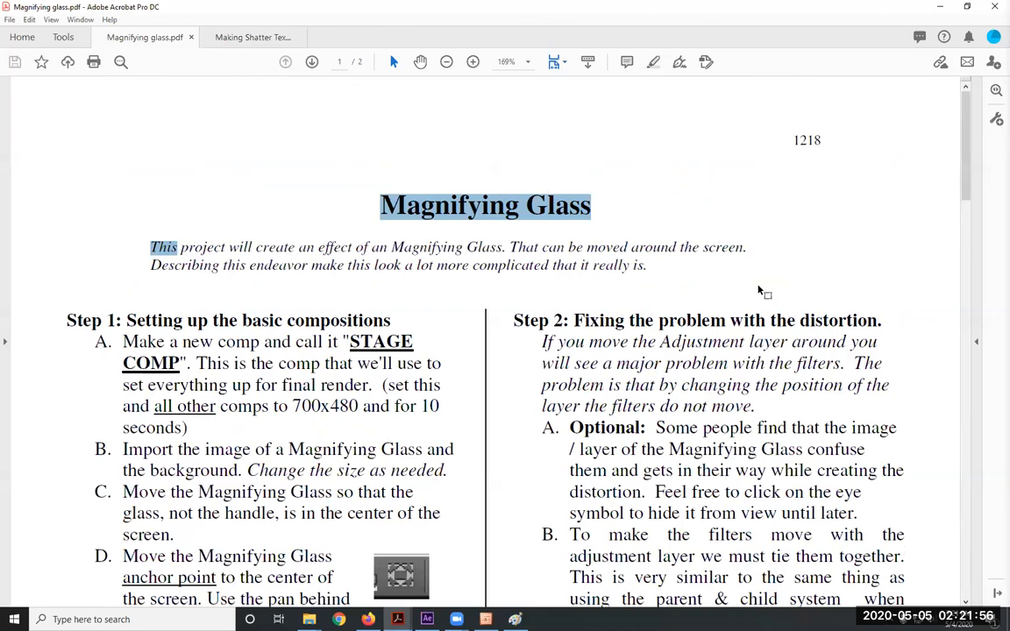
Clear the highlight in the Magnifying Glass PDF and minimize Acrobat to return to After Effects
click(561, 270)
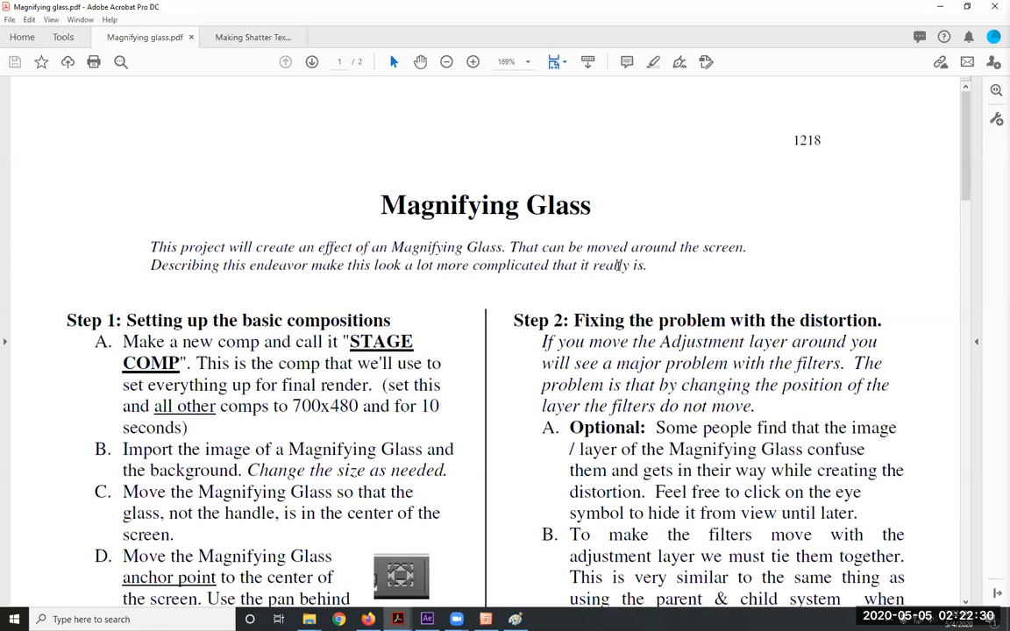
click(745, 124)
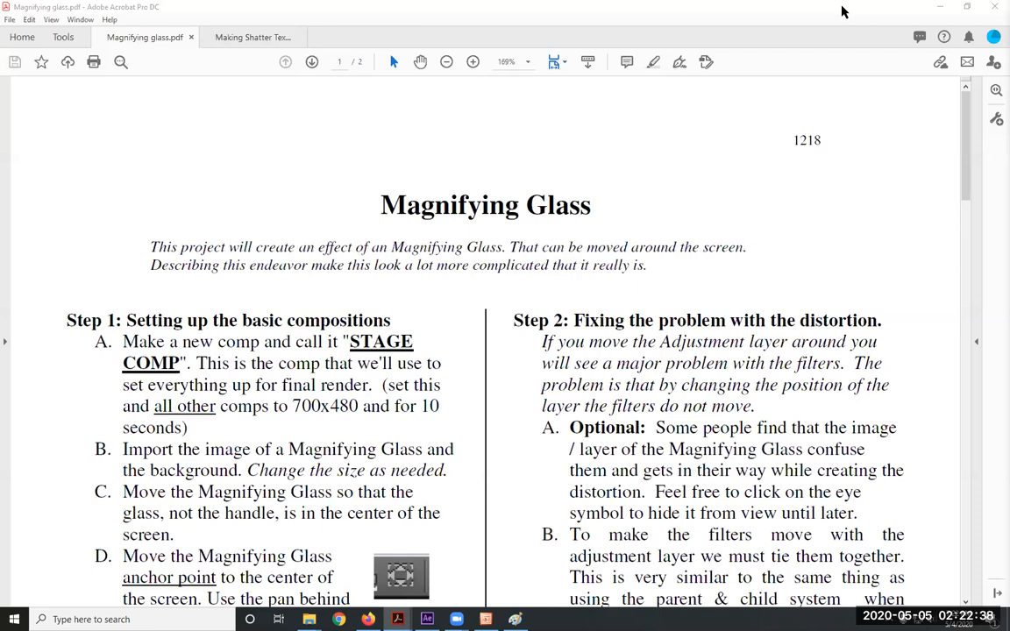
click(940, 7)
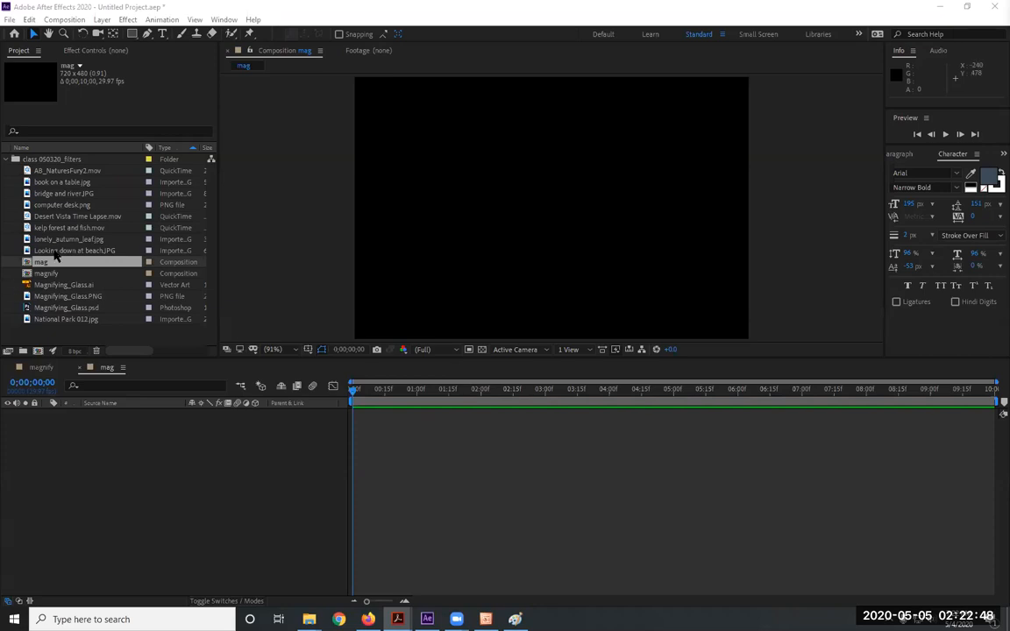
Add computer desk.png to the mag timeline and scale it to 129%
click(70, 207)
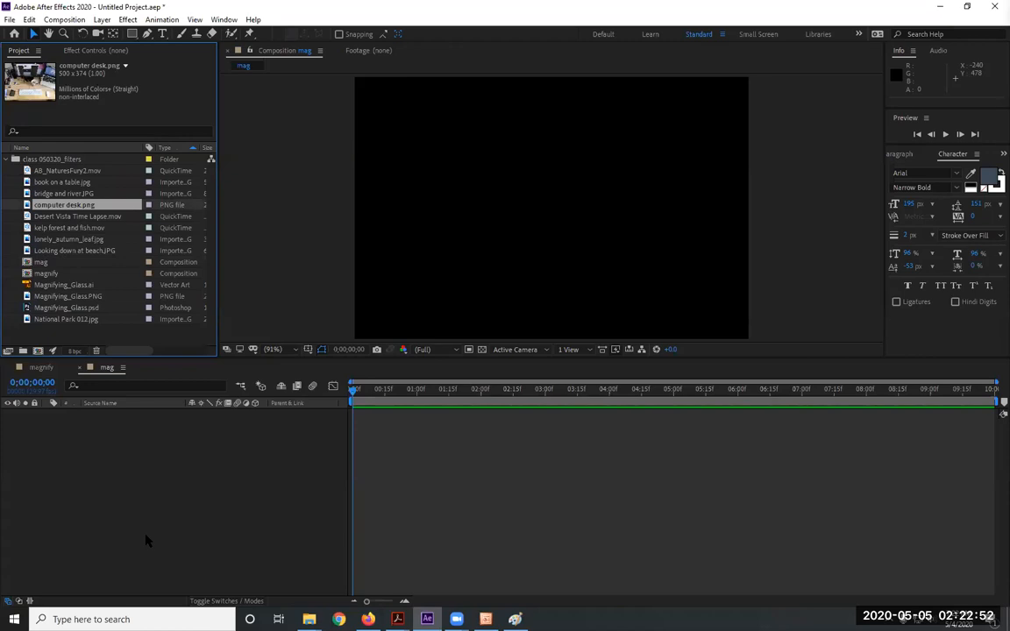
drag(26, 208, 157, 476)
key(s)
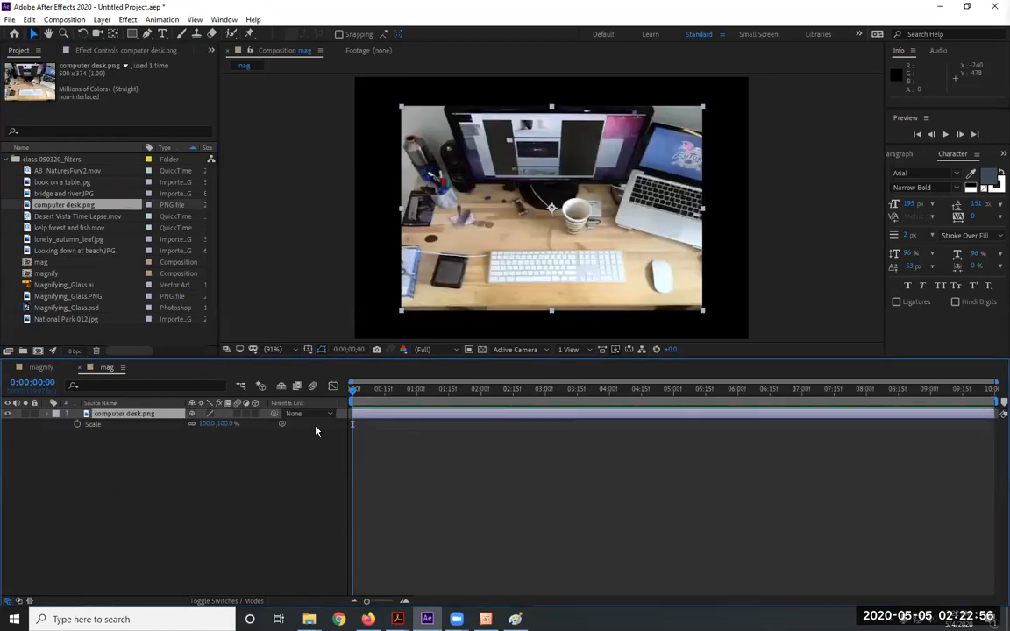
drag(219, 424, 240, 426)
Add Magnifying_Glass.psd to the composition above the desk photo
click(82, 309)
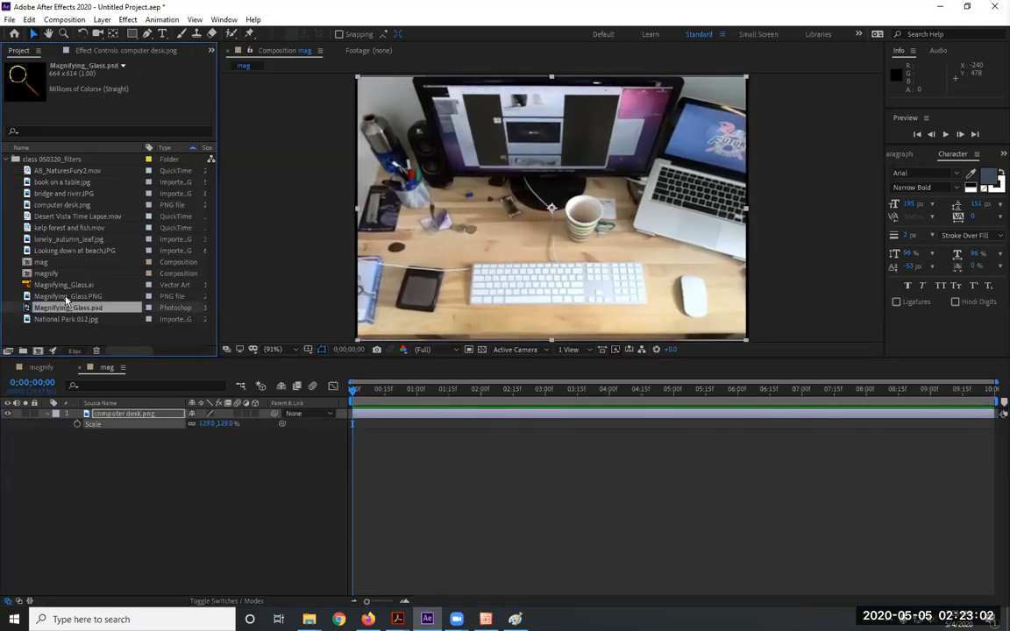
click(67, 296)
click(68, 286)
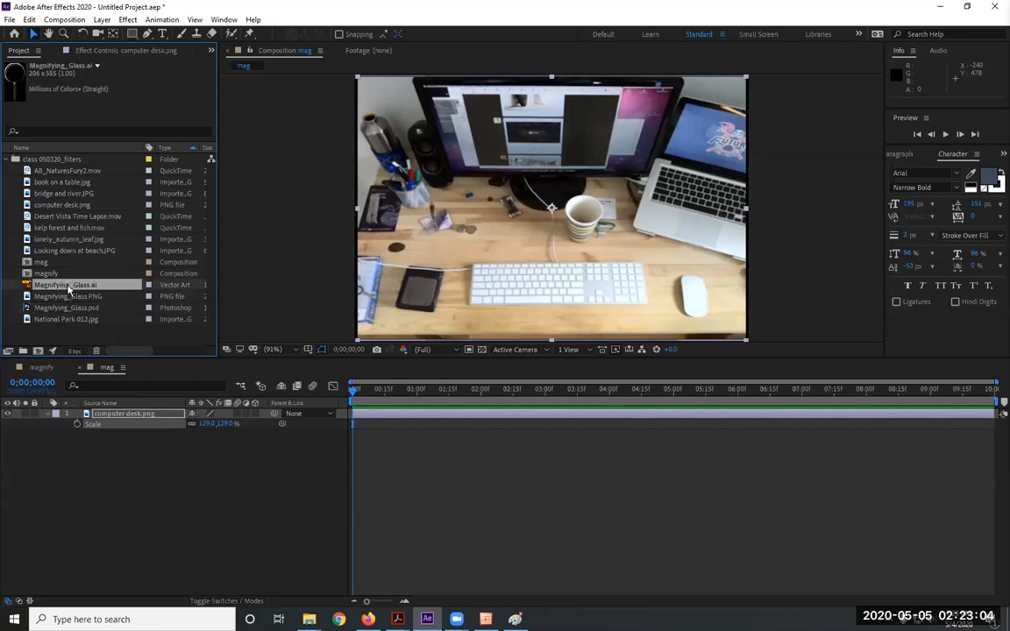
click(61, 309)
drag(62, 311, 153, 409)
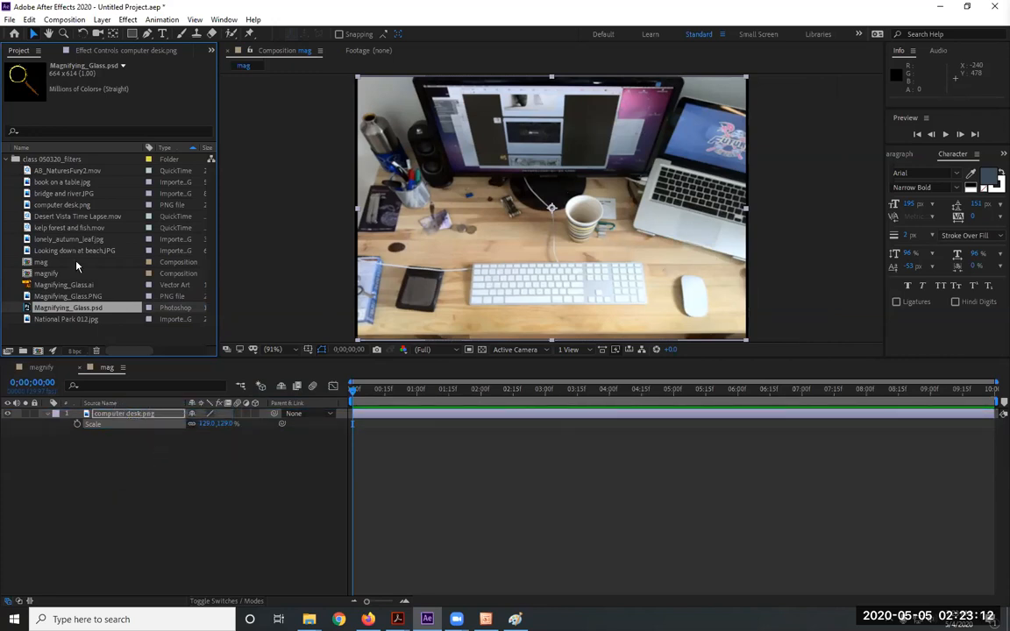
drag(88, 308, 117, 414)
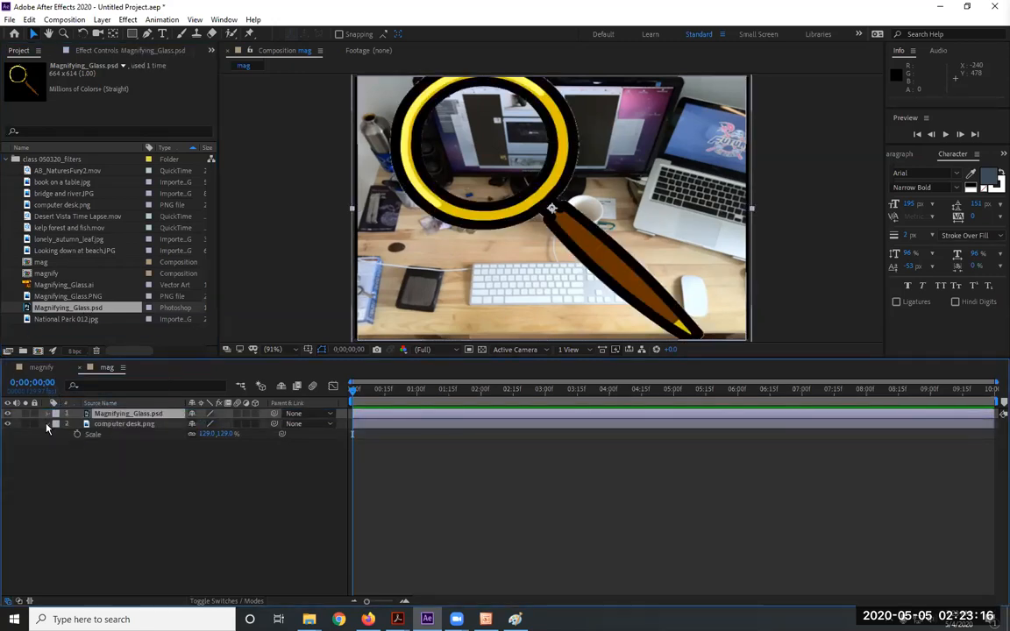
Scale the magnifying glass layer to 59%
key(s)
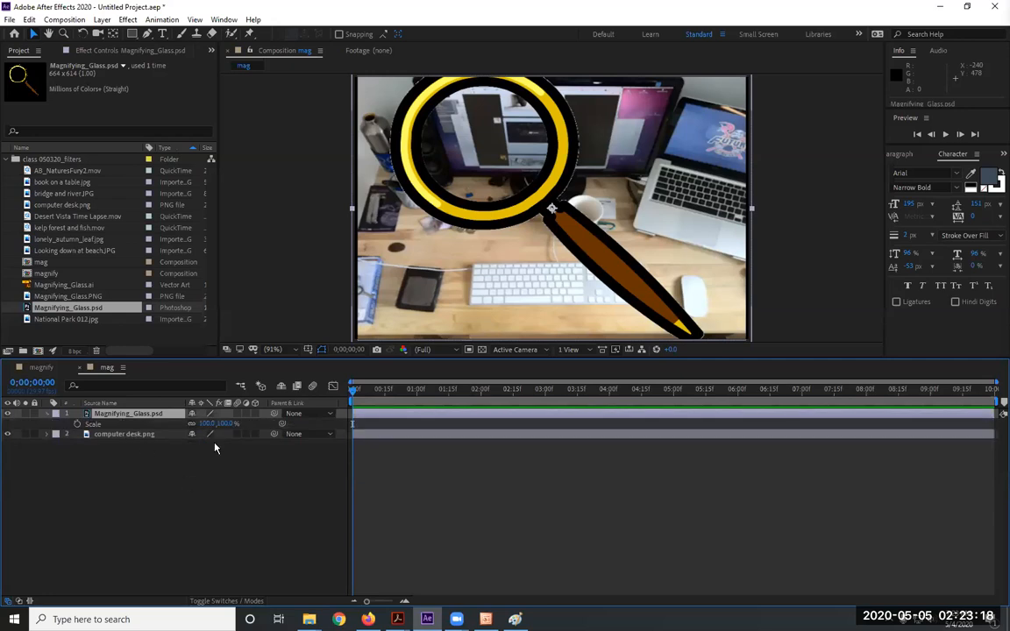
drag(211, 424, 192, 425)
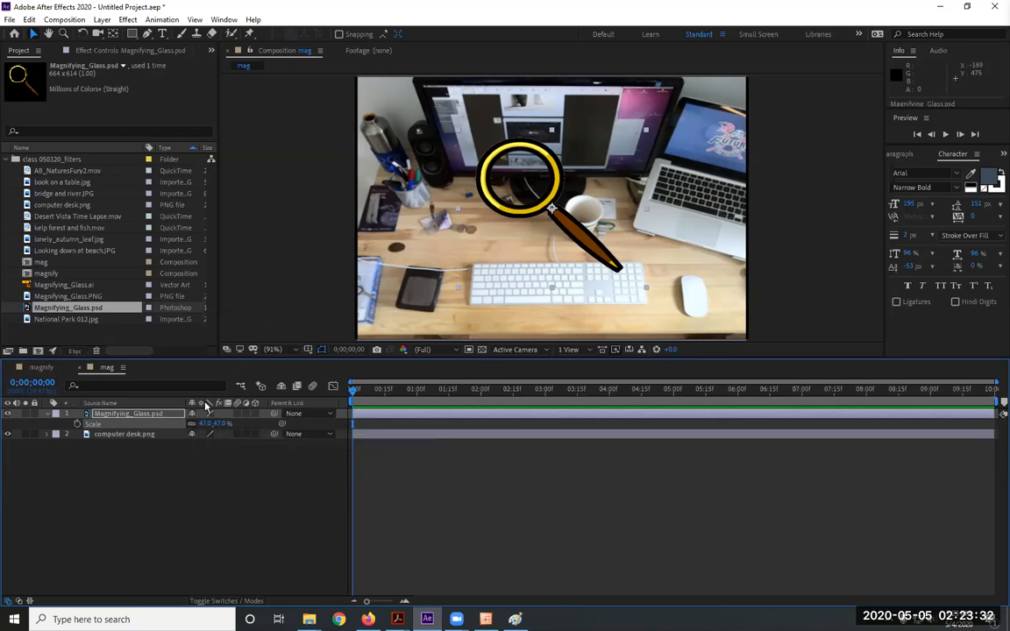
drag(219, 424, 224, 424)
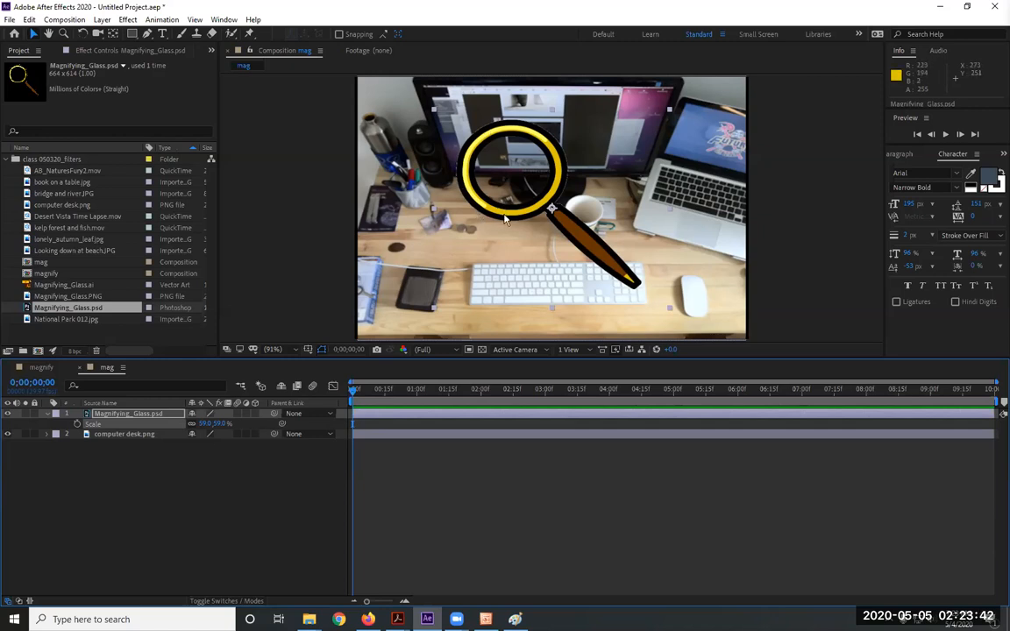
Move the glass so its lens sits over the monitor's lower edge, beside the coffee mug
drag(523, 250, 562, 316)
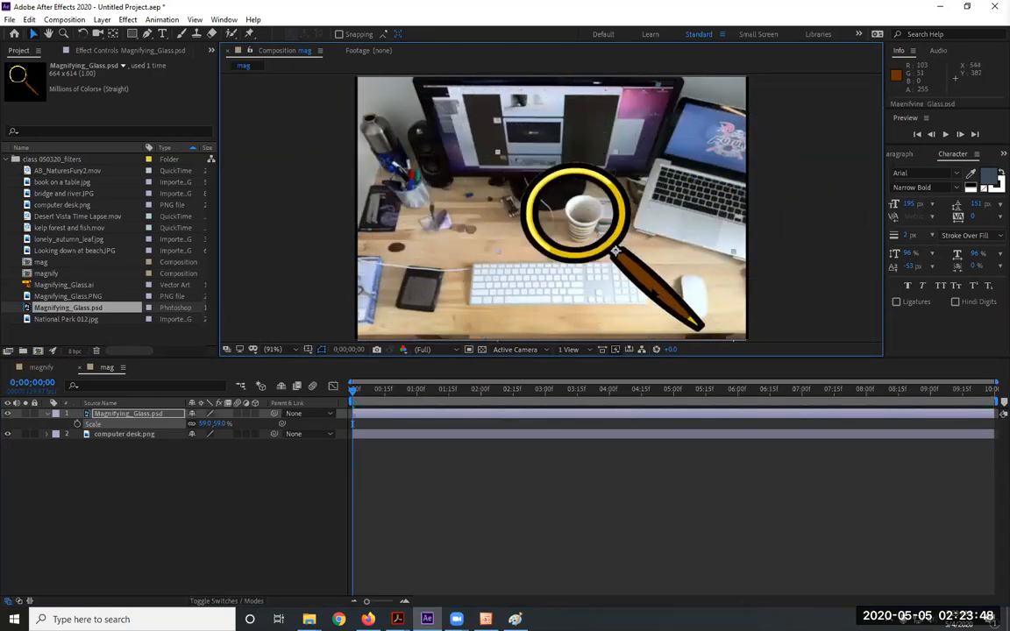
drag(578, 248, 520, 212)
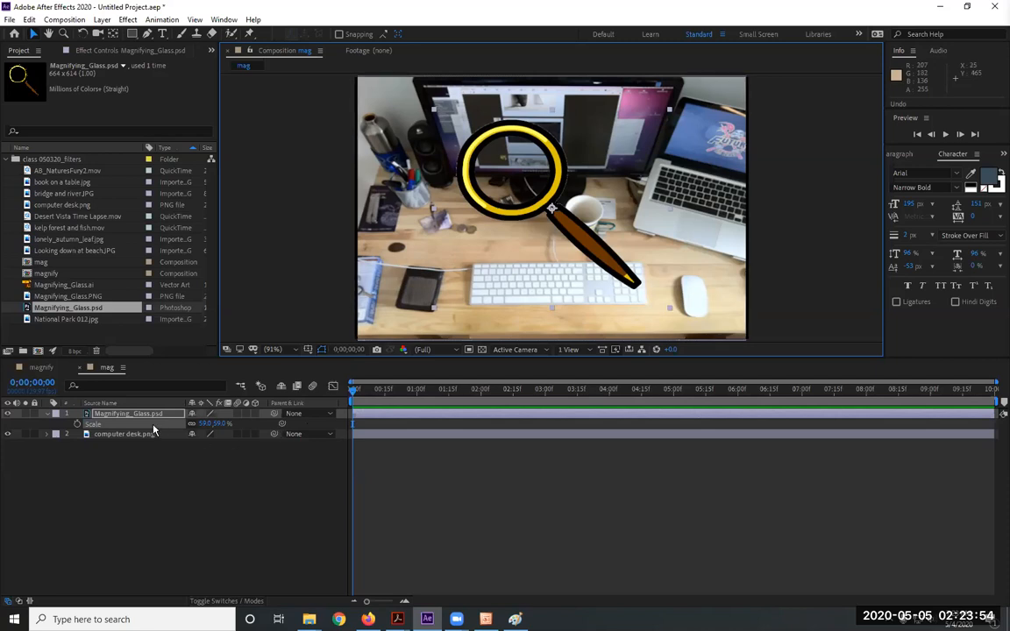
key(a)
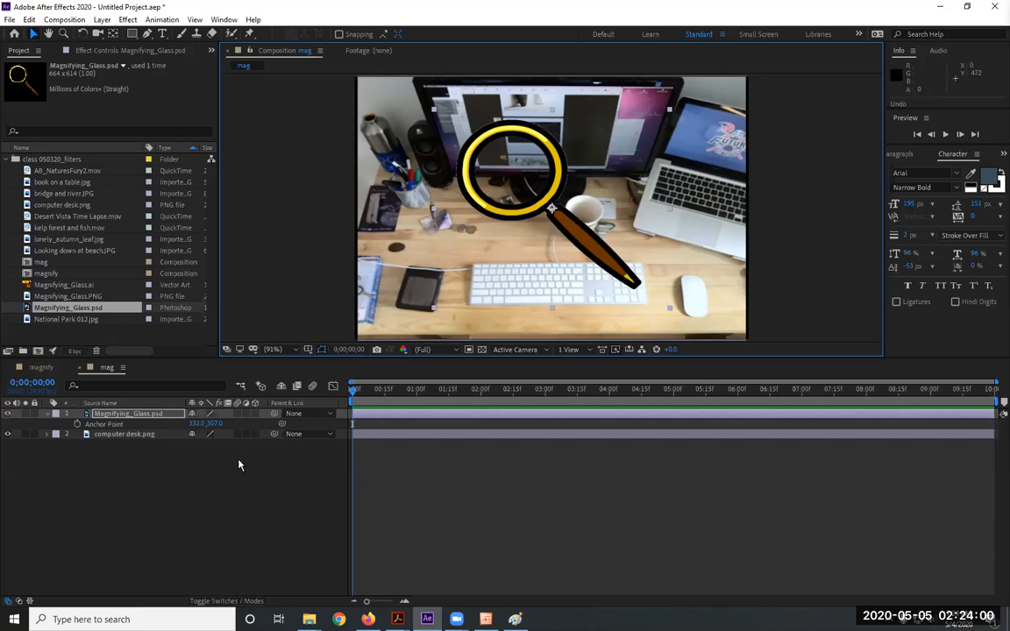
Set the glass layer's Anchor Point to 226.0, 184.0, the lens centre
drag(213, 423, 120, 417)
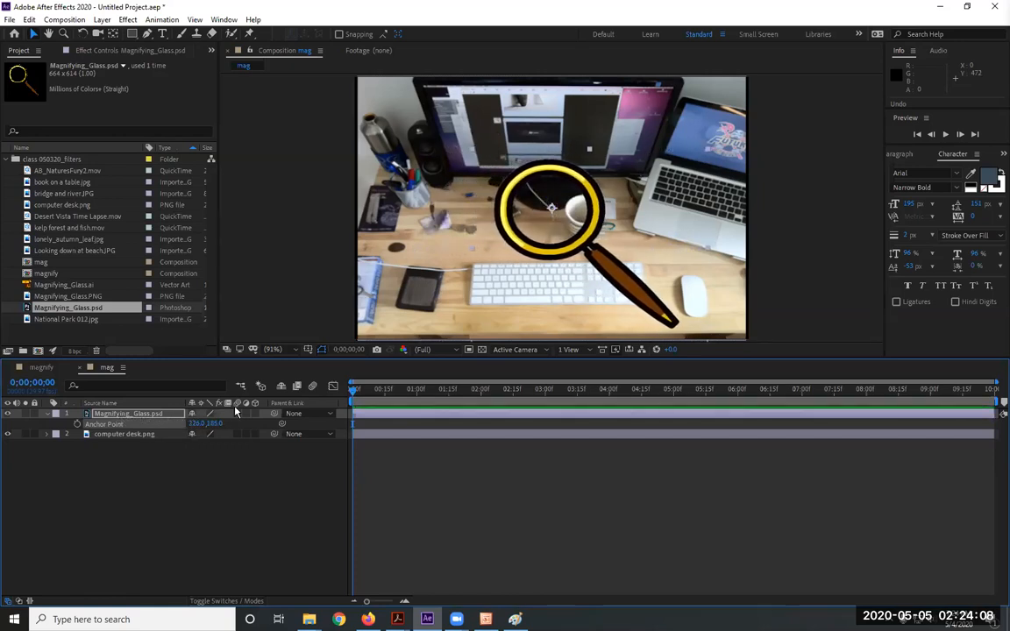
drag(214, 425, 212, 424)
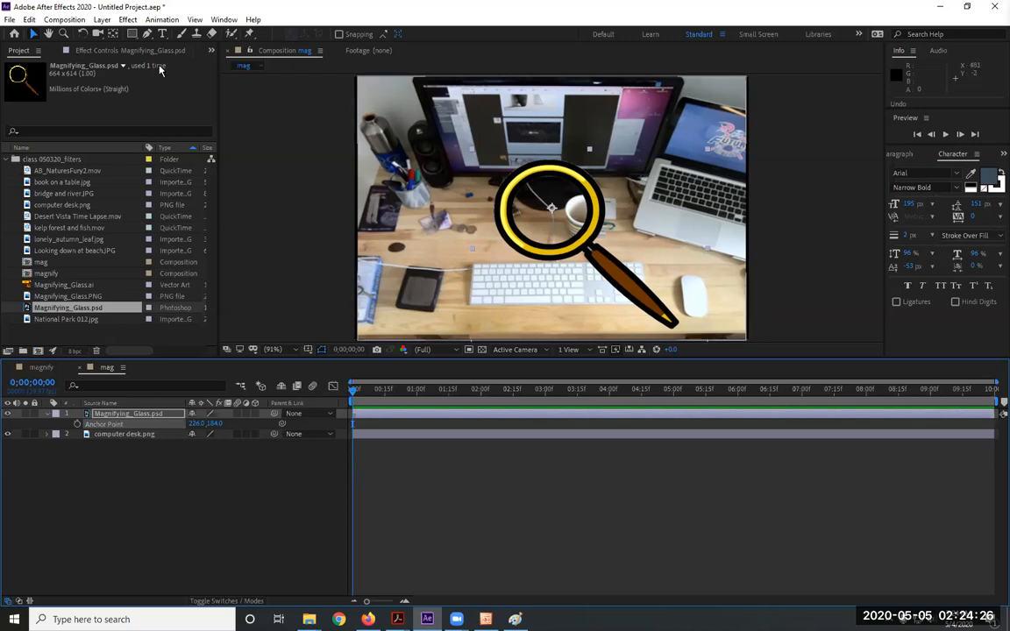
click(219, 20)
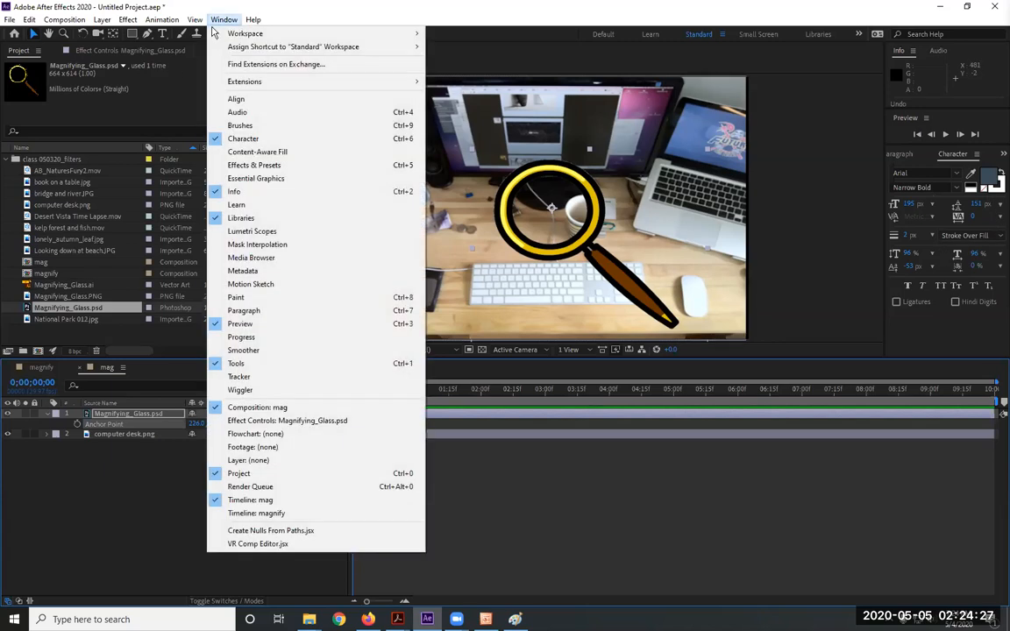
Show the Effects & Presets panel and select the magnifying glass layer
click(286, 165)
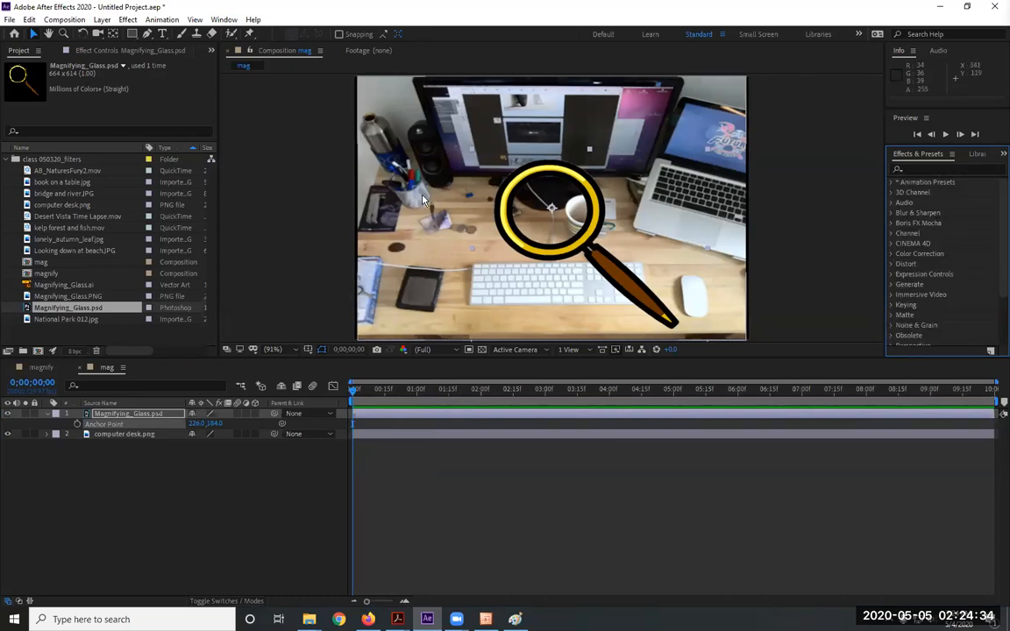
click(101, 19)
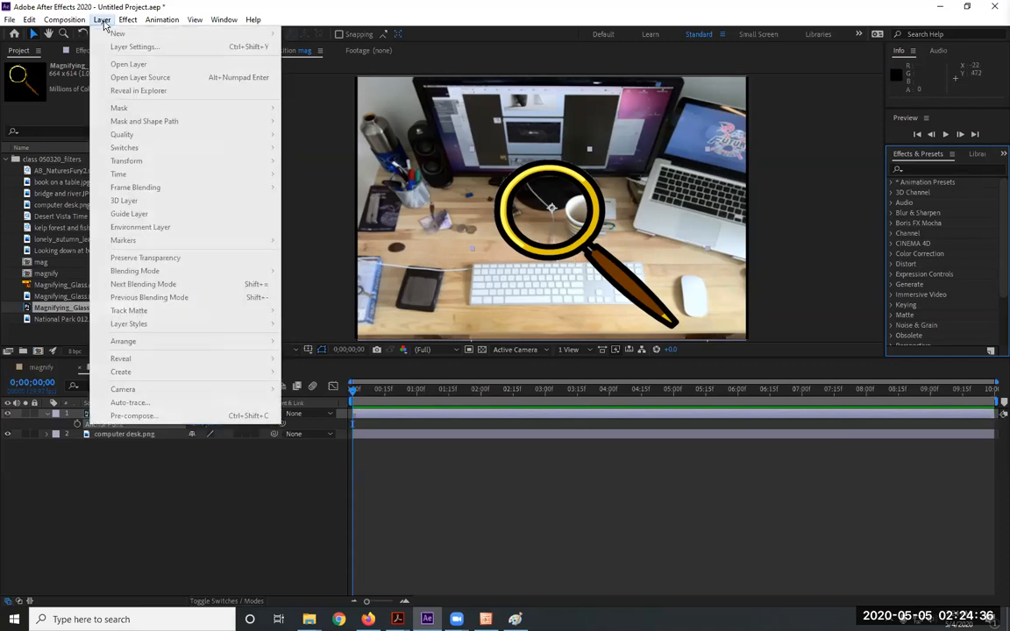
mouse_move(128, 21)
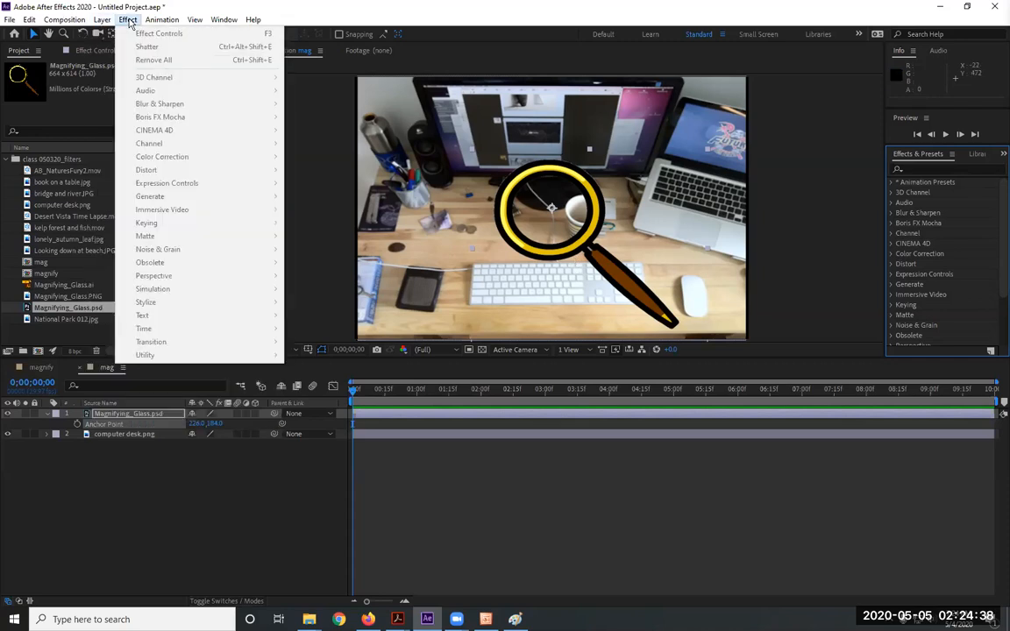
click(130, 23)
click(147, 414)
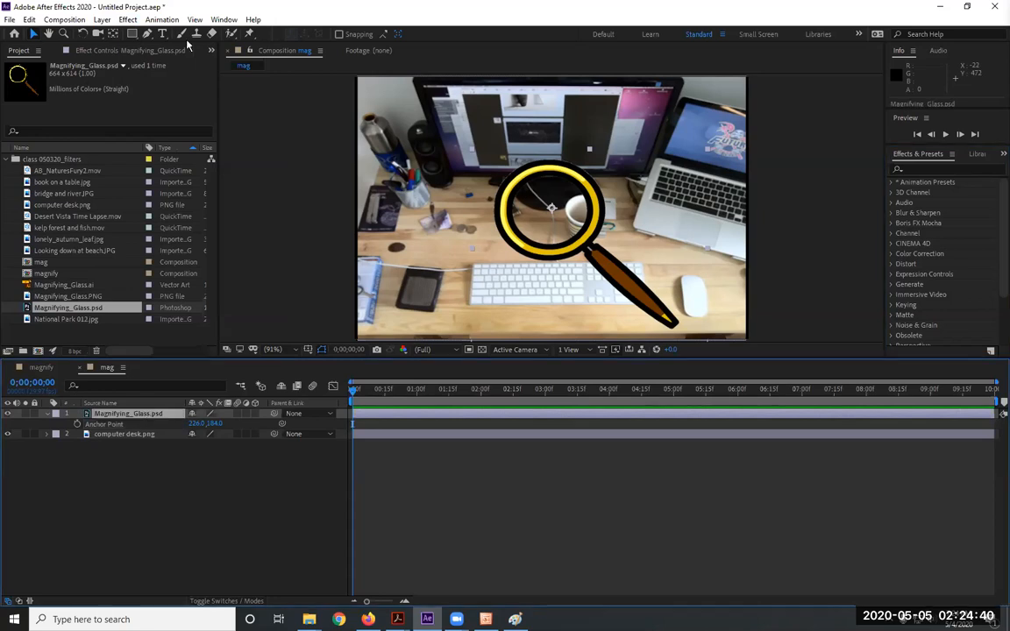
Try Distort > Magnify on the glass layer, then delete the effect again
click(128, 20)
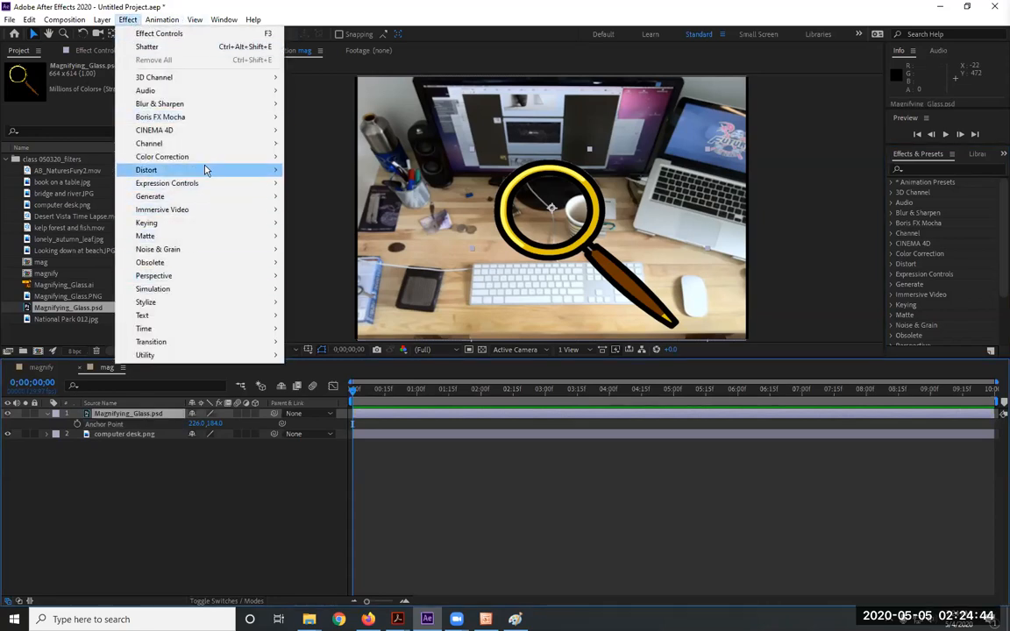
mouse_move(206, 170)
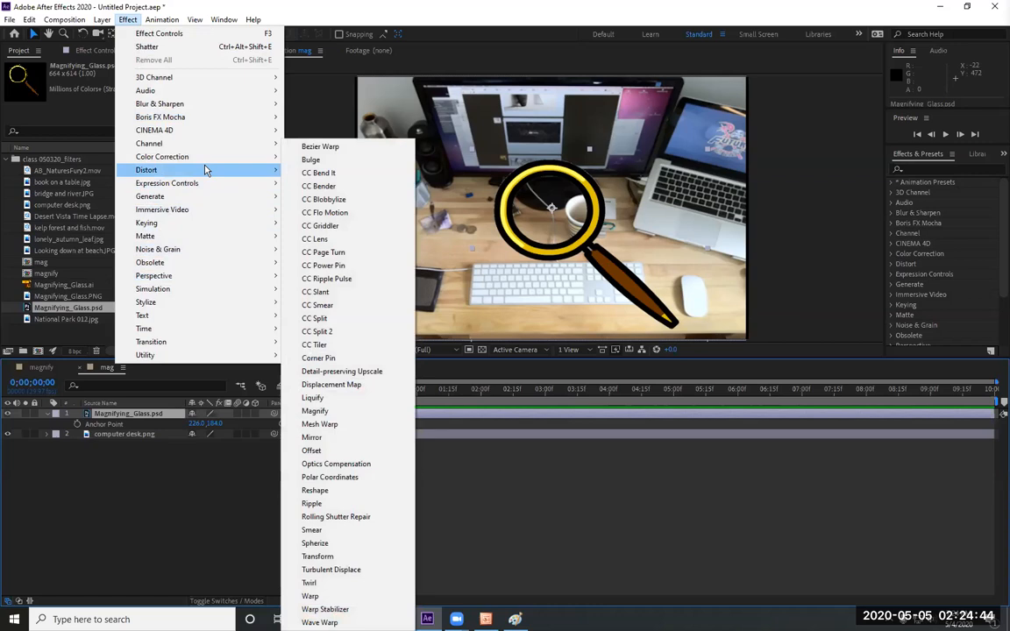
click(348, 411)
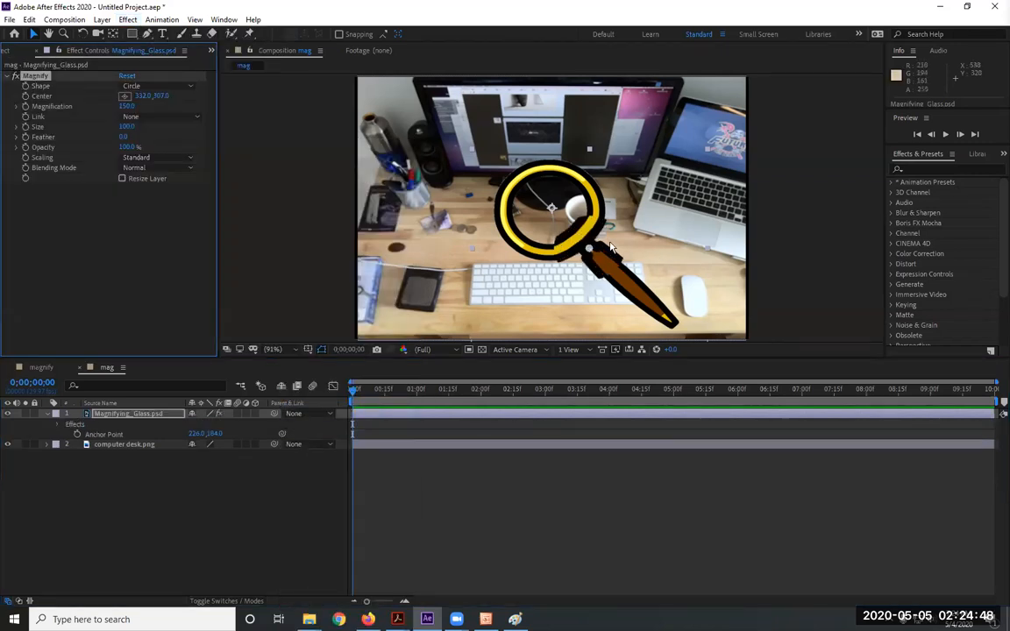
mouse_move(589, 250)
mouse_down()
mouse_move(649, 246)
mouse_move(579, 202)
mouse_move(596, 213)
mouse_move(552, 210)
mouse_move(570, 228)
mouse_move(560, 224)
mouse_move(495, 158)
mouse_move(548, 228)
mouse_move(581, 249)
mouse_move(509, 219)
mouse_move(570, 263)
mouse_move(568, 200)
mouse_move(512, 176)
mouse_move(464, 193)
mouse_move(587, 285)
mouse_move(543, 250)
mouse_move(598, 278)
mouse_move(589, 248)
mouse_up()
click(42, 76)
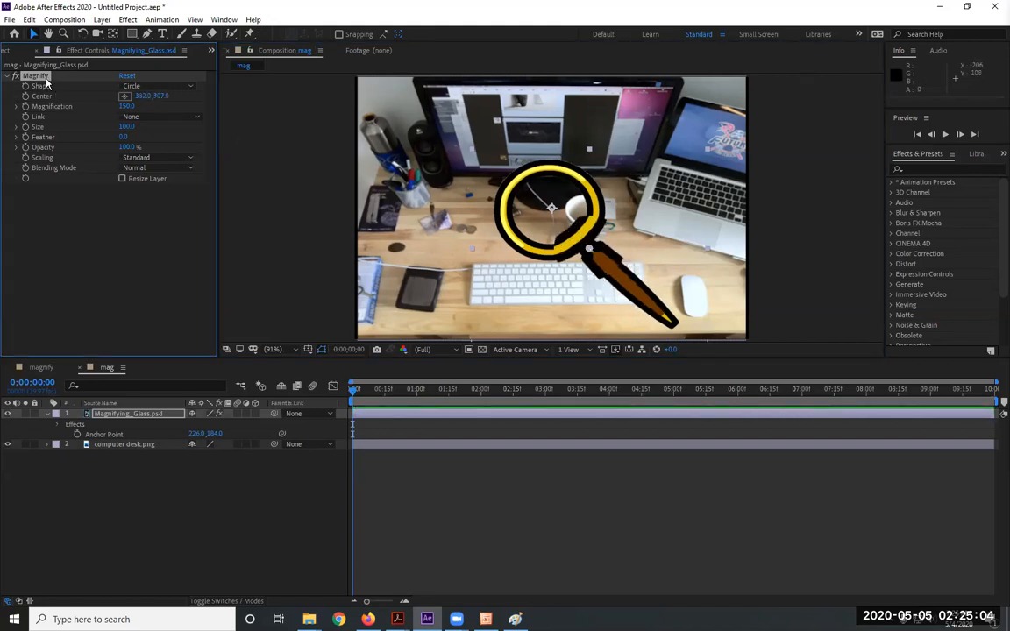
key(Delete)
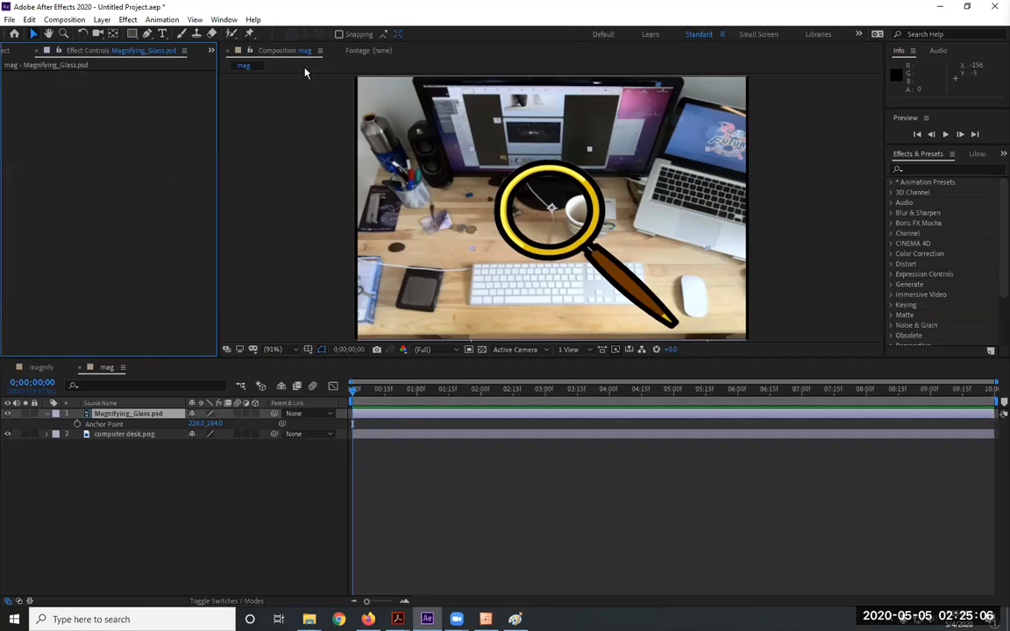
Create a new adjustment layer via Layer > New > Adjustment Layer
click(153, 20)
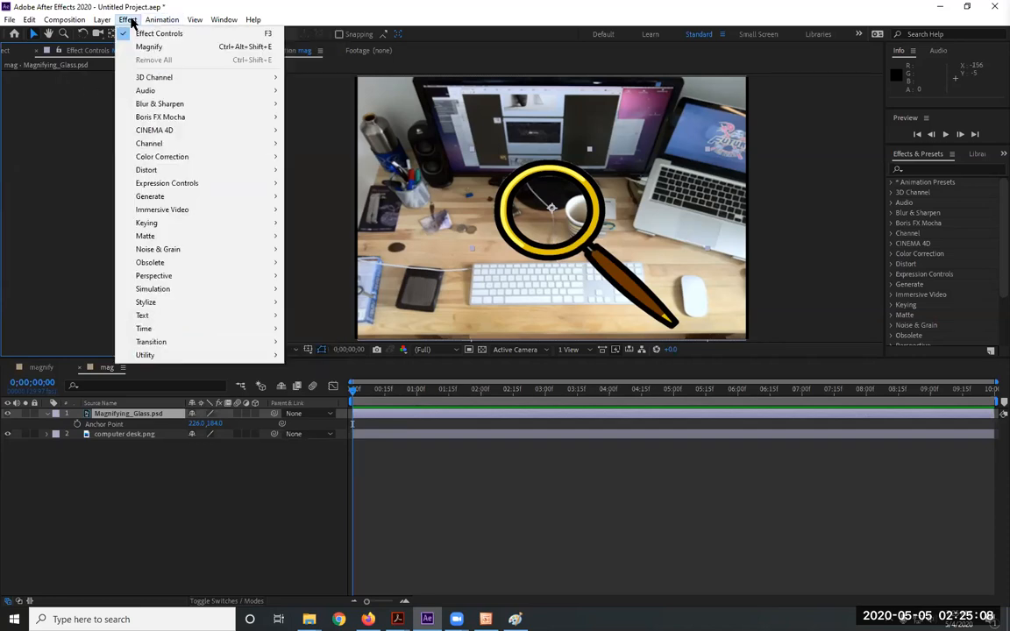
mouse_move(102, 20)
mouse_move(119, 35)
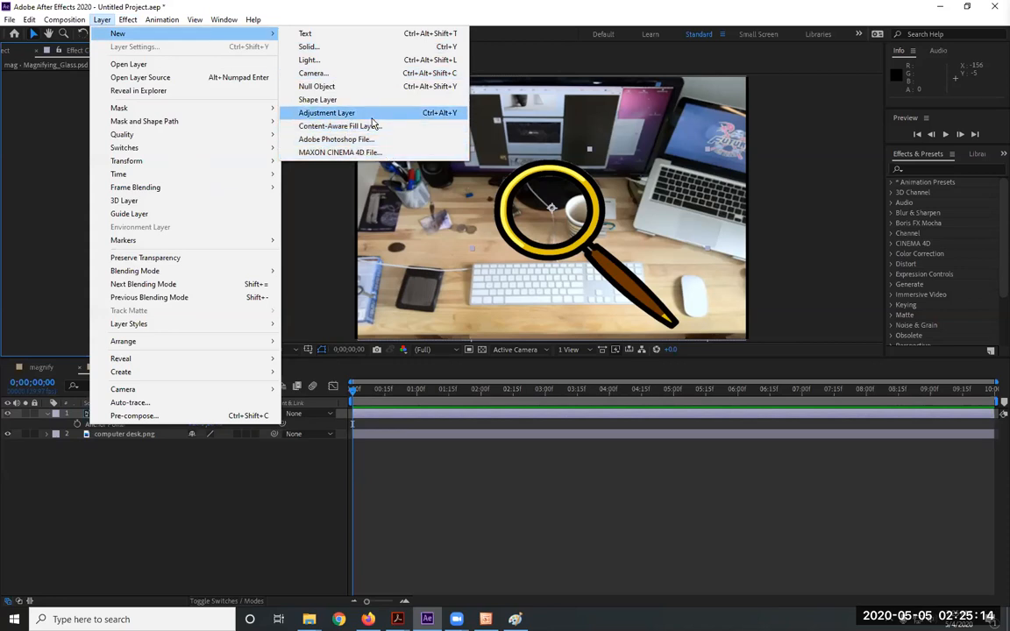
click(371, 120)
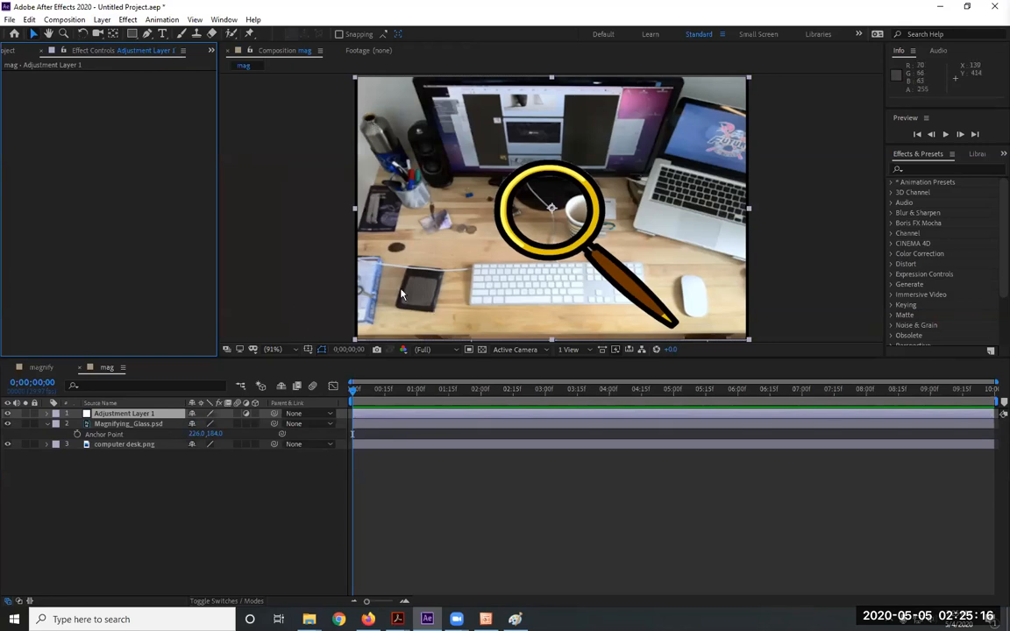
click(132, 420)
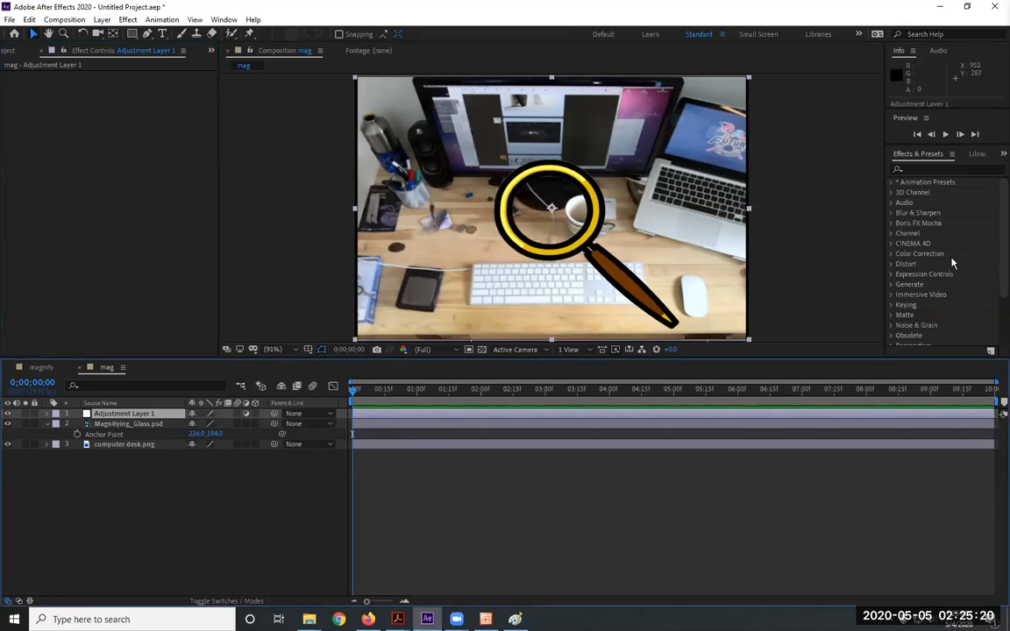
Apply Distort > Magnify to Adjustment Layer 1 and undo an accidental resize
click(154, 19)
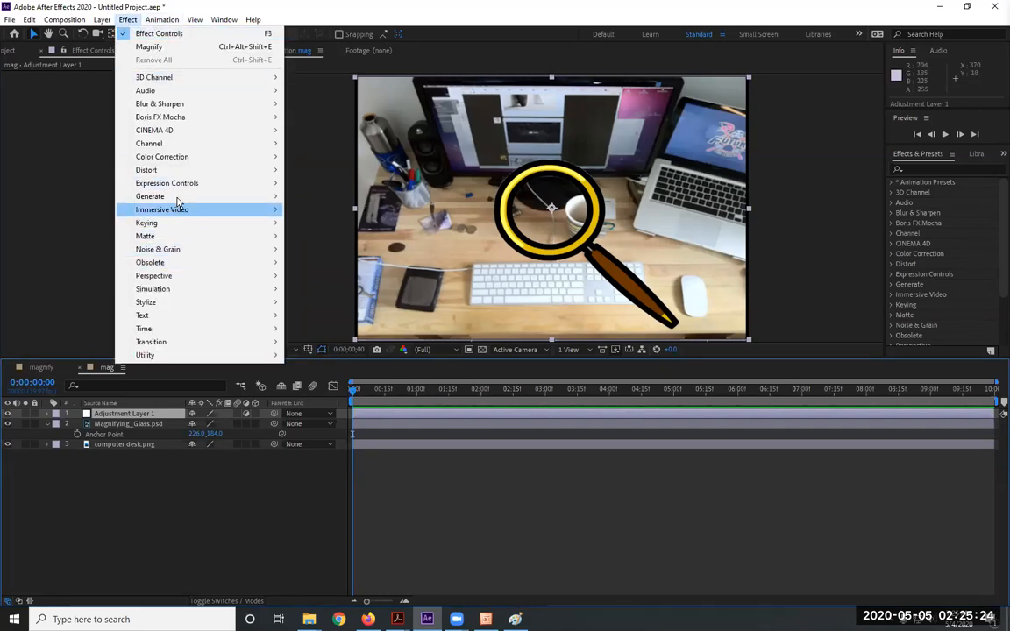
mouse_move(180, 171)
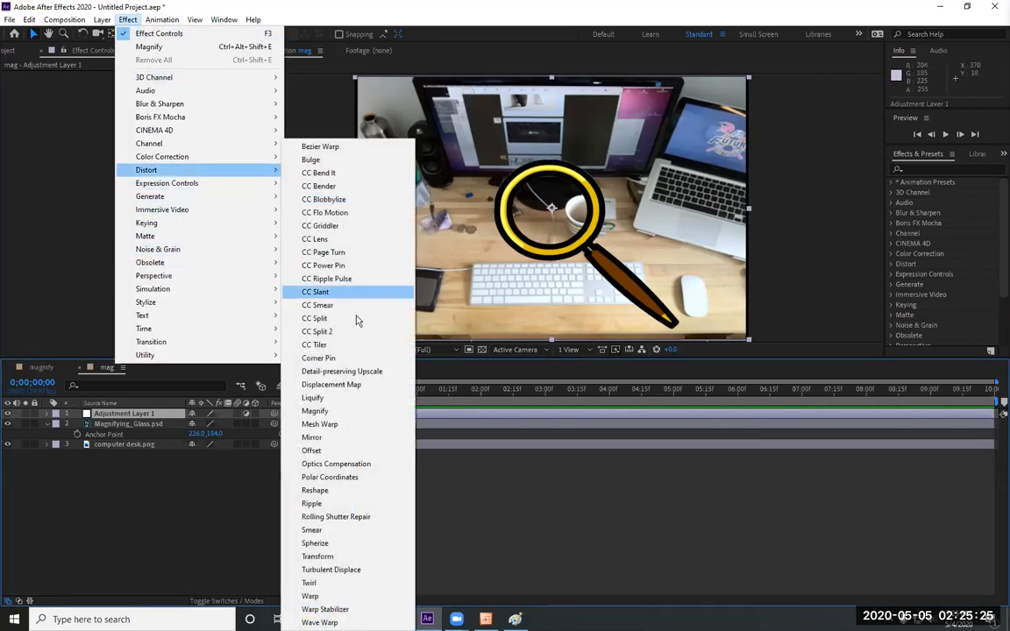
click(340, 411)
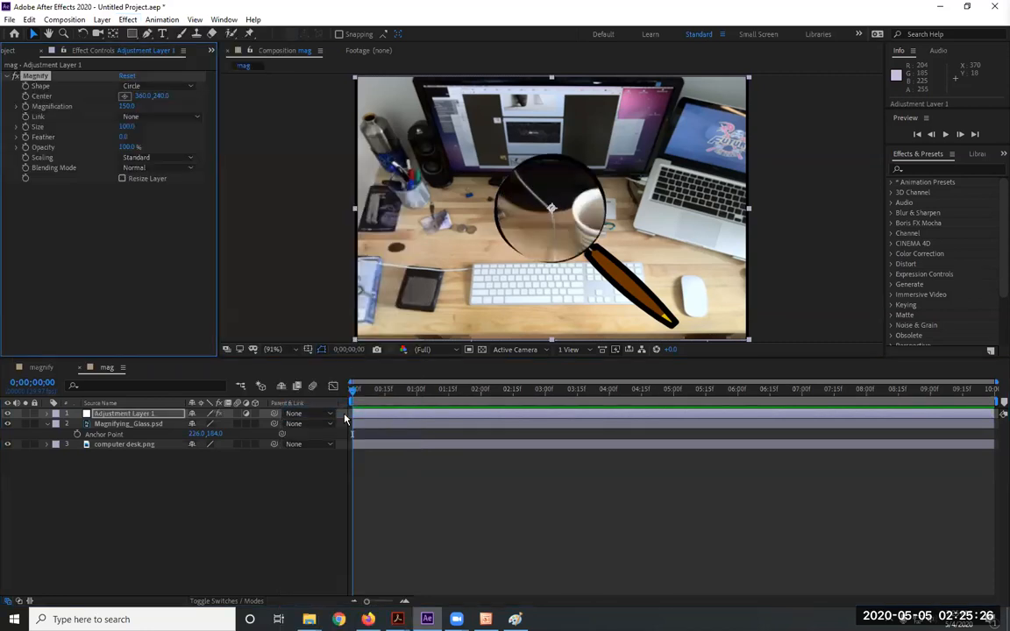
click(476, 212)
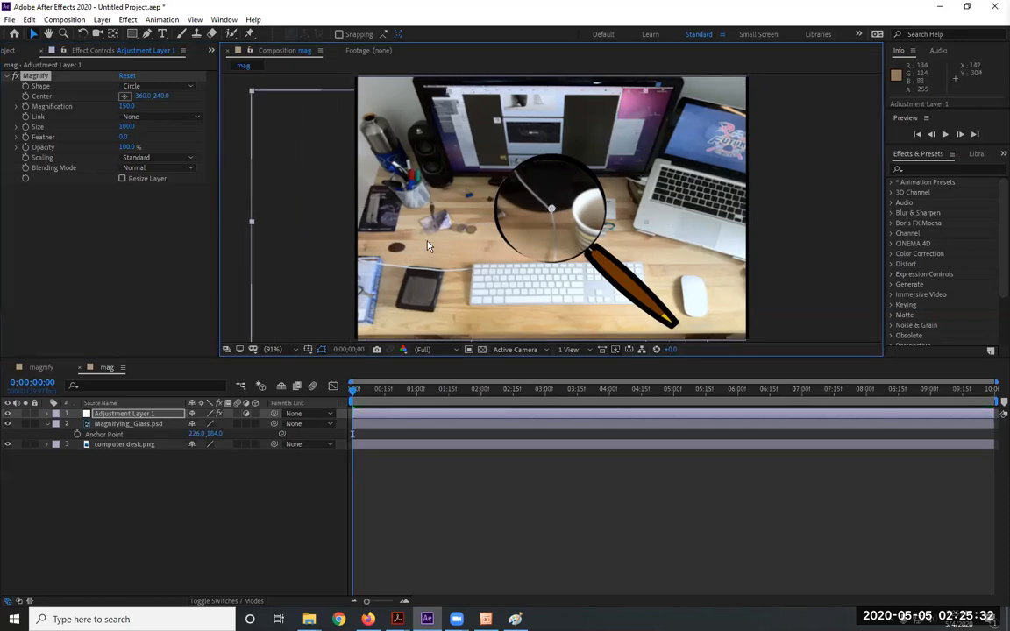
key(ctrl+z)
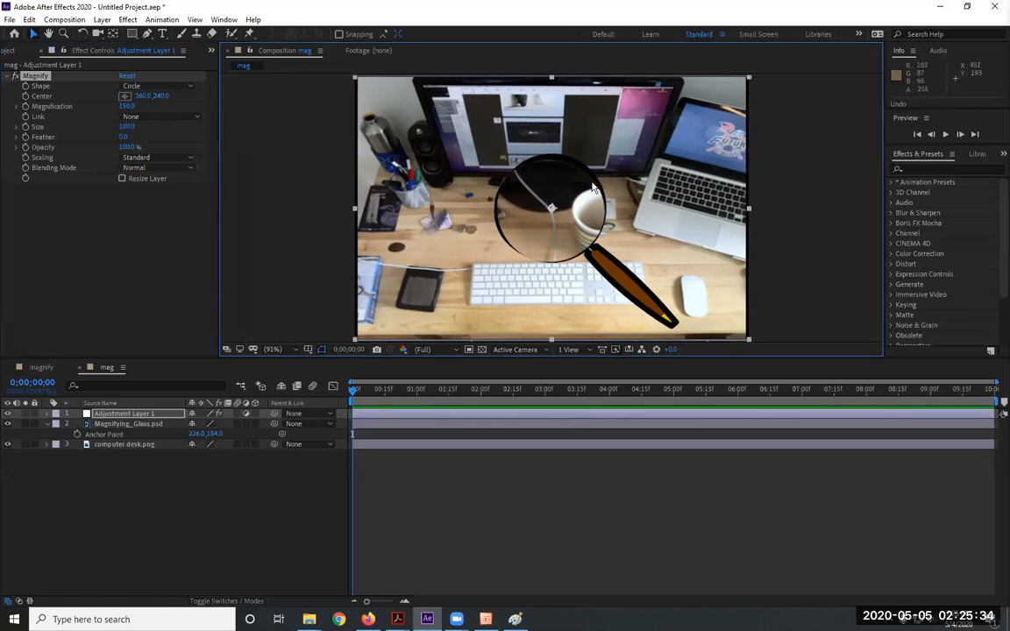
Move Adjustment Layer 1 below Magnifying_Glass.psd and start the system screen magnifier
drag(158, 414, 159, 436)
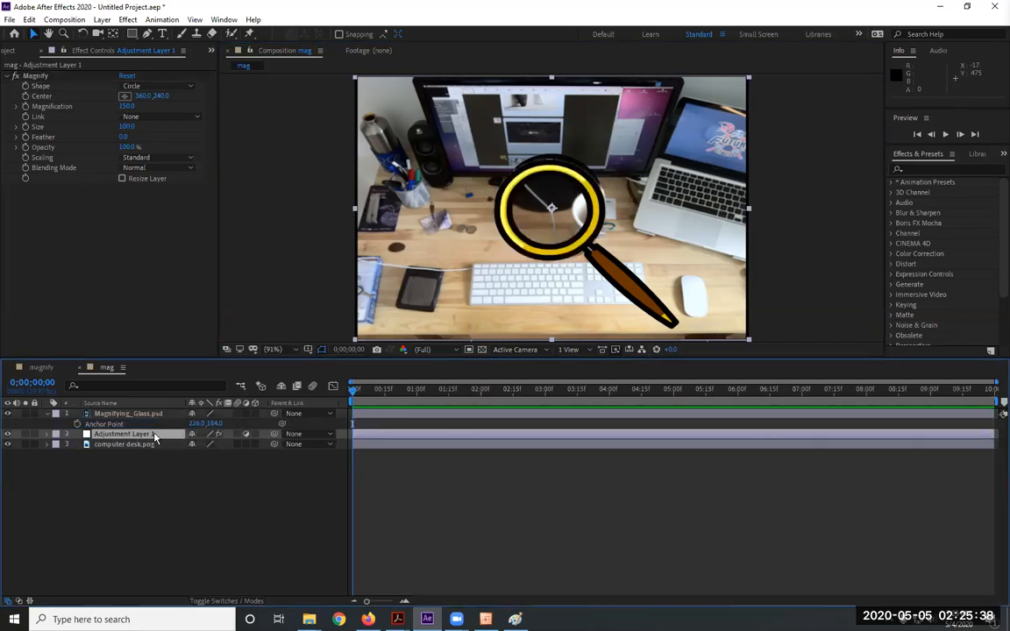
key(super)
text(mag)
click(140, 293)
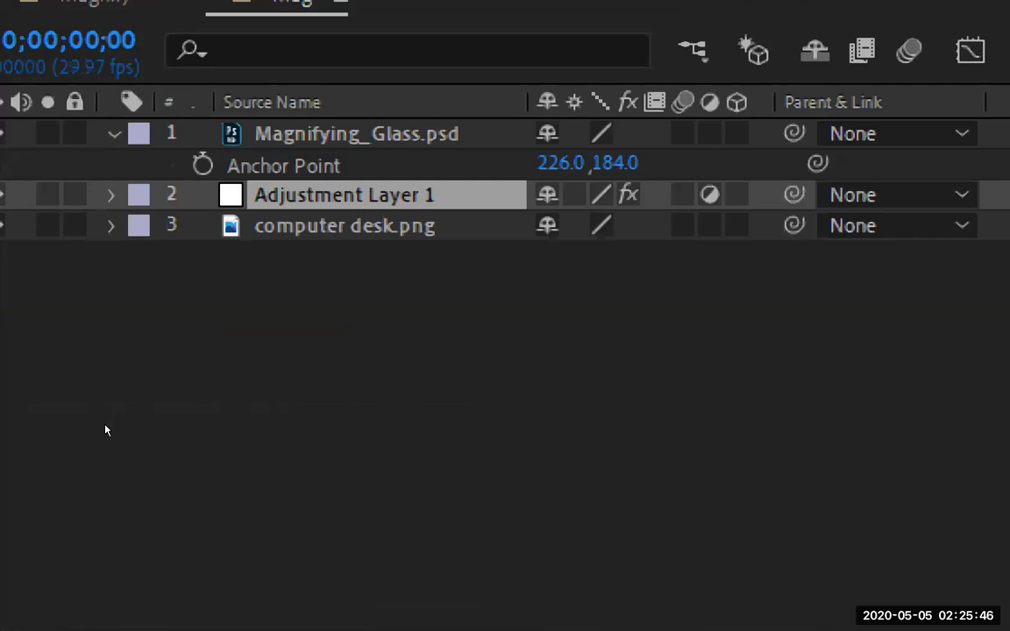
Step through the layers, lock computer desk.png, and reselect Adjustment Layer 1
key(ctrl+Up)
key(ctrl+Down)
key(ctrl+Up)
key(ctrl+Down)
key(ctrl+Down)
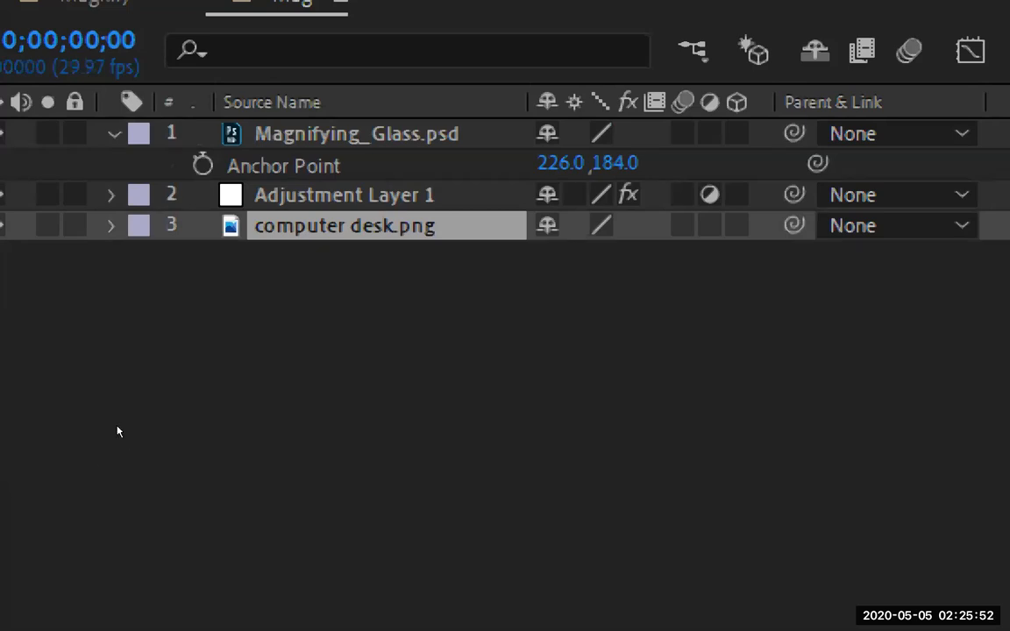
key(ctrl+Up)
key(ctrl+Up)
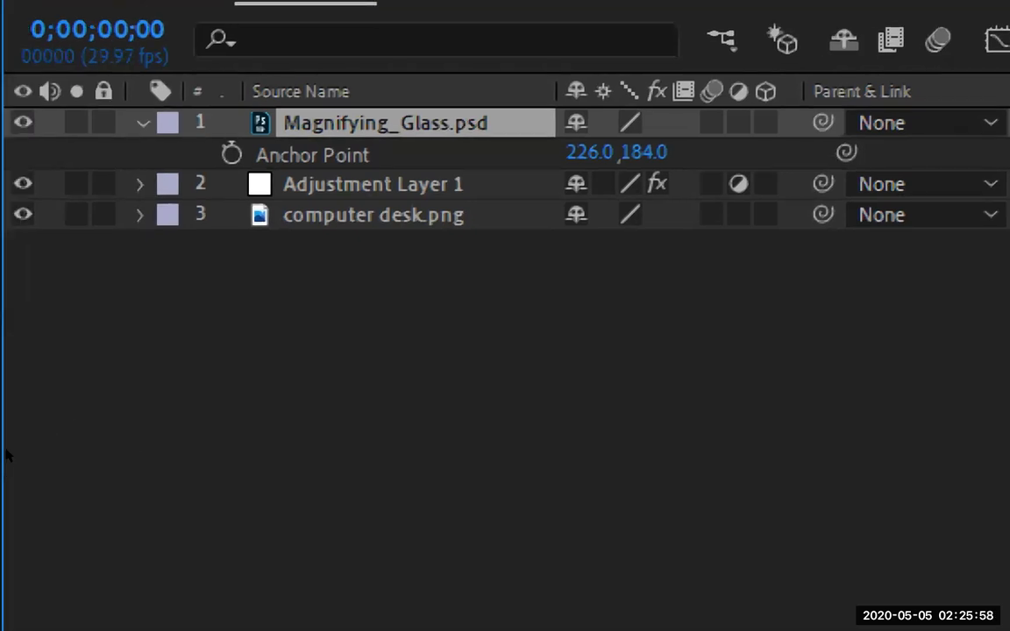
key(ctrl+Down)
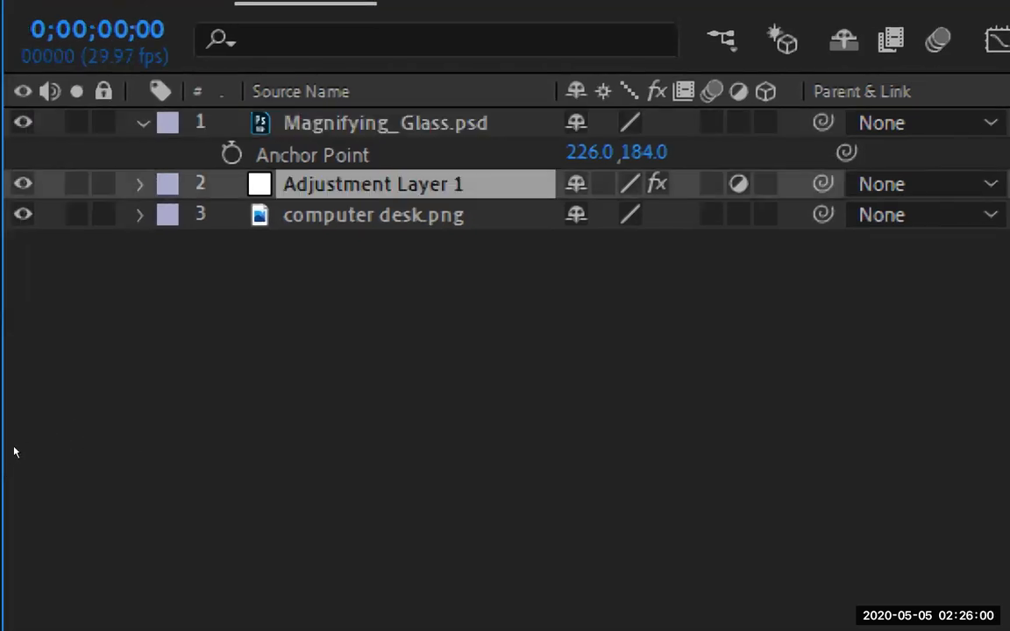
click(103, 214)
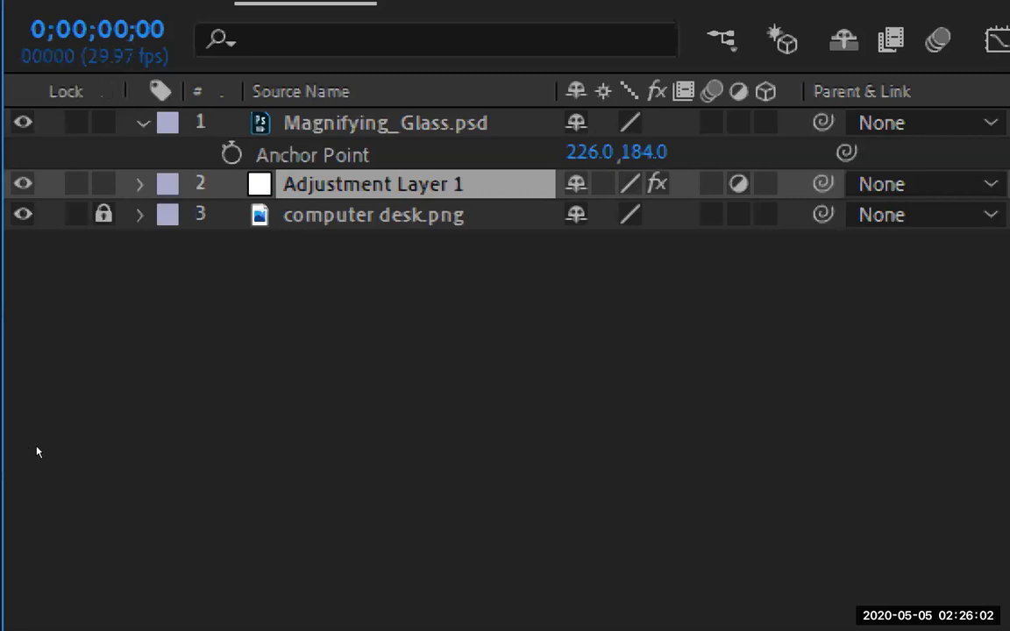
click(164, 446)
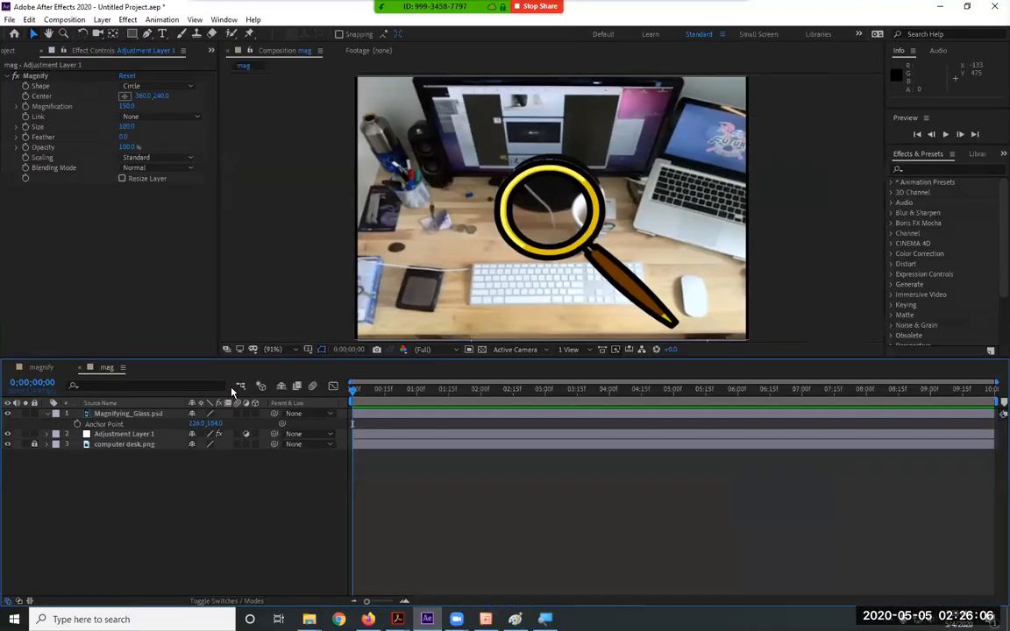
click(136, 435)
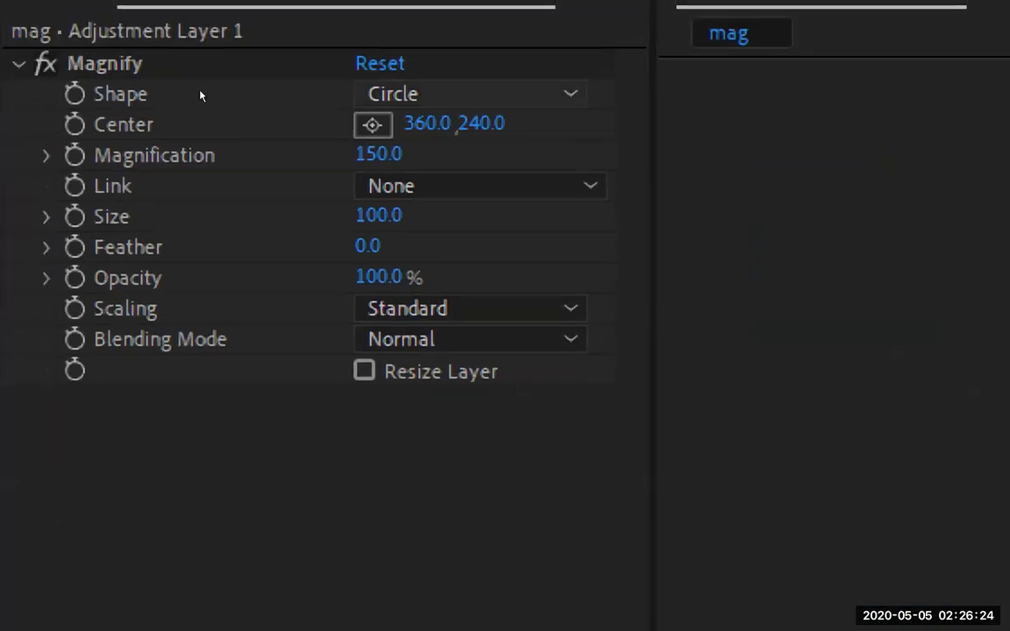
click(471, 90)
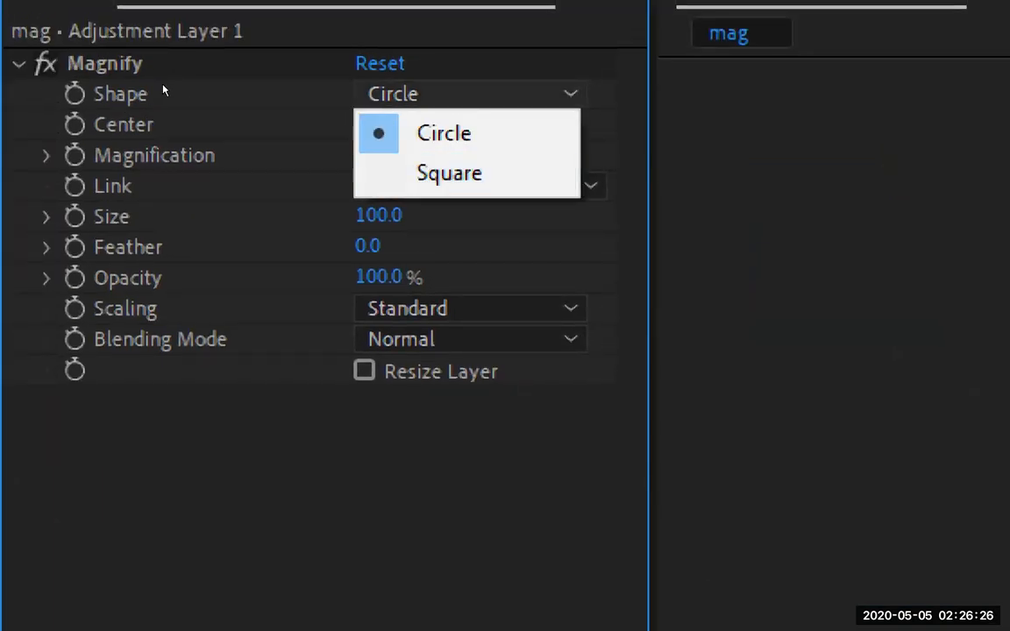
click(214, 65)
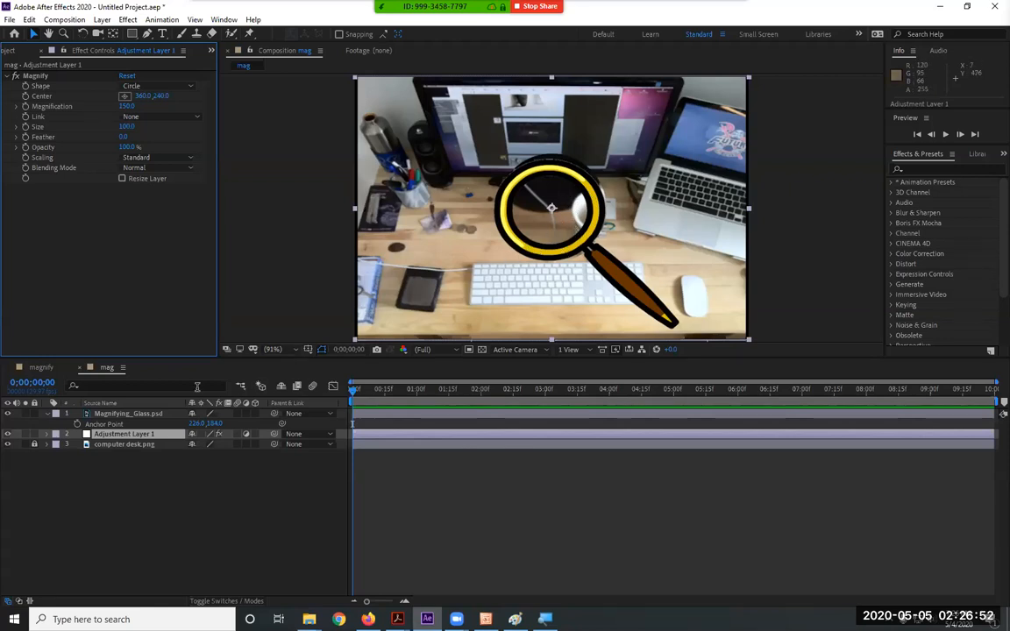
shift+click(140, 417)
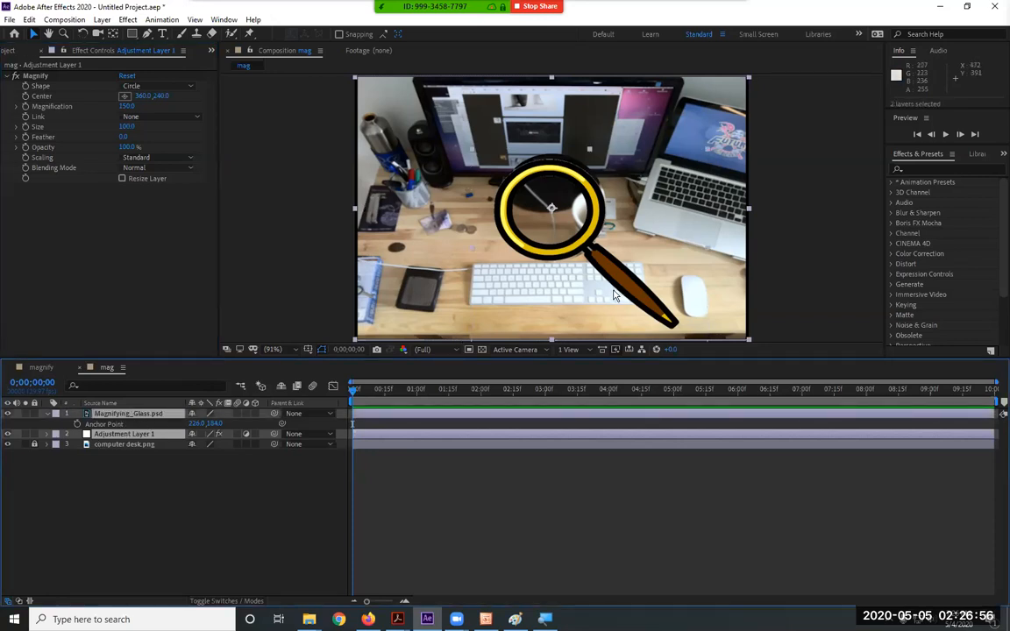
mouse_move(637, 248)
mouse_down()
mouse_move(491, 240)
mouse_move(605, 210)
mouse_move(563, 265)
mouse_move(419, 279)
mouse_move(450, 263)
mouse_move(383, 253)
mouse_move(400, 249)
mouse_up()
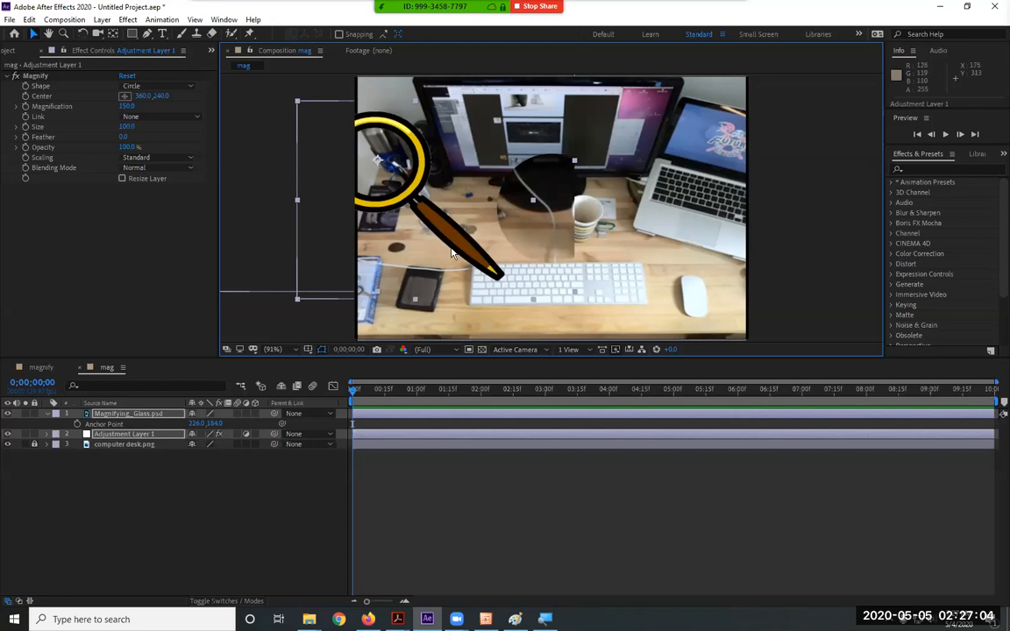
drag(466, 253, 634, 300)
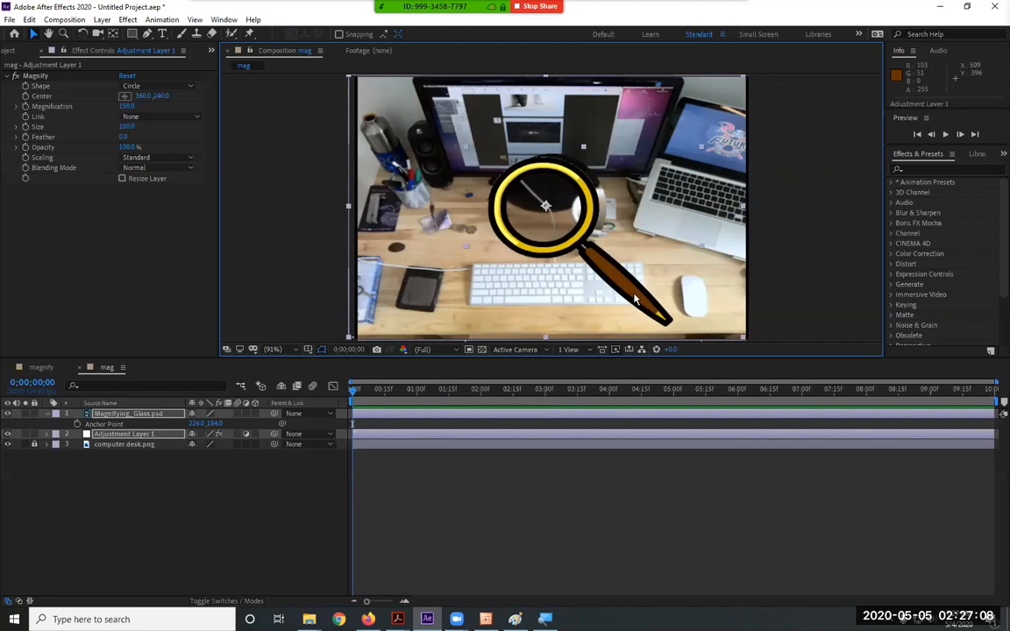
key(ctrl+z)
key(ctrl+z)
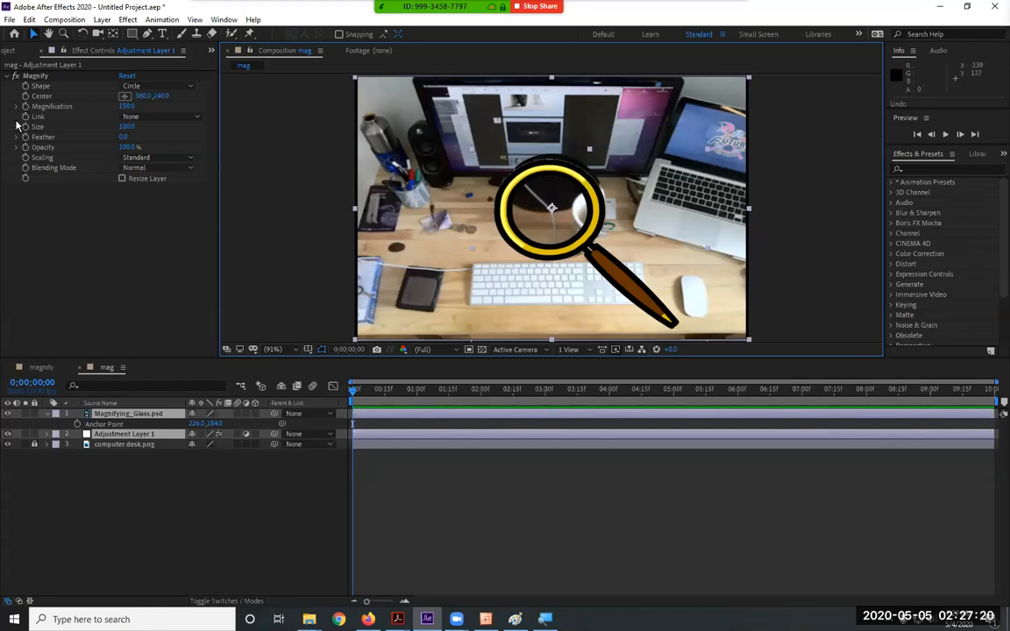
click(52, 95)
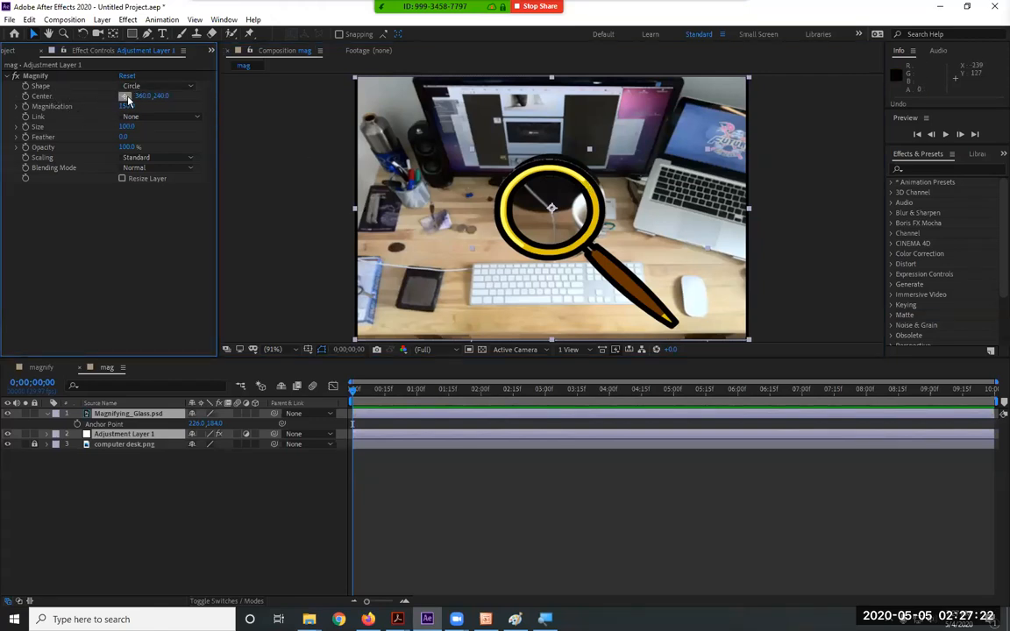
Centre the Magnify effect on the lens at 354.8, 247.1 with size 81
click(124, 97)
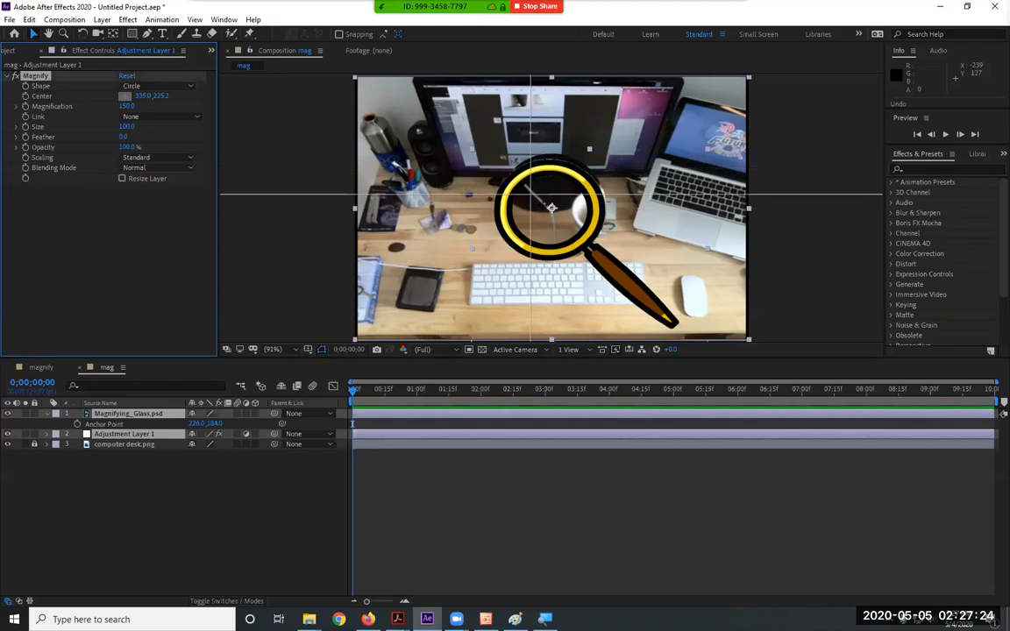
click(436, 205)
drag(436, 205, 549, 214)
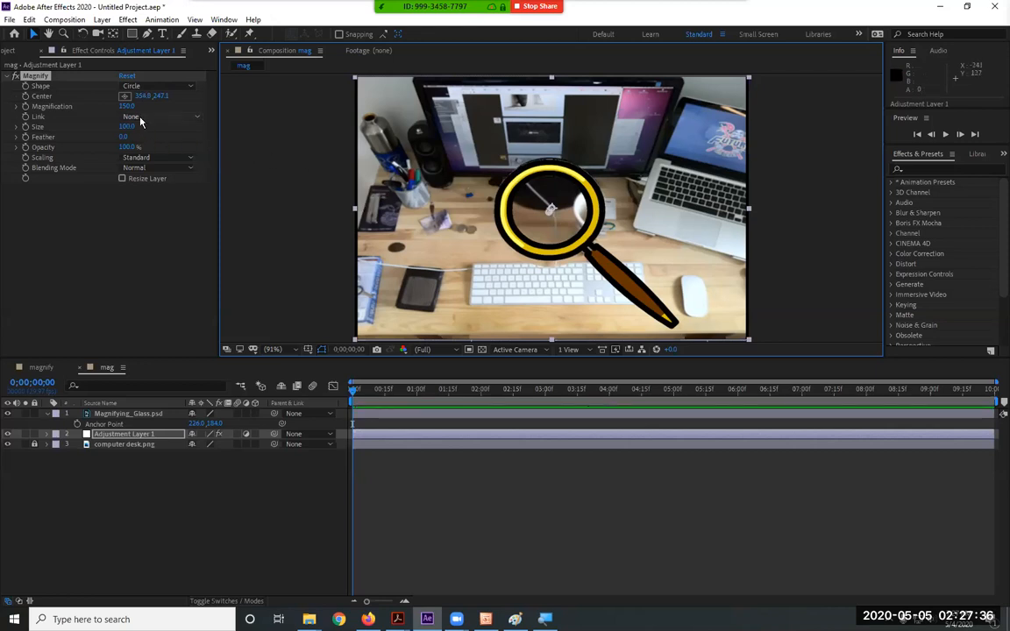
drag(129, 126, 115, 127)
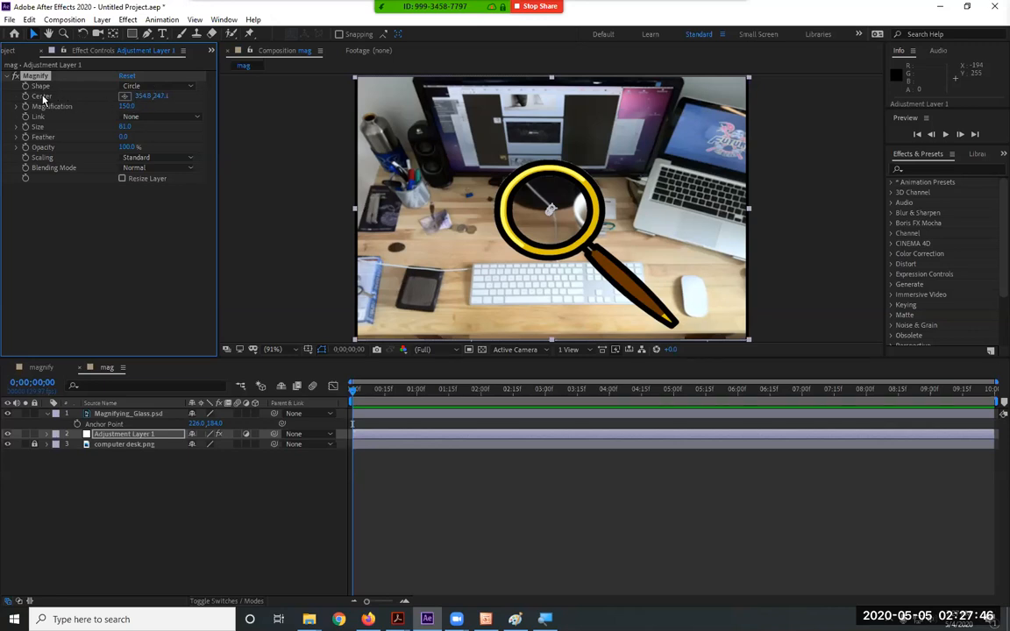
click(128, 106)
Undo an accidental move of Adjustment Layer 1, keeping it centred in the composition
click(128, 434)
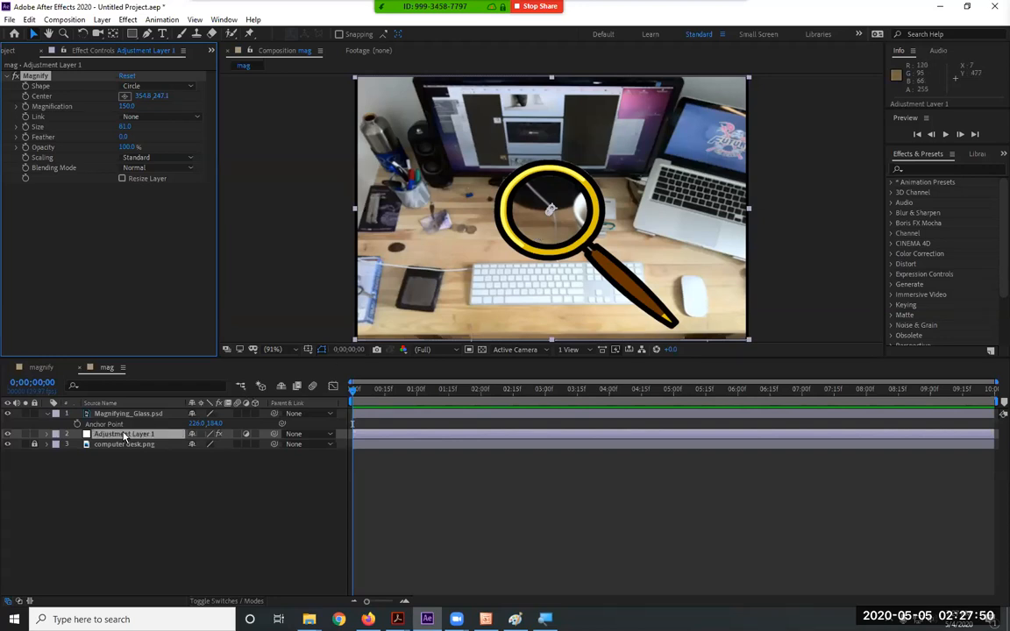
drag(494, 267, 550, 245)
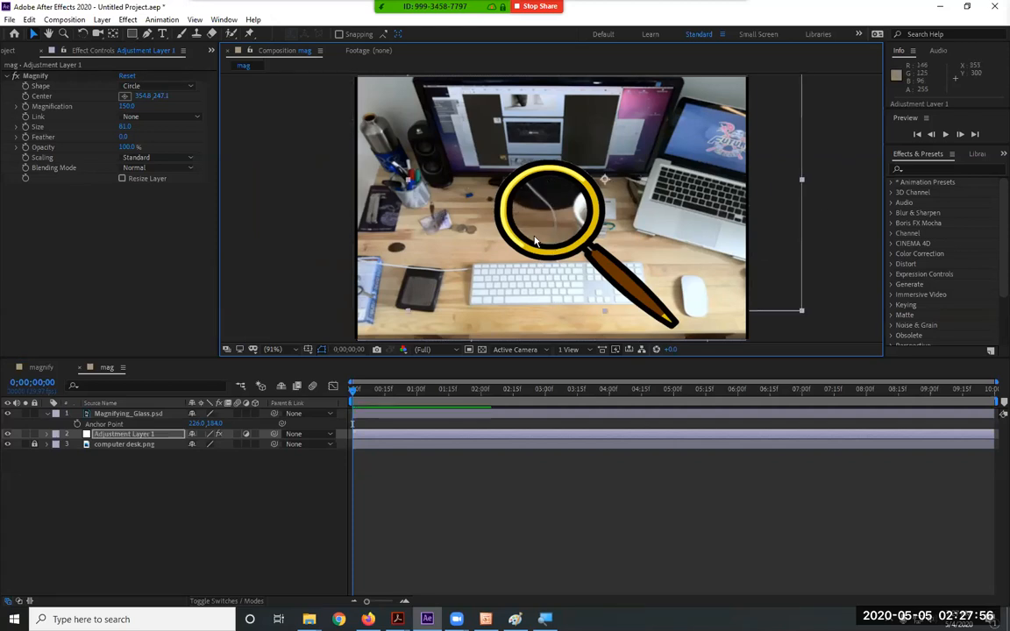
key(ctrl+z)
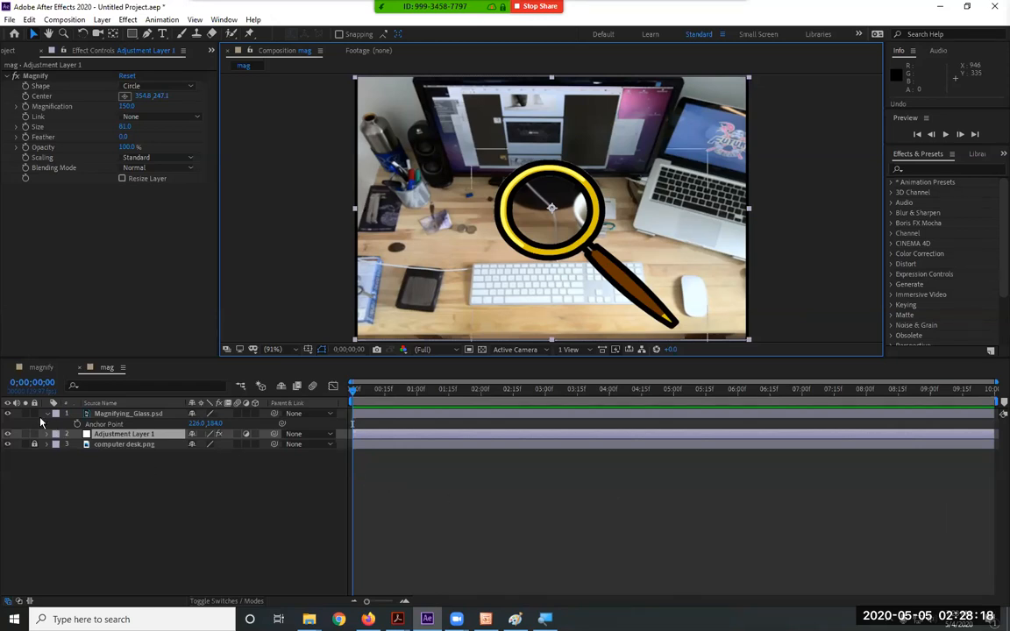
Hide the glass's Anchor Point, return to frame 0, and reveal its Position (360, 240)
click(46, 414)
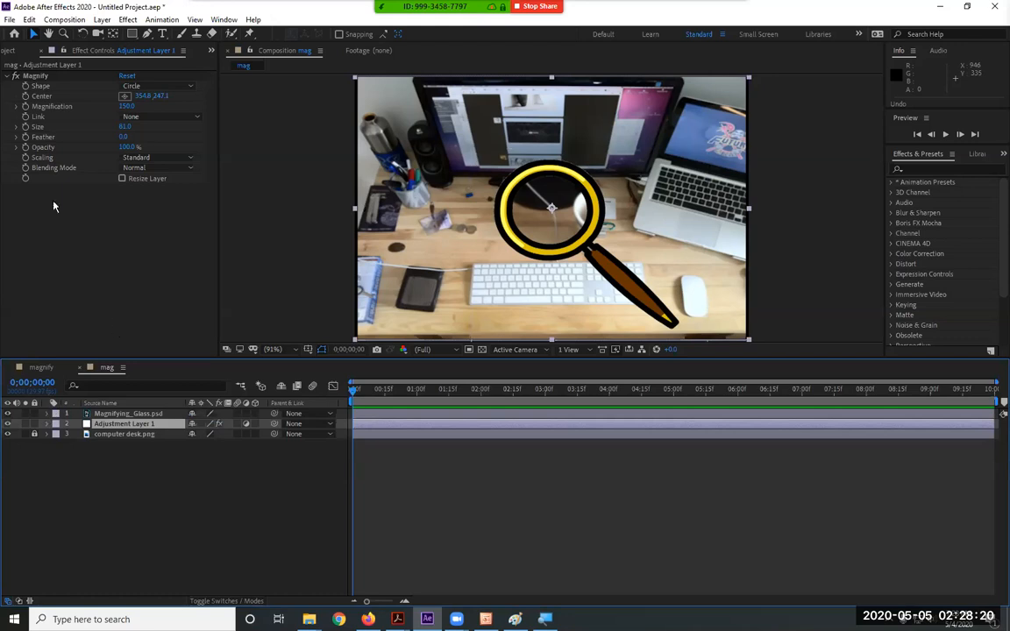
click(363, 390)
key(Home)
click(26, 98)
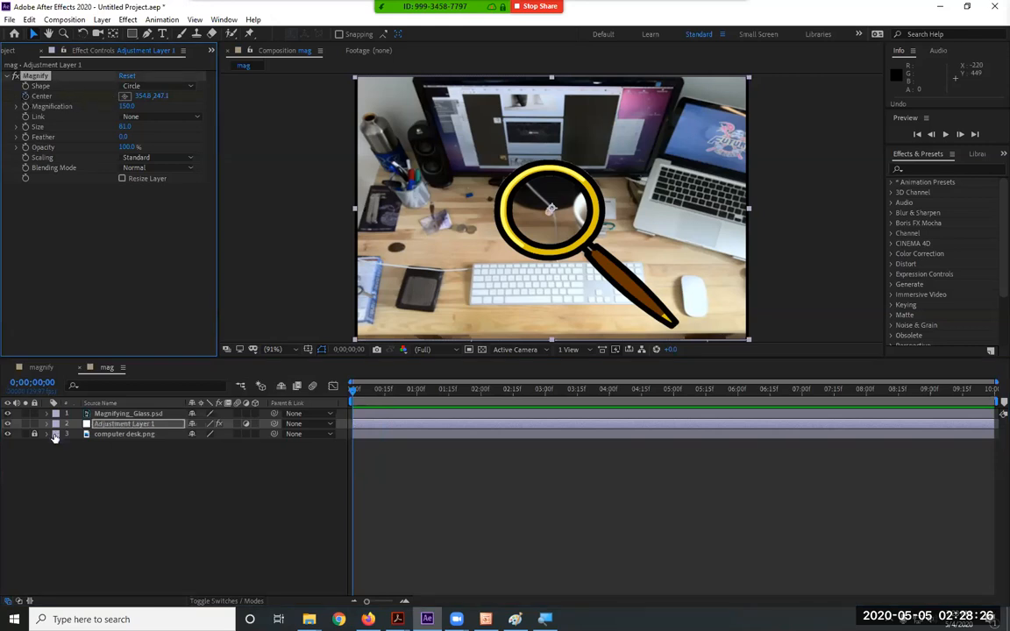
click(124, 415)
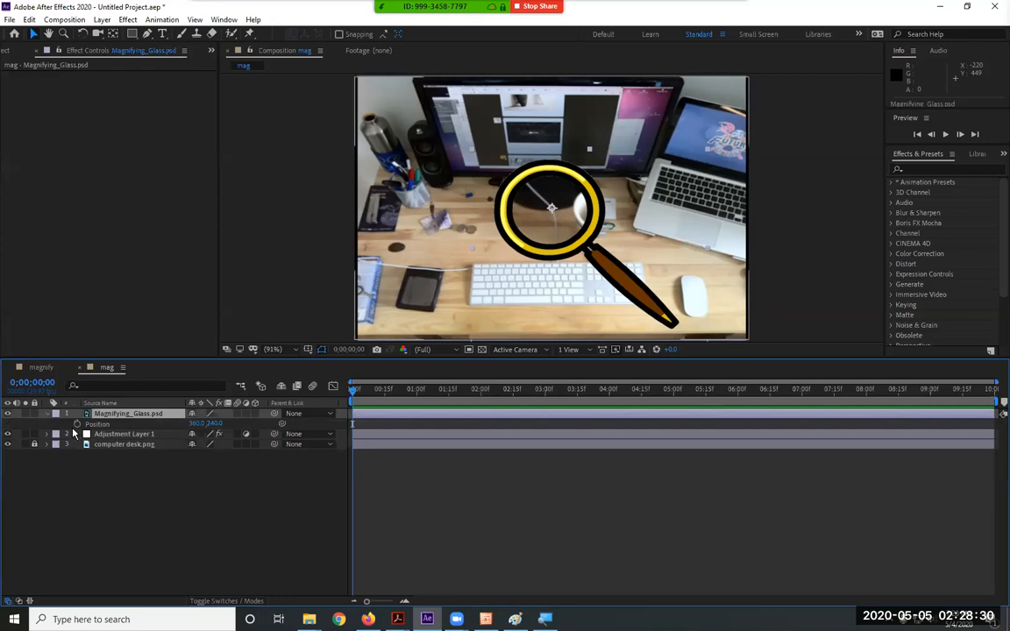
key(p)
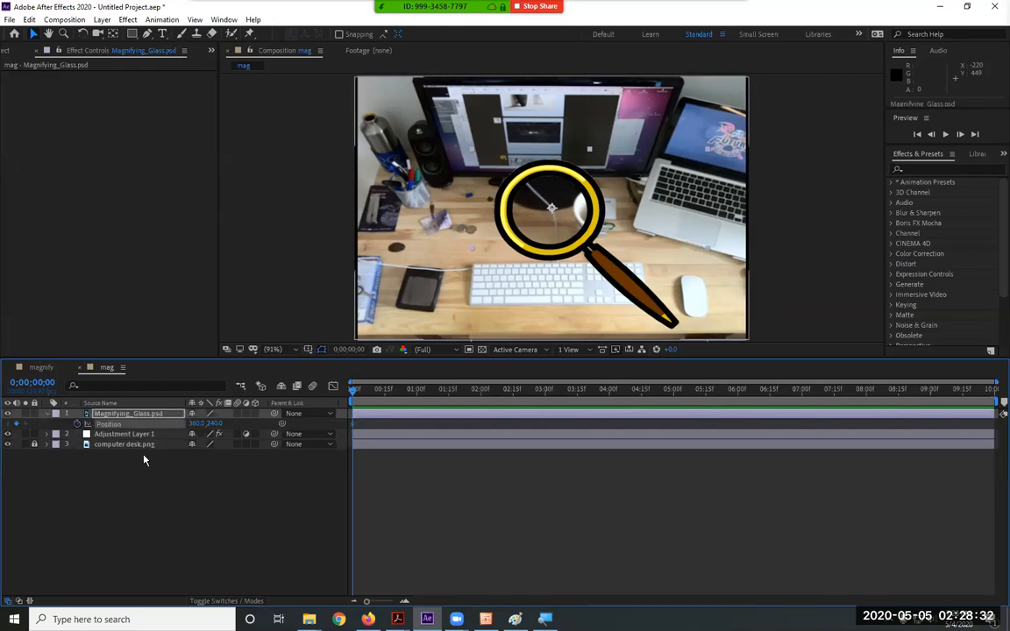
Show the keyframed glass Position and Magnify Center for both layers in the timeline
ctrl+click(127, 433)
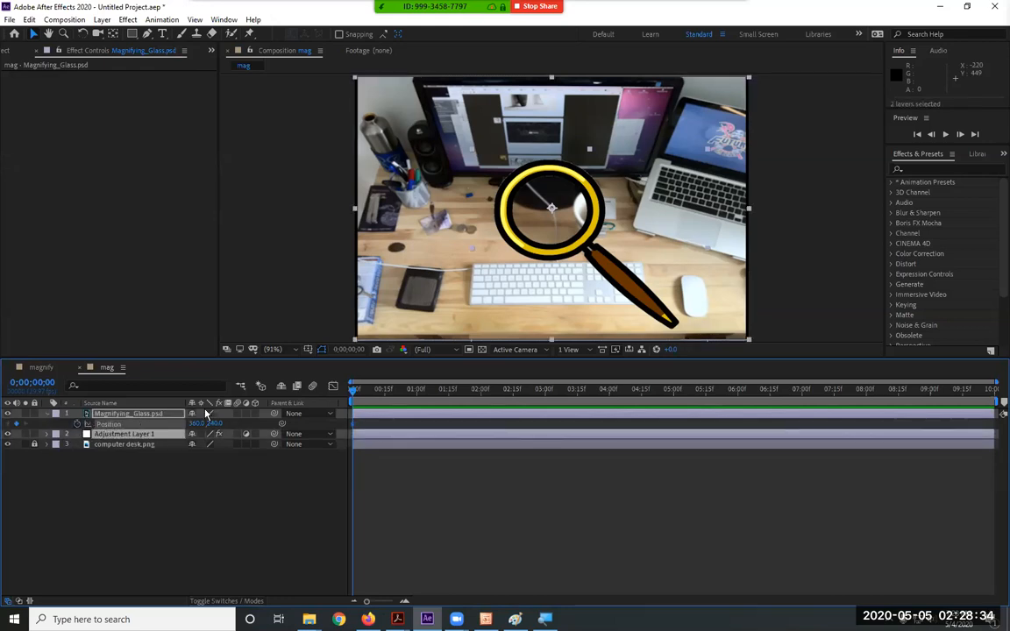
key(p)
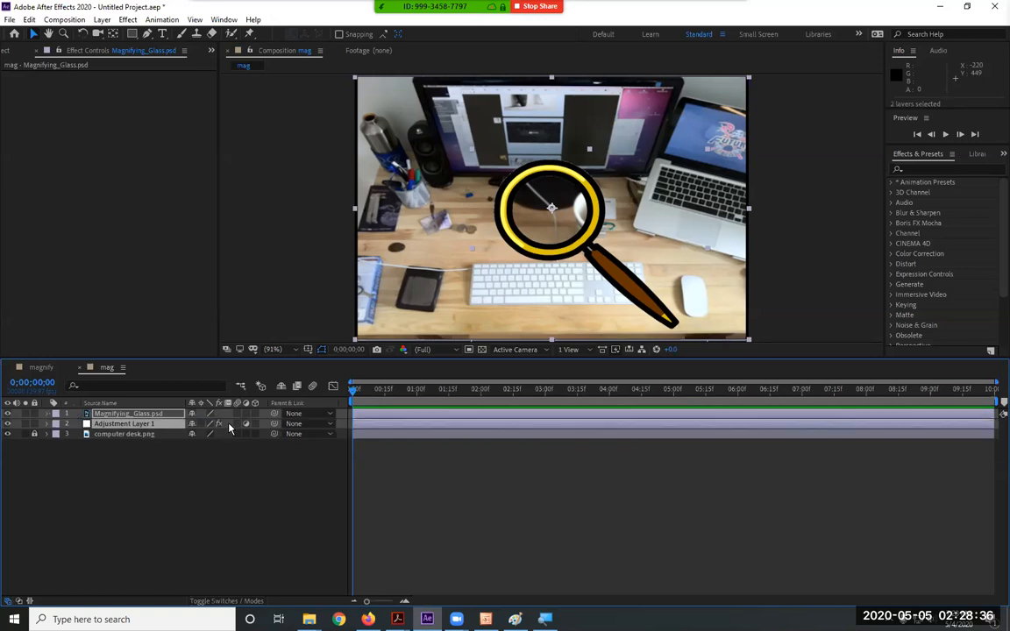
key(u)
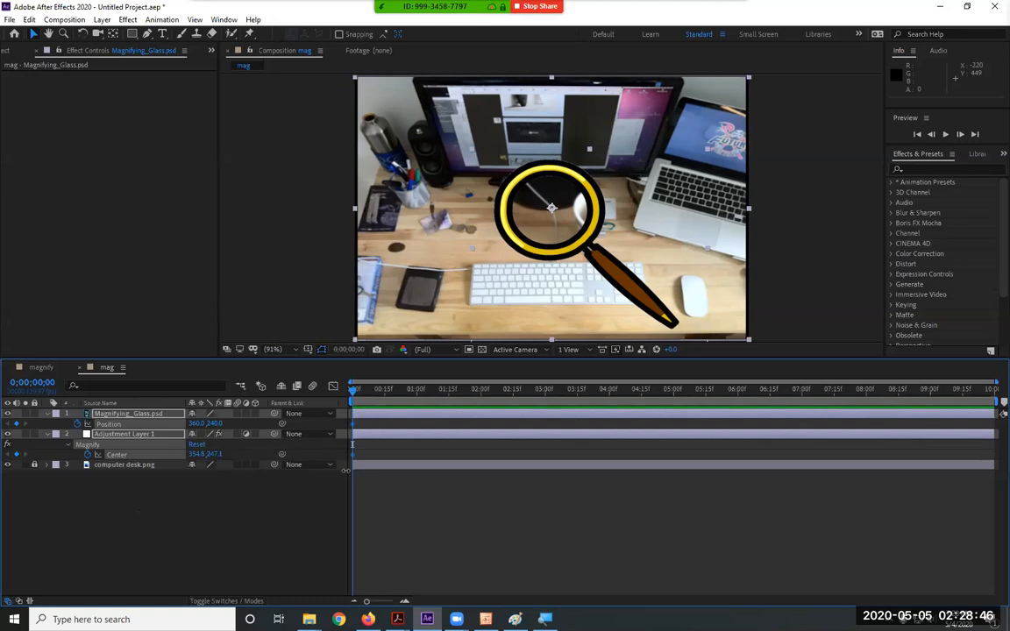
click(161, 494)
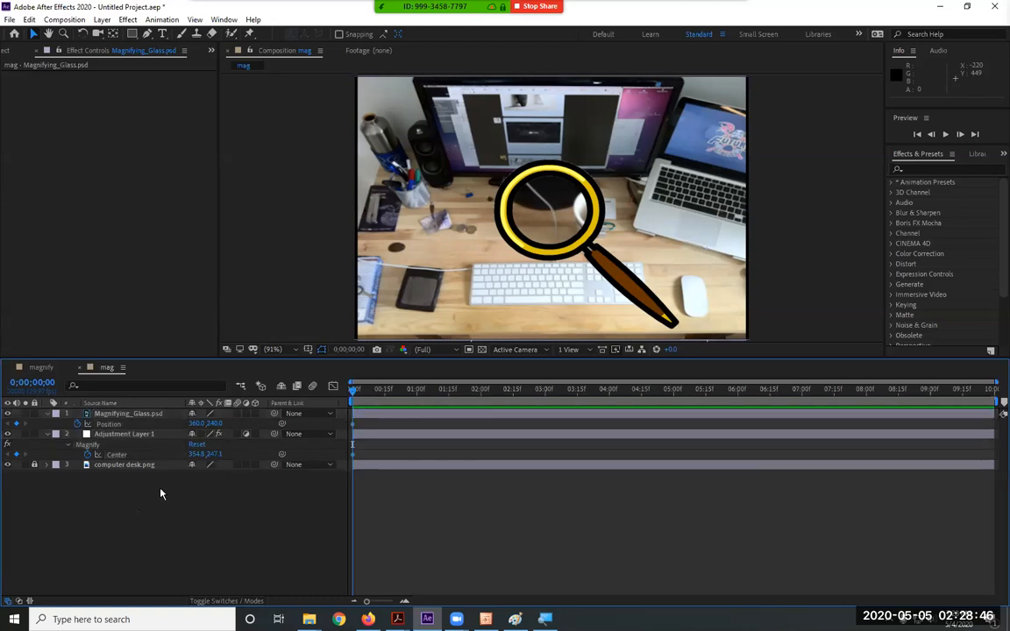
click(116, 455)
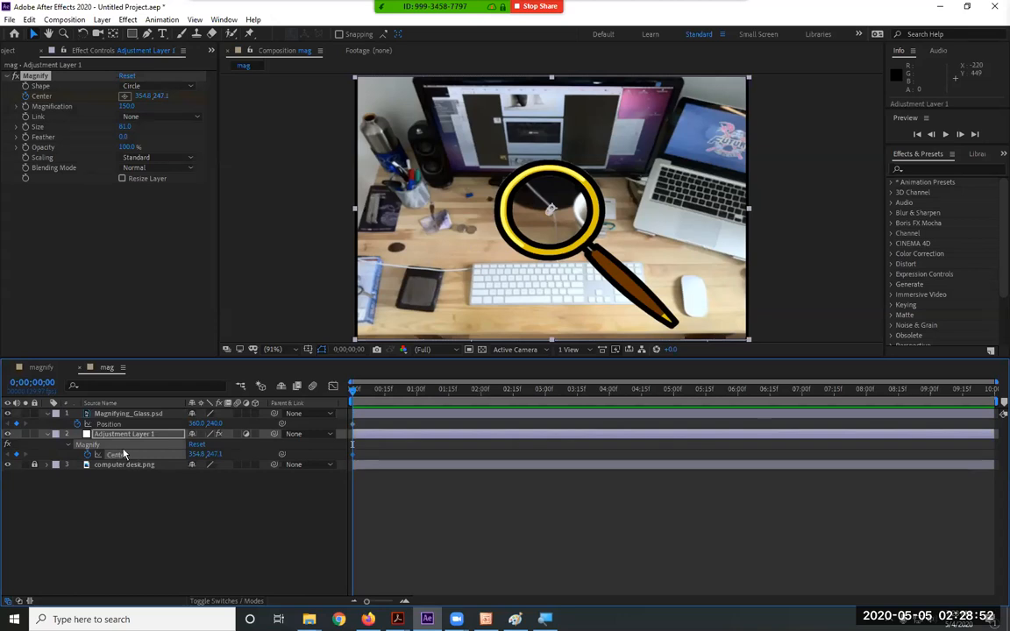
click(123, 414)
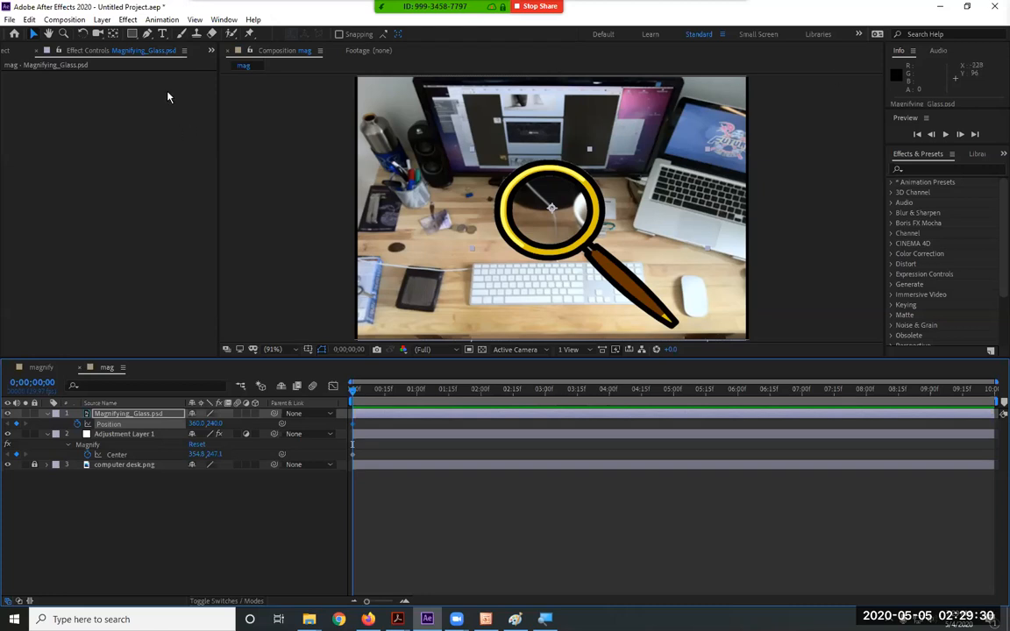
click(133, 21)
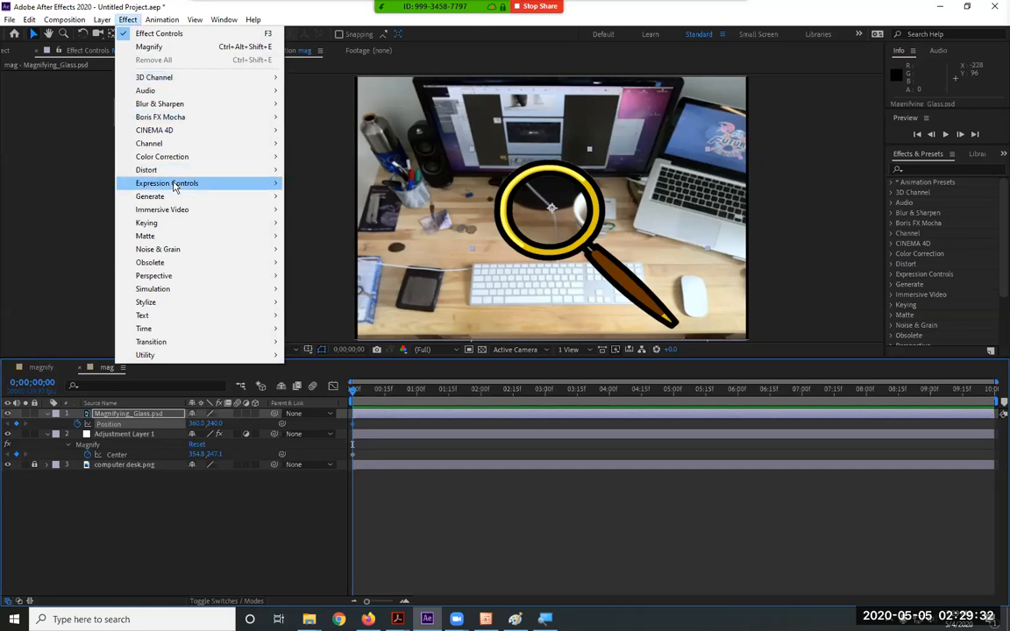
Filter Effects & Presets with 'magn' and select Distort > Magnify
mouse_move(176, 170)
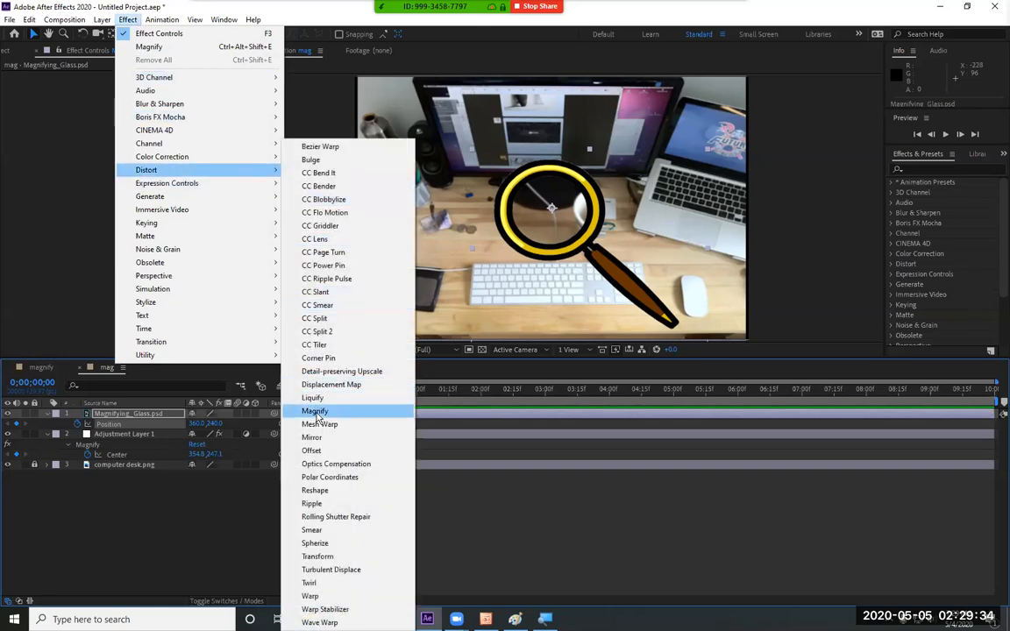
click(917, 171)
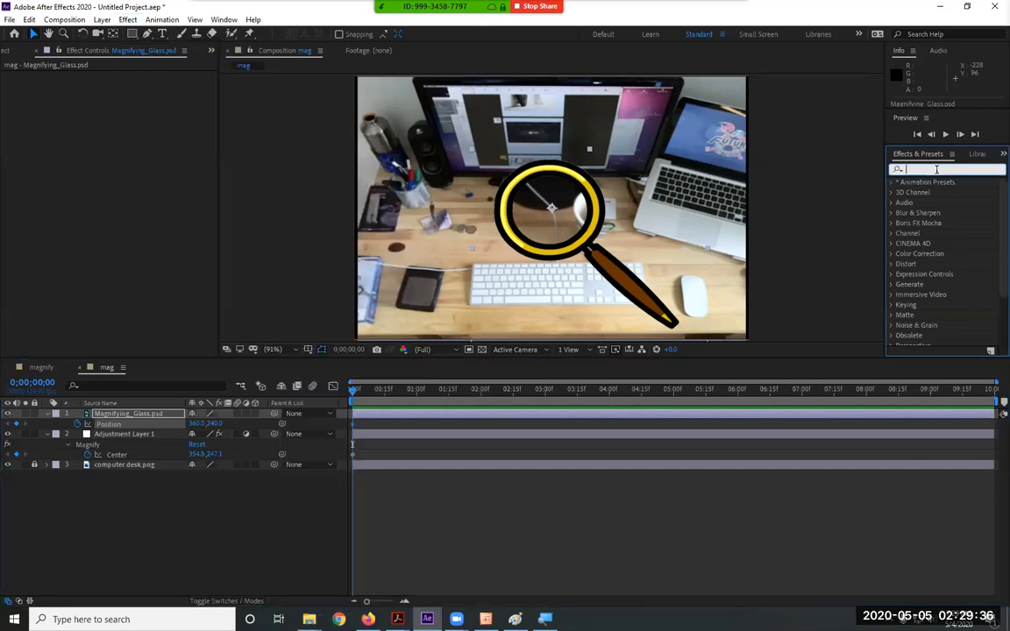
text(magn)
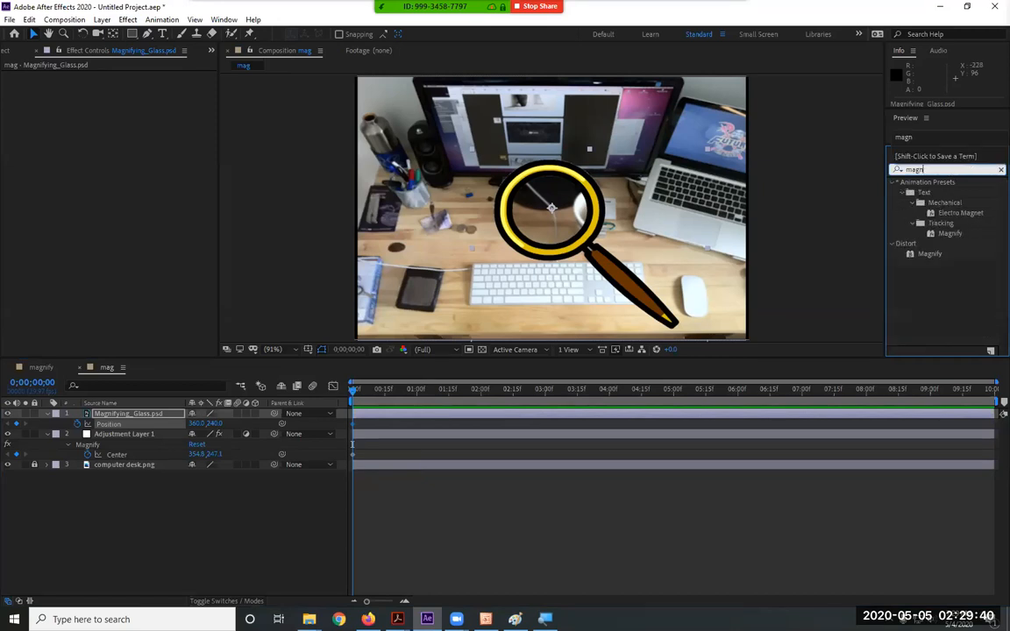
click(931, 256)
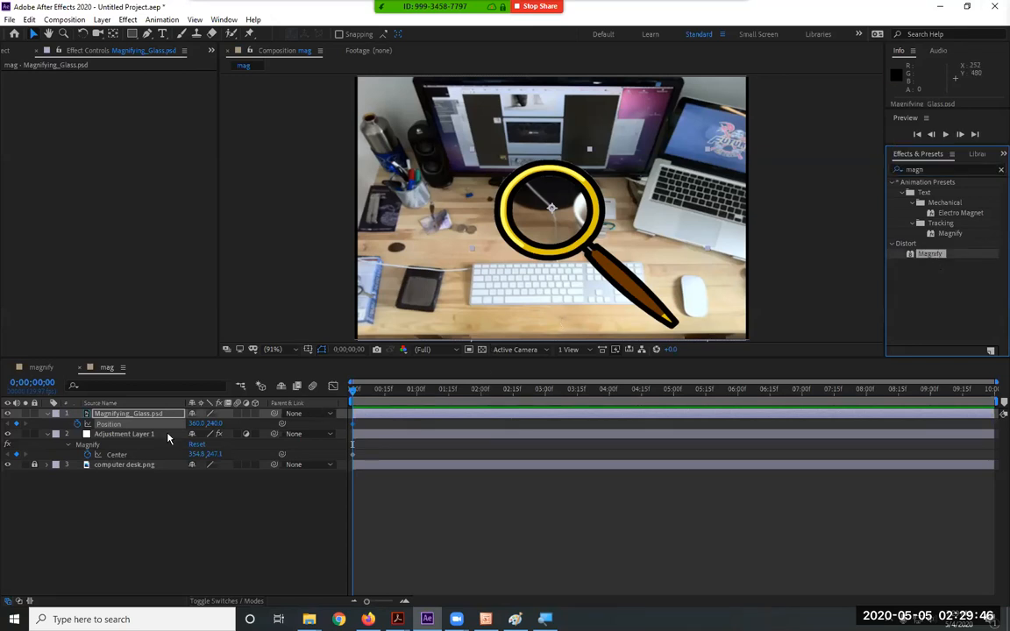
Select the adjustment layer's Magnify effect and check the glass layer's parent options
click(121, 436)
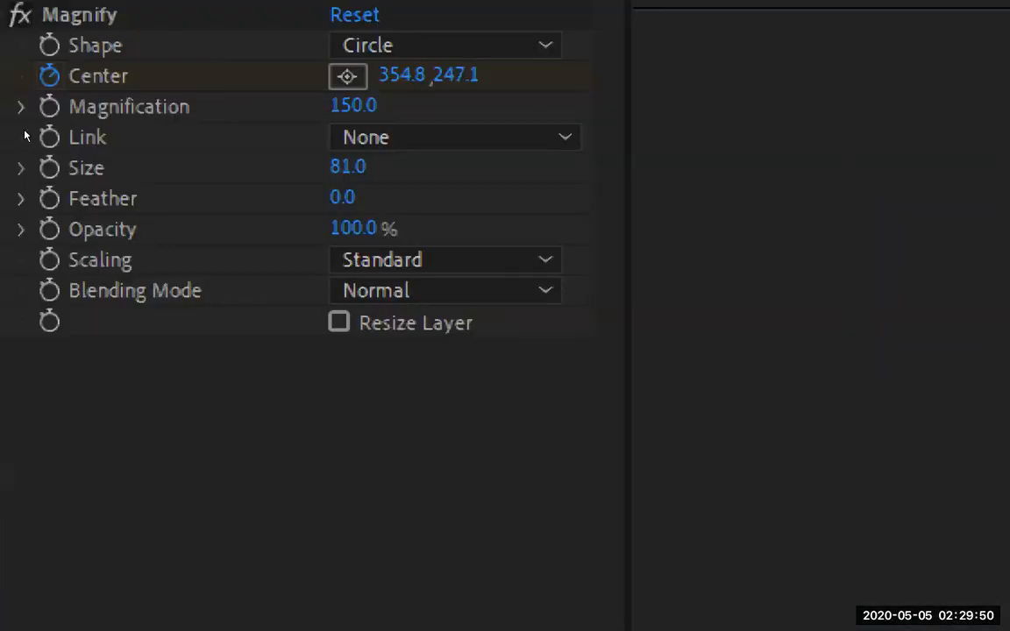
click(36, 116)
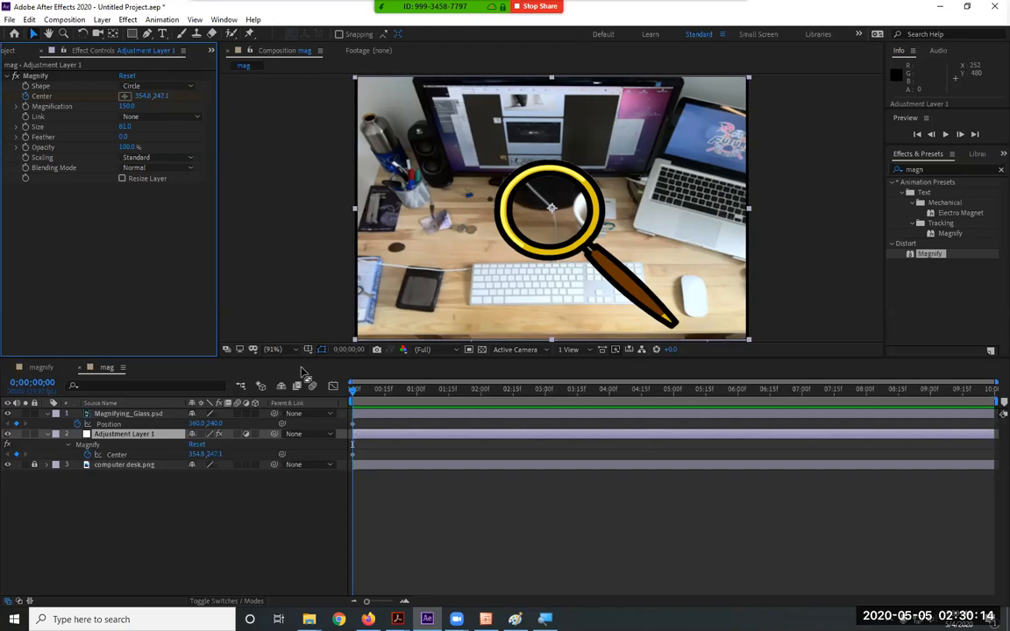
click(329, 413)
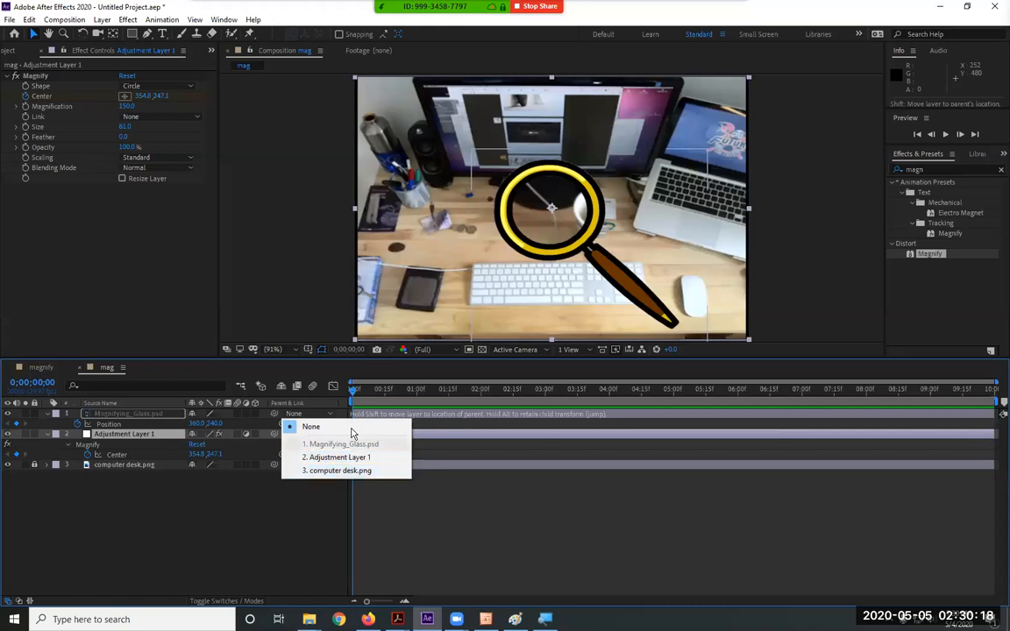
click(291, 370)
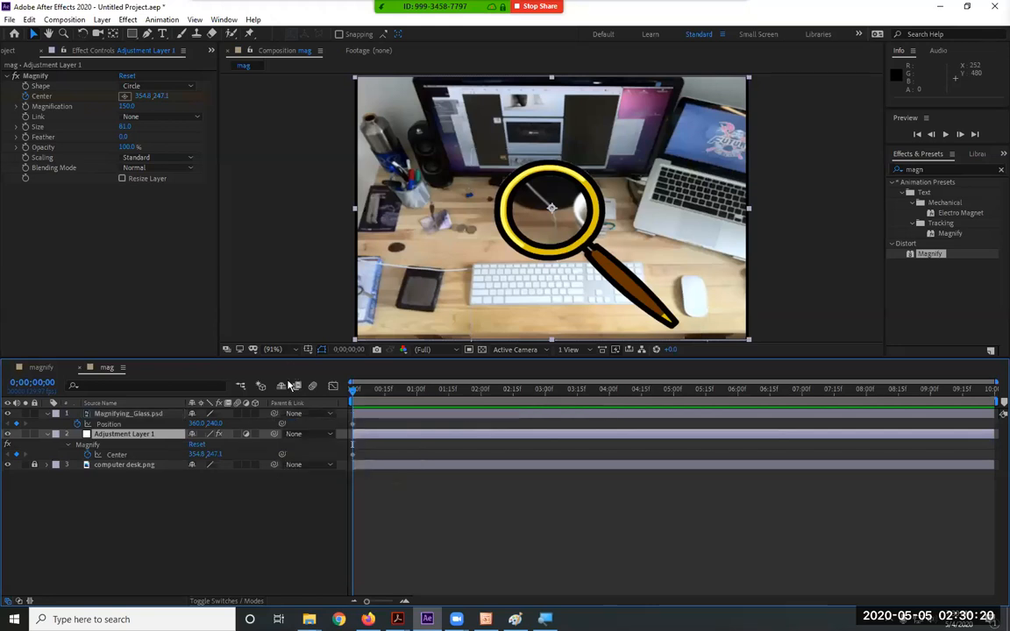
mouse_move(275, 413)
mouse_down()
mouse_move(103, 442)
mouse_move(120, 426)
mouse_move(280, 421)
mouse_up()
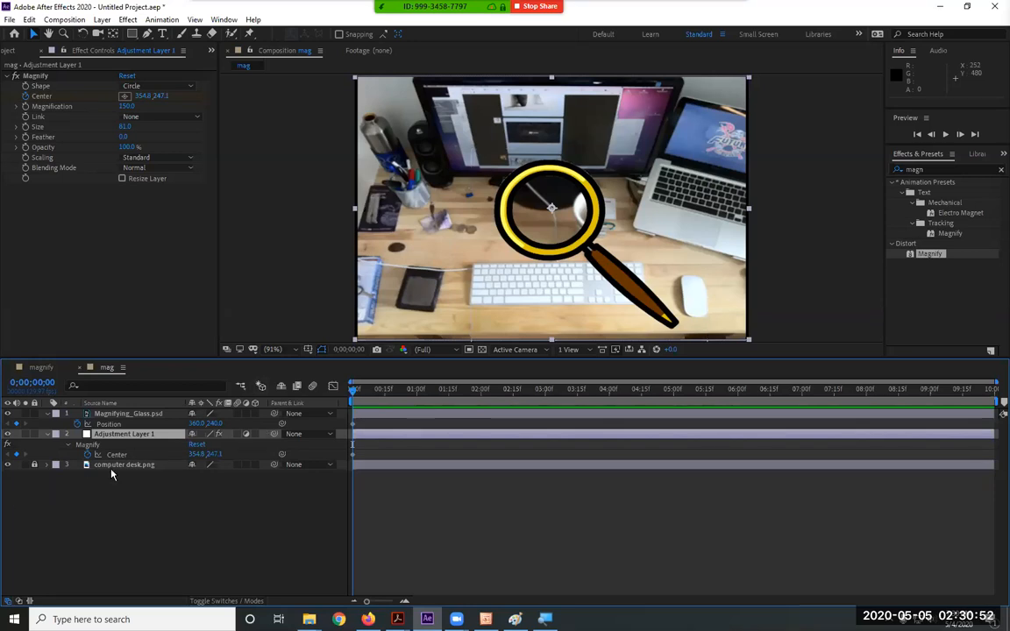
click(135, 435)
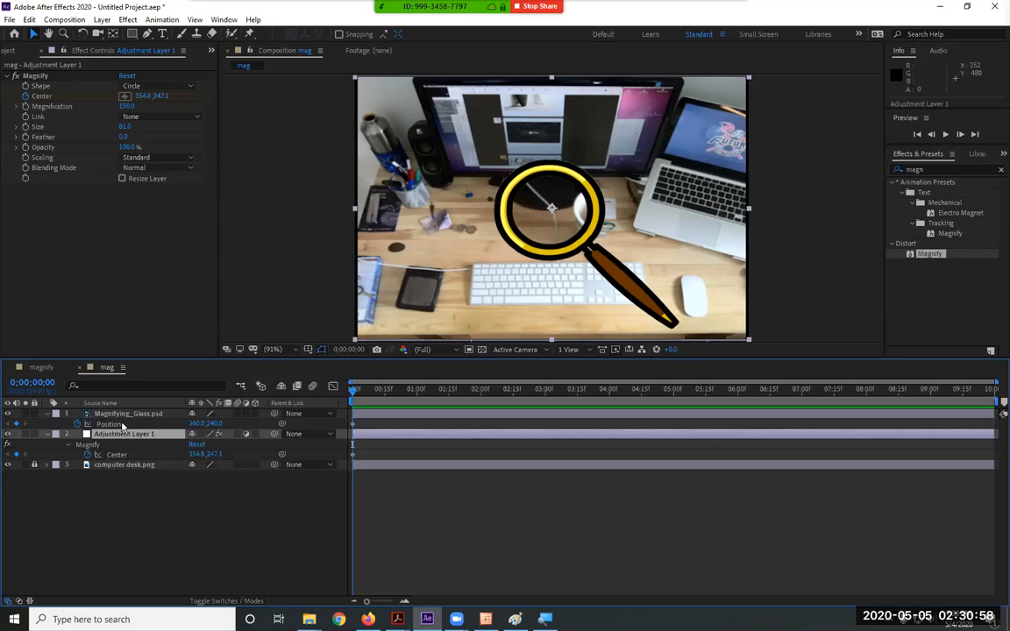
click(127, 413)
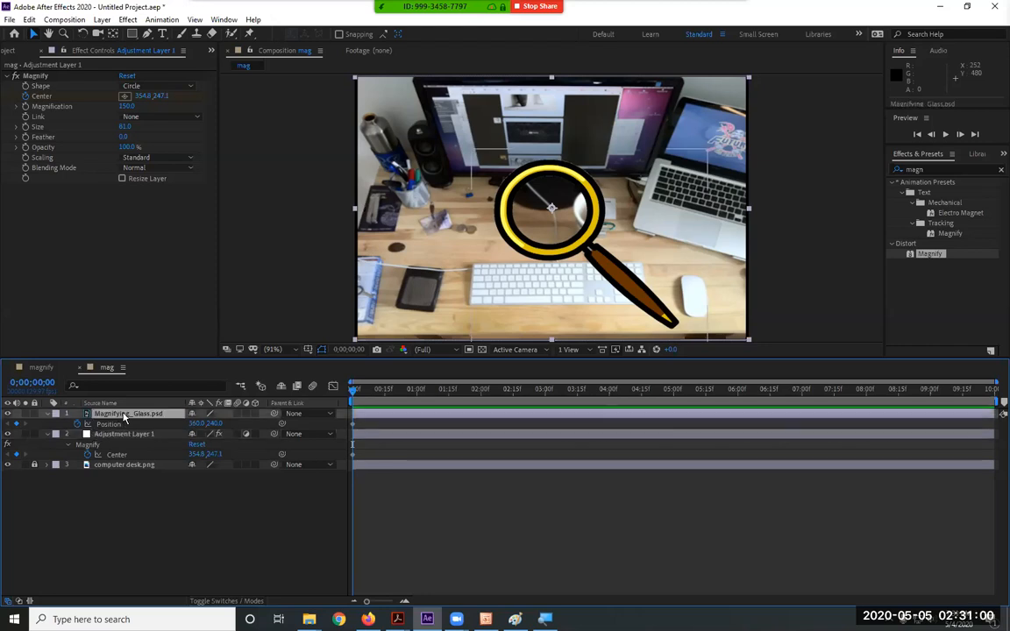
click(124, 434)
click(116, 415)
click(124, 434)
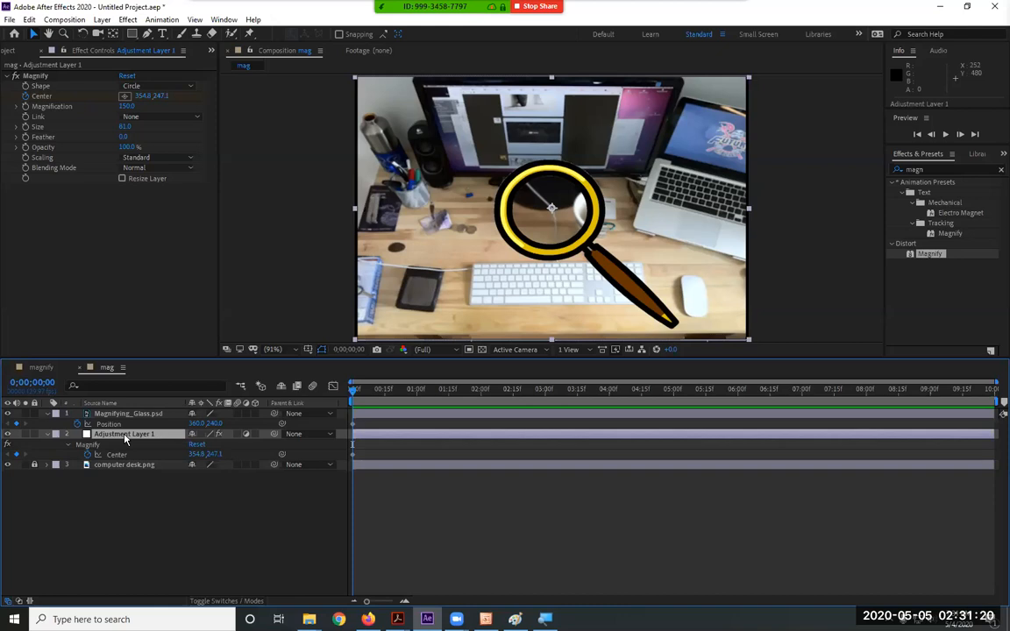
click(307, 415)
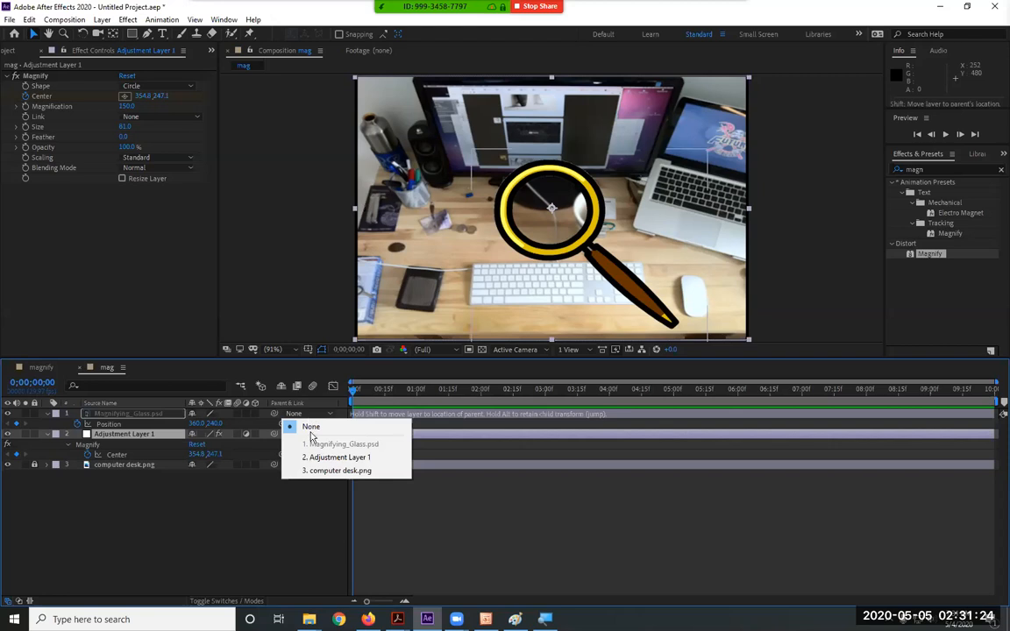
click(293, 416)
click(133, 415)
click(126, 432)
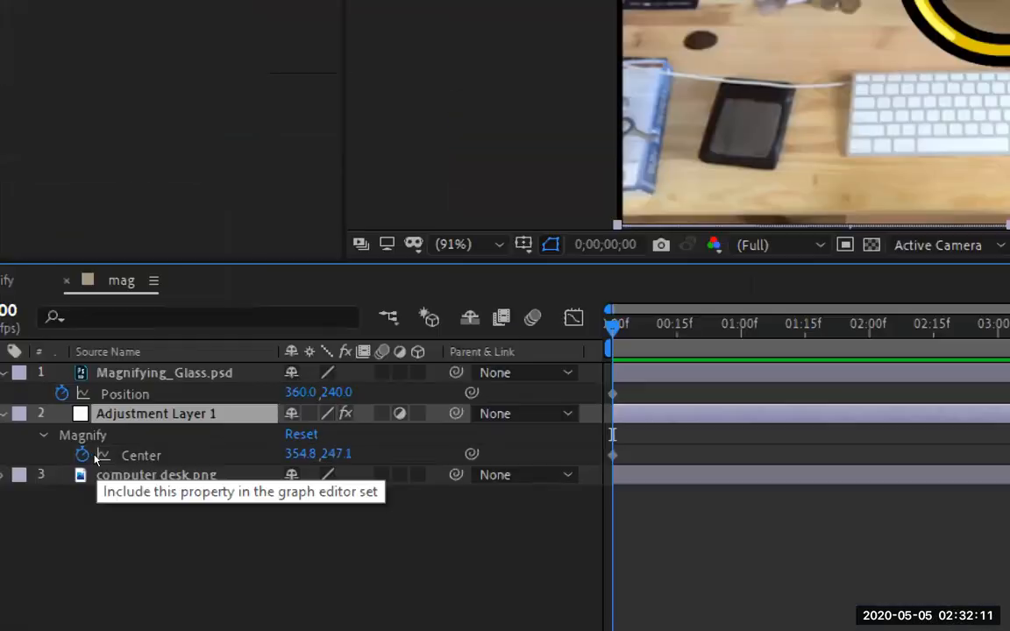
click(83, 456)
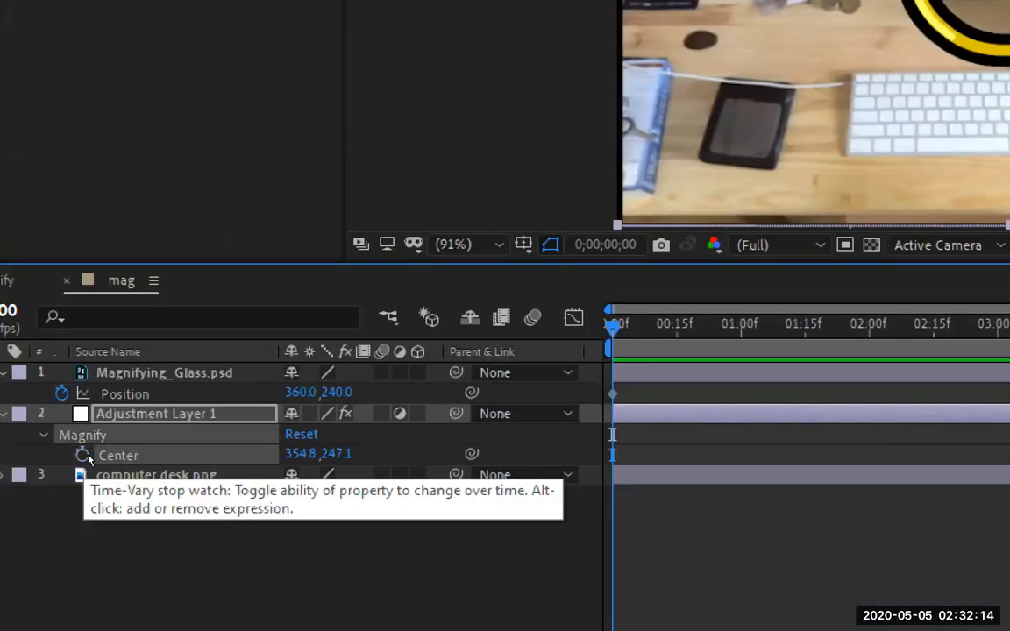
Add an expression to Magnify Center and pick-whip it to Magnifying_Glass.psd's Position
alt+click(83, 455)
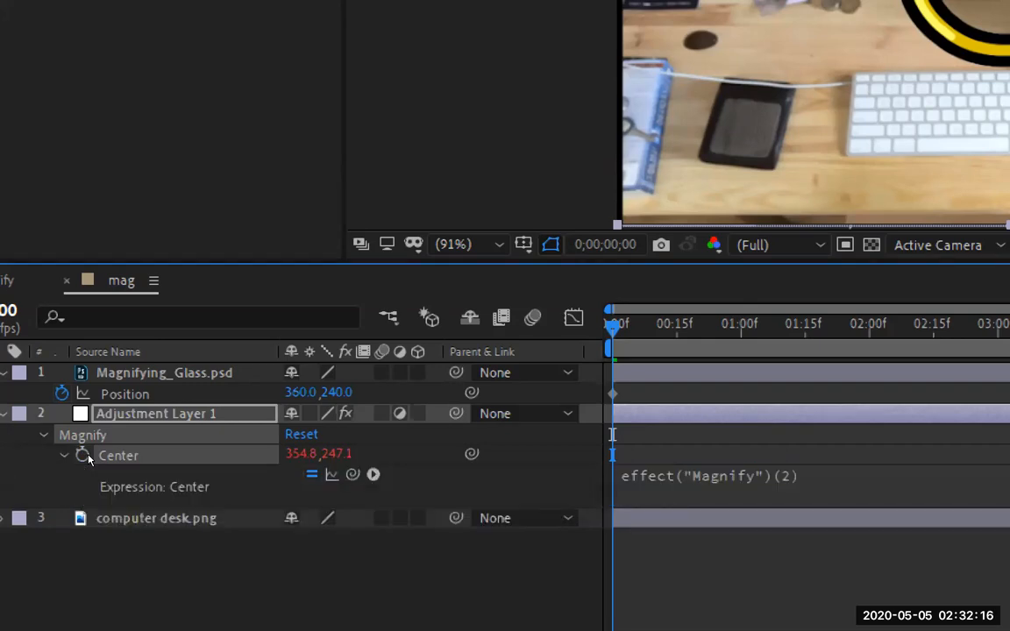
alt+click(83, 456)
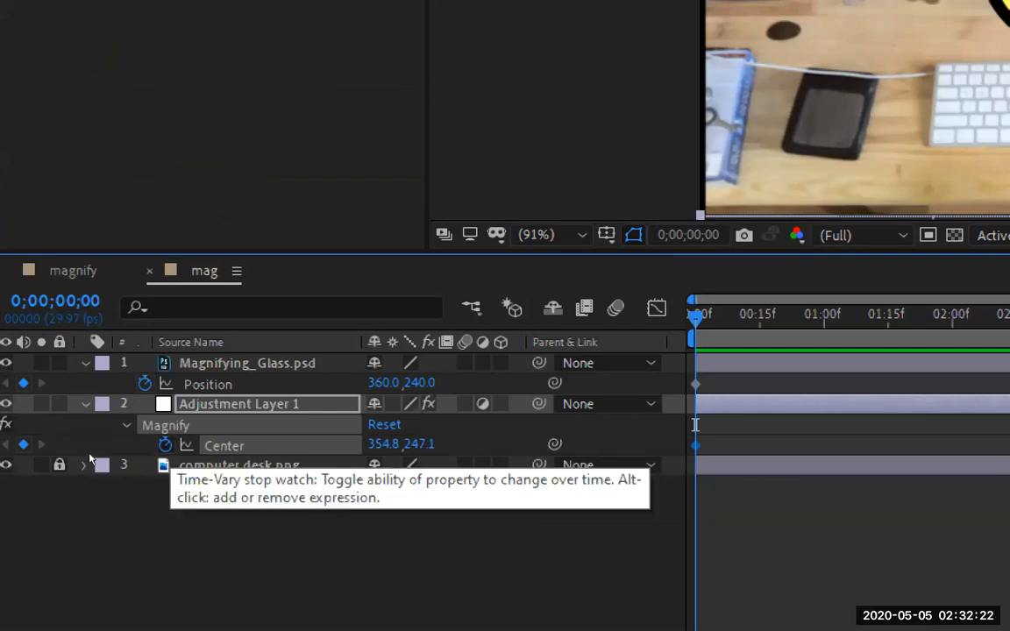
alt+click(165, 445)
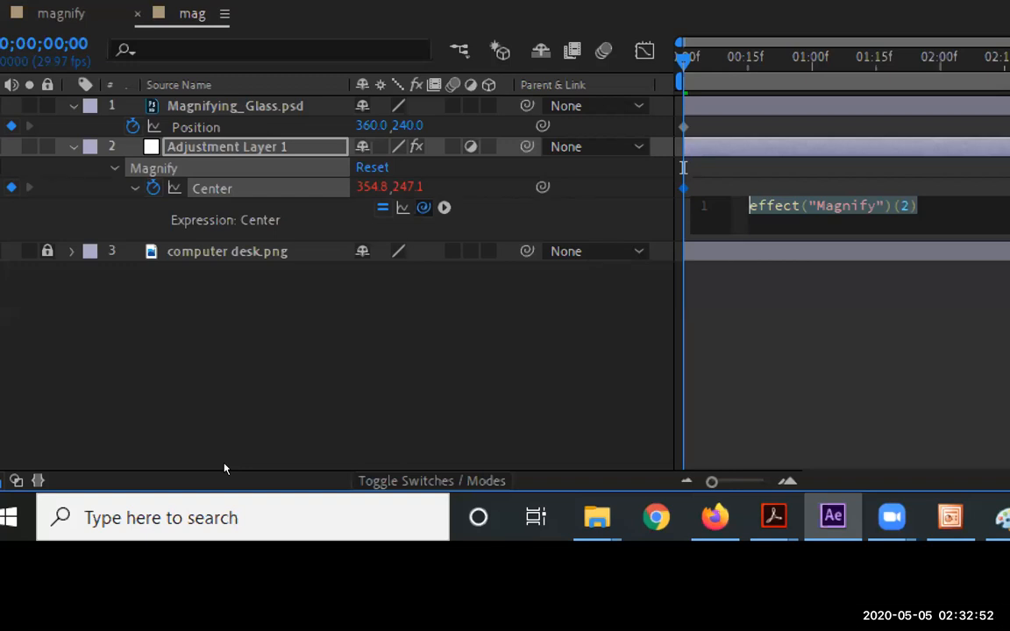
drag(424, 208, 191, 124)
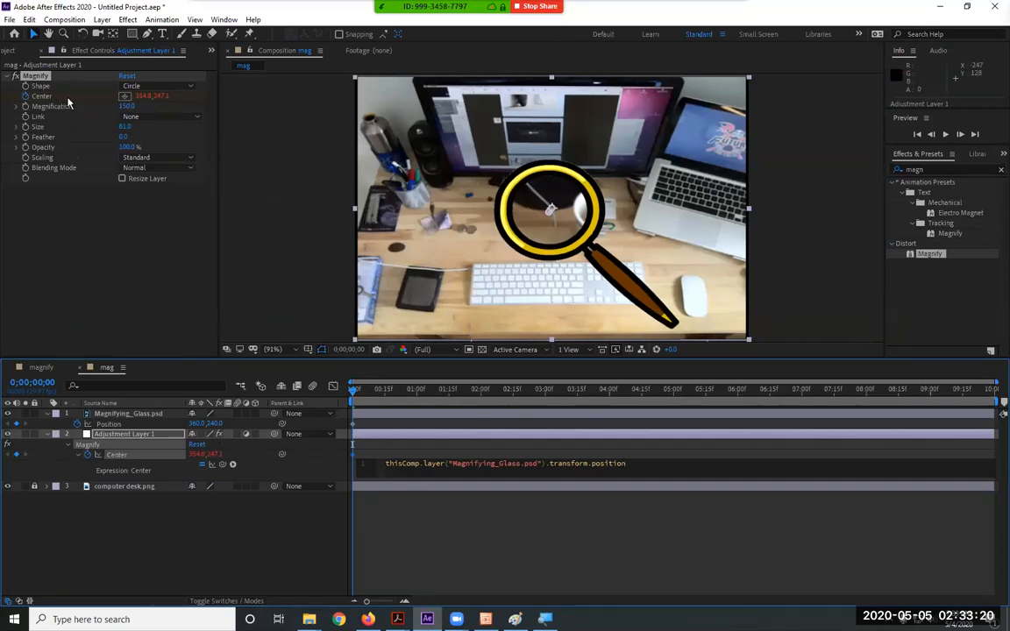
Commit the Center expression so Magnify Center reads 360, 240
click(141, 95)
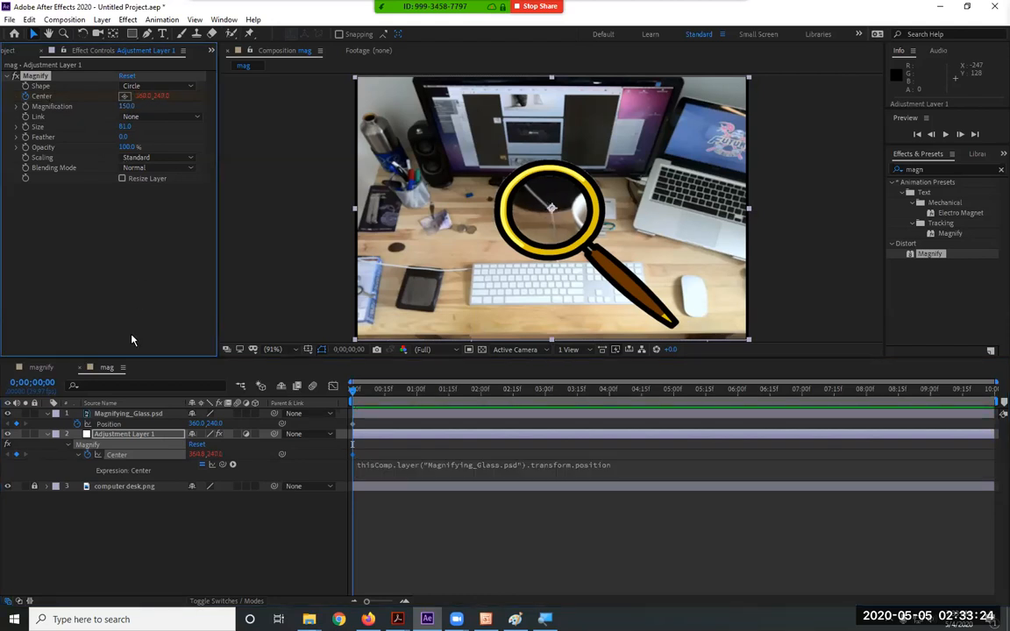
click(105, 424)
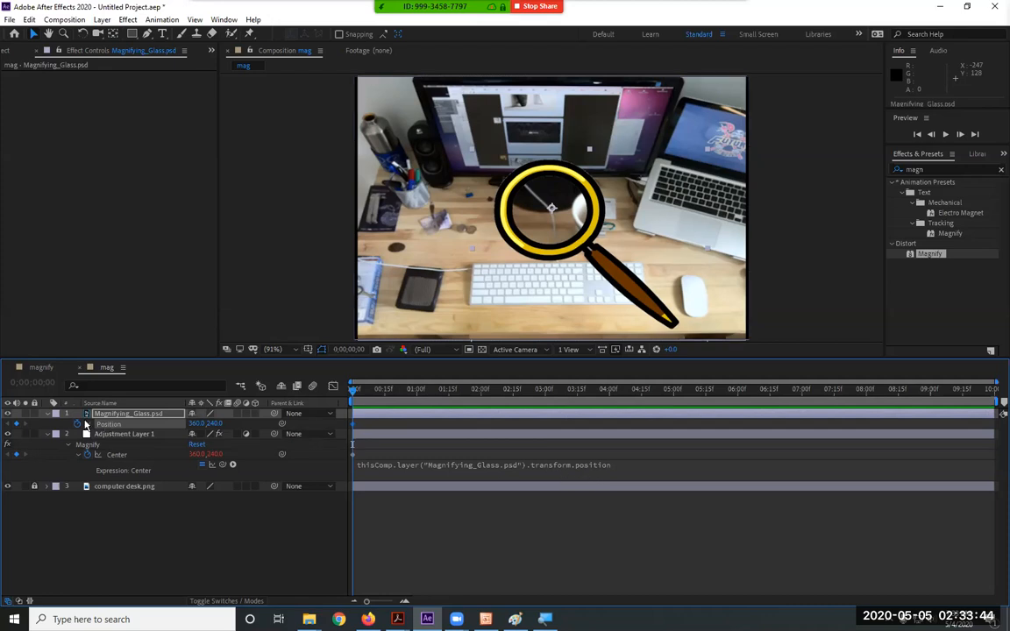
click(47, 414)
click(47, 414)
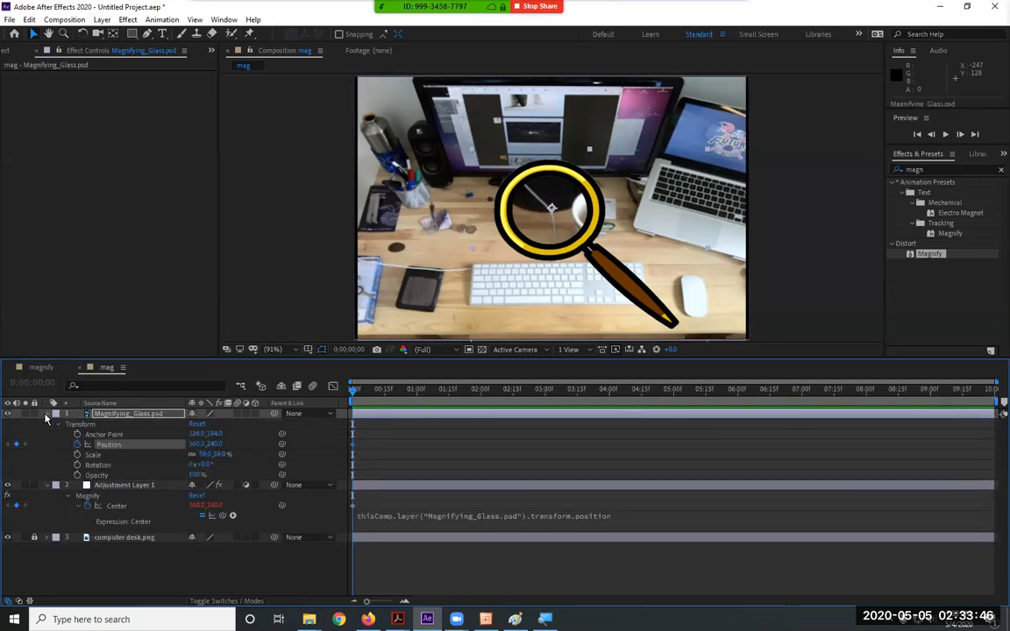
click(109, 446)
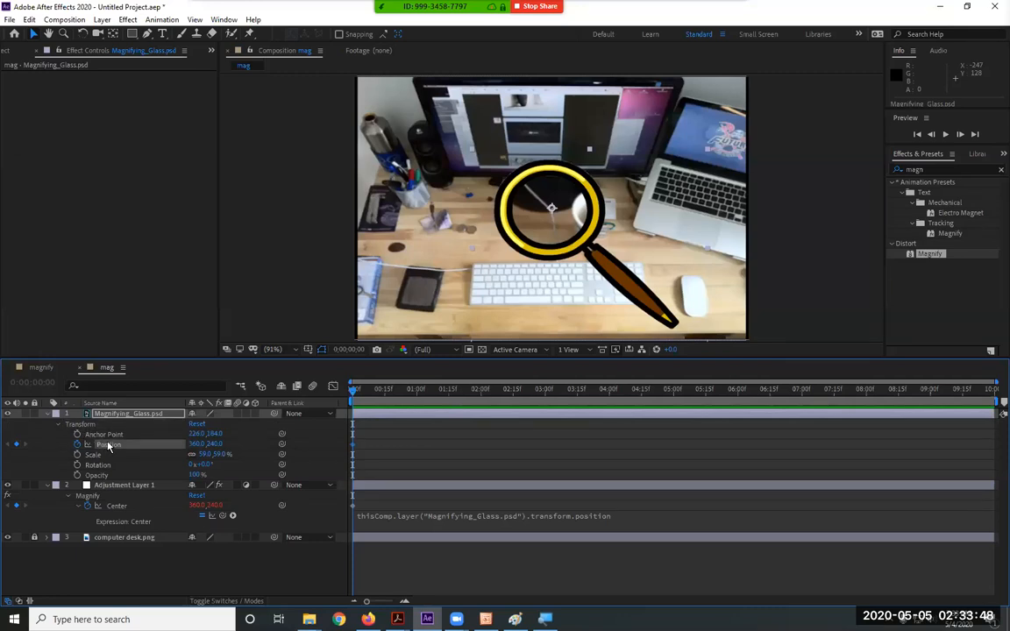
click(48, 415)
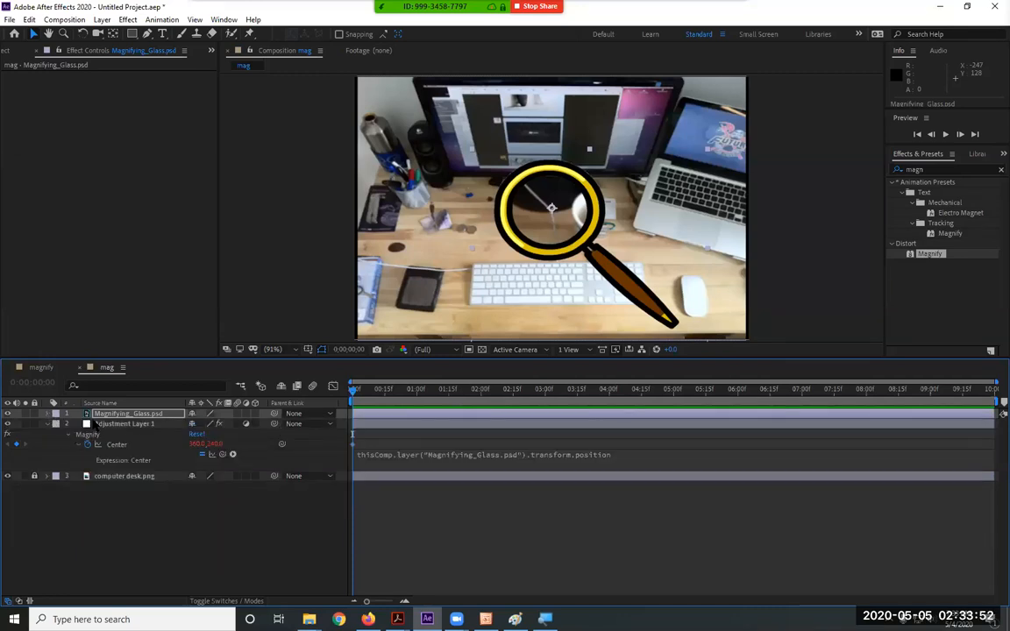
Show only the glass layer's Position and nudge the glass slightly in the photo
key(p)
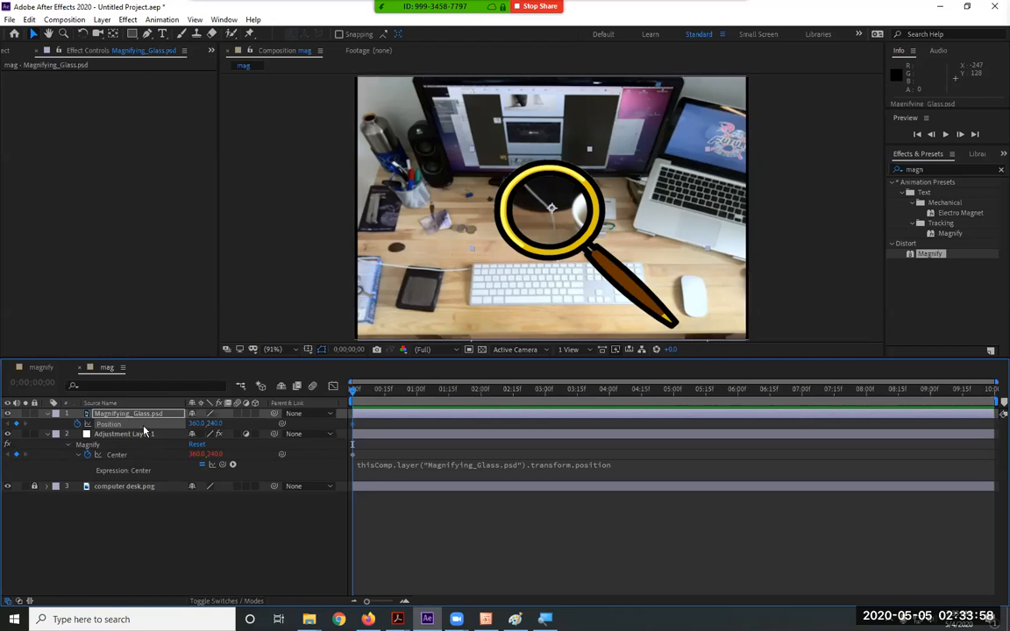
click(121, 416)
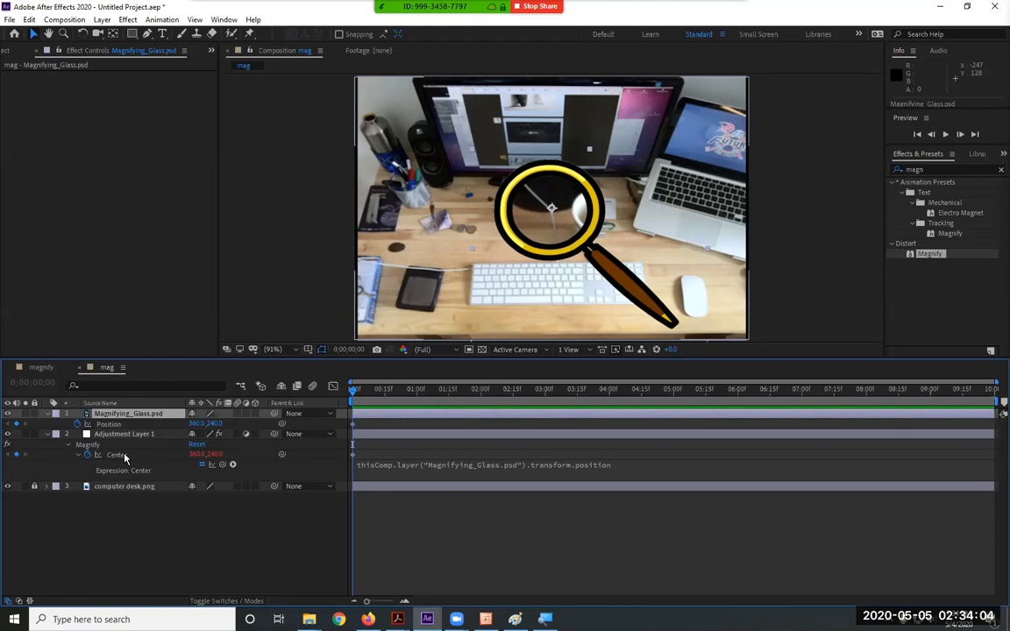
drag(569, 265, 597, 258)
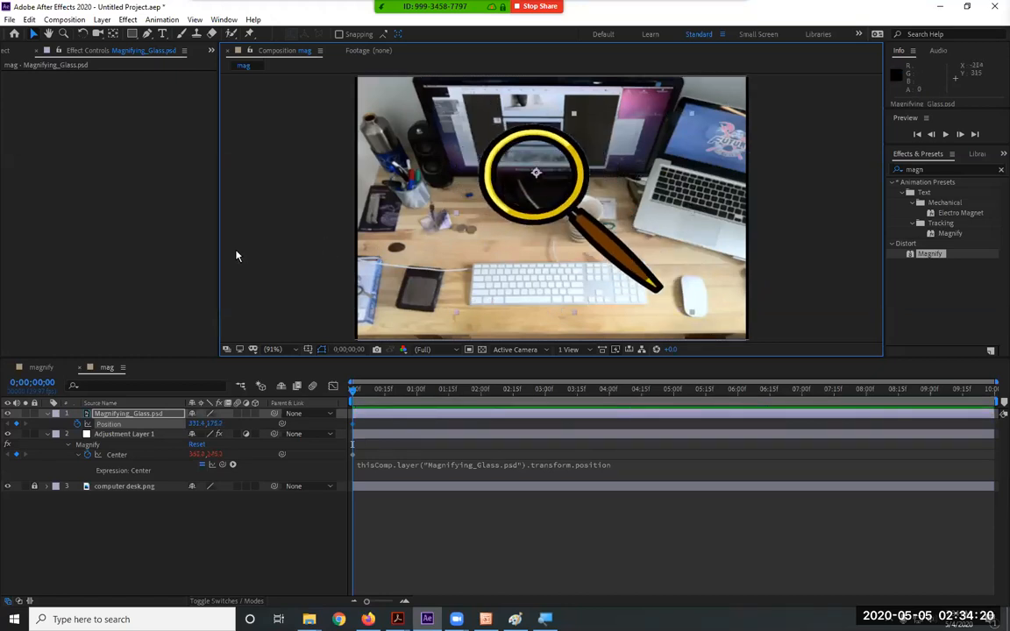
Move the magnifying glass around the desk photo via Position values and viewer drags
click(86, 434)
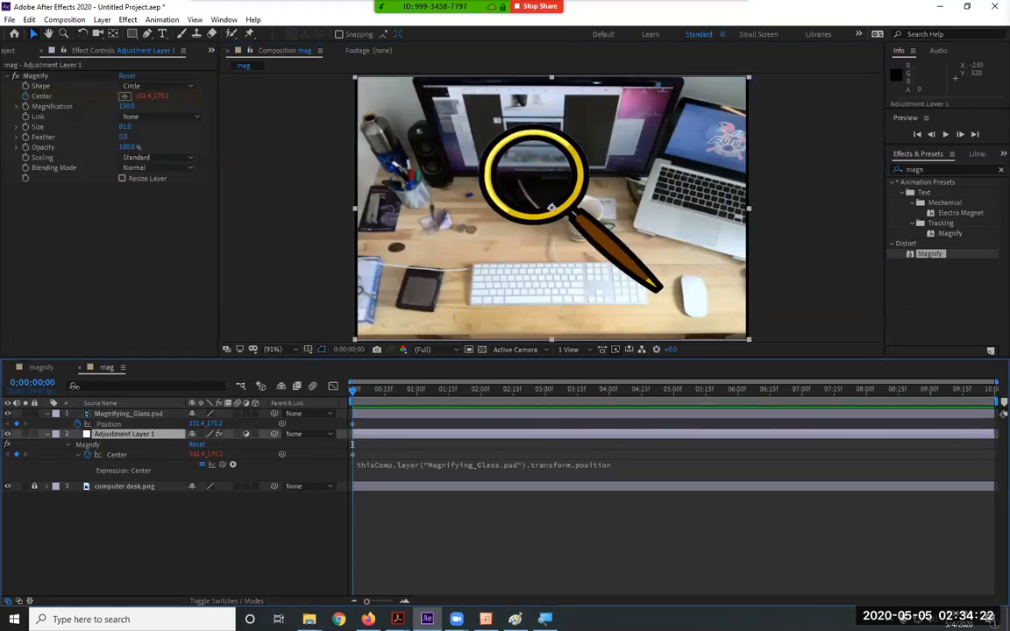
click(50, 98)
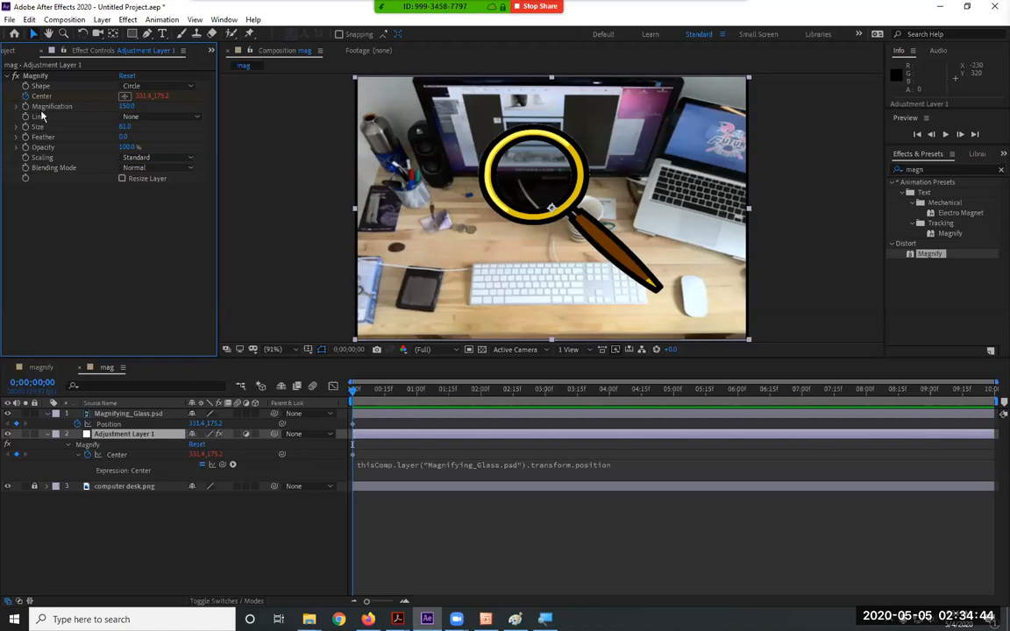
click(110, 426)
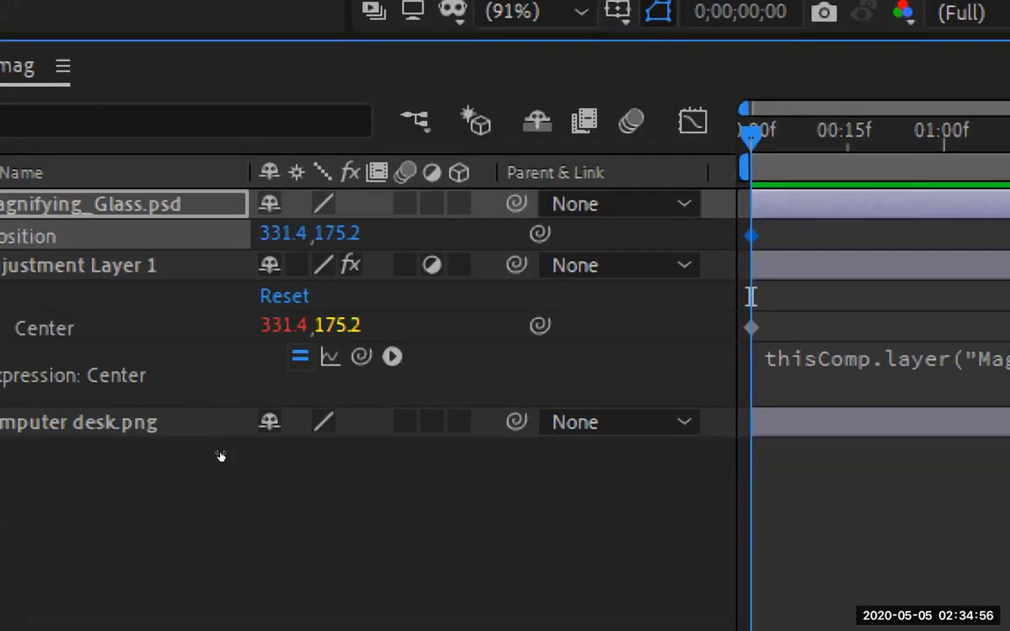
drag(216, 425, 295, 428)
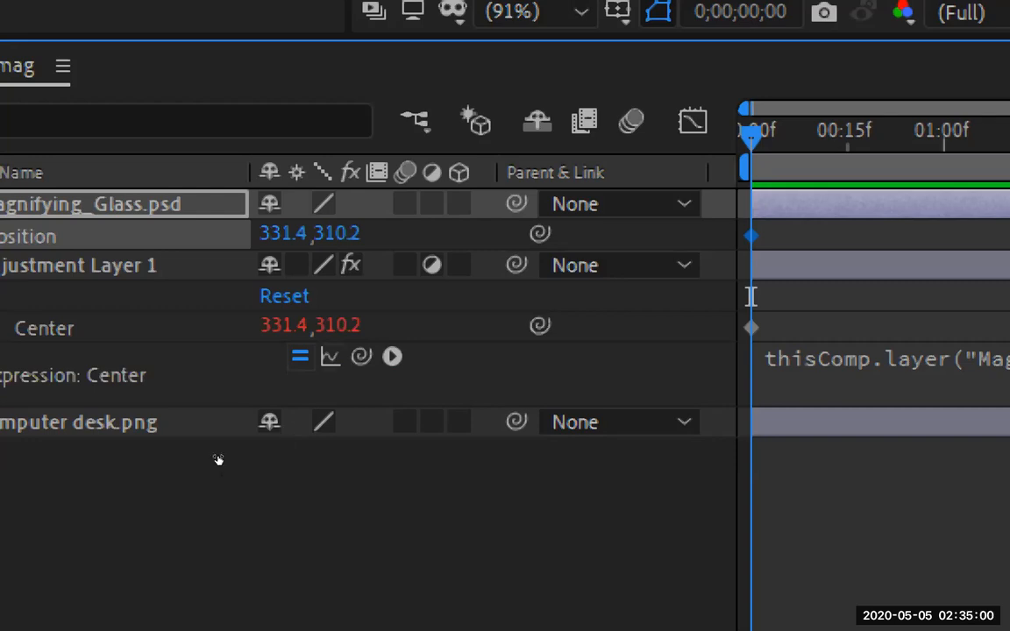
drag(193, 426, 135, 427)
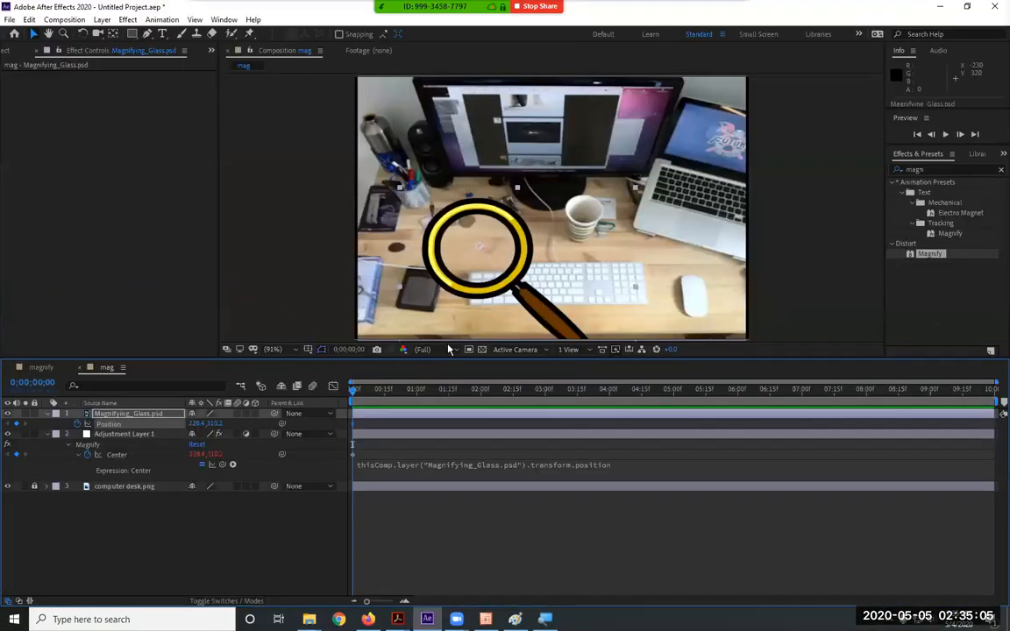
drag(473, 281, 605, 281)
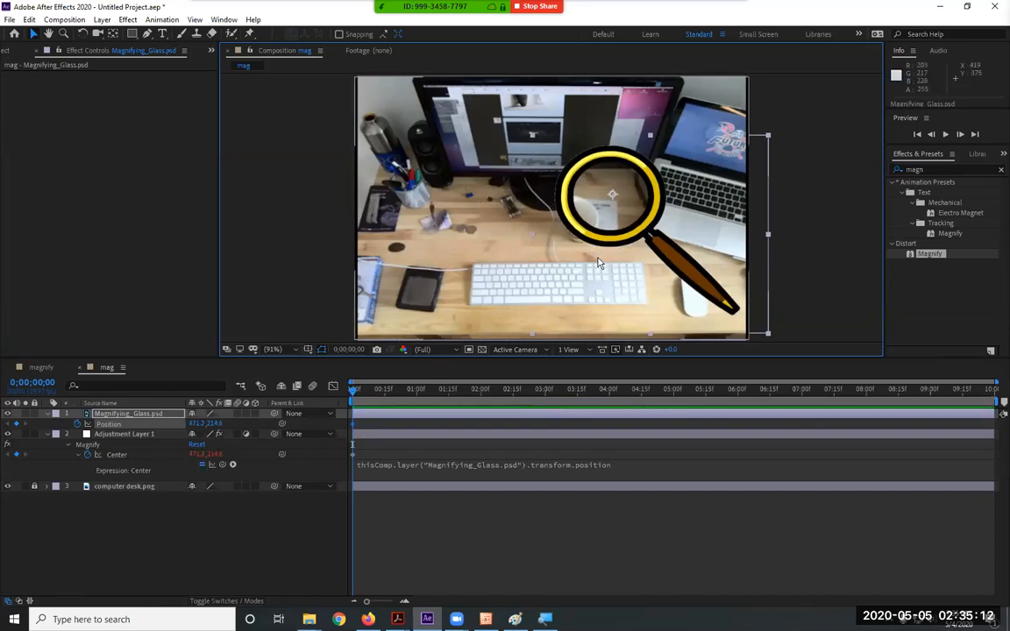
drag(667, 259, 500, 249)
drag(672, 261, 630, 295)
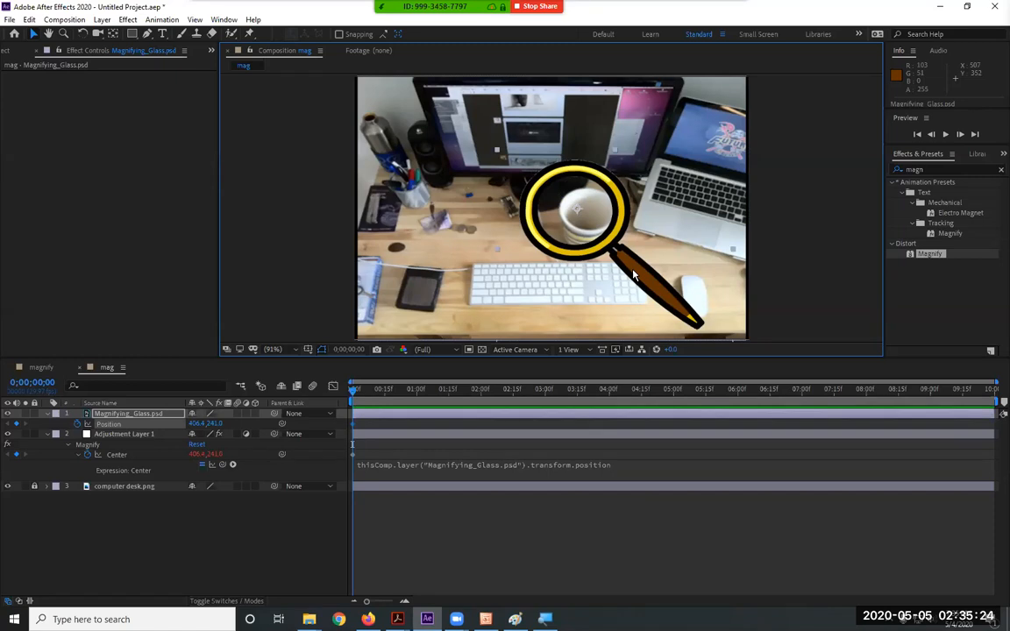
drag(633, 276, 603, 267)
Rotate the magnifying glass to about 142° using its Rotation property
click(153, 415)
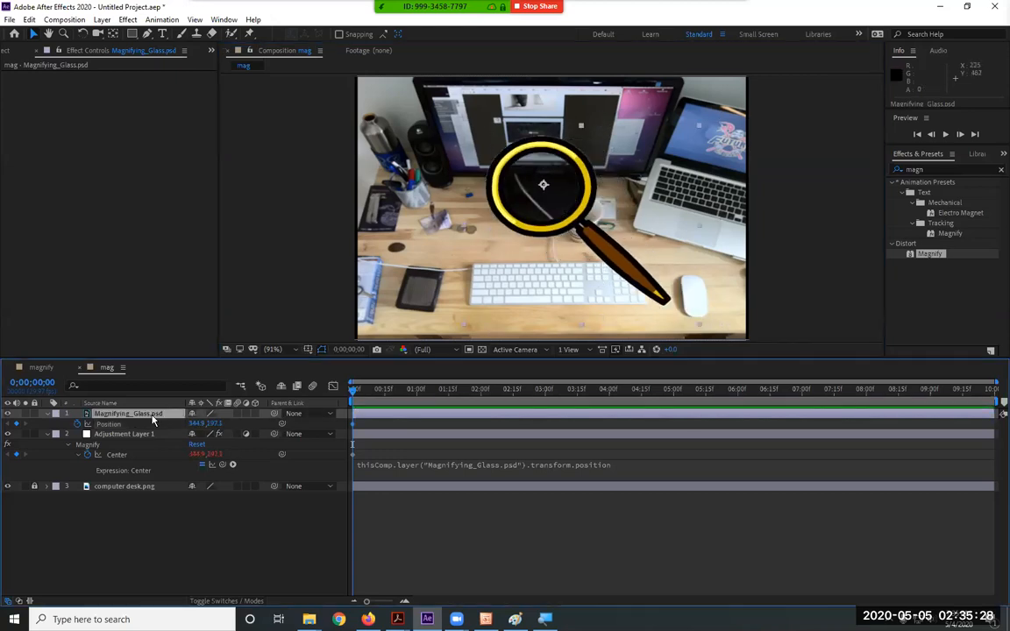
key(r)
drag(201, 424, 293, 422)
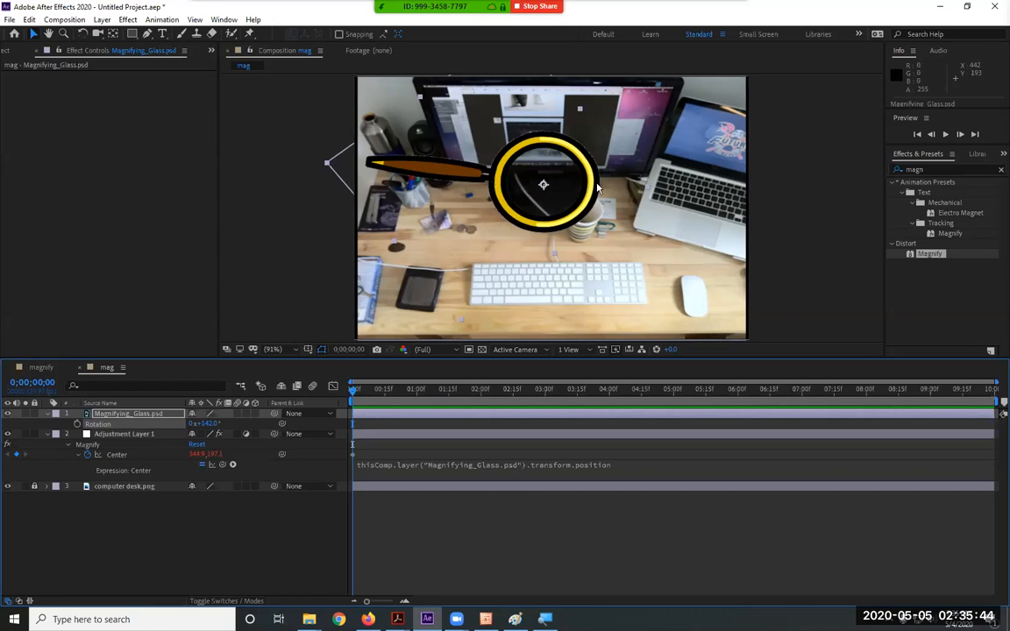
Reposition the glass over the desk's right side and reset its Rotation to 0
drag(600, 186, 650, 215)
drag(543, 179, 567, 178)
click(206, 423)
text(0)
key(Return)
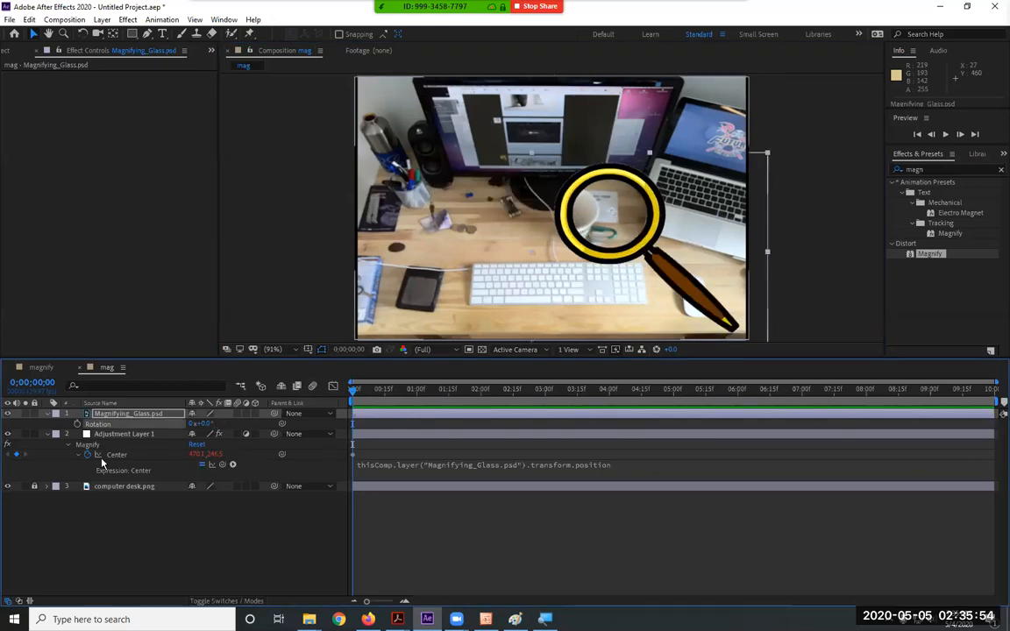
key(p)
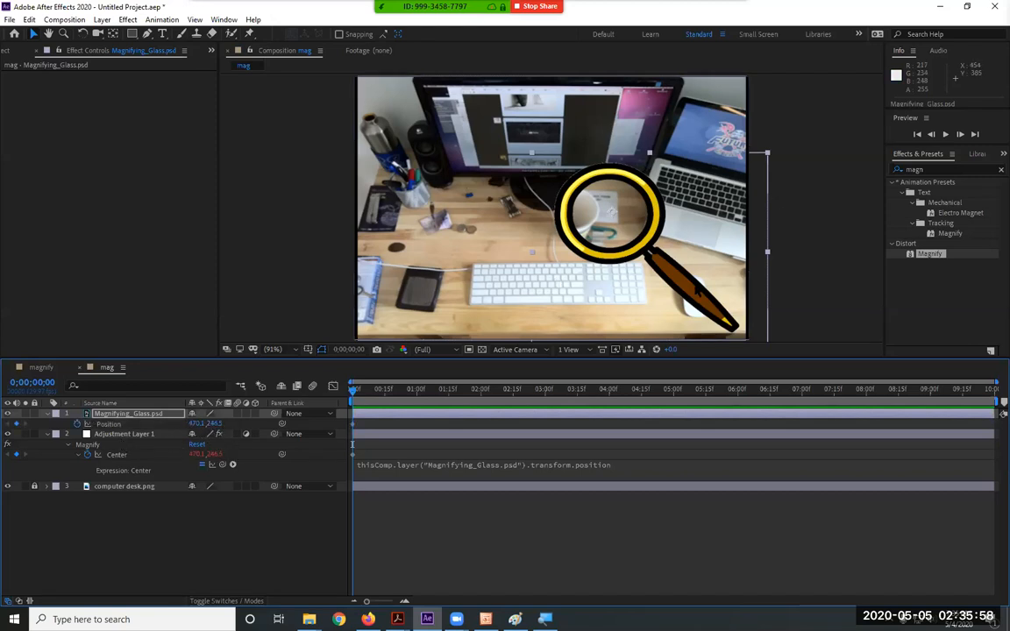
click(656, 302)
Move the glass to 340.5, 224.5, undoing an accidental adjustment-layer move
drag(656, 302, 591, 287)
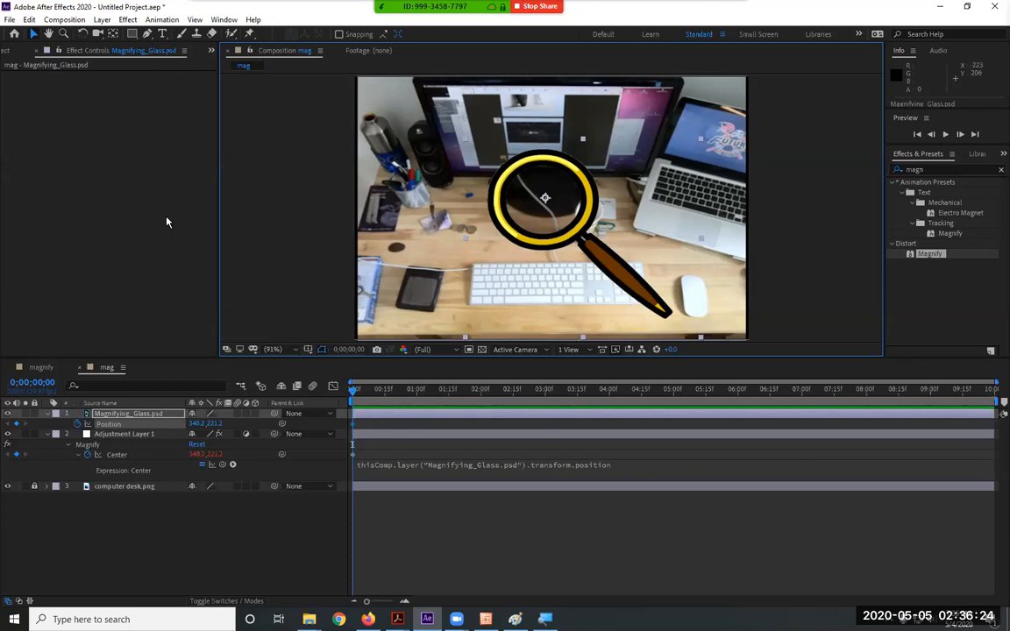
click(145, 415)
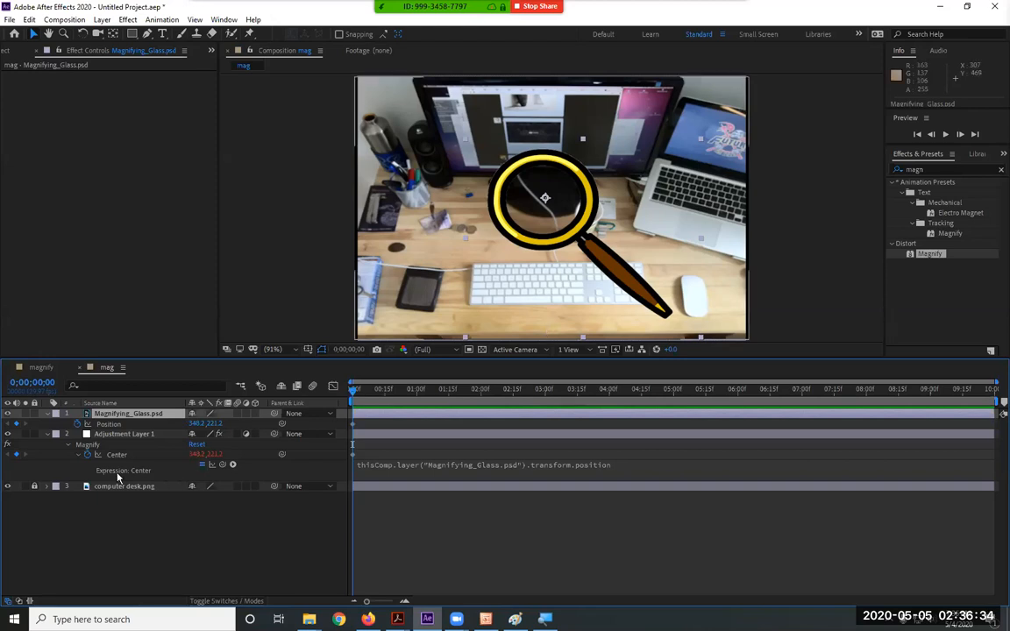
click(123, 434)
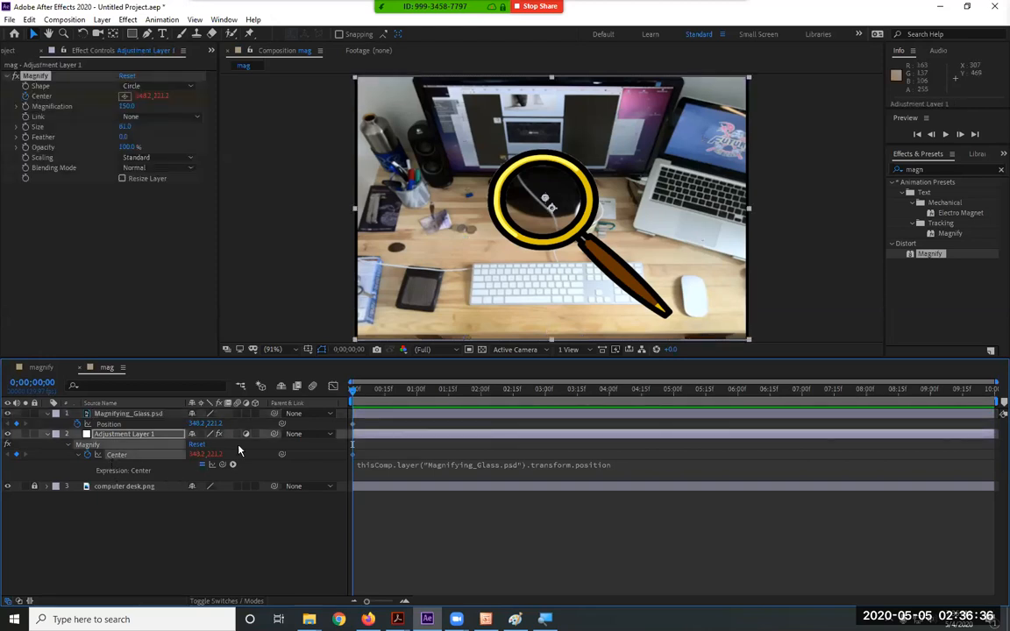
drag(623, 272, 636, 282)
key(ctrl+z)
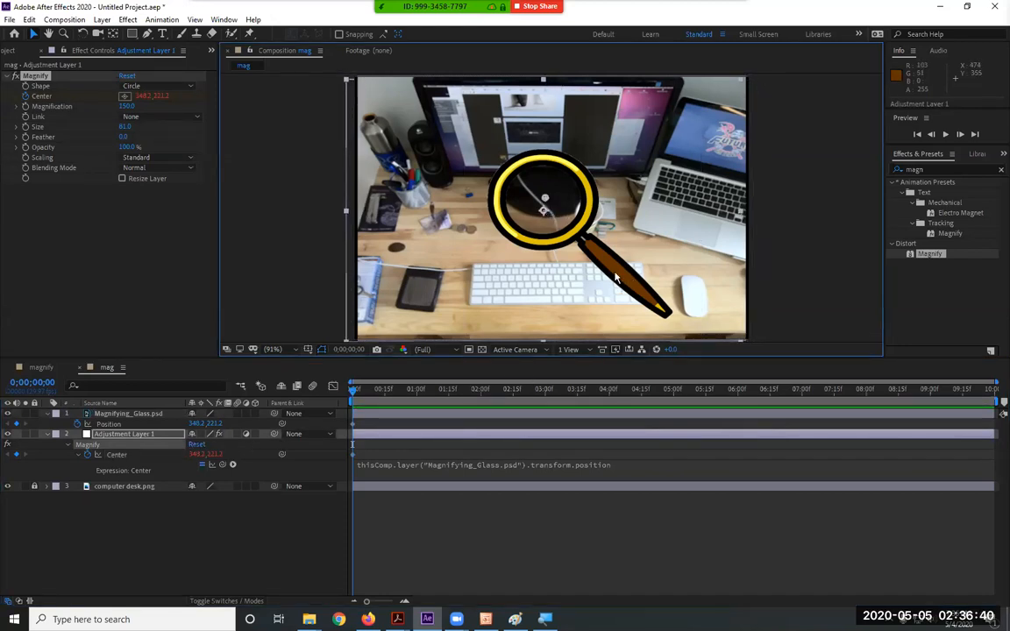
click(129, 413)
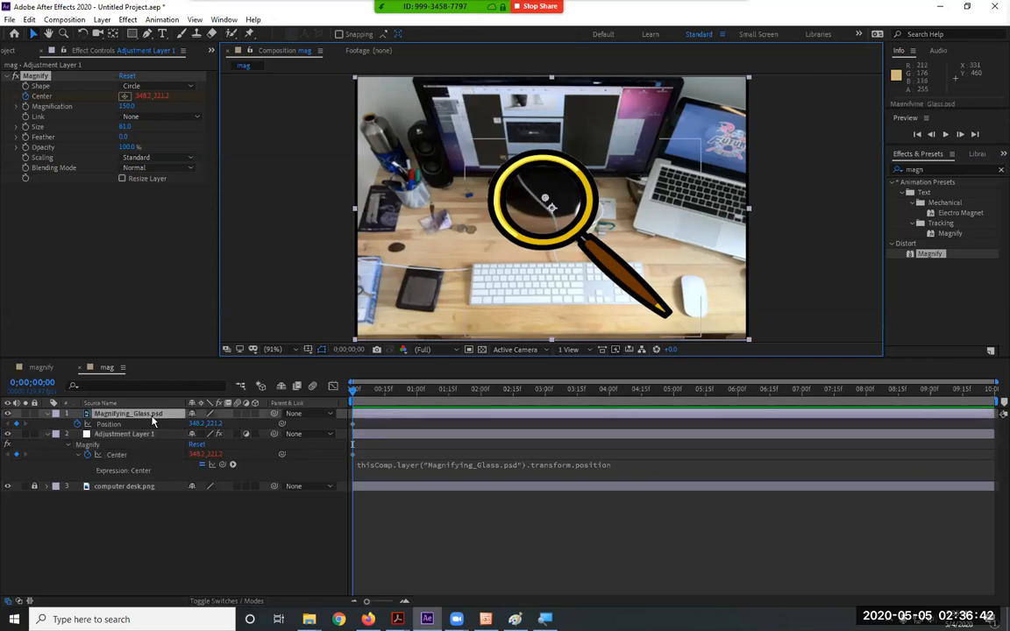
mouse_move(616, 285)
mouse_down()
mouse_move(624, 301)
mouse_move(624, 284)
mouse_up()
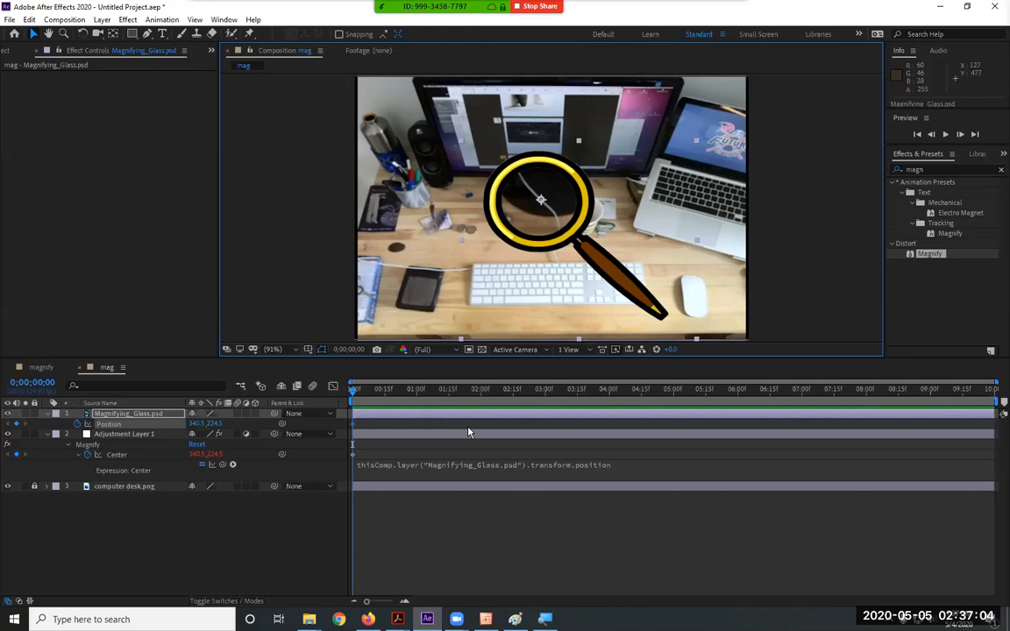
click(132, 435)
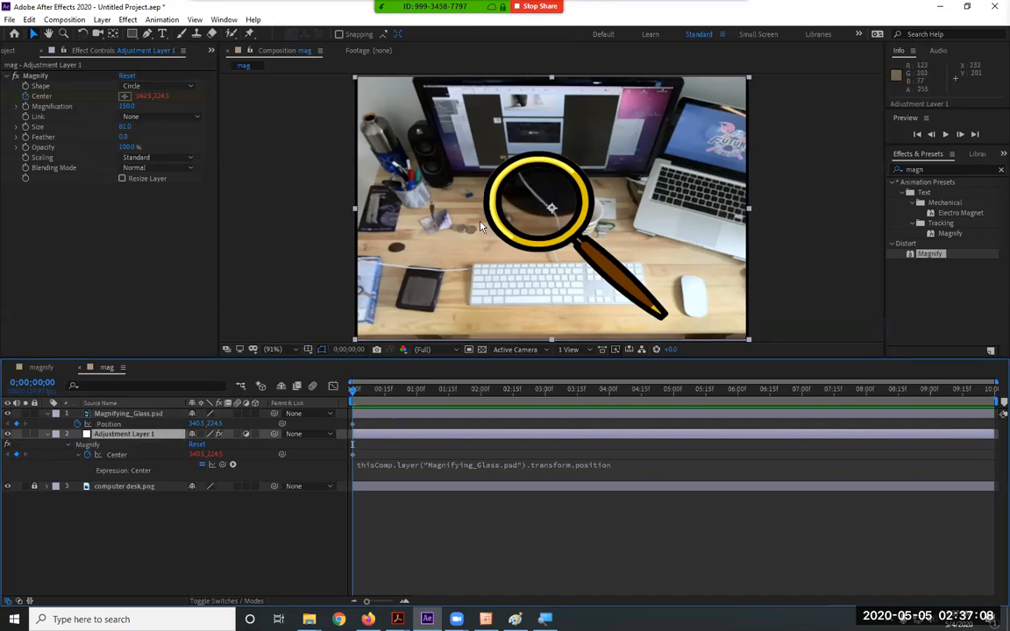
Apply Distort > Bulge with default settings to Adjustment Layer 1 and collapse Magnify
click(122, 19)
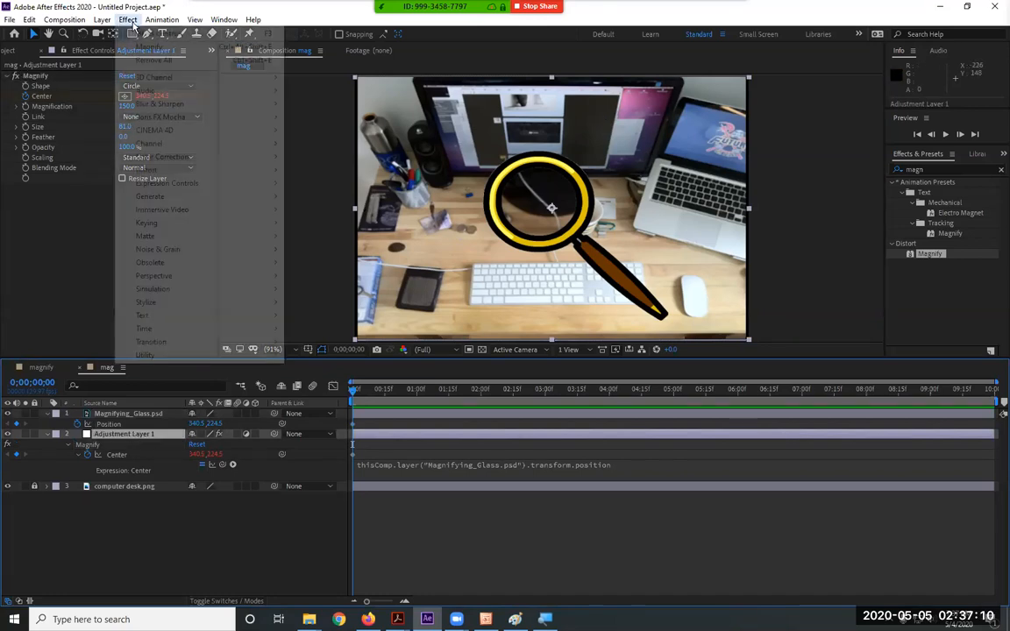
mouse_move(201, 169)
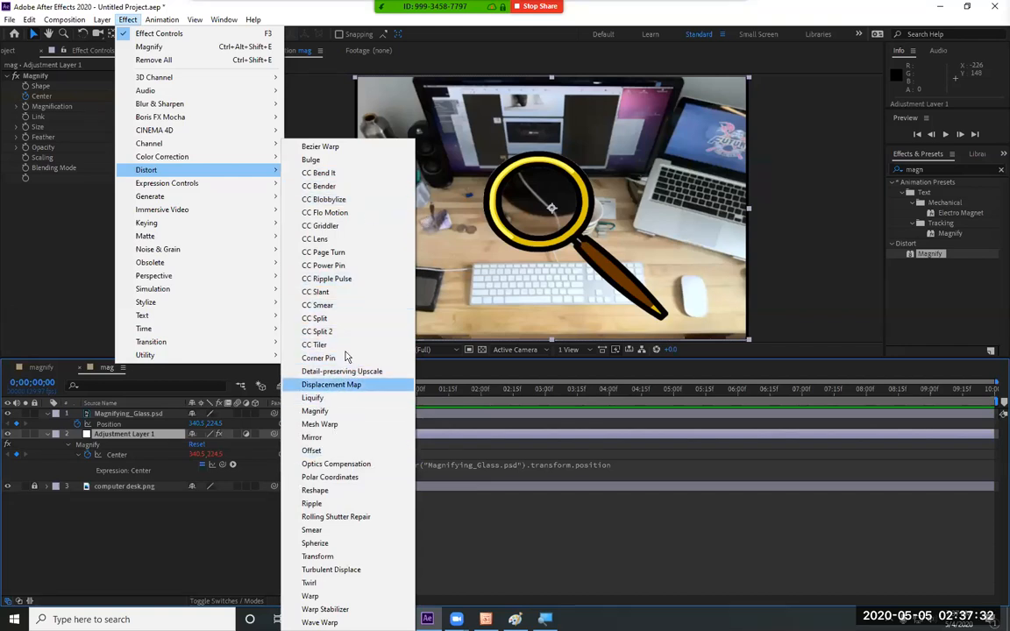
click(312, 161)
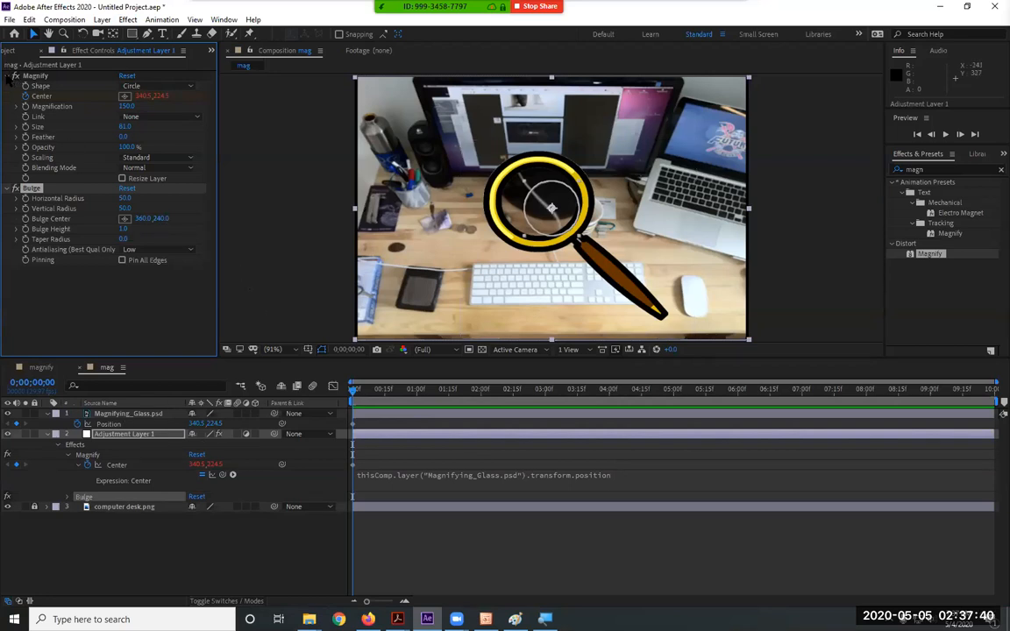
click(11, 76)
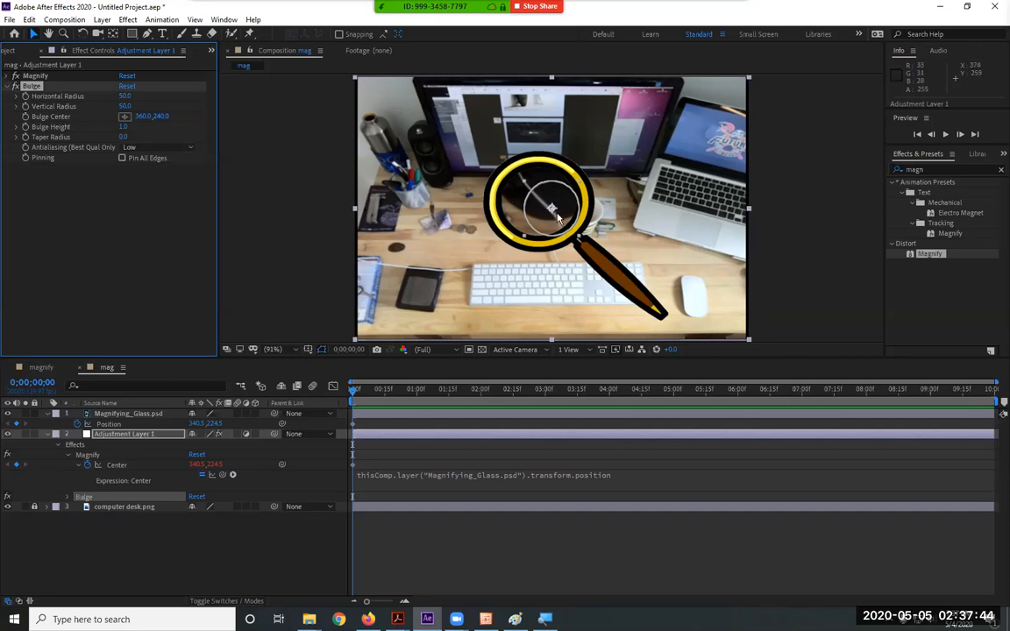
Drag the Bulge center onto the magnifying lens at 335.8, 225.7
drag(557, 213, 540, 202)
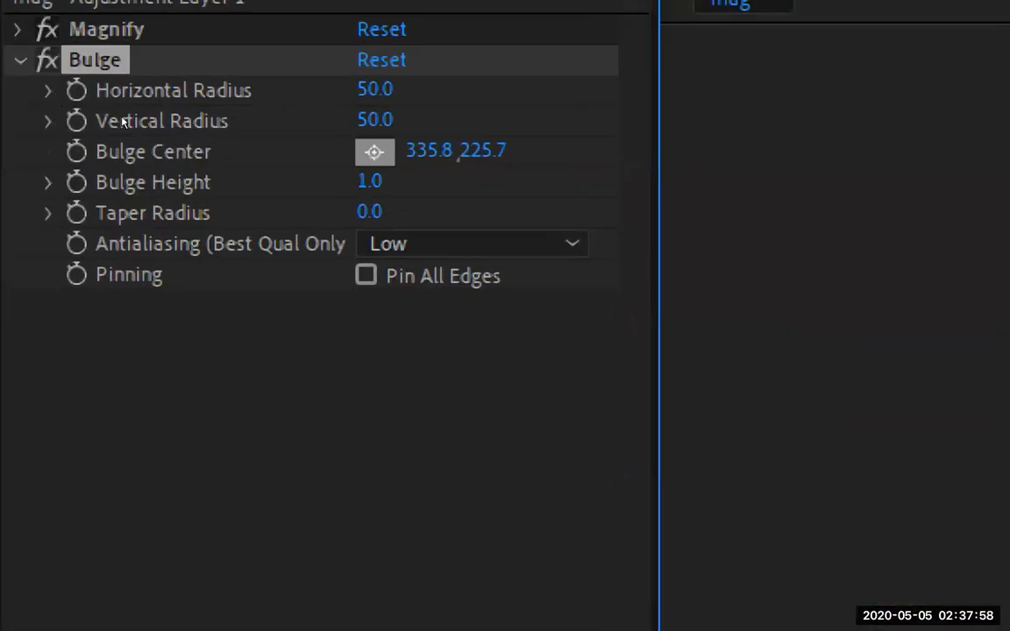
click(51, 101)
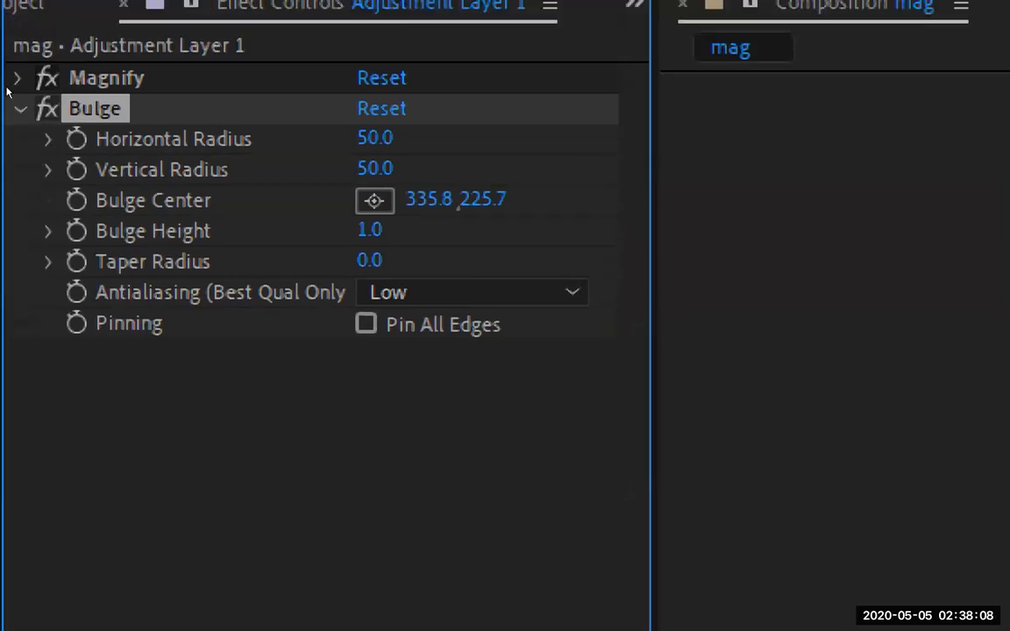
click(17, 78)
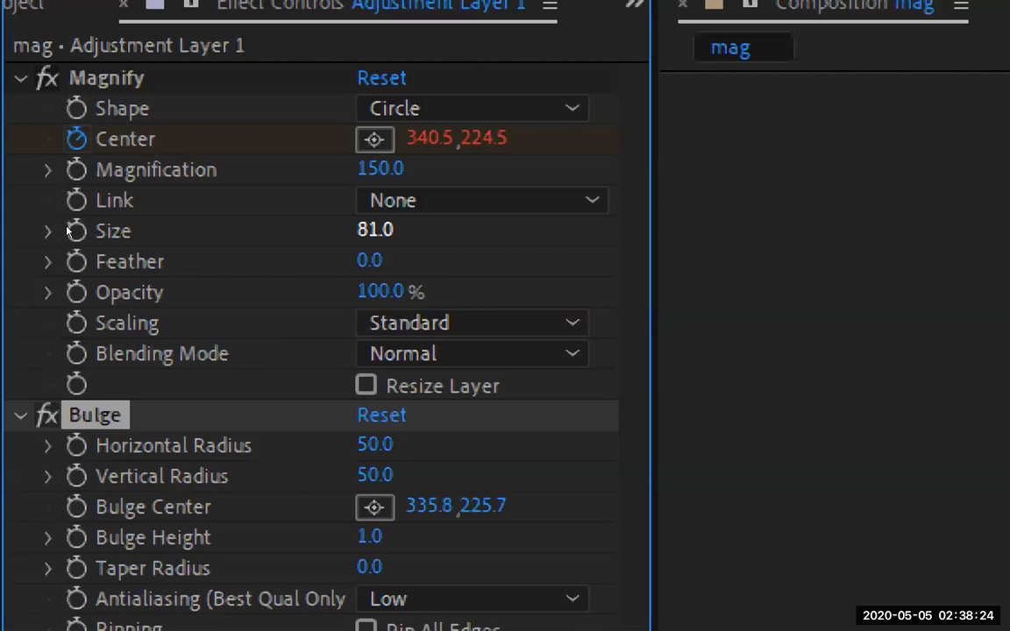
click(17, 75)
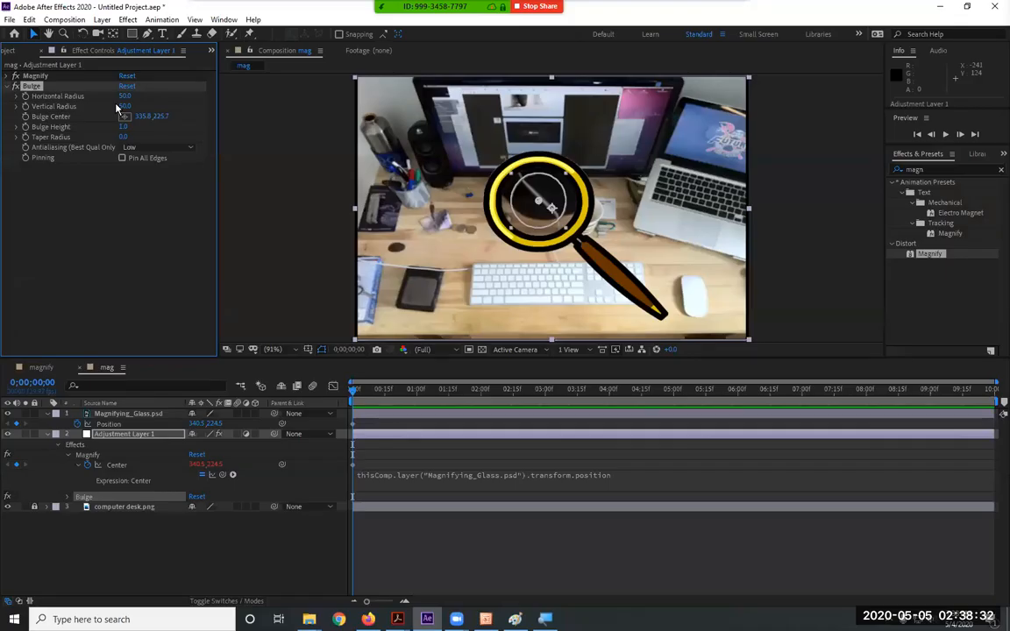
Set Bulge Horizontal Radius to 84 and Vertical Radius to 80
drag(124, 96, 154, 102)
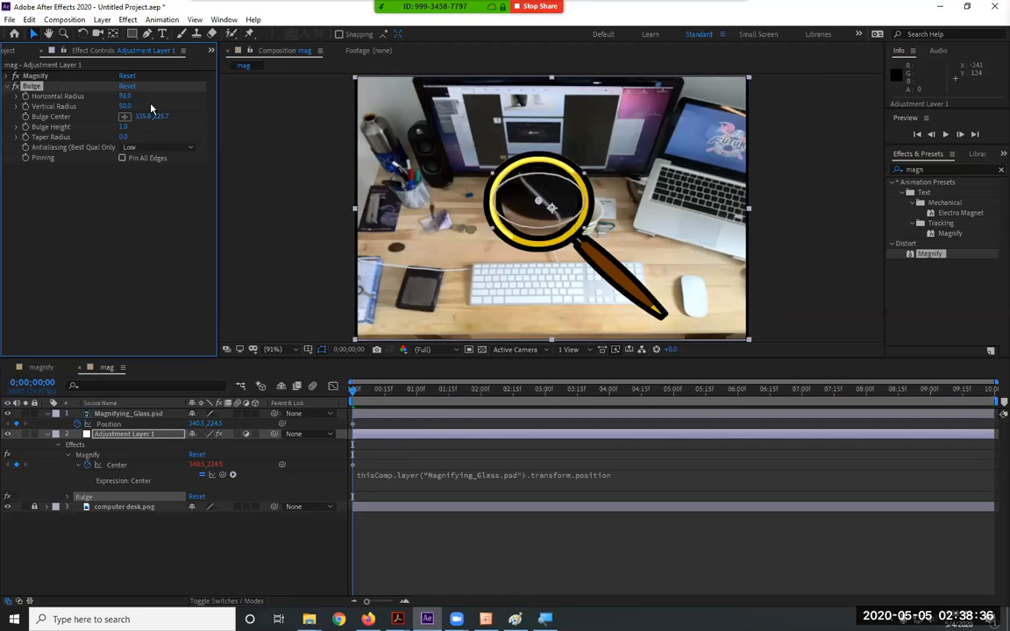
drag(126, 106, 148, 106)
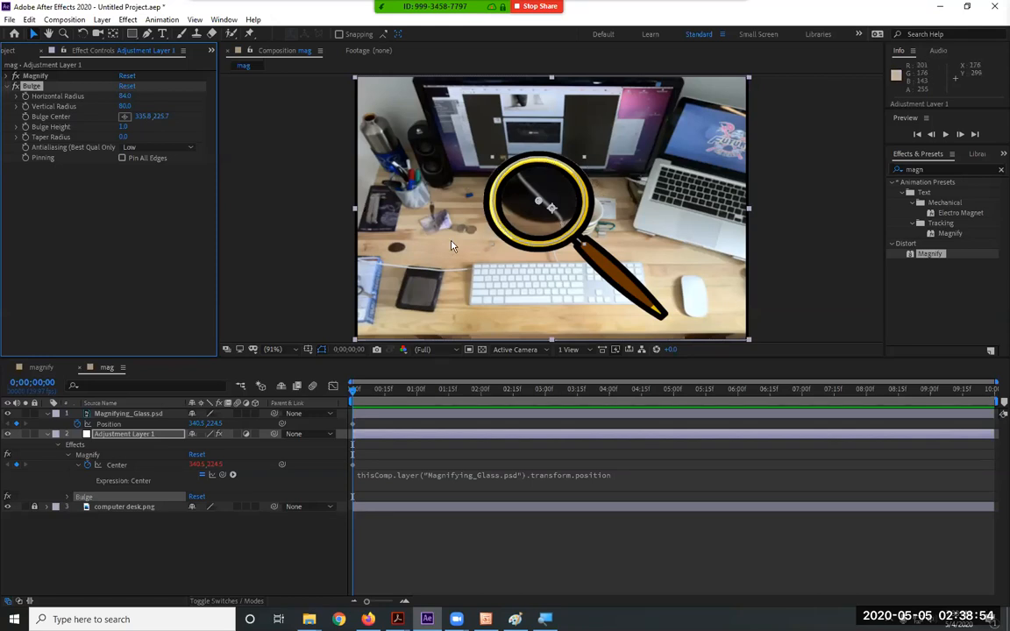
click(63, 446)
Reveal the Magnifying_Glass layer's Position property in the timeline
click(107, 437)
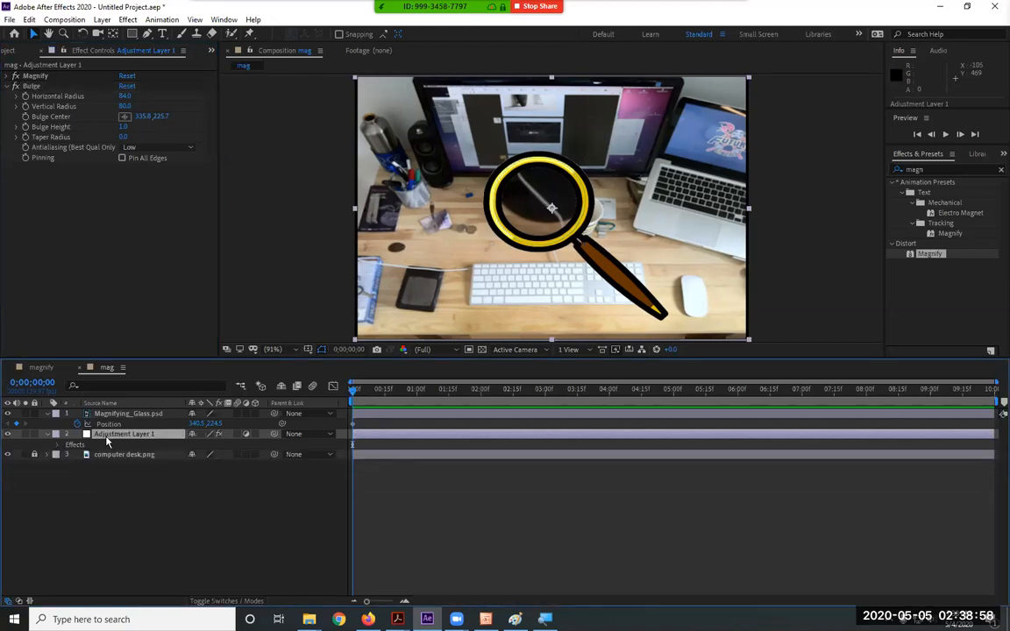
click(48, 413)
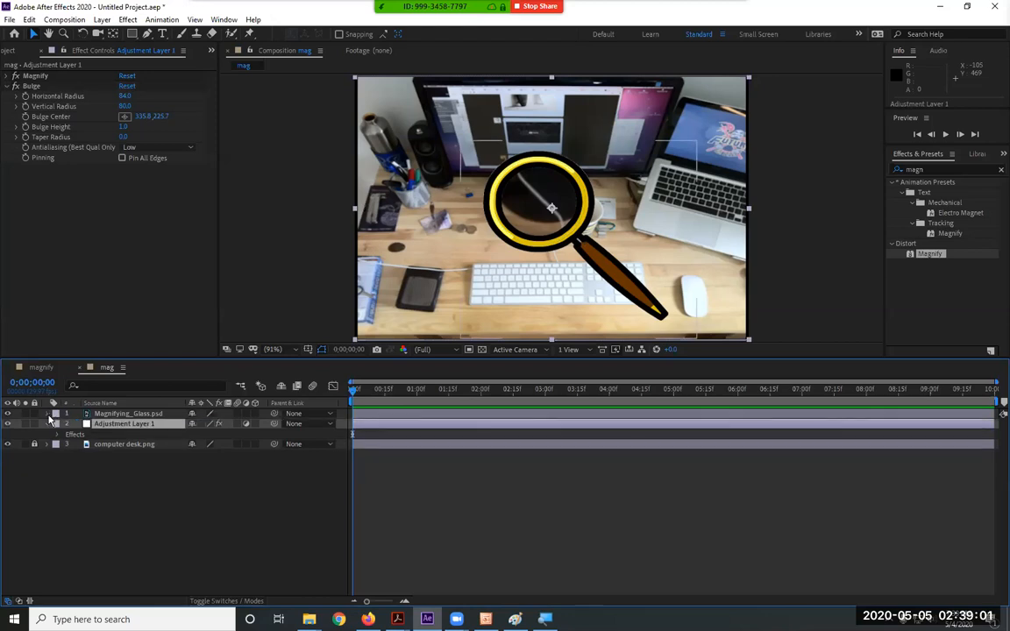
click(121, 414)
key(p)
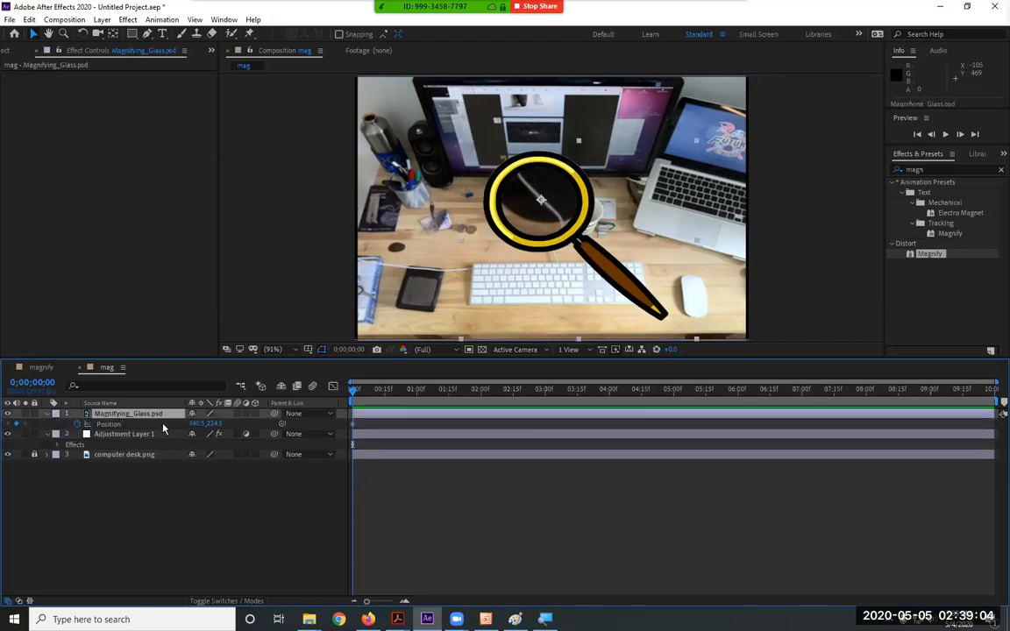
Reveal Adjustment Layer 1's centre properties with U and add an expression to Bulge Center
click(113, 435)
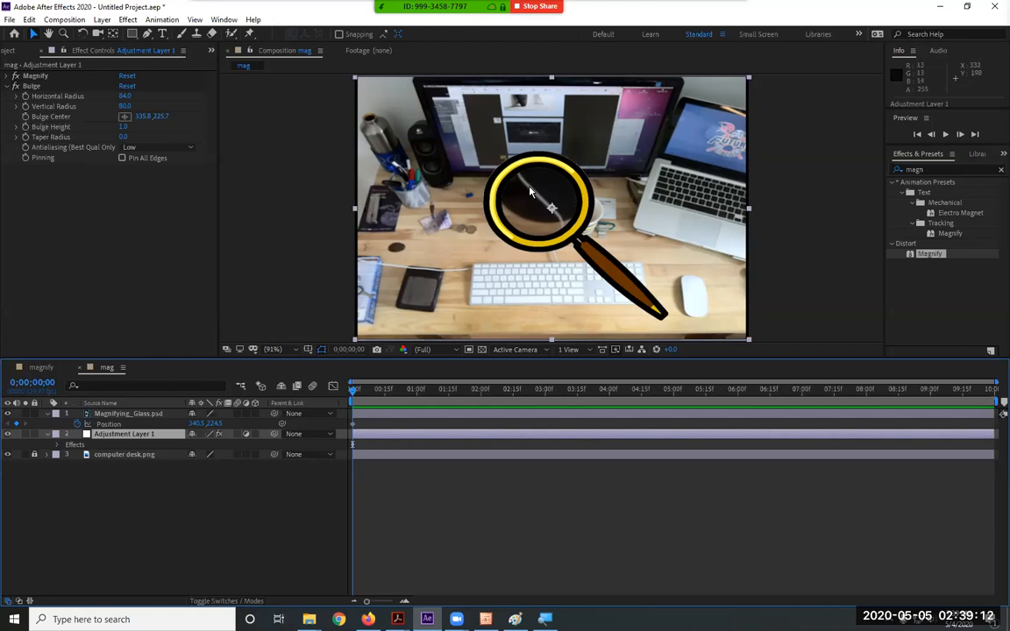
click(20, 121)
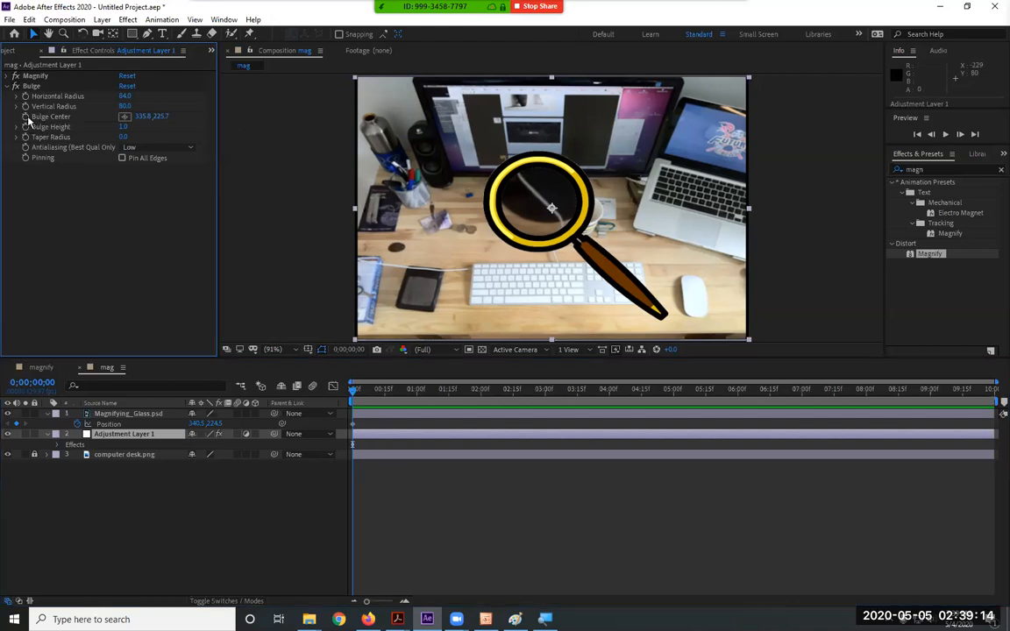
click(35, 127)
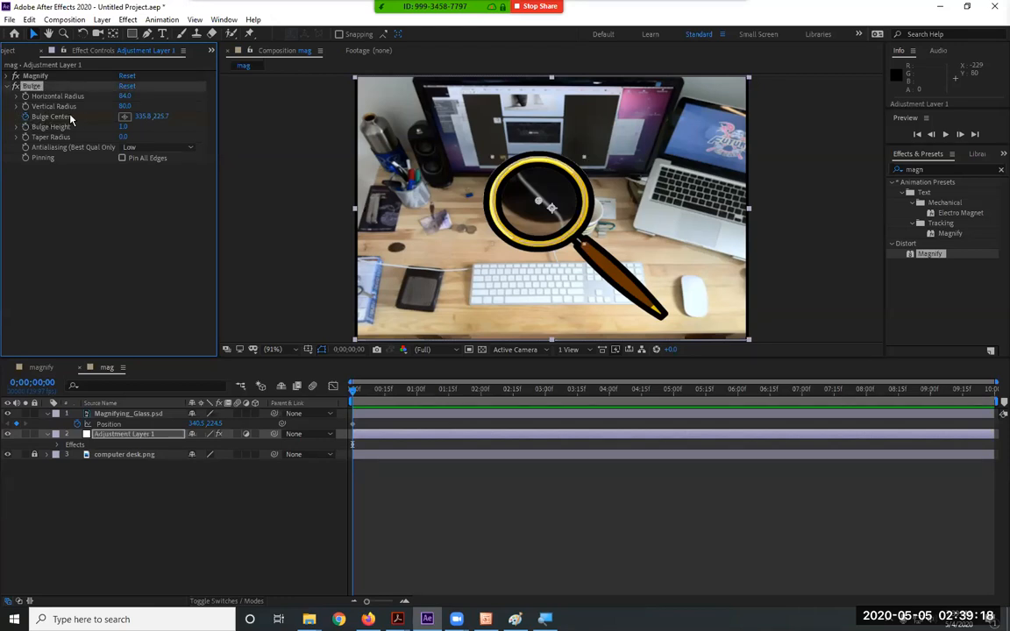
click(149, 440)
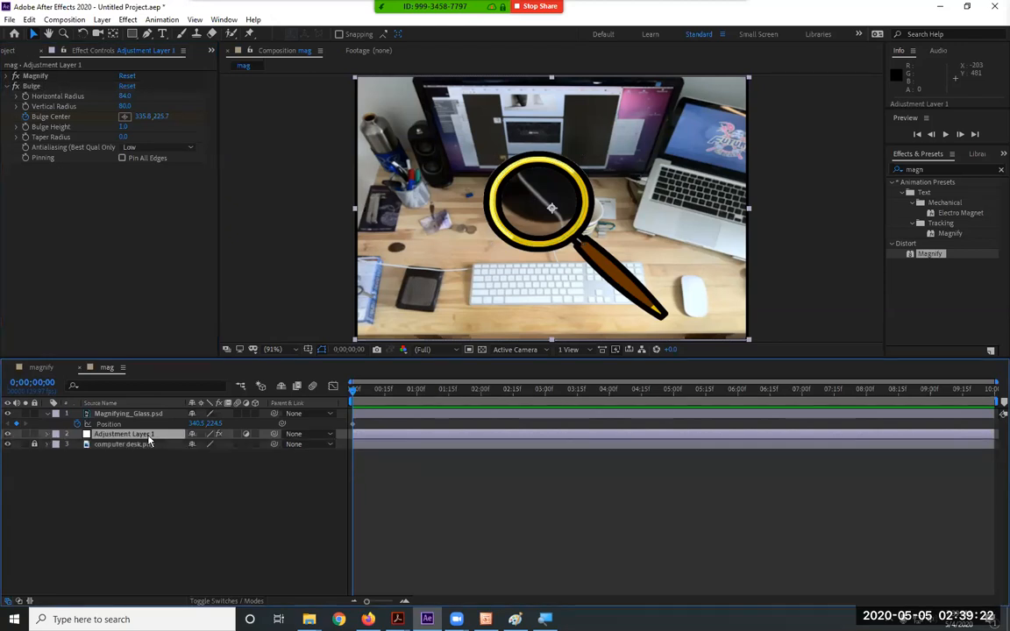
key(u)
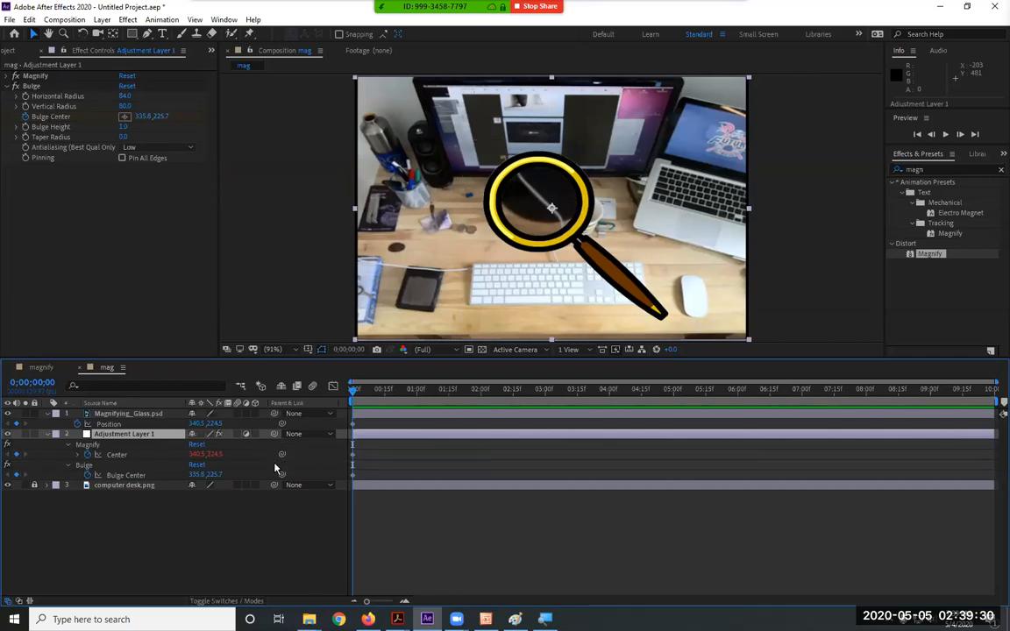
mouse_move(282, 474)
mouse_down()
mouse_move(74, 95)
mouse_move(182, 104)
mouse_move(144, 154)
mouse_move(289, 484)
mouse_move(283, 477)
mouse_up()
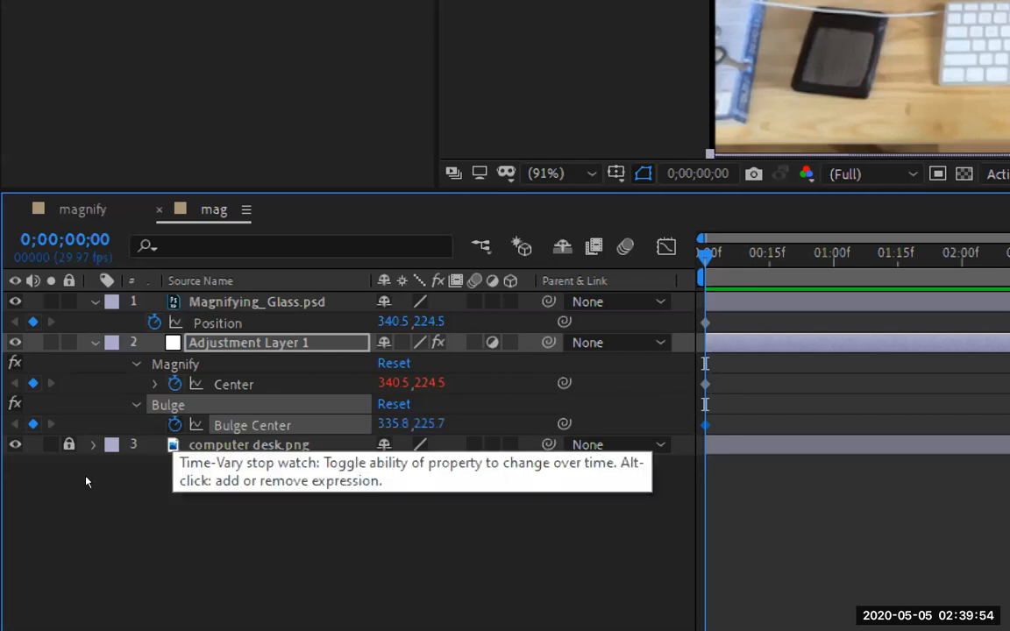
key(alt+shift+equal)
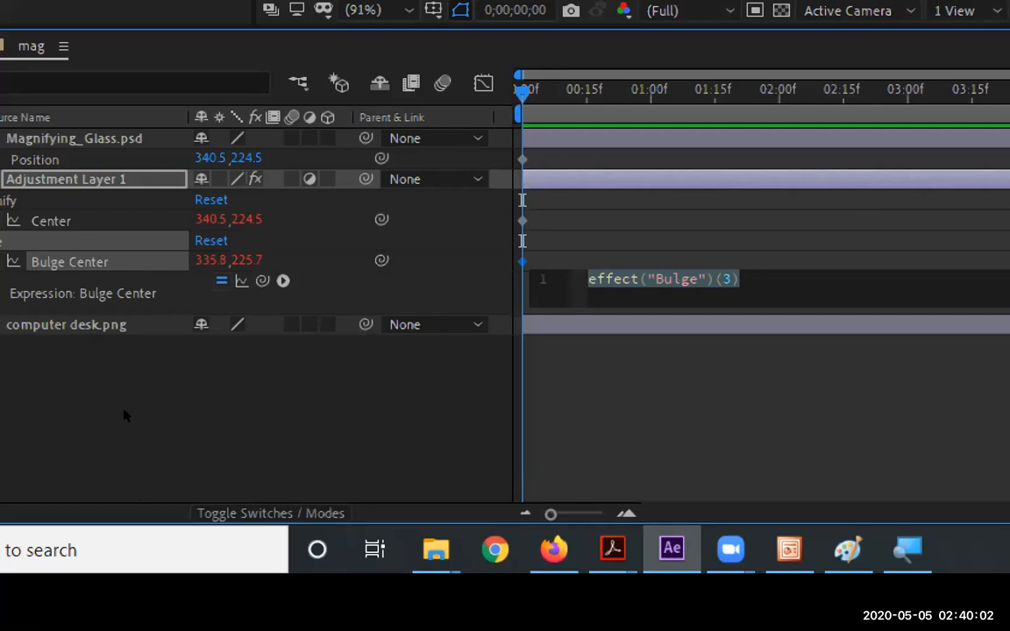
Pick-whip Bulge Center to Magnifying_Glass.psd Position and commit the expression
mouse_move(263, 280)
mouse_down()
mouse_move(23, 135)
mouse_move(58, 159)
mouse_move(69, 134)
mouse_move(50, 161)
mouse_up()
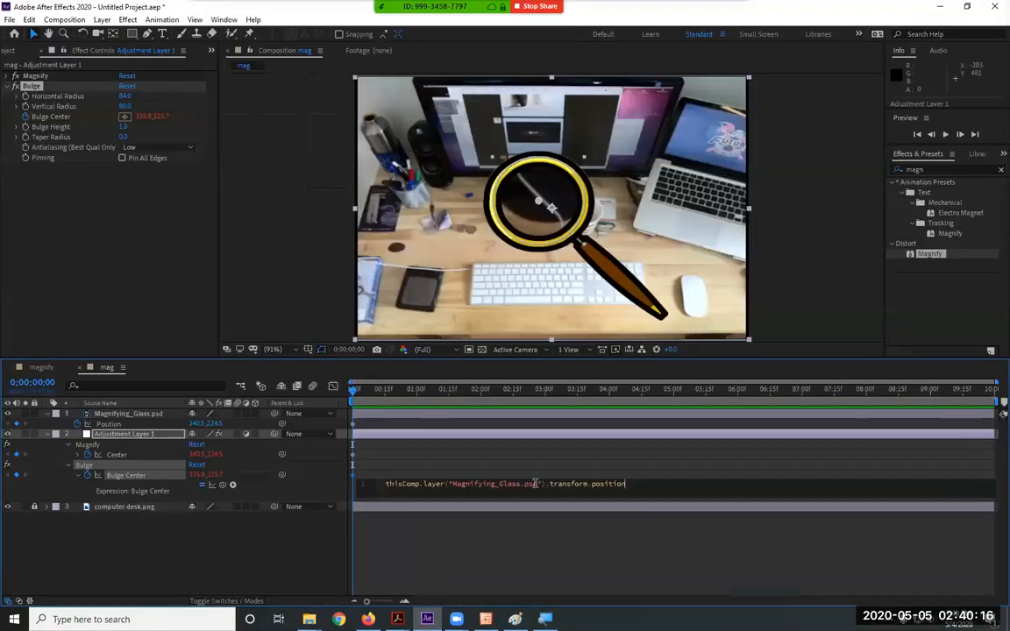
click(299, 552)
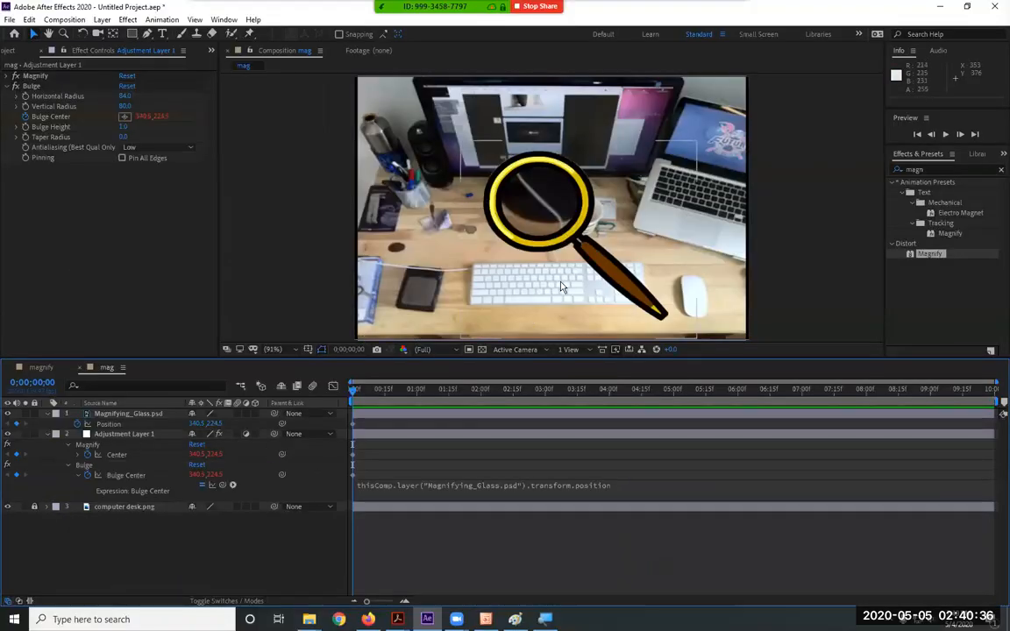
click(622, 262)
Move the glass over the laptop at right and change Bulge Height to 0.9
drag(622, 262, 762, 261)
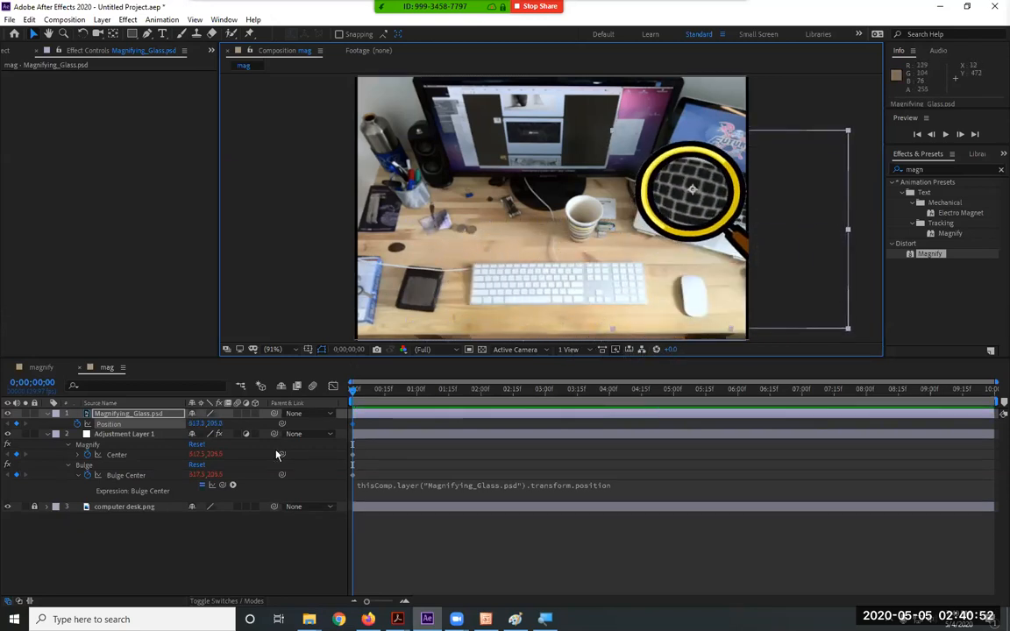
click(127, 475)
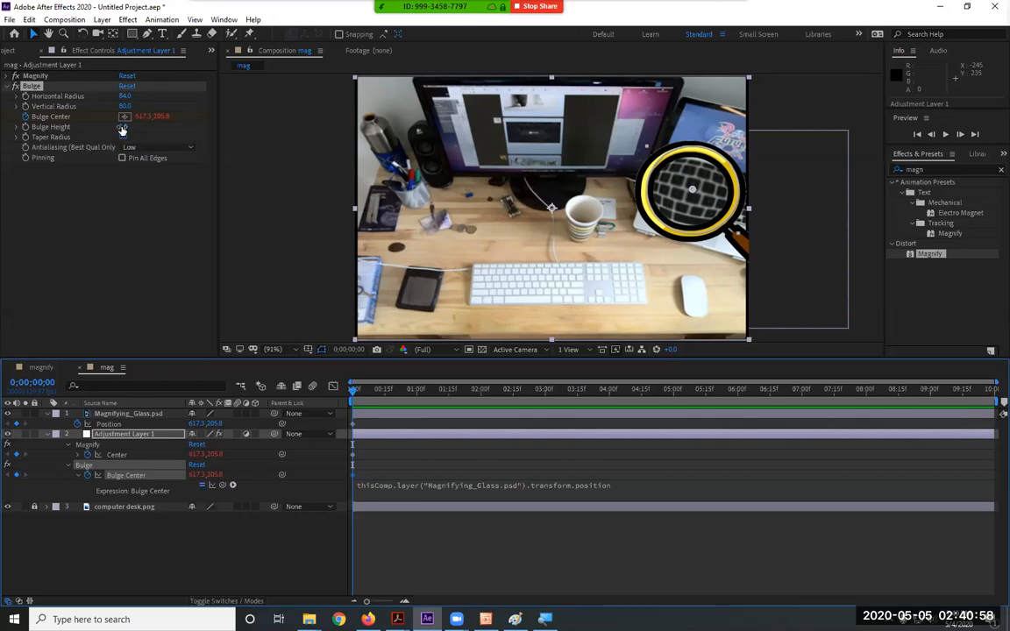
mouse_move(122, 127)
mouse_down()
mouse_move(156, 134)
mouse_move(186, 125)
mouse_move(85, 124)
mouse_move(79, 137)
mouse_move(128, 141)
mouse_up()
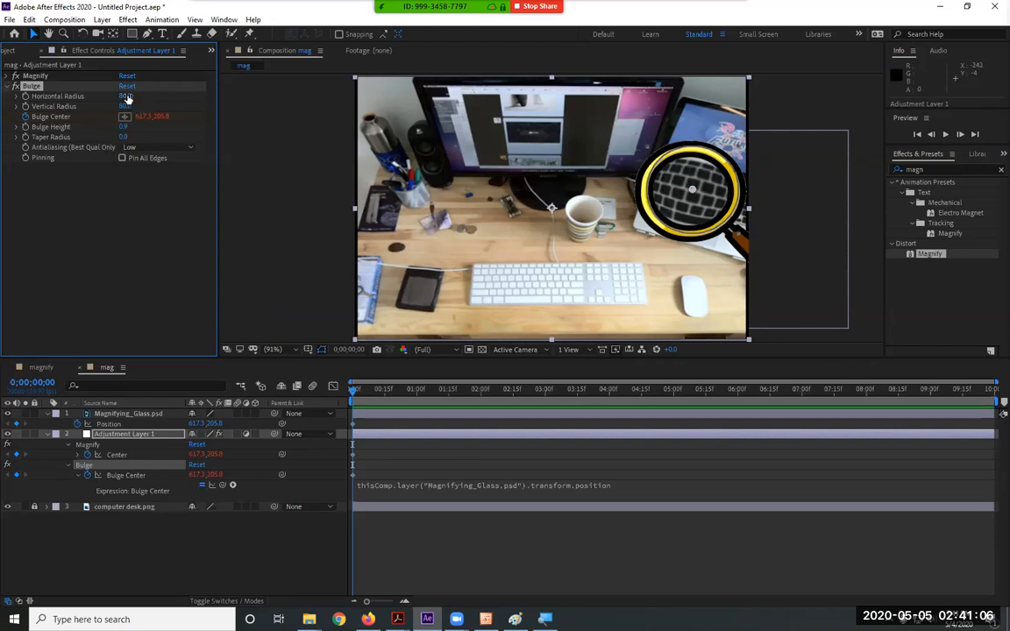
Widen the Bulge horizontal radius to 87 and undo an accidental adjustment-layer move
mouse_move(125, 95)
mouse_down()
mouse_move(205, 97)
mouse_move(128, 95)
mouse_up()
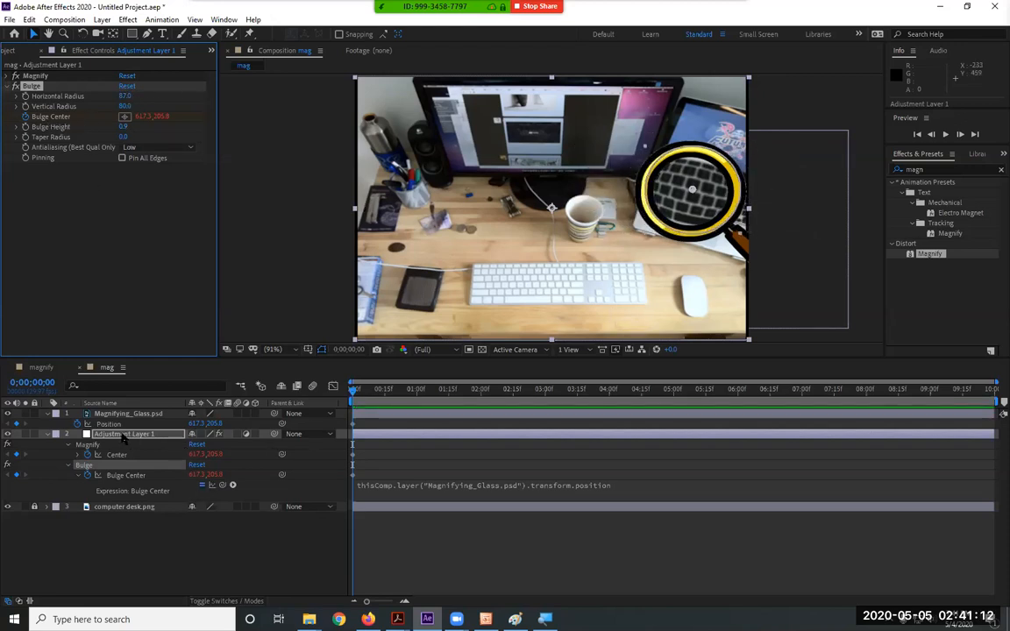
drag(734, 240, 452, 220)
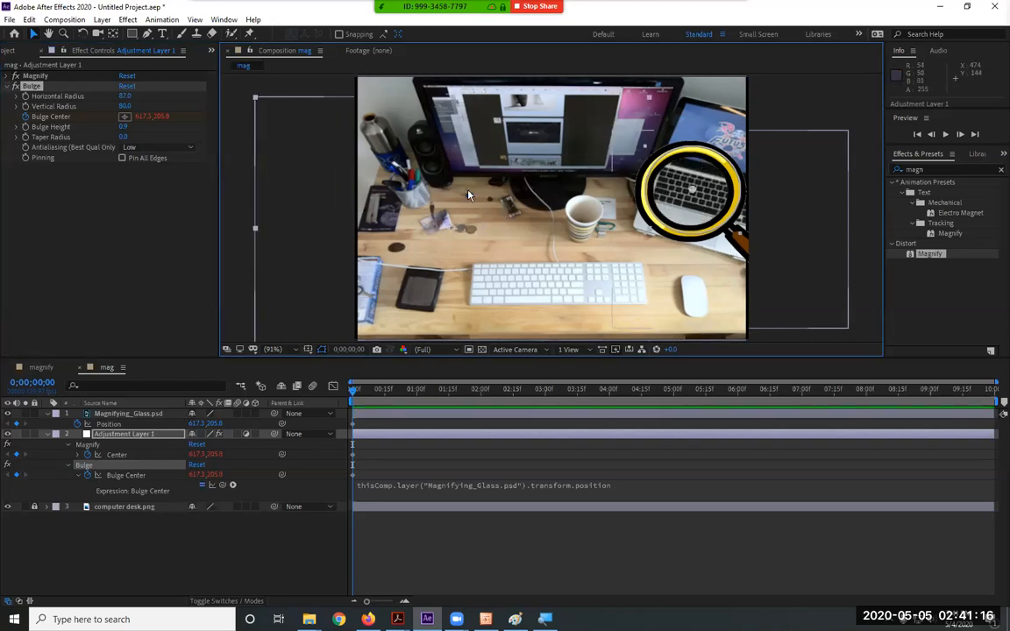
key(ctrl+z)
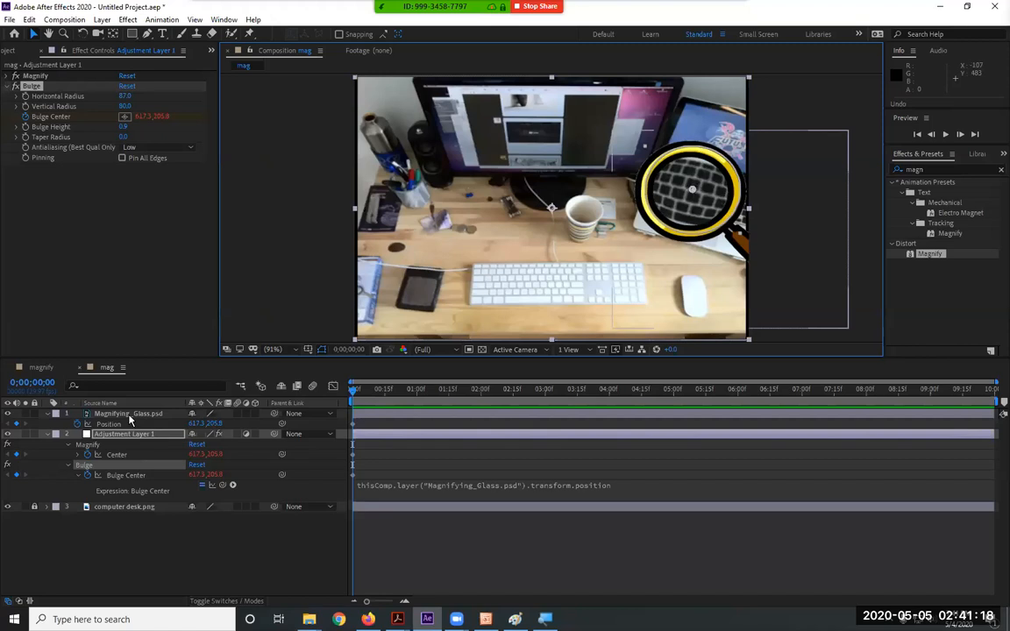
Drag the magnifying glass onto the monitor at 318.5, 157.5, then select Adjustment Layer 1
click(129, 414)
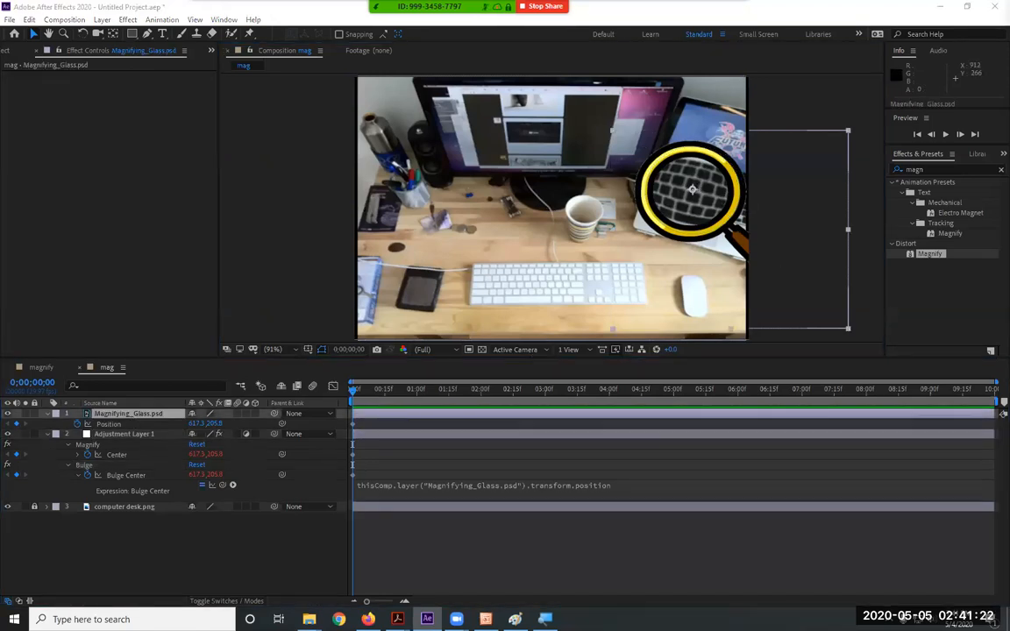
drag(737, 243, 693, 195)
drag(660, 246, 426, 164)
drag(457, 230, 574, 213)
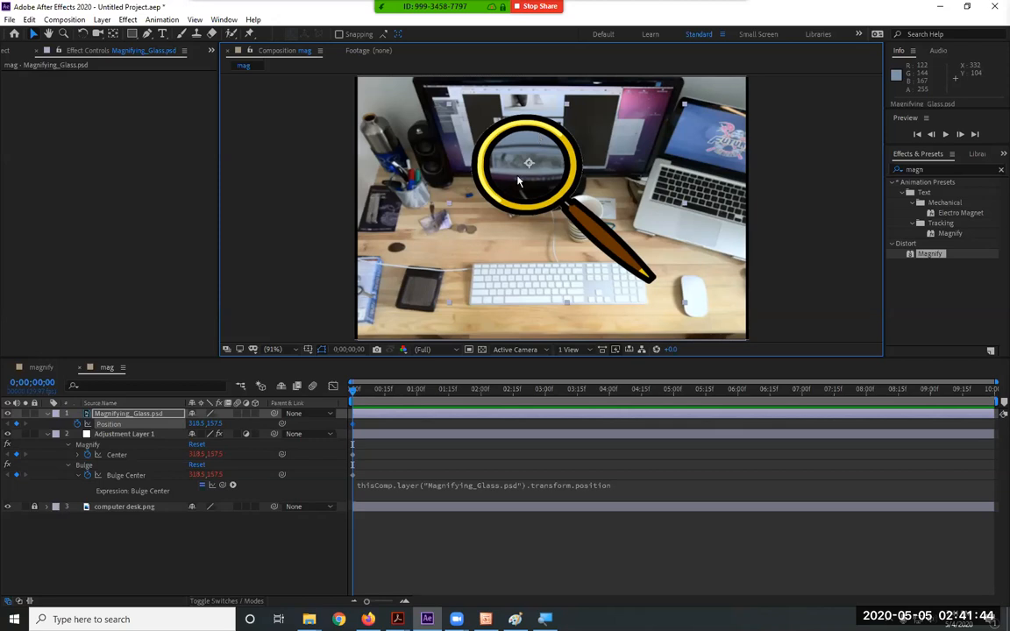
click(128, 476)
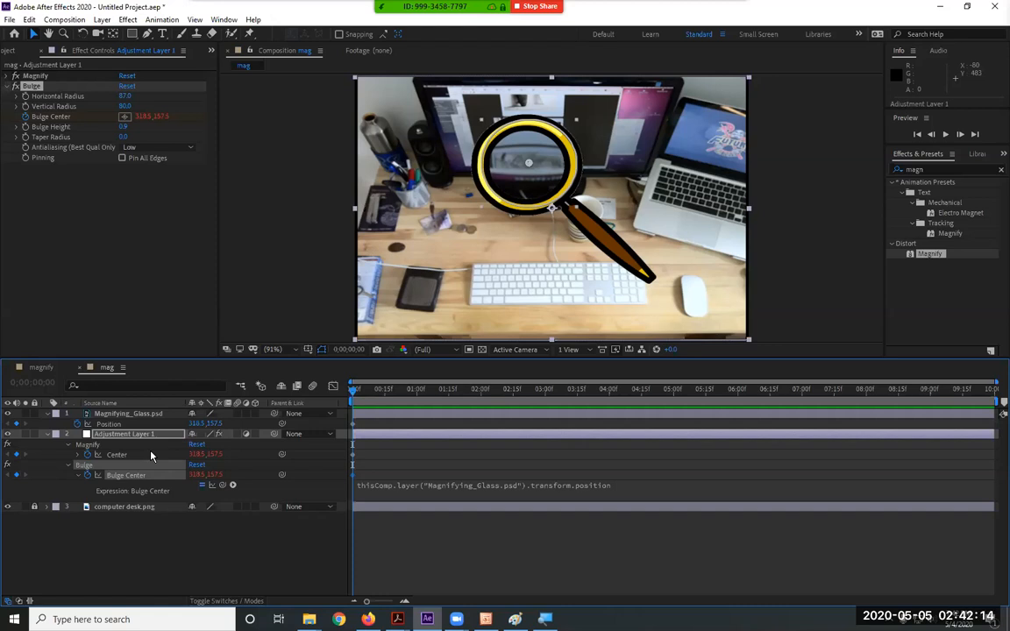
drag(610, 242, 533, 288)
Undo the stray adjustment-layer move and drag the magnifying glass past the laptop to 357.2, 186.1
key(ctrl+z)
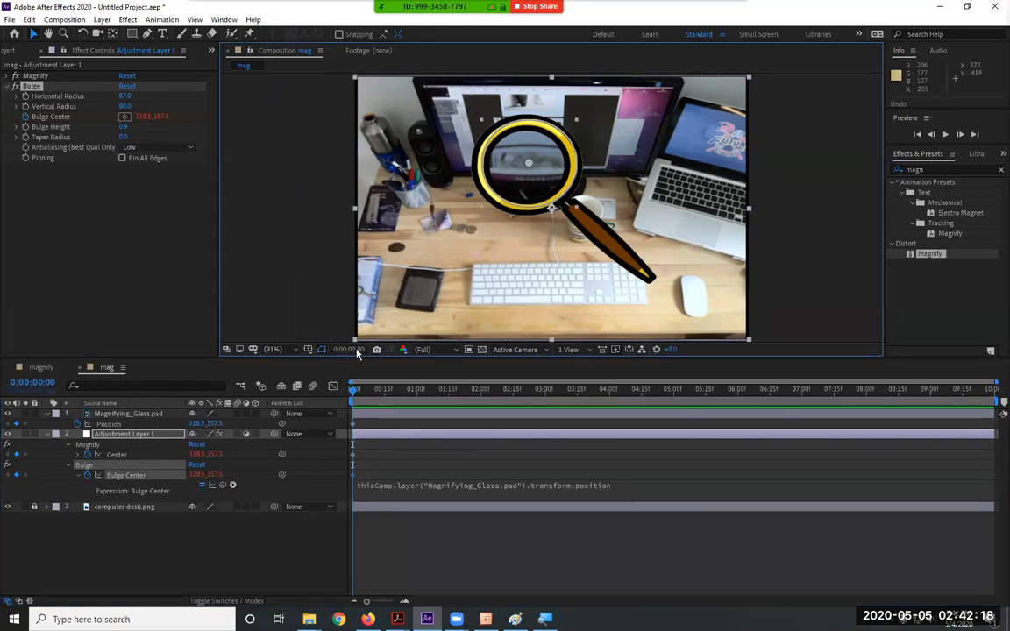
click(136, 413)
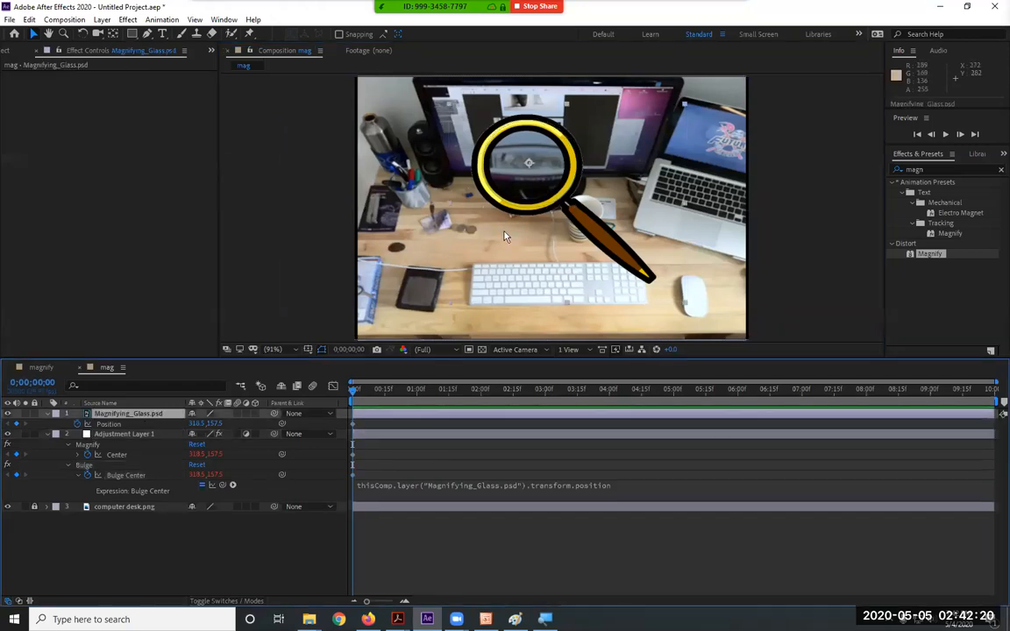
drag(528, 163, 381, 274)
drag(452, 344, 612, 258)
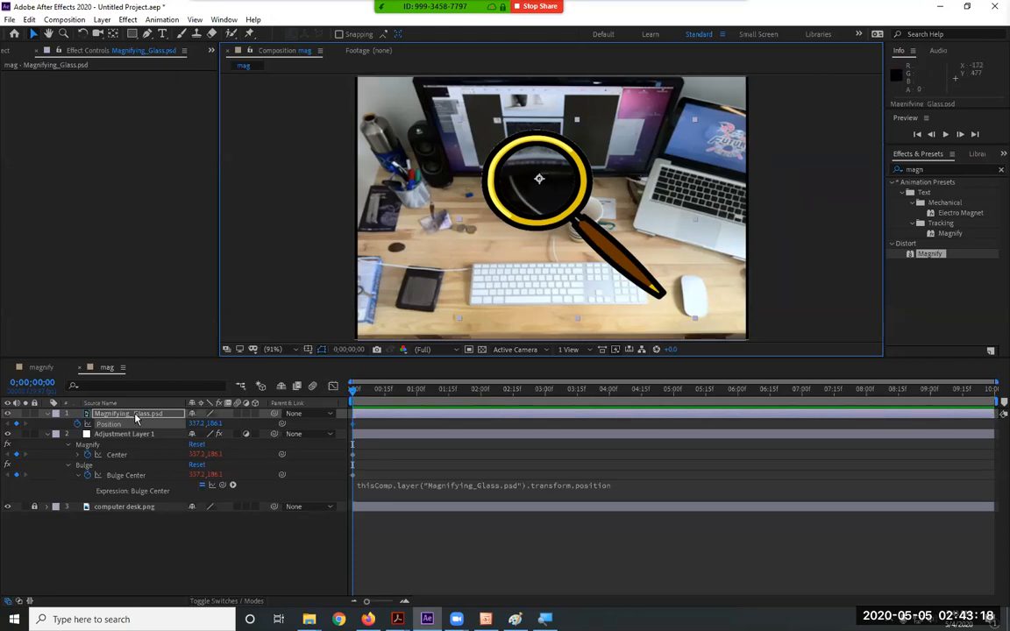
Delete the Magnifying_Glass.psd layer from the mag composition
shift+click(125, 435)
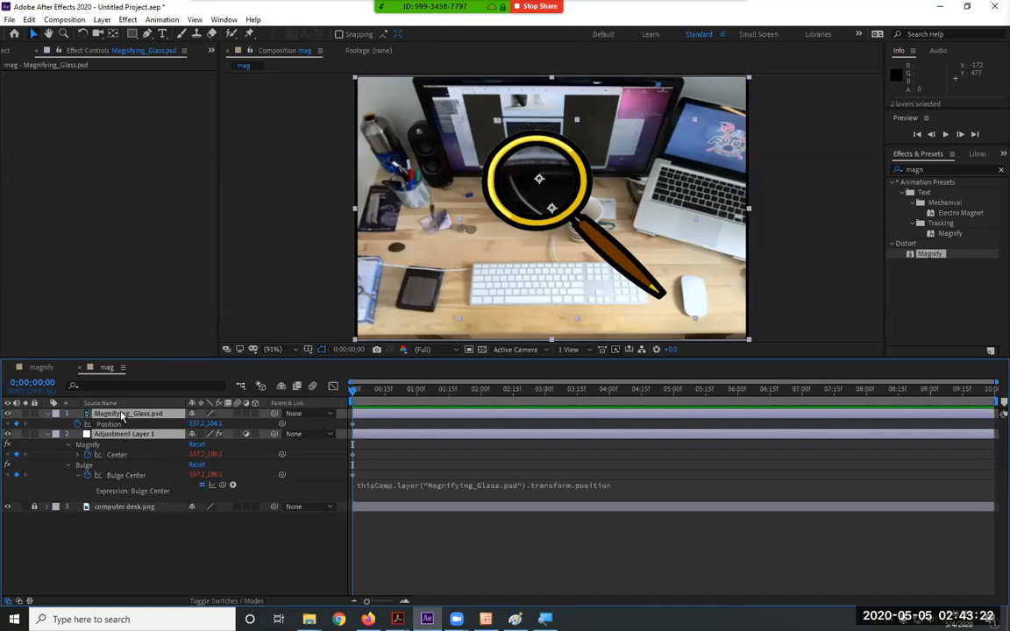
click(115, 531)
click(131, 415)
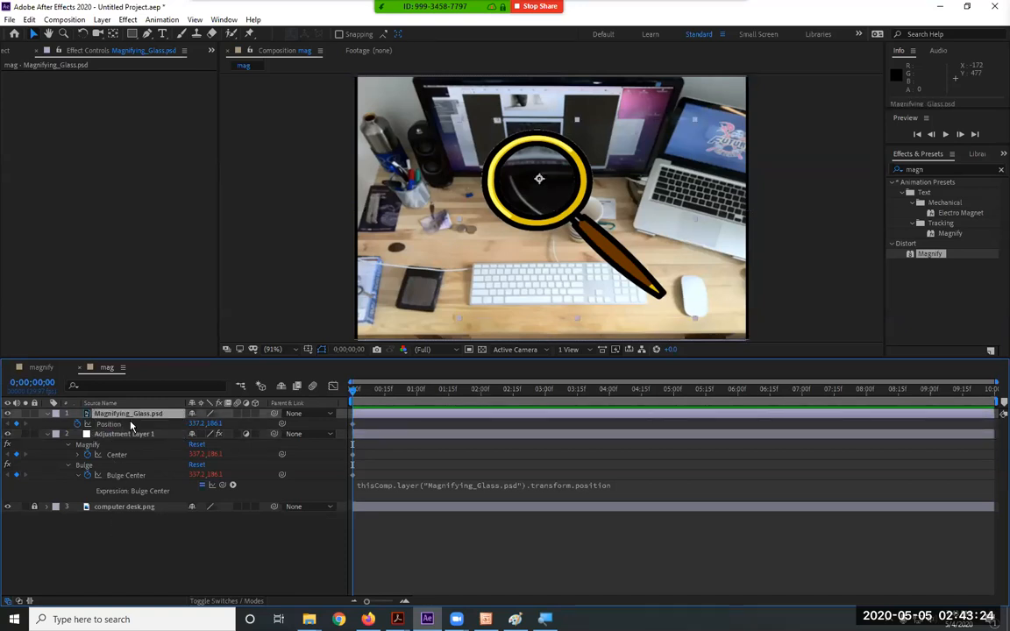
key(Delete)
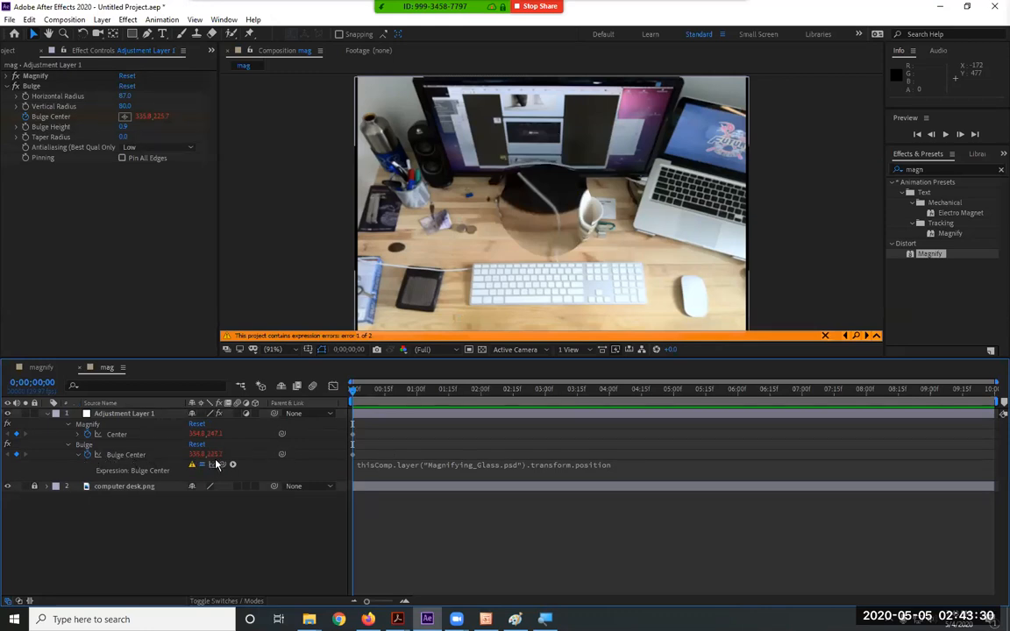
Check the now-broken Magnify Center property and bring up the Project panel file list
click(106, 434)
click(169, 541)
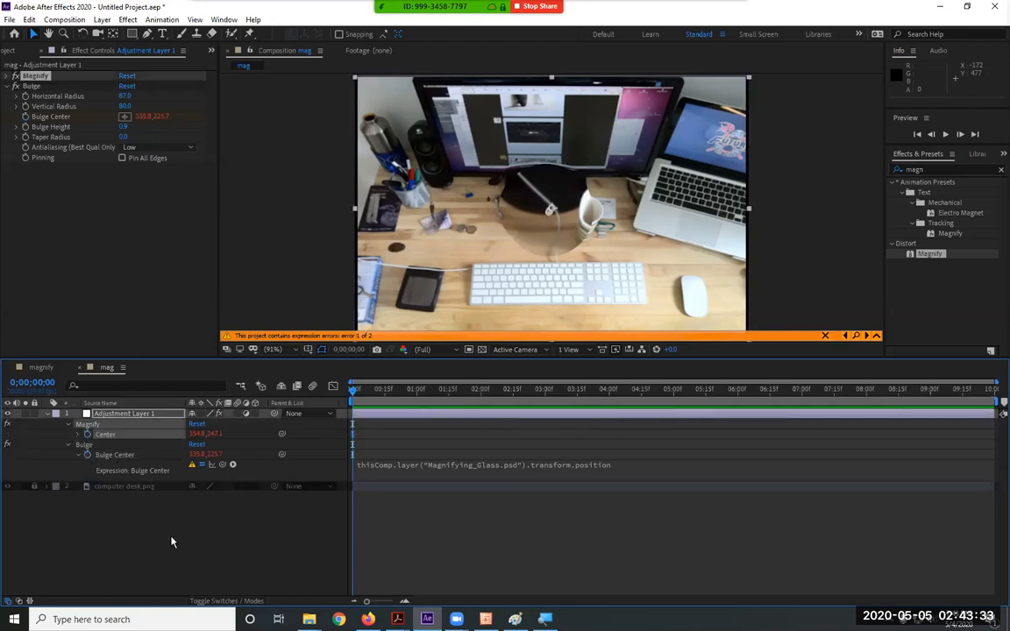
click(19, 50)
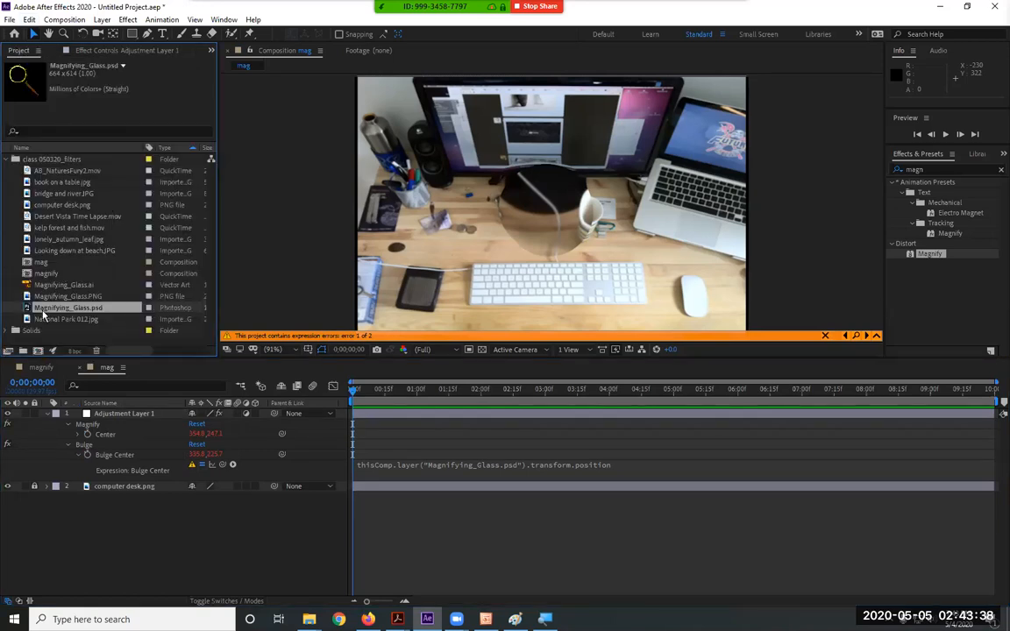
Add Magnifying_Glass.psd back above the adjustment layer and scale it to 61%
drag(158, 300, 121, 417)
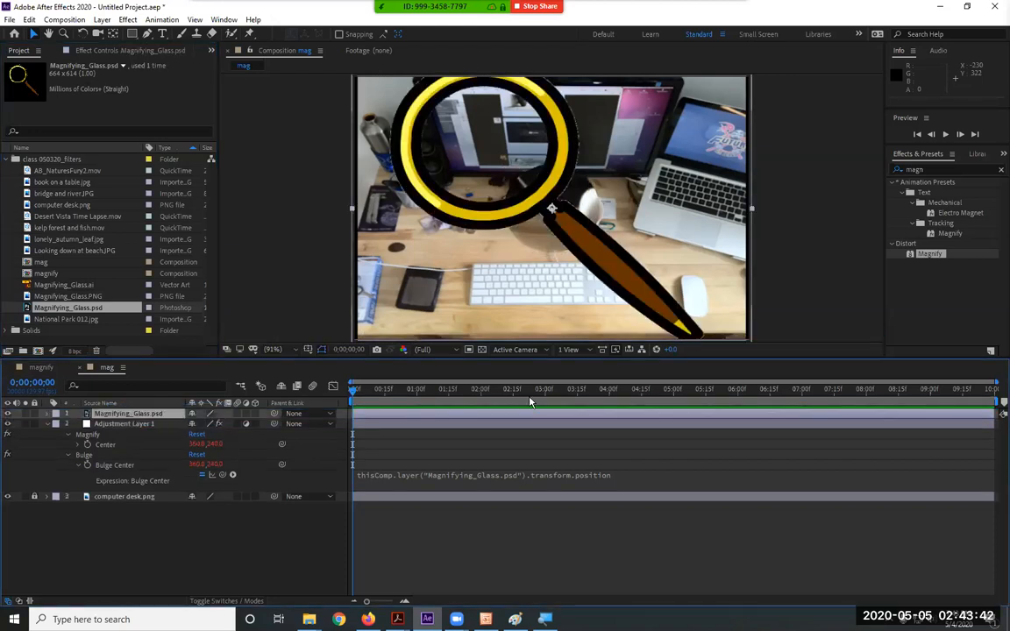
key(s)
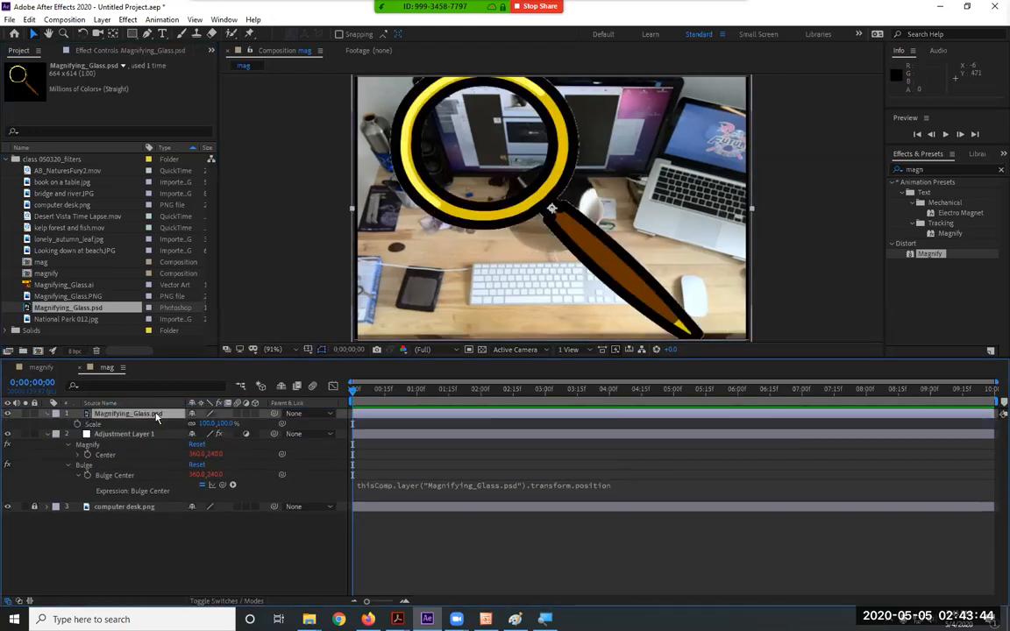
drag(218, 426, 198, 426)
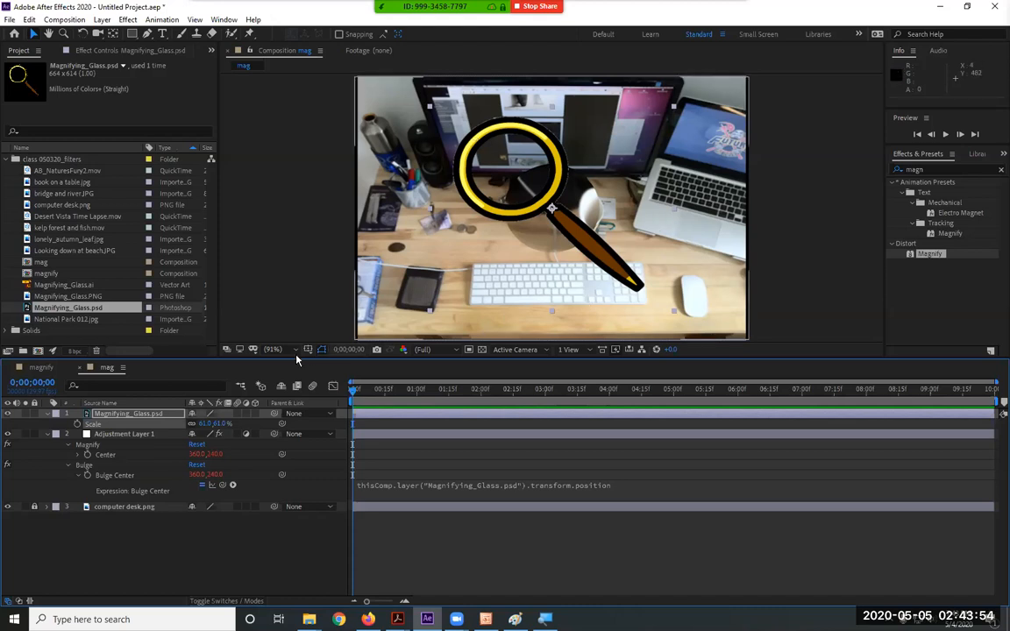
Revert a trial Pan Behind anchor drag and expose the glass layer's Anchor Point values
click(112, 33)
drag(500, 203, 509, 172)
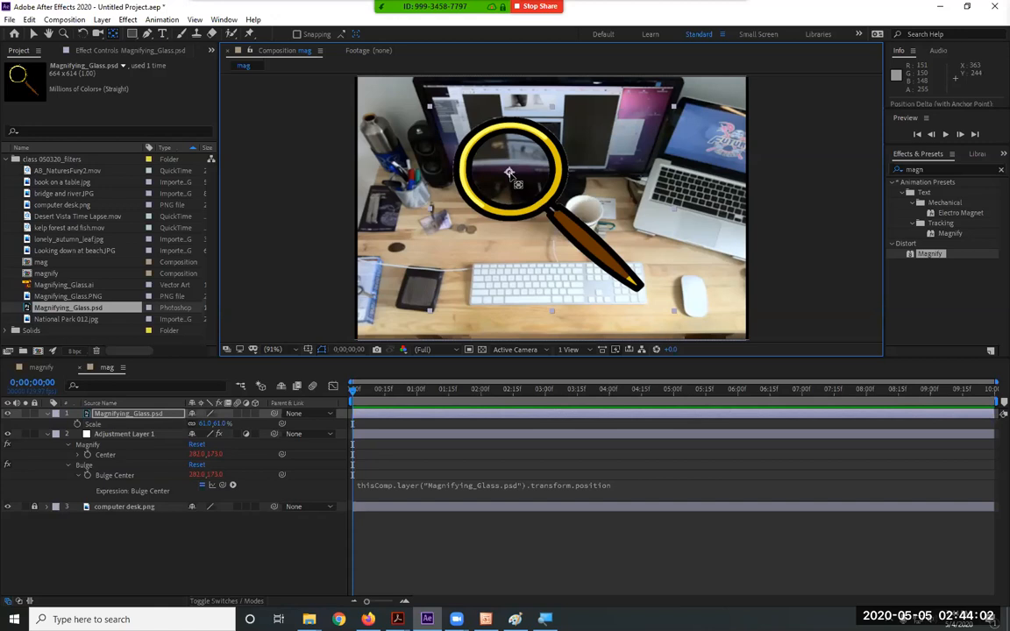
key(ctrl+z)
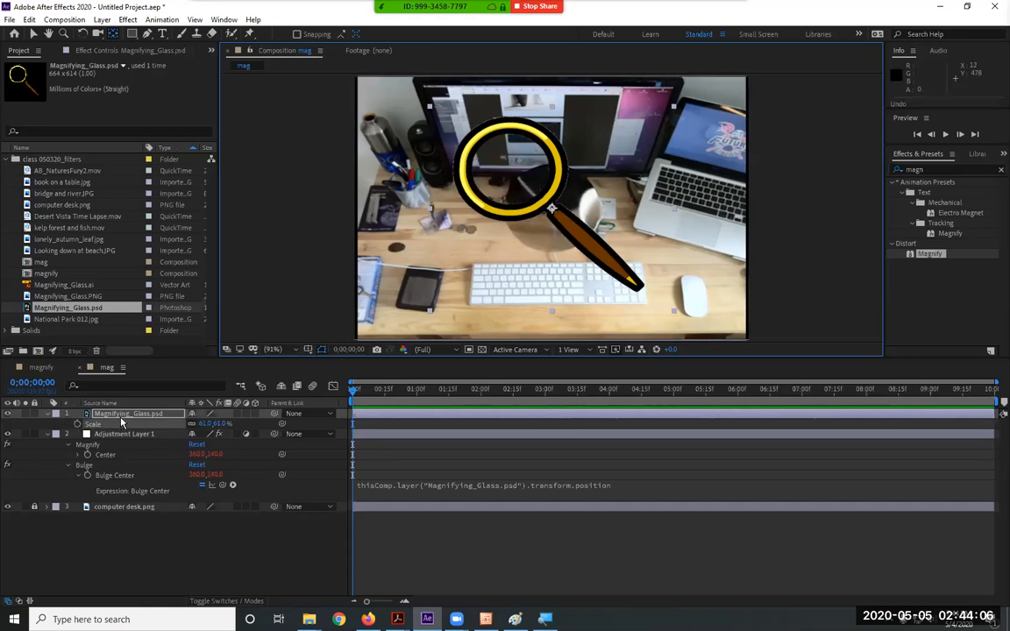
key(a)
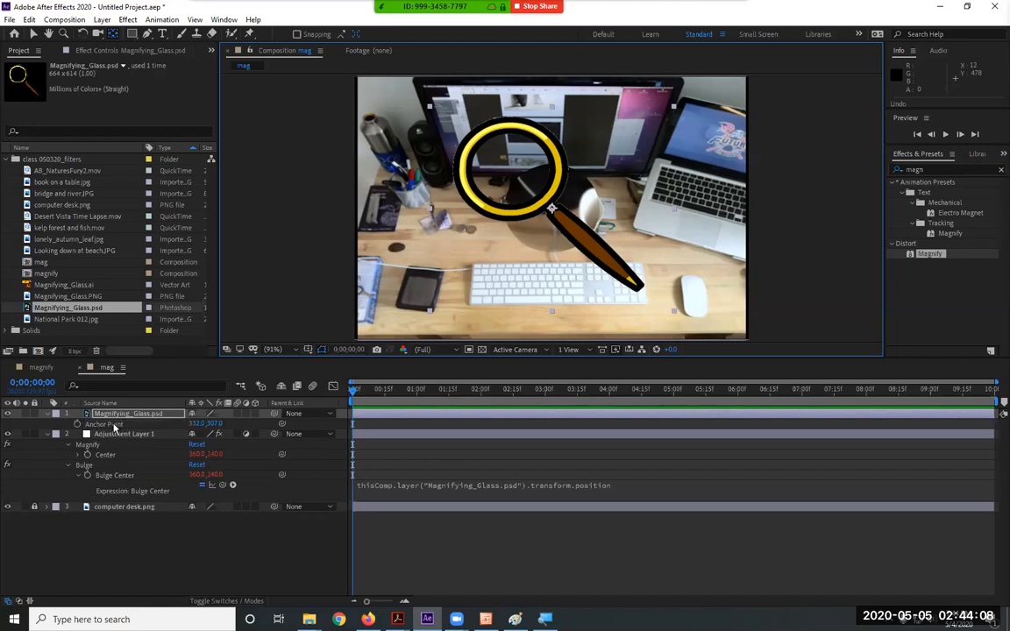
click(106, 430)
click(111, 424)
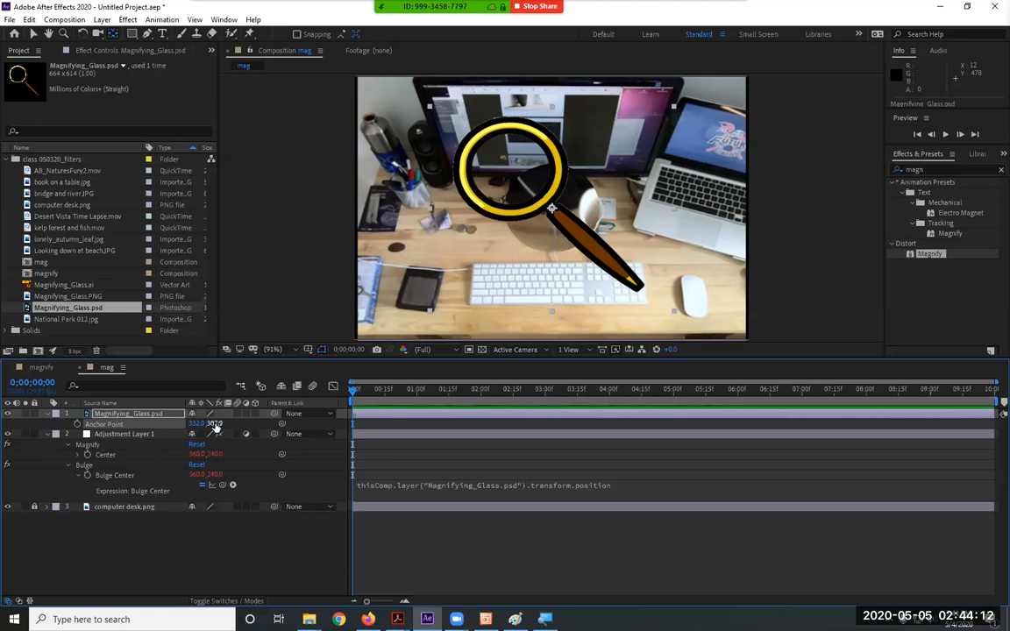
Move the glass's anchor point to the lens centre at 223.1, 199.8, then view the glass image alone
drag(213, 423, 123, 421)
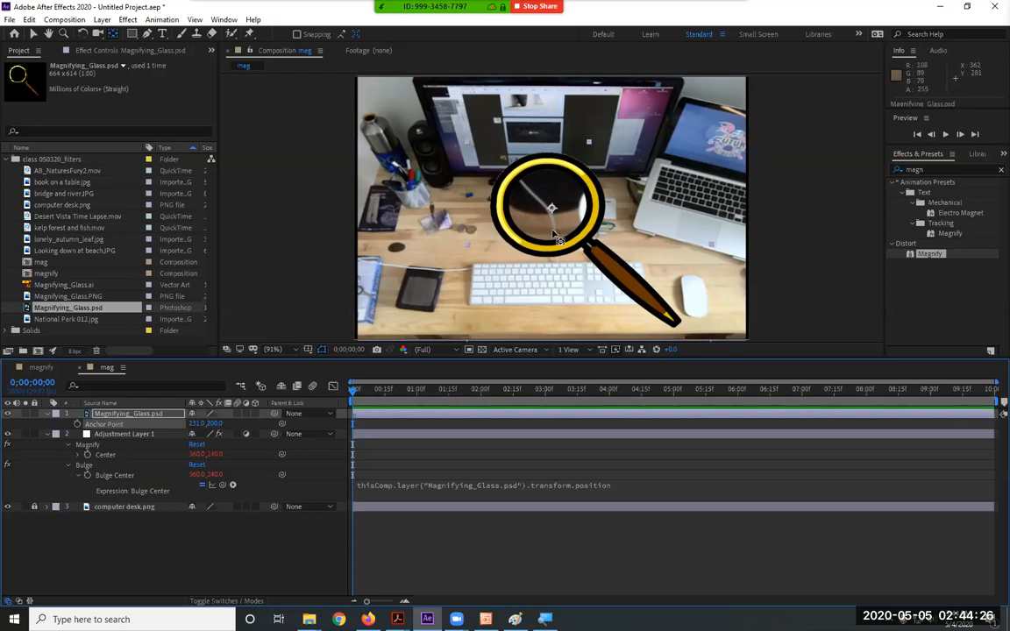
drag(214, 423, 186, 419)
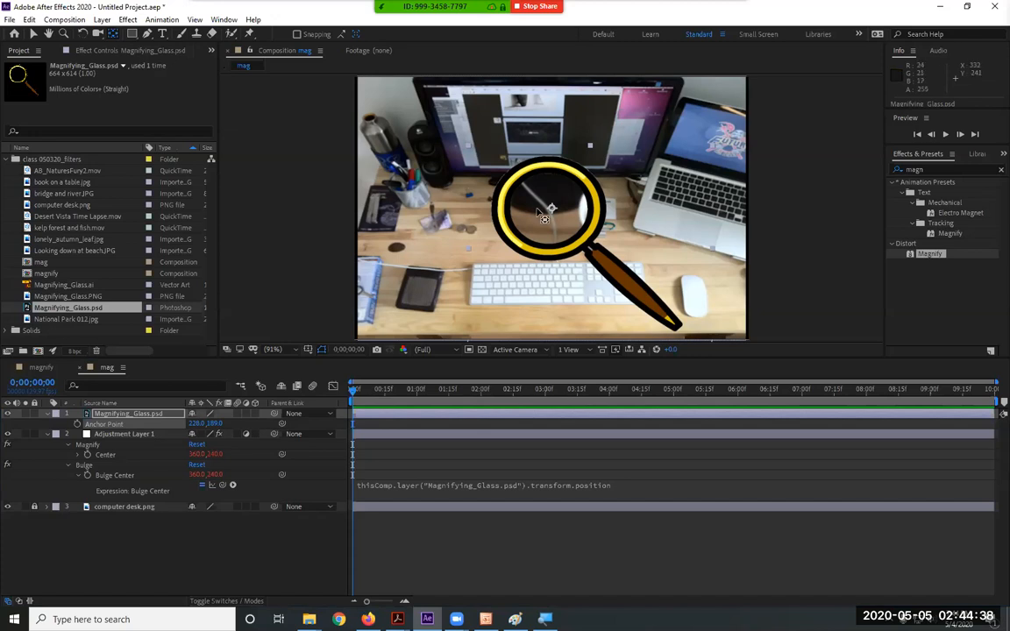
mouse_move(538, 212)
mouse_down()
mouse_move(559, 219)
mouse_move(572, 208)
mouse_move(554, 172)
mouse_move(551, 210)
mouse_up()
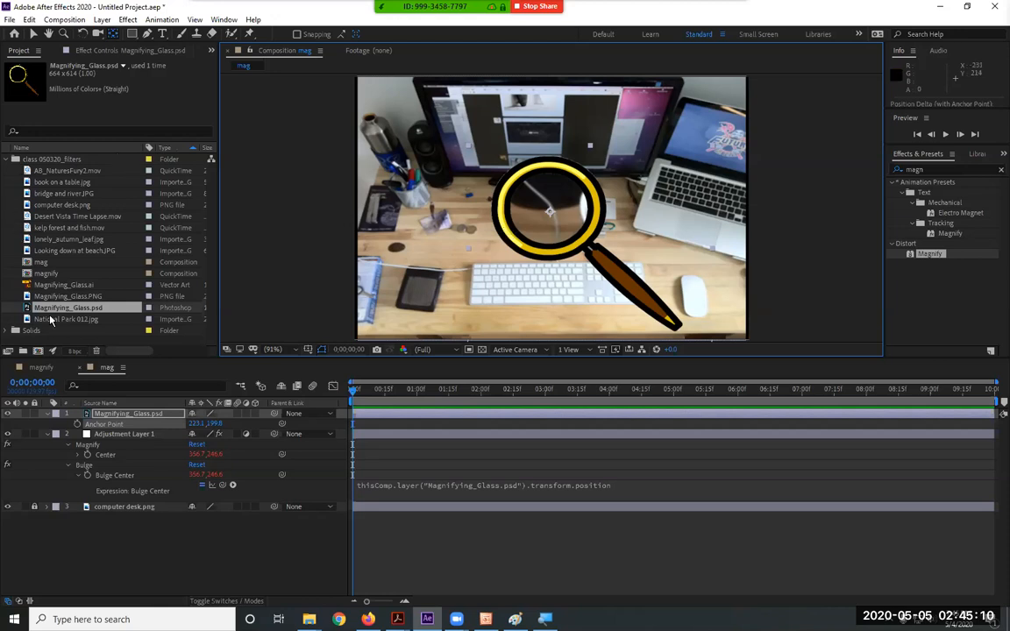
double_click(53, 309)
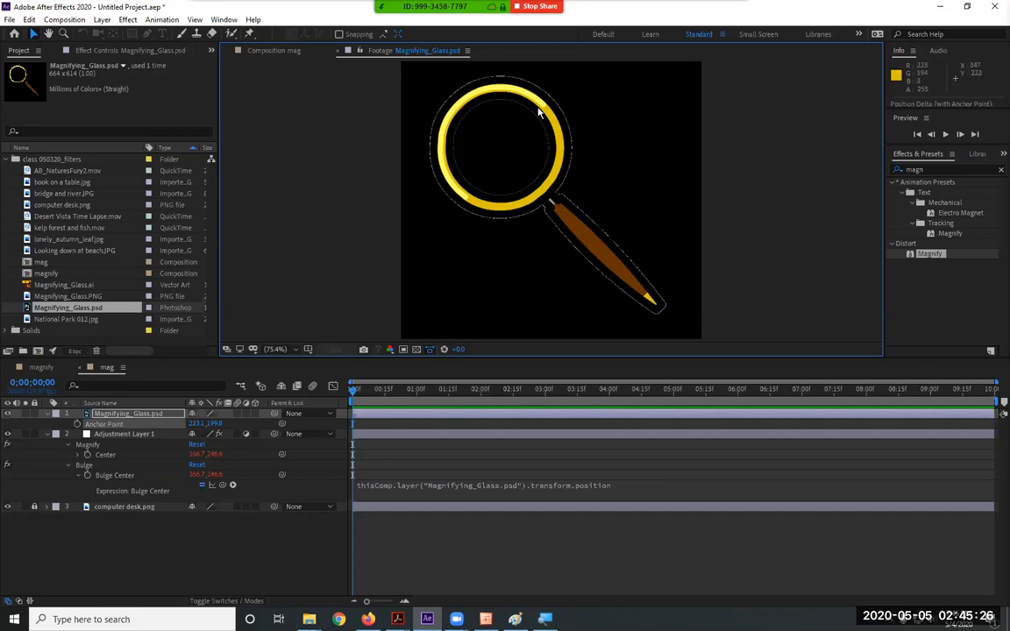
click(337, 50)
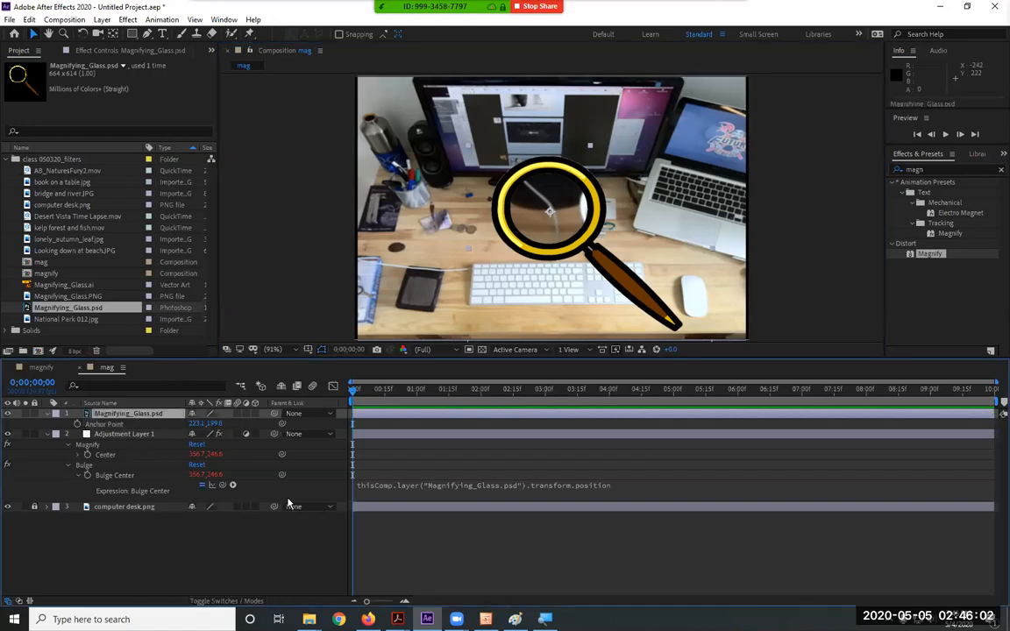
Drag the magnifying glass down over the keyboard, centring both linked effects at 336.9, 366.3
drag(636, 261, 541, 296)
drag(613, 335, 586, 350)
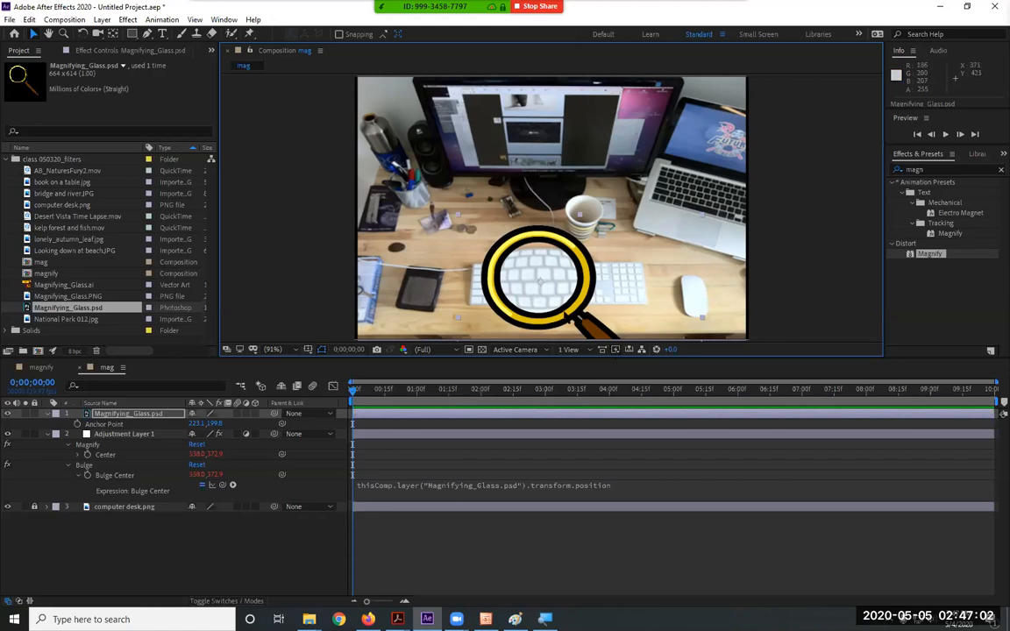
mouse_move(586, 328)
mouse_down()
mouse_move(724, 336)
mouse_move(408, 335)
mouse_move(385, 274)
mouse_move(392, 218)
mouse_move(726, 203)
mouse_move(745, 238)
mouse_move(583, 327)
mouse_up()
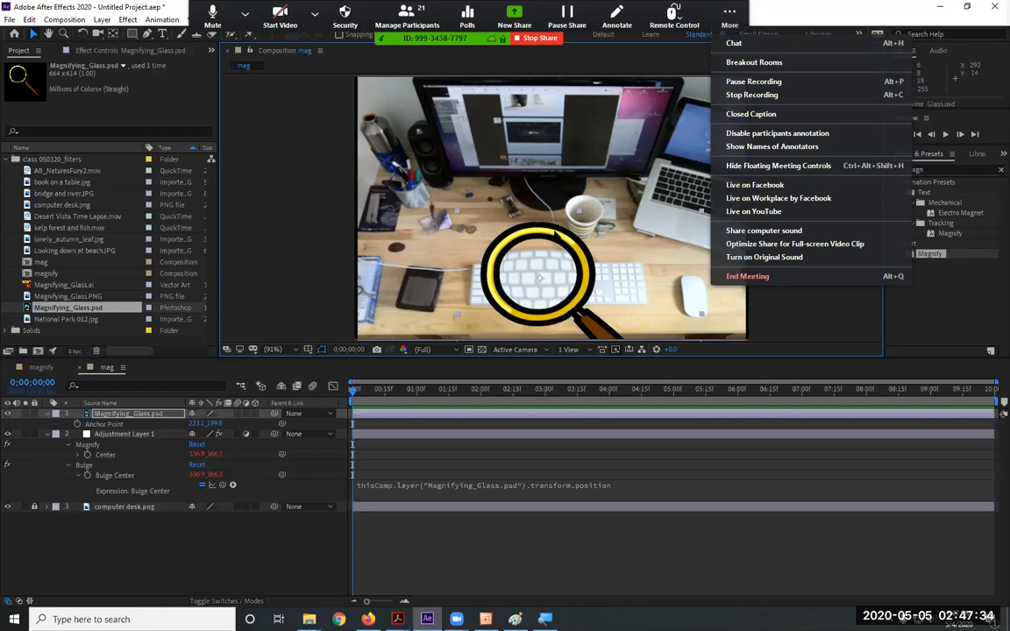
click(558, 267)
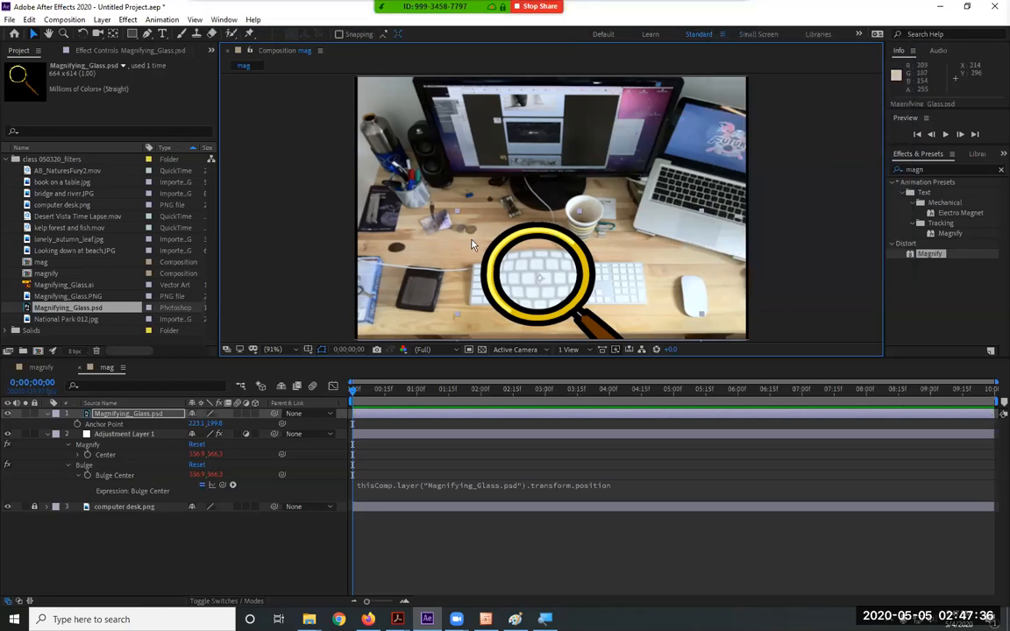
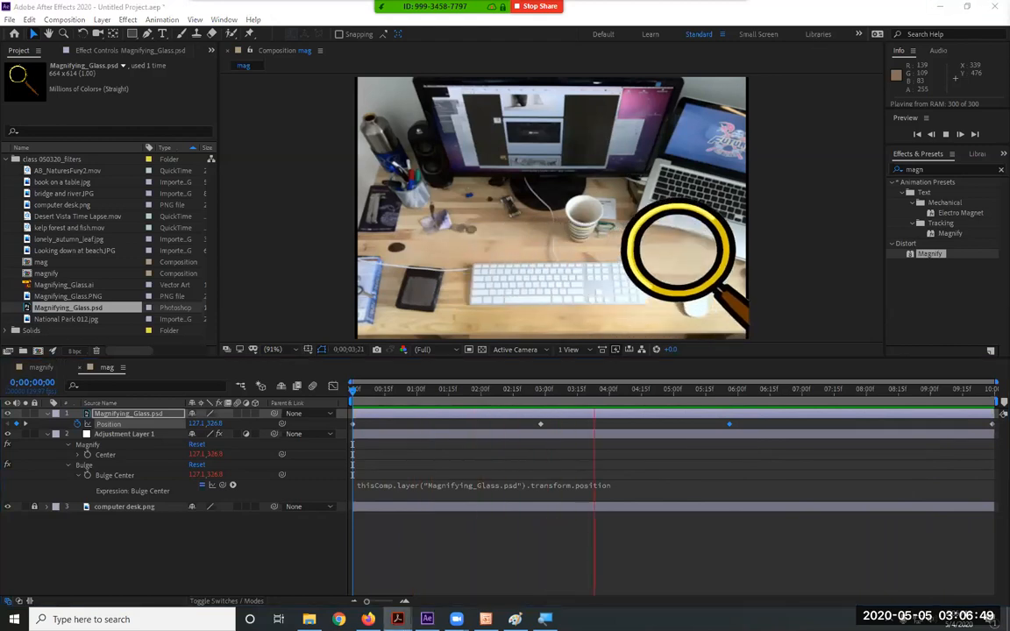
Review the Advance Shatter handout, then return to After Effects
key(alt+Tab)
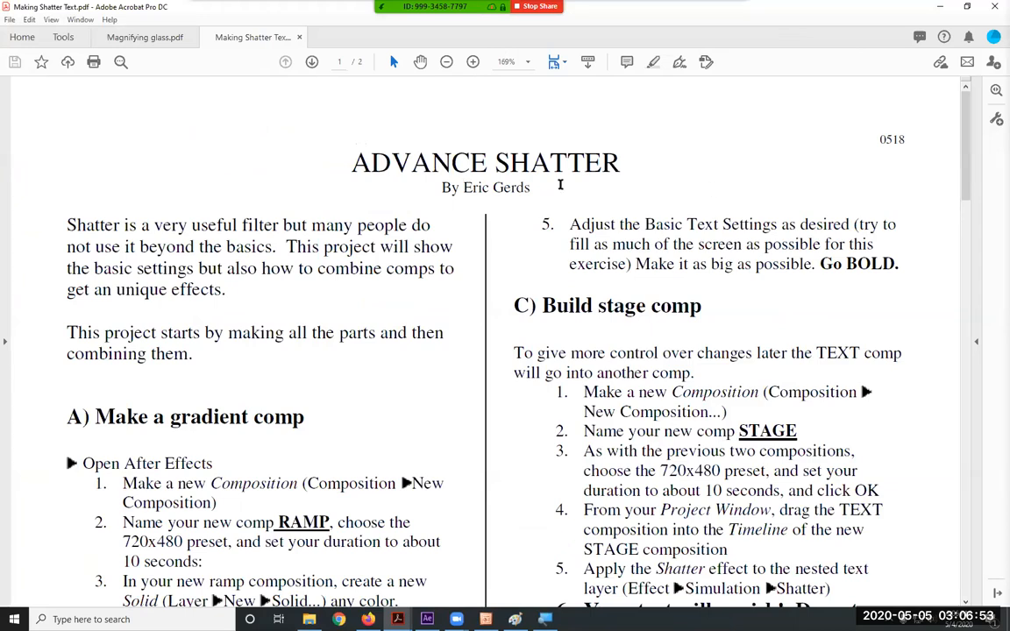
scroll(560, 184, down, 3)
scroll(509, 185, up, 3)
click(940, 7)
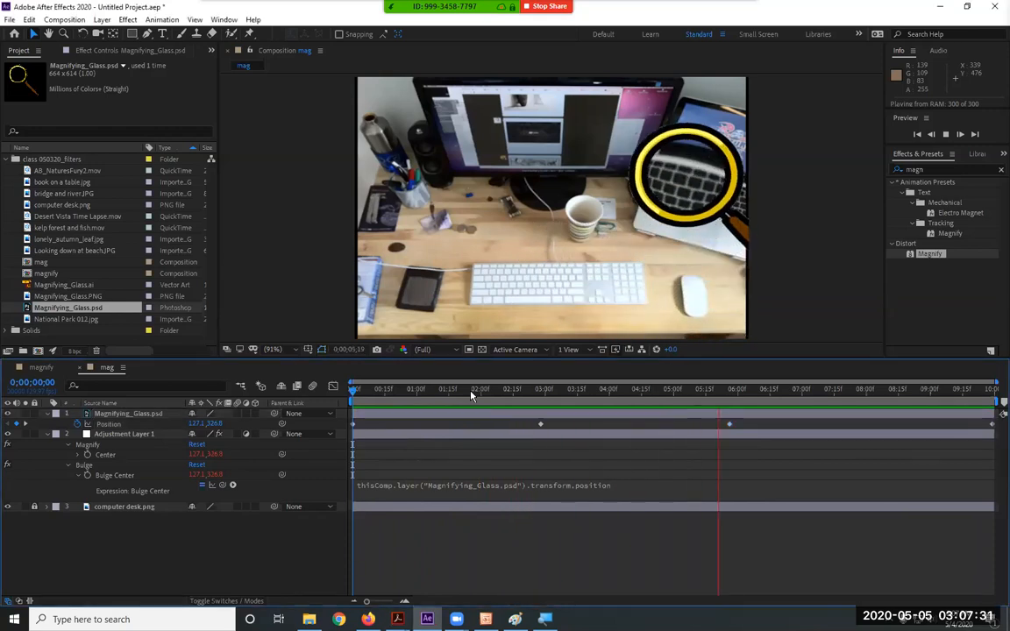
Stop the preview and create a composition named Ramp with the NTSC DV 720x480 preset
key(space)
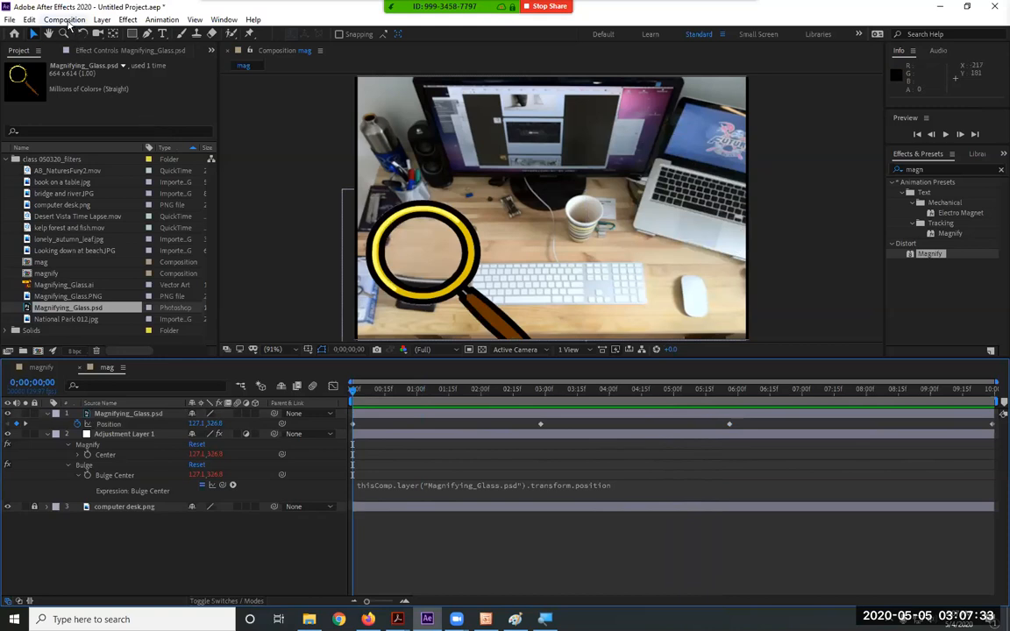
click(64, 19)
click(78, 34)
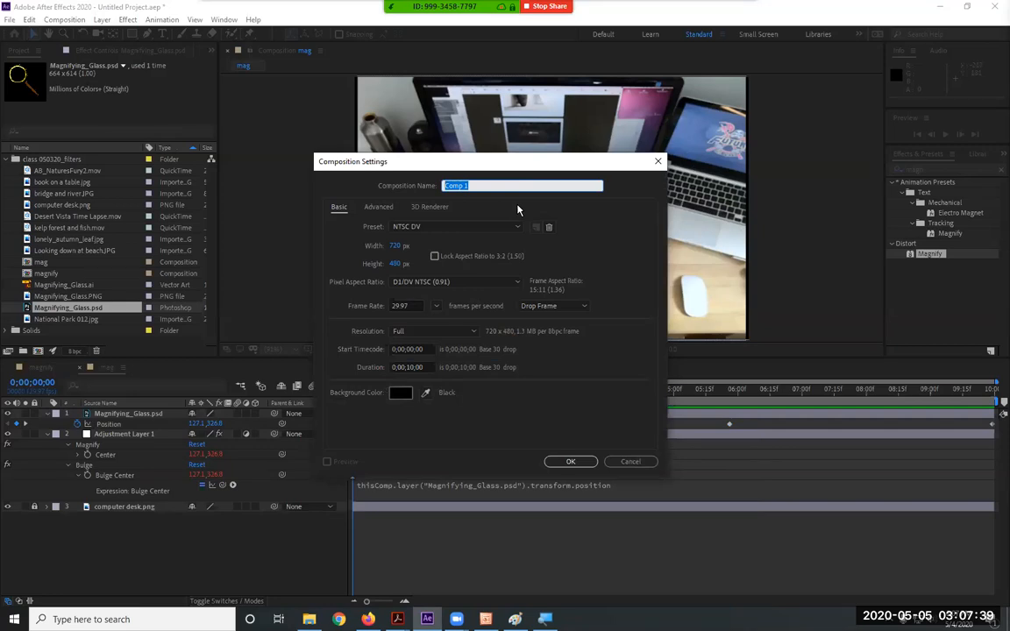
text(Ramp)
click(571, 462)
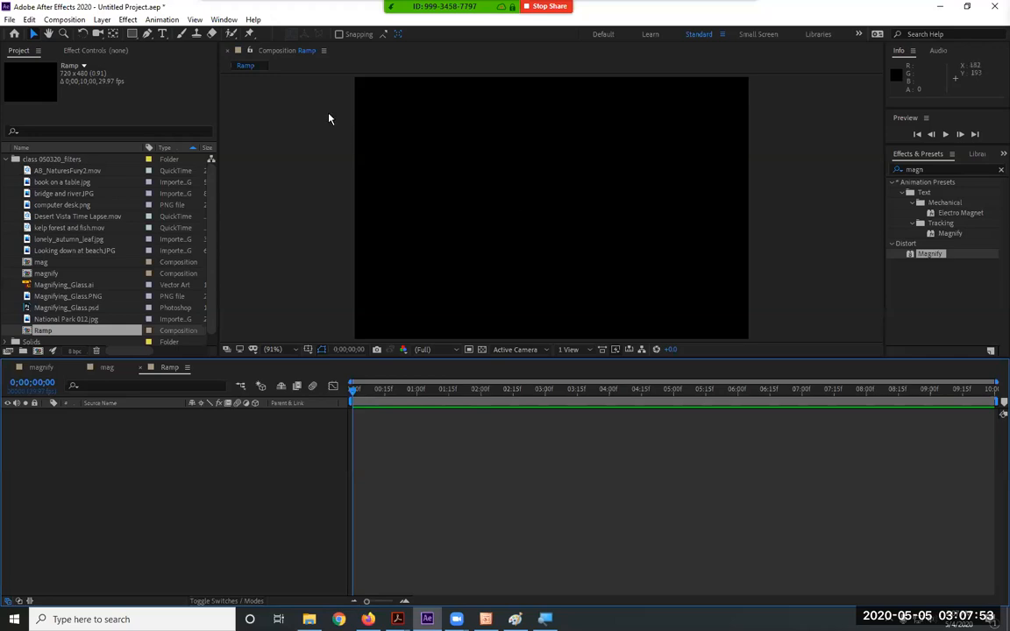
Add a full-frame 720x480 blue solid, Blue Solid 1, to the Ramp comp
click(129, 21)
mouse_move(102, 19)
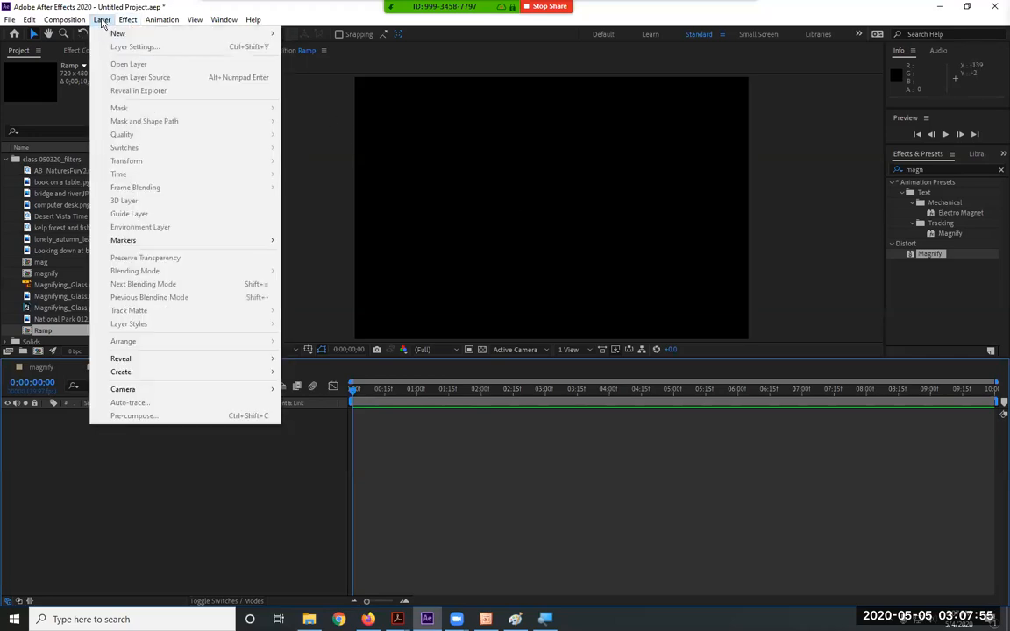
mouse_move(274, 41)
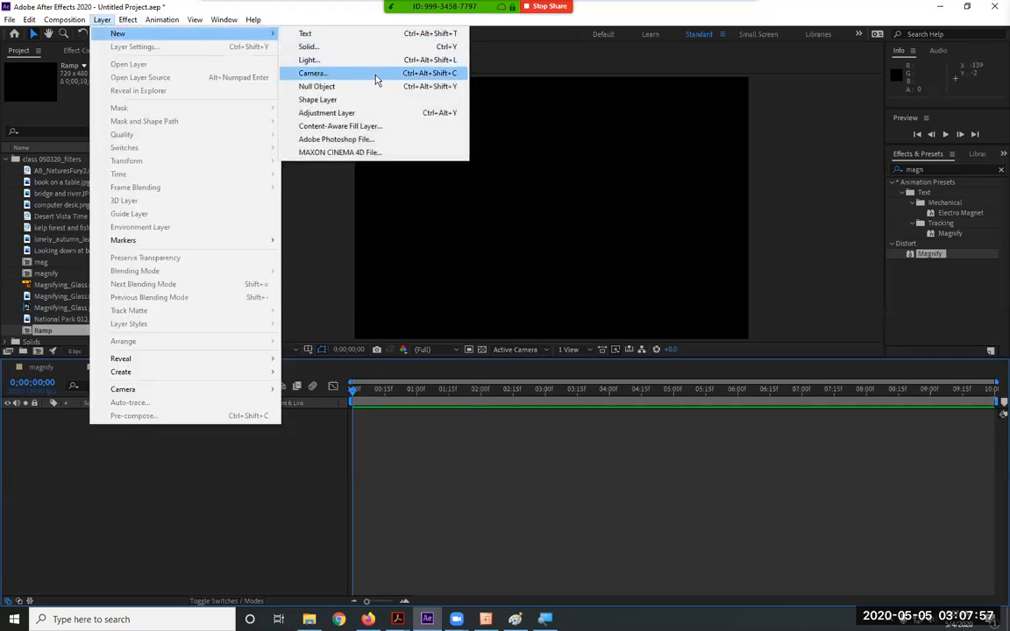
click(355, 47)
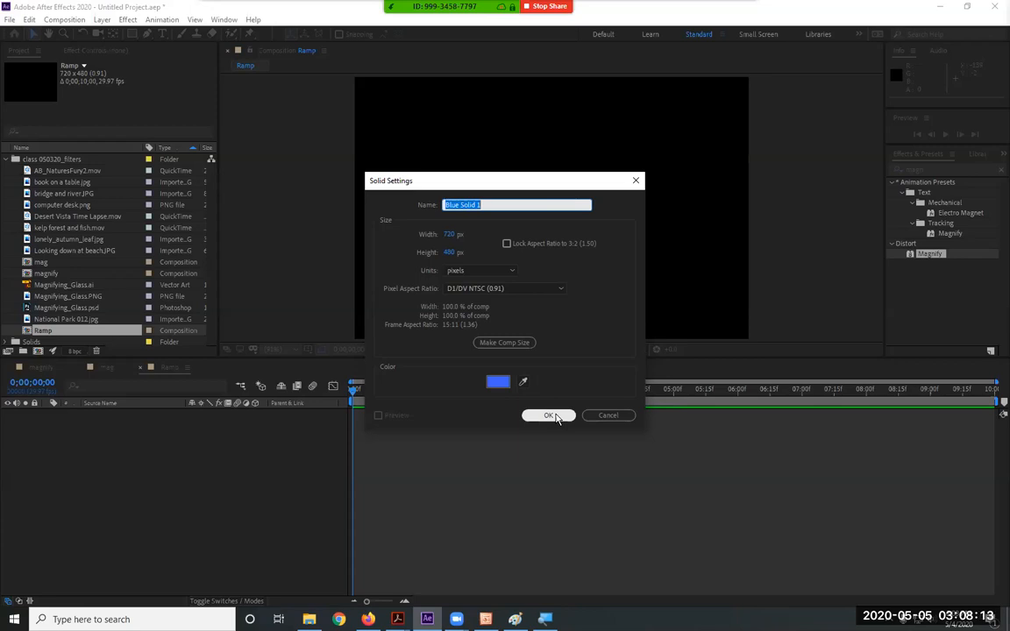
click(552, 415)
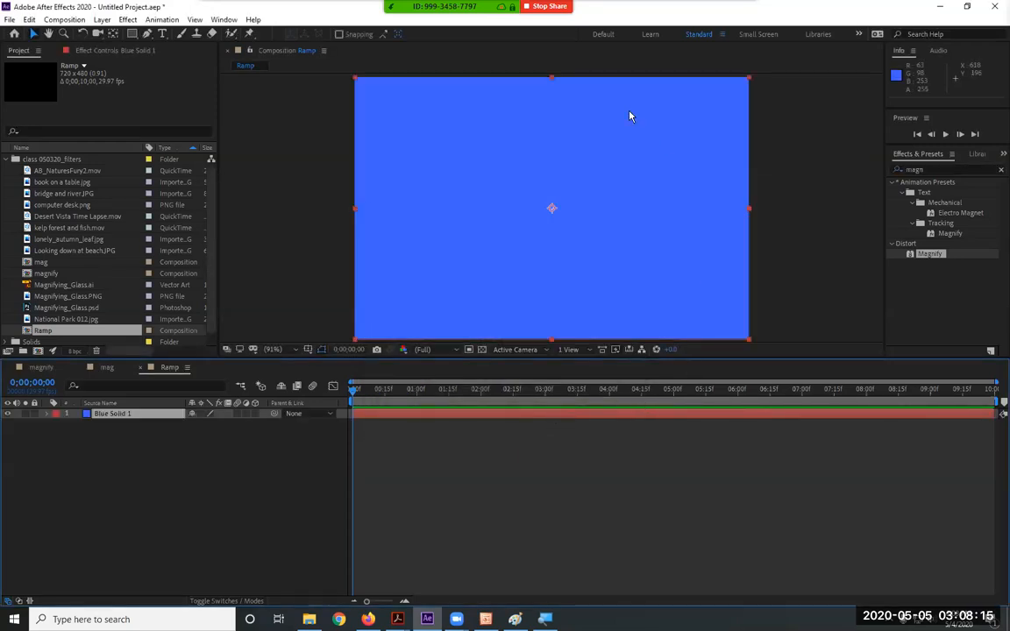
click(913, 169)
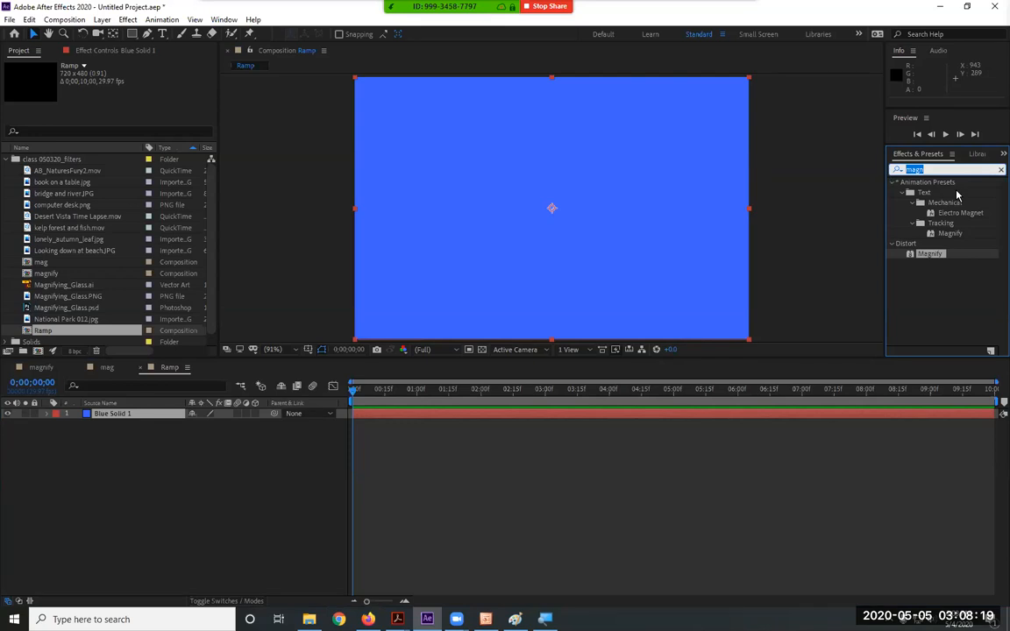
Search 'ramp' in Effects & Presets and apply Gradient Ramp to Blue Solid 1 from Effect > Generate
text(ramp)
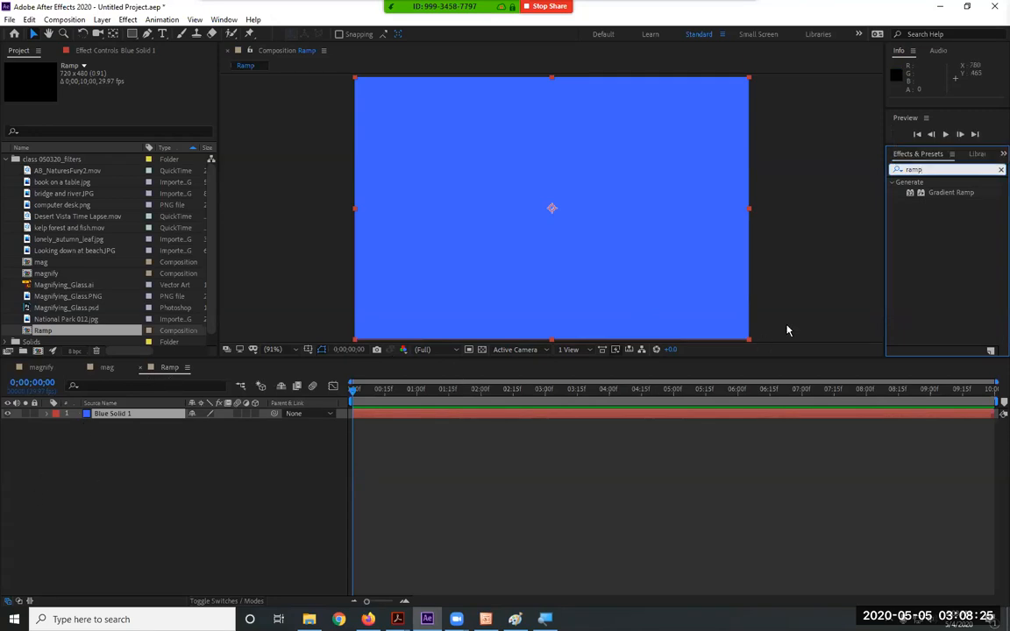
click(936, 193)
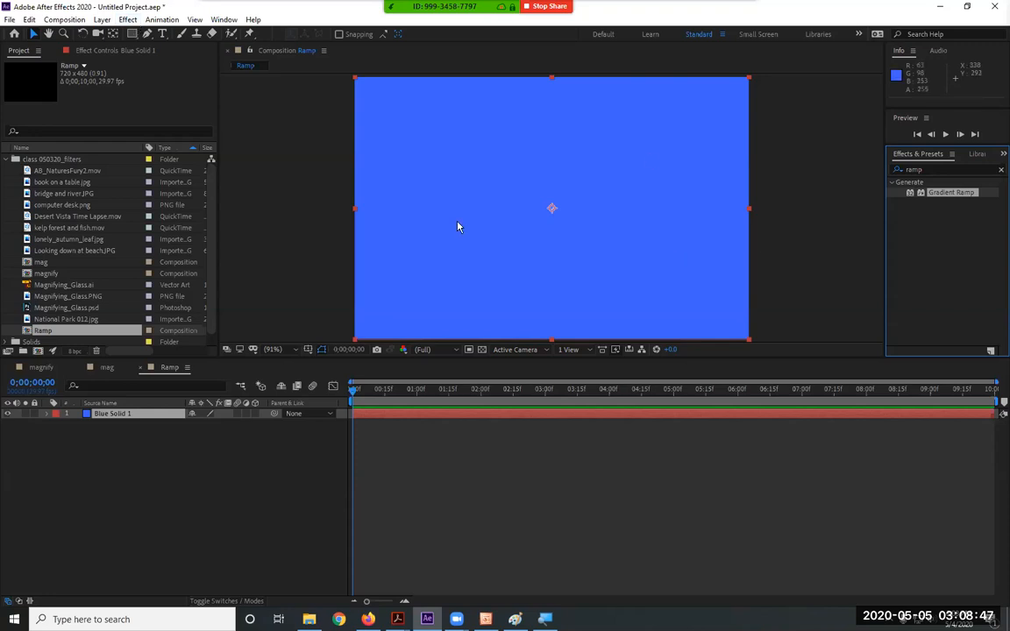
click(130, 23)
click(130, 23)
click(129, 416)
click(130, 20)
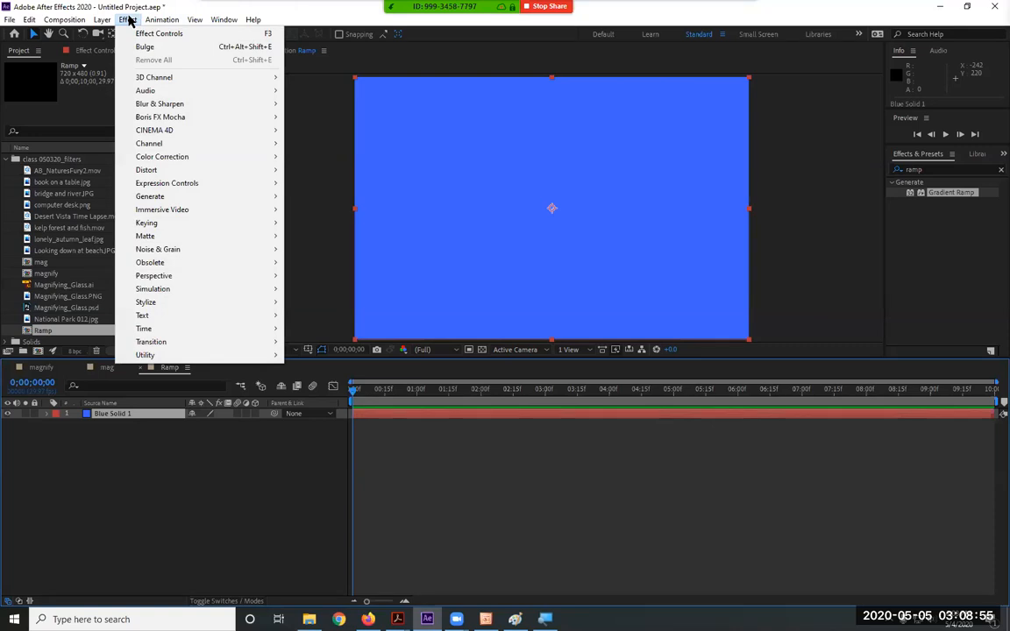
mouse_move(162, 20)
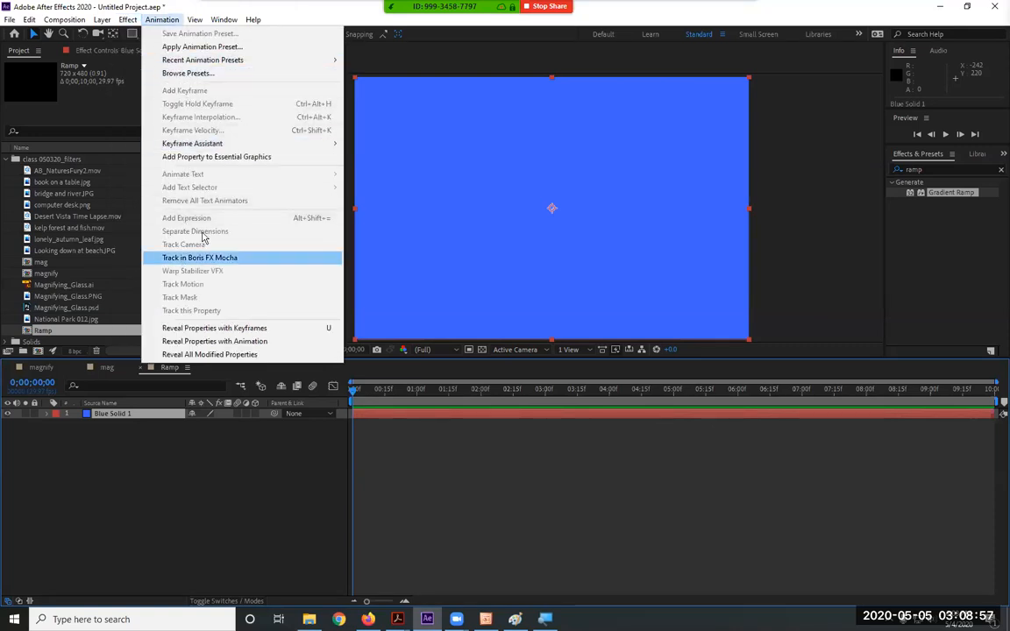
mouse_move(124, 23)
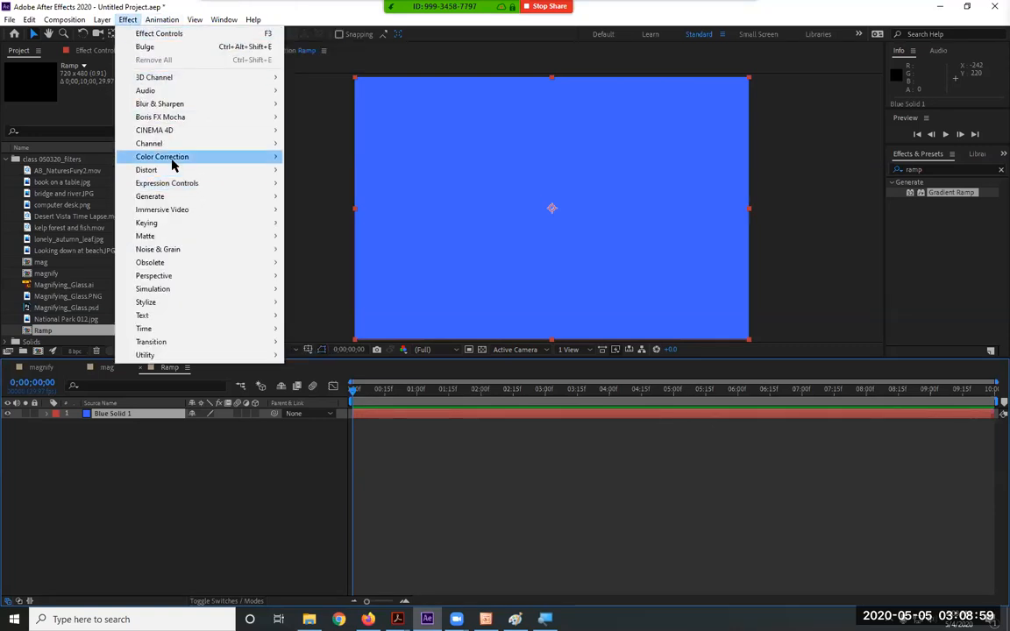
mouse_move(185, 198)
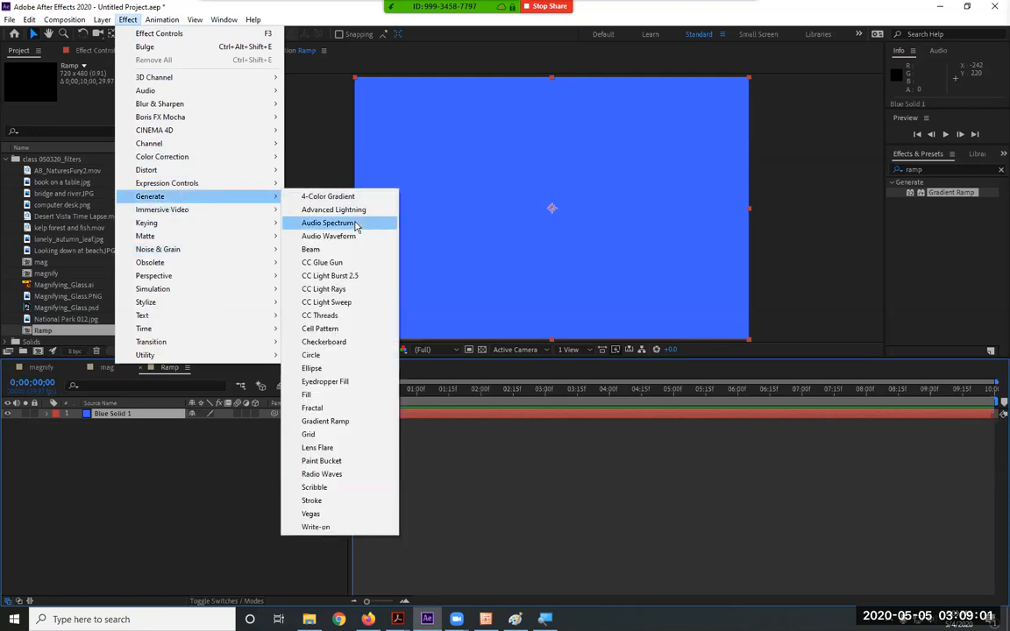
click(329, 422)
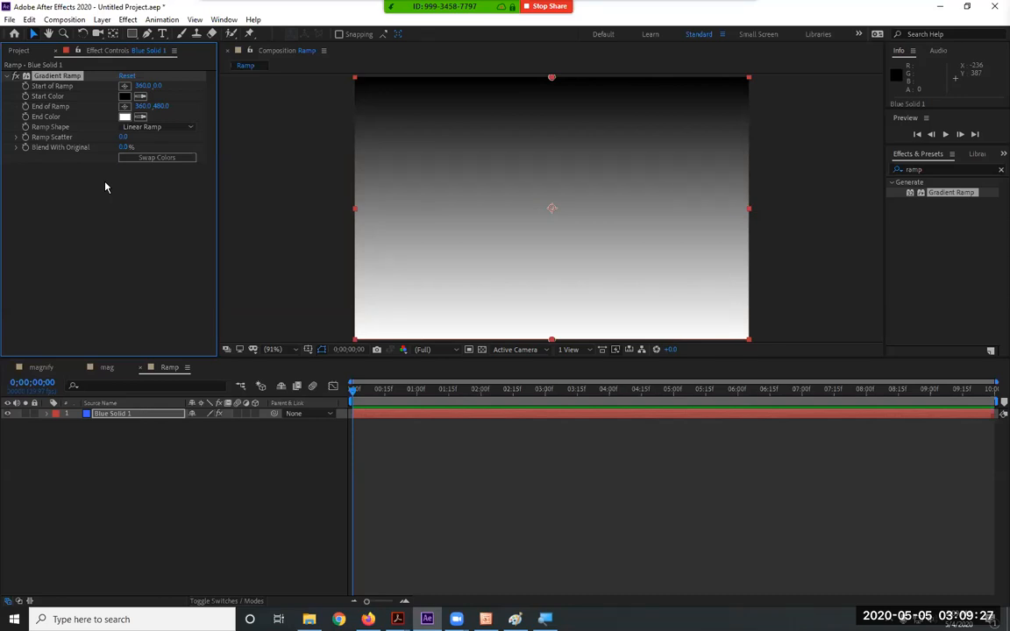
Create a new composition named TEXT
click(76, 20)
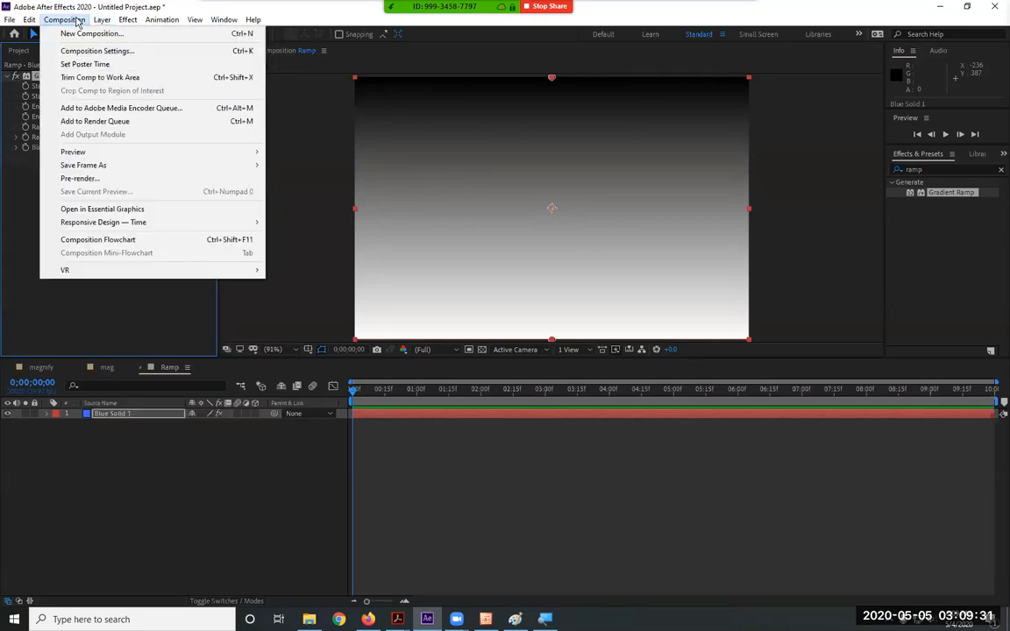
click(63, 35)
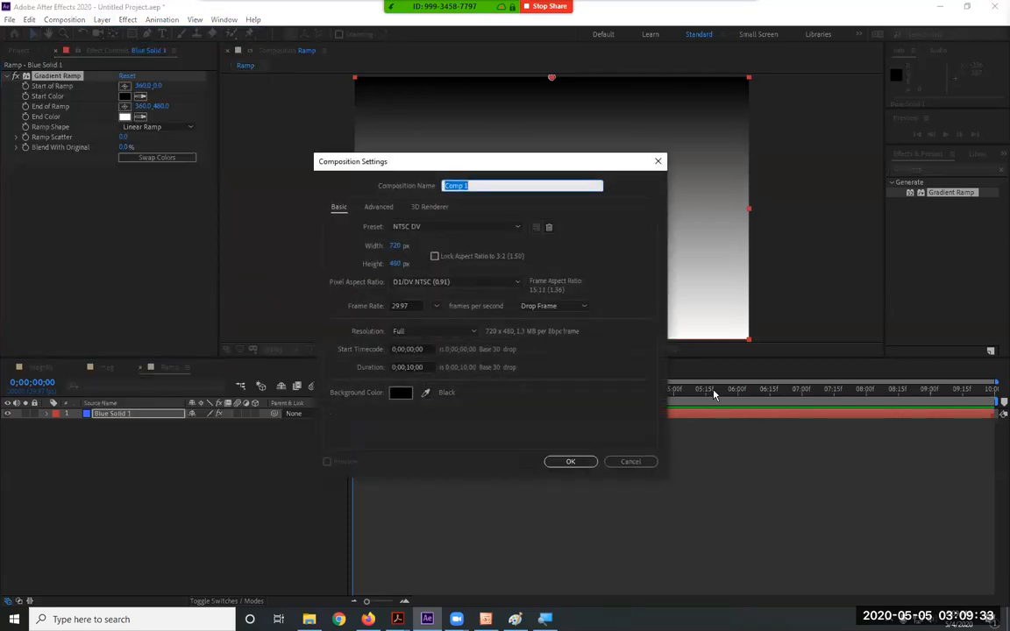
text(TEX)
click(572, 462)
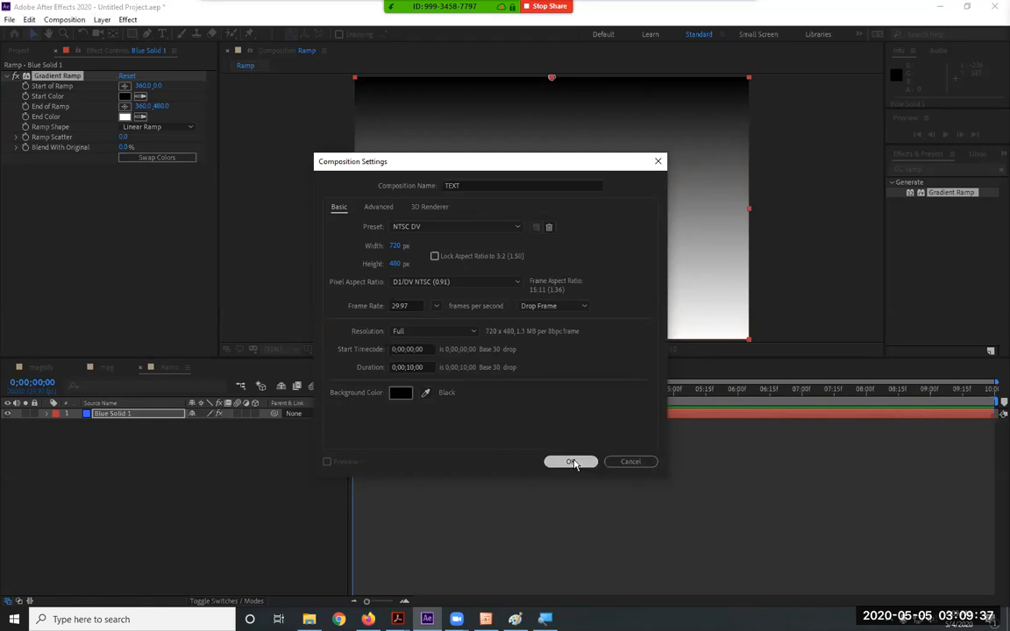
click(162, 34)
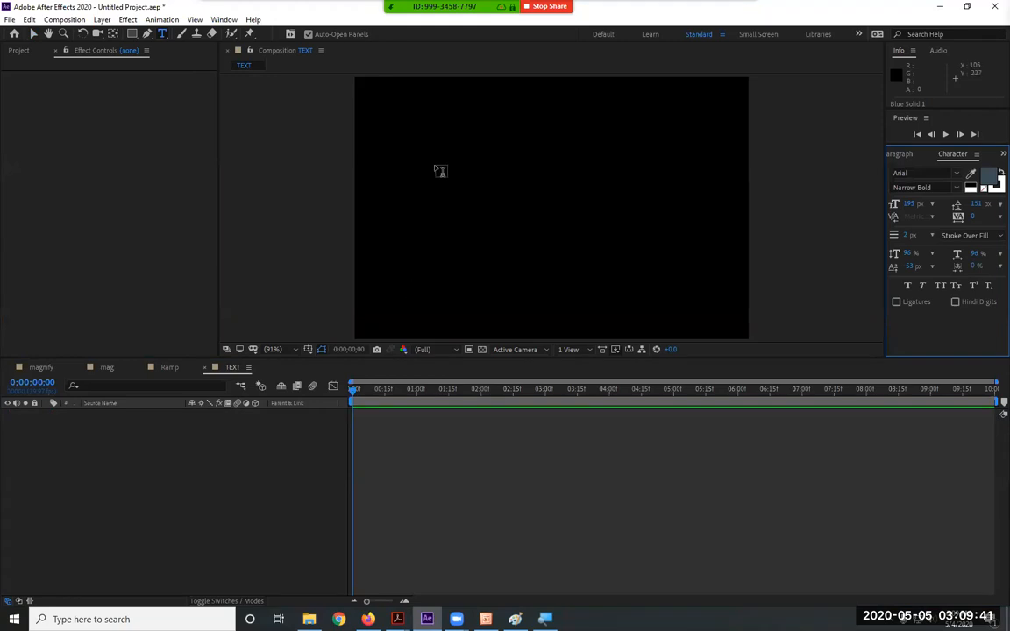
click(455, 147)
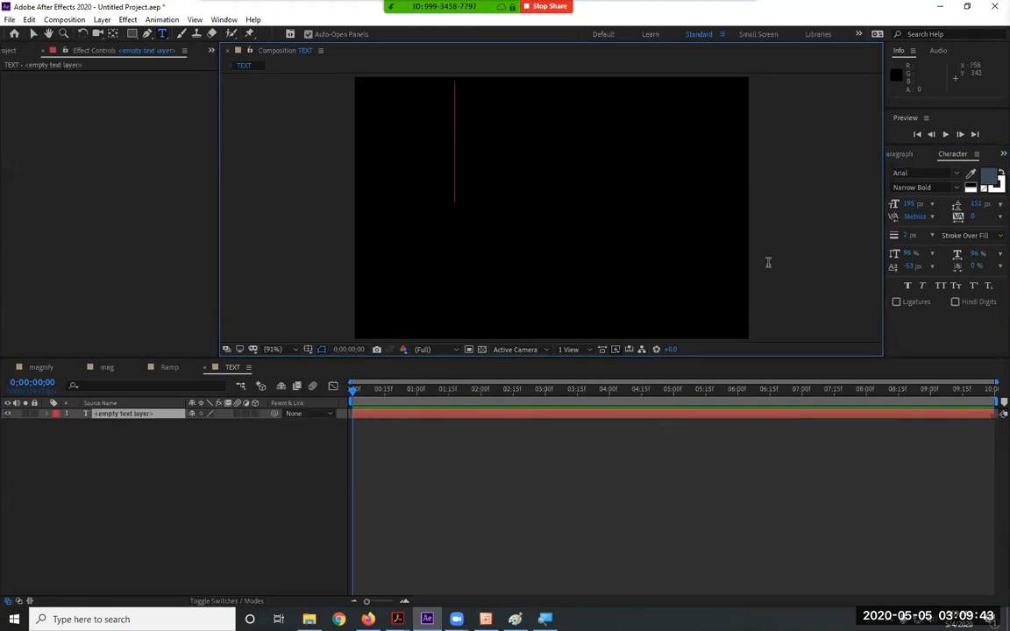
key(Return)
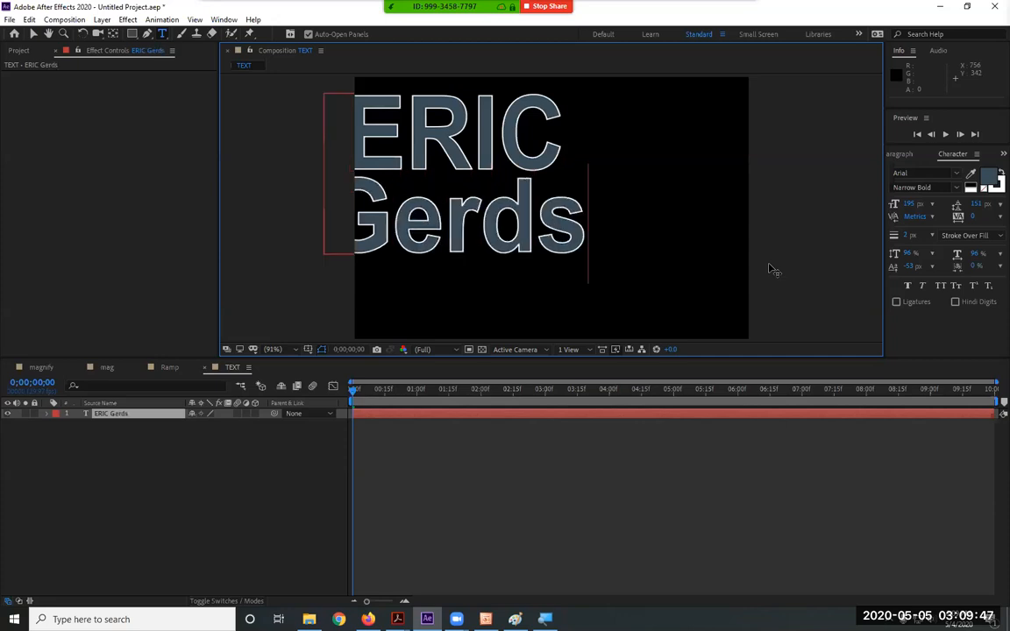
Centre the name in the comp, enlarge its font, and widen the leading to 182 px
click(32, 35)
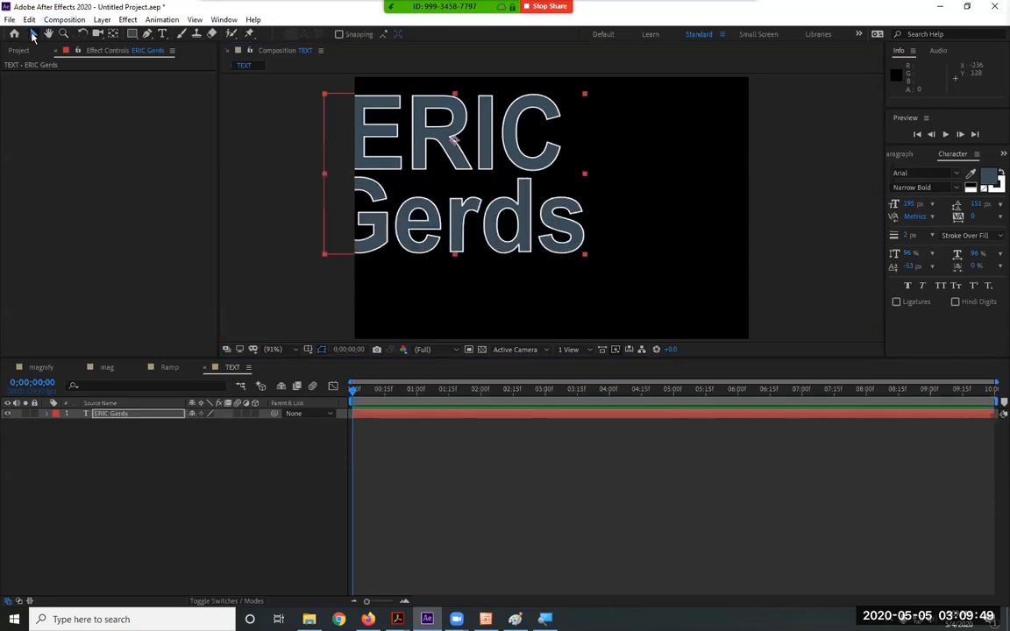
drag(461, 225, 559, 257)
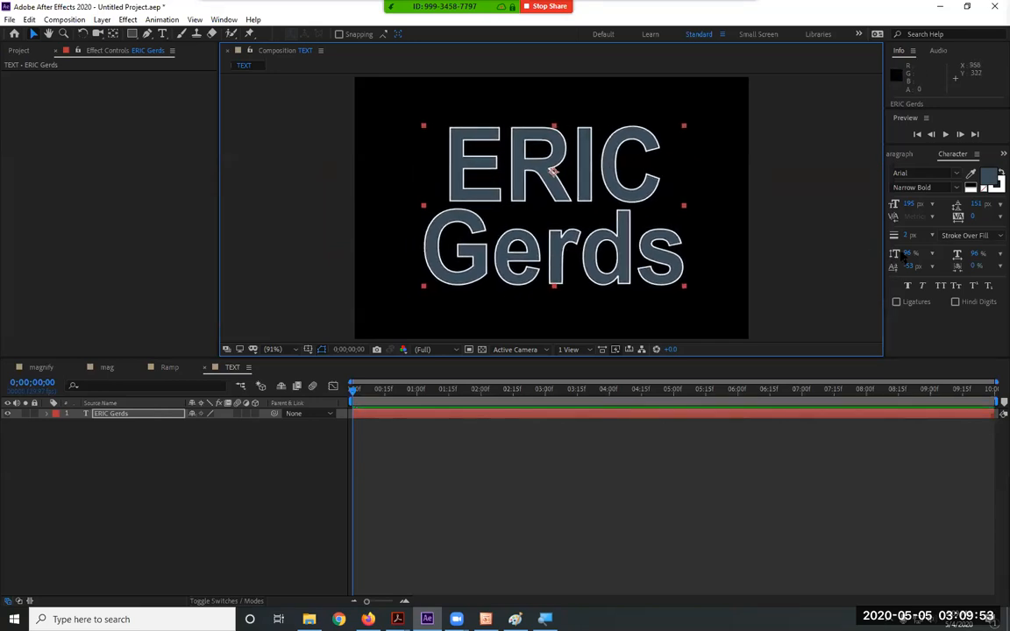
drag(908, 203, 918, 203)
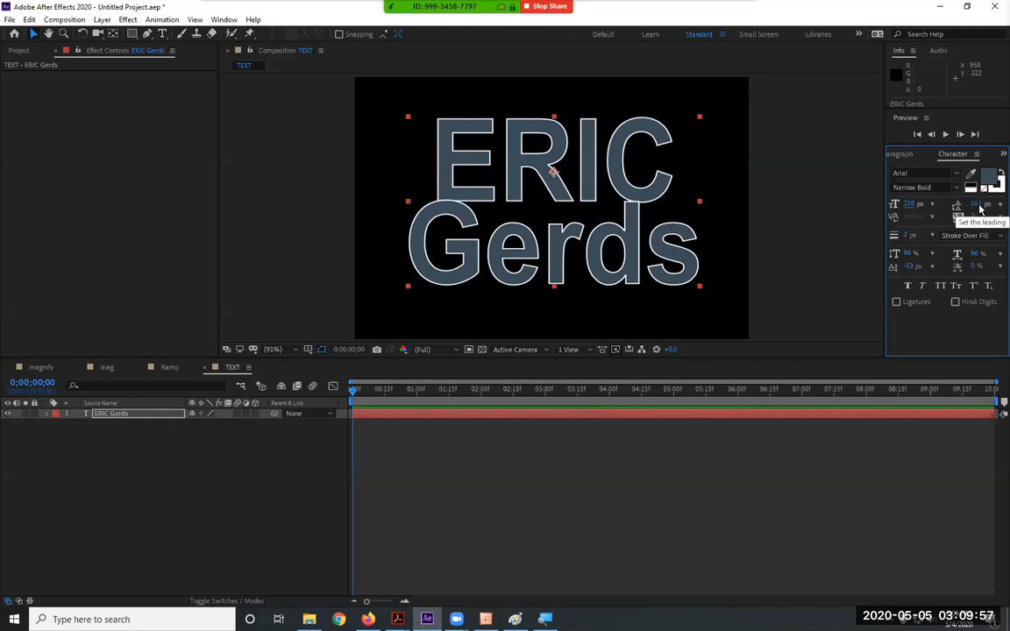
drag(975, 205, 1003, 207)
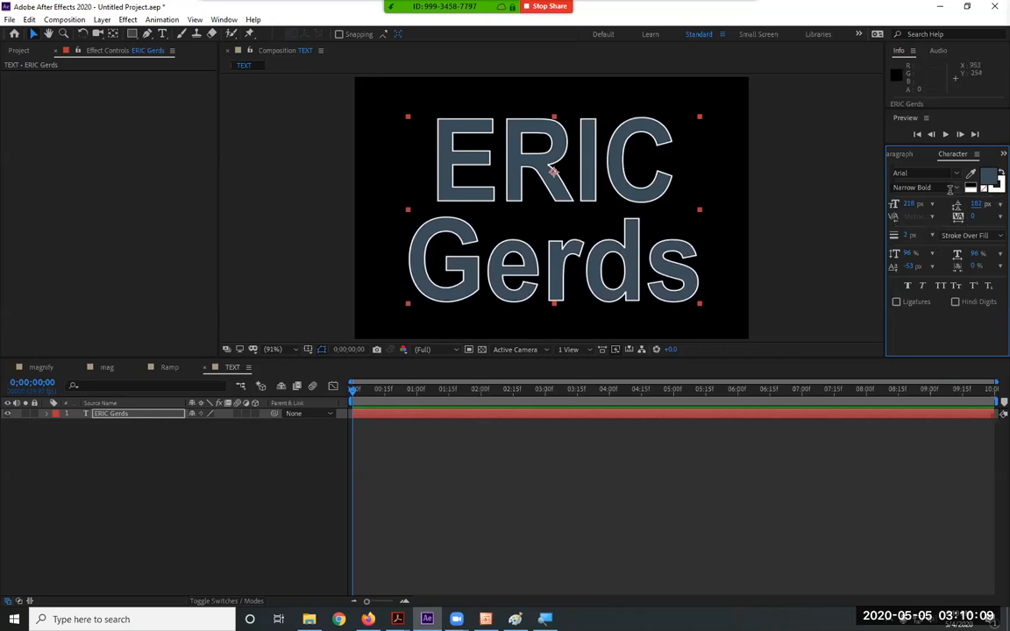
click(999, 184)
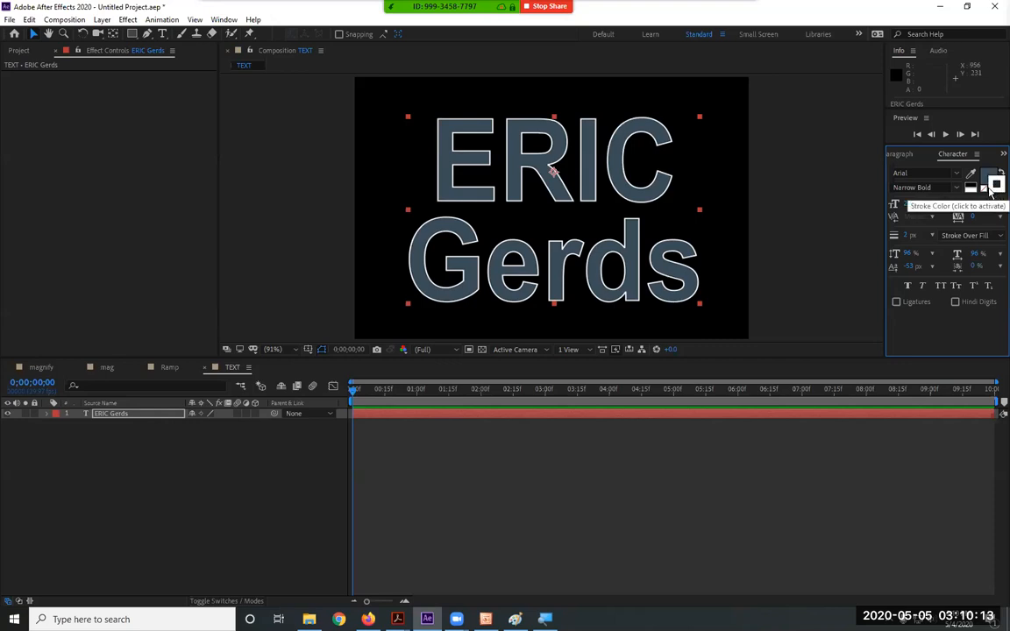
click(984, 189)
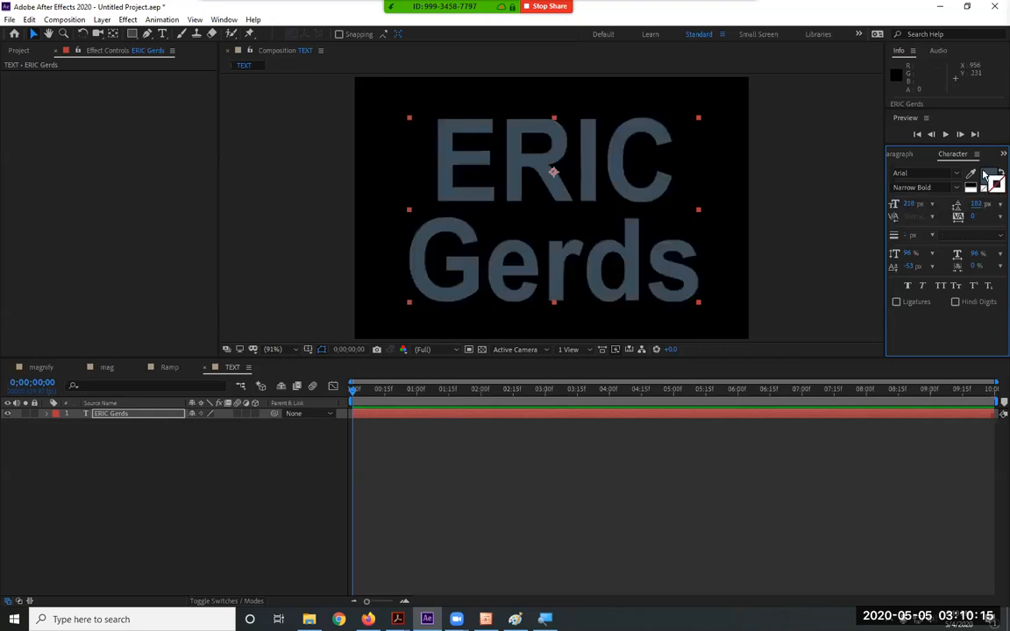
click(989, 175)
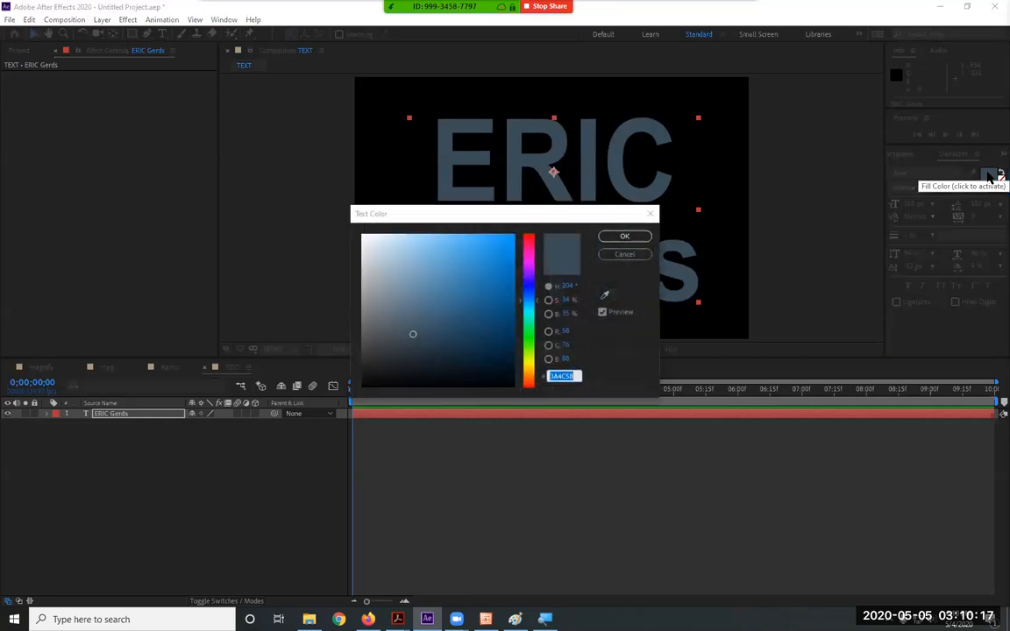
click(531, 278)
drag(539, 264, 543, 225)
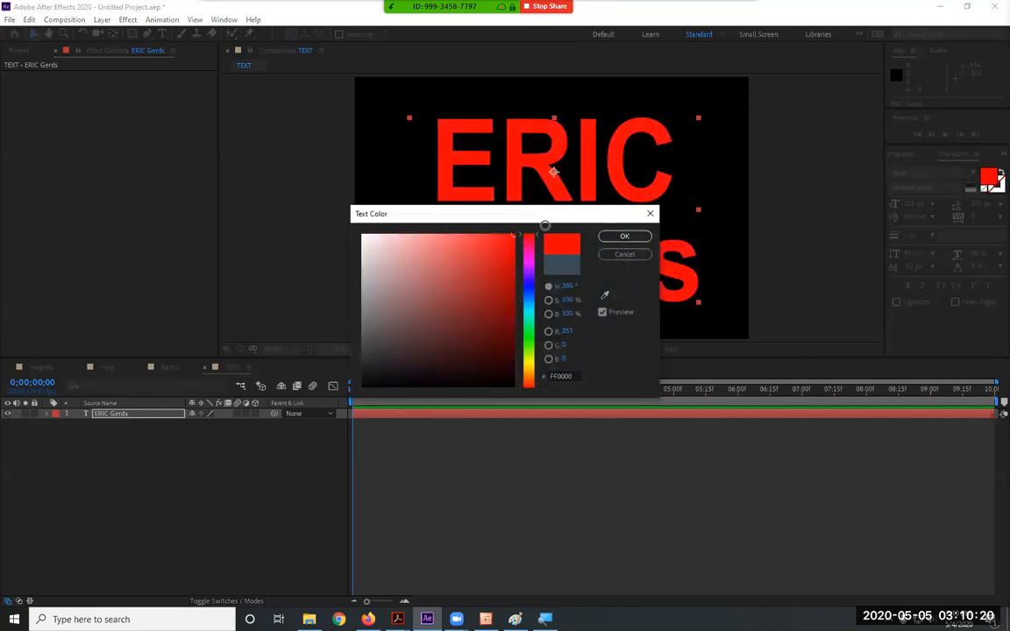
click(625, 240)
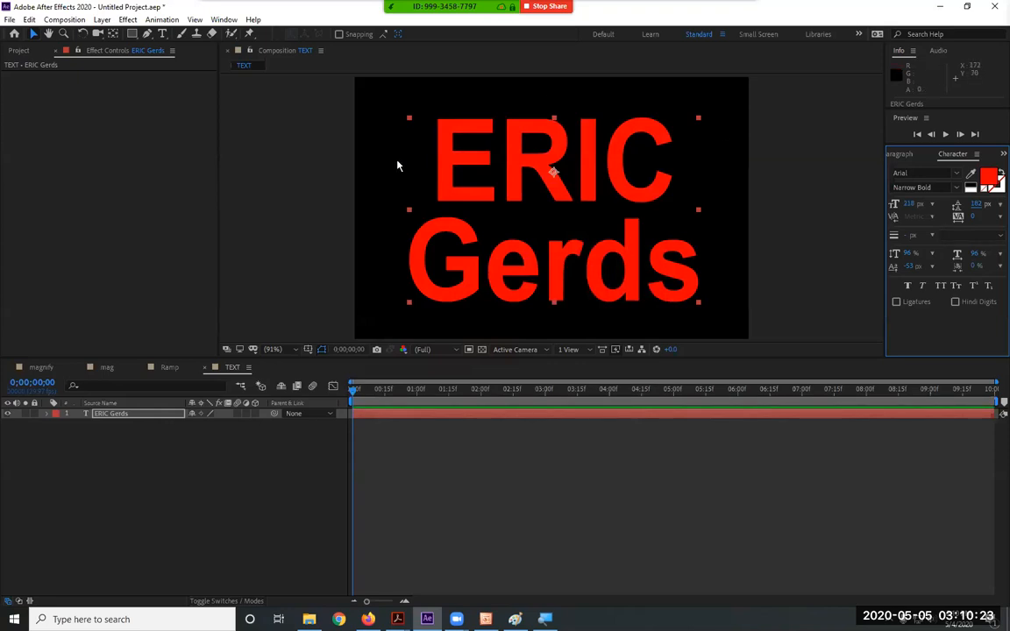
click(169, 367)
click(228, 367)
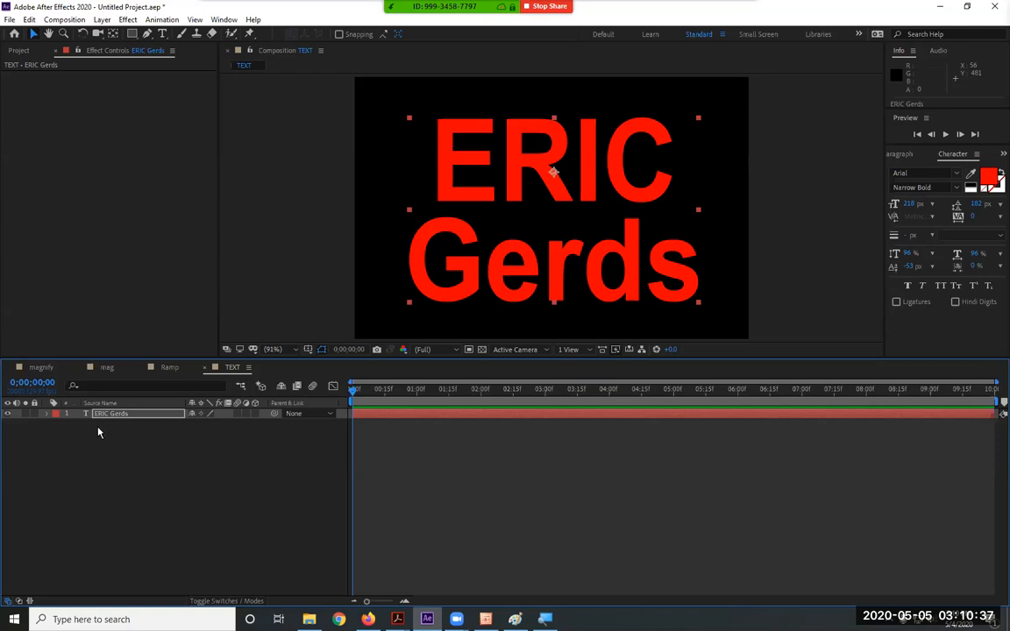
Create a new 720x480 composition named Stage
click(64, 20)
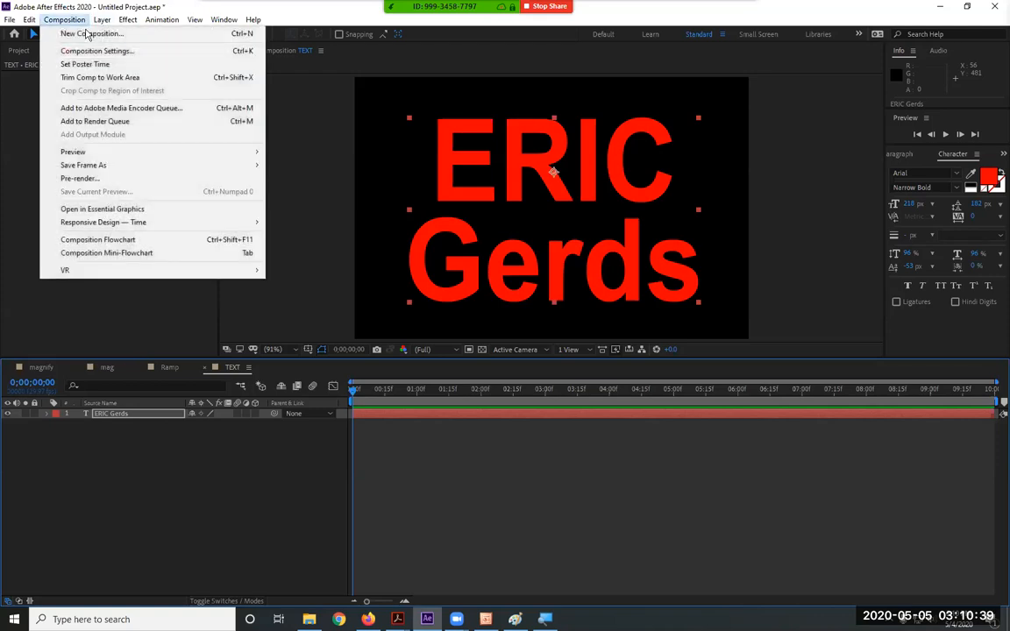
click(87, 33)
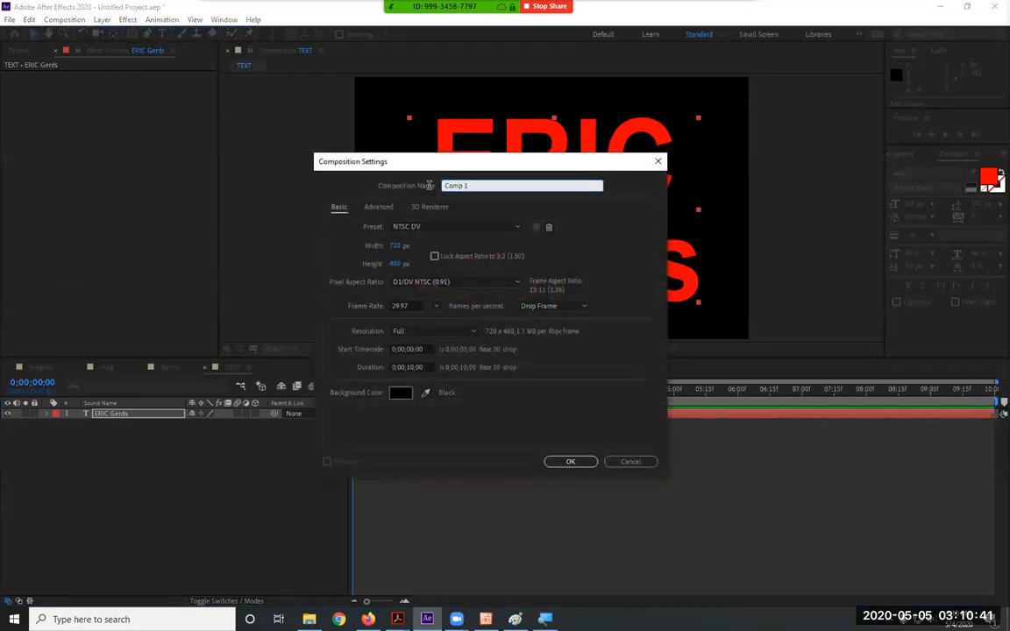
text(Stage)
click(571, 462)
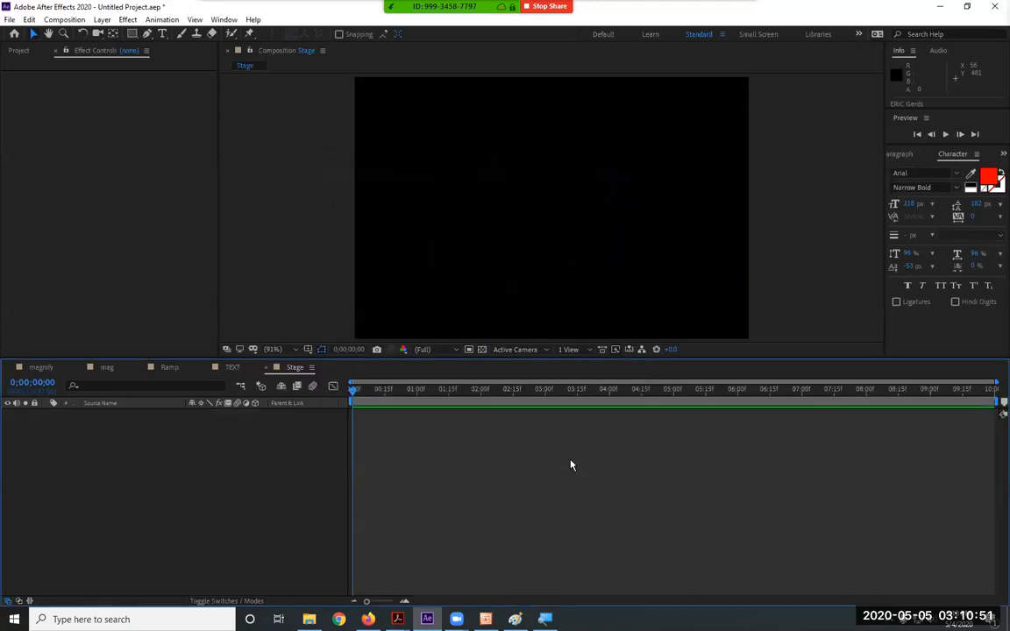
Nest the TEXT composition from the Project panel as a layer in Stage
click(20, 53)
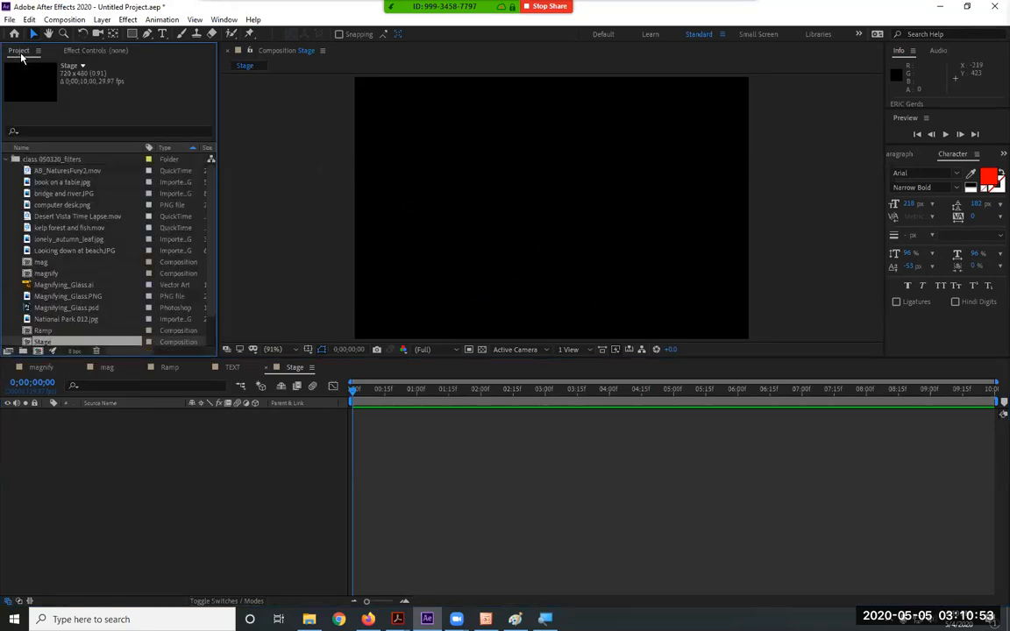
scroll(68, 312, down, 2)
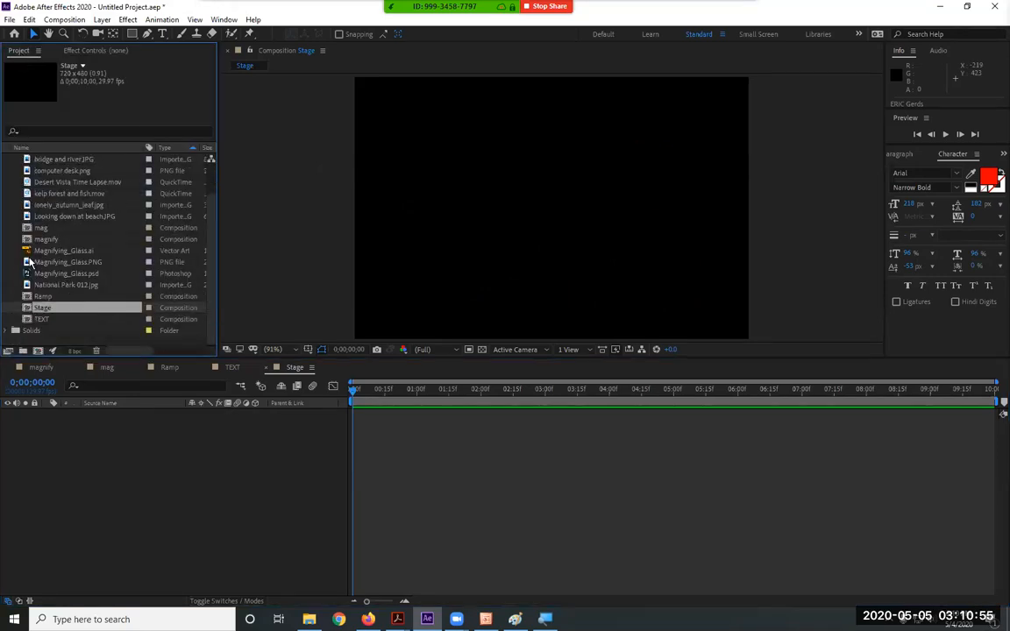
click(41, 320)
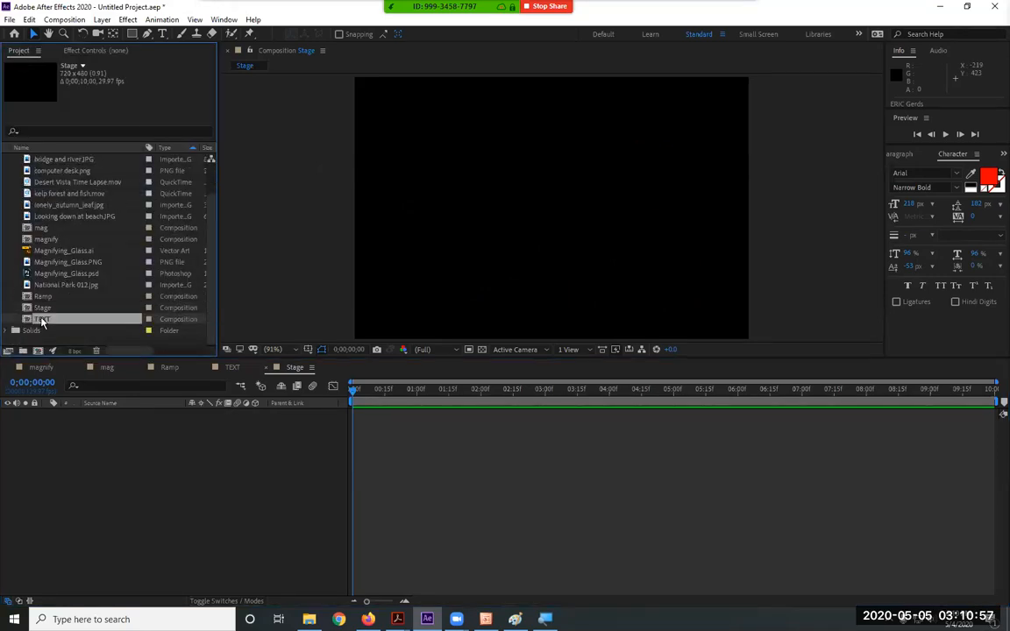
drag(41, 320, 84, 518)
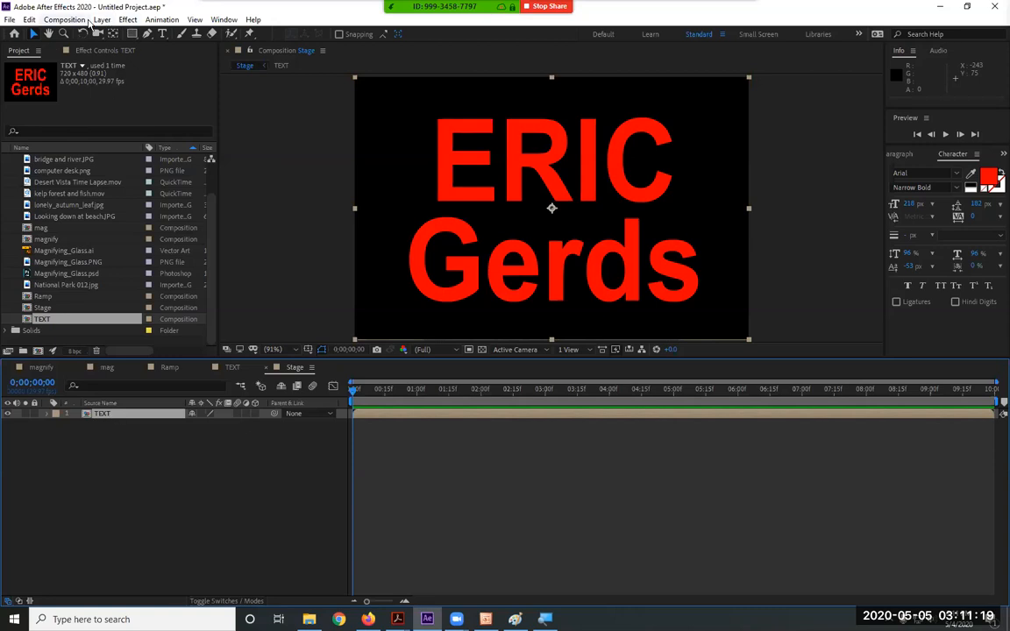
Apply Effect > Simulation > Shatter to the TEXT layer
click(127, 21)
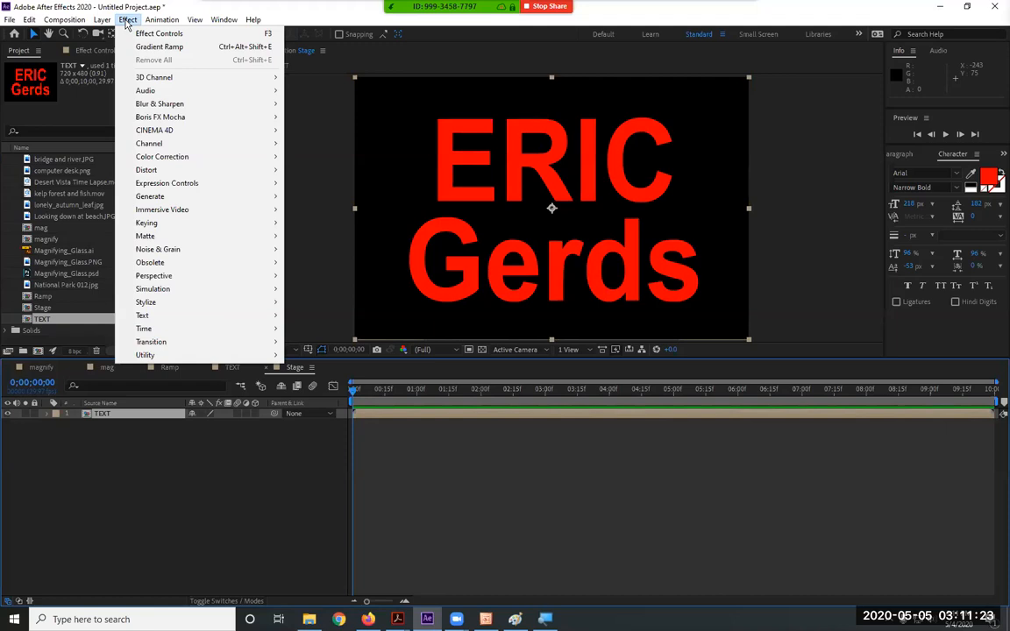
mouse_move(163, 293)
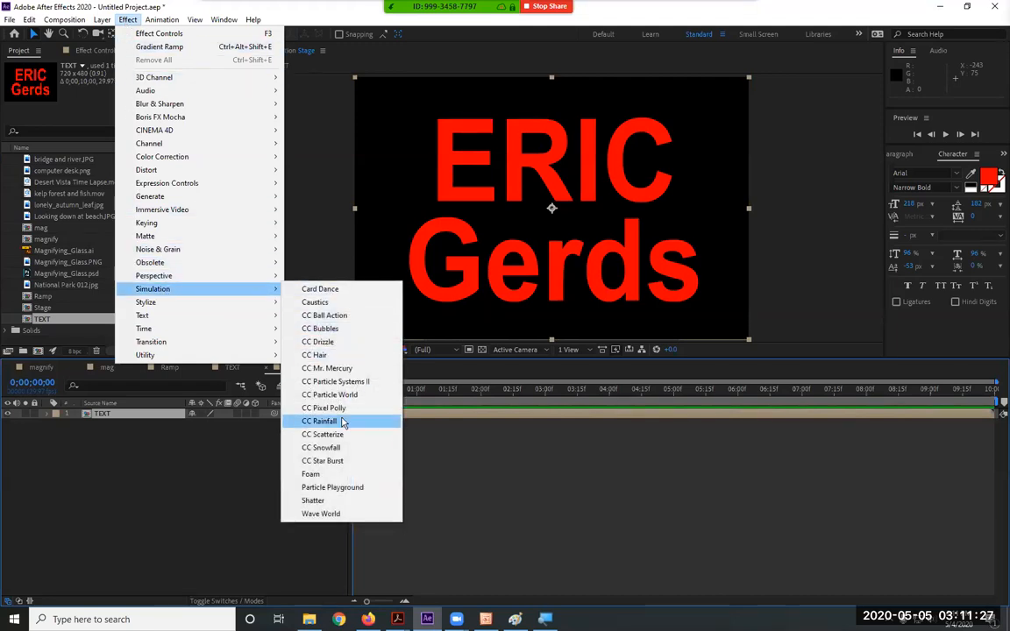
click(322, 501)
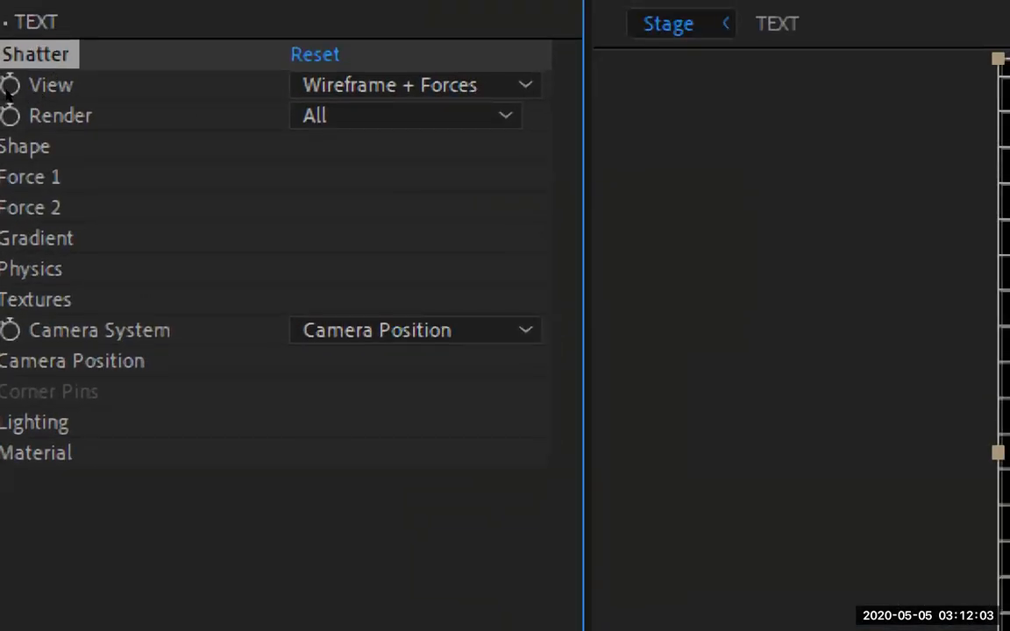
Toggle Shatter's View between Wireframe + Forces and Rendered, ending on Rendered
click(482, 90)
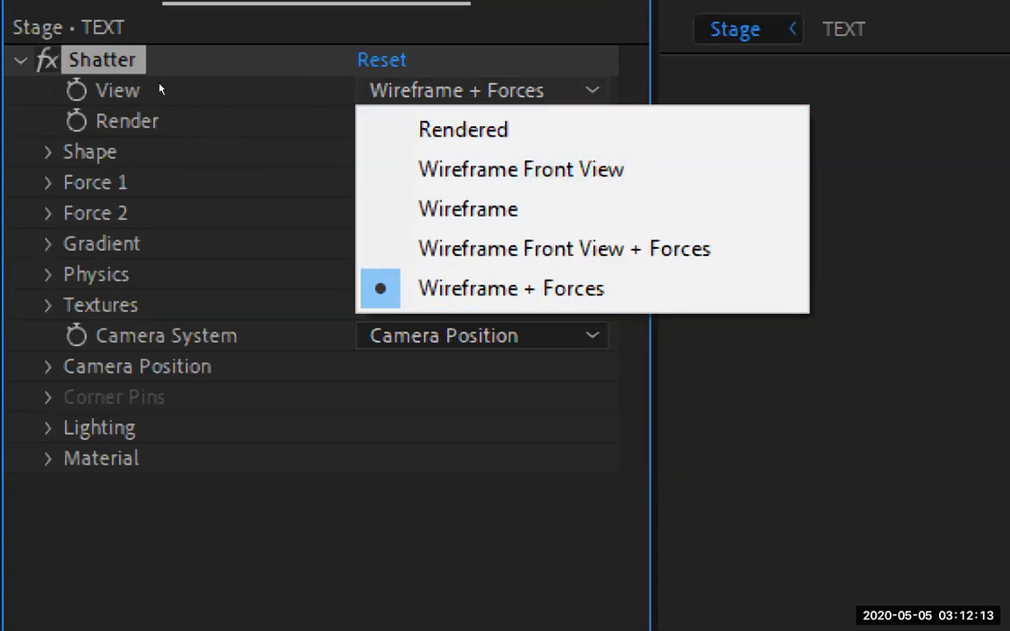
key(Return)
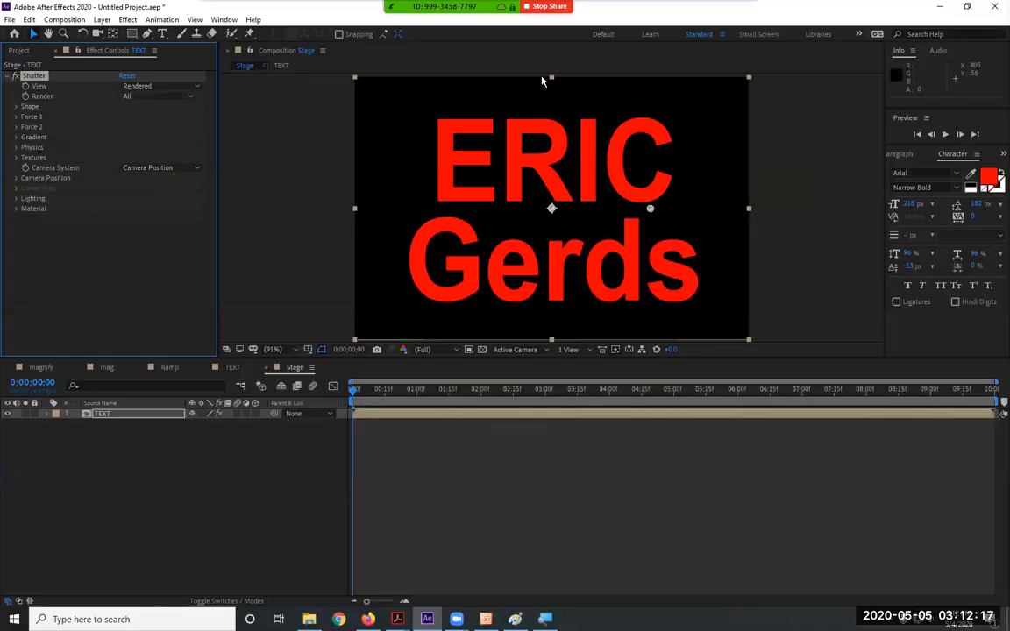
click(156, 85)
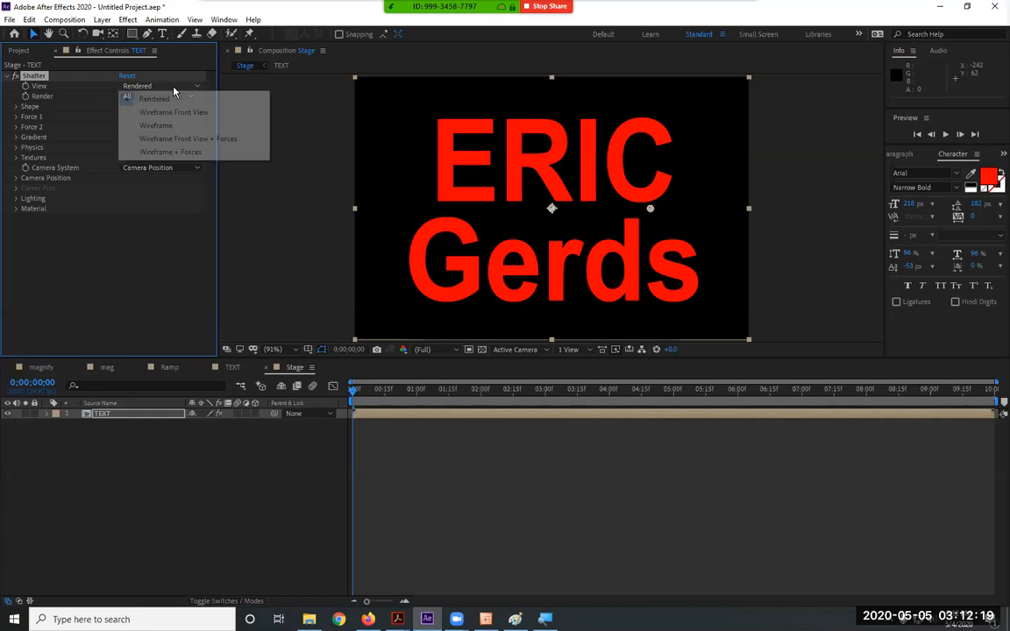
click(178, 153)
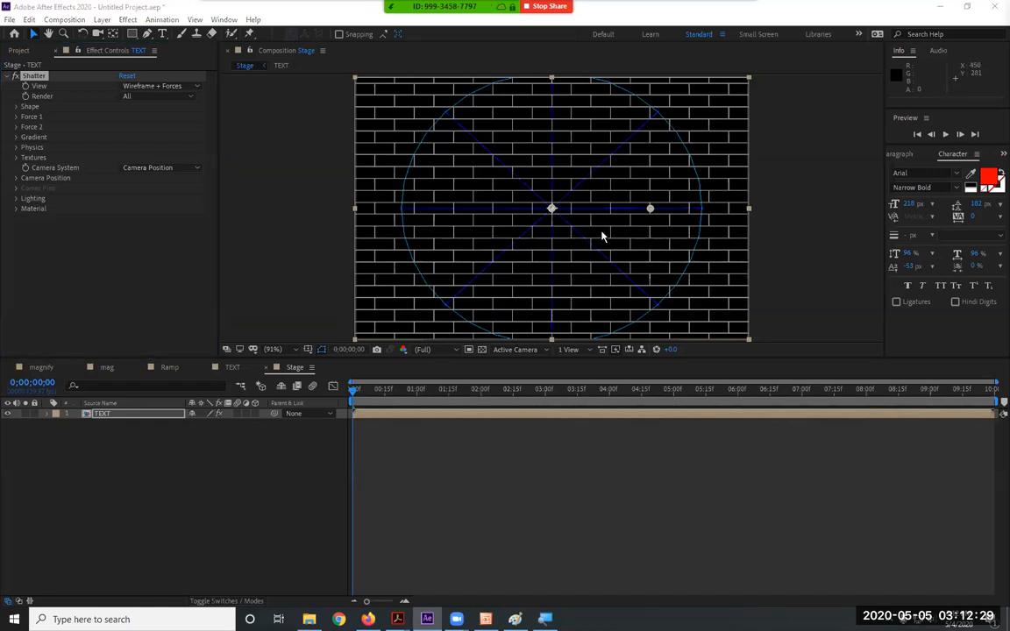
click(154, 86)
click(156, 99)
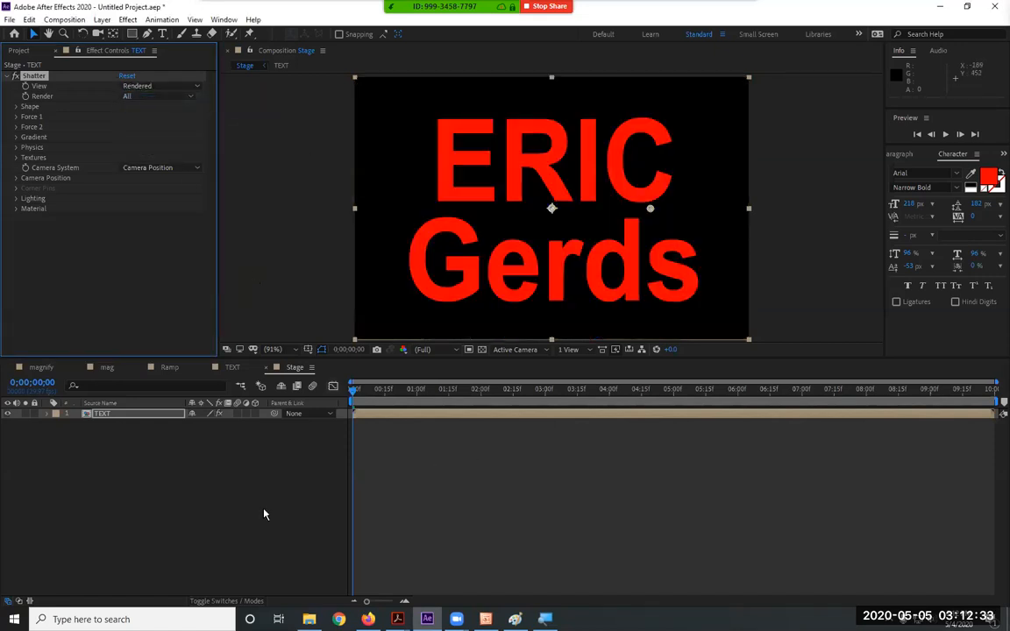
Preview the shatter, end the Stage work area at 0;00;04;22, and scrub back toward the start
key(space)
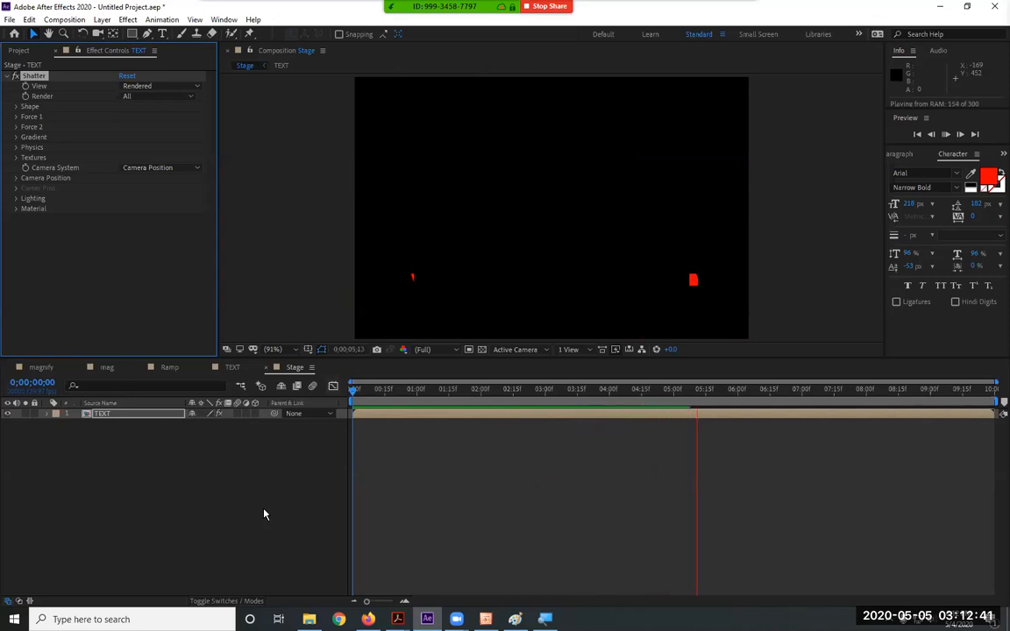
key(space)
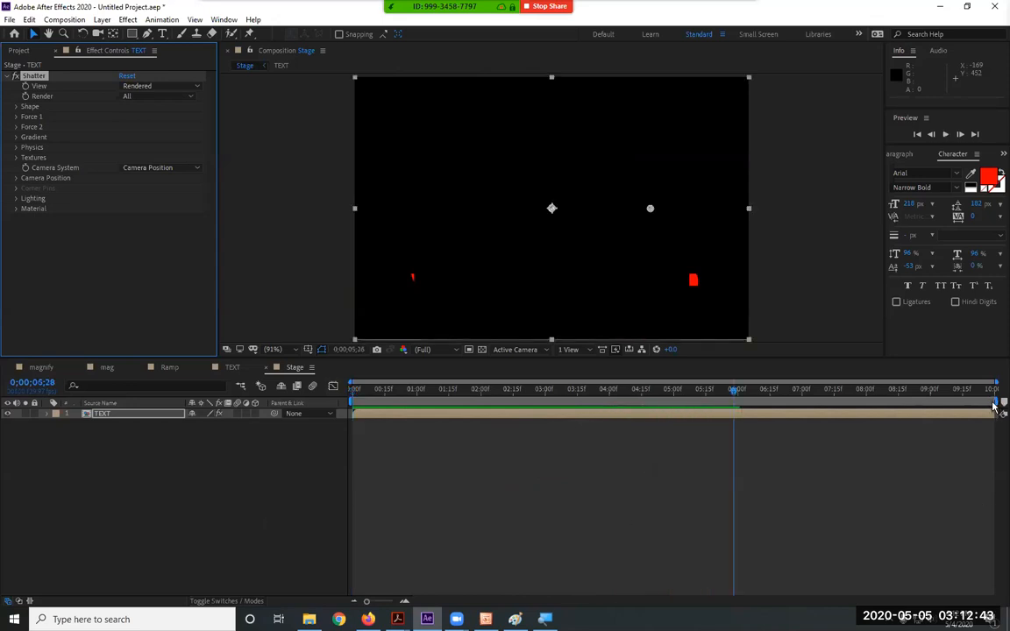
drag(994, 401, 574, 399)
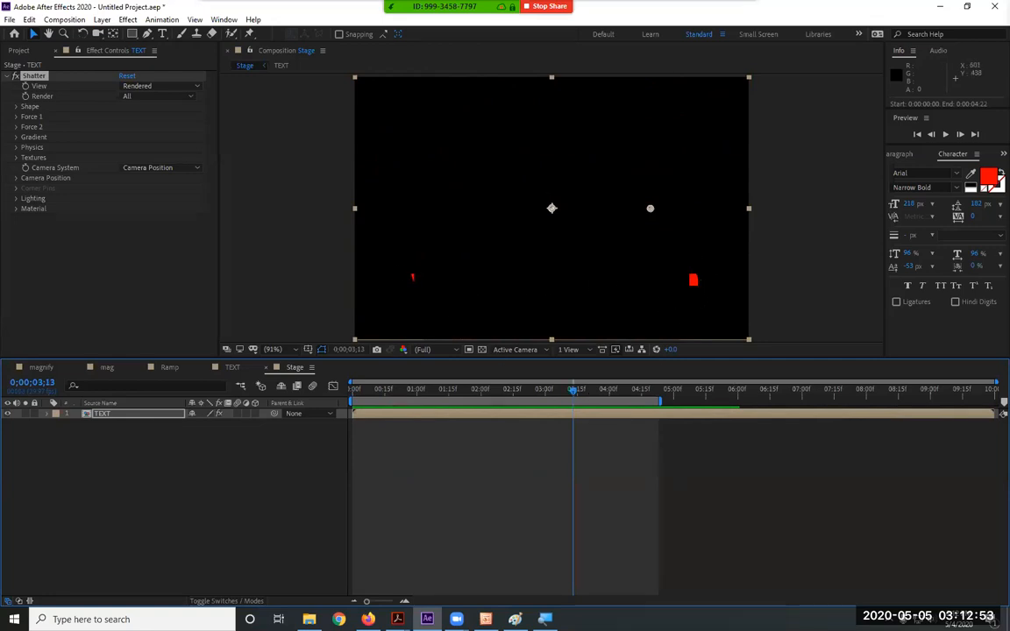
drag(526, 397, 353, 398)
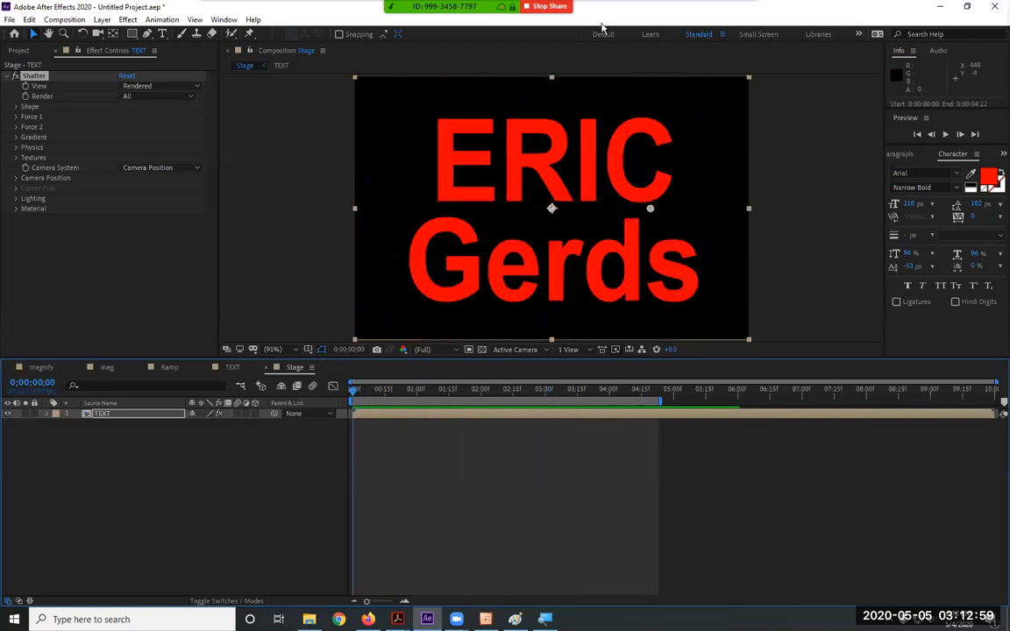
click(229, 367)
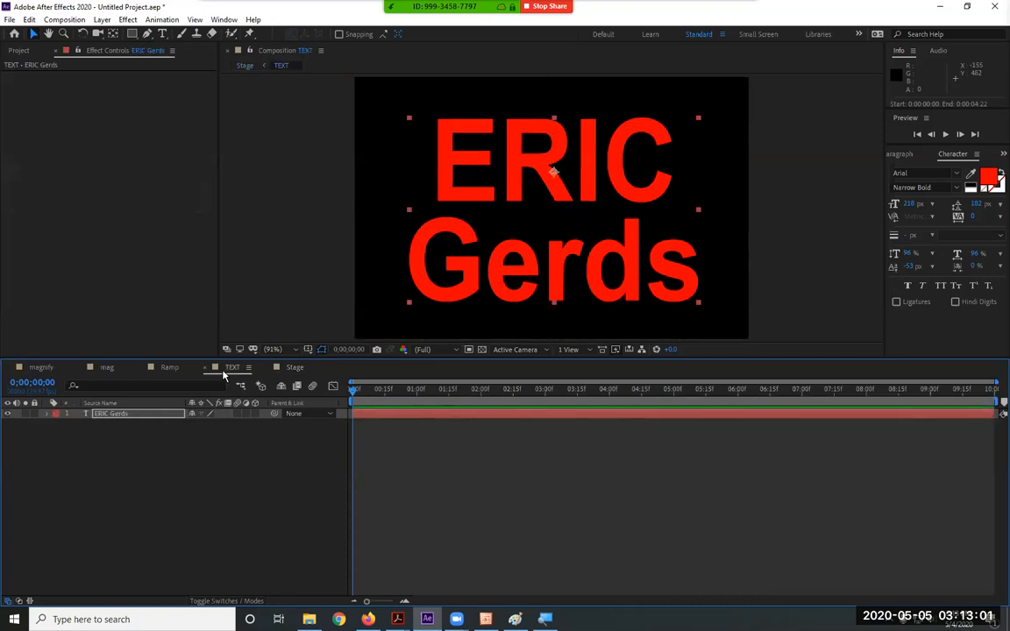
Enlarge the title to 234 px, retype ERIC as 'Eric', and scrub Stage to check the shatter
double_click(142, 413)
drag(906, 209, 920, 207)
drag(640, 166, 516, 165)
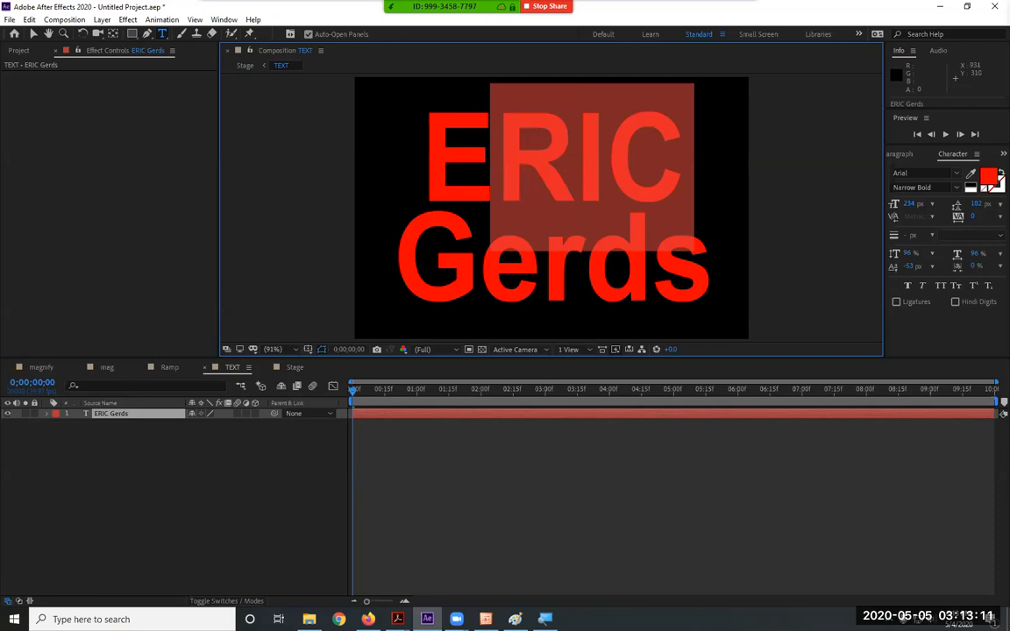
text(ric)
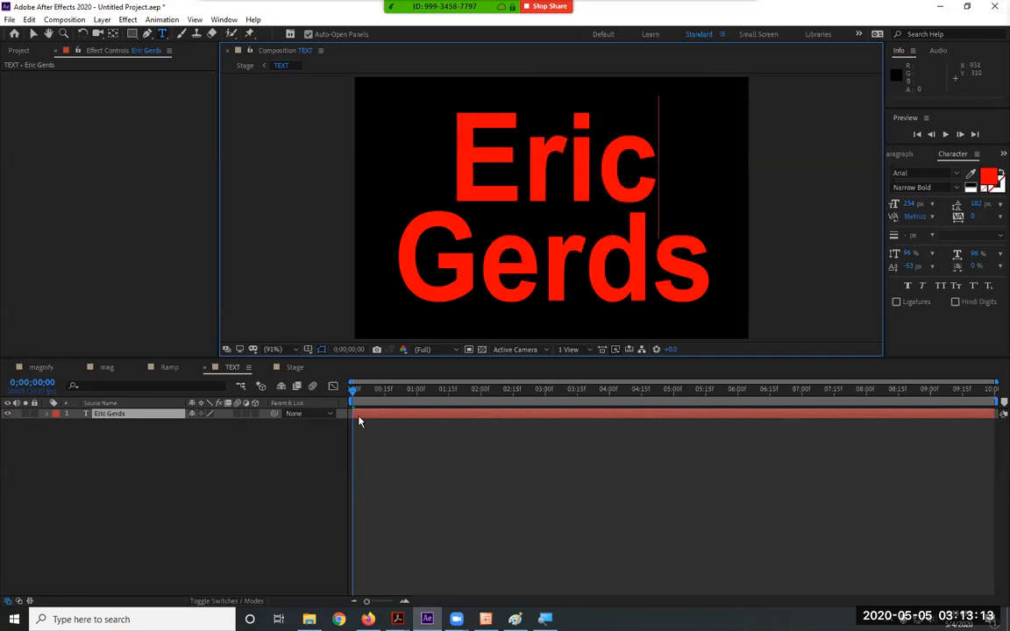
click(294, 368)
drag(390, 397, 344, 405)
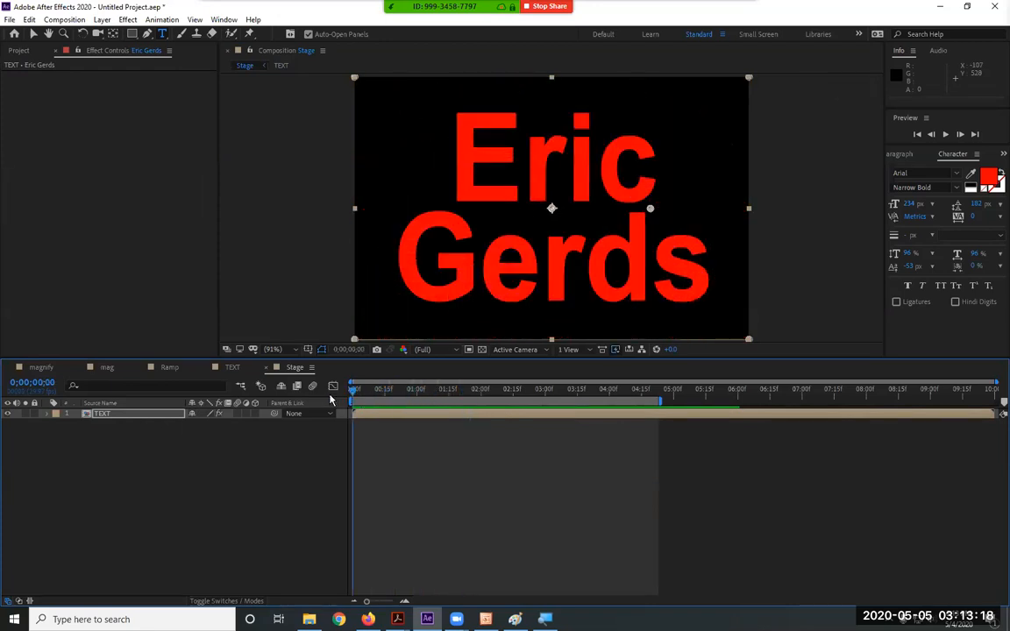
Set the TEXT layer's Shatter view to Wireframe + Forces and scrub to 0;00;02;01
click(145, 414)
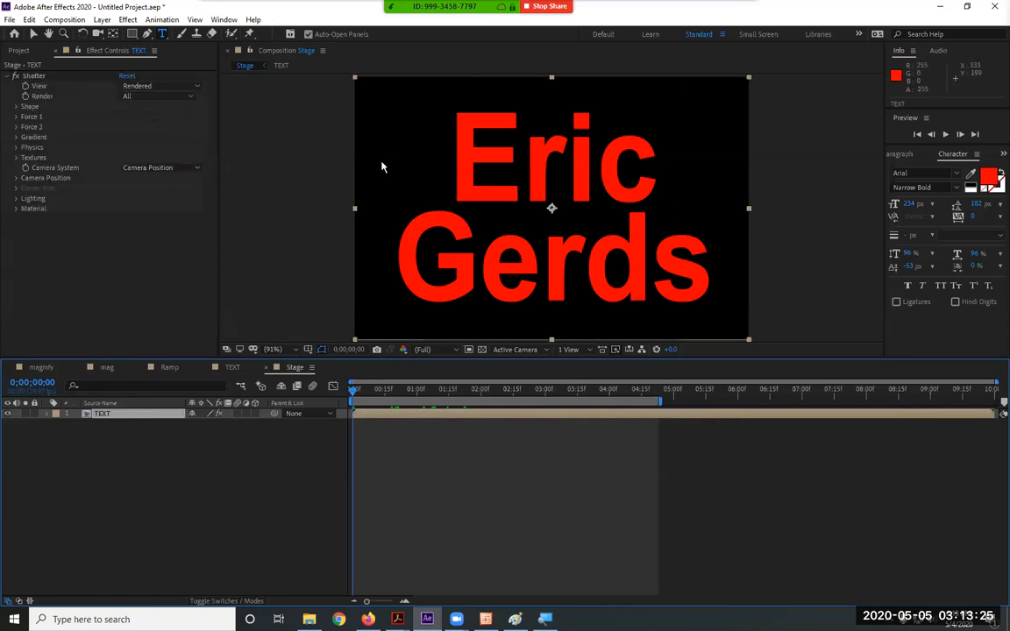
click(32, 33)
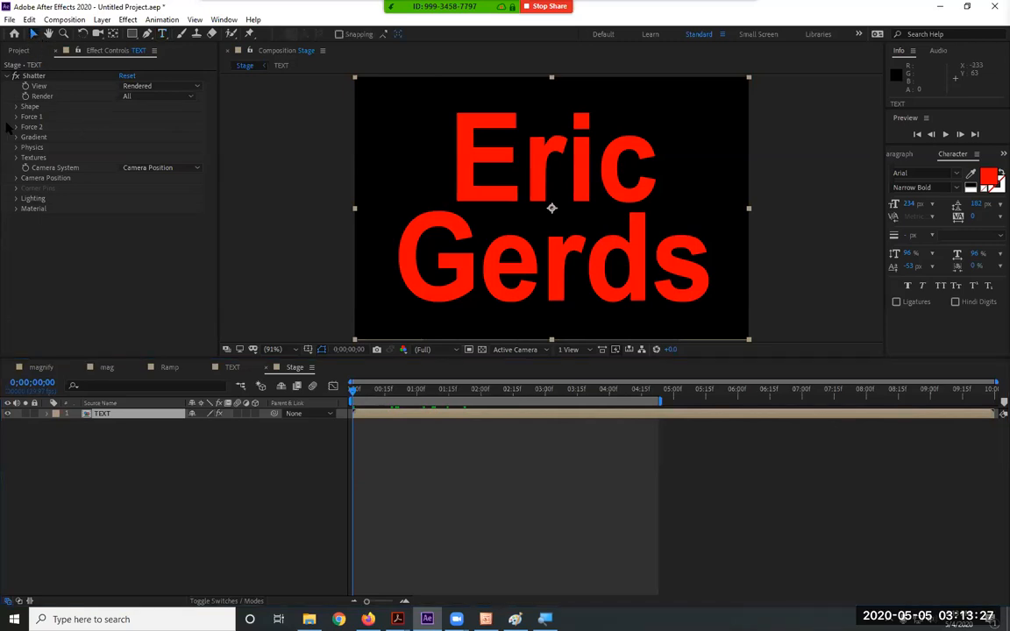
click(149, 86)
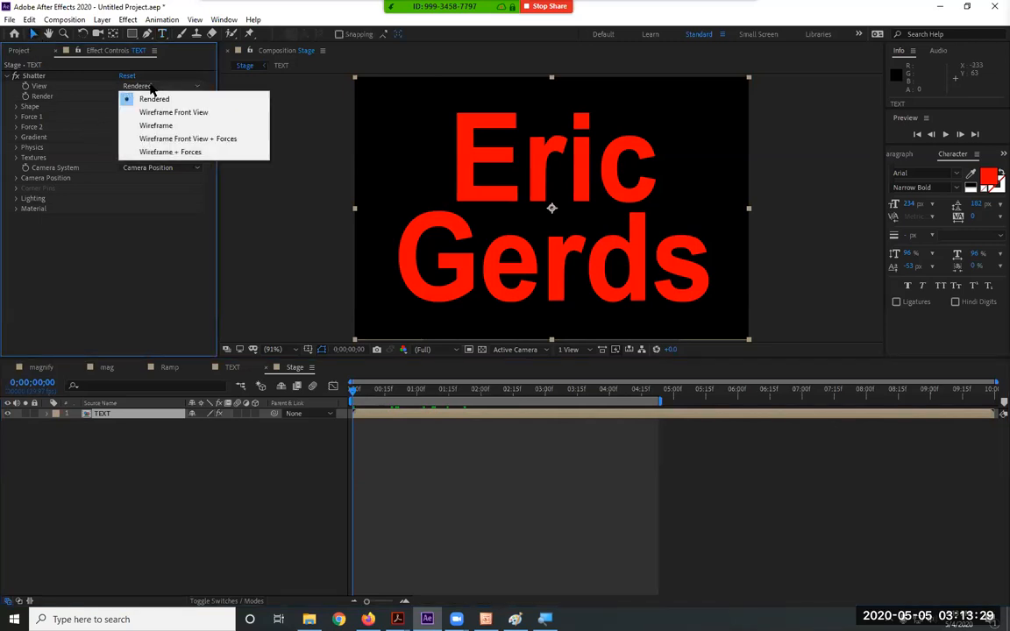
click(225, 156)
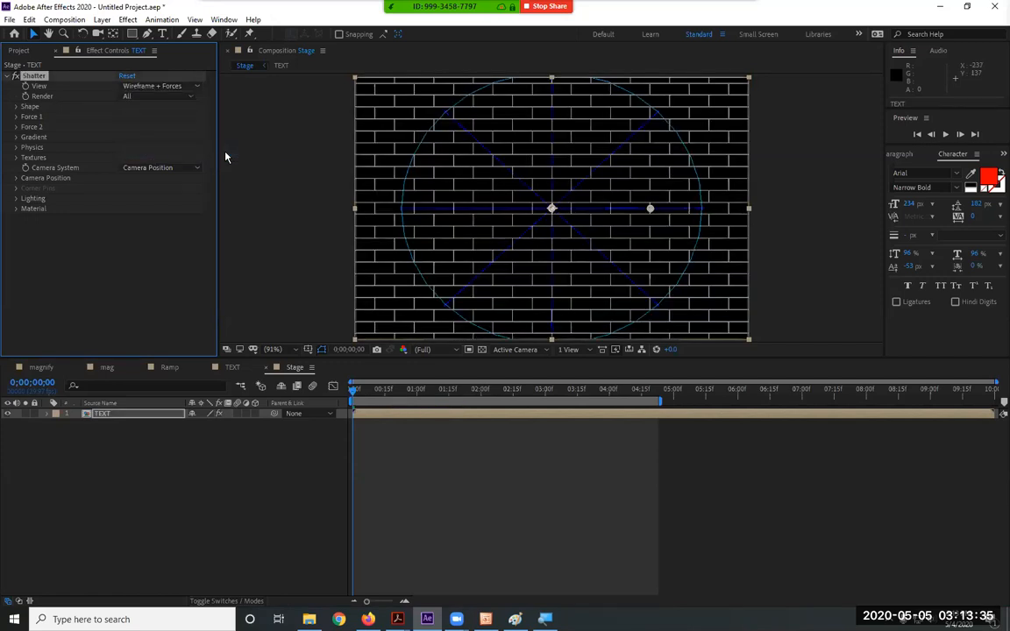
drag(355, 396, 326, 419)
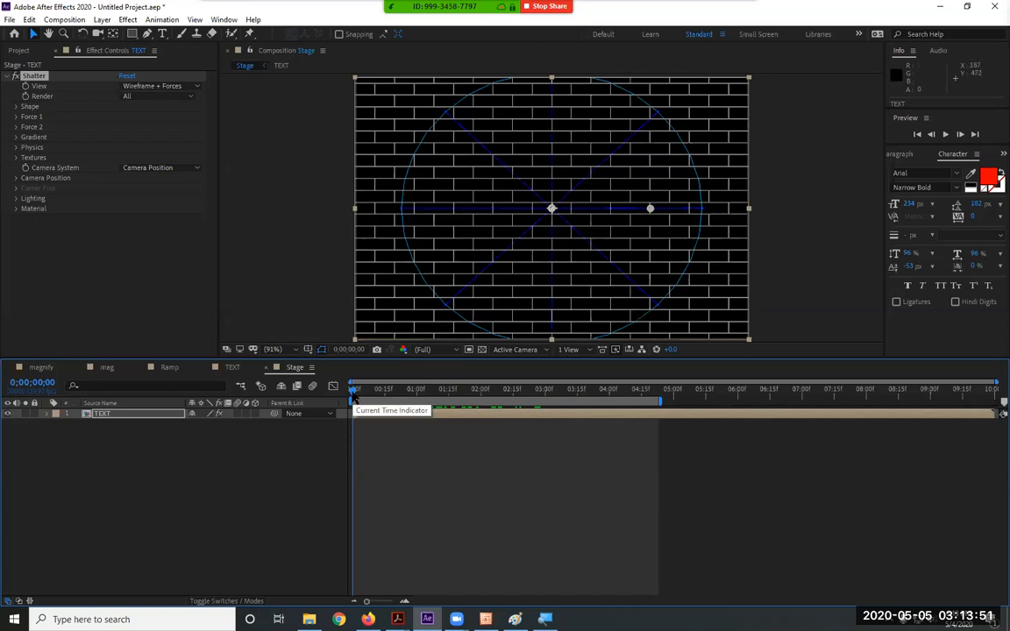
drag(354, 400, 360, 399)
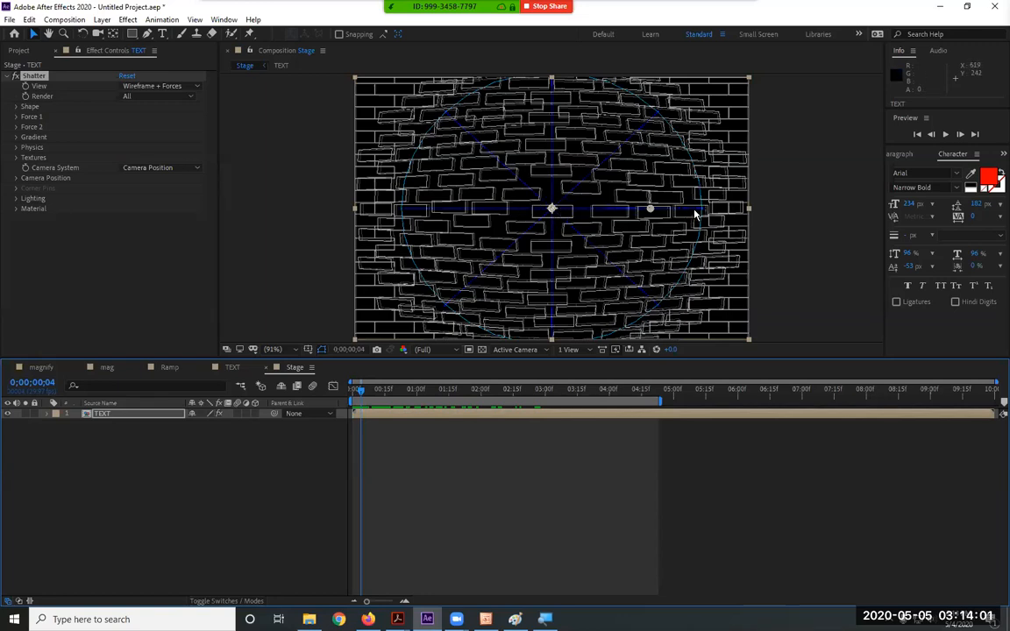
drag(360, 392, 528, 393)
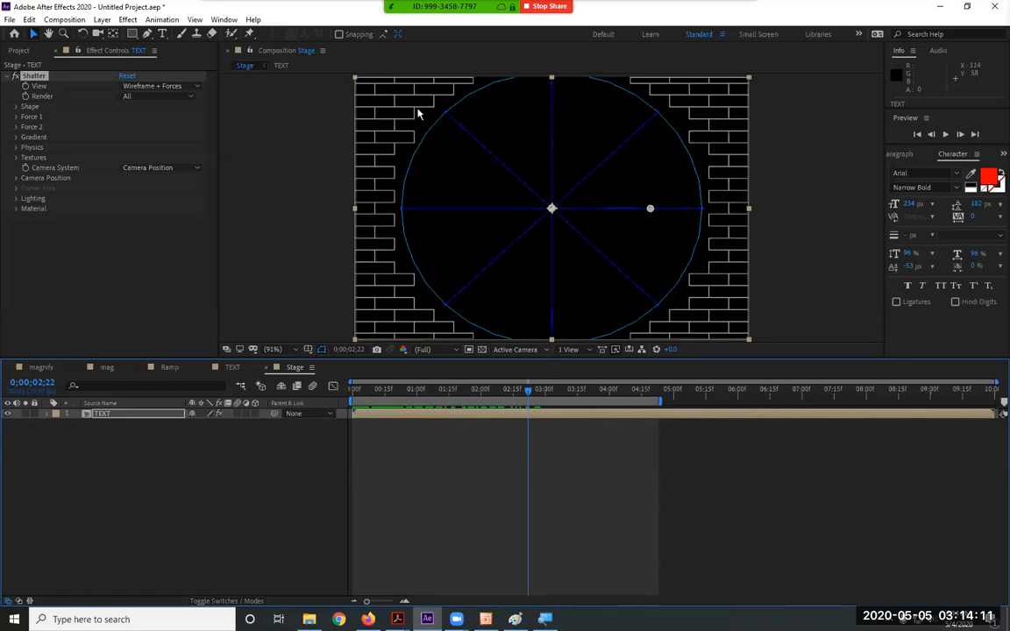
Compare the Rendered view, return to Wireframe + Forces, and preview from 0;00;00;00
click(165, 87)
click(166, 101)
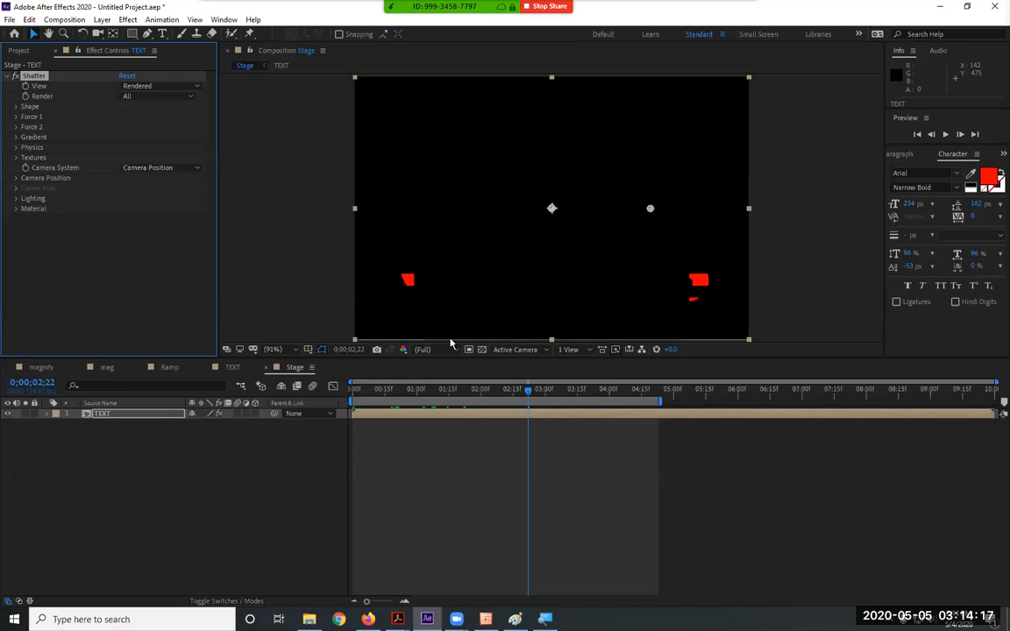
click(168, 86)
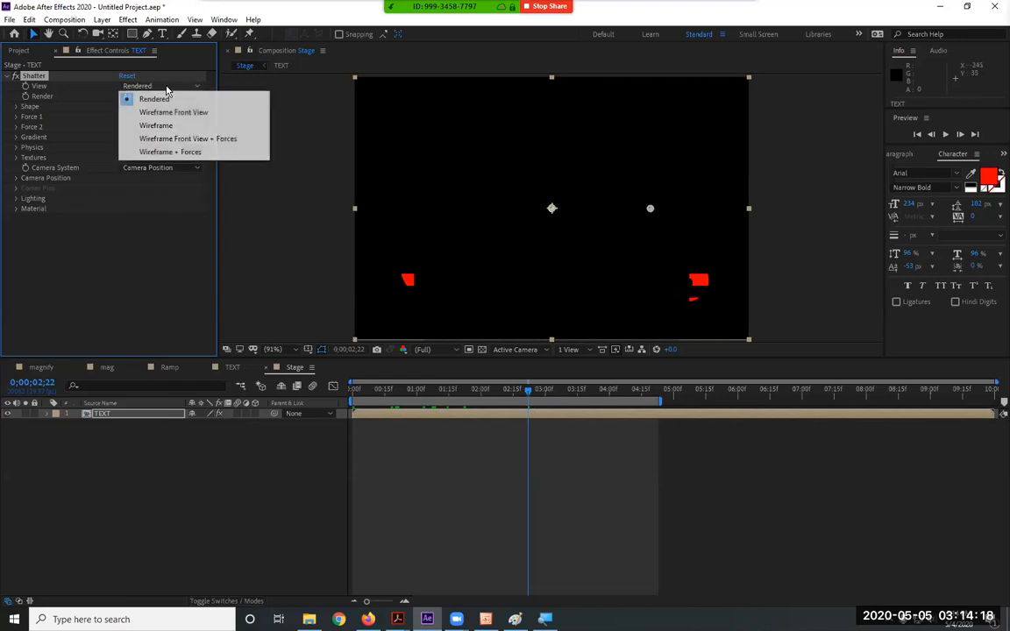
click(182, 152)
drag(413, 392, 329, 396)
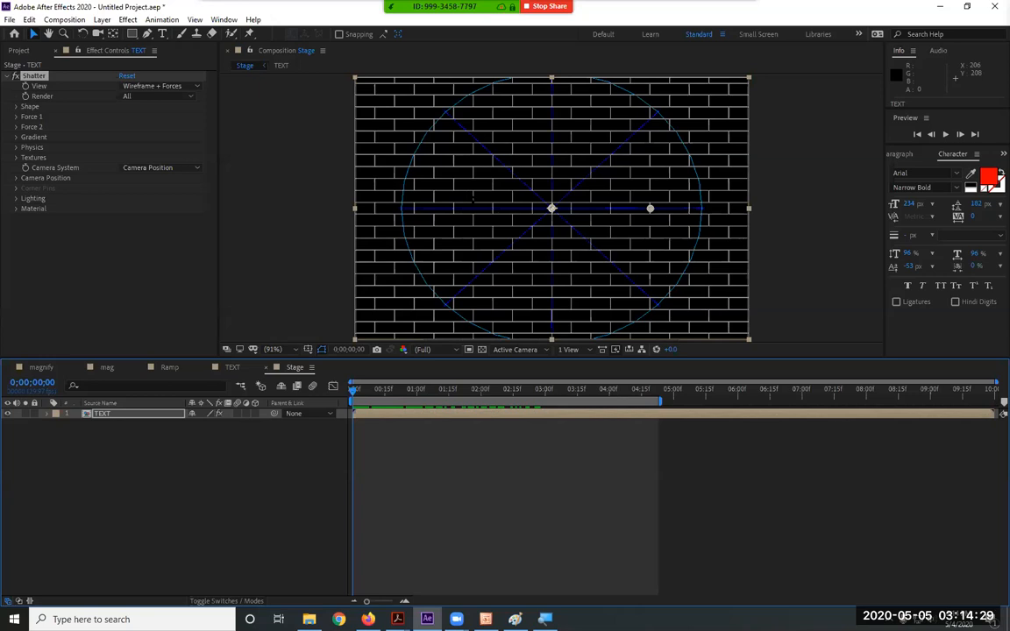
click(157, 86)
click(162, 152)
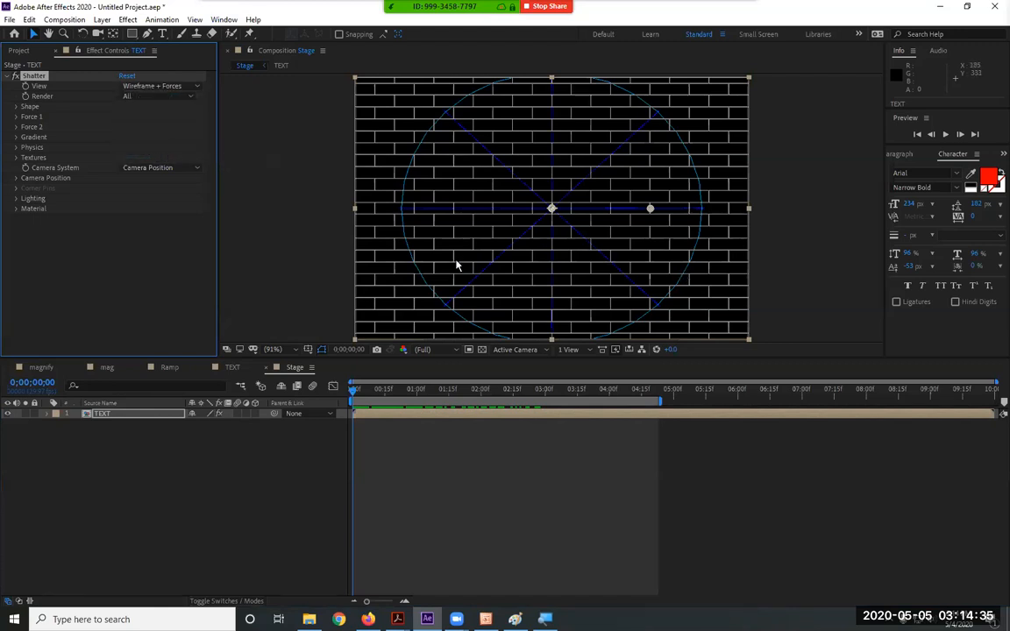
key(space)
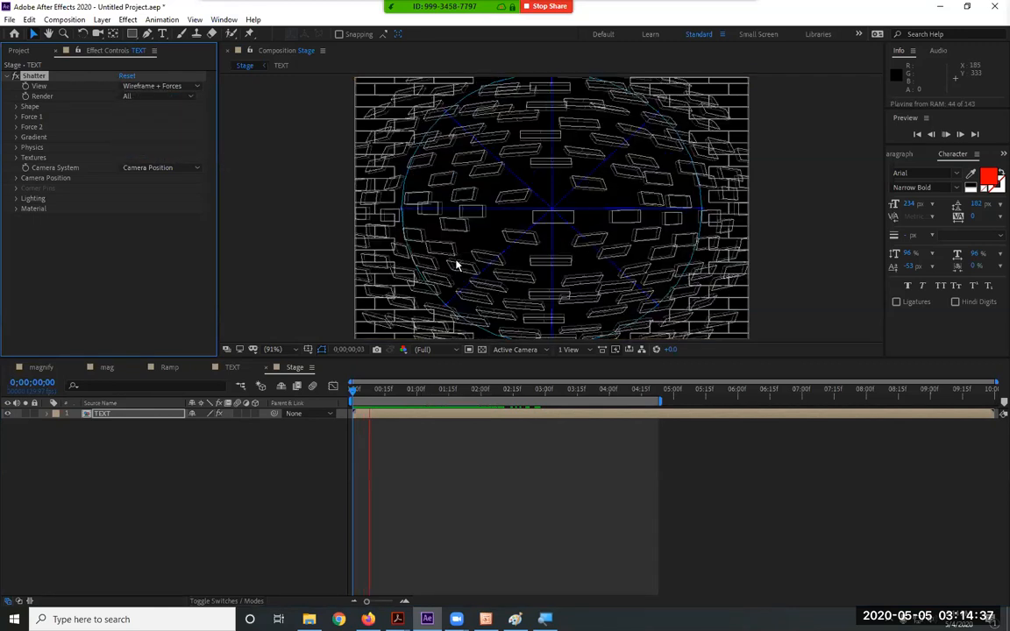
key(space)
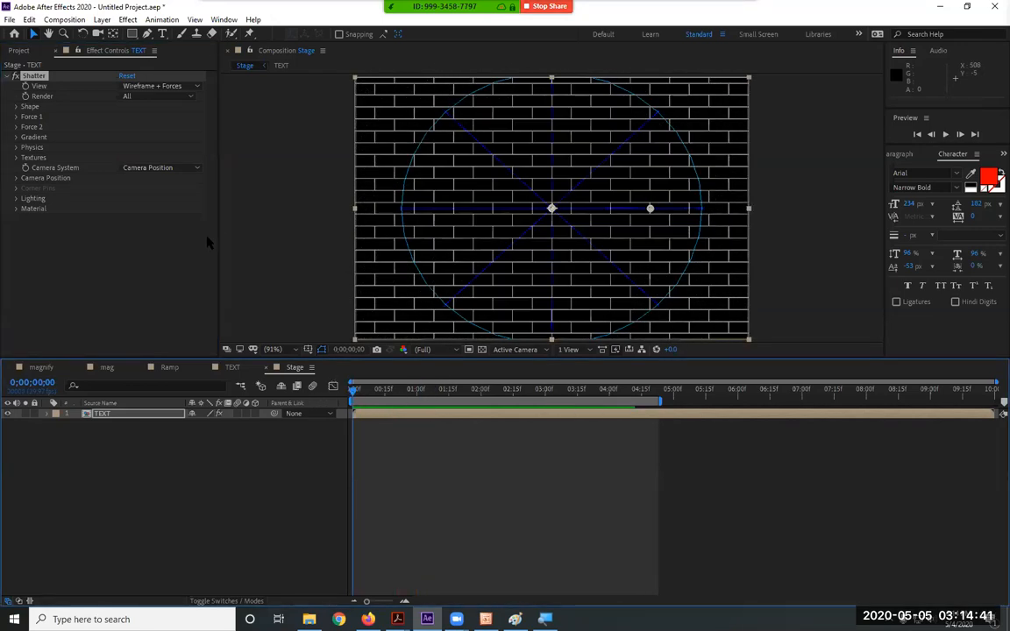
Expand Shatter's Shape settings and try the Carpenter's Wheel, Chevrons, Crescents and Eggs patterns
click(129, 249)
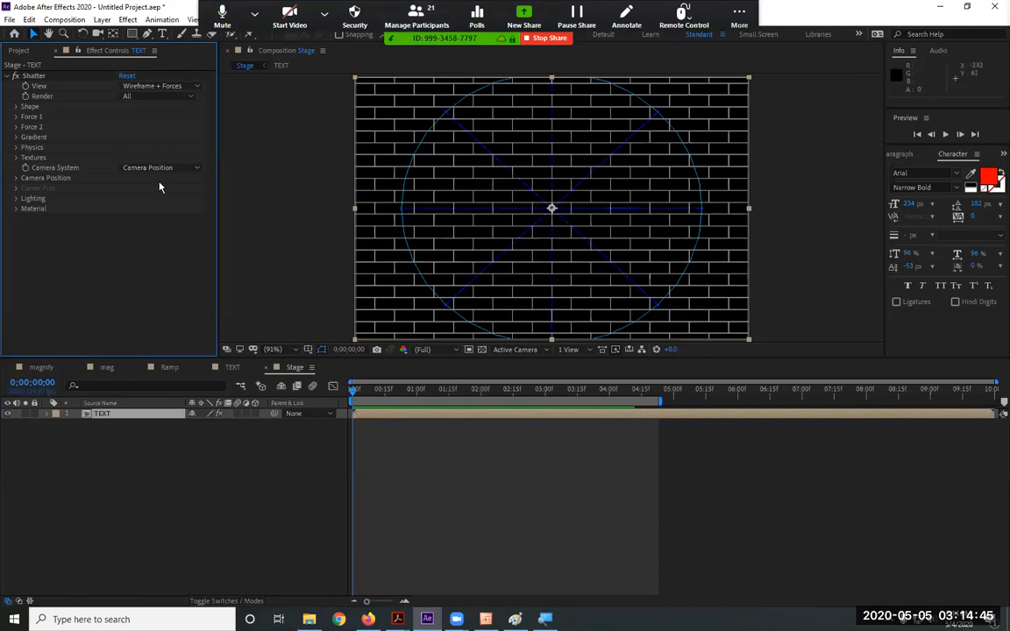
click(160, 98)
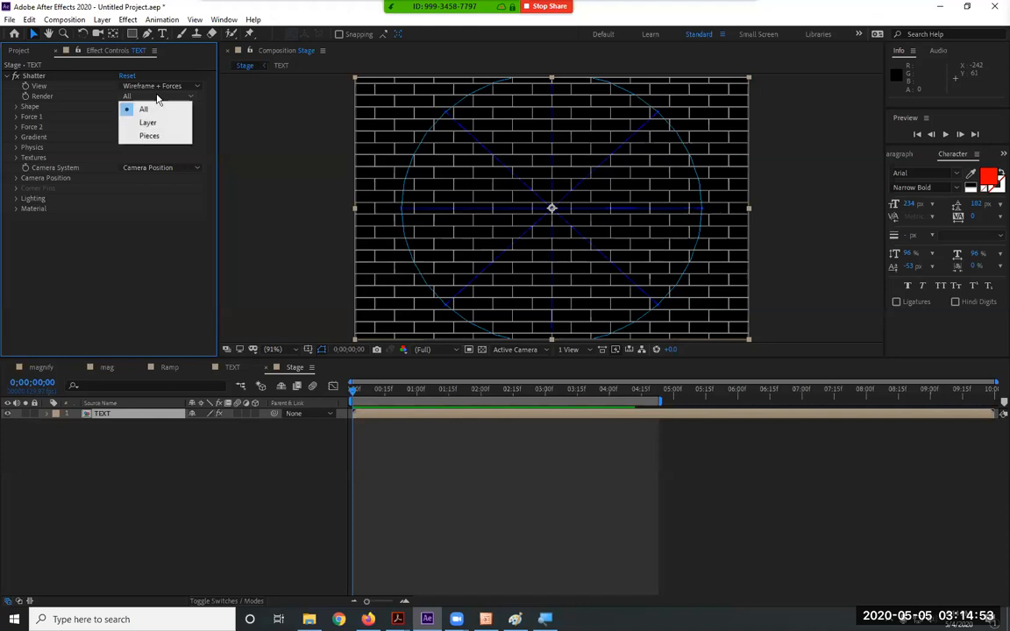
click(52, 91)
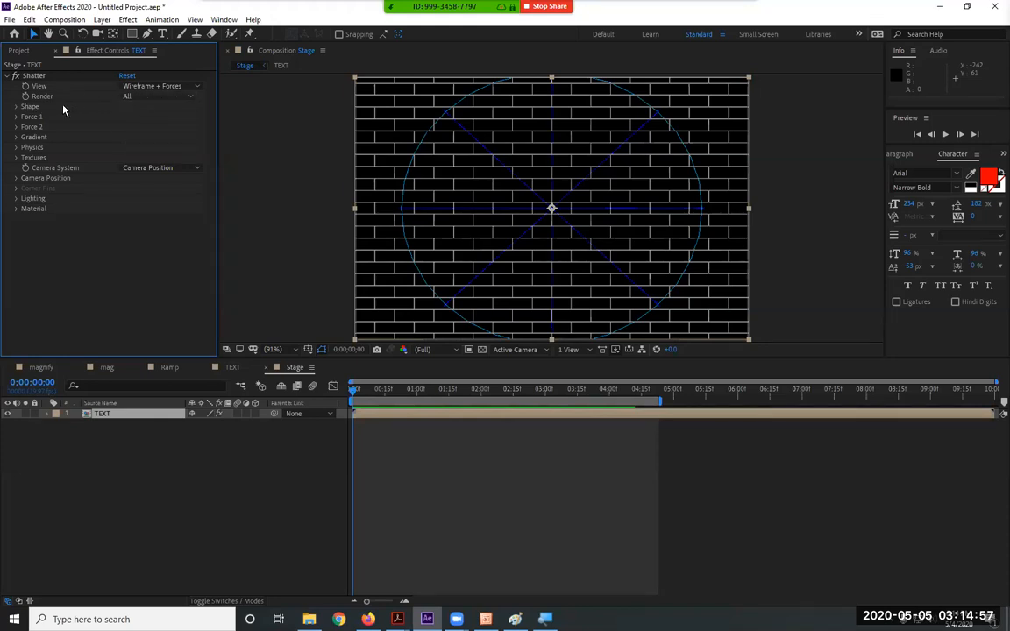
click(16, 107)
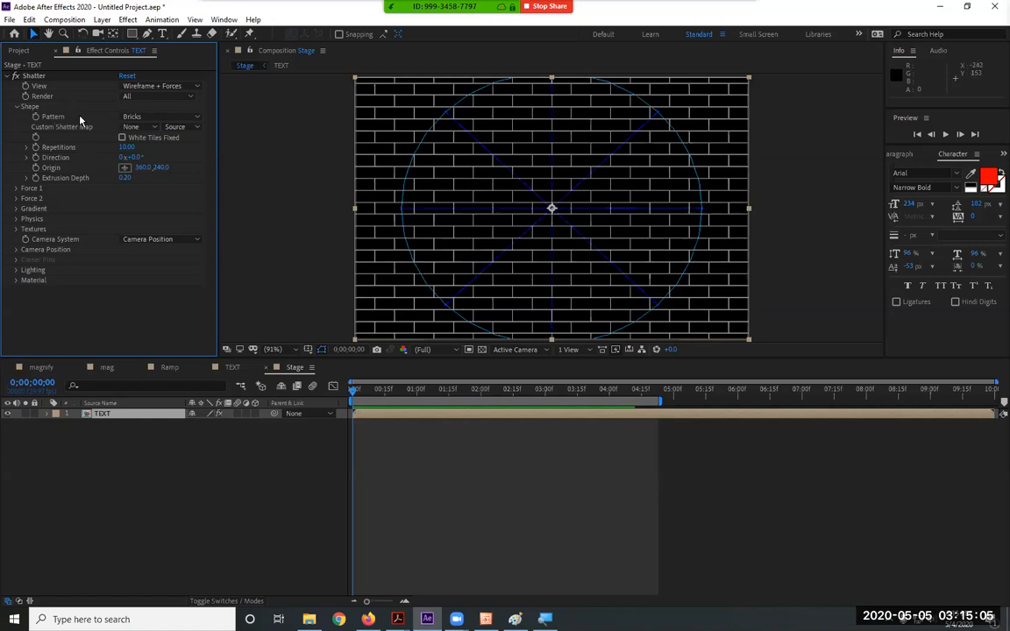
click(153, 117)
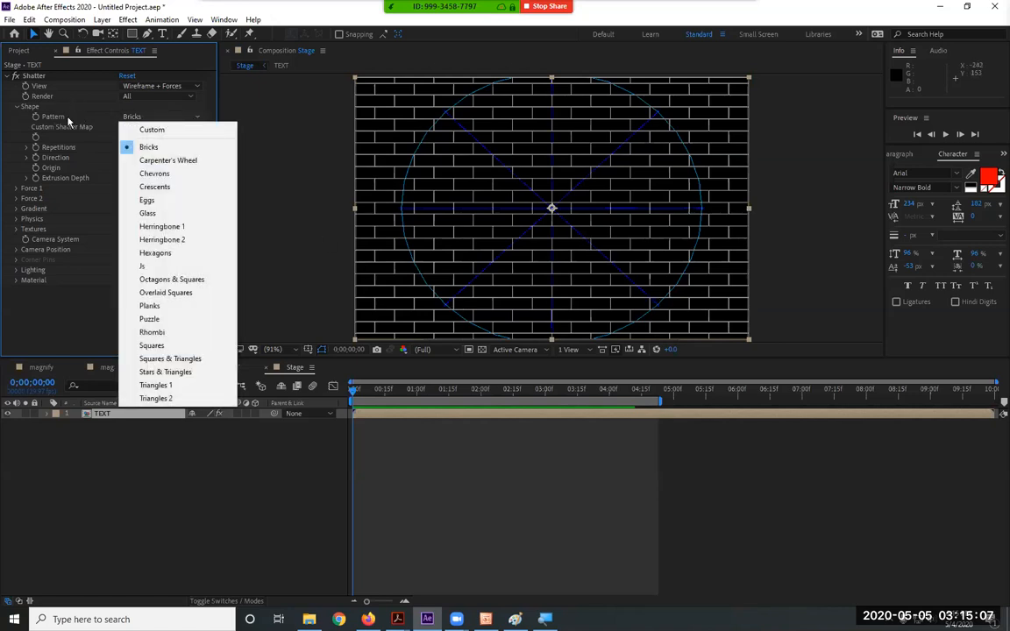
click(188, 164)
click(175, 118)
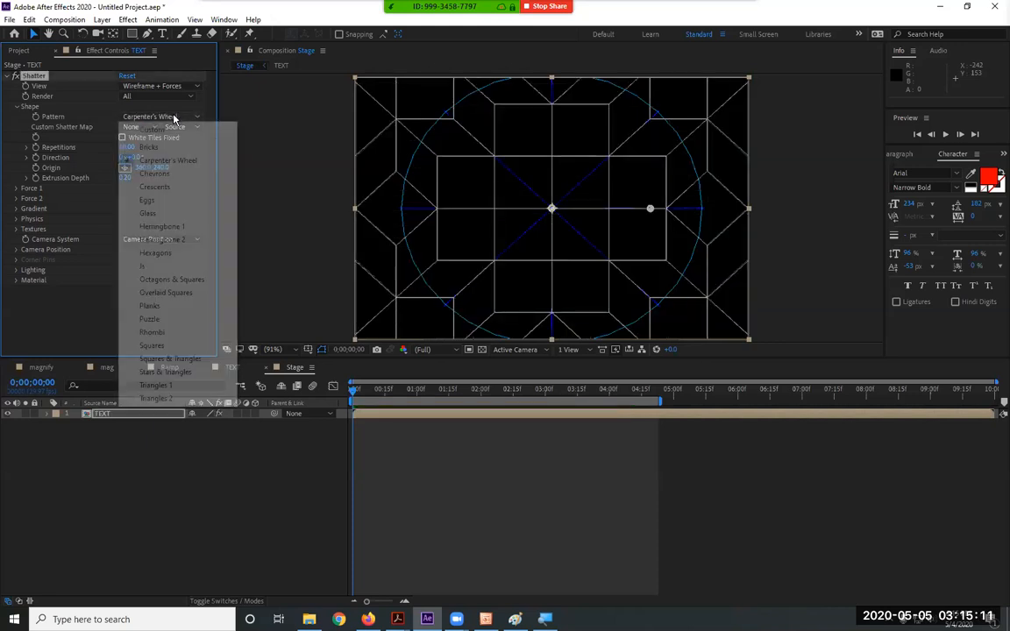
click(164, 173)
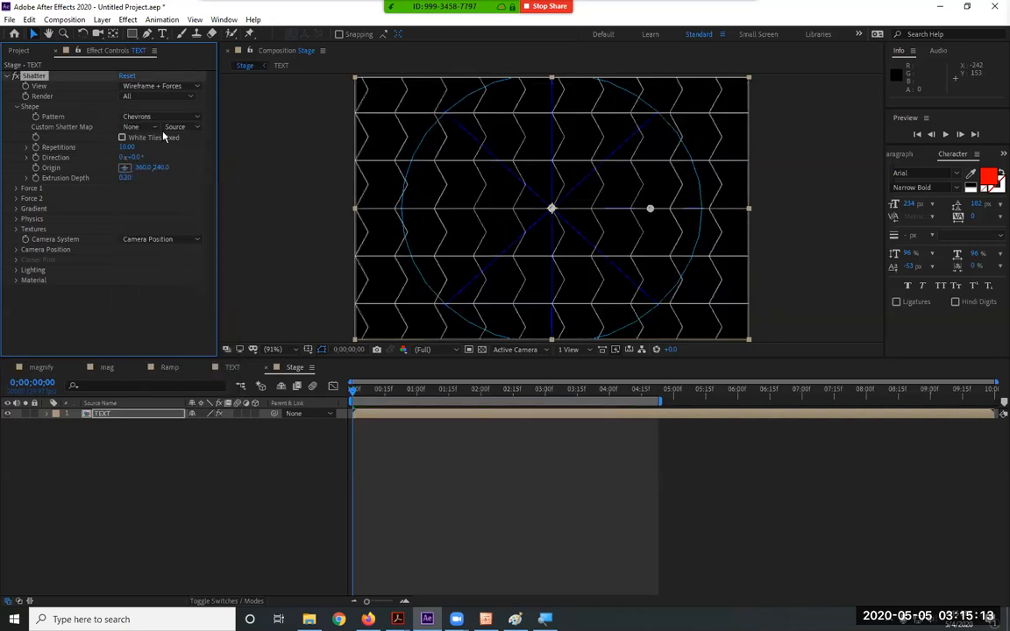
click(162, 117)
click(163, 189)
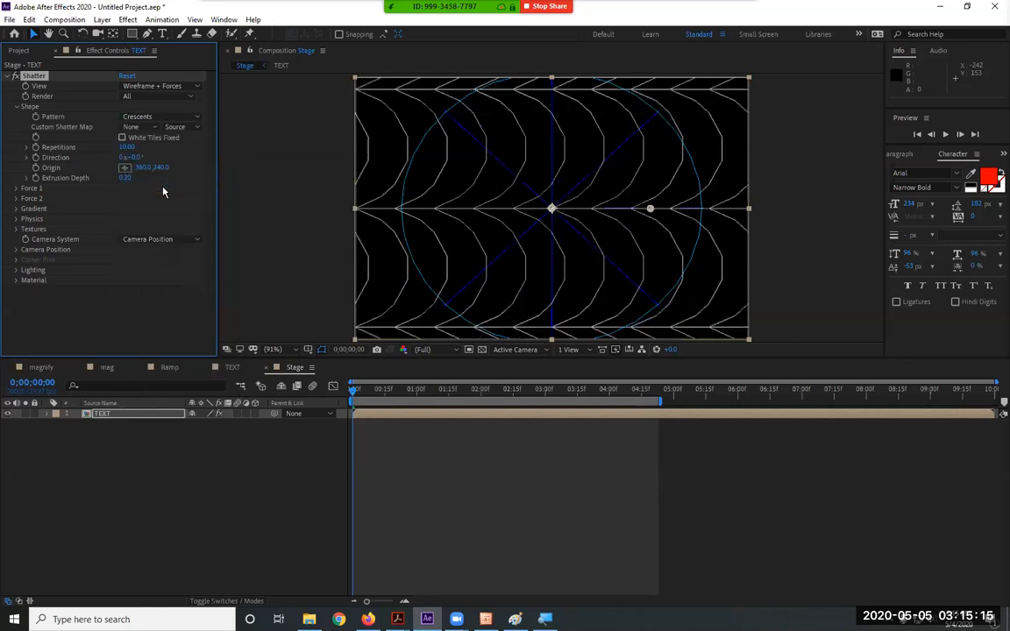
click(159, 117)
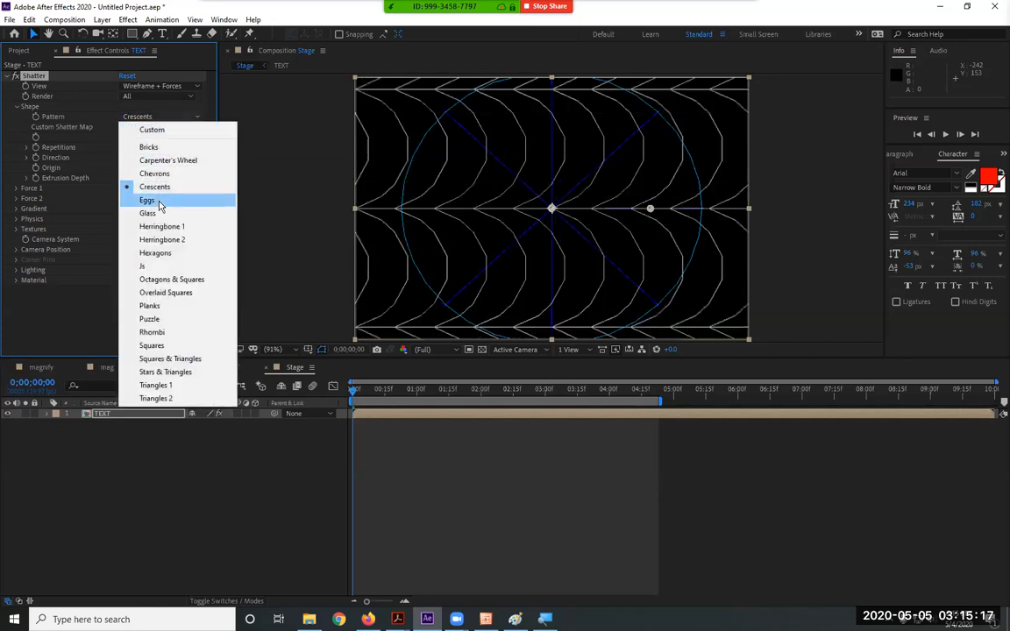
click(160, 202)
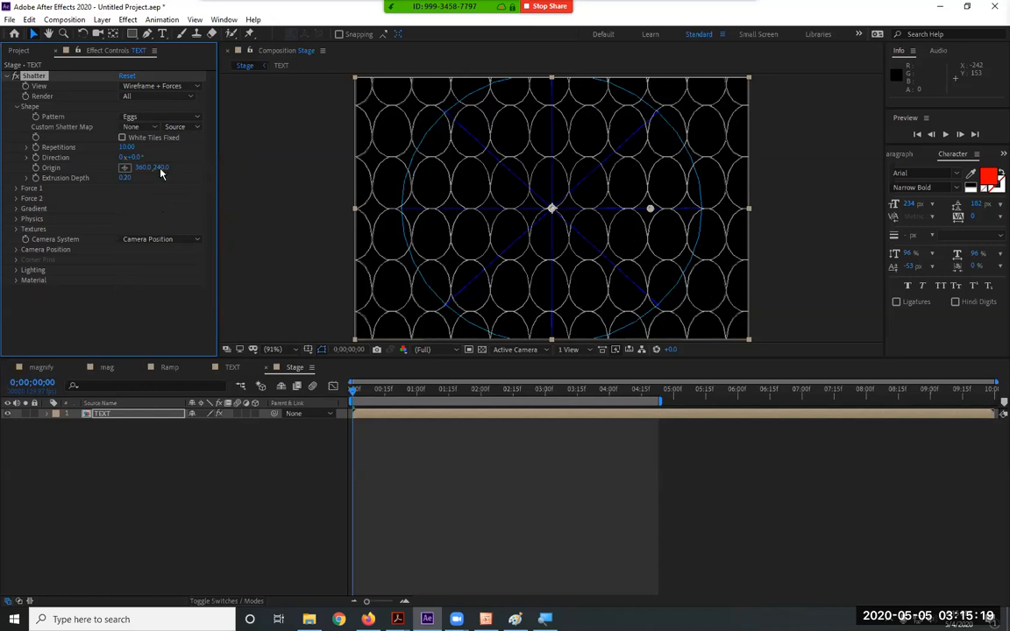
Try the Glass, Herringbone 2 and Js patterns, settling on Puzzle
click(159, 118)
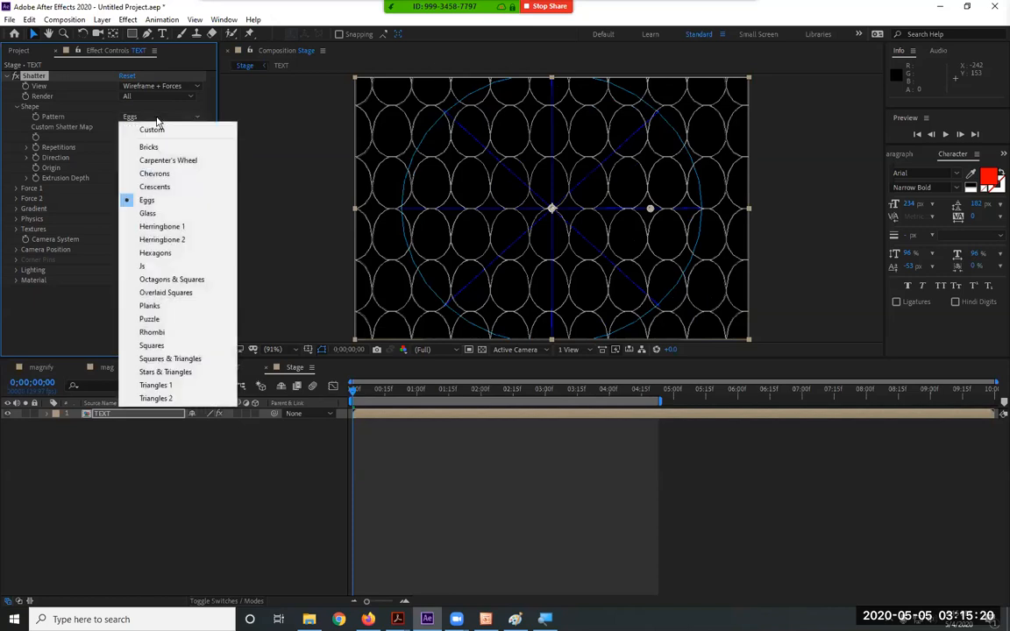
click(164, 215)
click(163, 117)
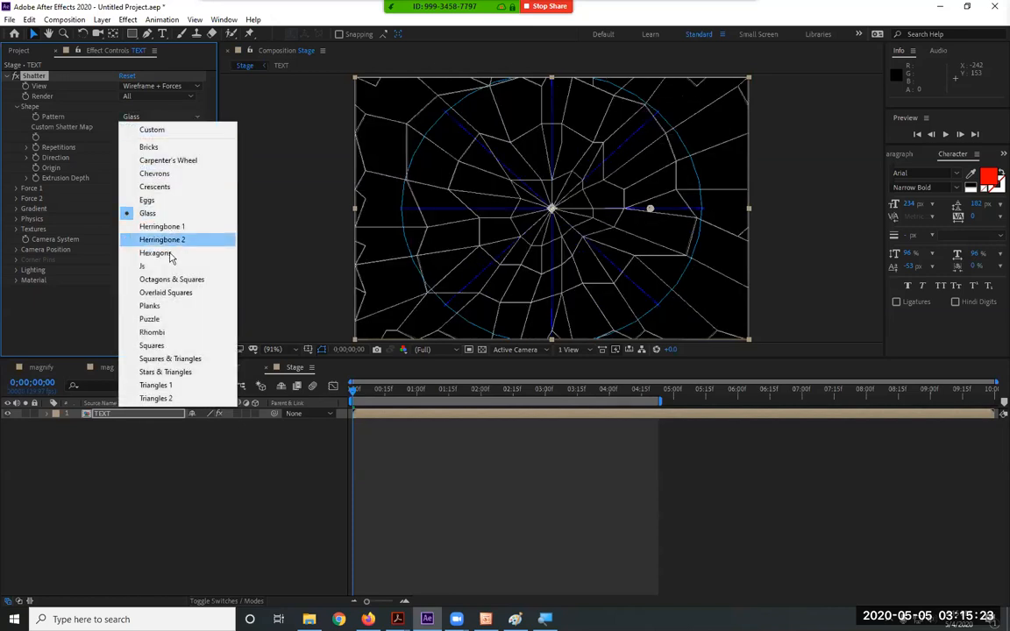
click(178, 239)
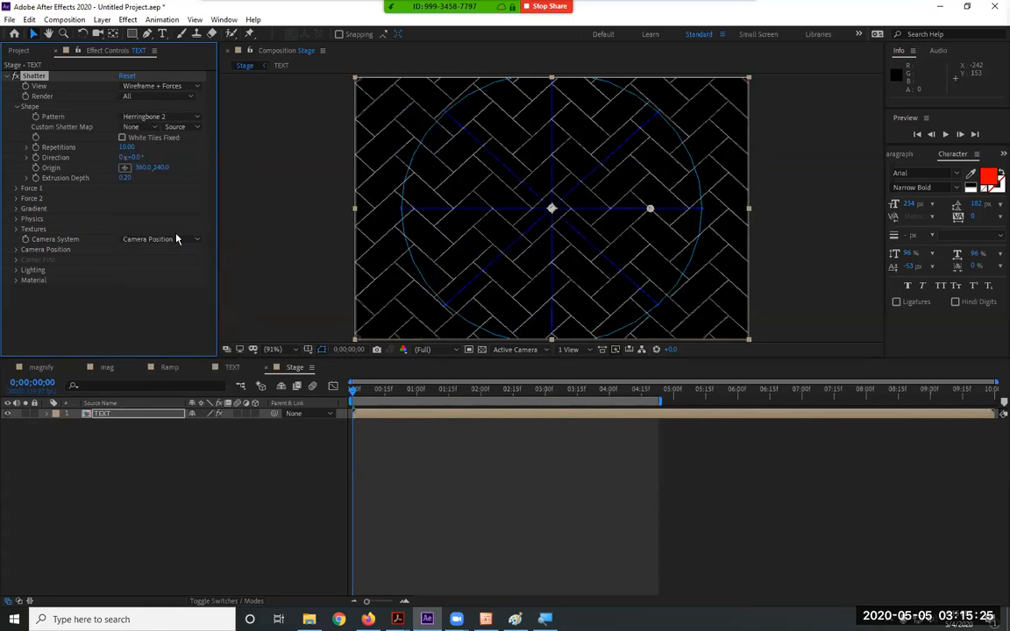
click(163, 96)
click(82, 98)
click(140, 117)
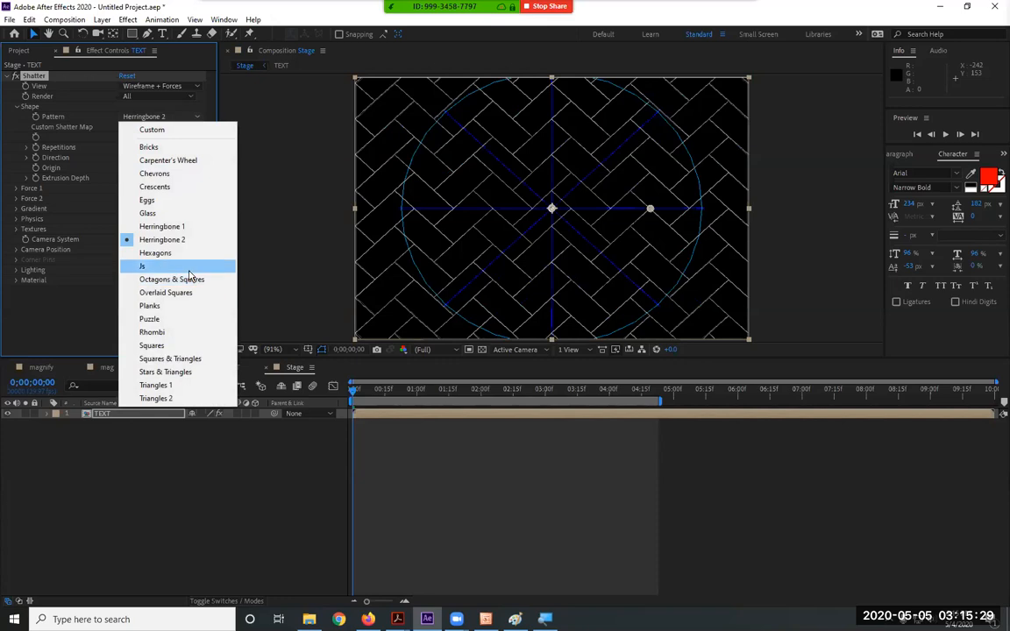
click(147, 265)
click(158, 118)
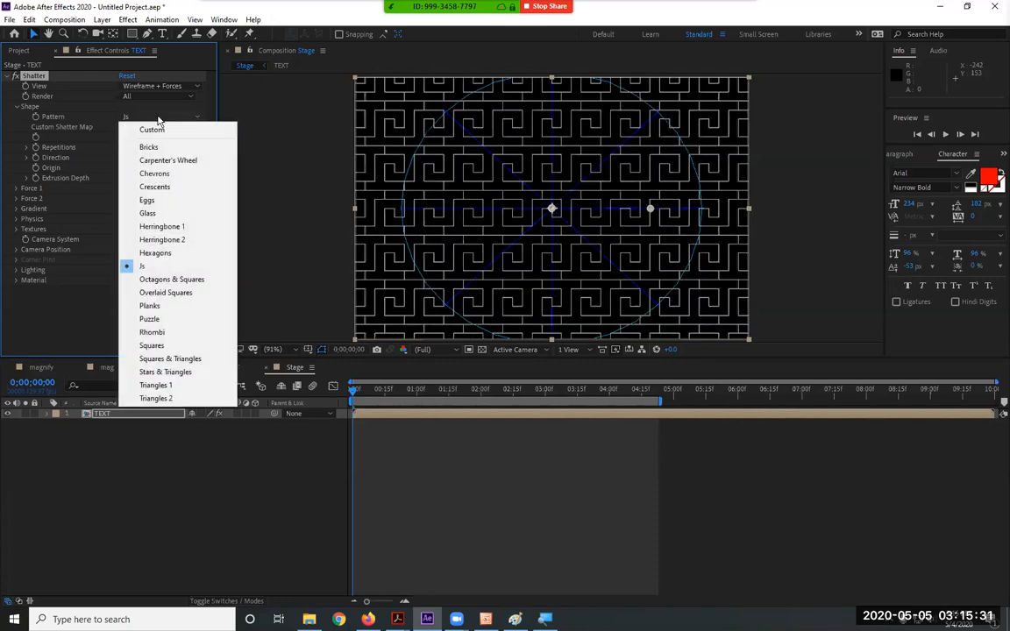
click(175, 320)
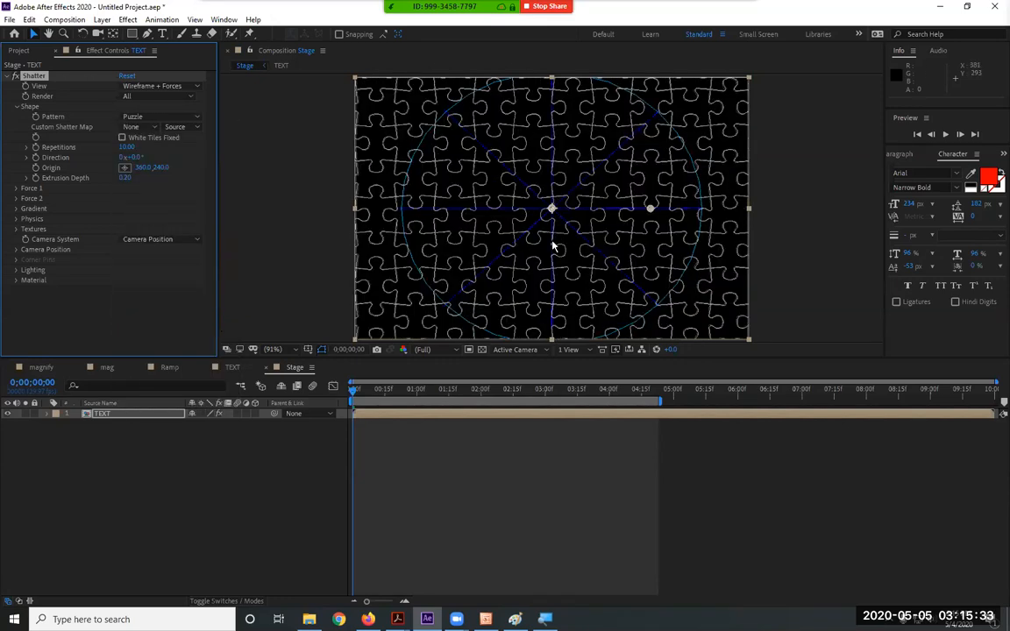
Switch Shatter View to Rendered to see the red puzzle pieces, then return to 0;00;00;00
drag(352, 393, 388, 388)
click(160, 86)
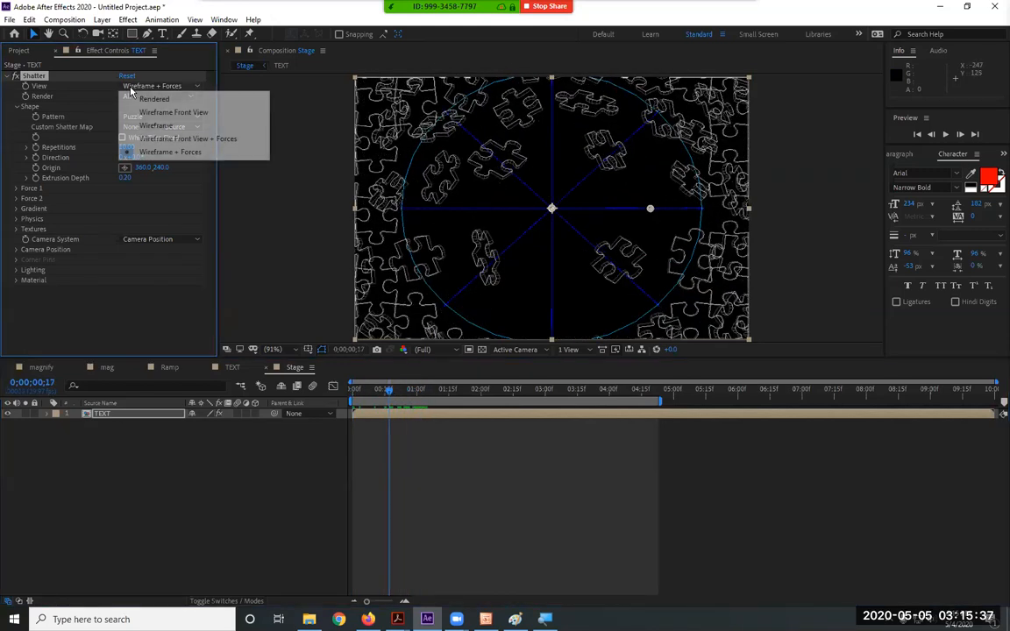
click(153, 96)
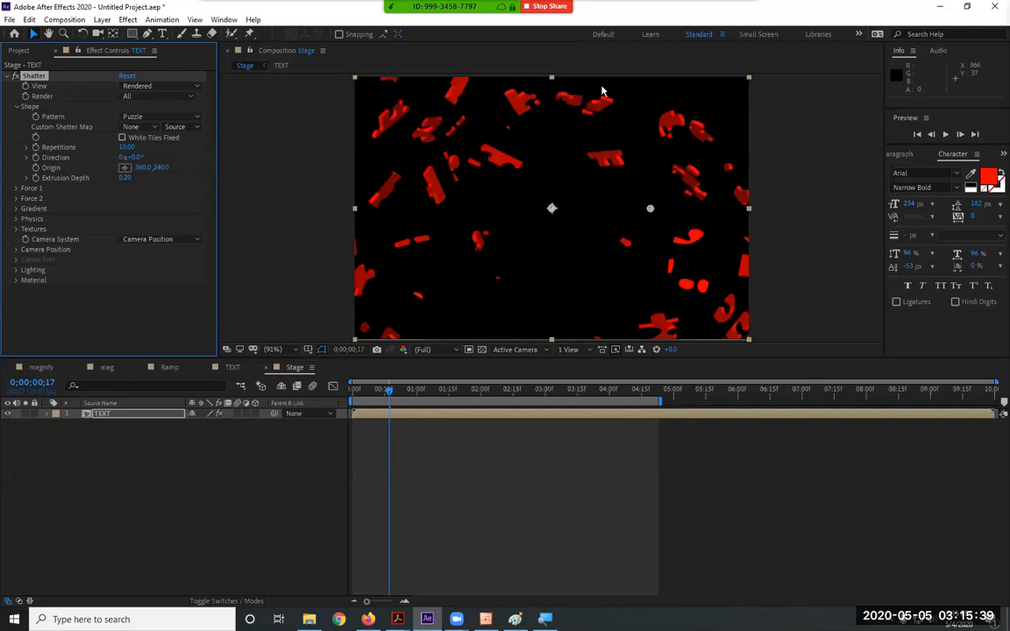
drag(380, 388, 406, 388)
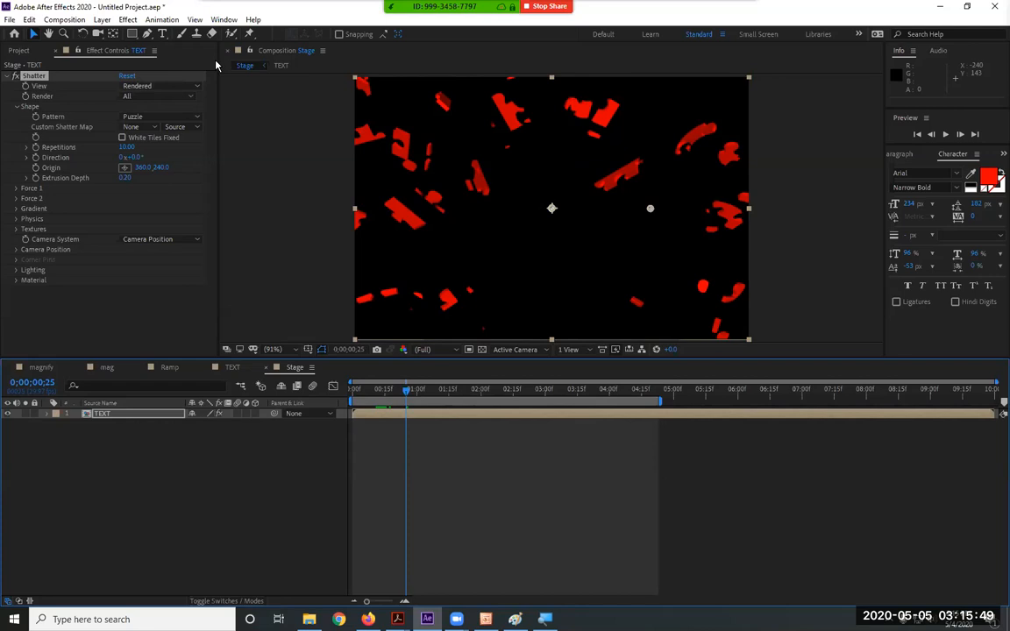
drag(391, 394, 351, 395)
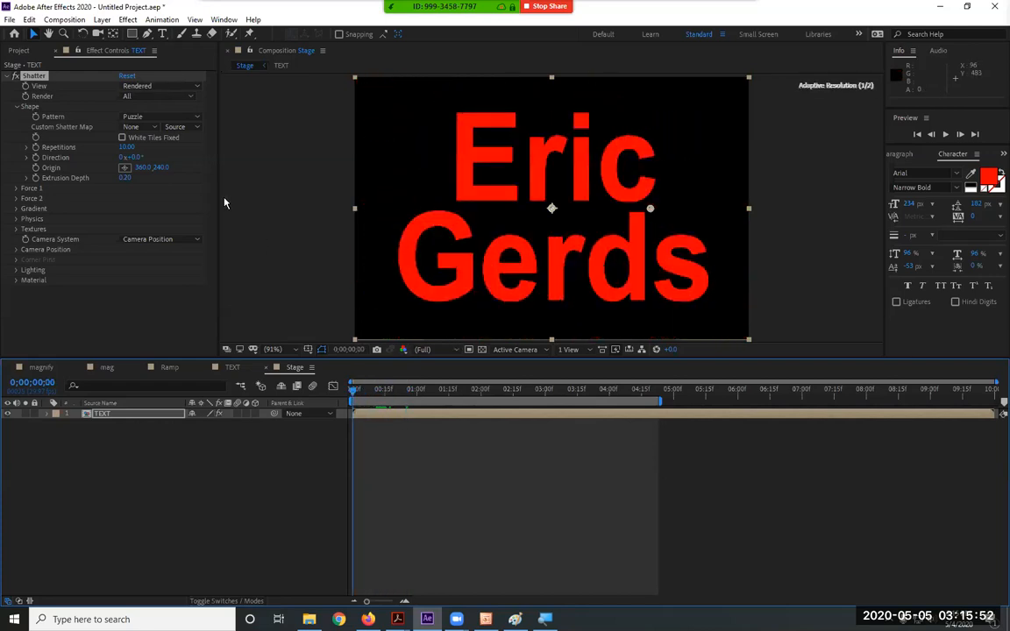
click(126, 22)
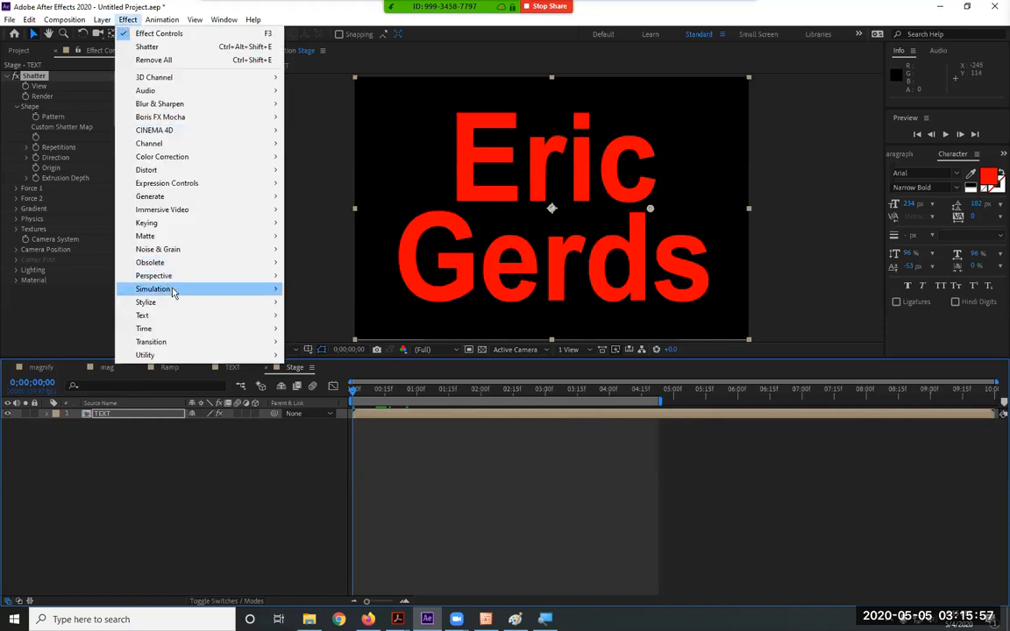
mouse_move(173, 288)
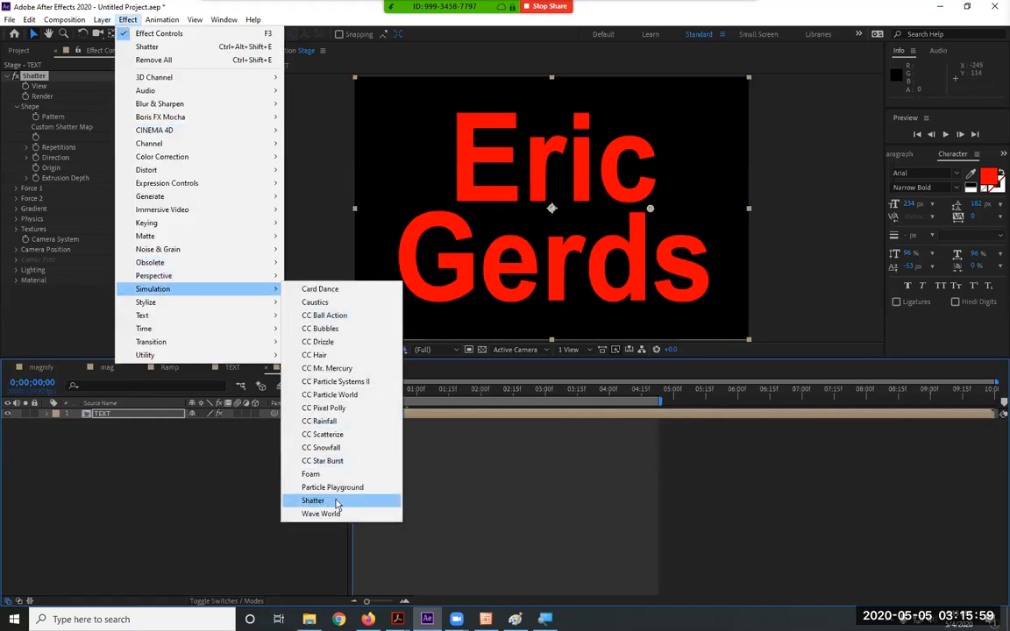
click(676, 35)
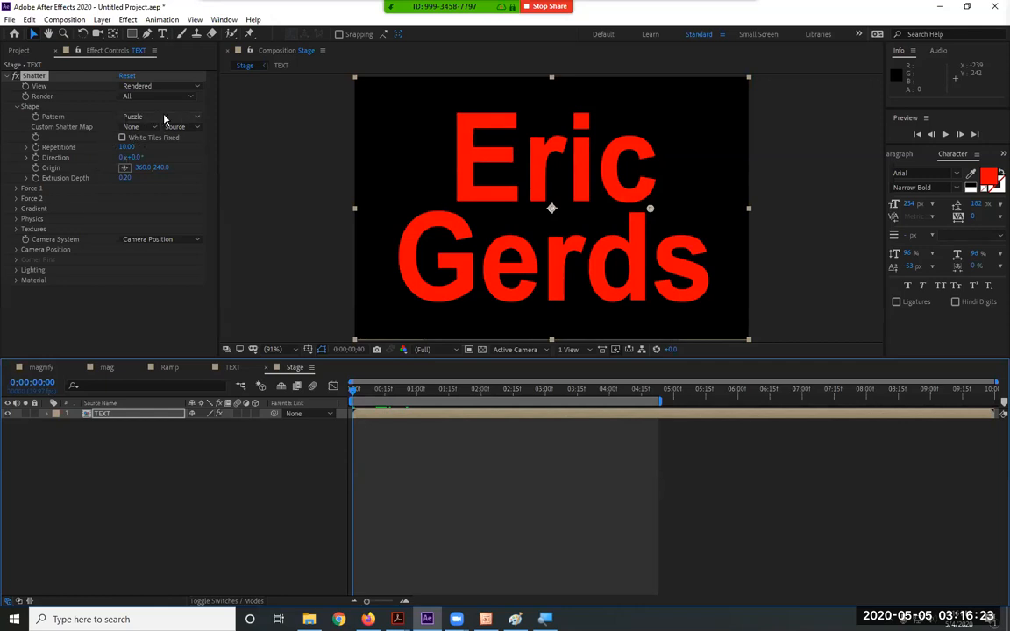
click(153, 86)
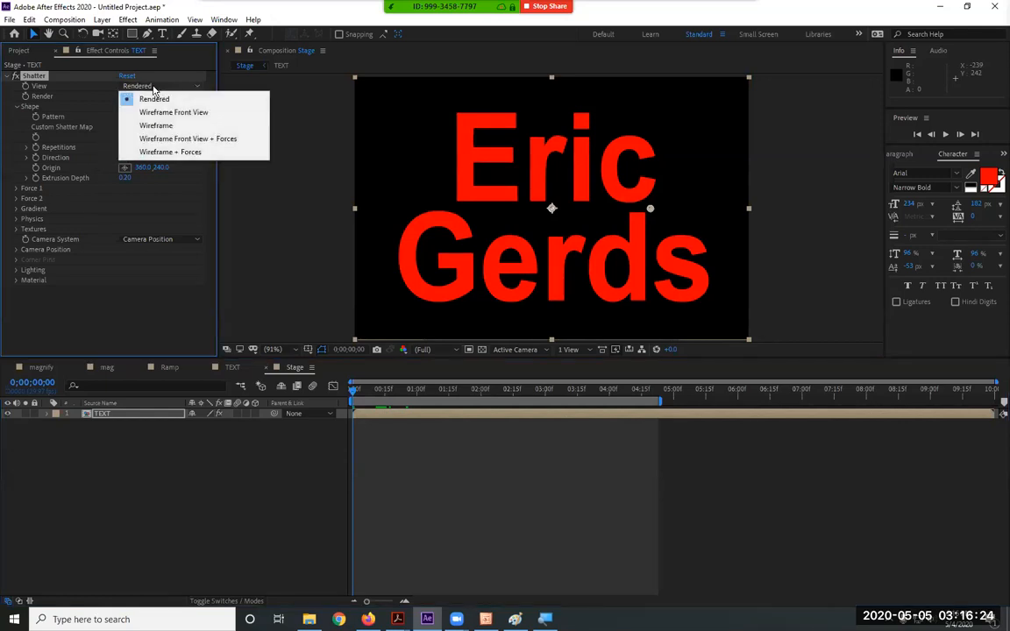
Use Wireframe + Forces view, change the Shatter pattern to Eggs then Glass, and preview it
click(175, 153)
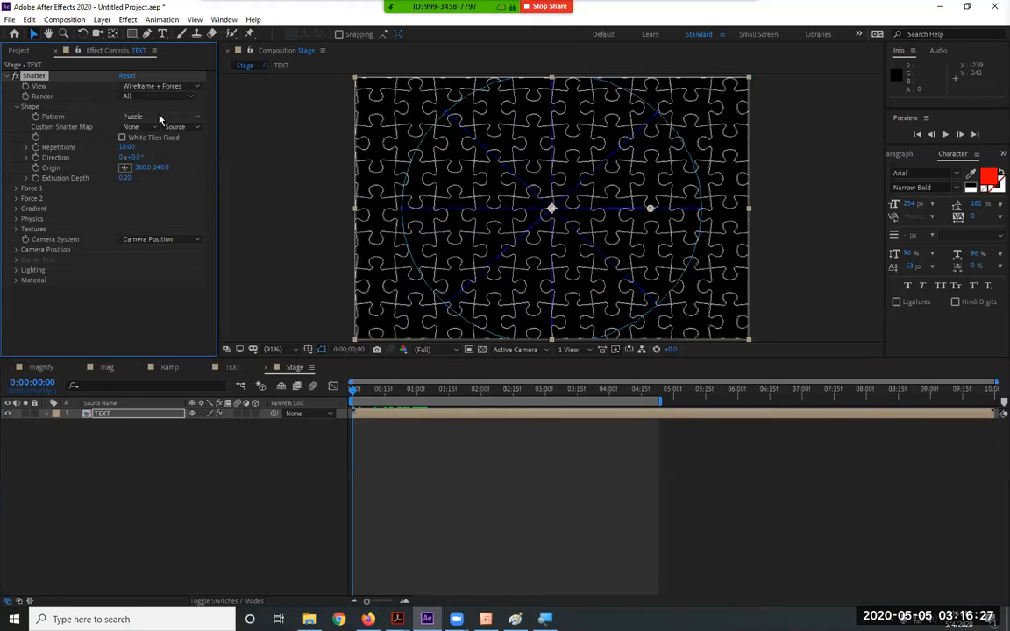
click(160, 117)
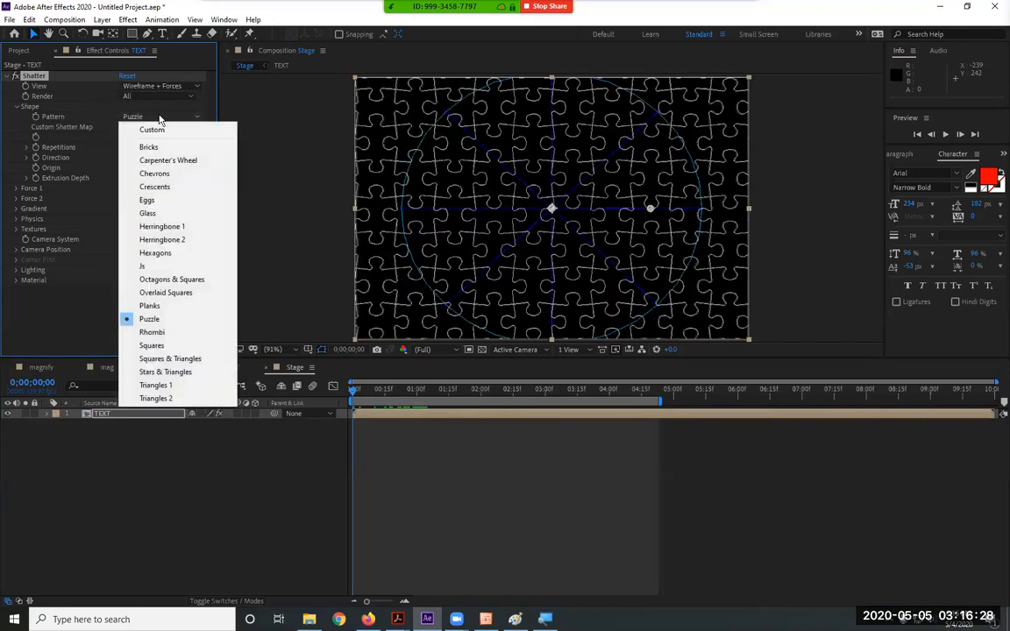
click(166, 203)
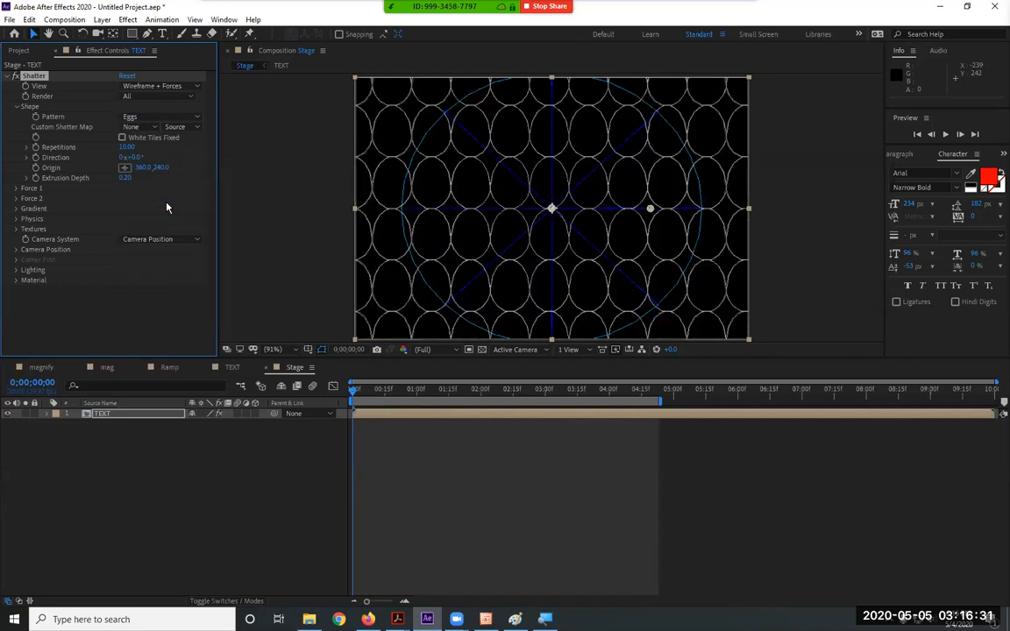
click(152, 119)
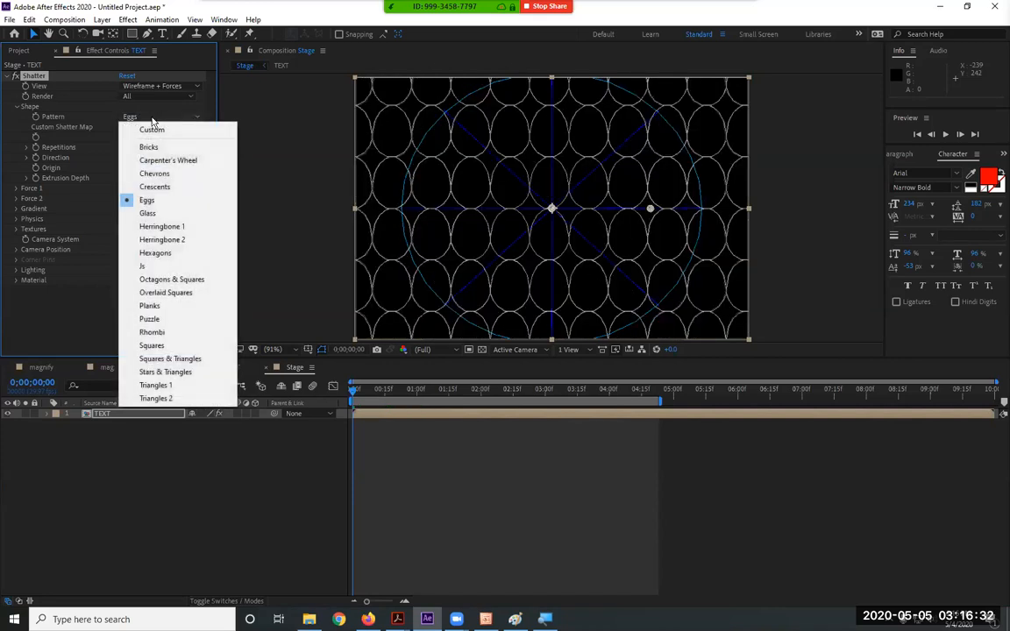
click(151, 213)
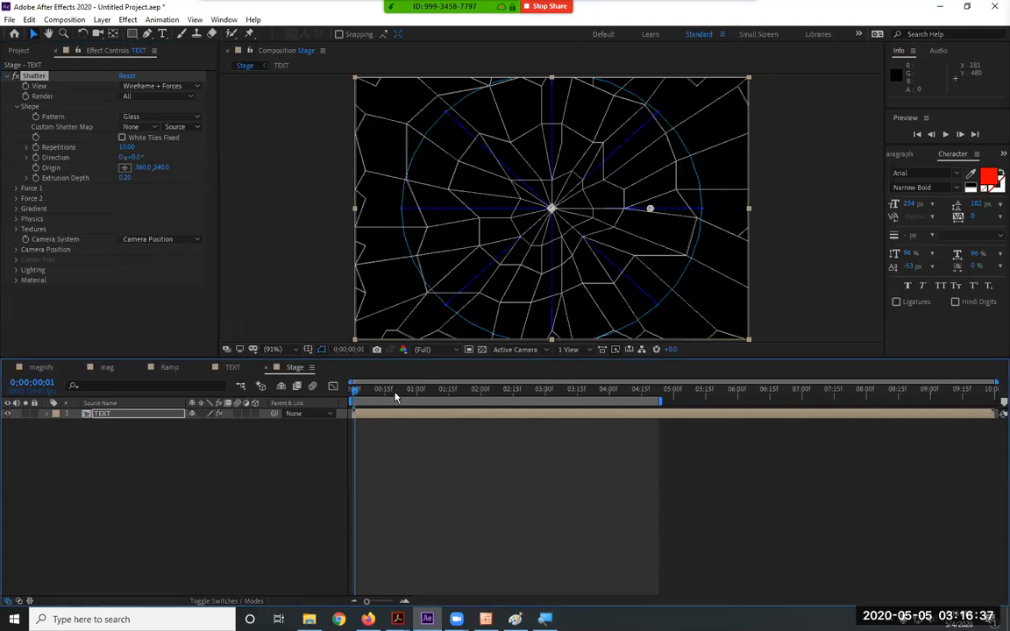
key(space)
key(space)
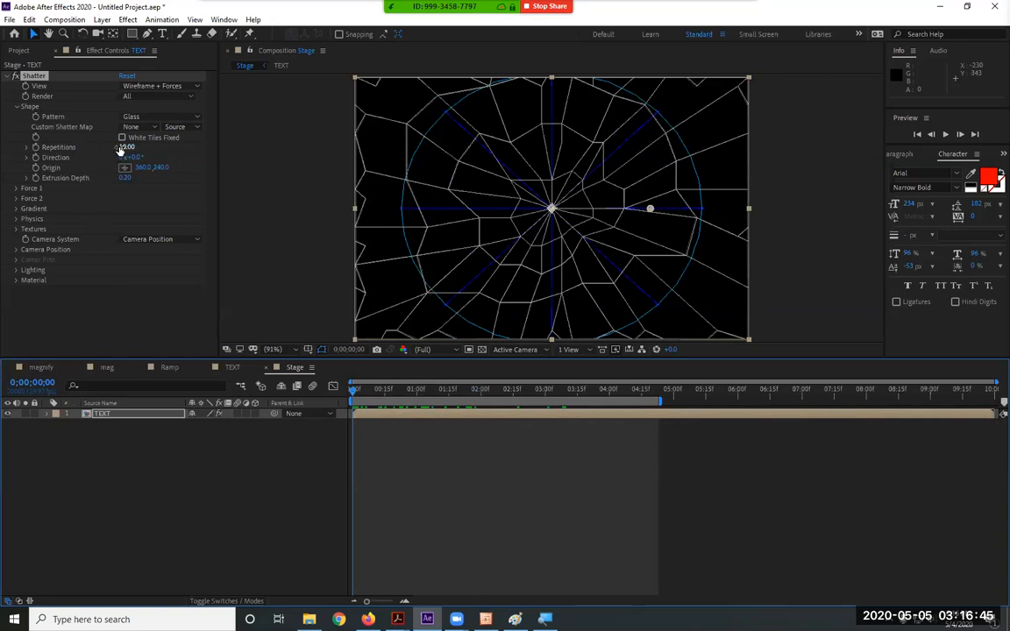
Raise Shatter Repetitions to 69.10 and check the glass shards at frames 8 and 12
drag(125, 147, 568, 94)
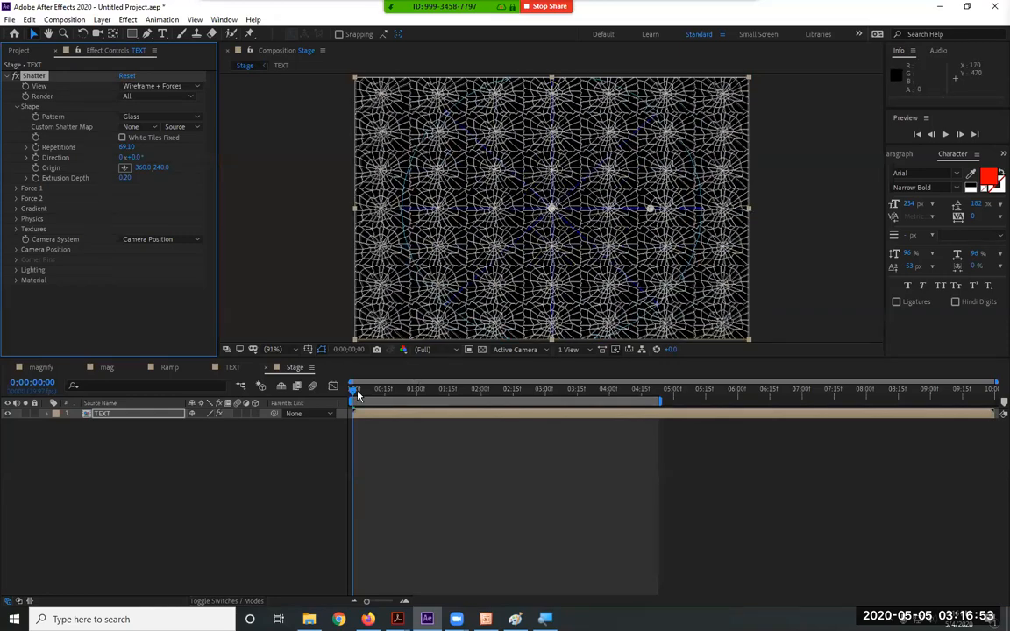
click(368, 390)
drag(380, 397, 377, 397)
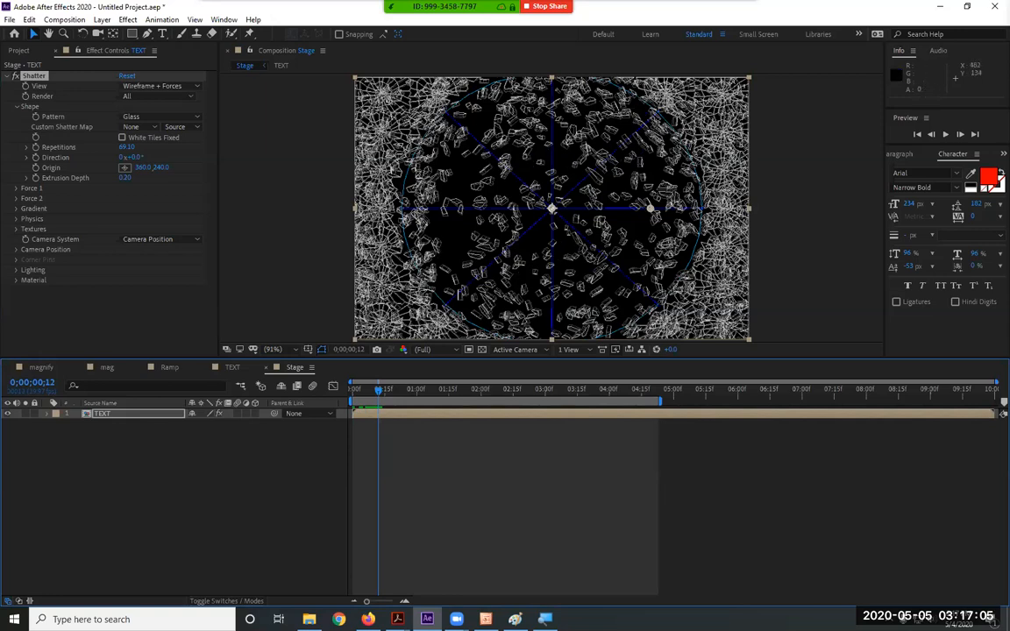
click(158, 86)
View the glass shatter as Rendered red shards across the first frames
click(158, 99)
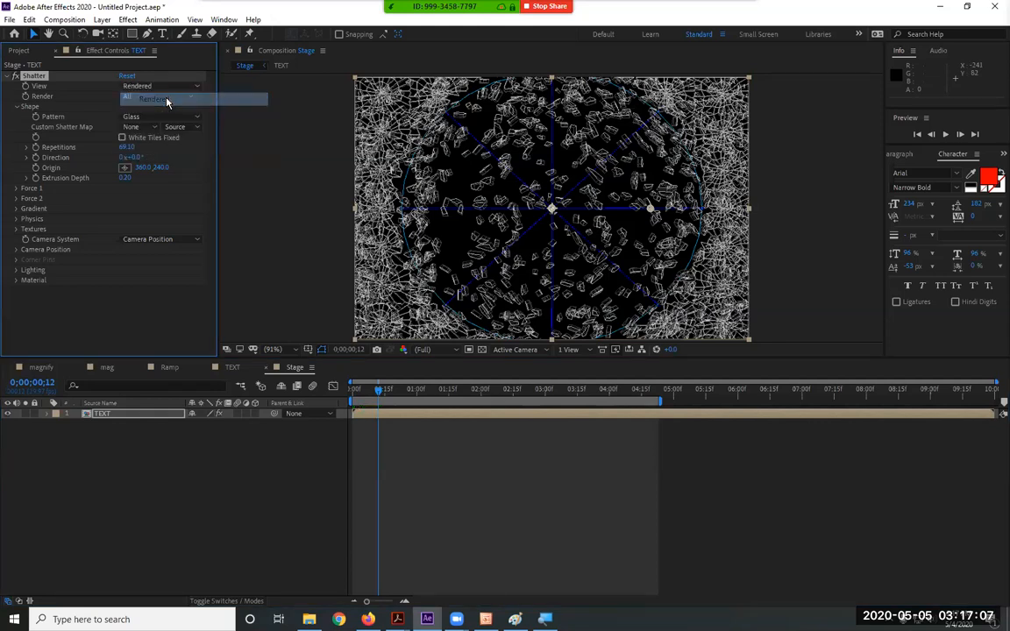
drag(378, 389, 366, 389)
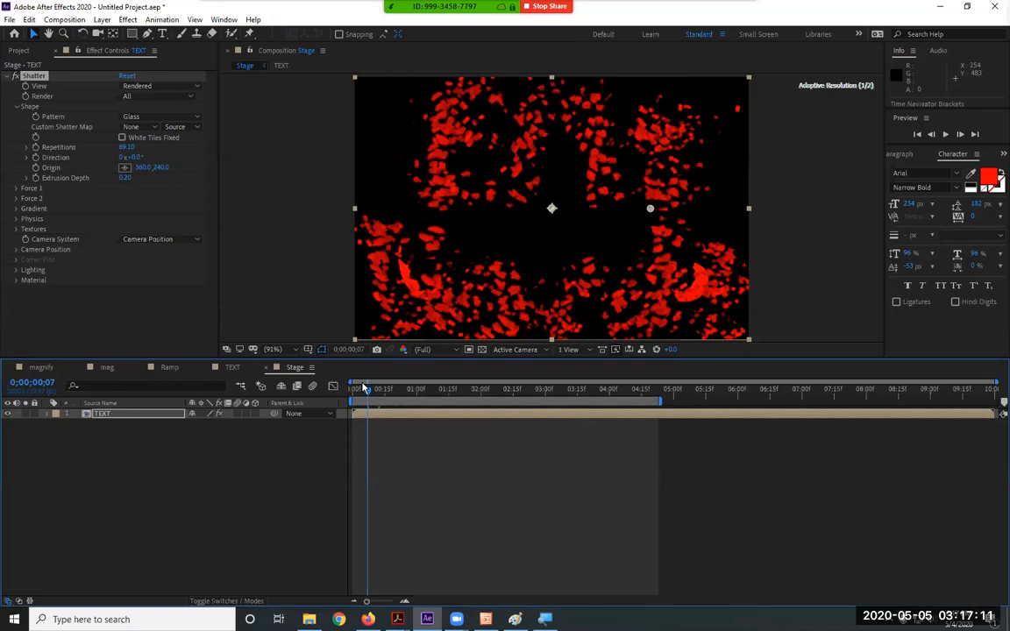
drag(393, 389, 369, 395)
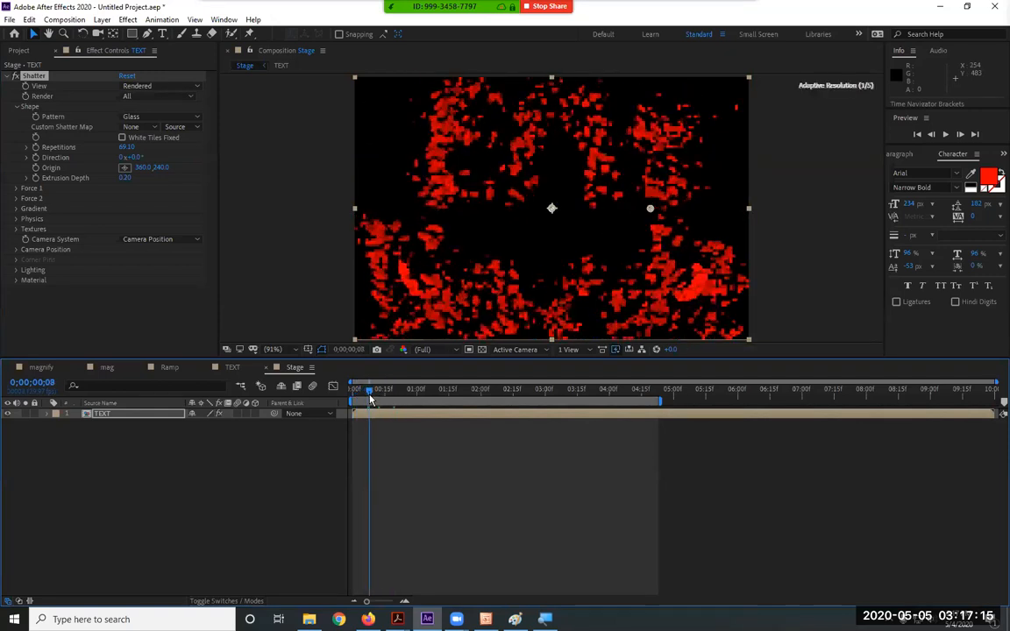
Set Repetitions to 10, then 19.80, and return the view to Wireframe + Forces
click(127, 147)
text(10)
key(Return)
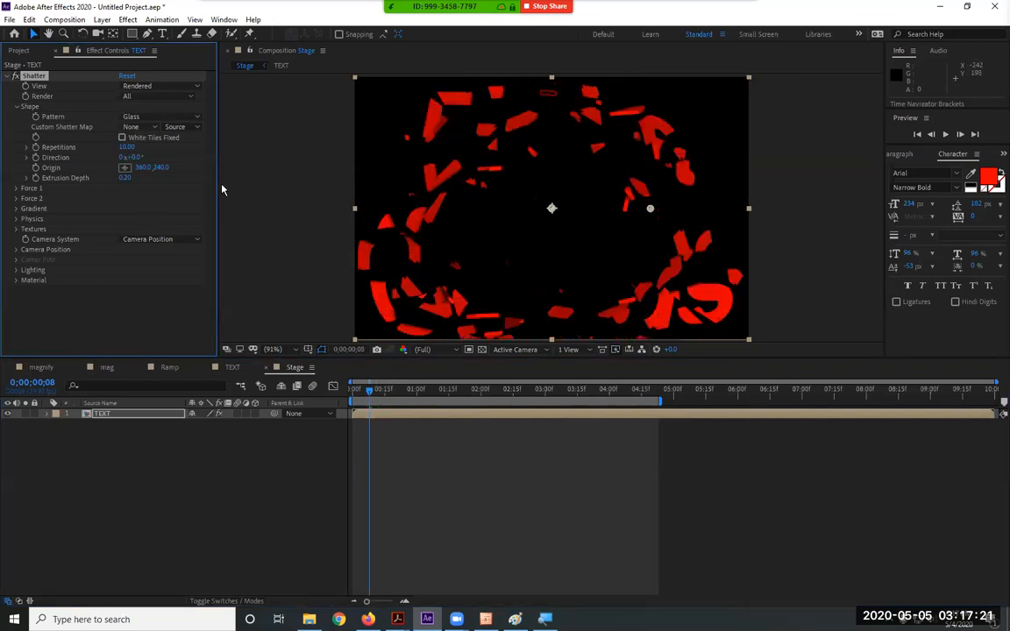
click(127, 148)
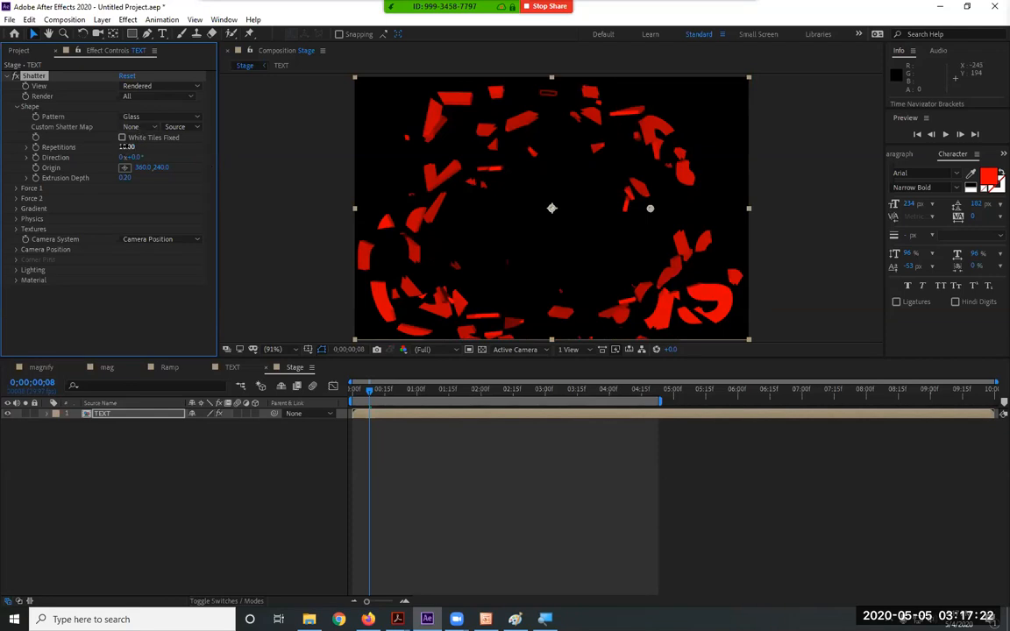
click(160, 86)
click(170, 152)
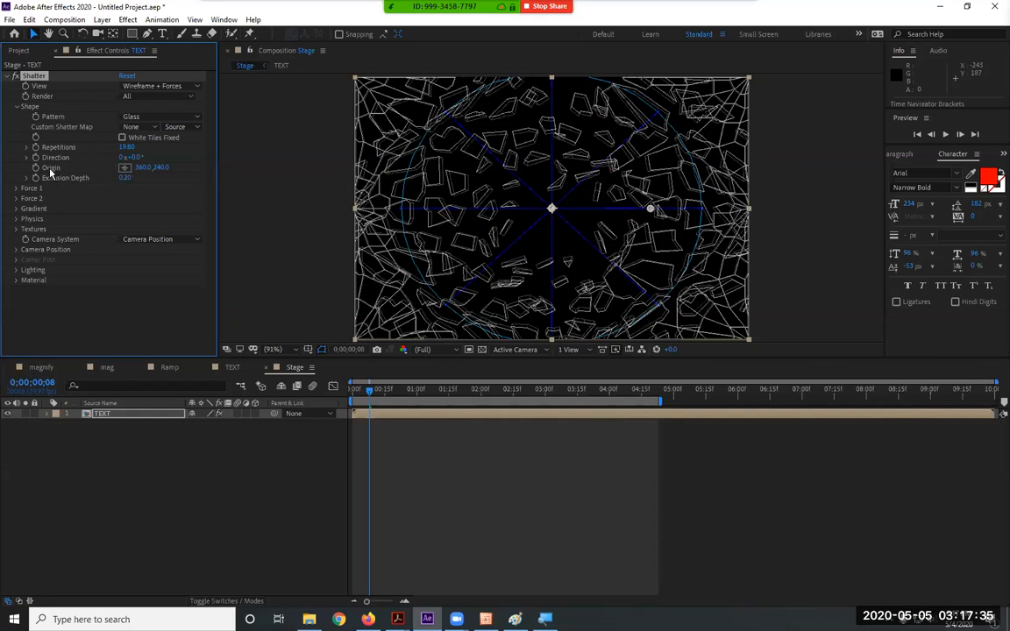
Place the shatter Origin near centre at 362.5, 241.6 and set Extrusion Depth to 0.89
click(125, 169)
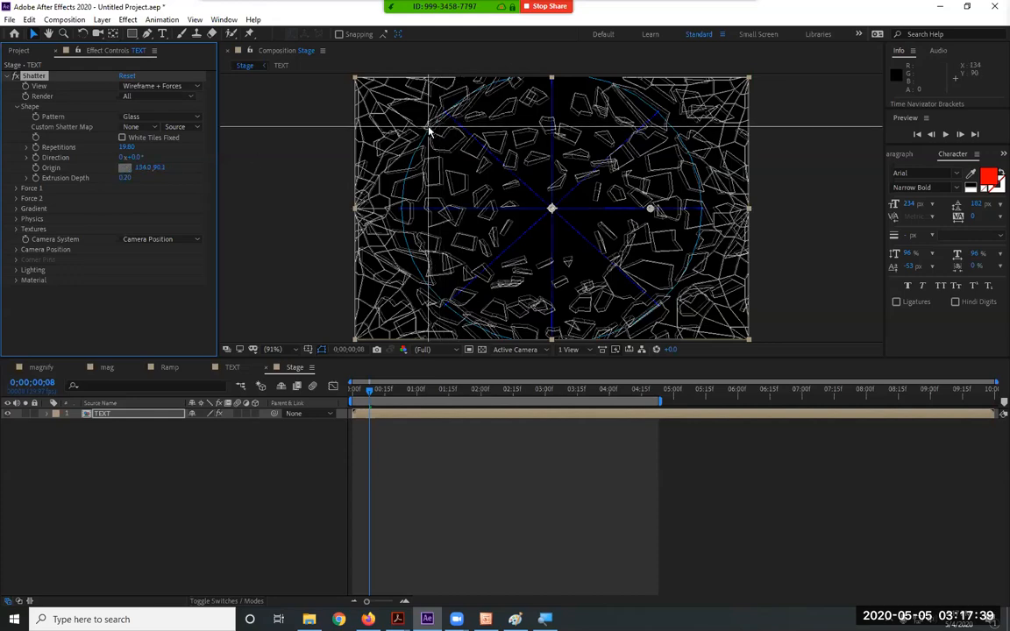
click(428, 131)
drag(428, 130, 603, 169)
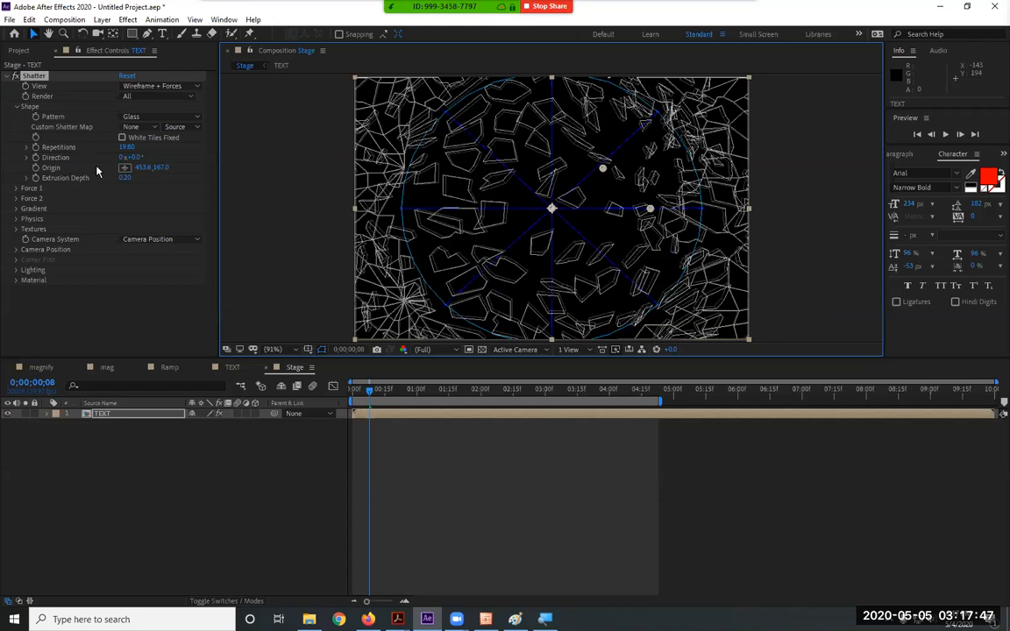
drag(604, 169, 551, 208)
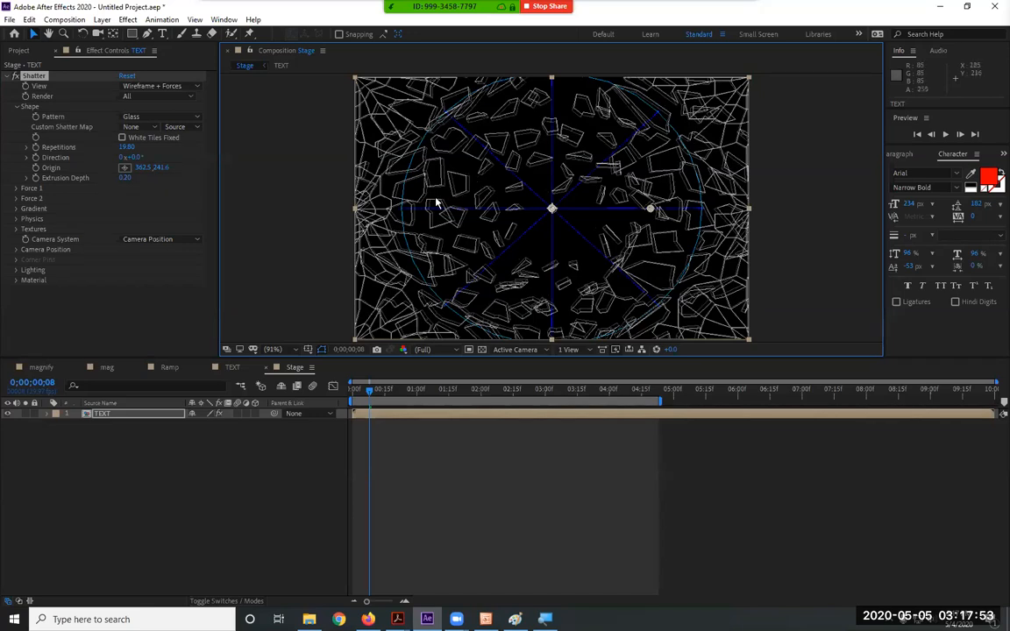
drag(125, 177, 166, 179)
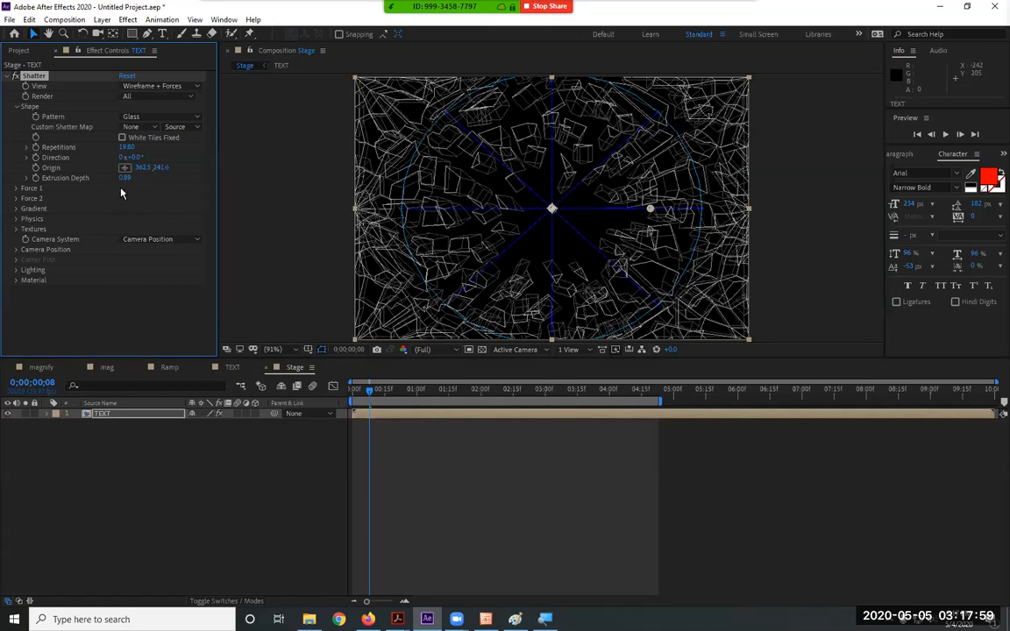
Reset the Shatter effect to defaults and choose the Glass pattern
click(126, 77)
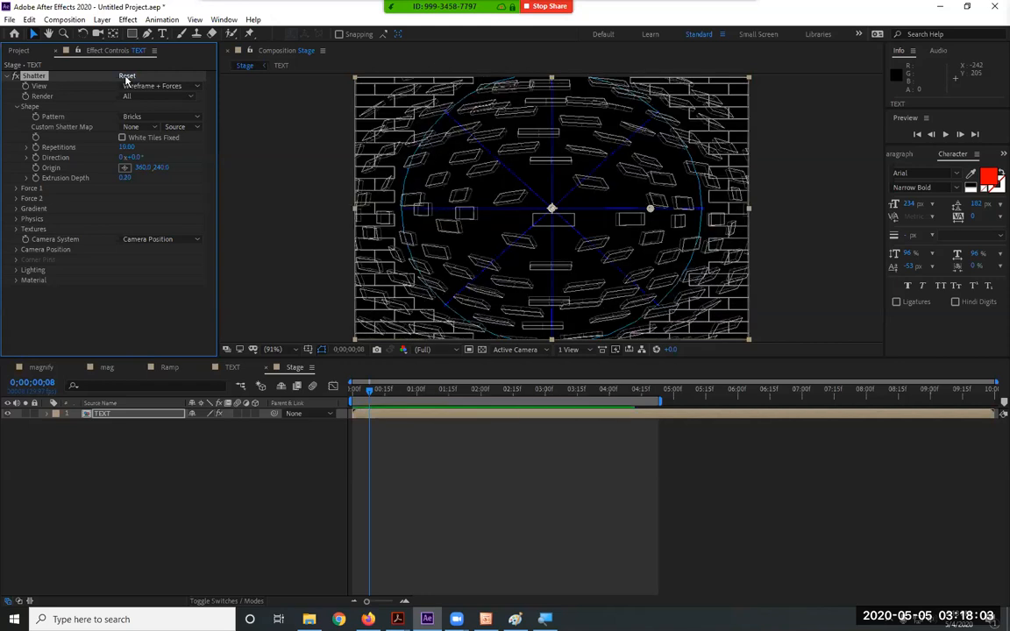
click(136, 117)
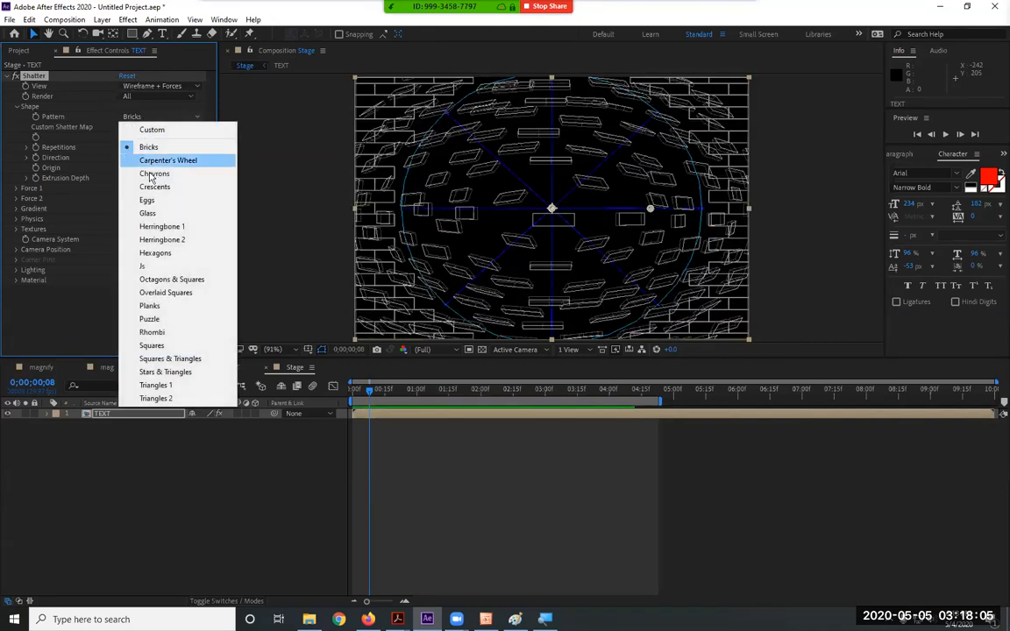
click(163, 213)
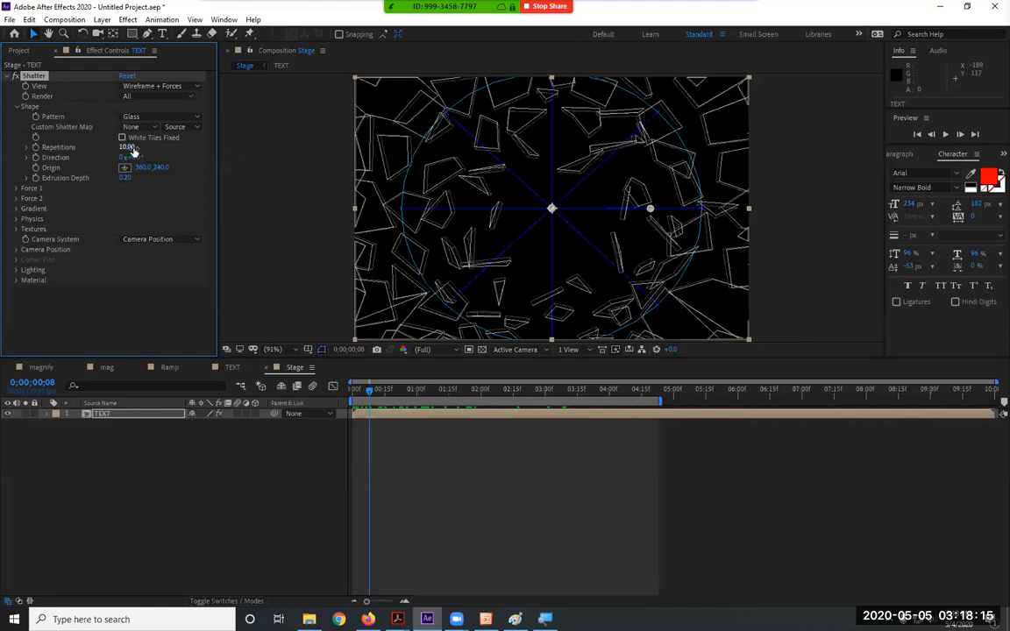
Try a 158° Direction, undo it, and expand Force 1 in place of Shape
drag(132, 158, 229, 166)
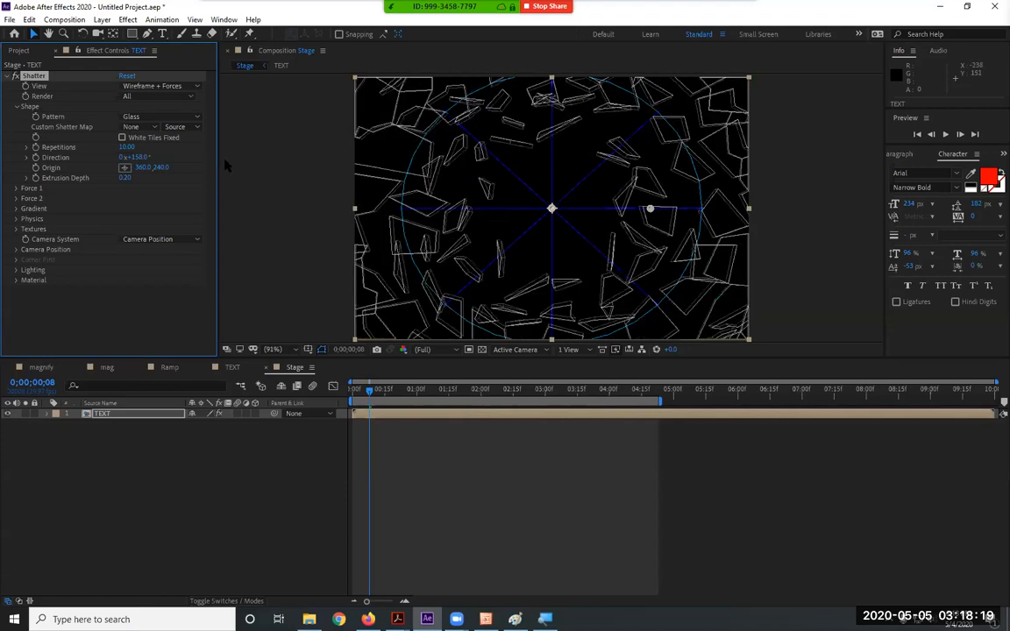
key(ctrl+z)
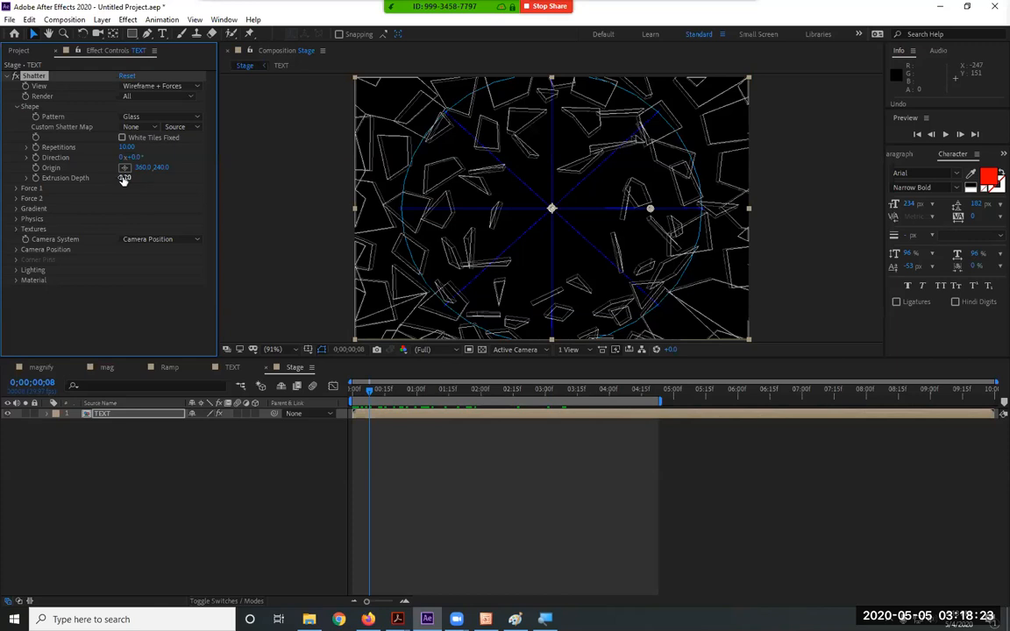
click(16, 107)
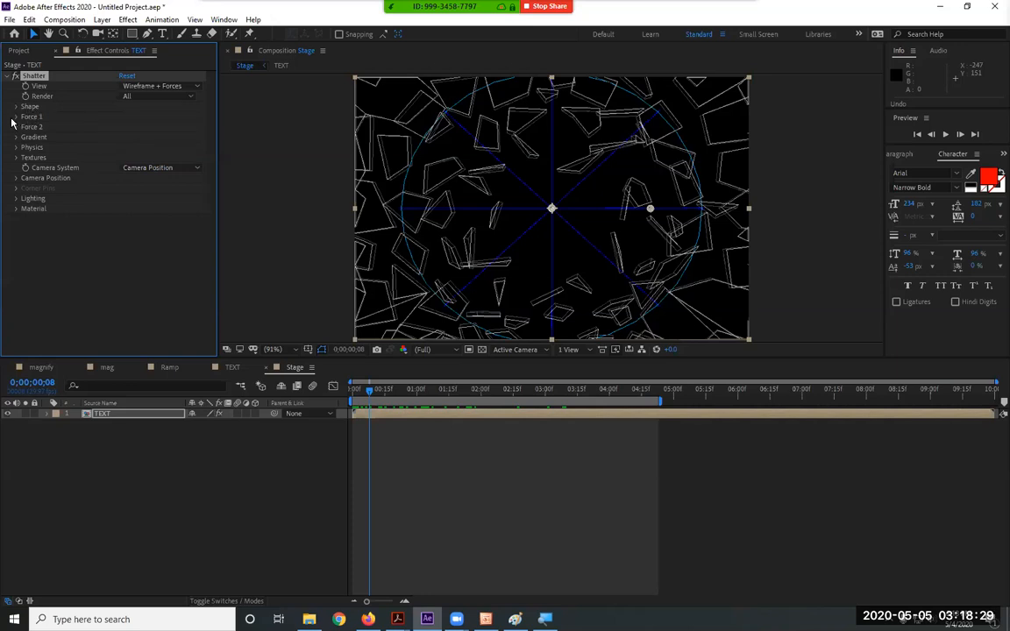
click(16, 116)
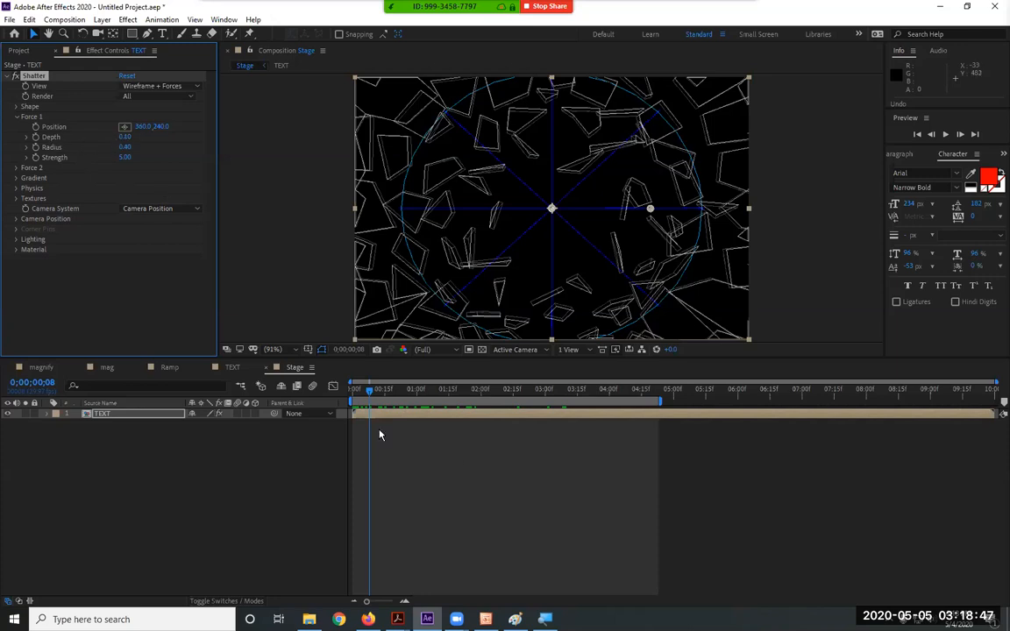
Preview the shatter, then set Force 1 Depth to 0.00
drag(368, 393, 339, 398)
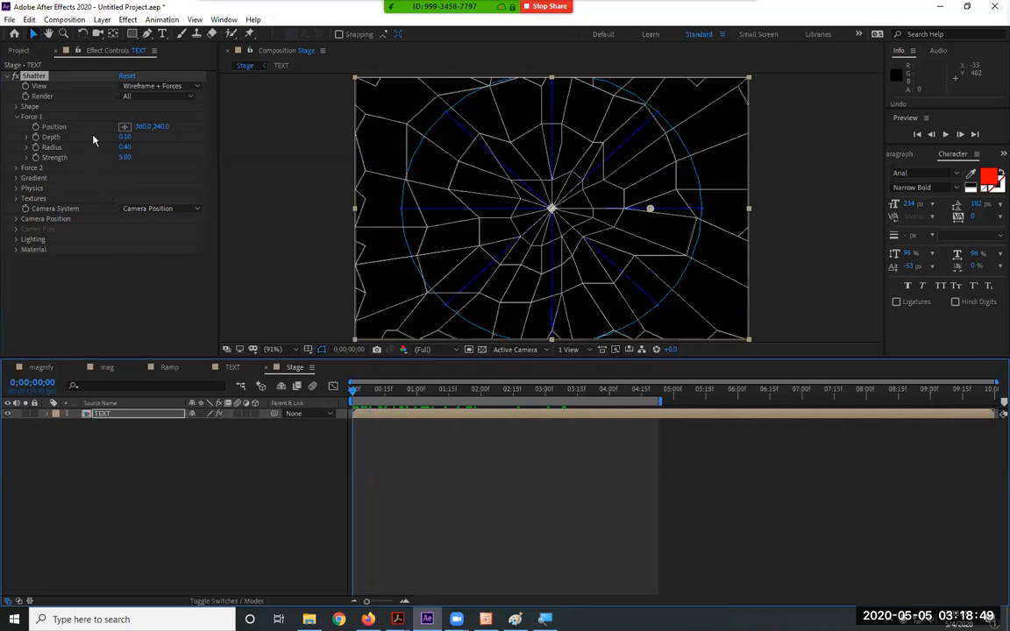
key(space)
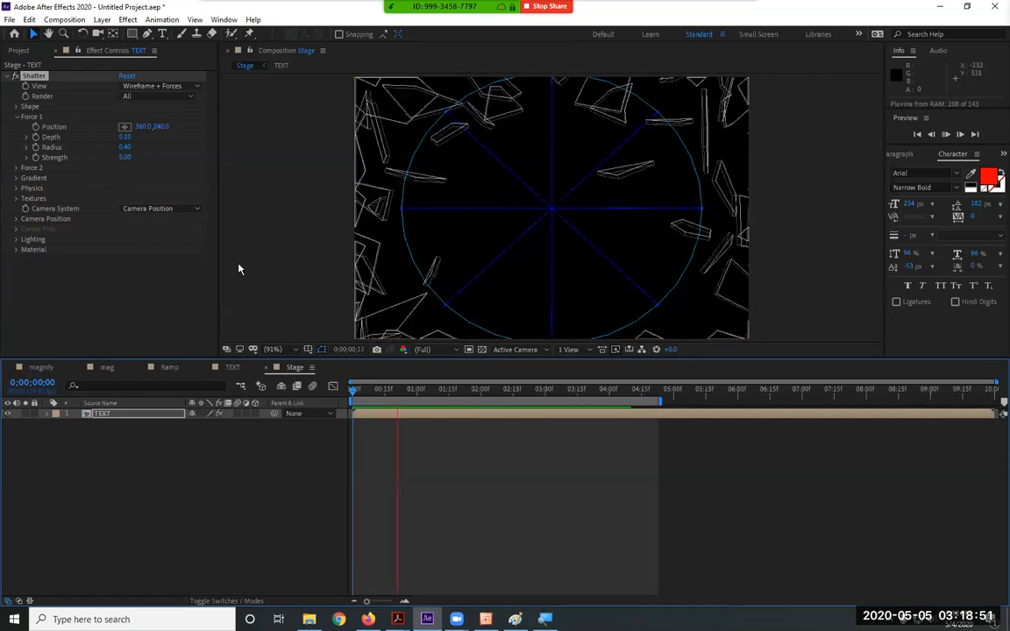
key(space)
drag(424, 393, 347, 387)
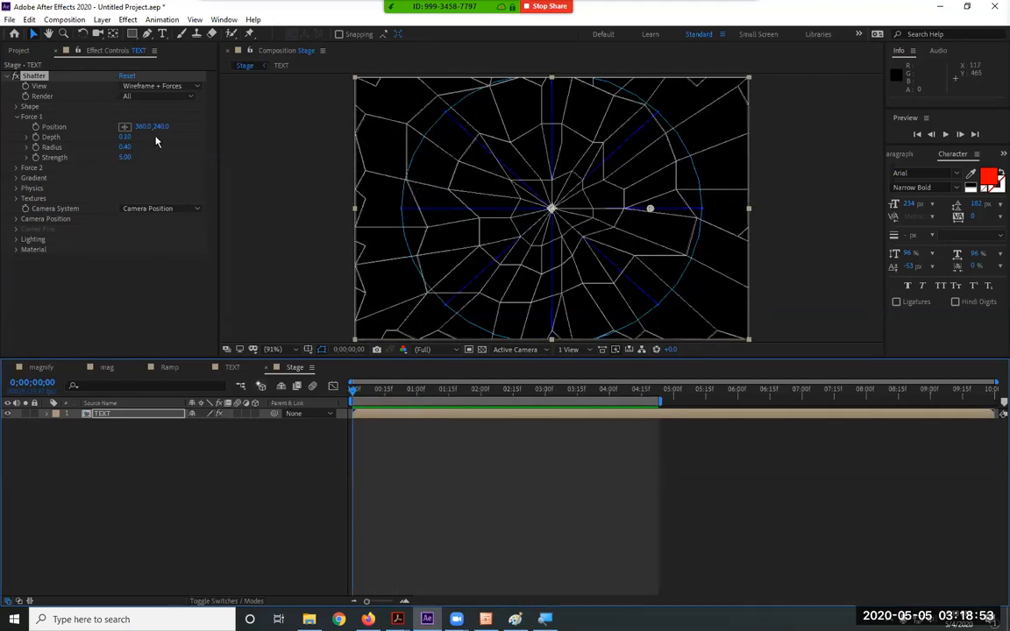
click(130, 137)
text(0)
key(Return)
Set Force 1 Strength to 0.00, preview the falling glass, then reset Shatter to defaults
drag(353, 389, 443, 396)
key(space)
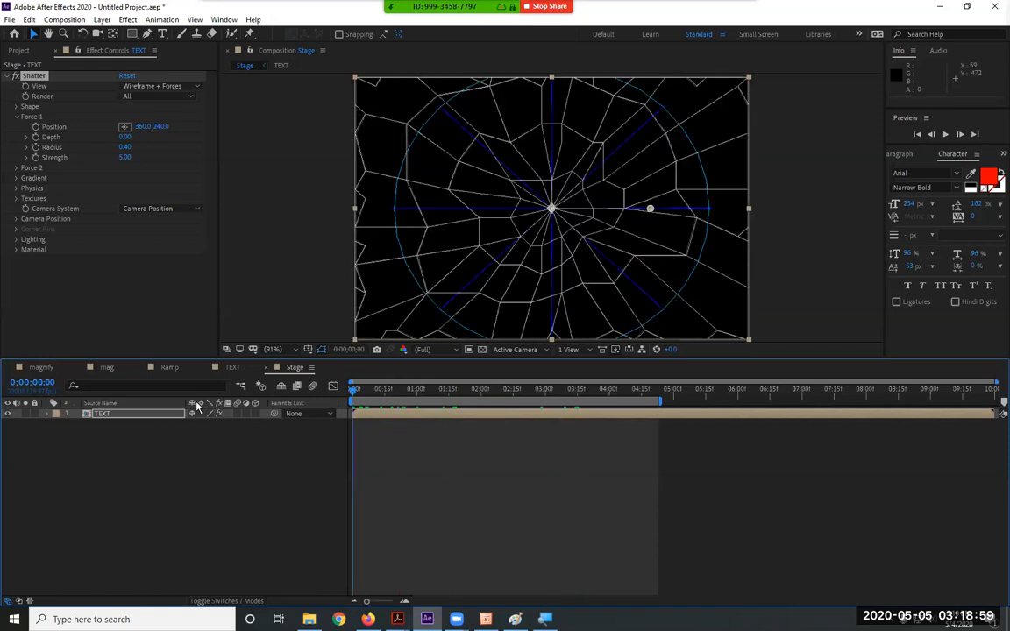
drag(125, 158, 103, 159)
click(125, 158)
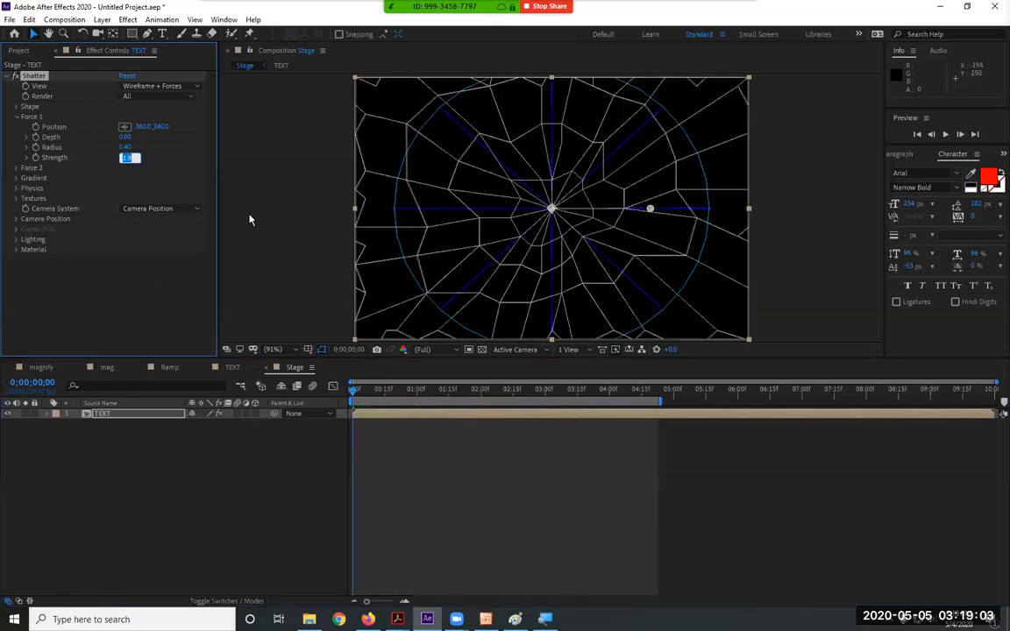
text(0)
key(Return)
key(space)
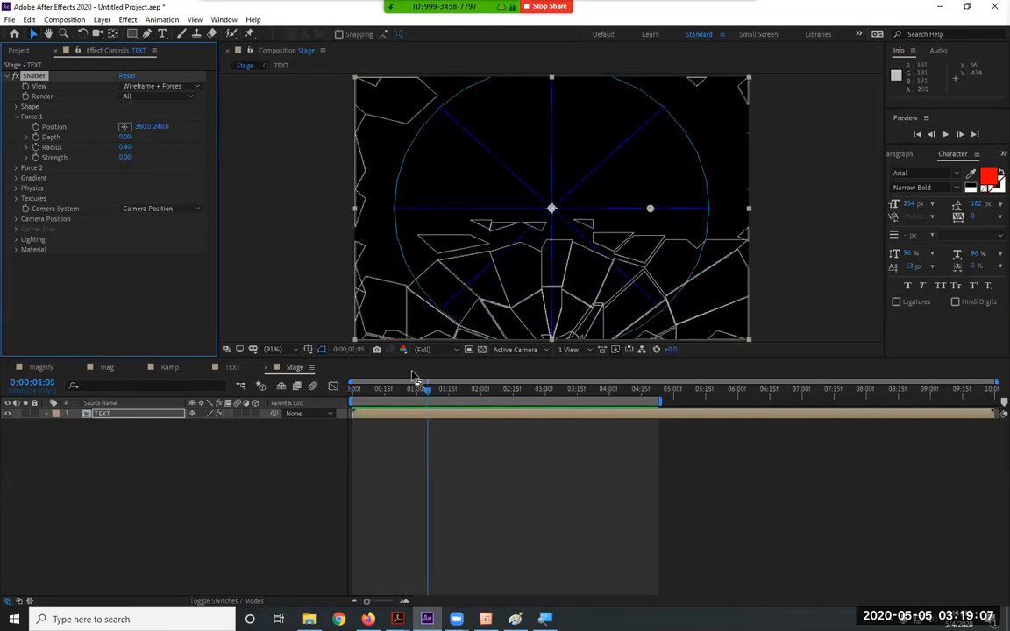
key(space)
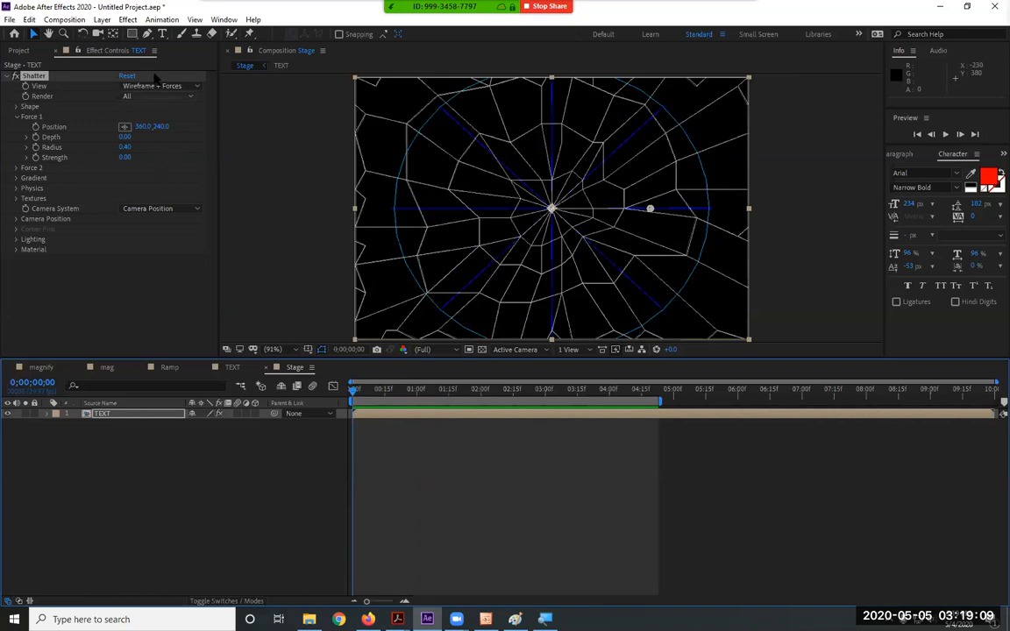
click(127, 76)
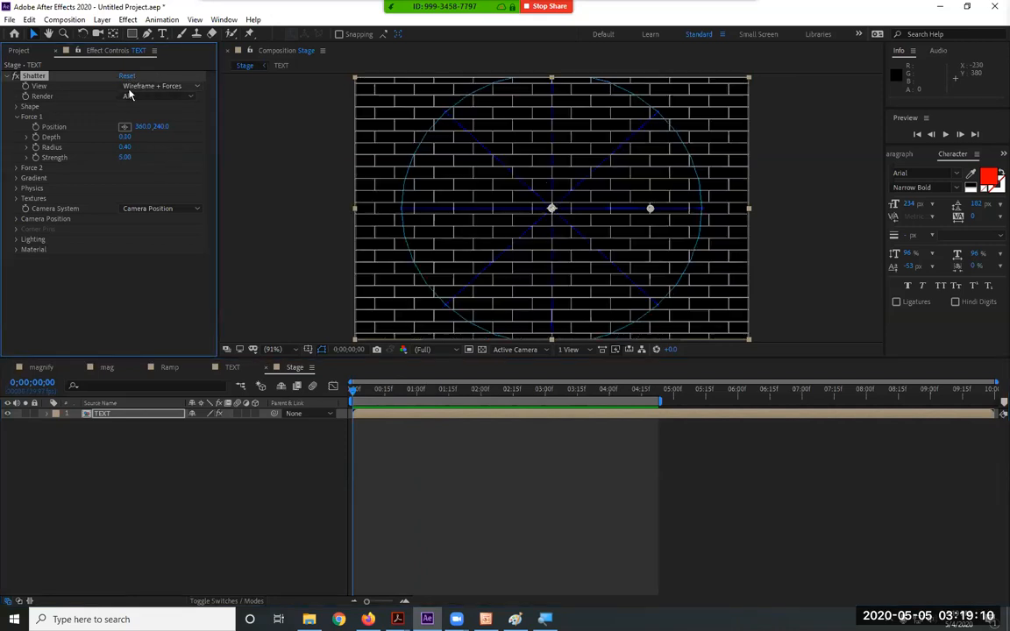
Experiment with Force 1 Depth, including a value of 10, then reset Shatter
click(125, 137)
drag(126, 137, 313, 130)
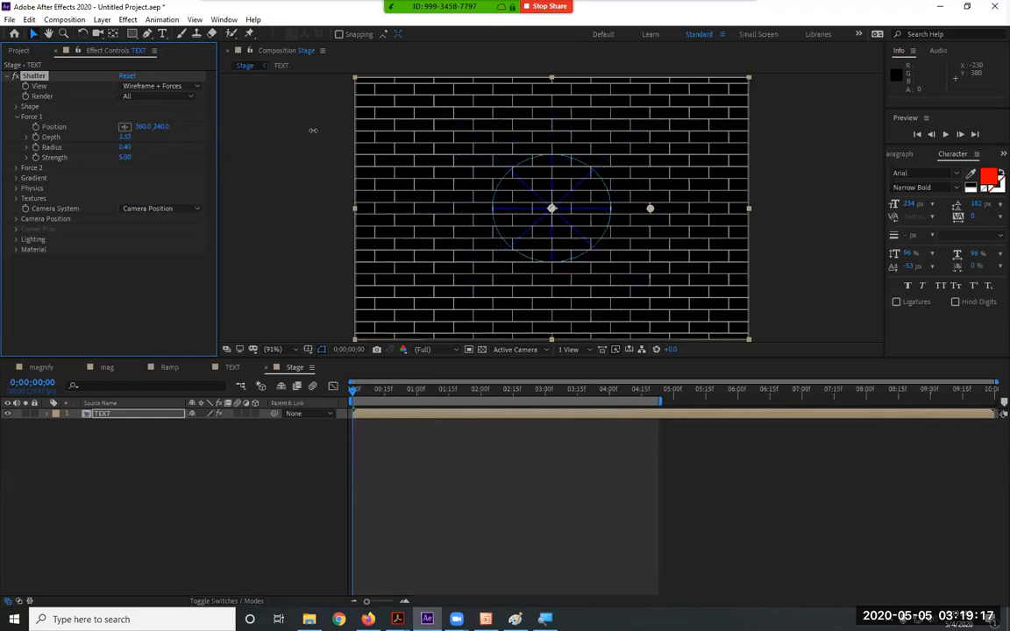
drag(353, 389, 299, 400)
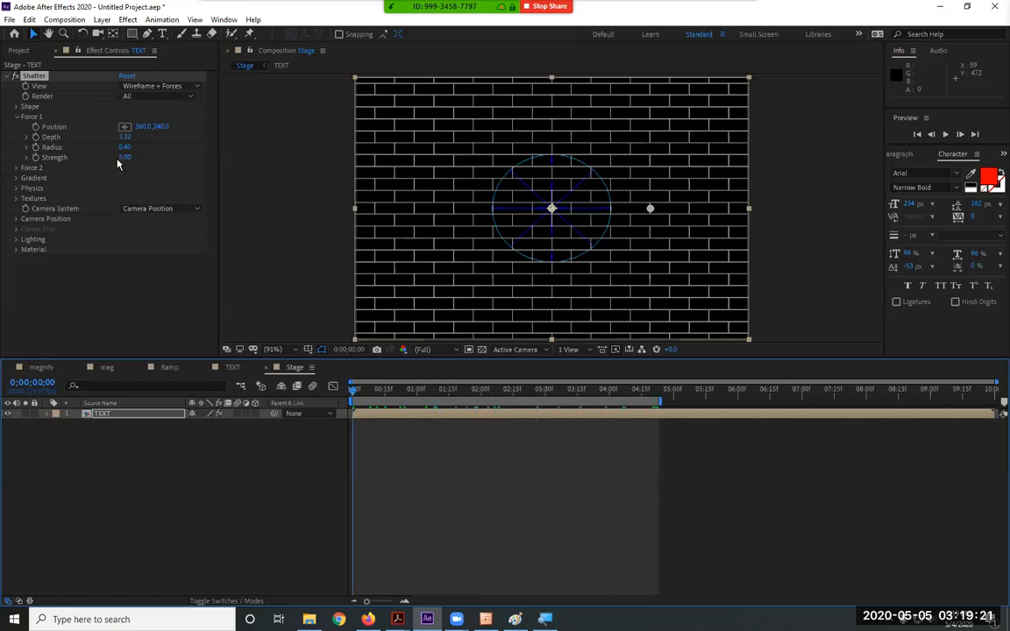
click(127, 138)
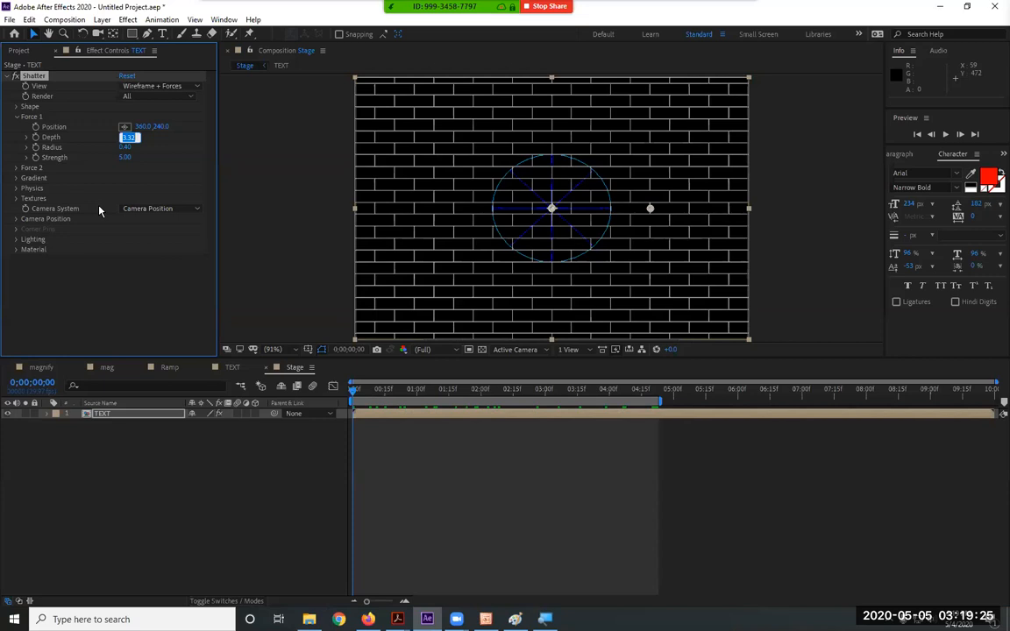
text(10)
key(Return)
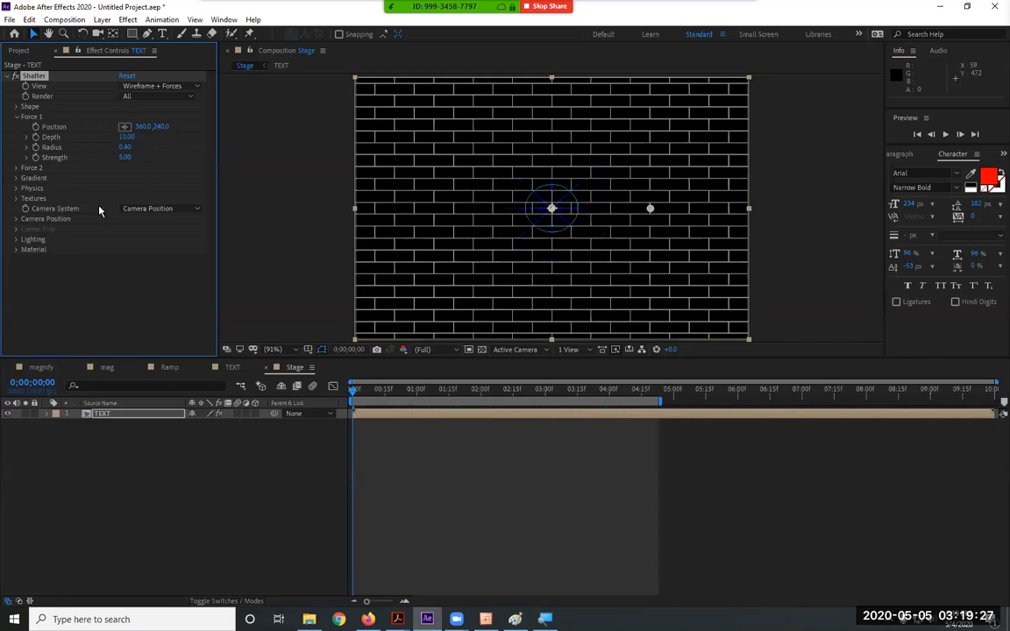
click(128, 77)
Enlarge the Force 1 Radius beyond the layer and preview the result
click(128, 148)
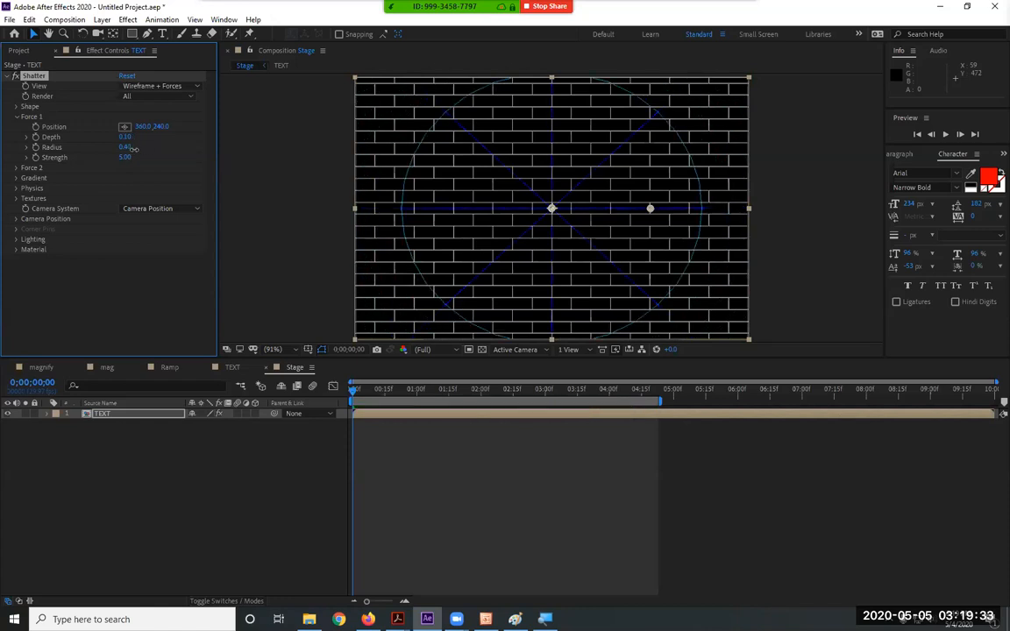
drag(121, 152, 145, 150)
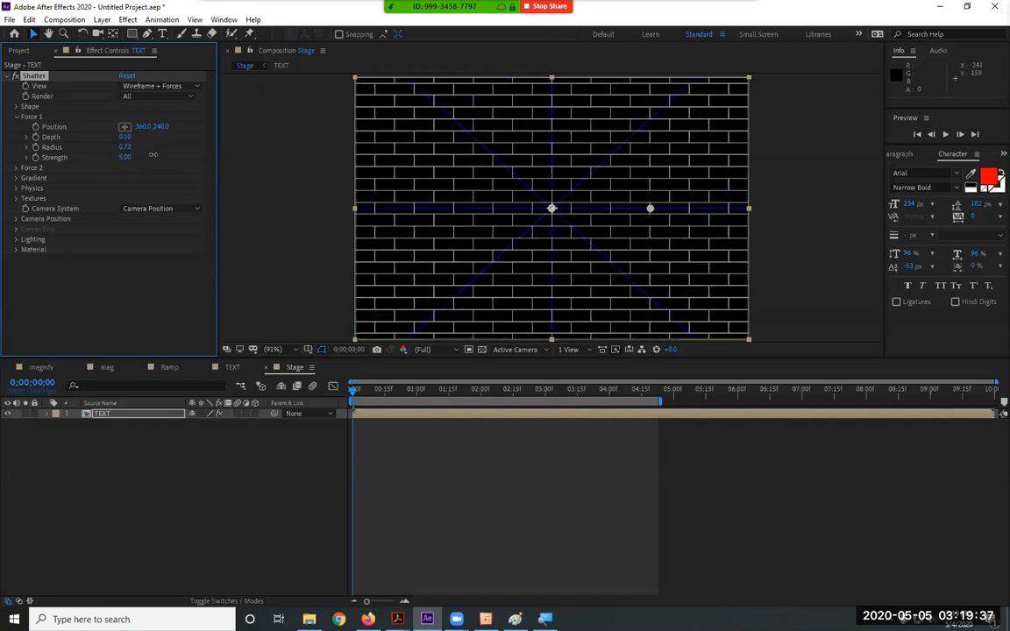
key(space)
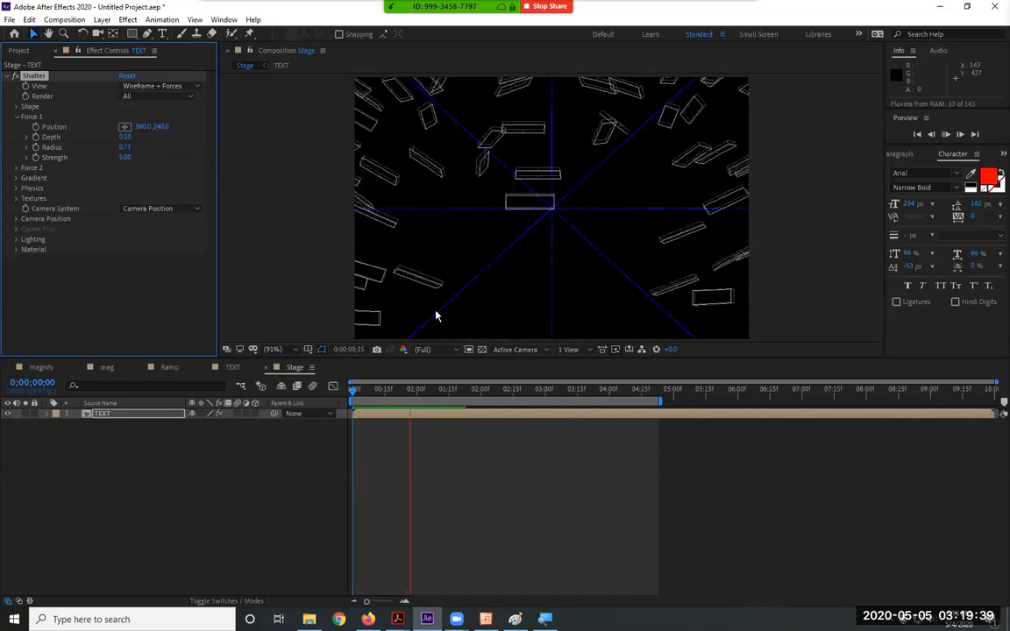
key(space)
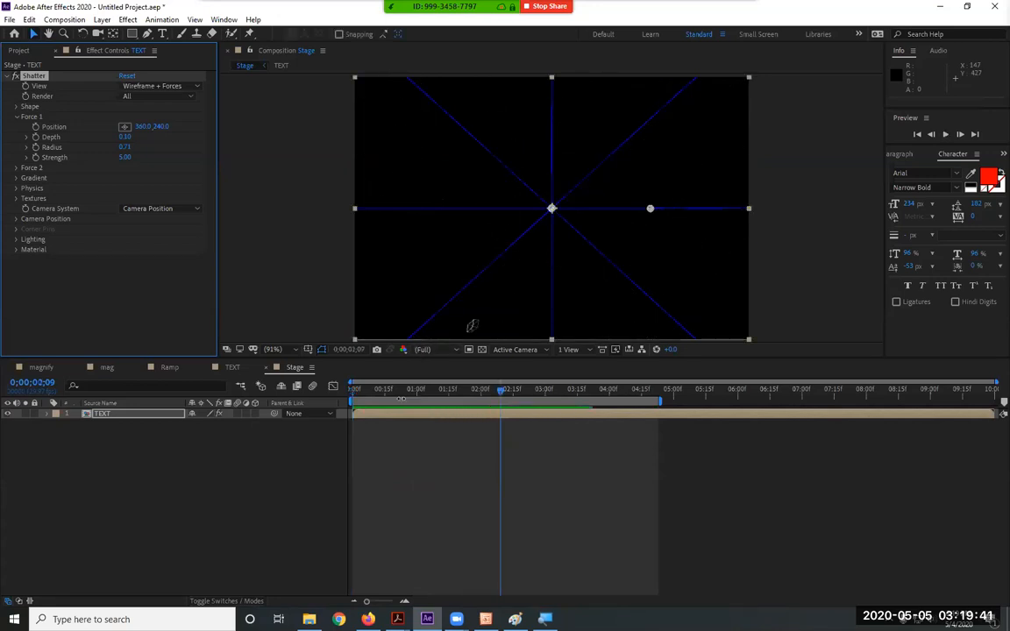
key(Home)
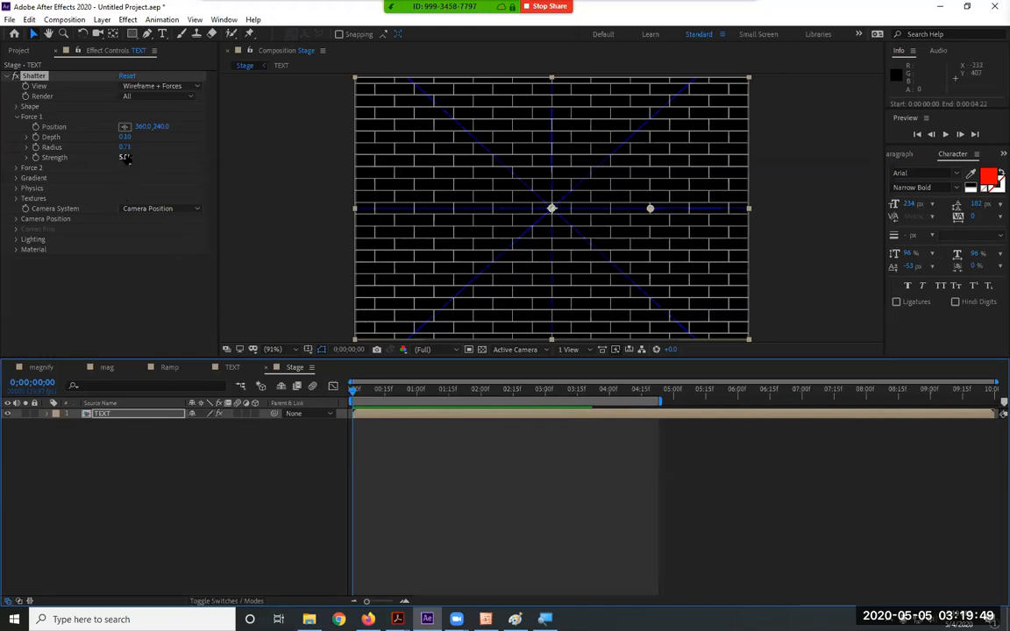
Raise Force 1 Strength sharply and preview the stronger shatter
drag(125, 157, 272, 154)
key(space)
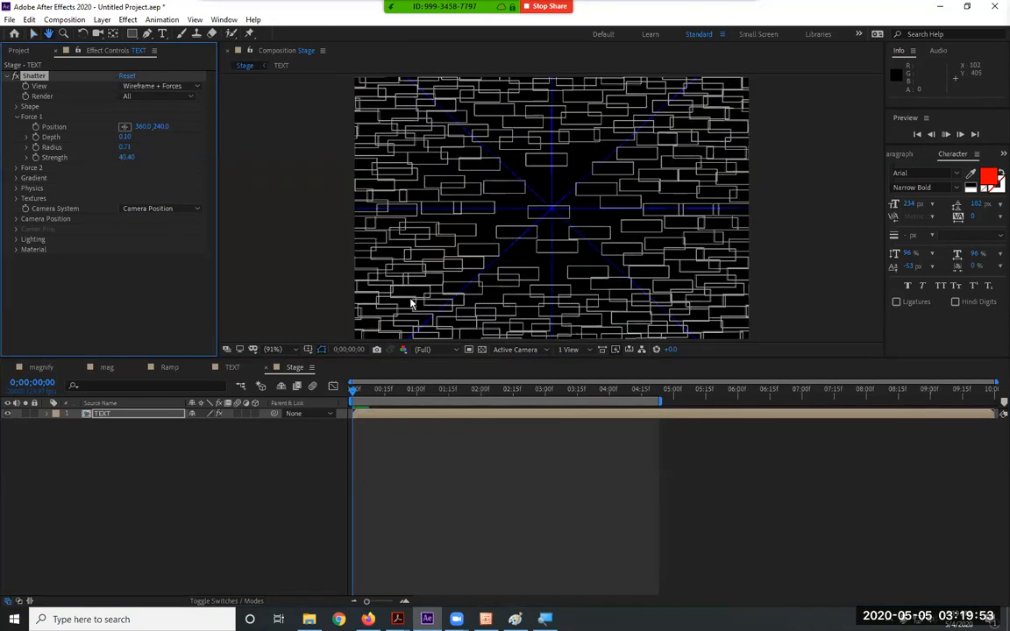
key(space)
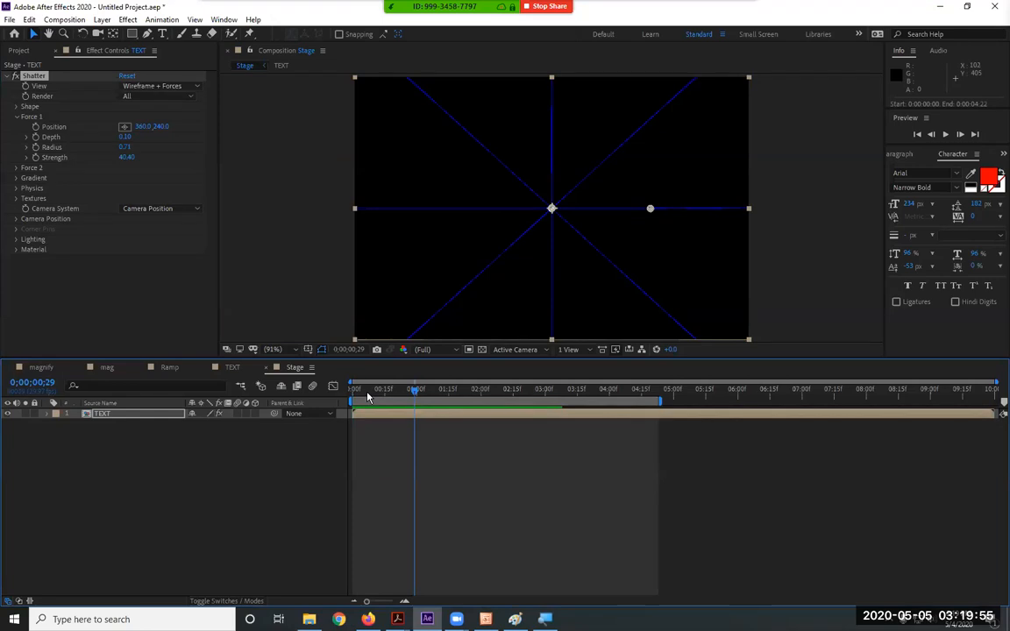
click(127, 158)
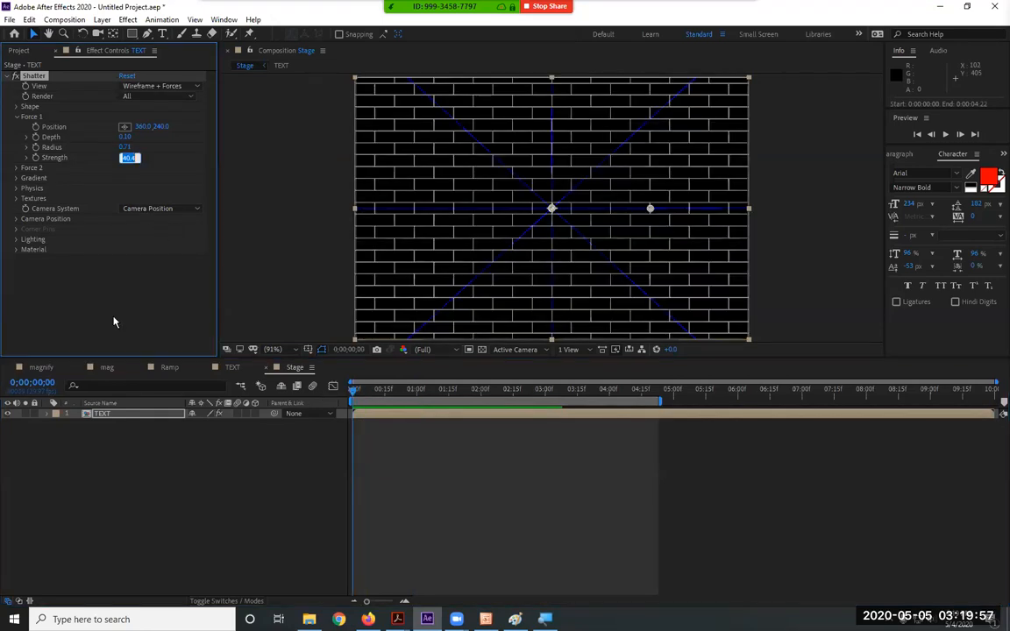
key(space)
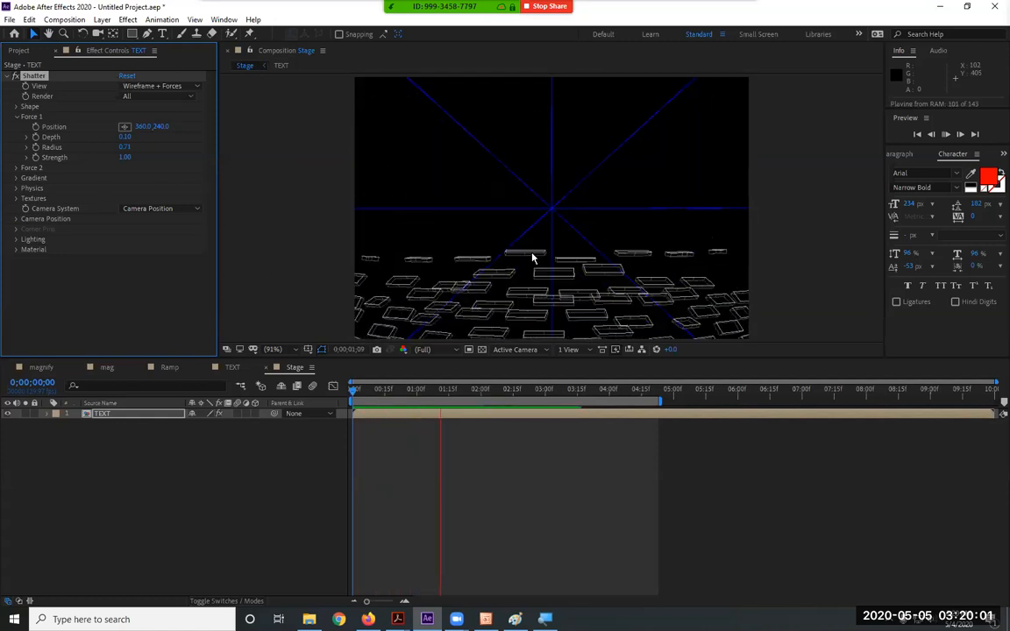
key(space)
Preview the shatter Rendered from the start, then return View to Wireframe + Forces
click(150, 87)
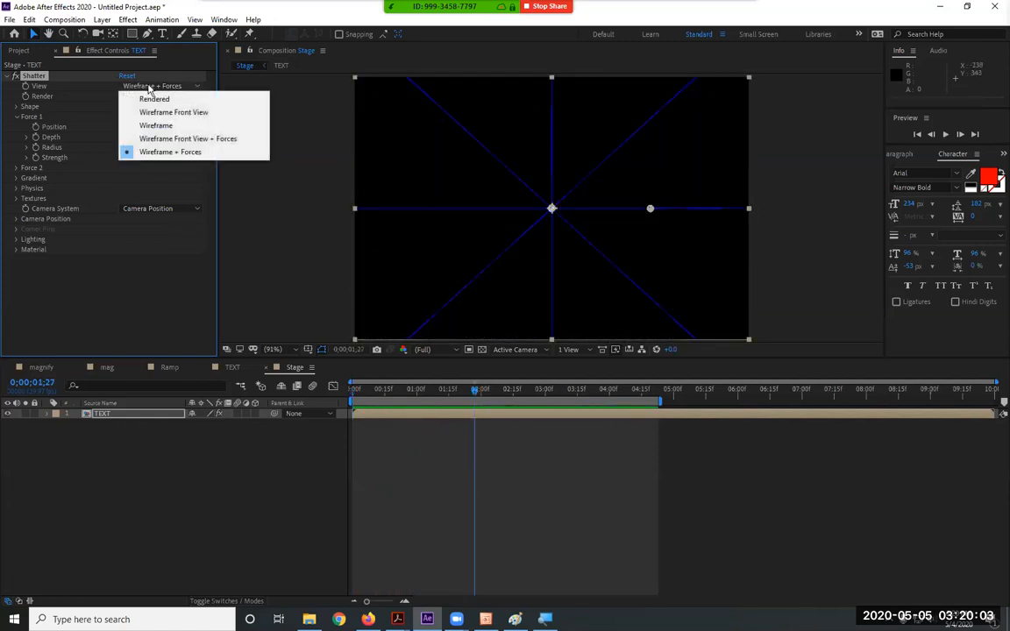
click(153, 98)
key(Home)
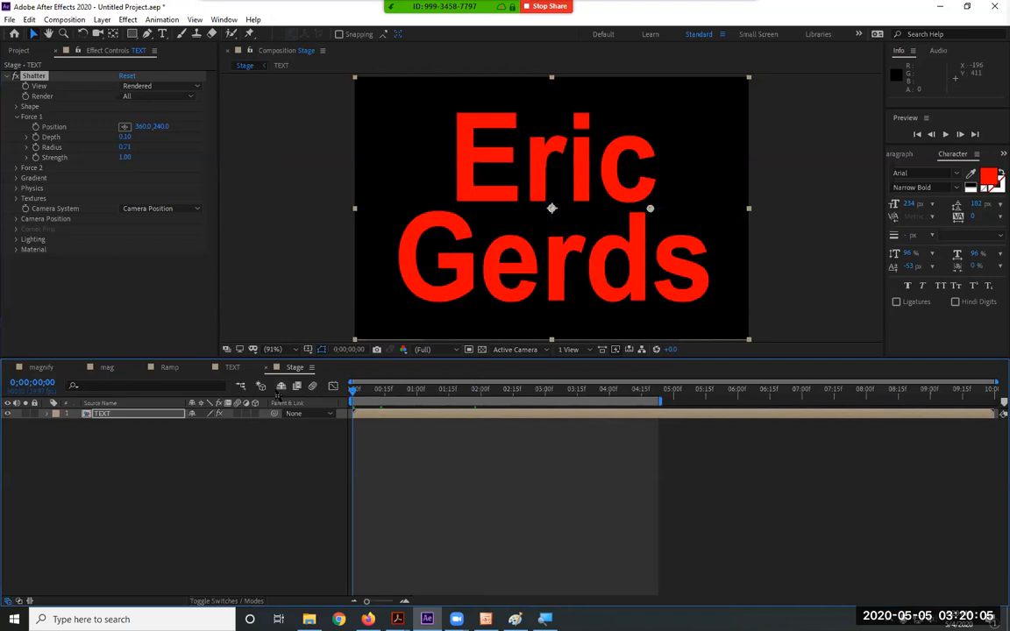
key(space)
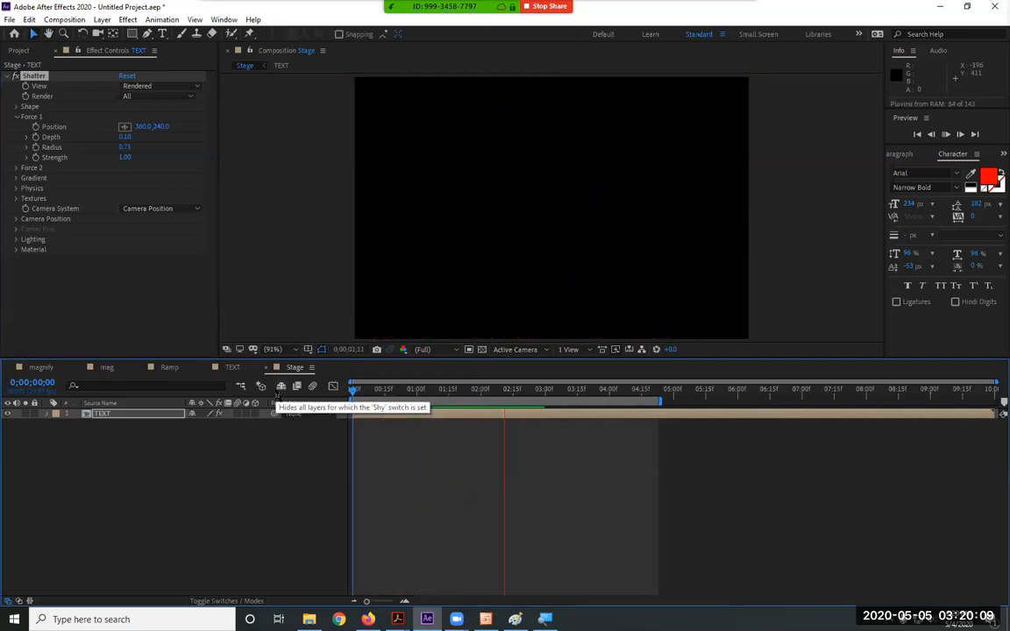
key(space)
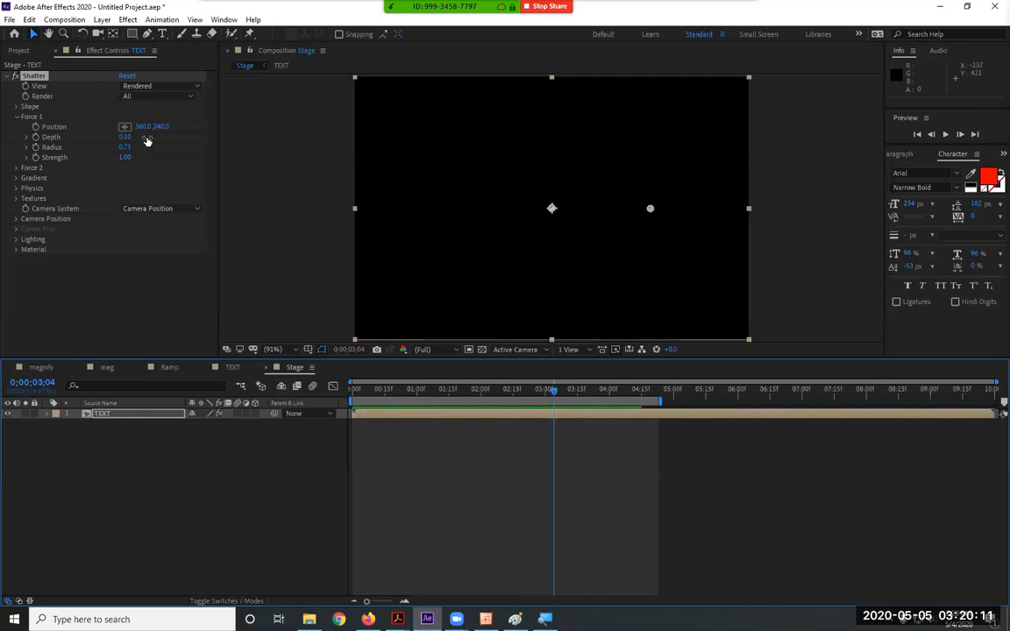
click(17, 106)
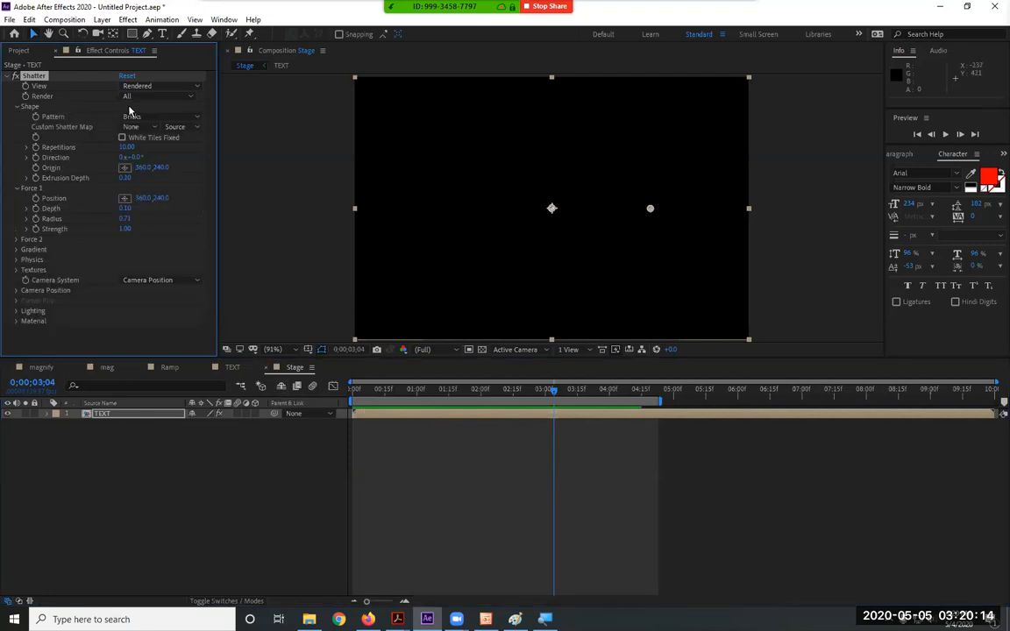
click(16, 106)
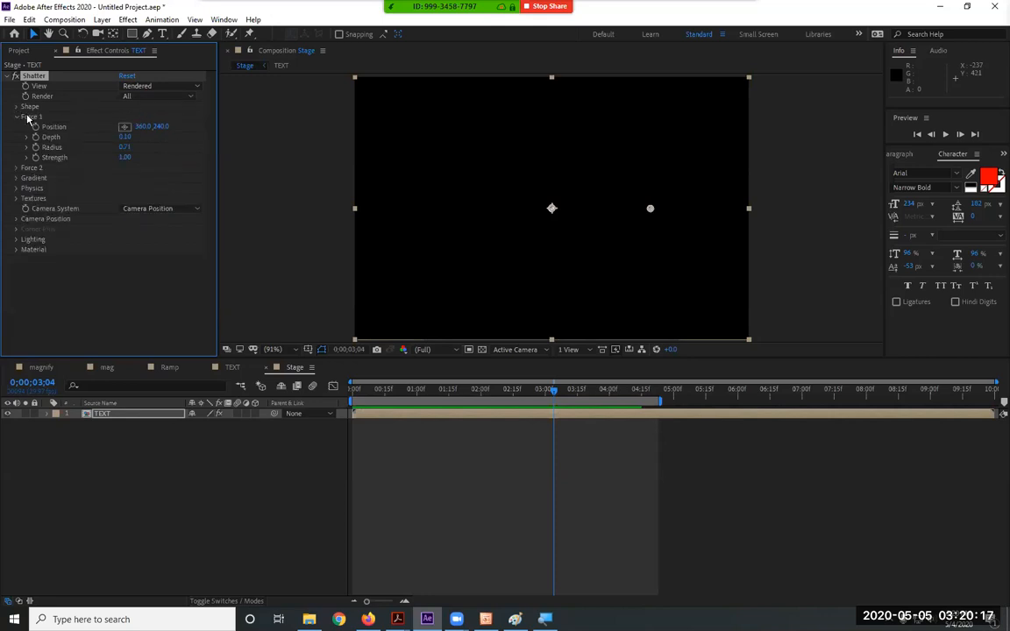
click(144, 86)
click(119, 76)
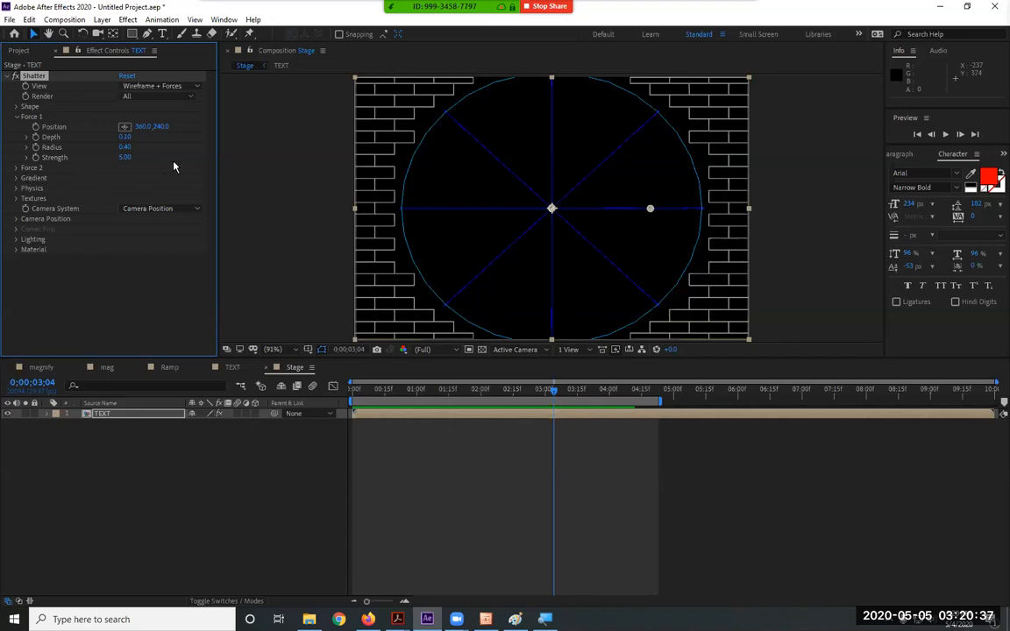
Set both Force 1 and Force 2 Radius to 0.13, with Force 2 at 540.0, 240.0
click(16, 167)
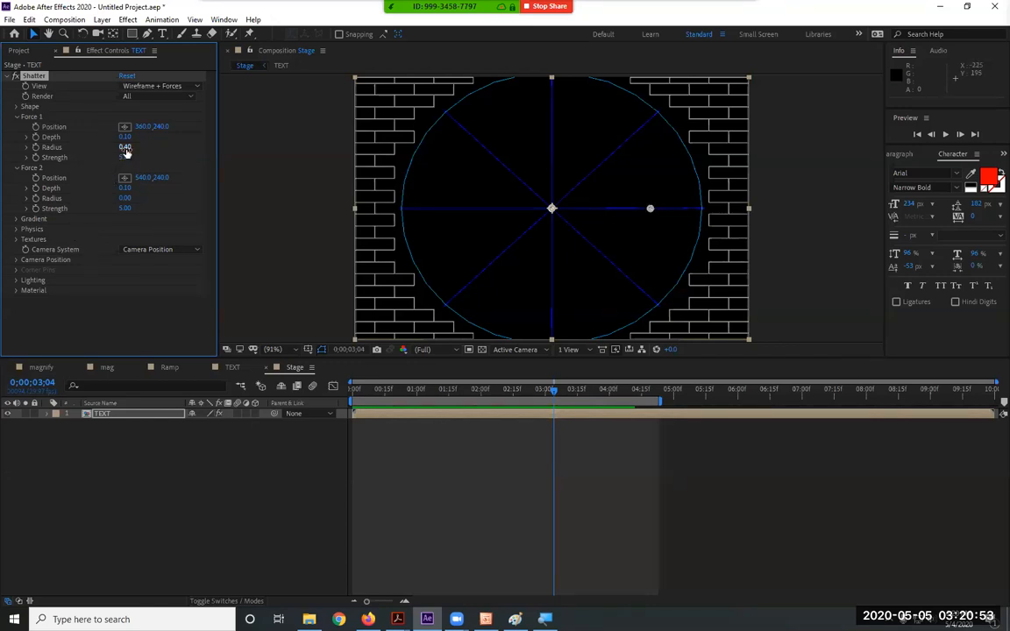
drag(123, 147, 110, 148)
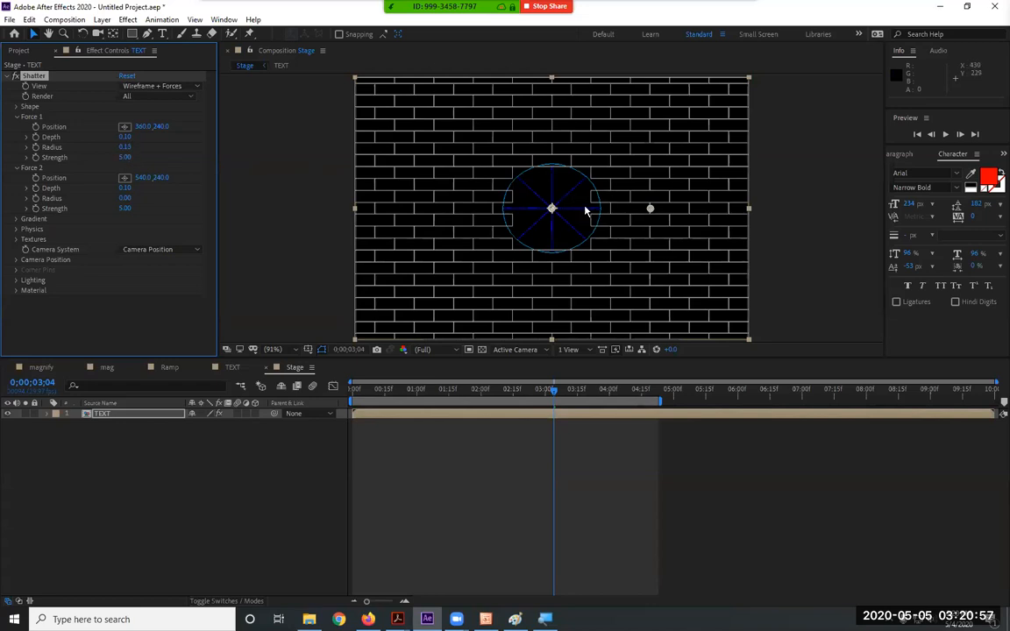
click(462, 178)
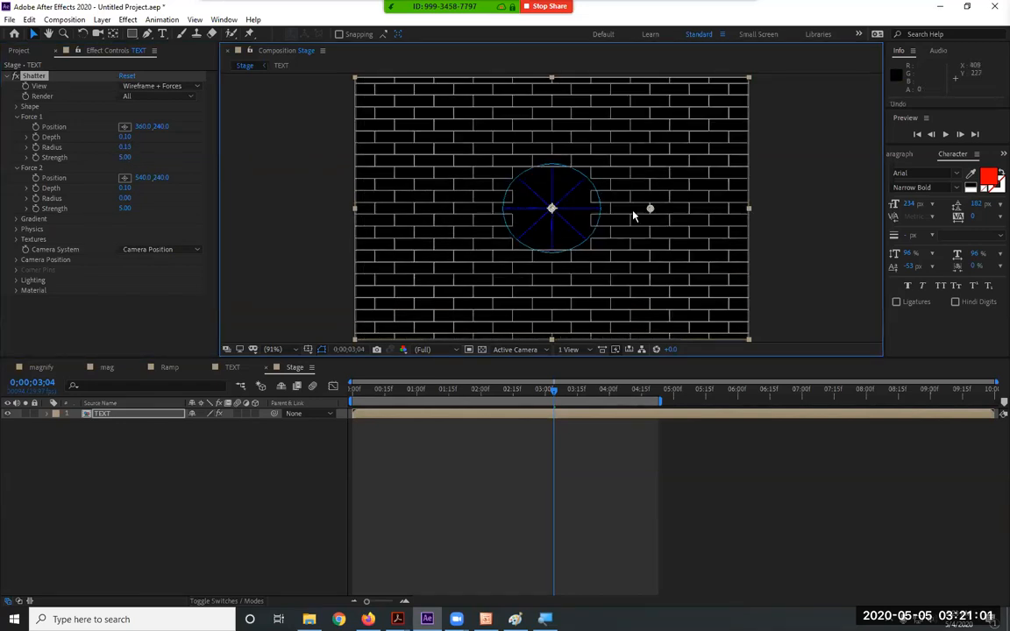
mouse_move(125, 198)
mouse_down()
mouse_move(140, 199)
mouse_move(130, 199)
mouse_up()
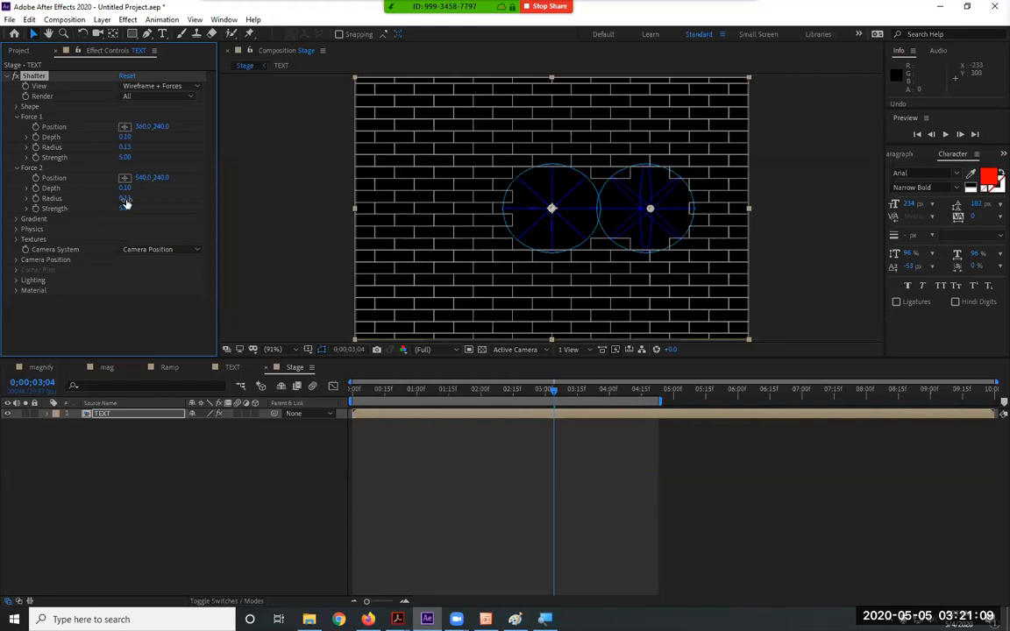
Preview the two-point shatter in Rendered view from the start
key(Home)
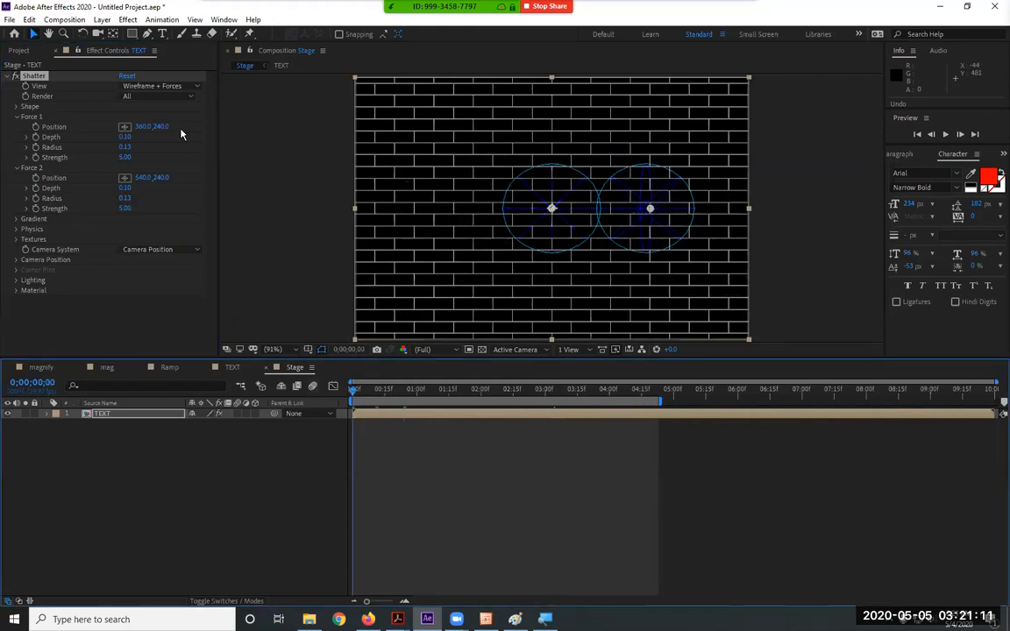
click(153, 86)
click(158, 100)
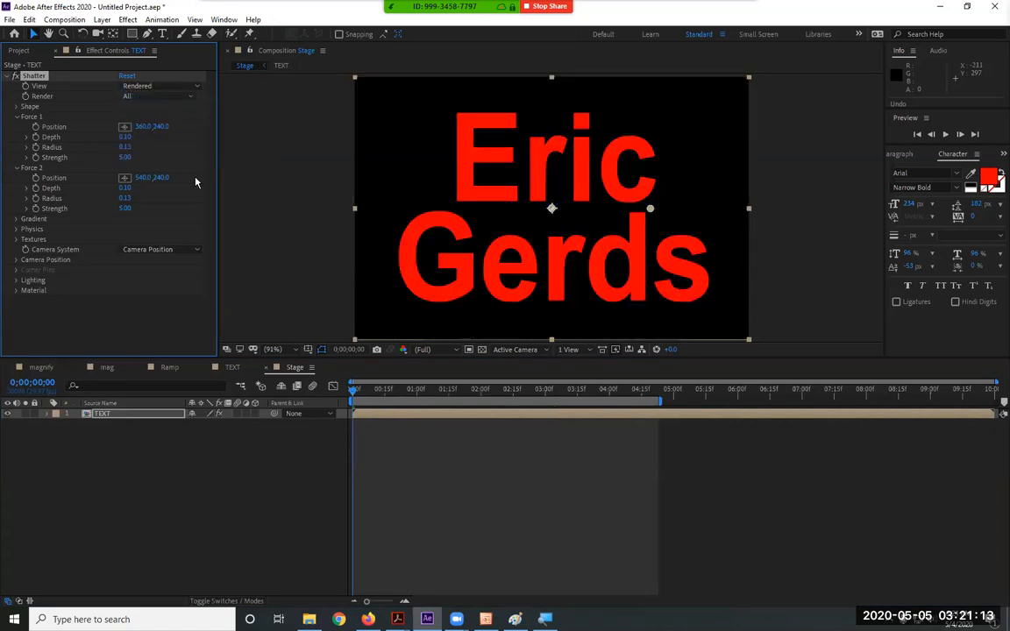
key(space)
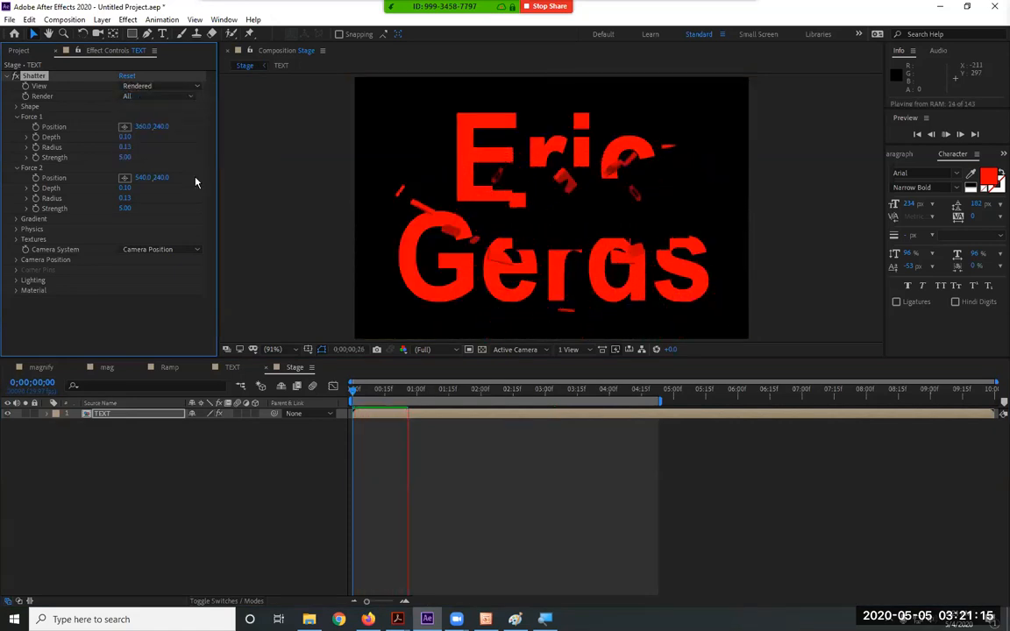
key(space)
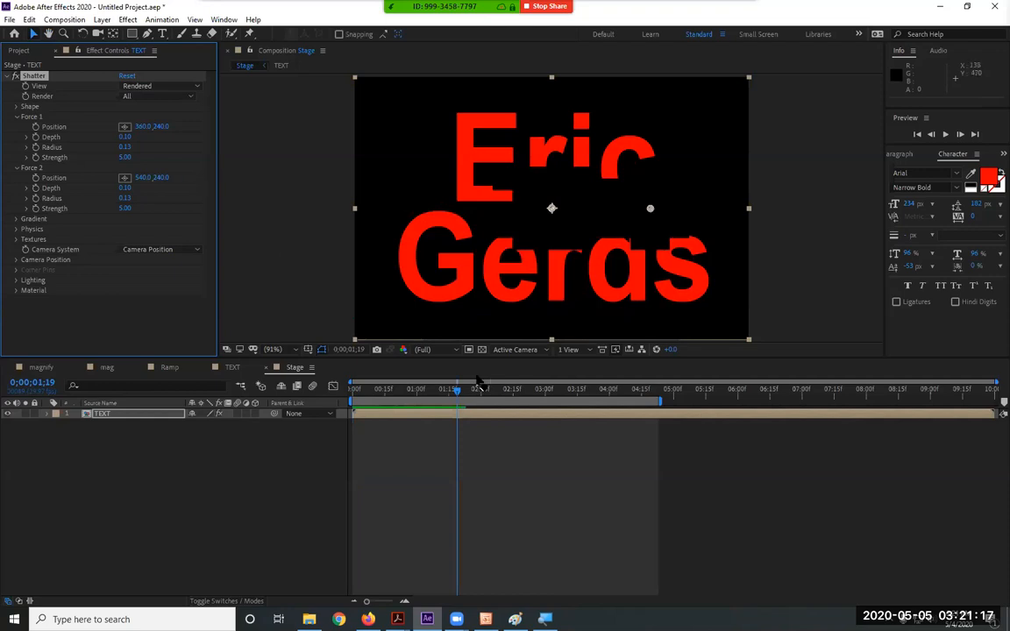
click(160, 87)
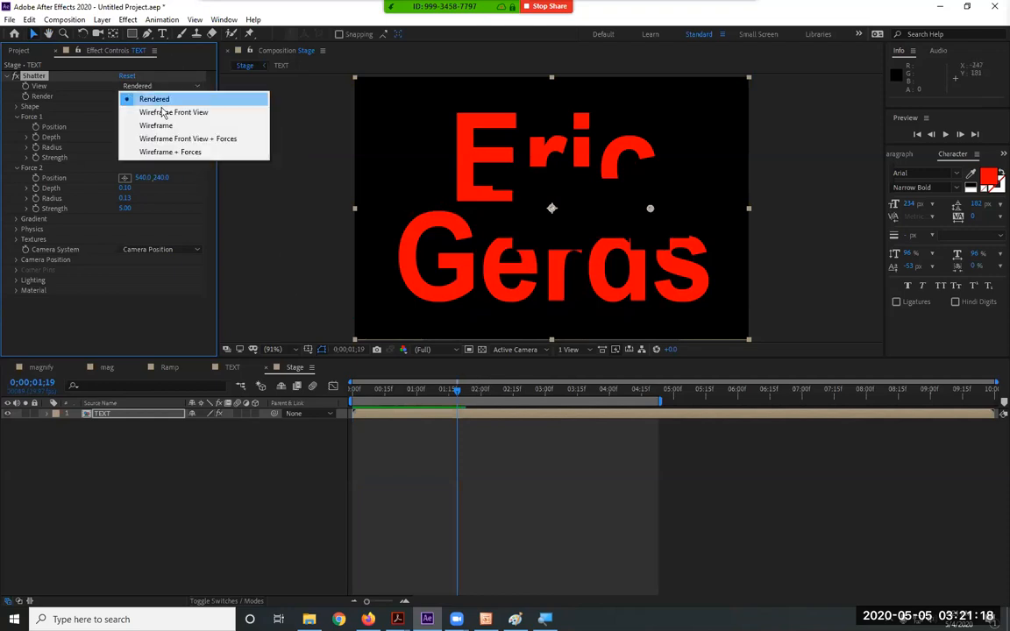
Return to Wireframe + Forces, set Force 2 Radius to 0, and open the Gradient group
click(174, 152)
click(127, 198)
text(0)
key(Return)
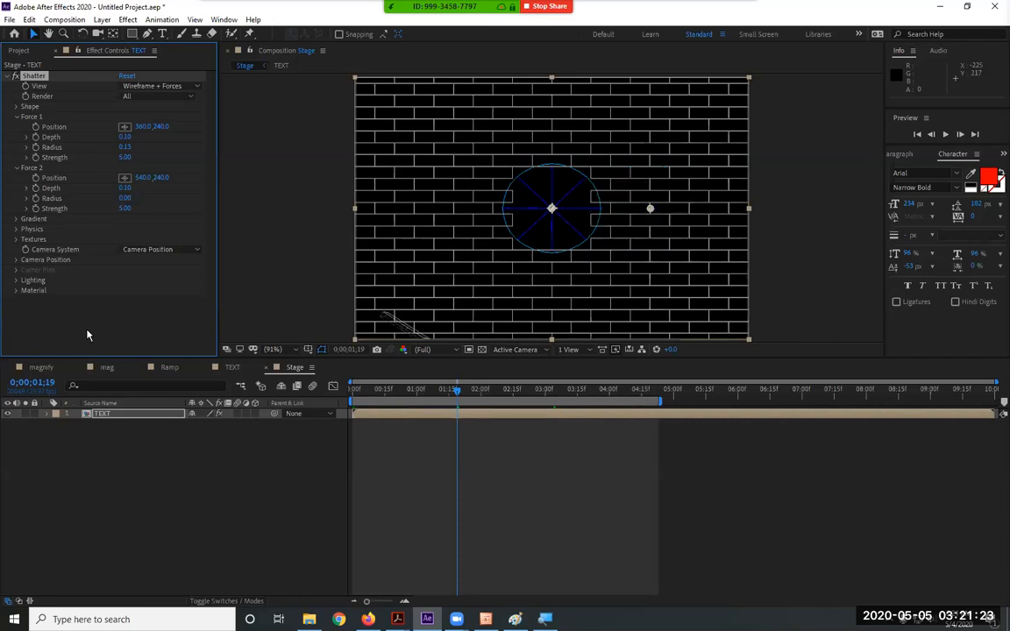
click(18, 168)
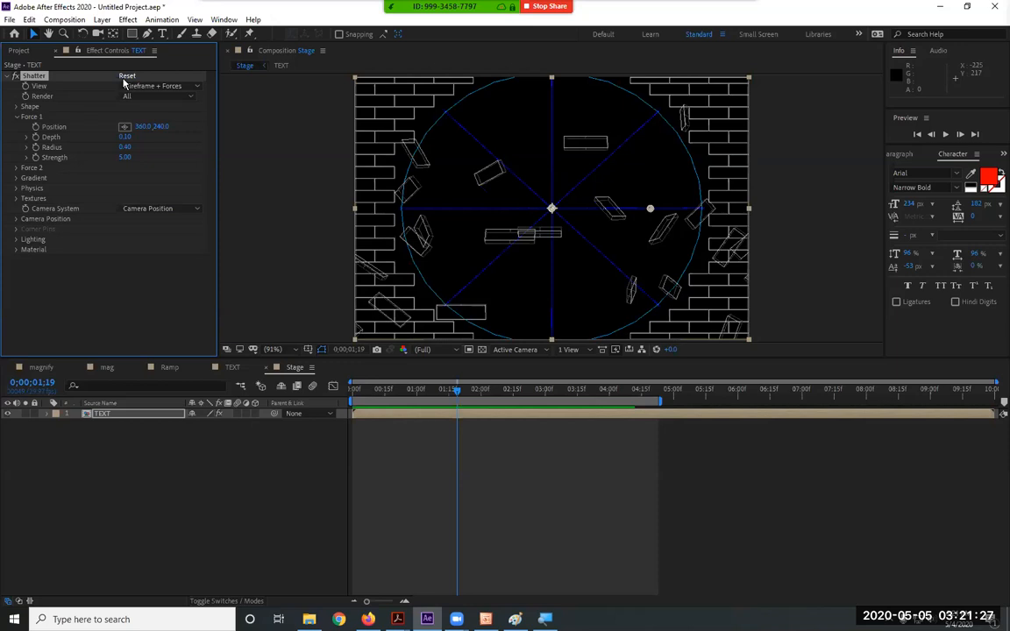
key(Home)
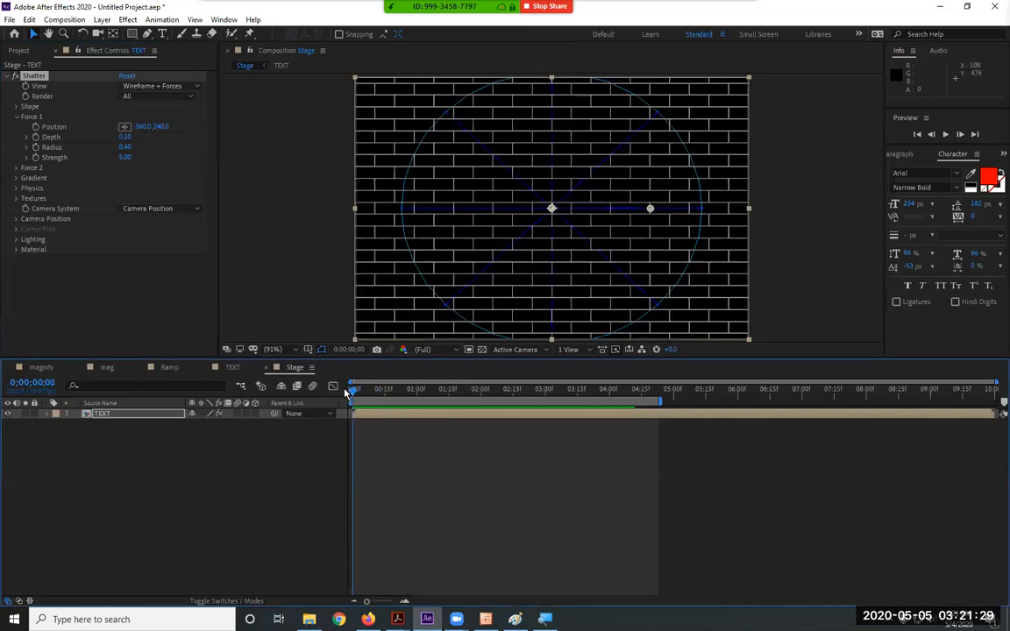
click(17, 116)
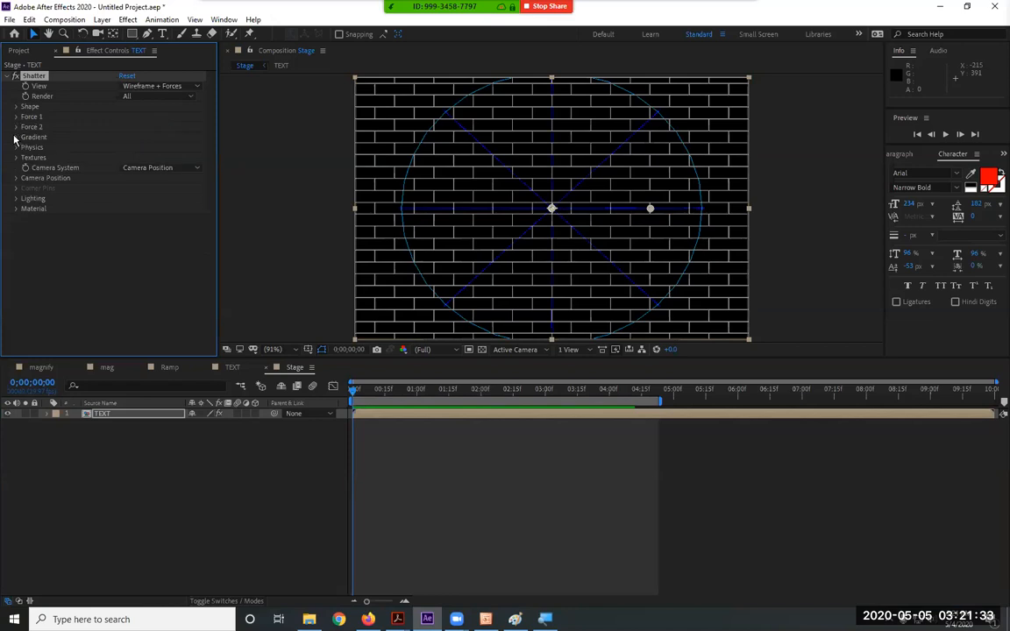
click(15, 138)
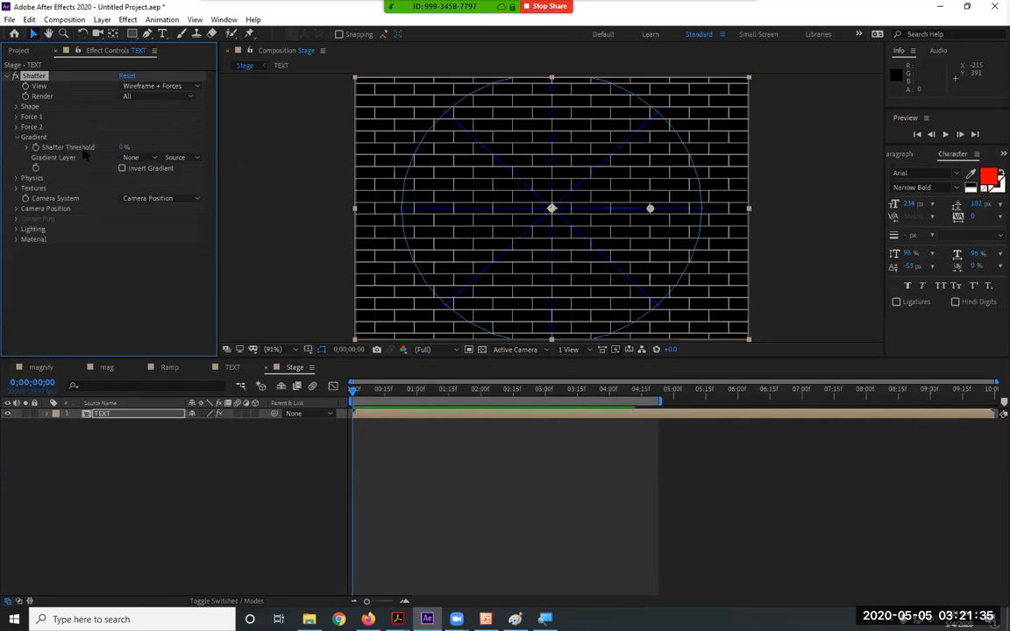
Open the Shatter Physics group, checking Rotation Speed and keeping Tumble Axis on Free
click(15, 139)
click(16, 147)
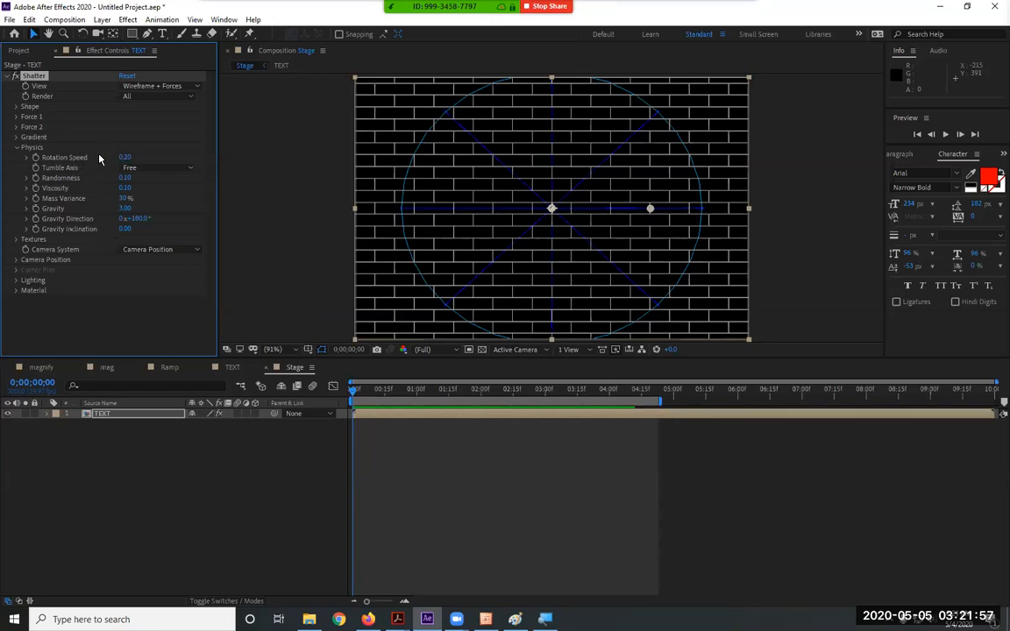
click(131, 157)
click(156, 169)
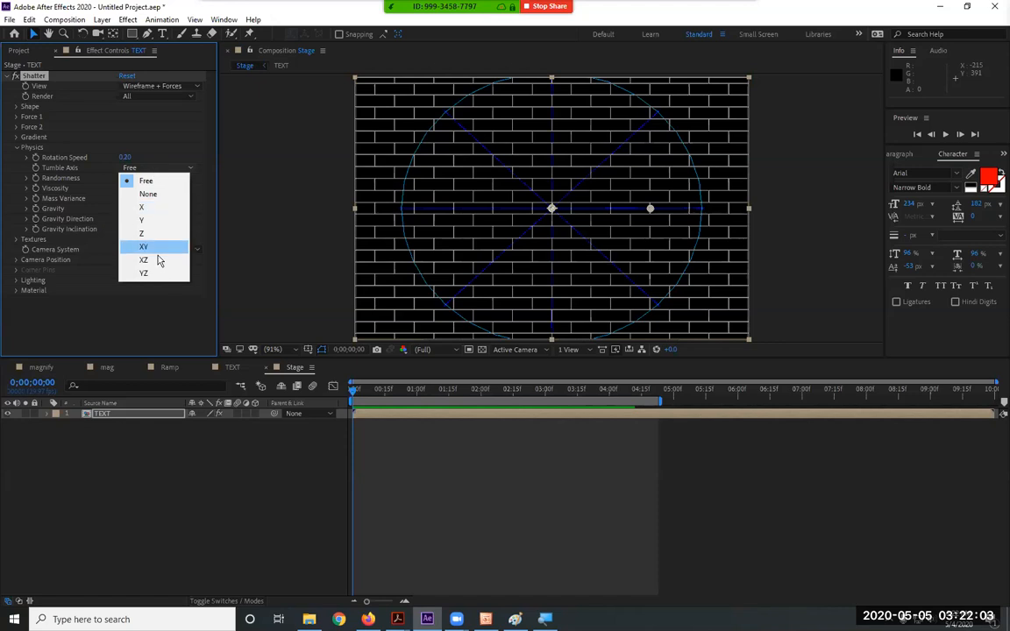
click(156, 182)
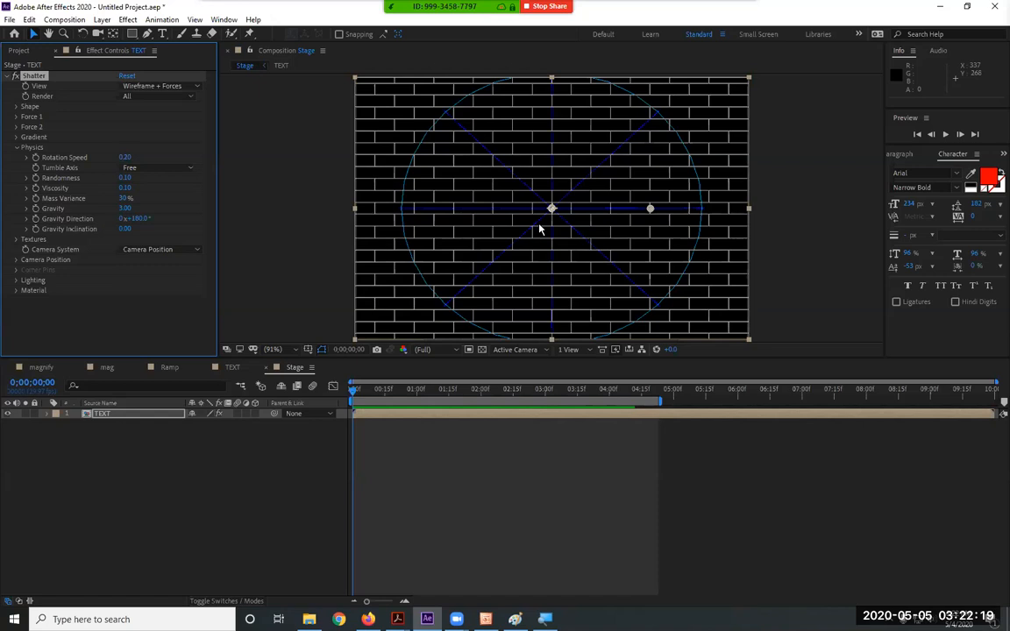
Switch View to Rendered, preview the shatter twice, and raise Viscosity to 1.00
click(171, 91)
click(154, 99)
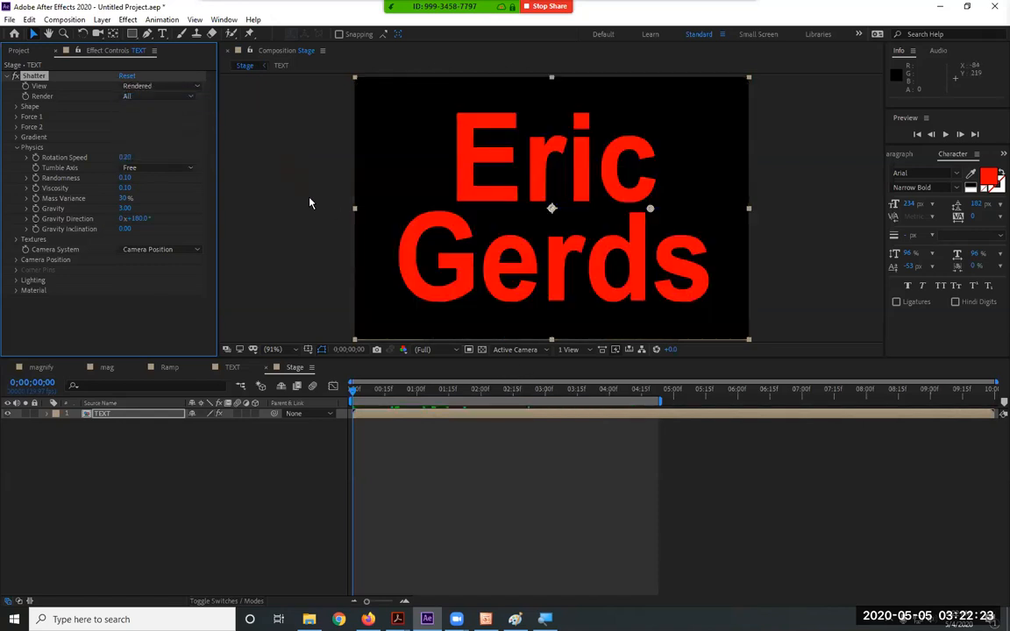
key(space)
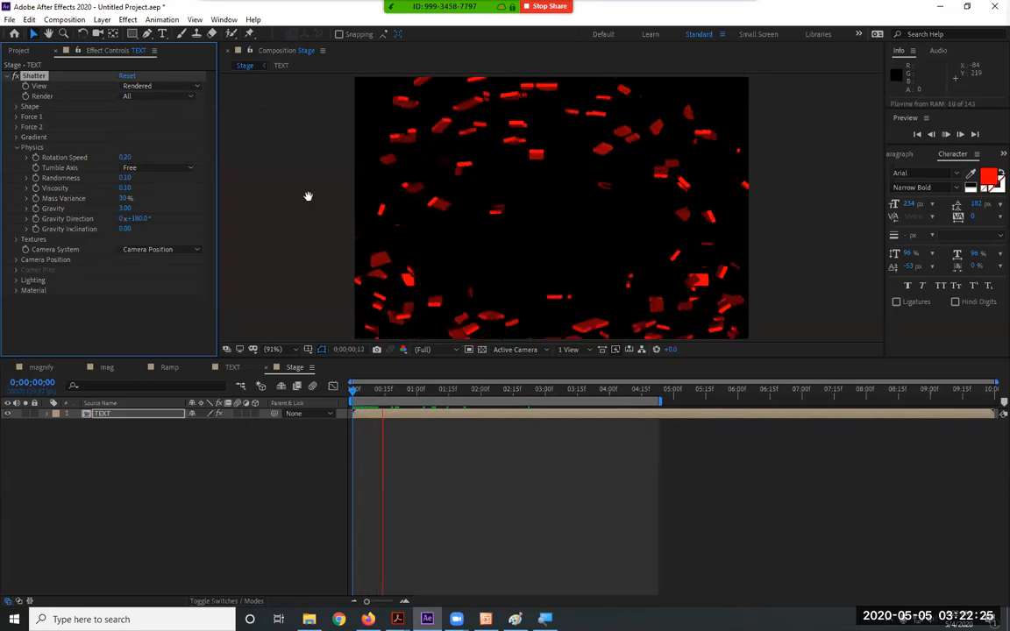
key(space)
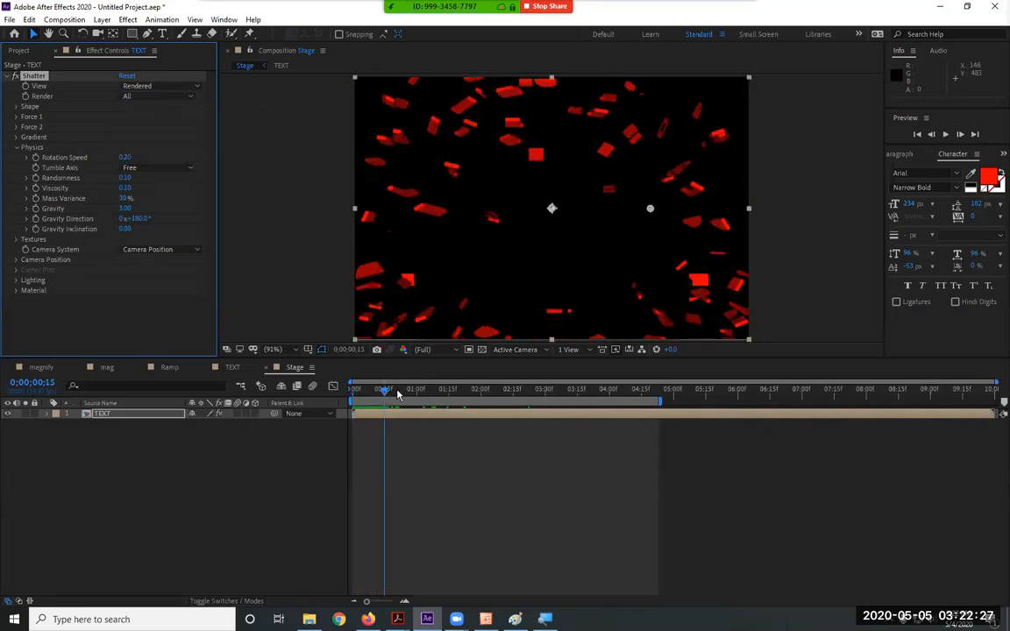
key(space)
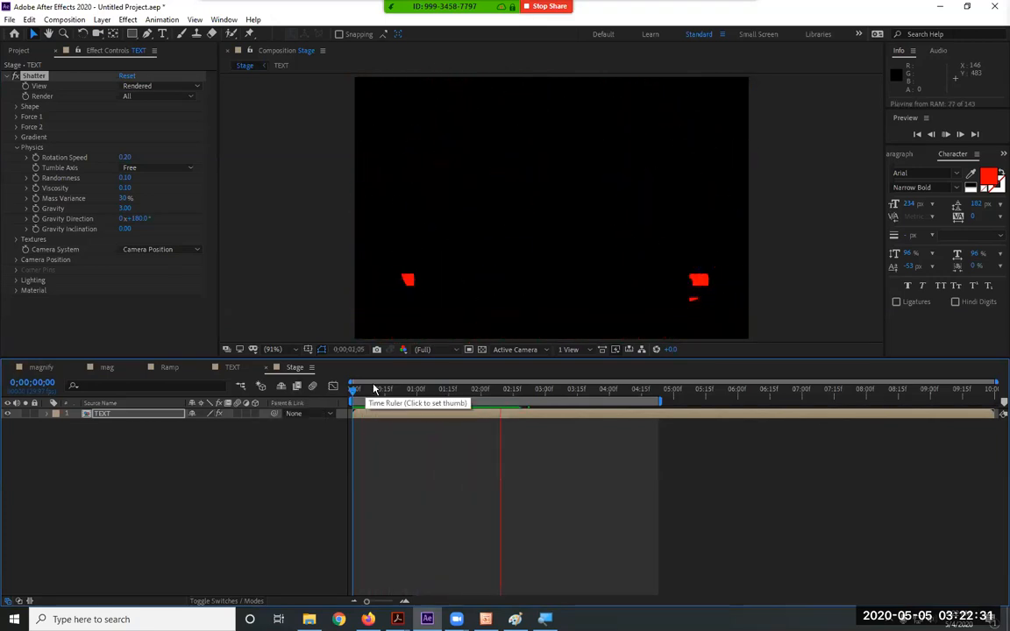
key(space)
click(126, 188)
Set Shatter Viscosity to 1.00, preview the bricks staying in place, and expand Force 1
text(1)
key(Return)
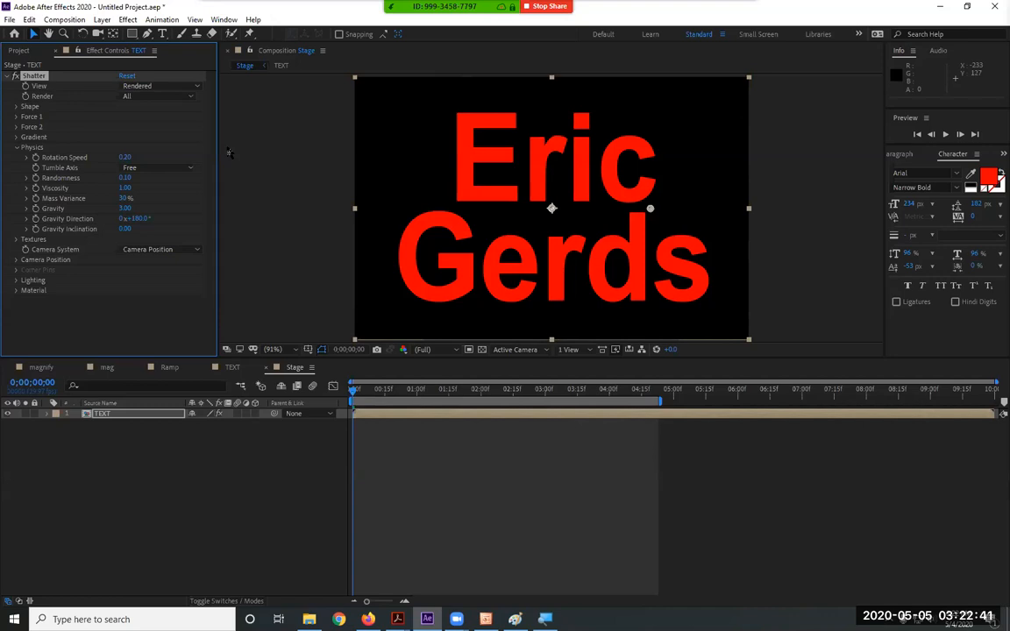
key(space)
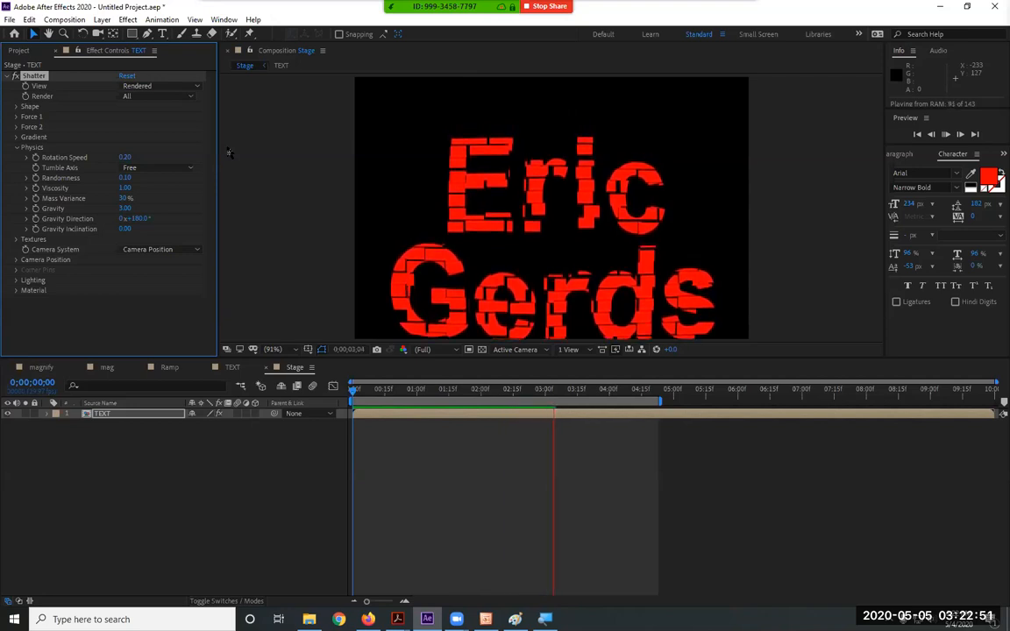
key(space)
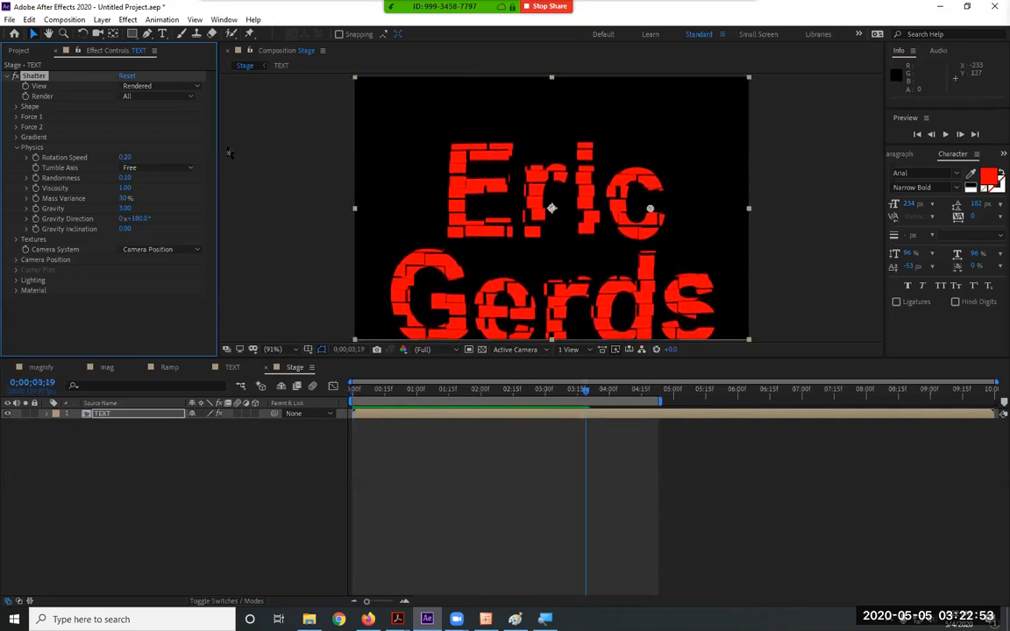
click(16, 117)
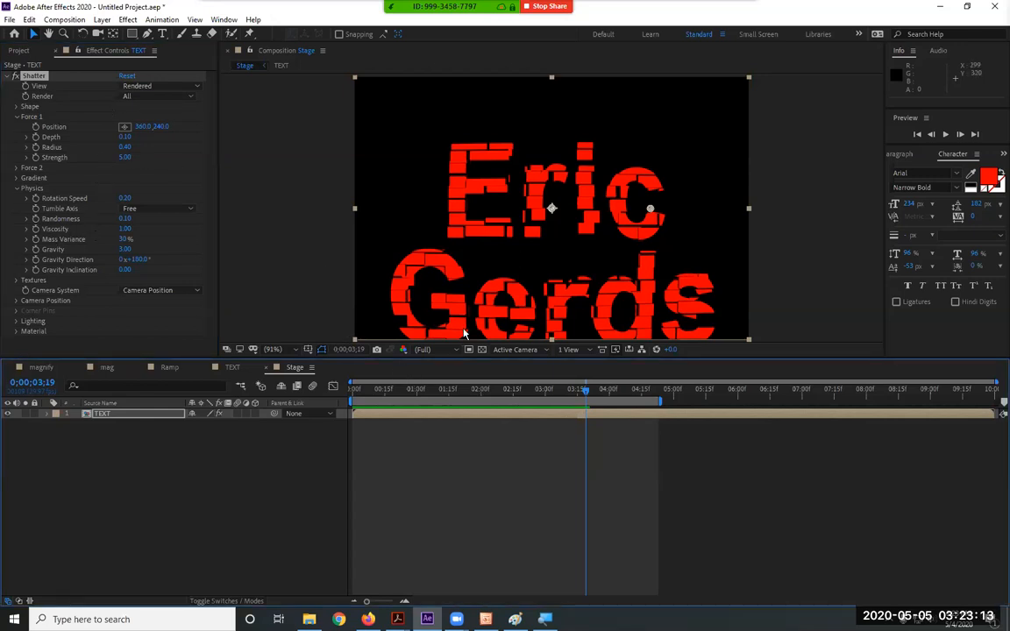
drag(587, 388, 323, 397)
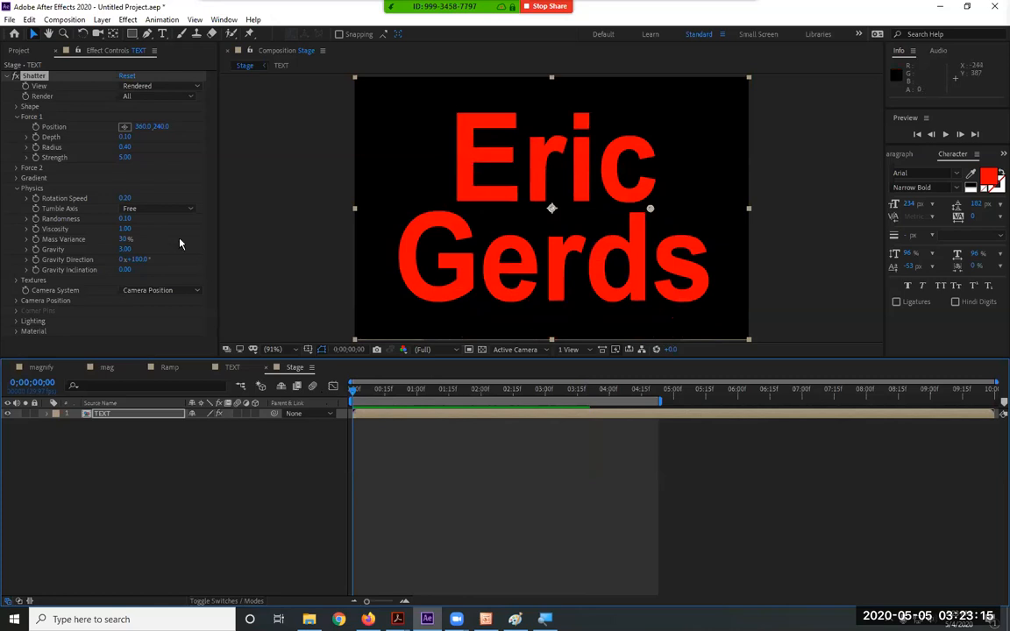
Switch the Shatter view to Wireframe + Forces, then back to Rendered, and preview
click(140, 85)
click(130, 78)
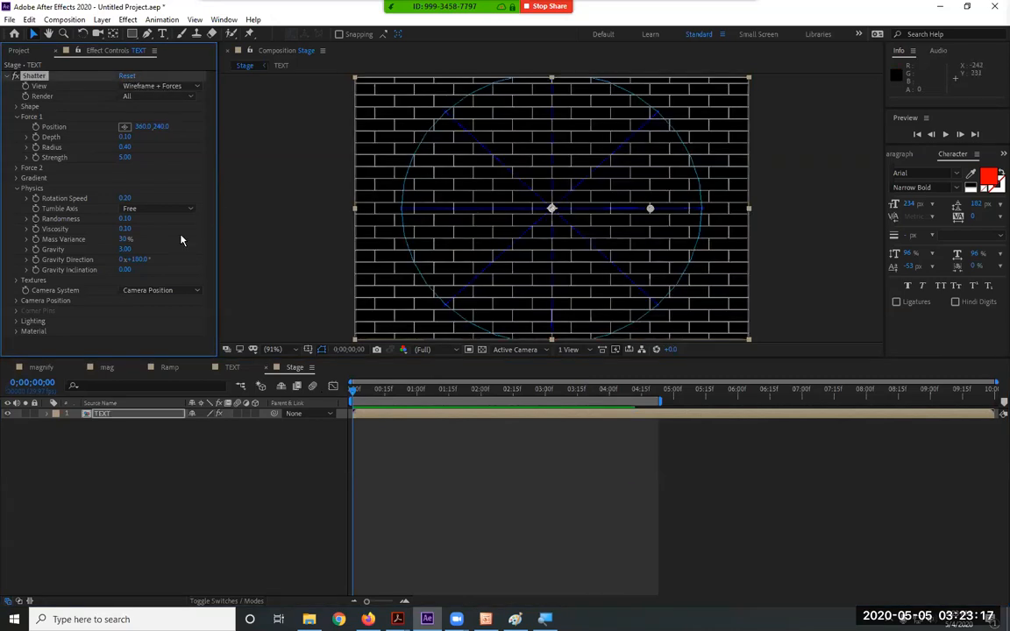
click(170, 103)
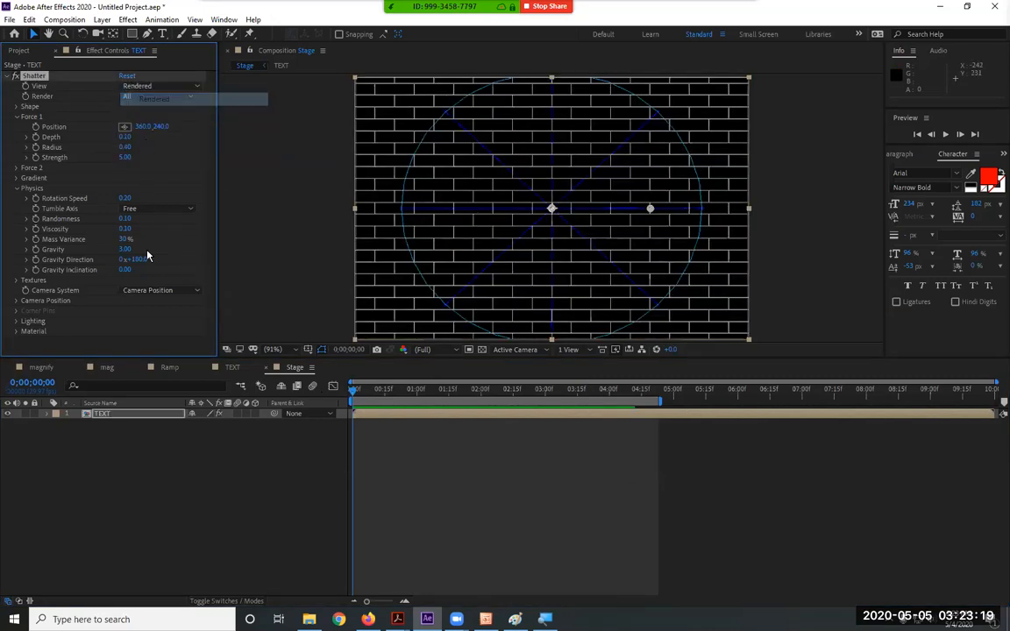
key(space)
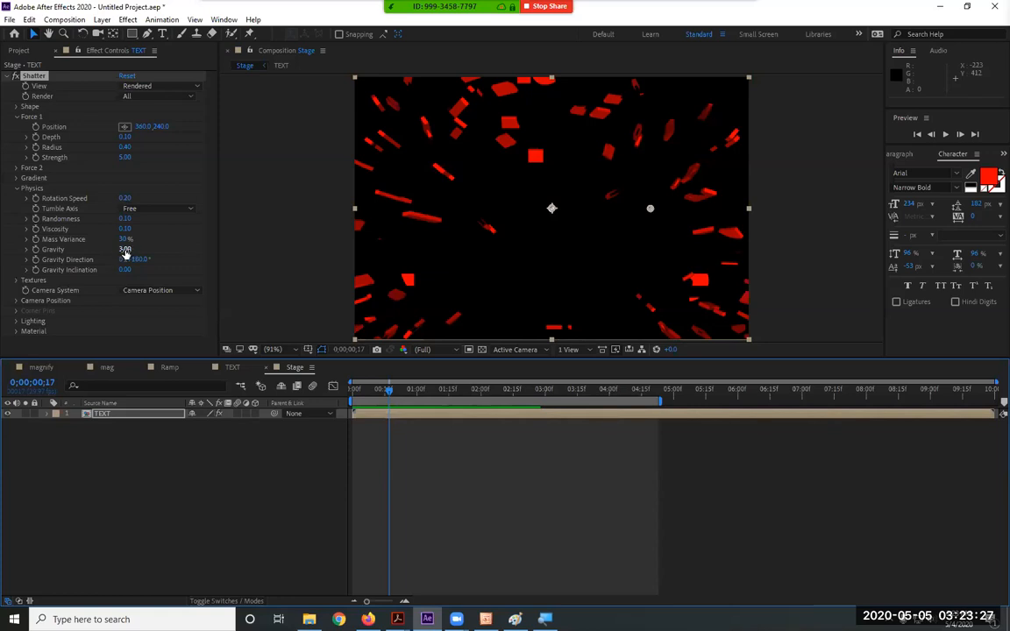
Set Shatter Gravity to 0.00 and preview the zero-gravity shatter
drag(124, 250, 298, 396)
key(space)
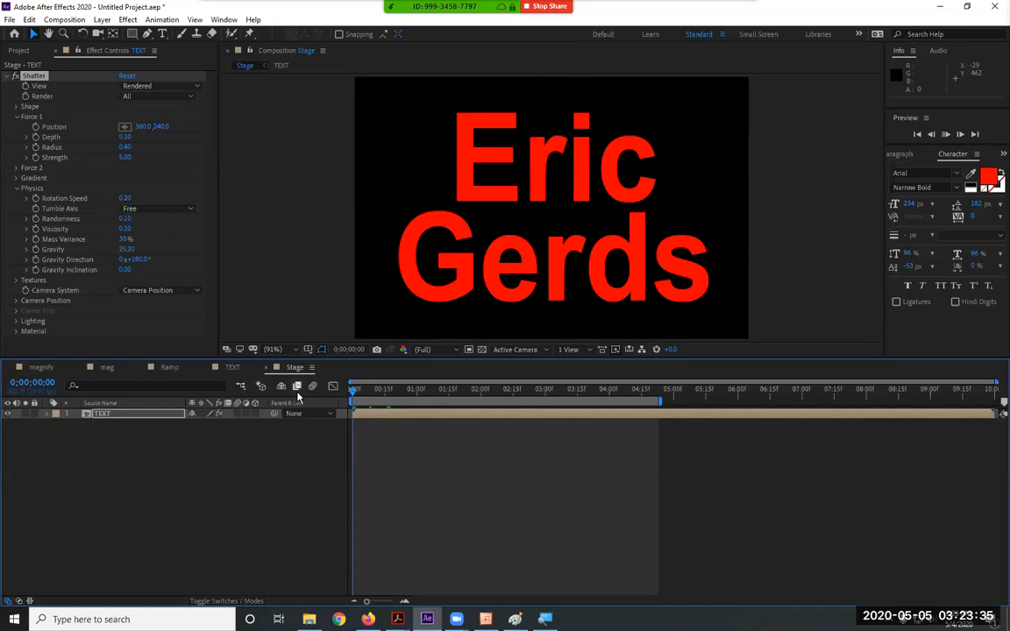
key(space)
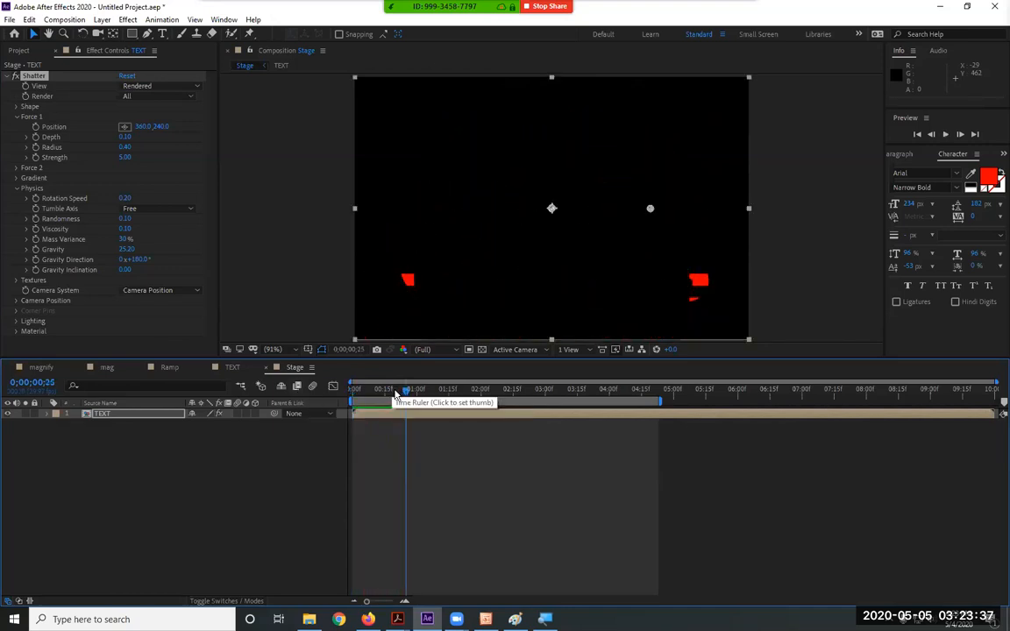
click(128, 250)
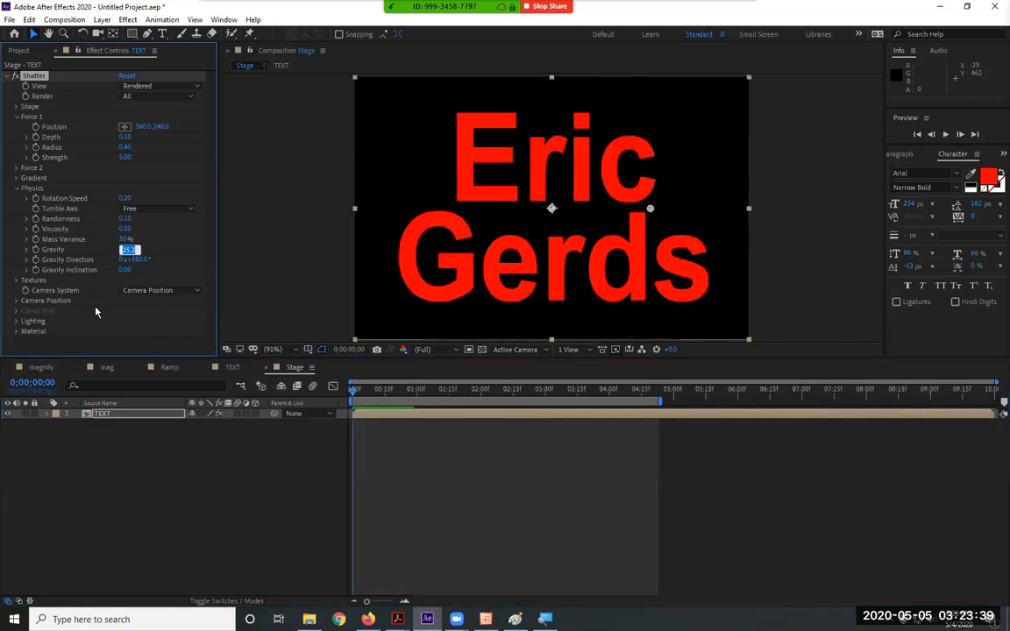
text(-2)
key(Return)
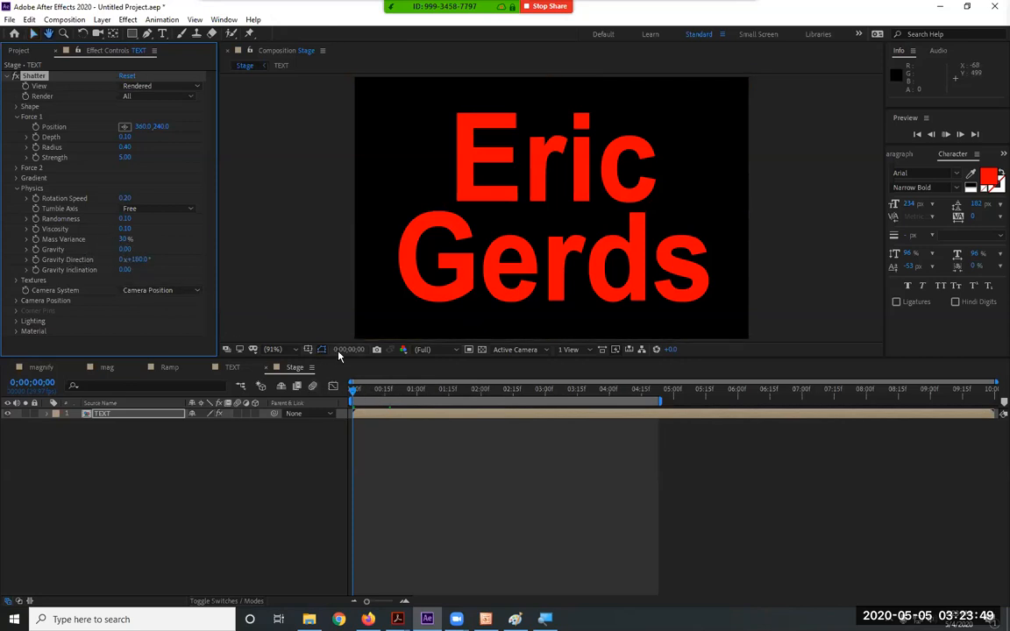
key(space)
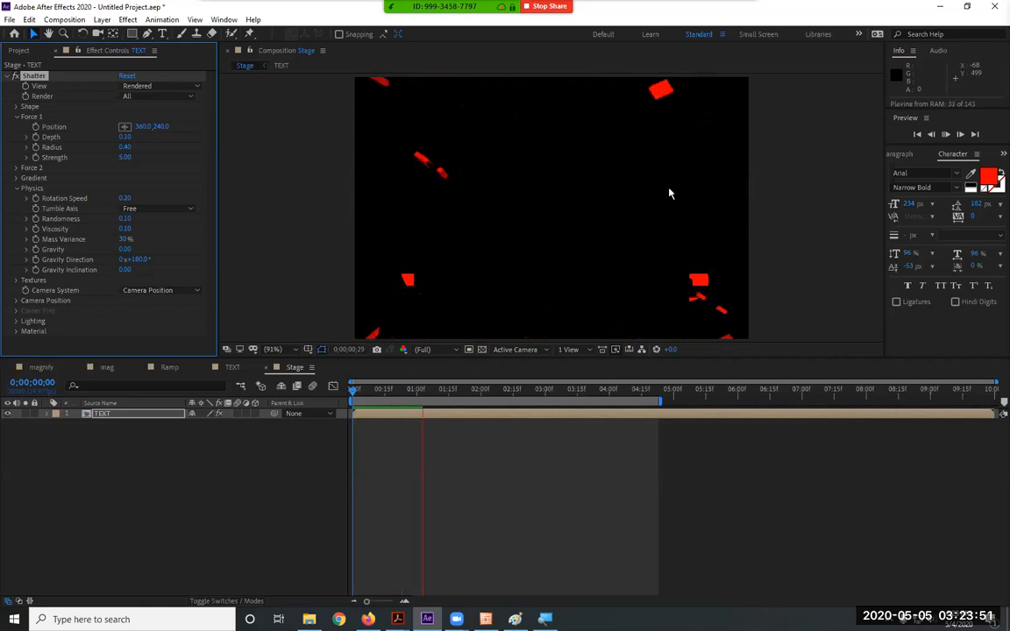
key(space)
drag(373, 392, 289, 399)
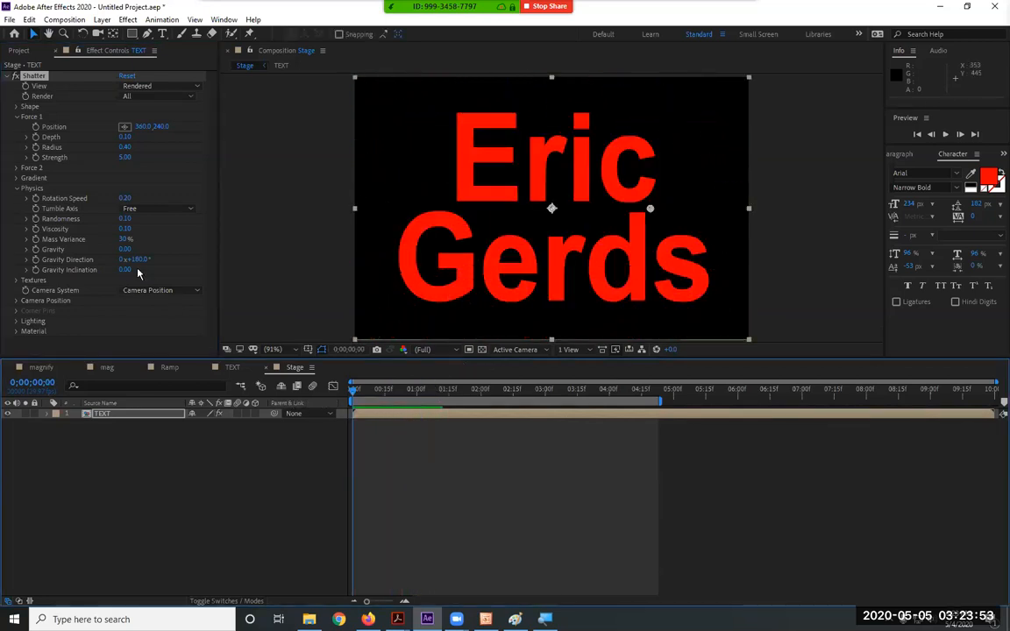
Set Gravity to 5.00 and preview the falling shards
drag(124, 249, 144, 248)
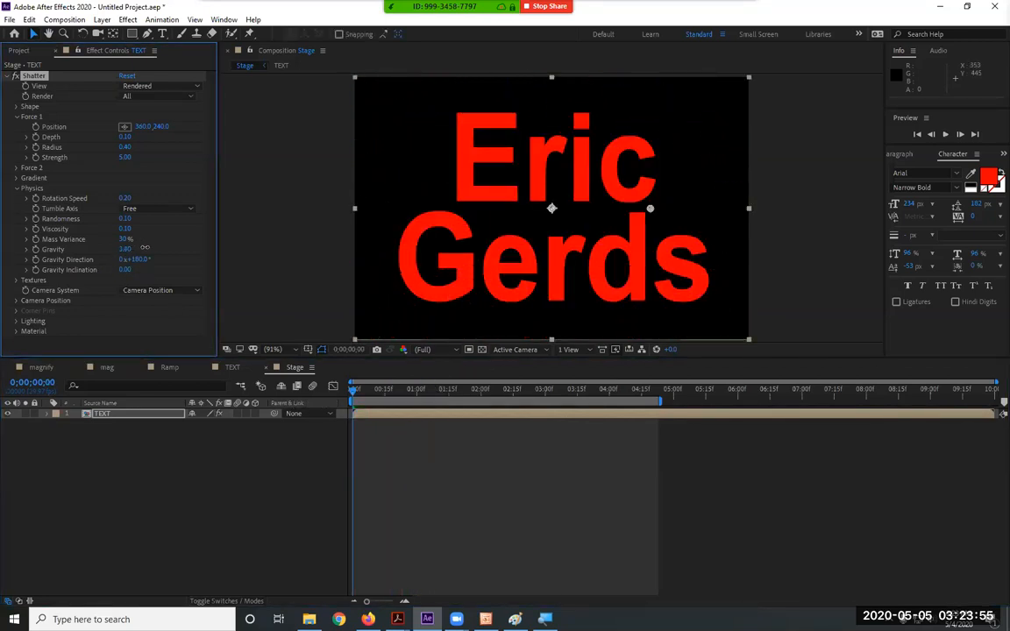
click(126, 250)
text(5)
key(Return)
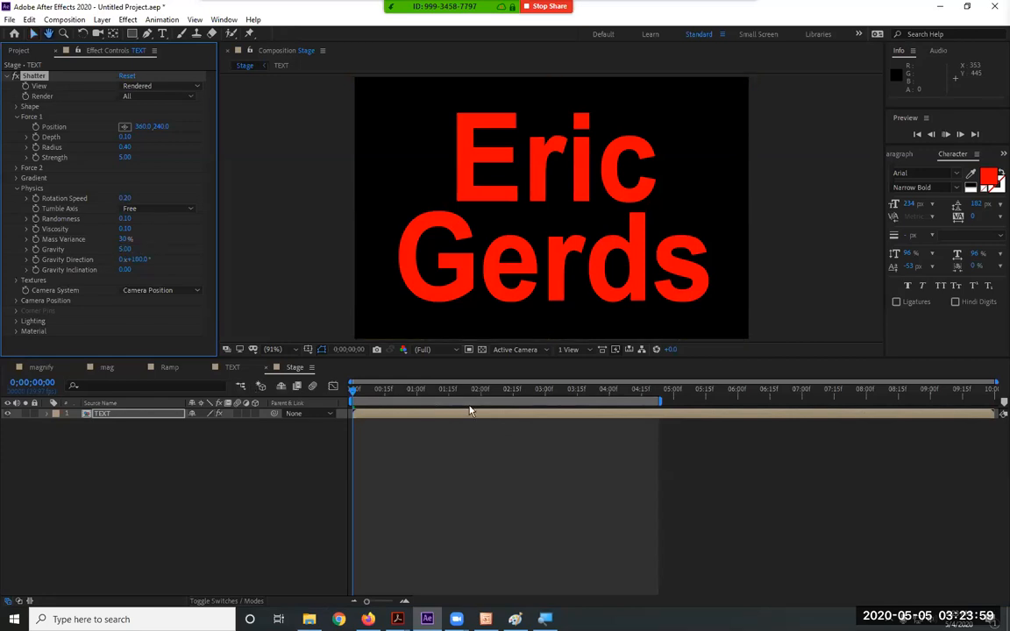
key(space)
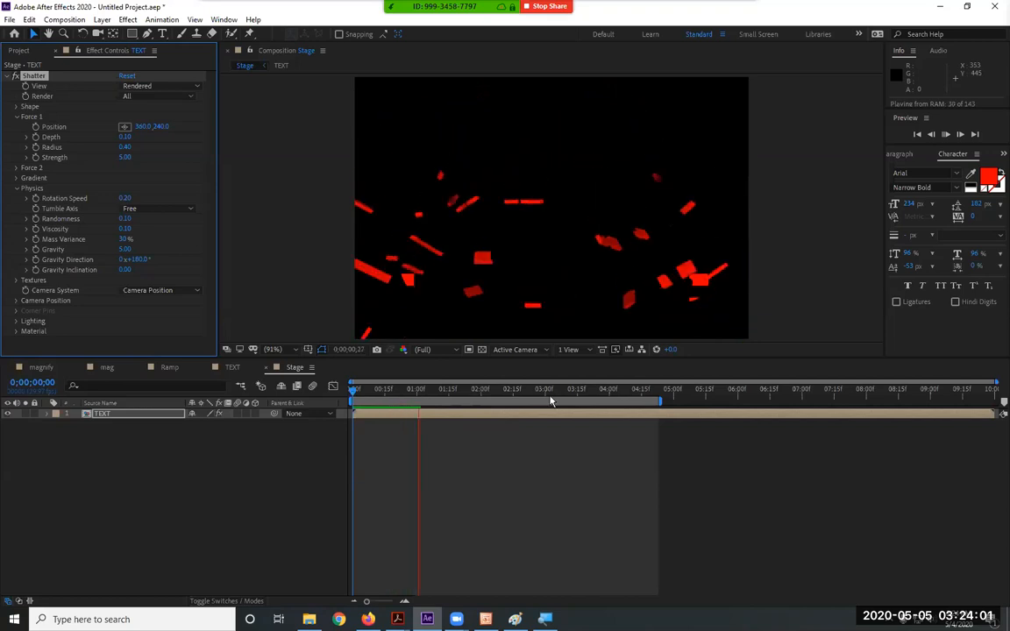
key(space)
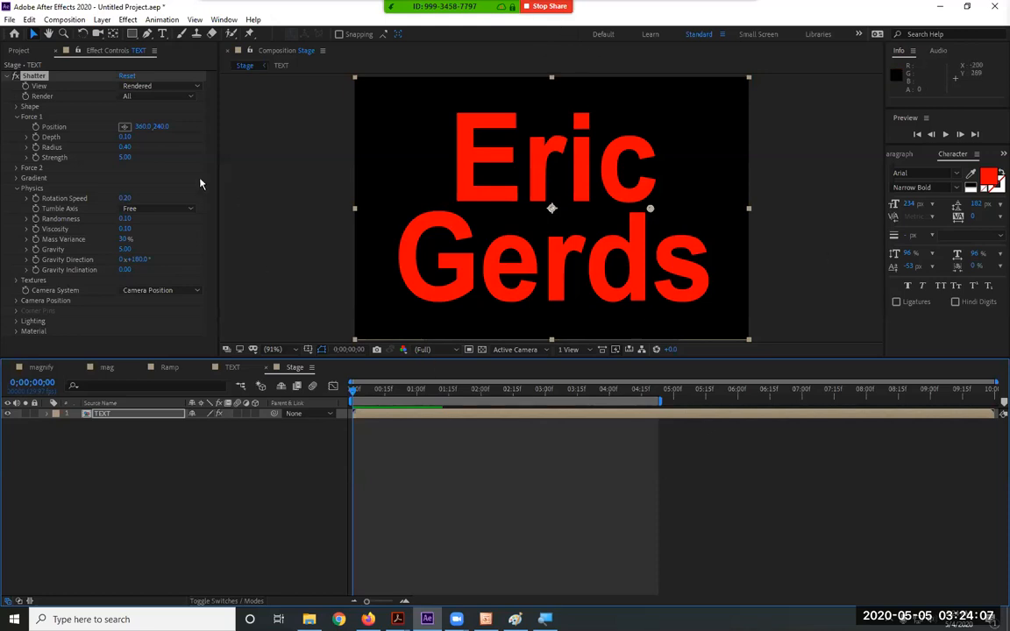
Set Gravity Direction to 0° and check it at frame 9, then reset Shatter and collapse Force 1
click(142, 261)
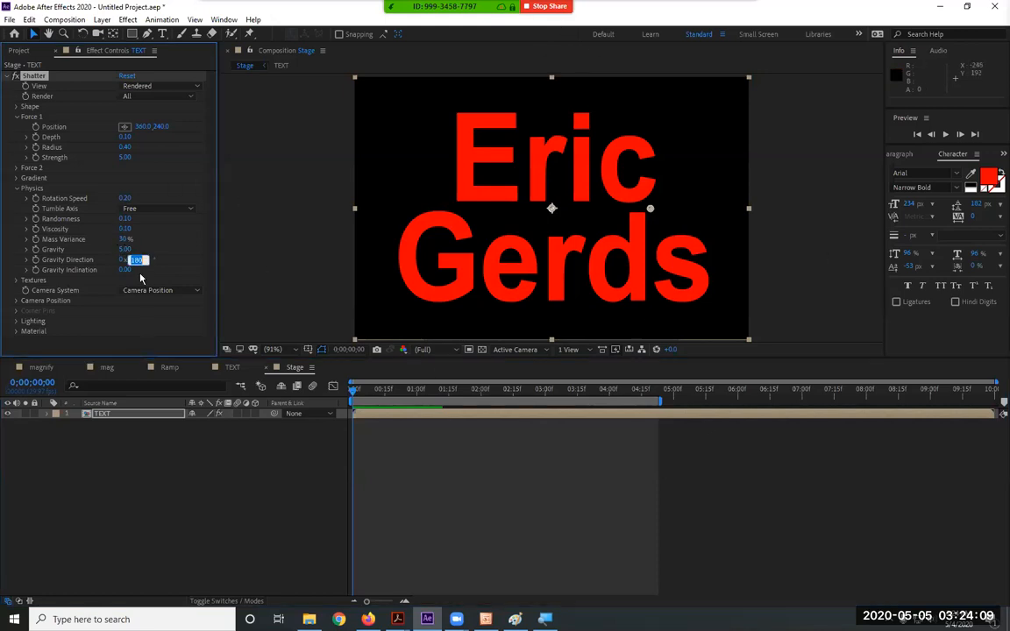
text(0)
key(Return)
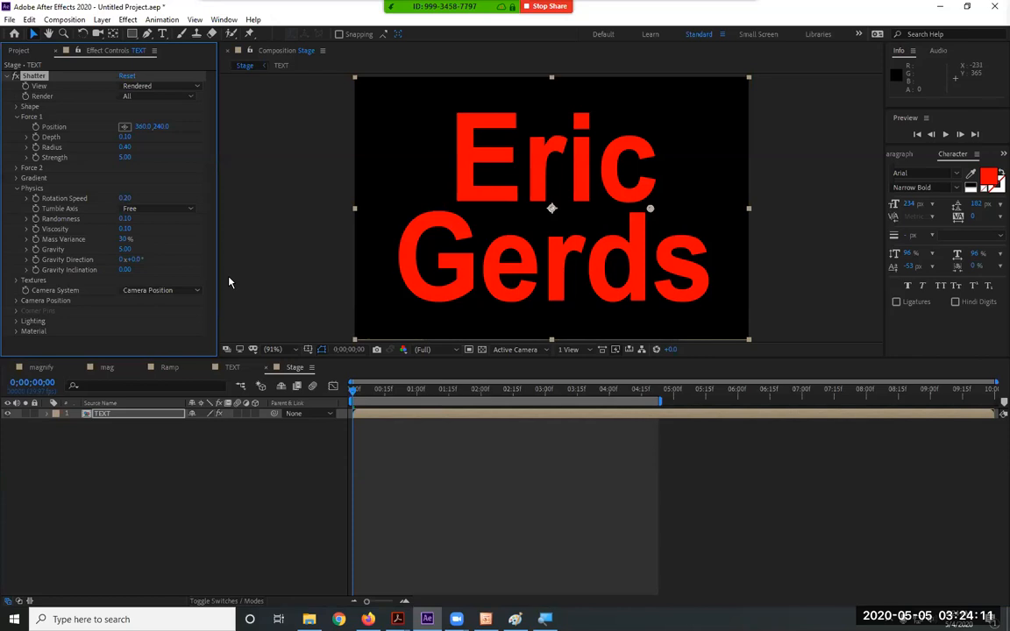
key(space)
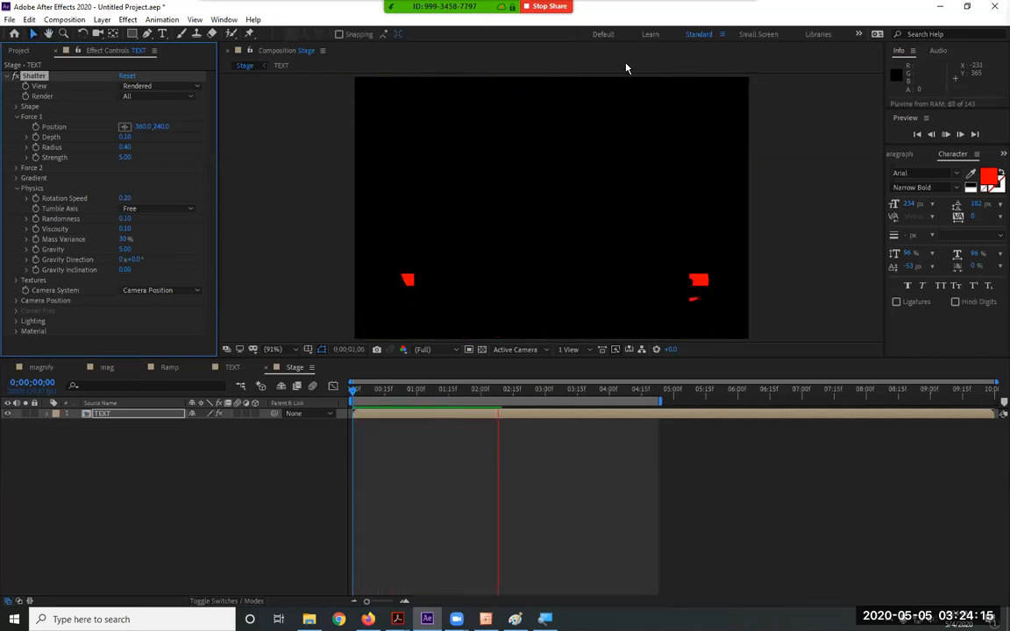
click(498, 401)
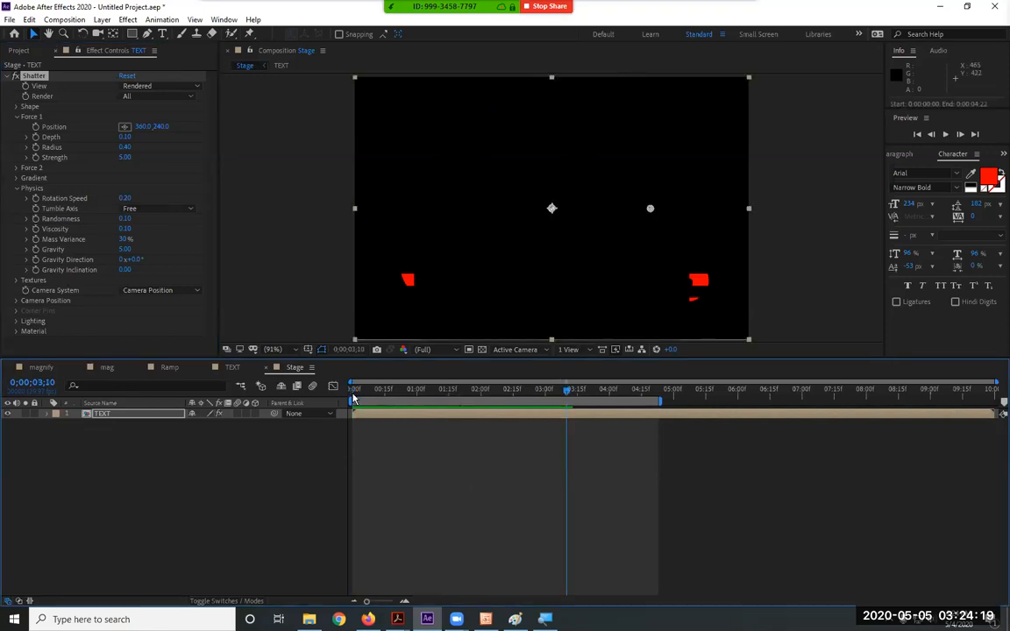
key(Home)
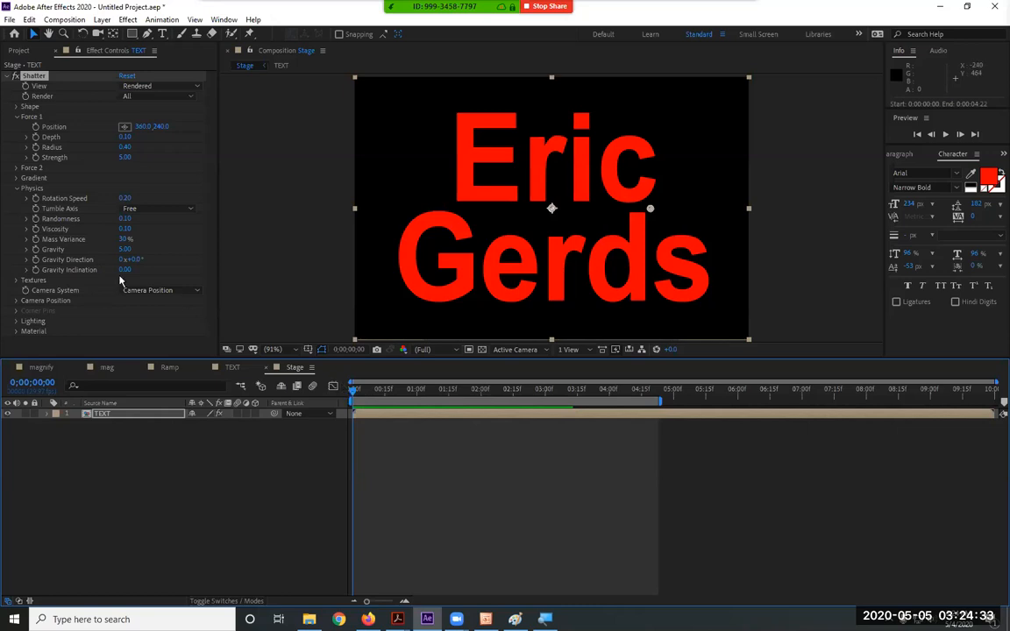
drag(354, 391, 375, 391)
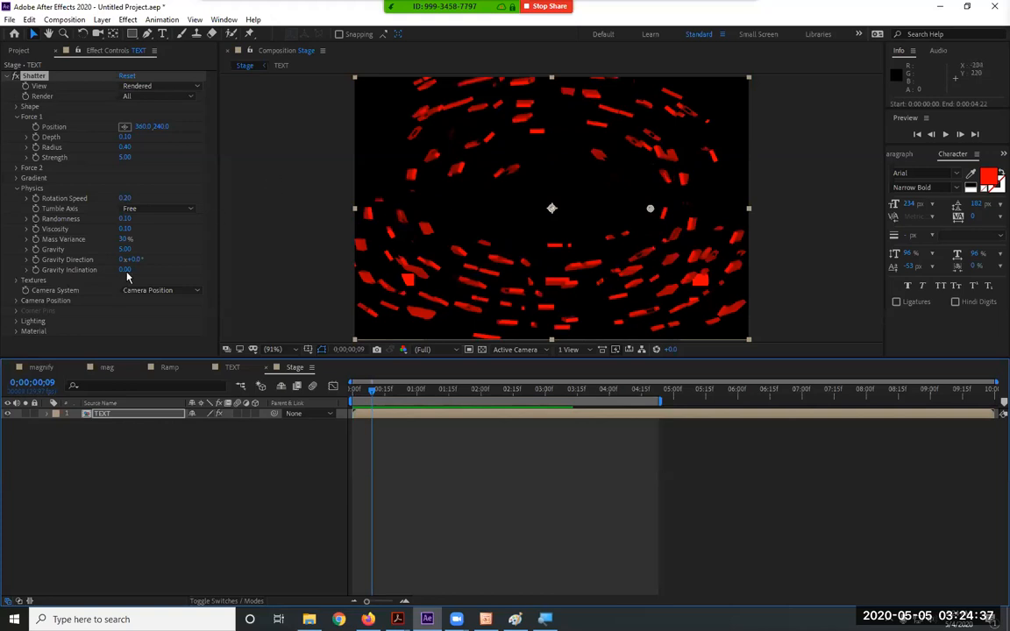
drag(136, 261, 45, 268)
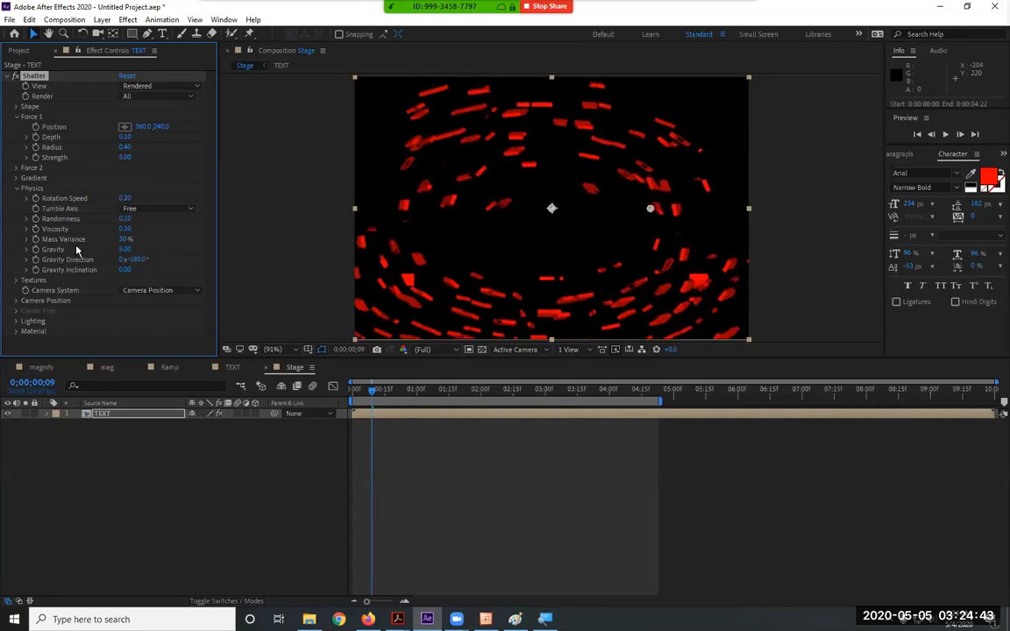
click(122, 77)
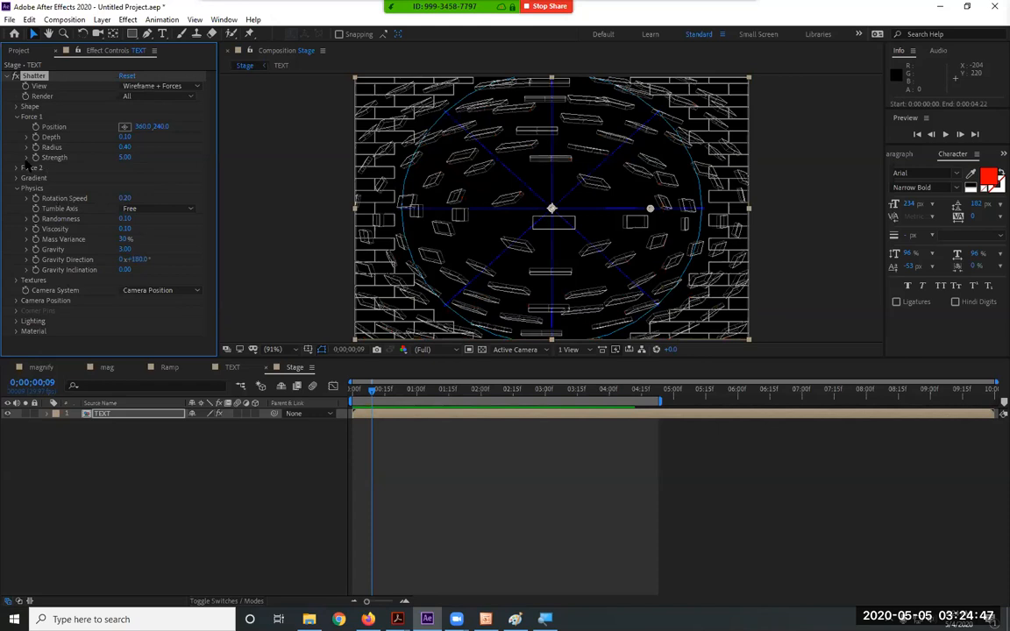
click(17, 118)
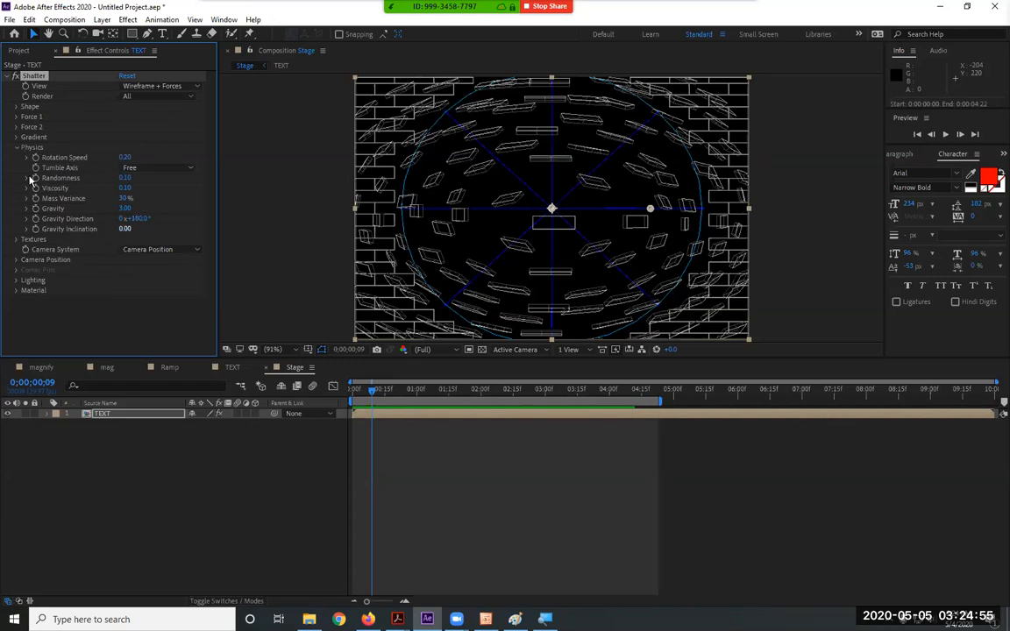
Collapse Physics, glance at Textures, and expand Shatter's Camera Position group
click(14, 148)
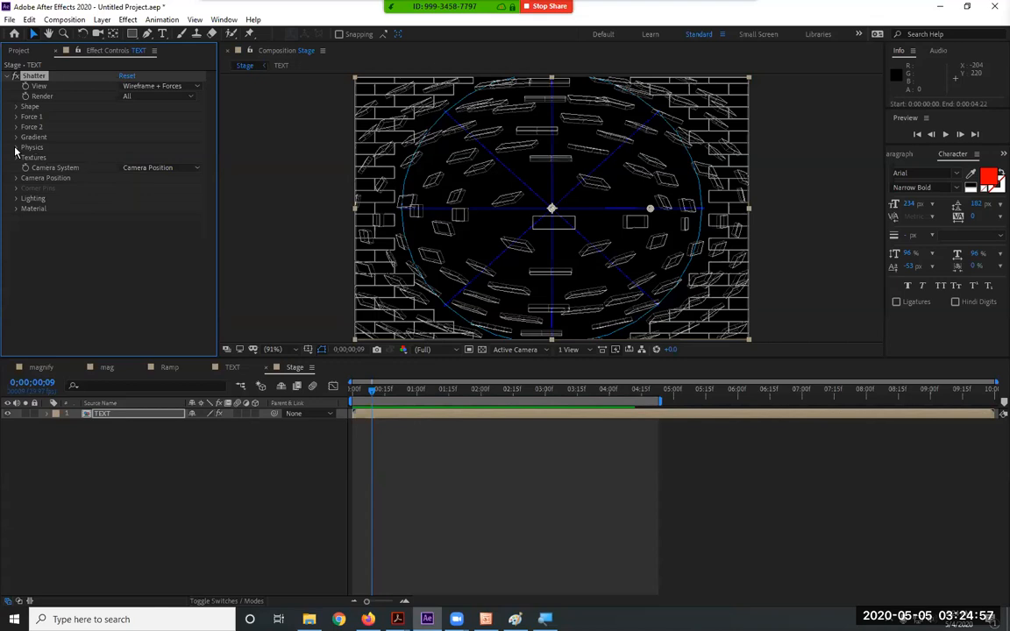
click(15, 158)
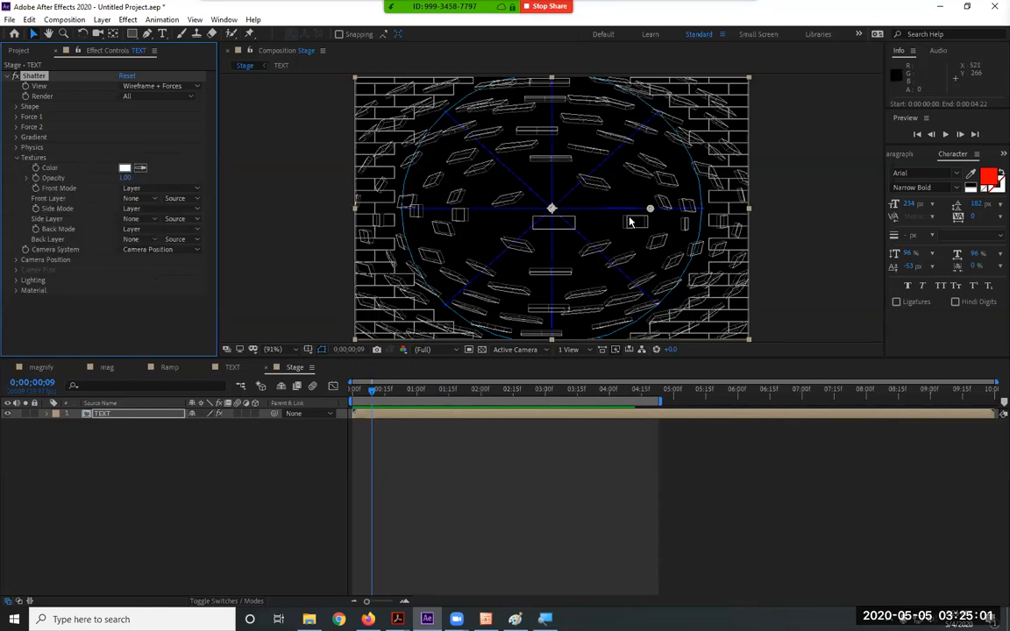
click(16, 158)
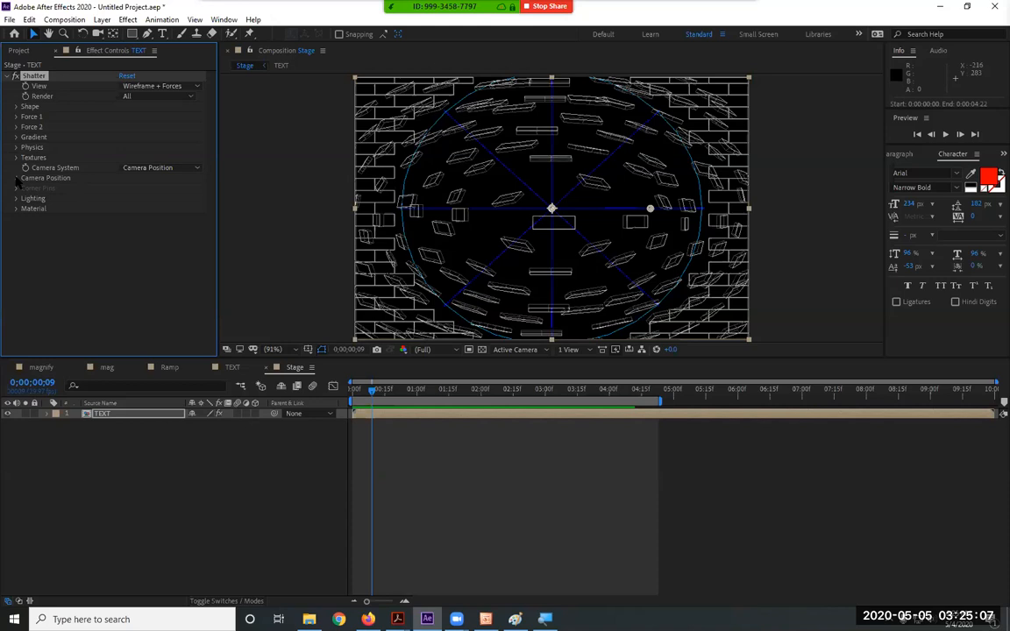
click(15, 178)
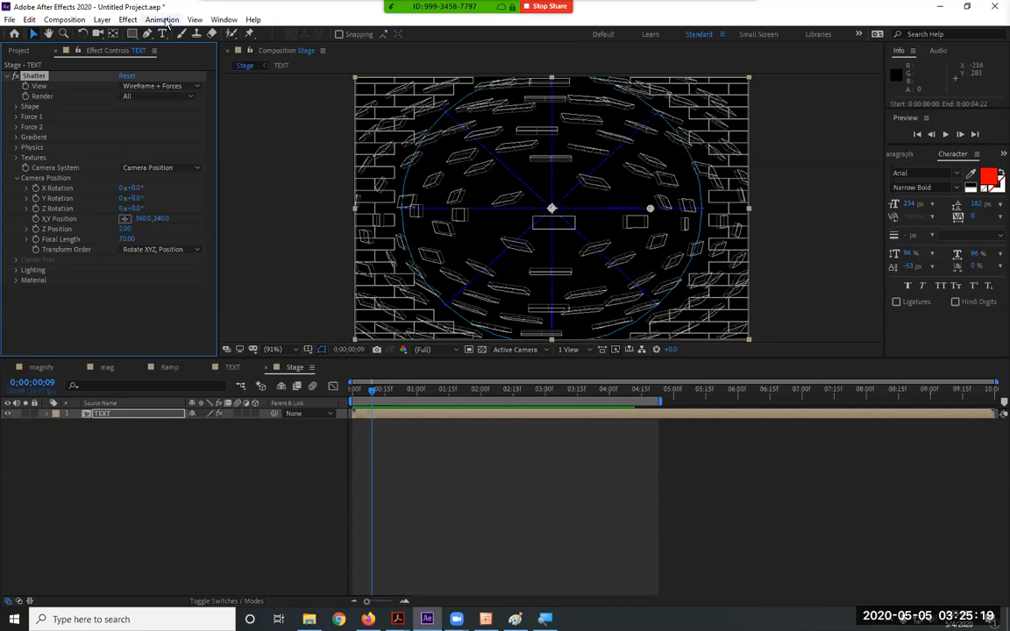
click(102, 20)
Rotate the Shatter camera around Y, scrubbing the first frames to judge the angle
mouse_move(208, 33)
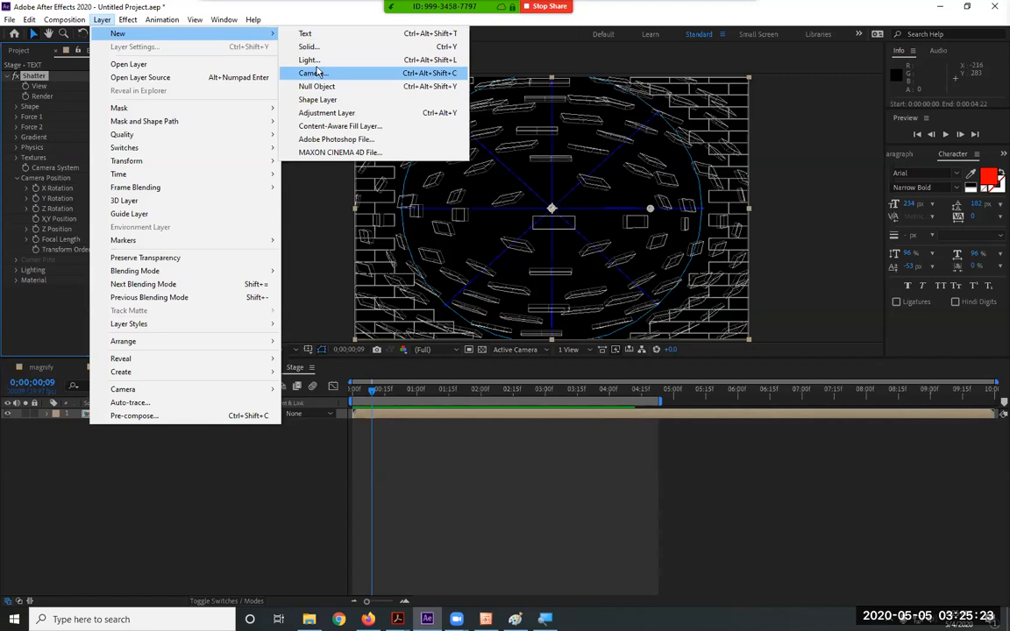
click(306, 23)
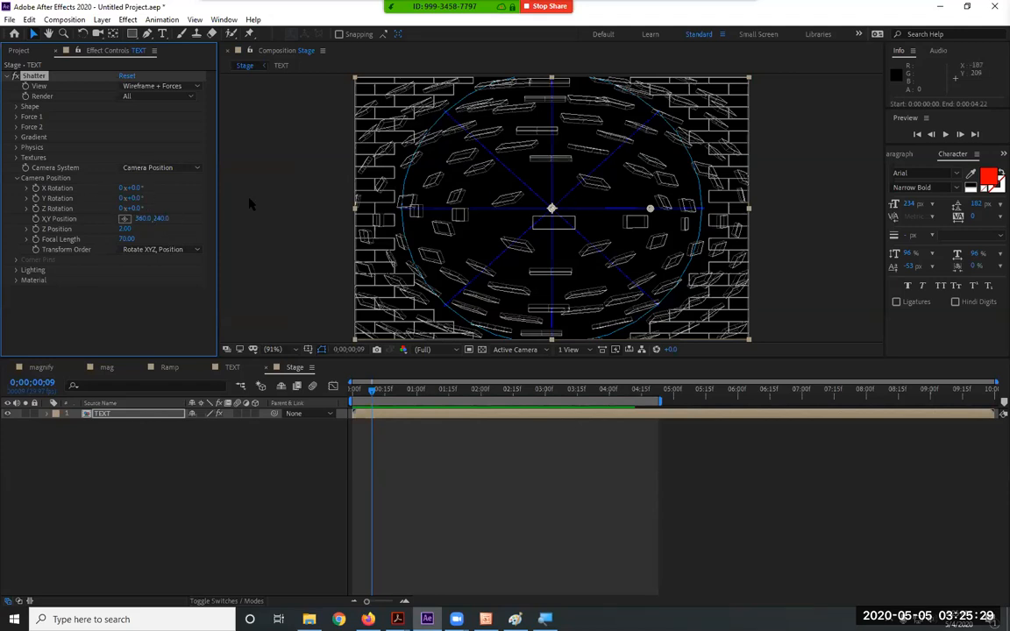
drag(141, 198, 206, 215)
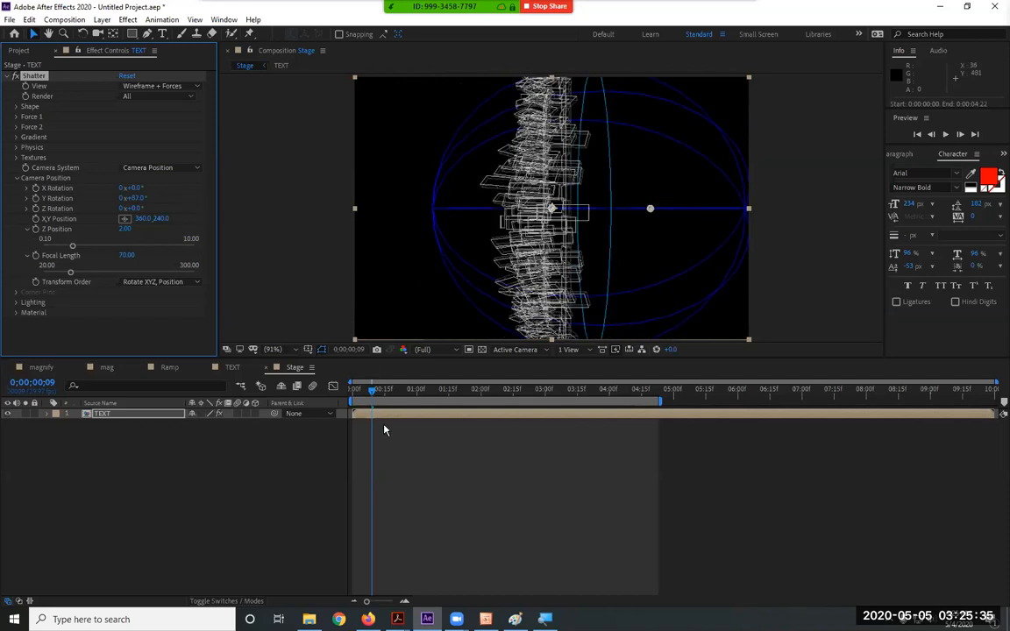
mouse_move(374, 391)
mouse_down()
mouse_move(320, 394)
mouse_move(407, 396)
mouse_move(352, 396)
mouse_move(375, 394)
mouse_up()
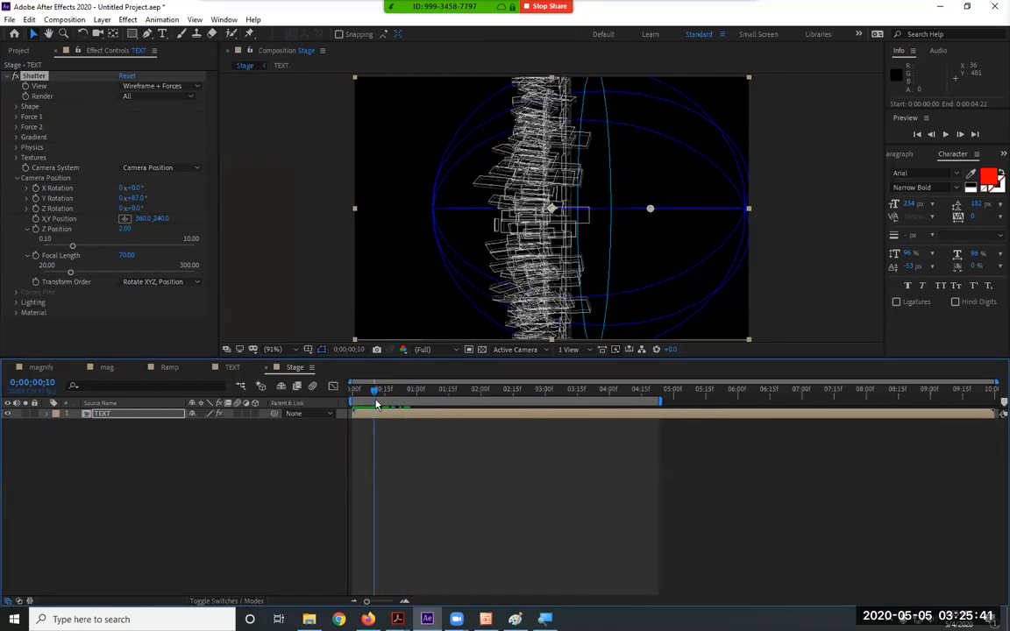
drag(137, 203, 166, 202)
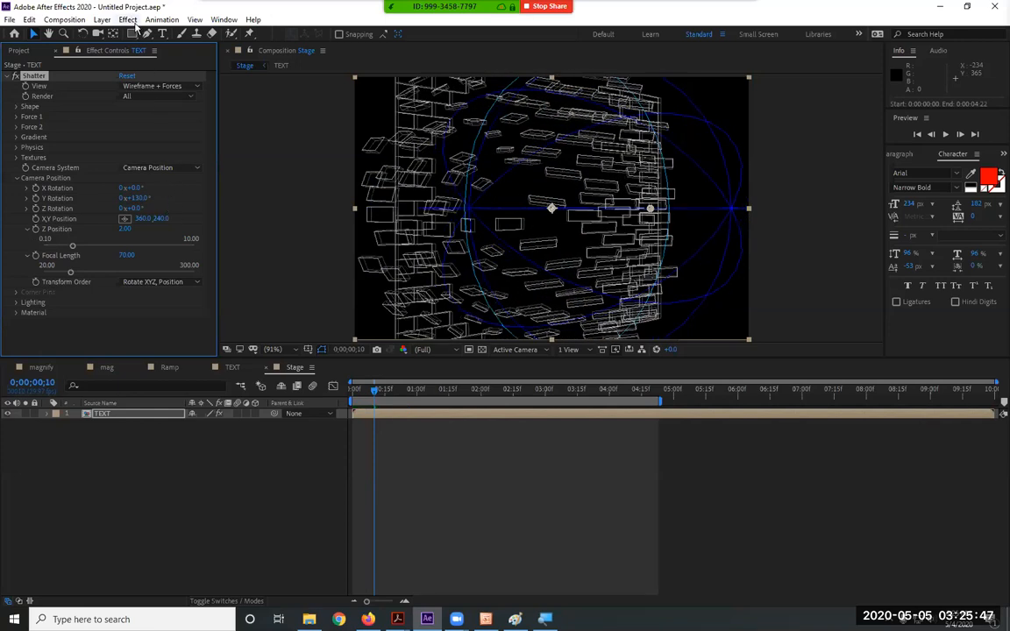
Set View to Rendered and settle Y Rotation at a shallower 43°, reviewing the shatter
click(149, 88)
click(145, 96)
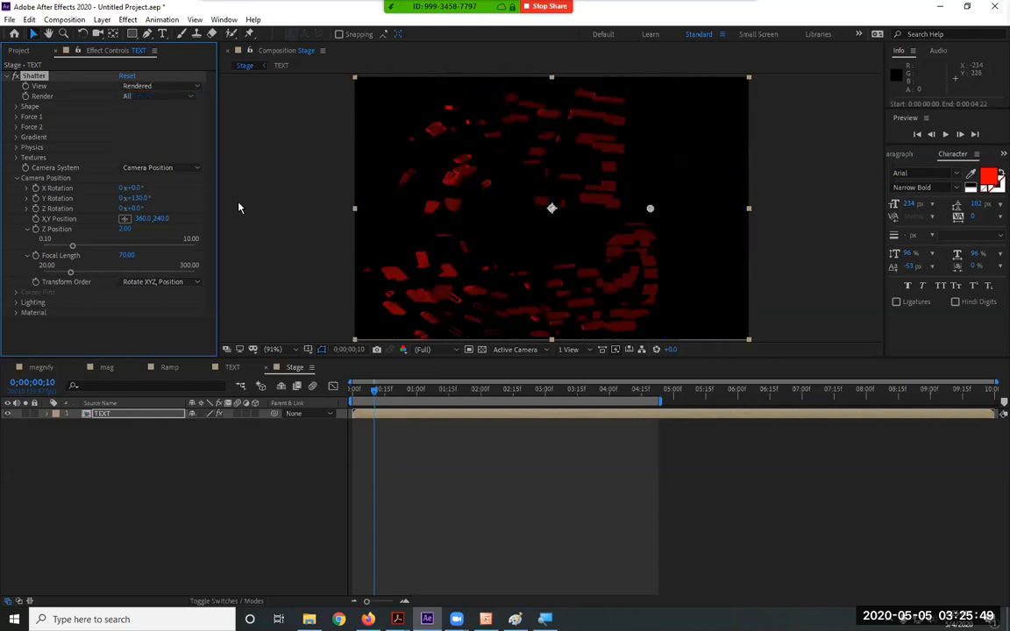
click(349, 390)
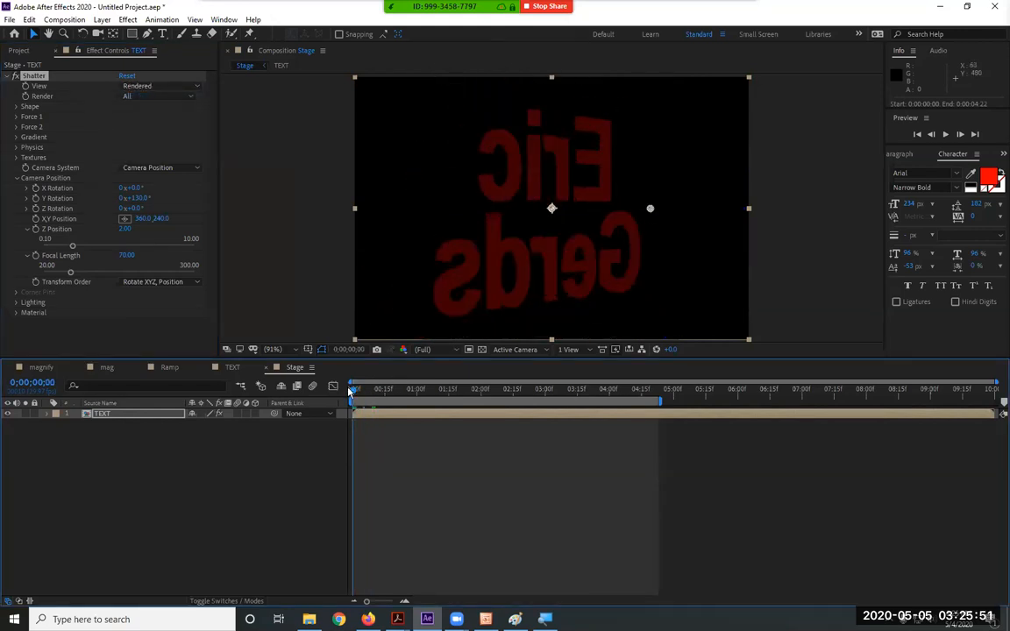
drag(135, 198, 97, 205)
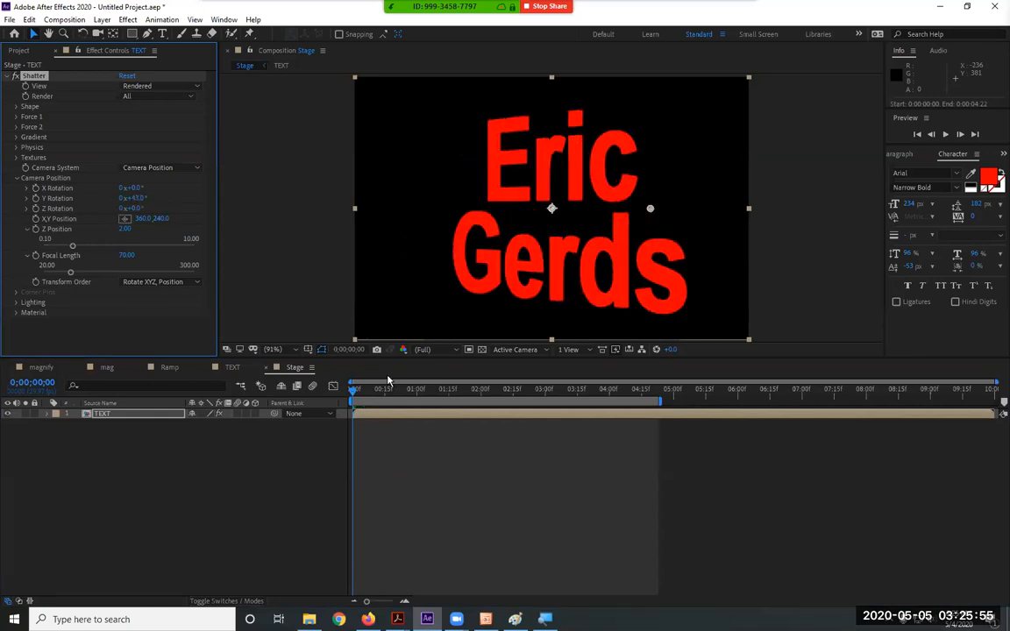
click(368, 396)
drag(368, 396, 347, 414)
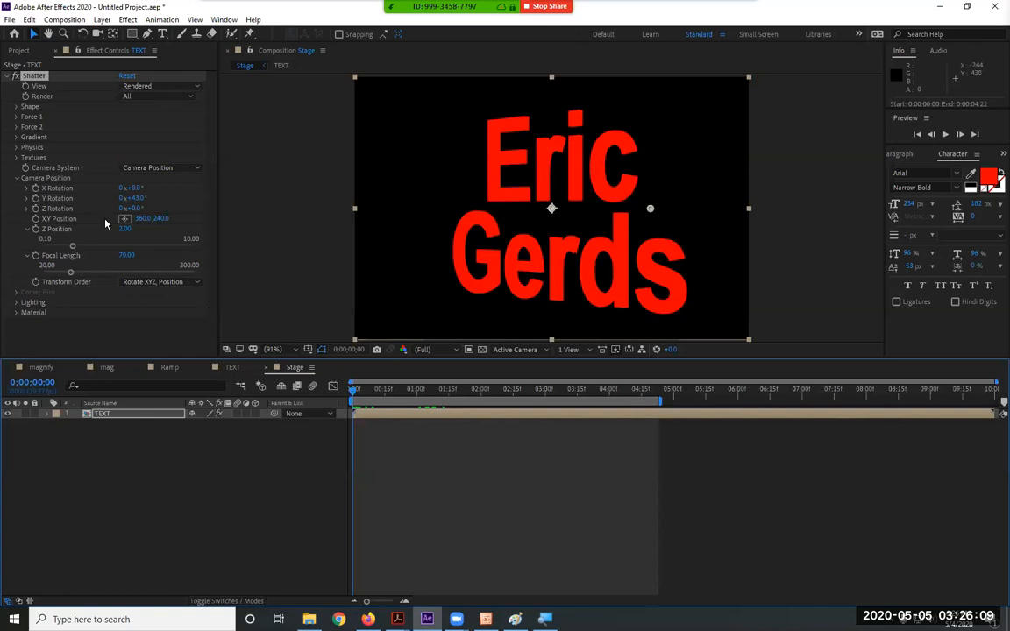
Try X Rotation and Z Position changes, undo both, and reset Shatter
drag(136, 188, 184, 187)
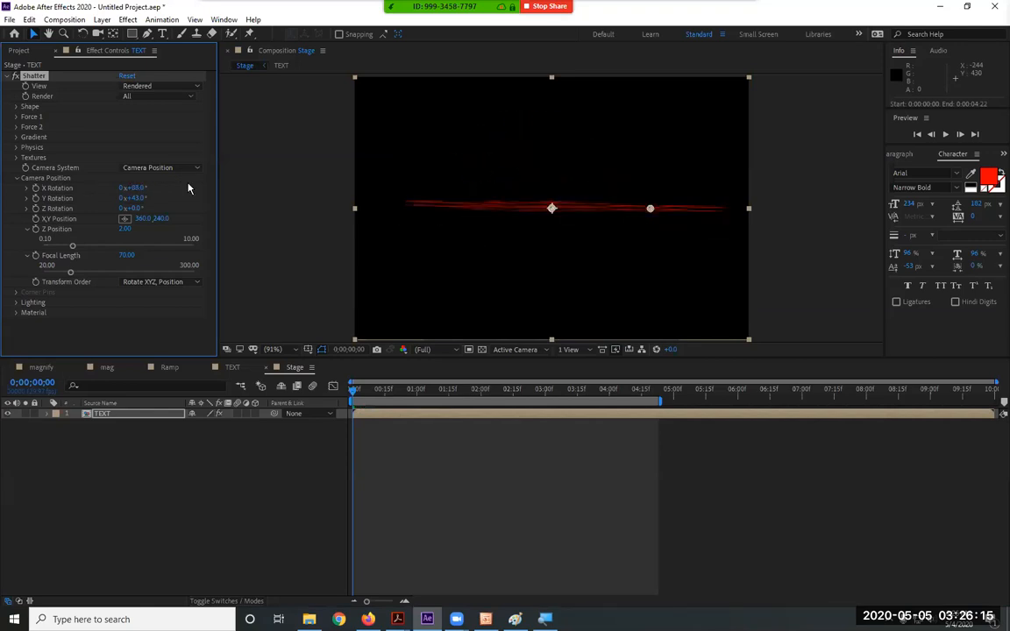
key(ctrl+z)
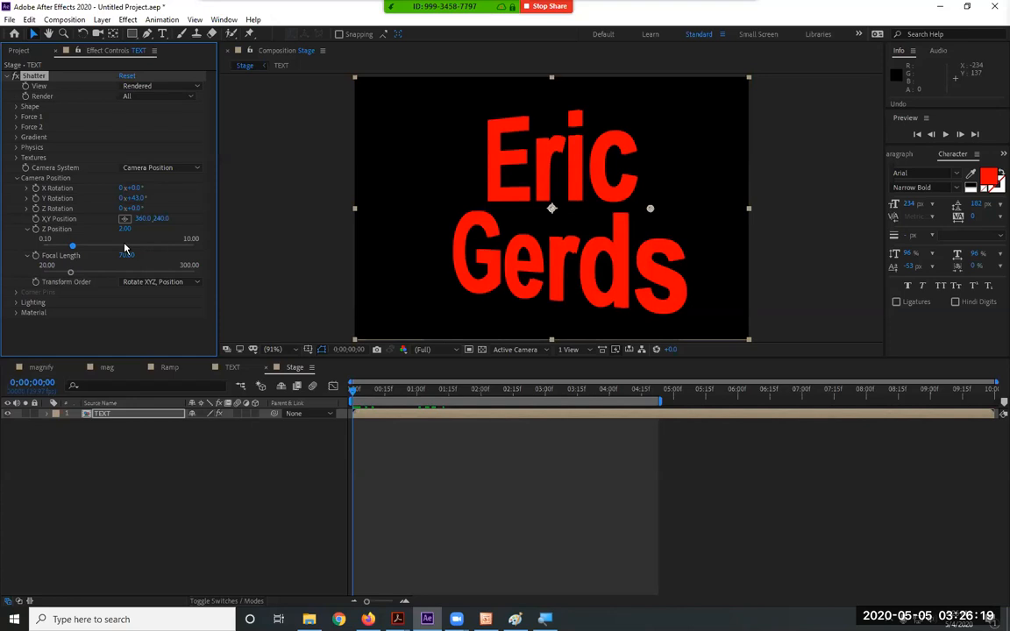
mouse_move(125, 229)
mouse_down()
mouse_move(98, 229)
mouse_move(107, 229)
mouse_up()
drag(29, 244, 140, 241)
key(ctrl+z)
click(127, 76)
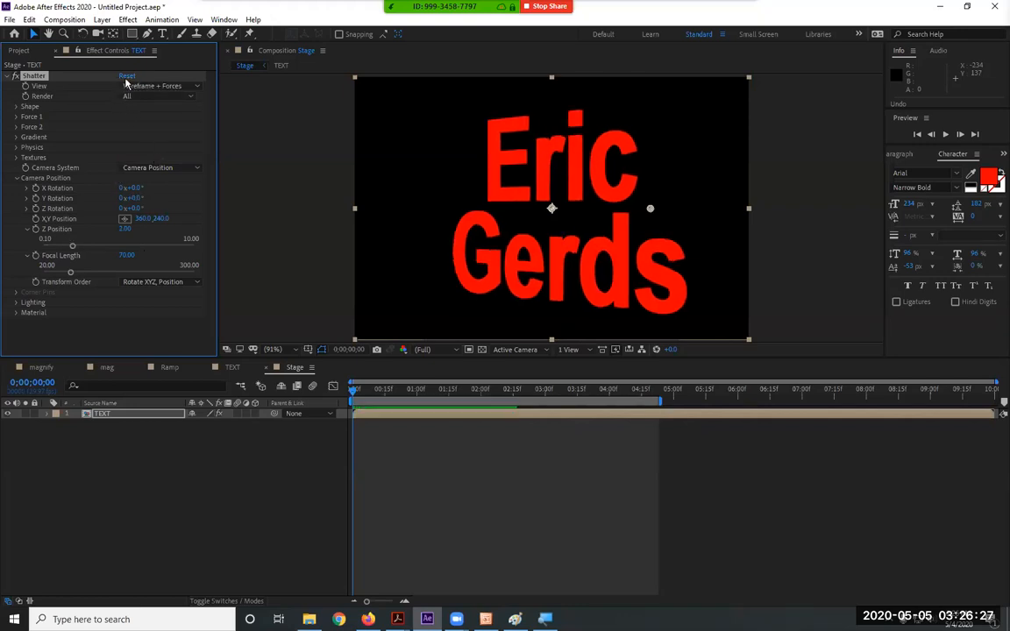
Collapse Camera Position and expand the Lighting and Material groups
click(16, 179)
click(15, 199)
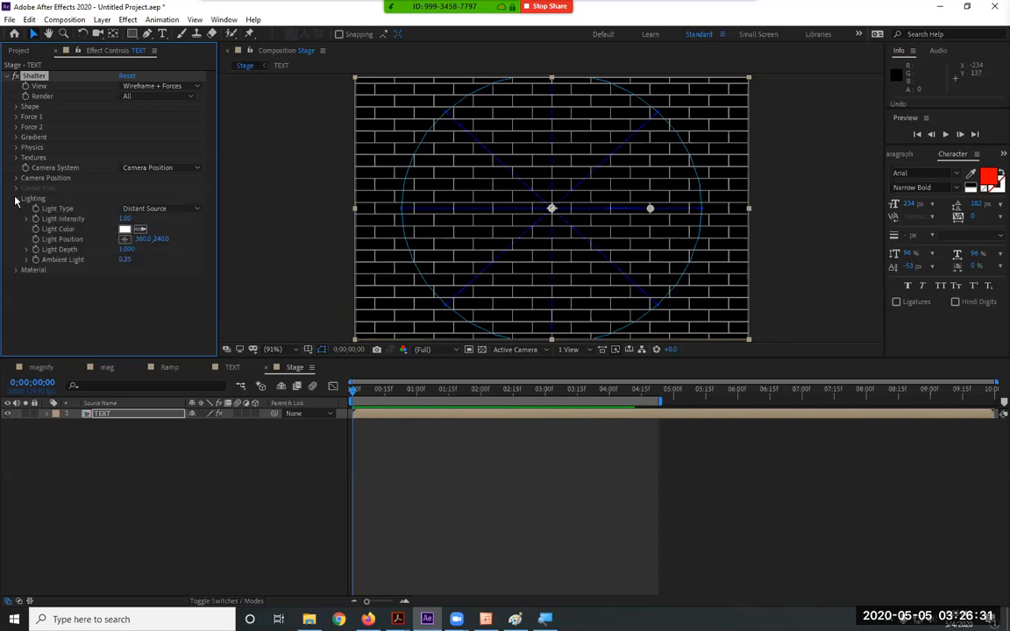
click(16, 270)
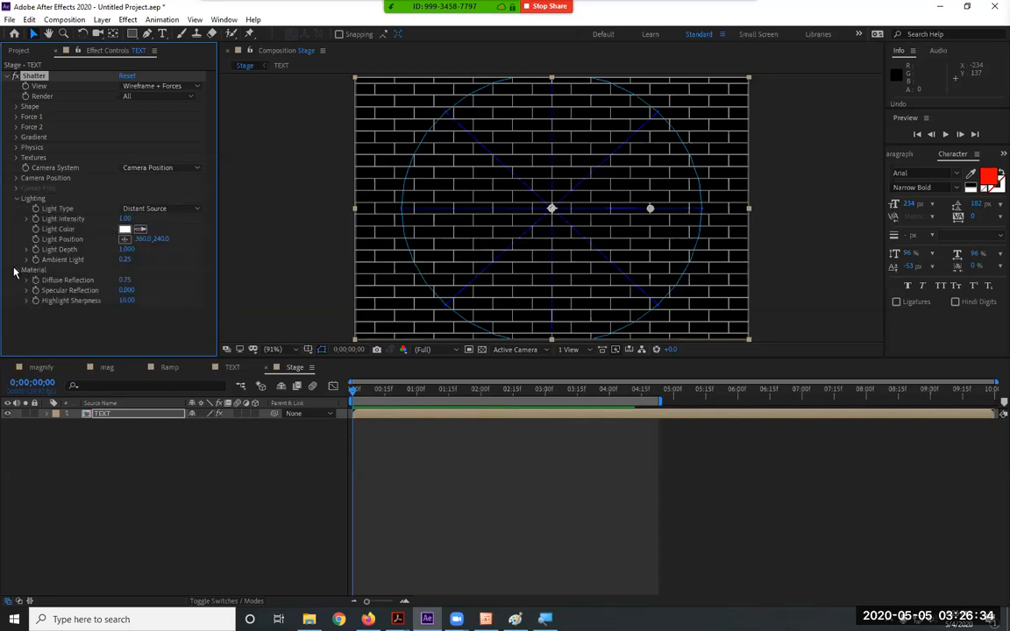
Set Shatter View back to Rendered and collapse the Lighting and Material groups
click(129, 20)
click(133, 83)
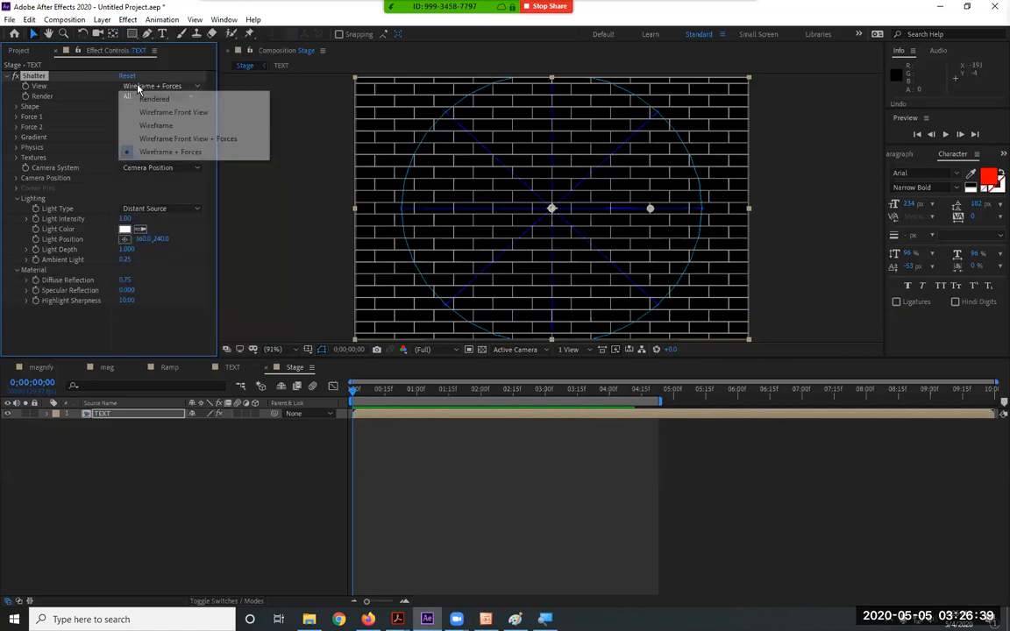
click(139, 98)
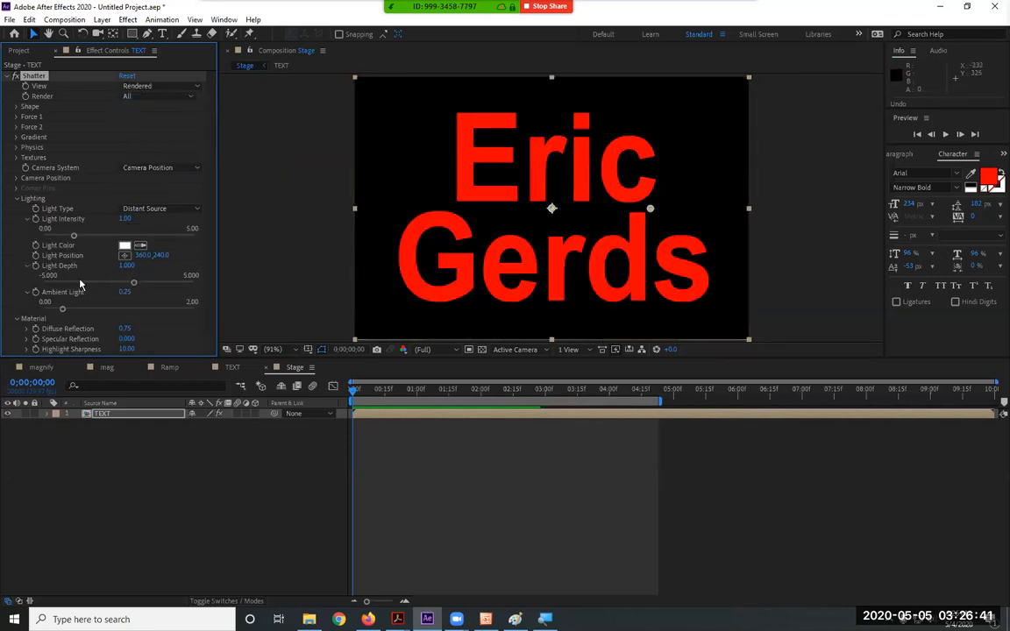
click(17, 199)
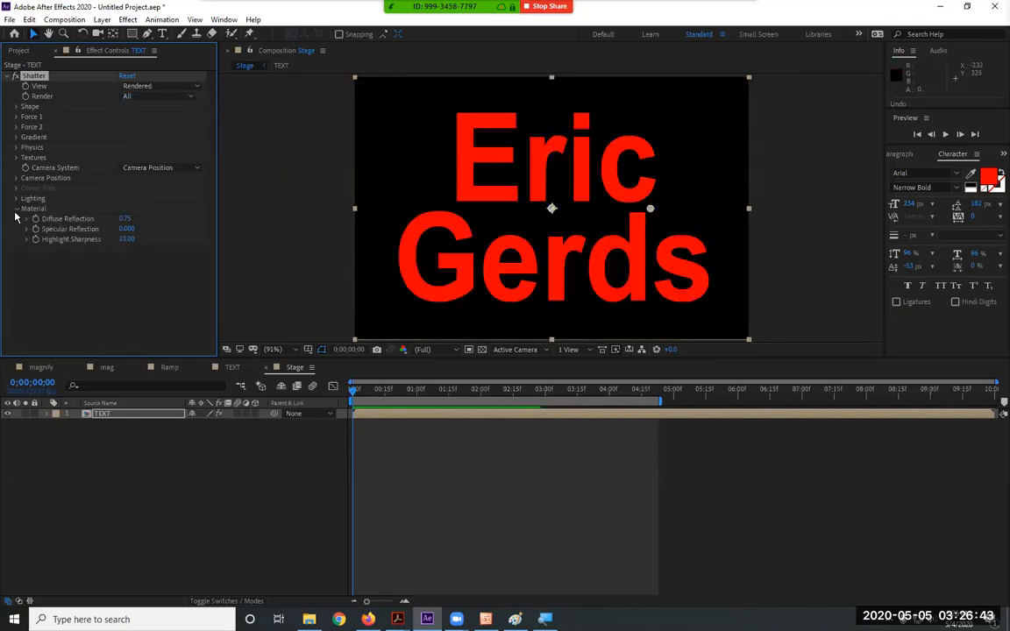
click(18, 208)
click(106, 241)
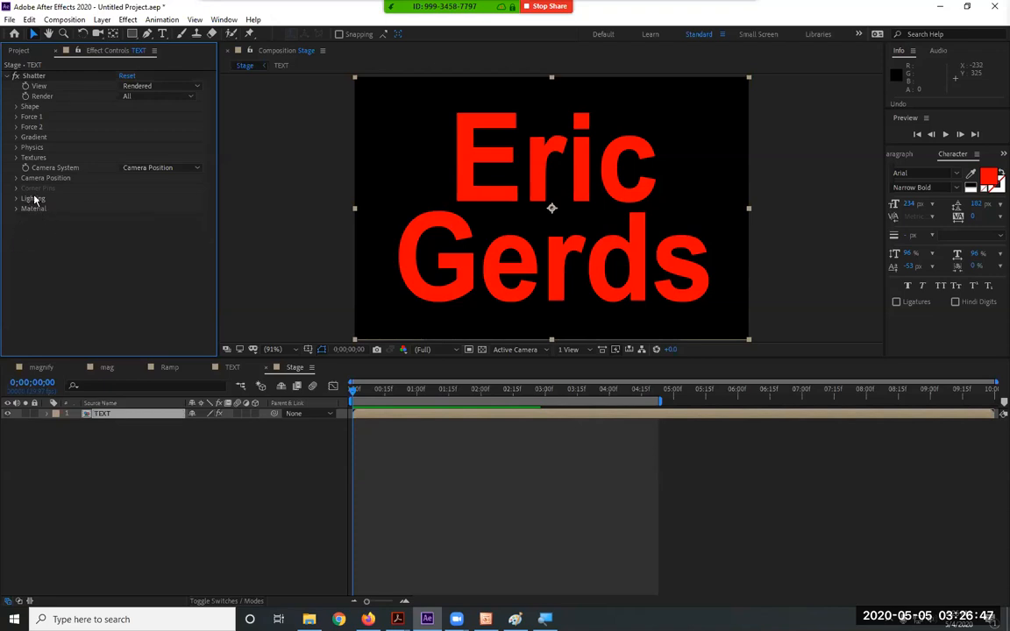
click(46, 414)
Collapse the TEXT layer's properties and expand Shatter's Shape group
click(47, 415)
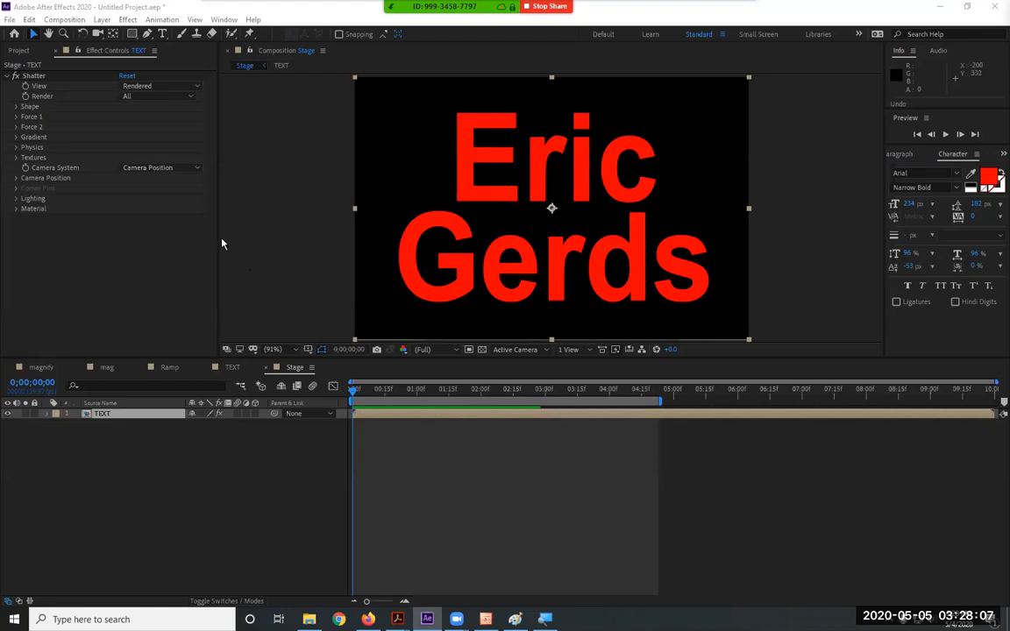
click(15, 106)
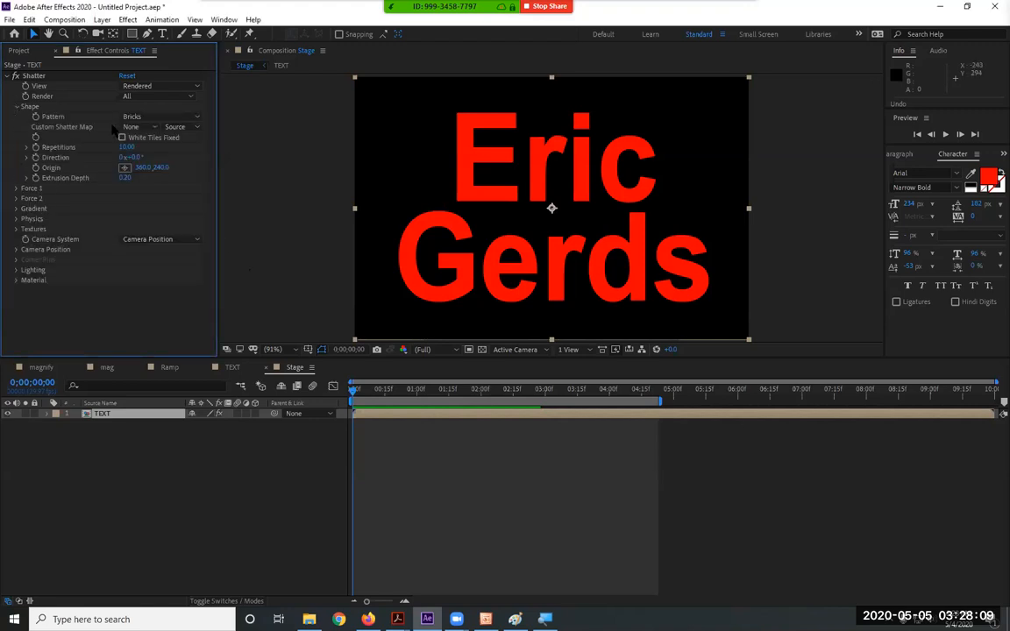
Change the Shatter pattern to Glass with 50 repetitions
click(162, 117)
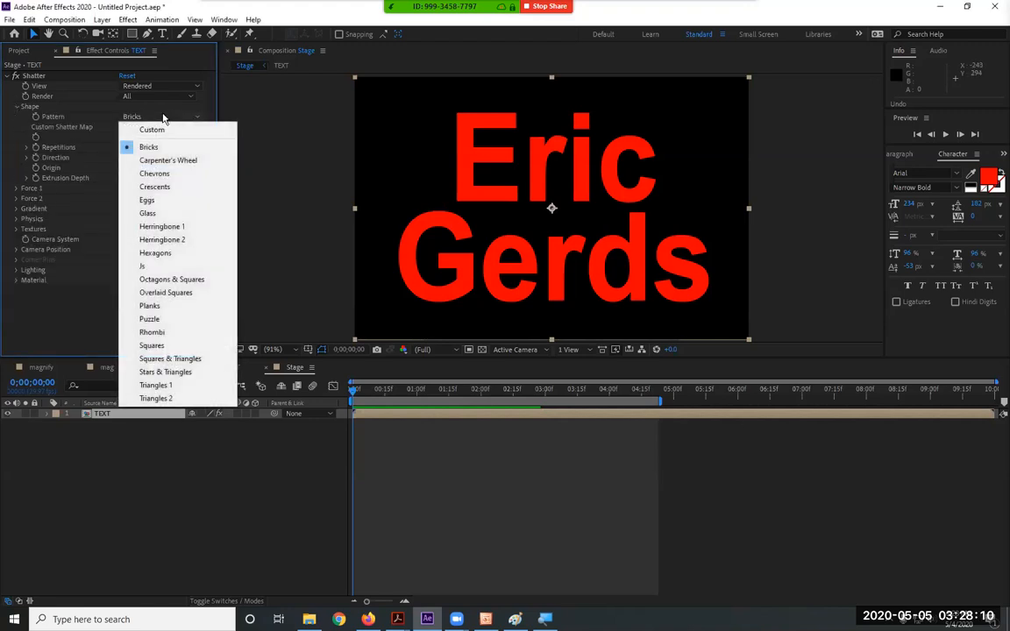
click(166, 212)
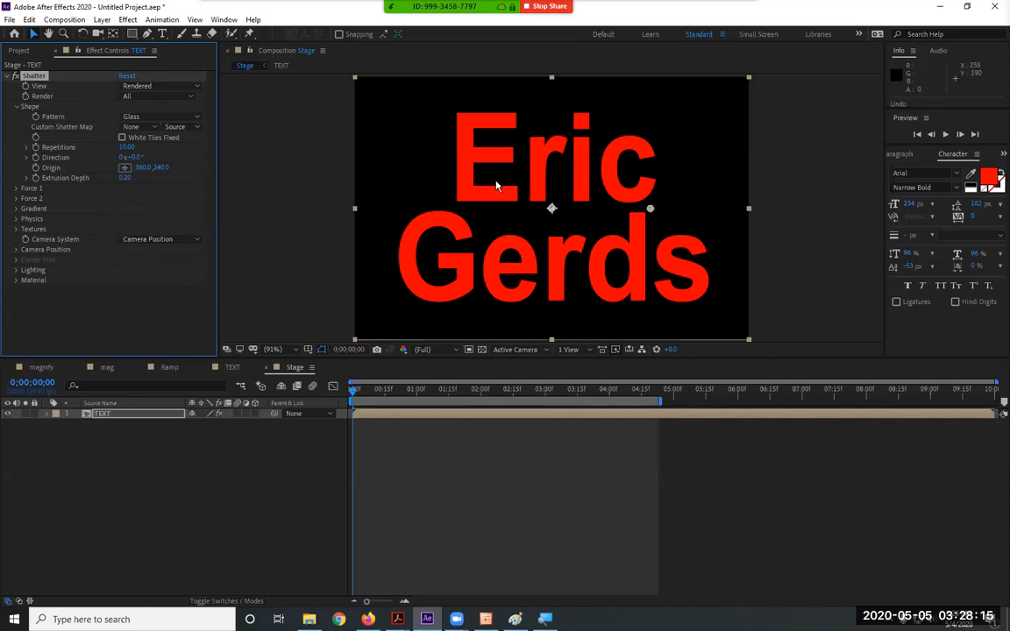
click(125, 147)
text(50)
key(Return)
click(130, 330)
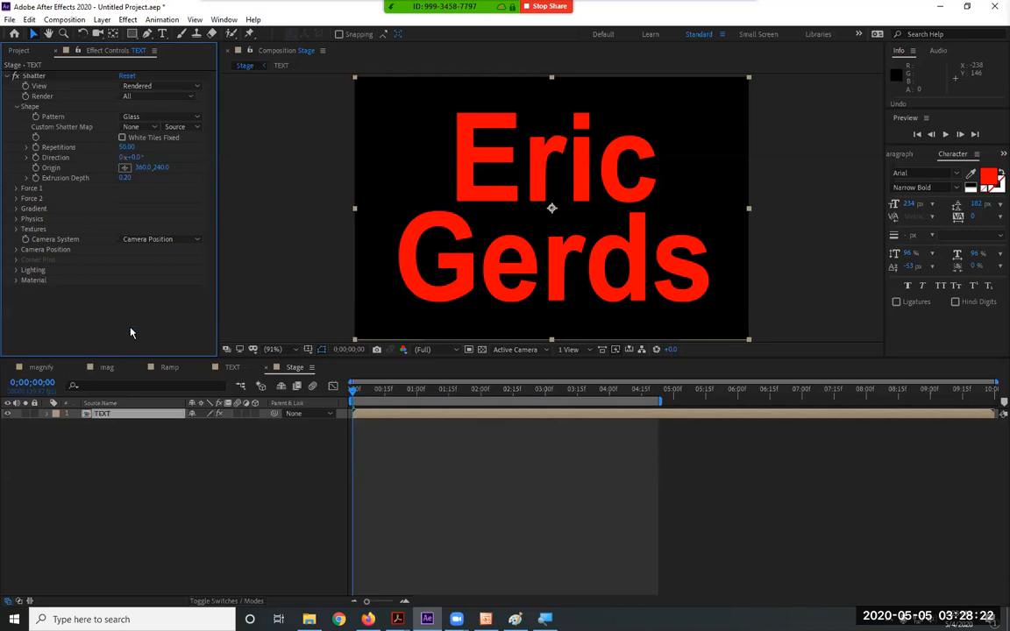
Check the Glass pattern in wireframe, then return to Rendered view and preview
click(144, 86)
click(166, 152)
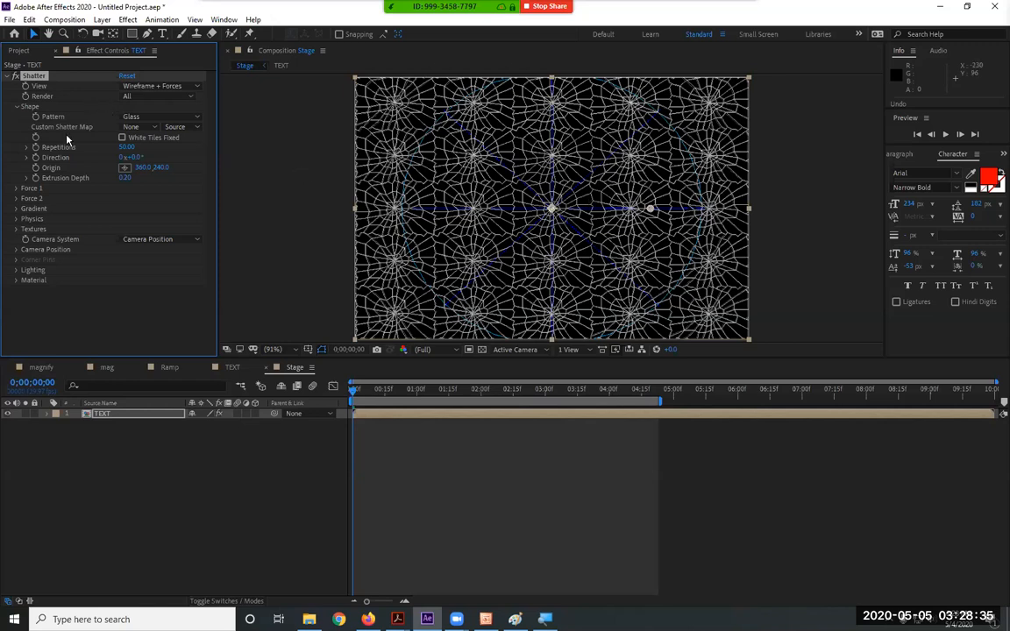
click(157, 91)
click(161, 101)
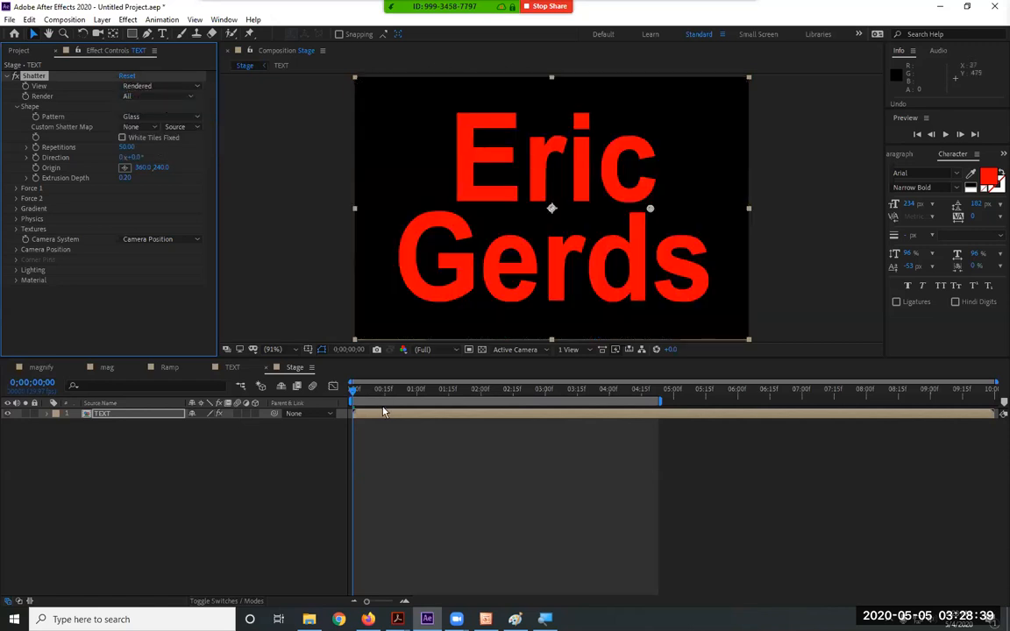
key(space)
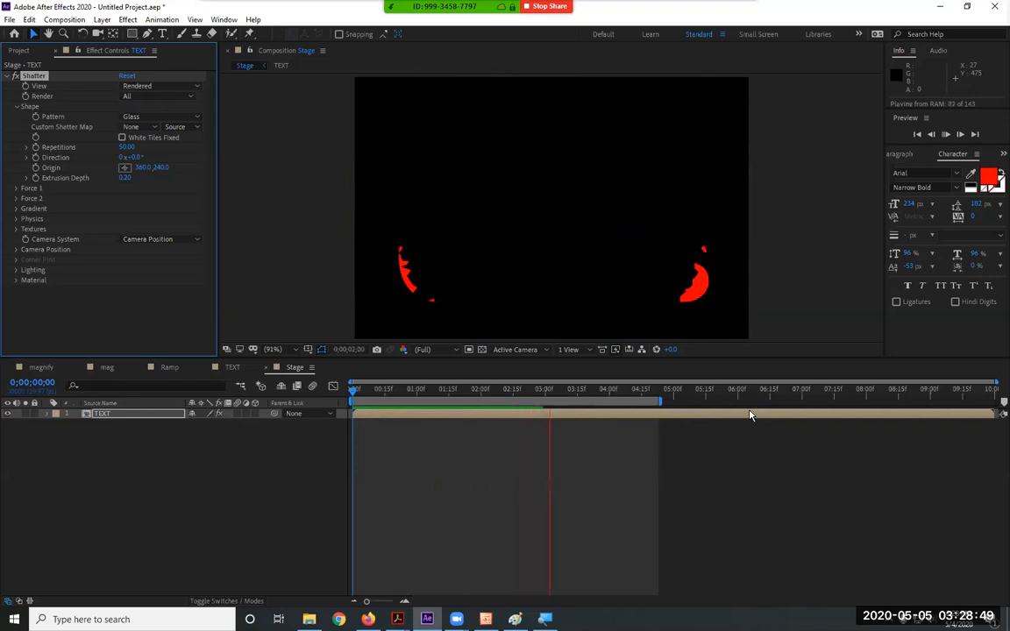
key(space)
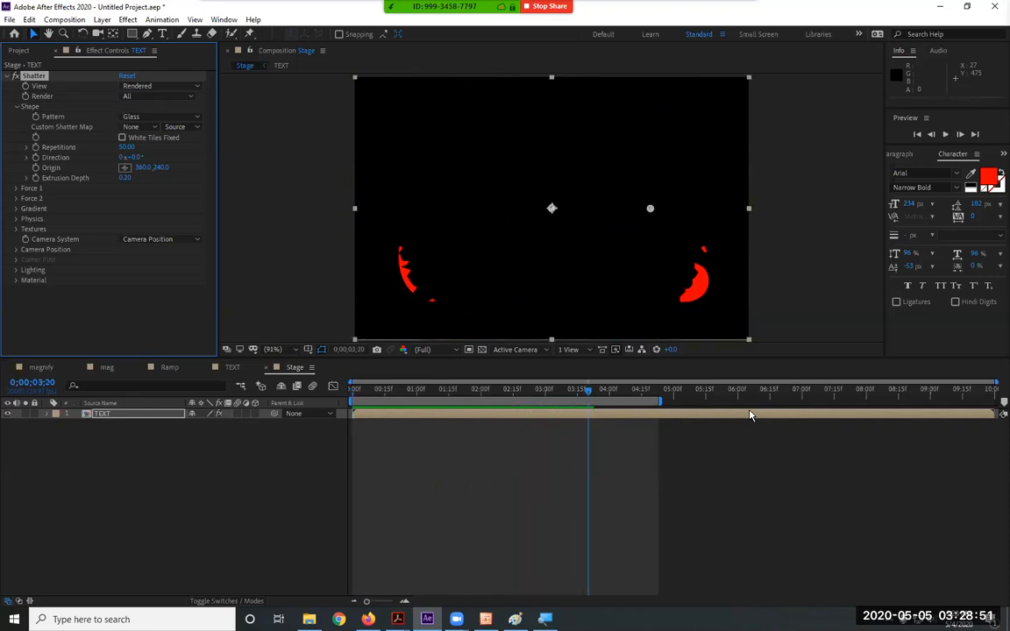
drag(585, 394, 308, 401)
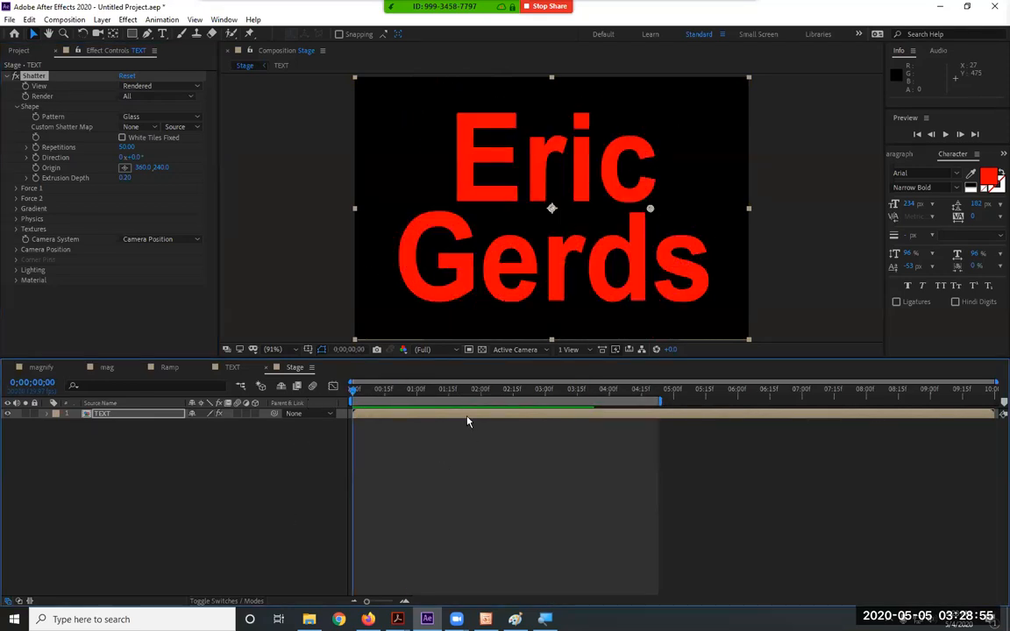
key(space)
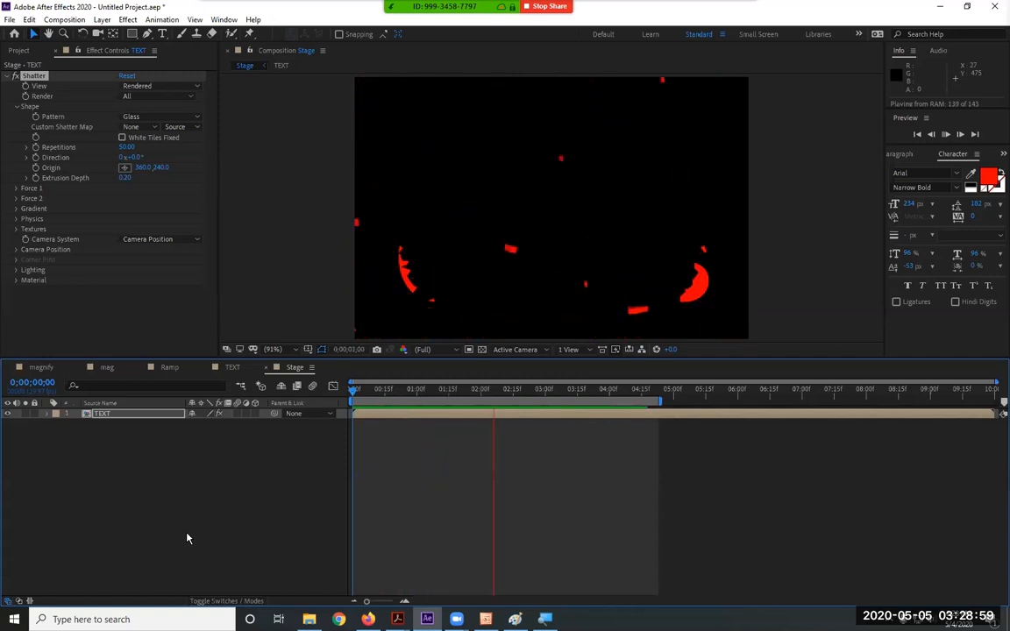
key(space)
drag(531, 395, 317, 412)
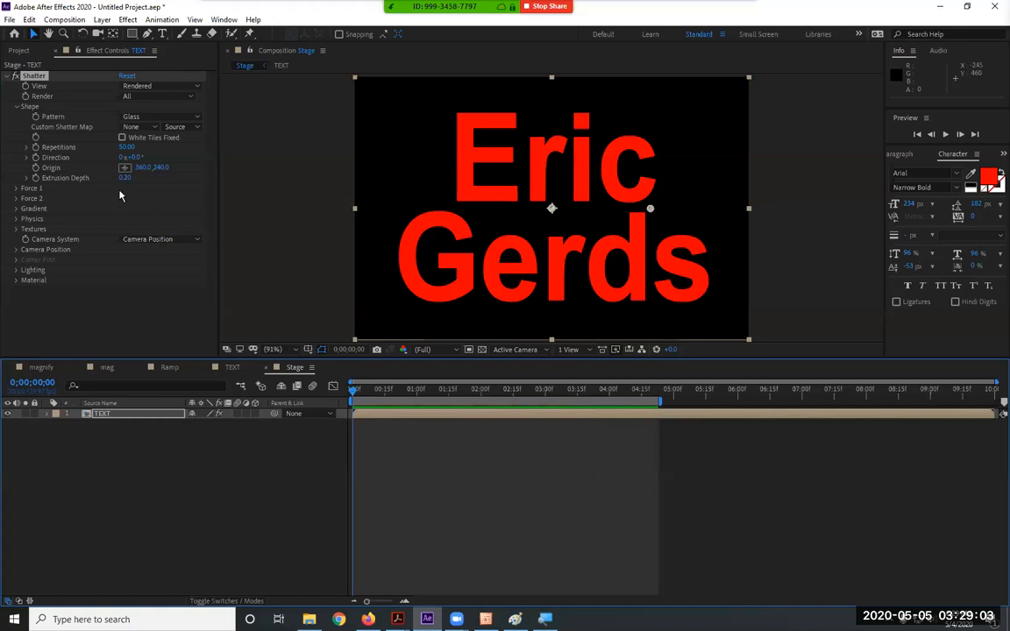
click(16, 106)
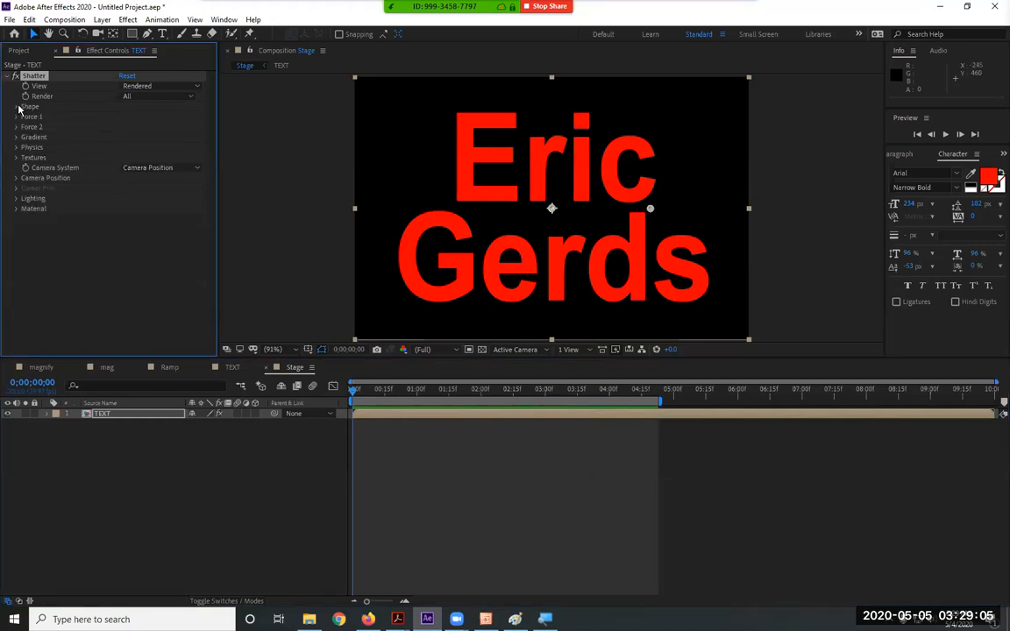
Expand Force 1 and set its Radius to 0.65
click(15, 117)
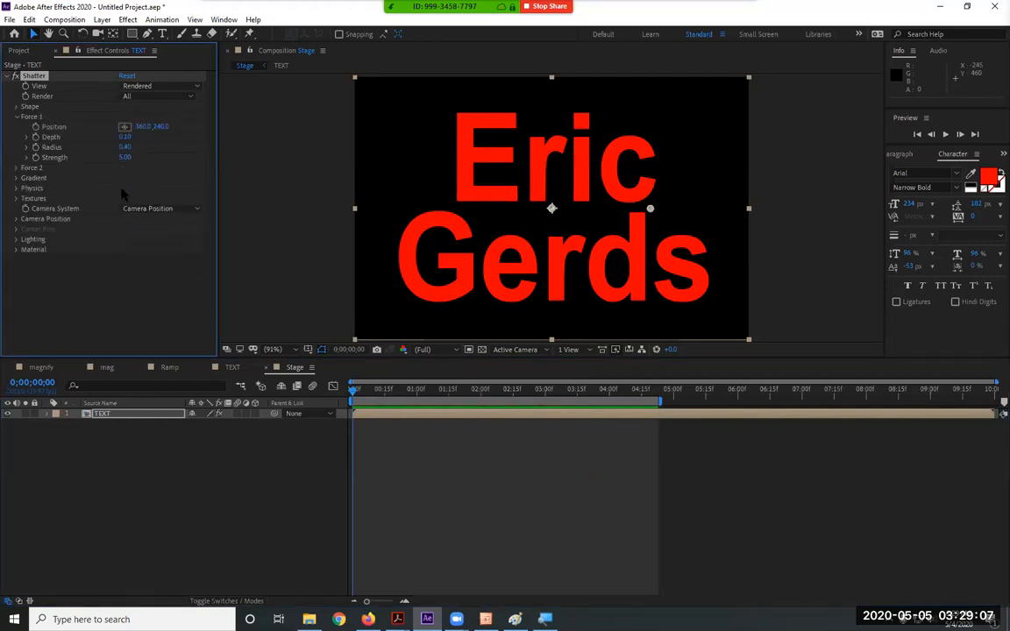
click(127, 147)
text(0.61)
key(Return)
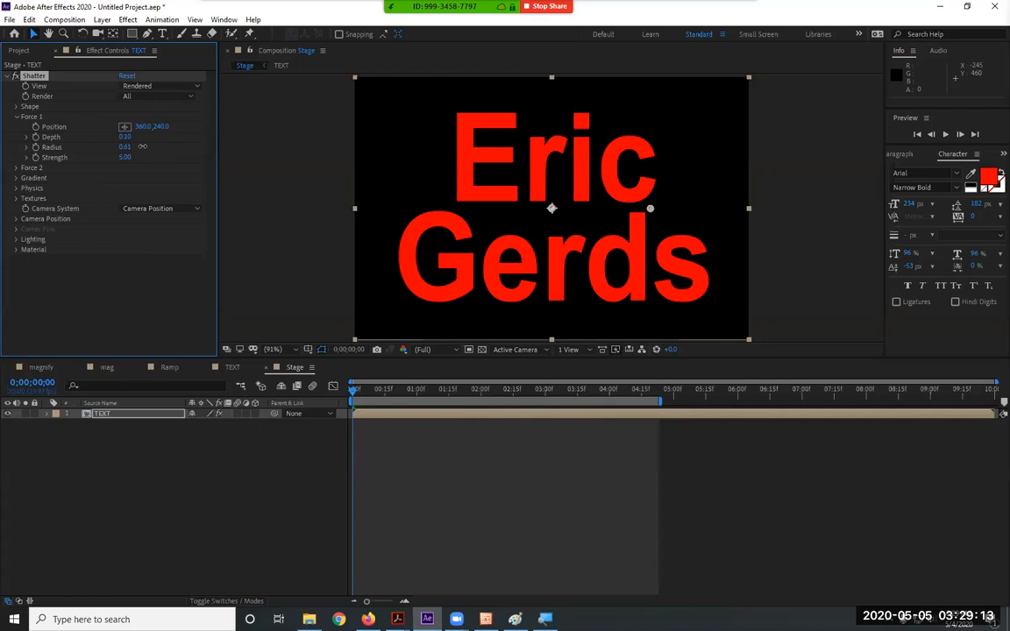
click(125, 147)
click(124, 148)
text(0.65)
key(Return)
Switch to Wireframe + Forces view and set Force 1 Strength to 0.05
click(168, 87)
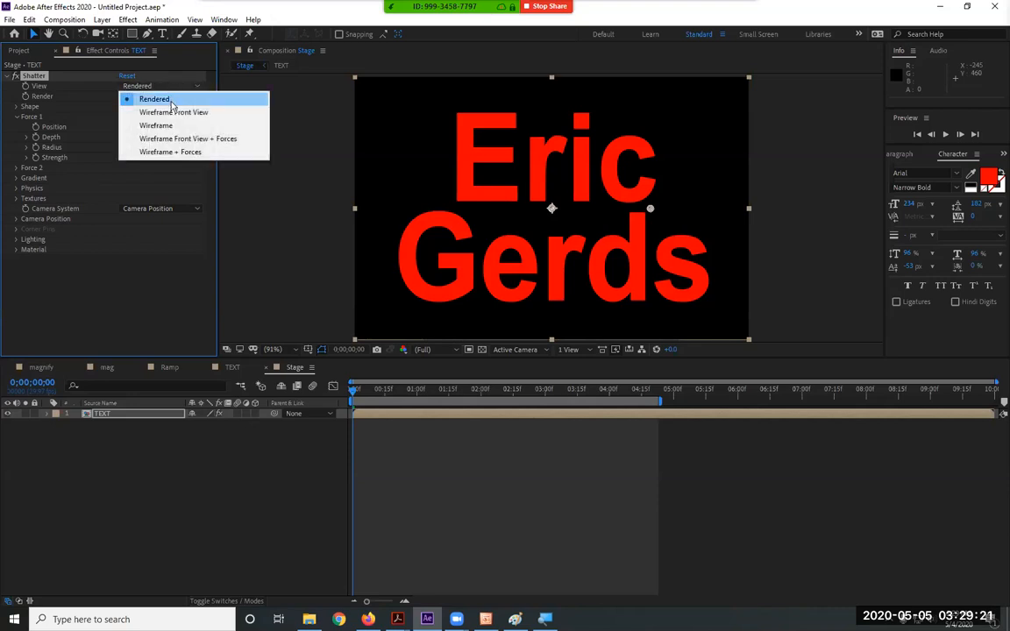
click(178, 154)
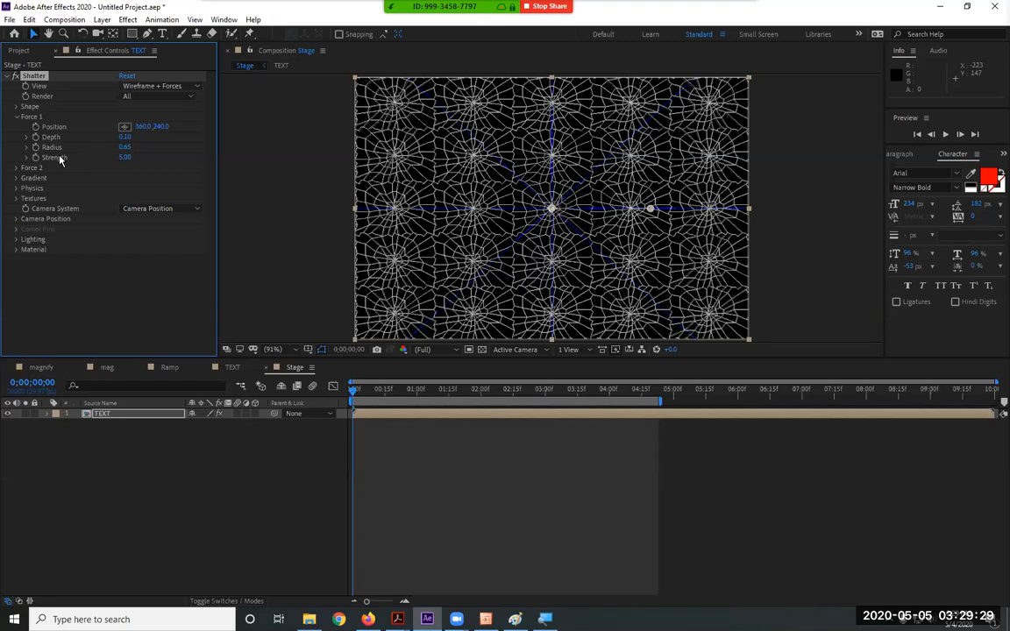
click(124, 159)
text(0.5)
key(Return)
Return to Rendered view and preview the title crumbling away
click(127, 85)
click(138, 97)
key(space)
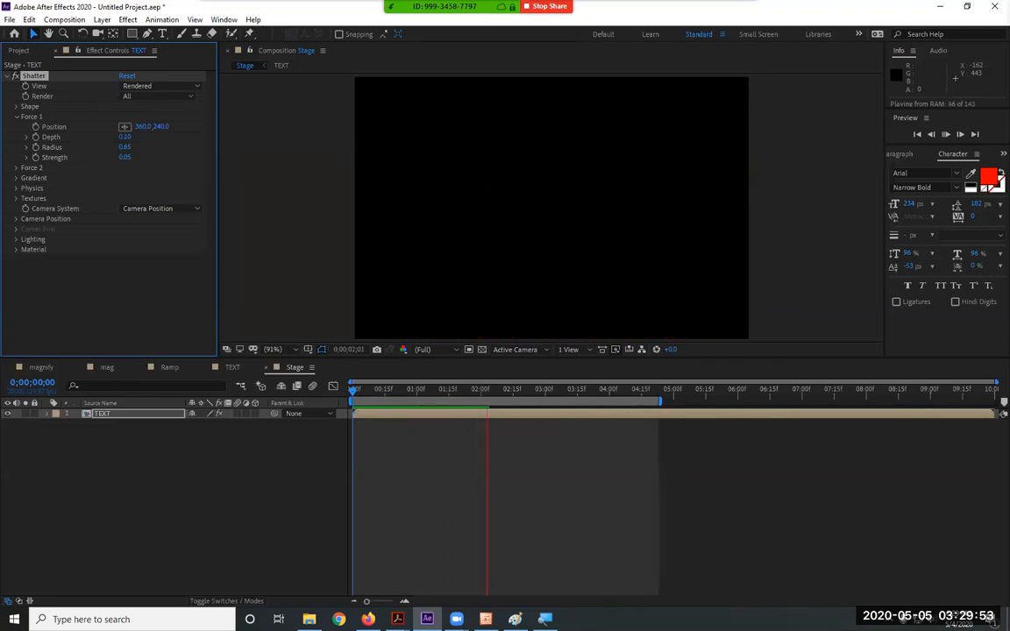
key(space)
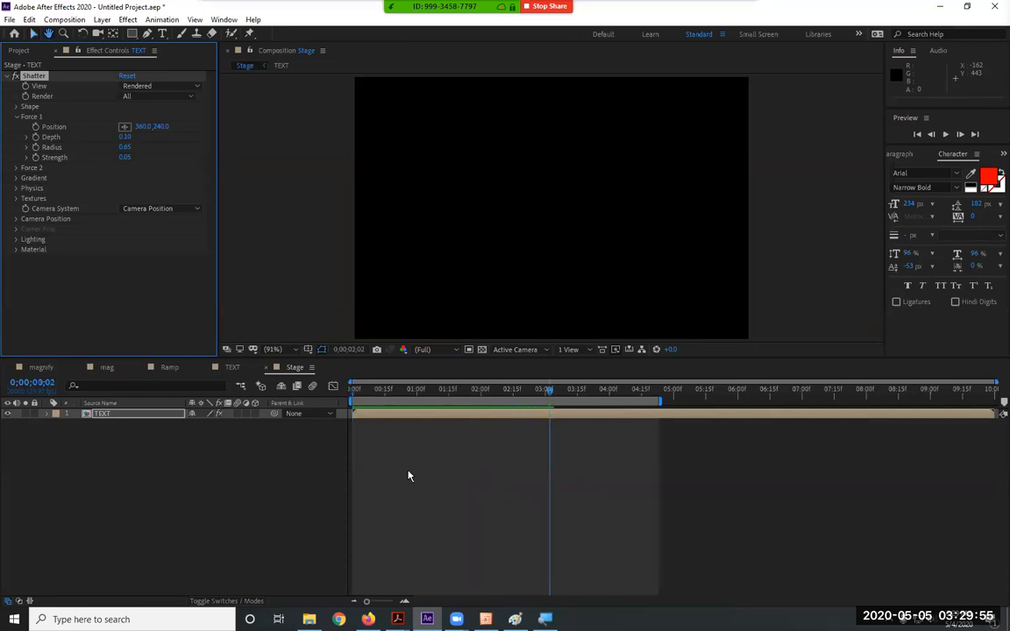
drag(392, 393, 332, 406)
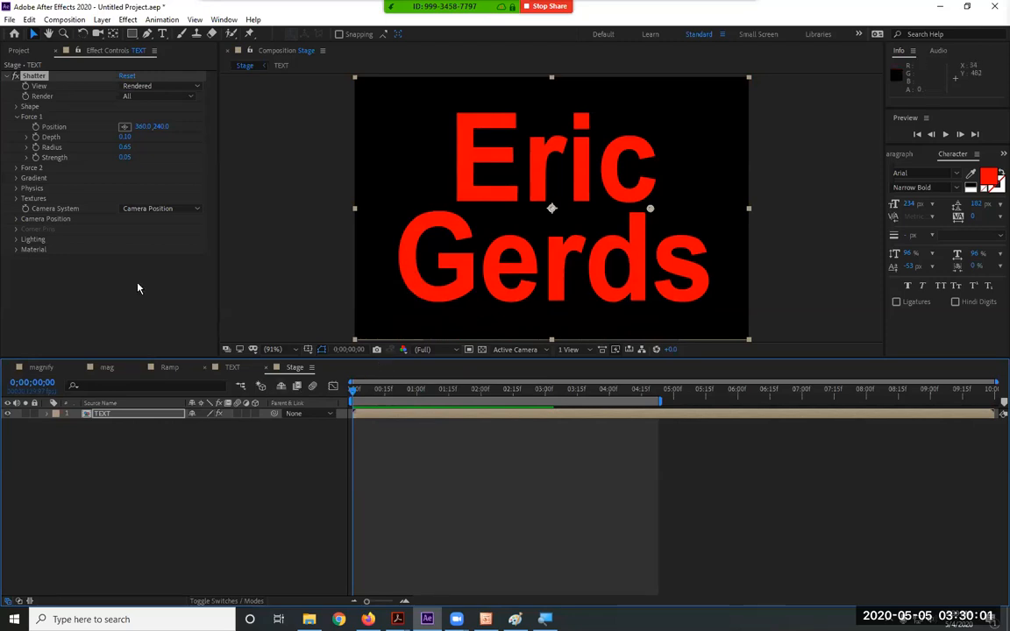
Drag the Ramp comp from the Project panel into Stage below TEXT
click(19, 50)
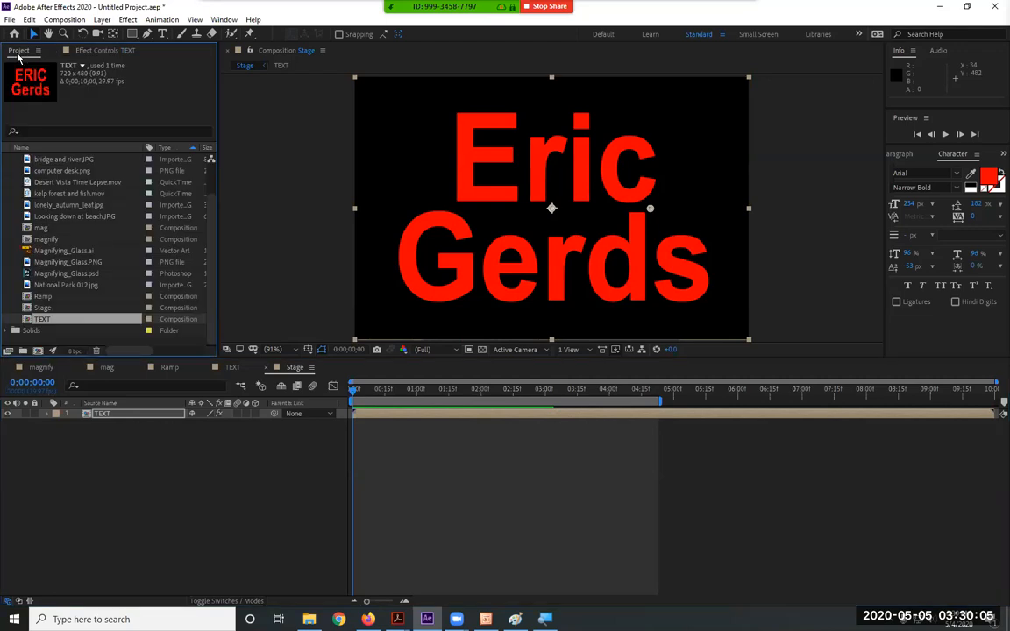
click(53, 298)
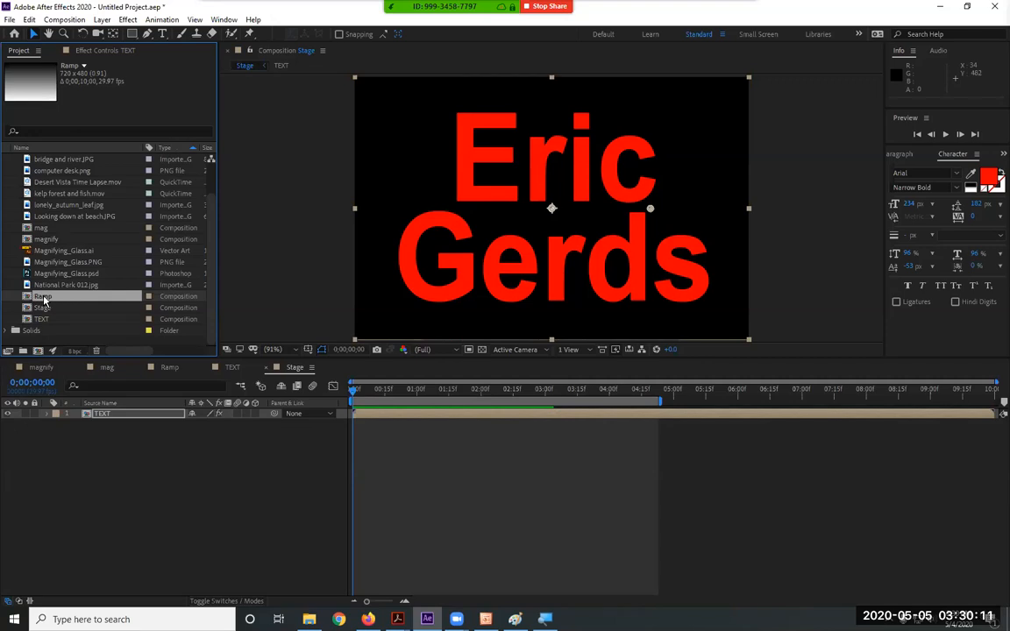
drag(42, 300, 97, 461)
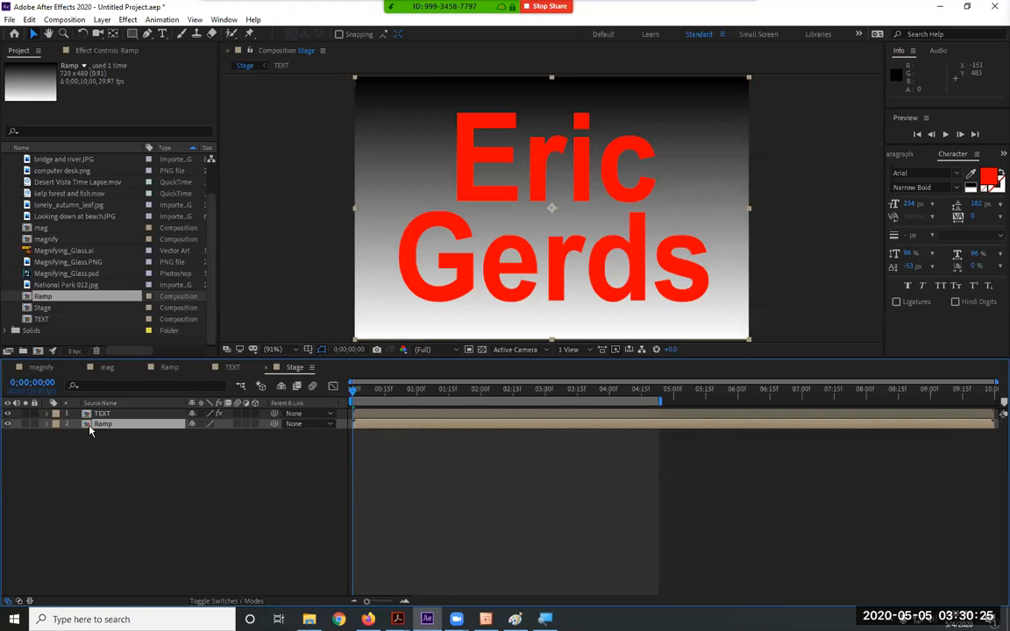
Turn off the Ramp layer's visibility and reselect TEXT to view its Shatter settings
click(125, 425)
key(ctrl+Up)
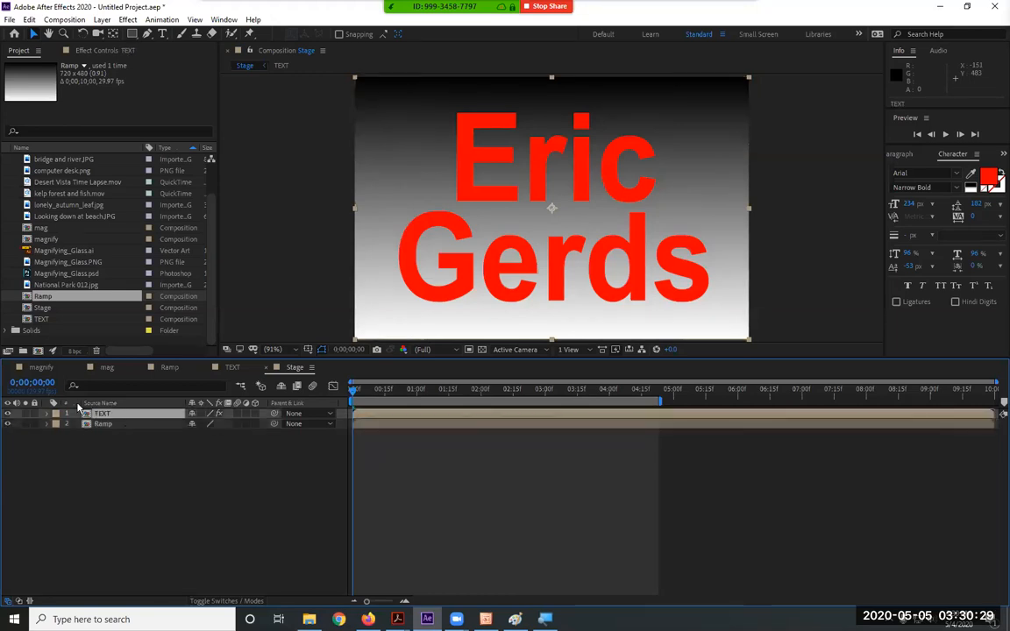
click(99, 426)
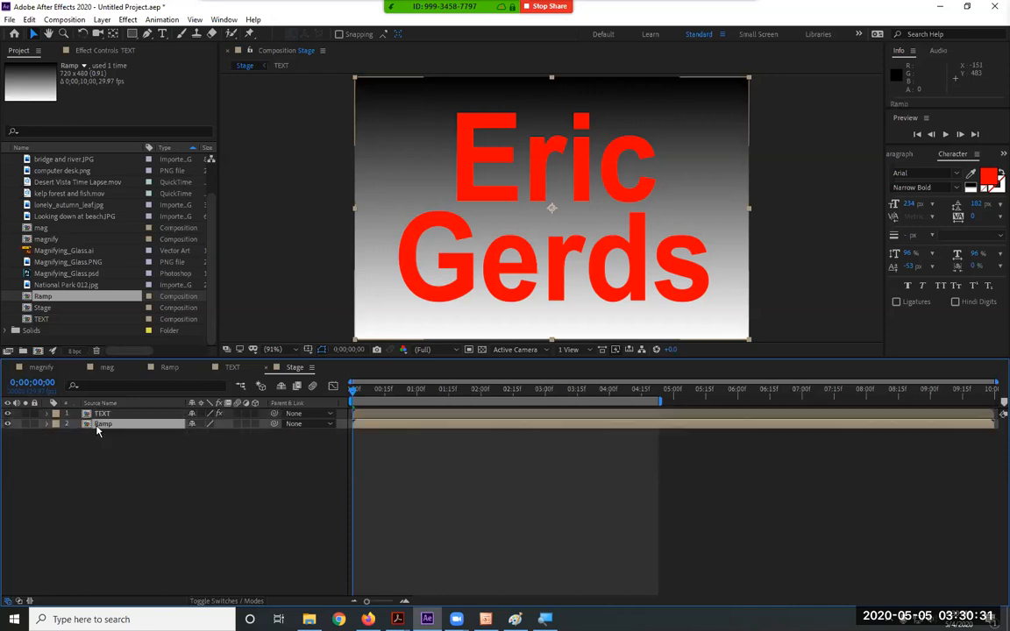
click(8, 424)
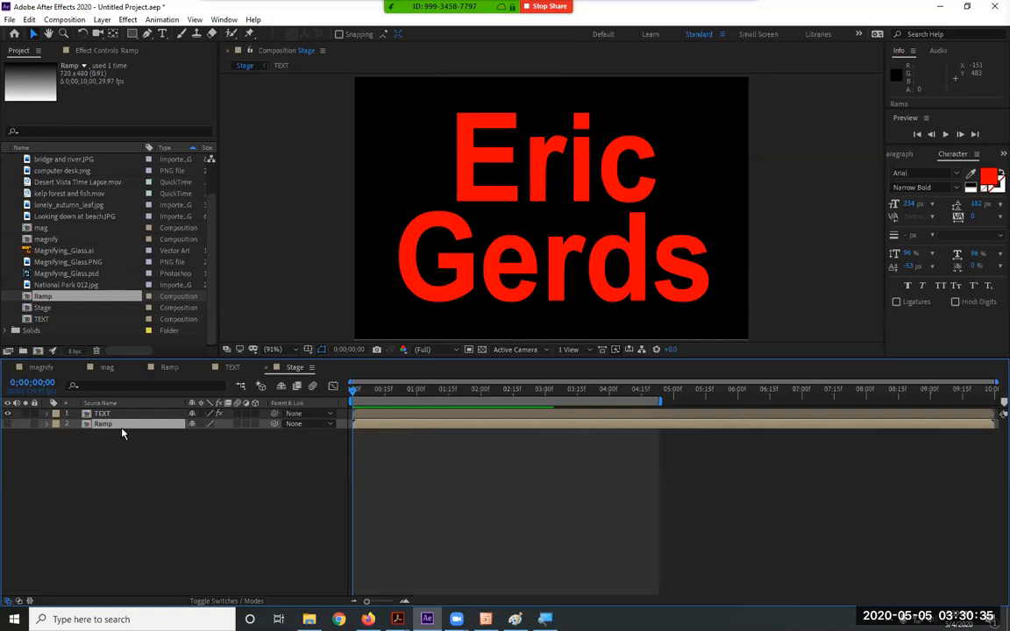
click(101, 413)
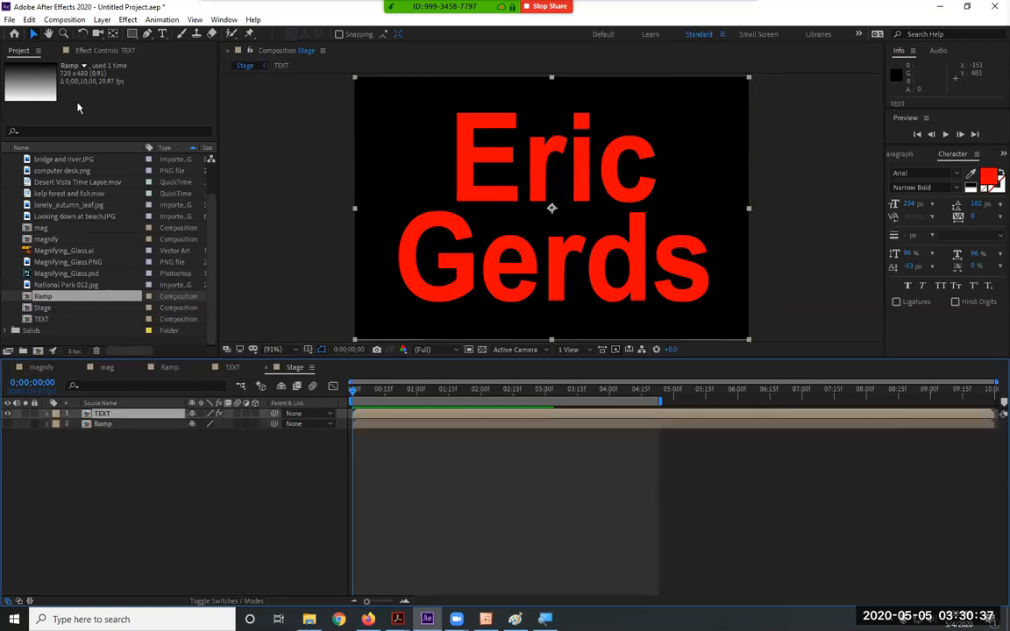
click(86, 50)
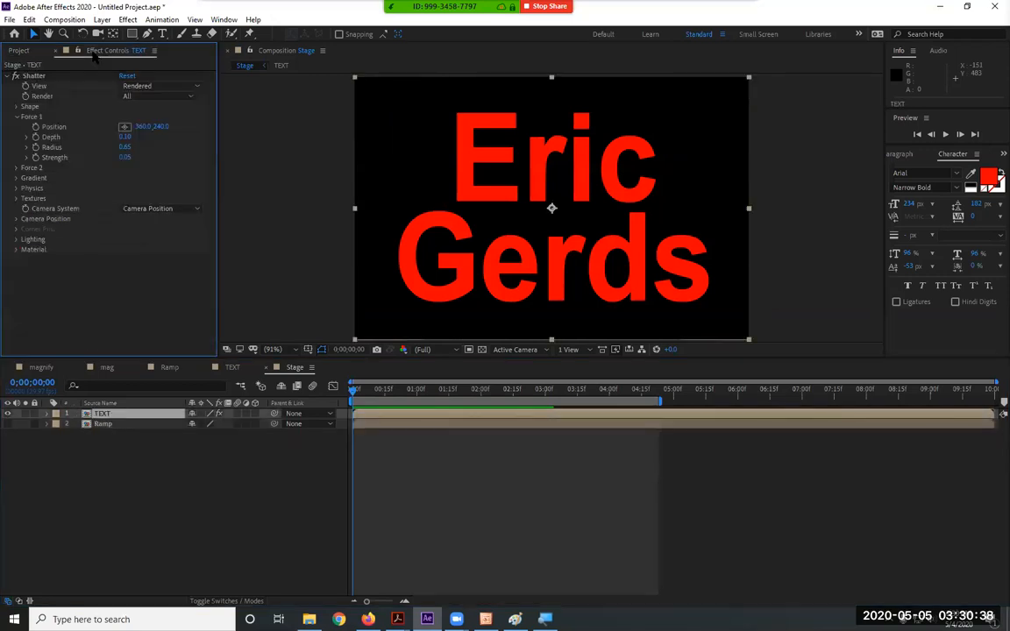
click(15, 178)
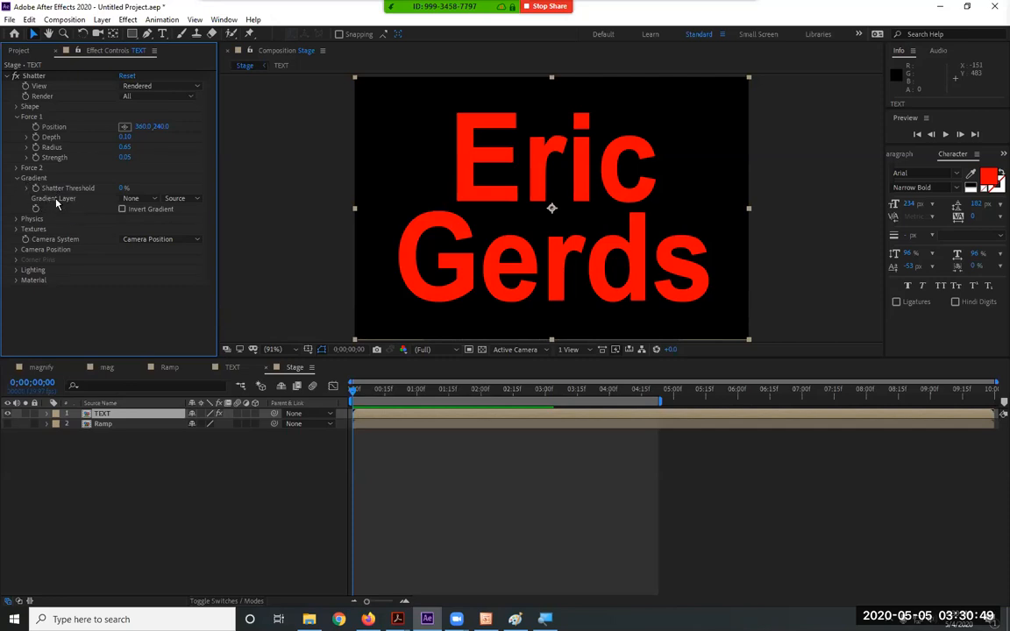
Choose 2. Ramp as the Shatter Gradient Layer
click(140, 203)
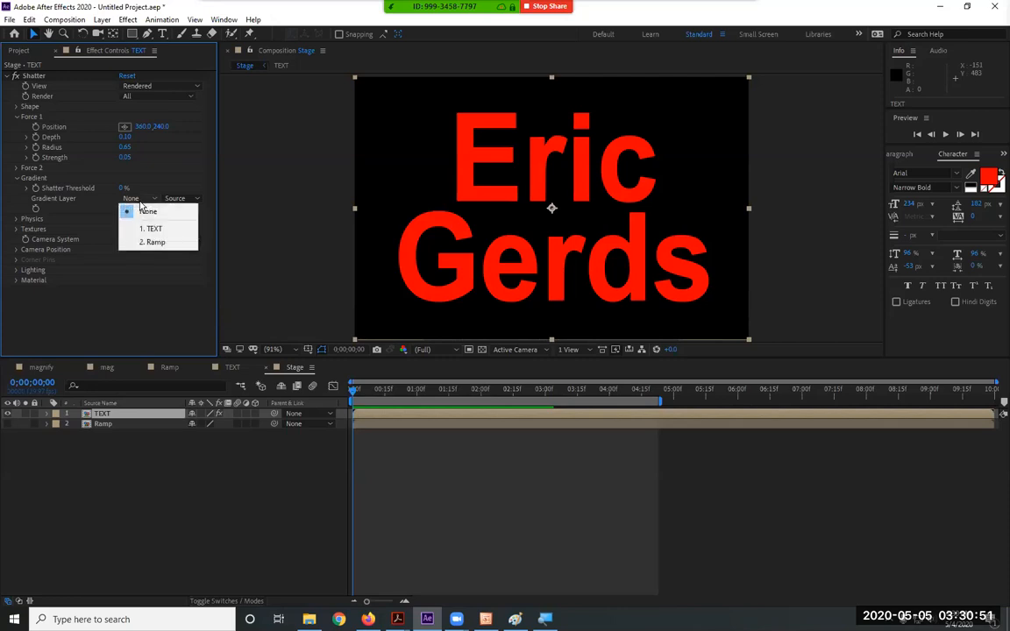
click(158, 244)
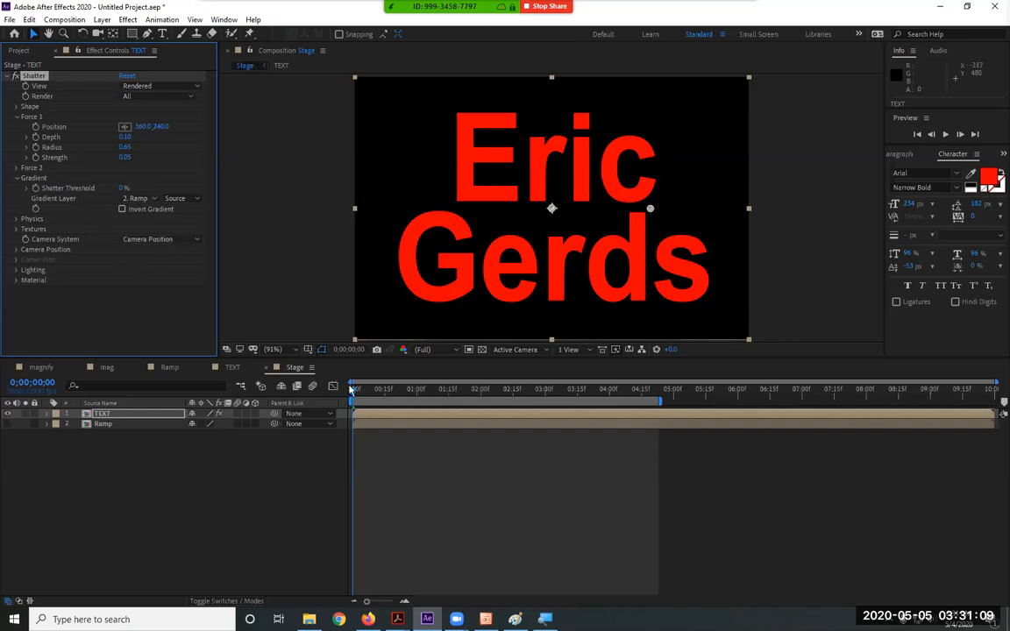
Preview the shatter, then return to the start of the composition
key(space)
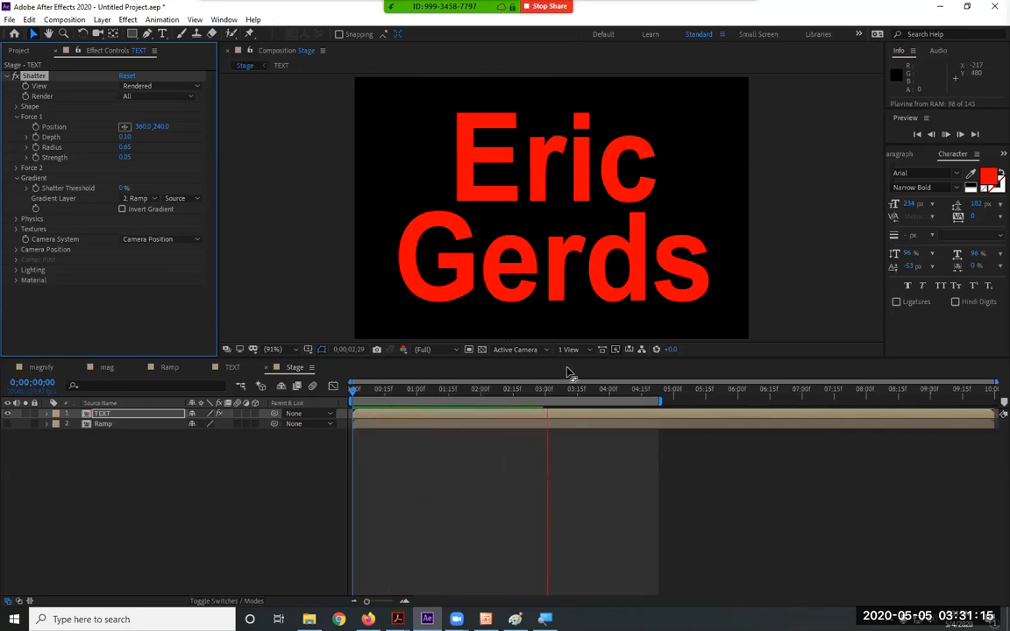
key(space)
drag(499, 391, 329, 392)
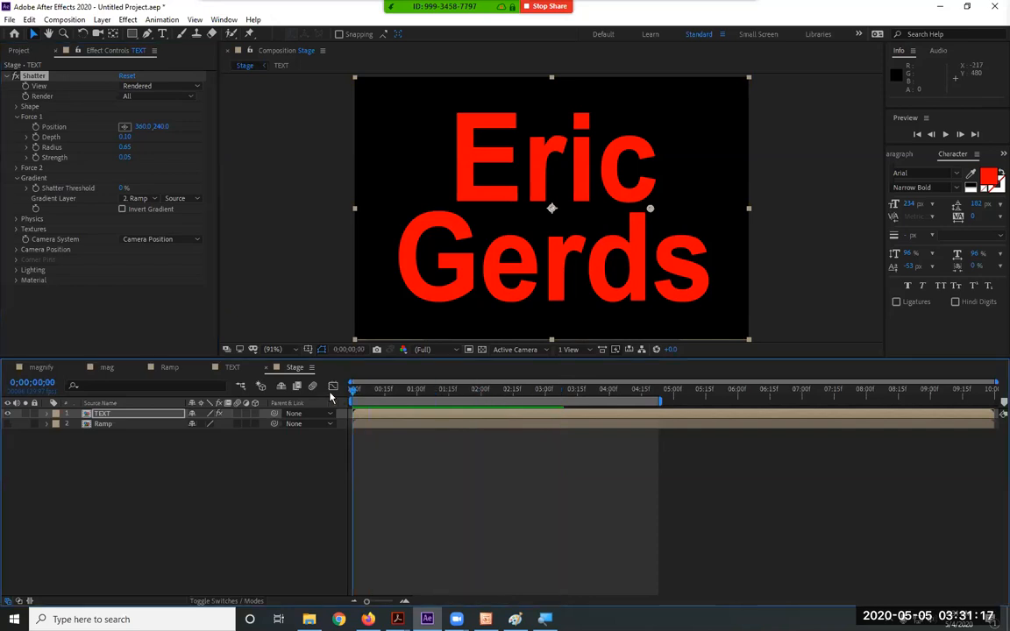
click(54, 194)
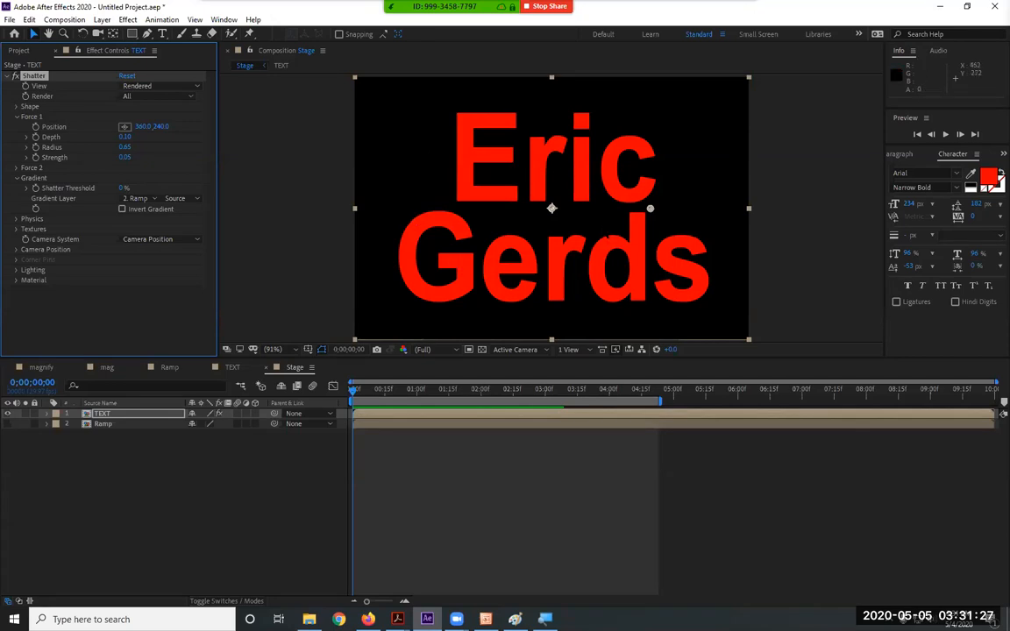
Keyframe Shatter Threshold from 0% at 0;00;00;19 up to 100% at 0;00;03;00
click(383, 399)
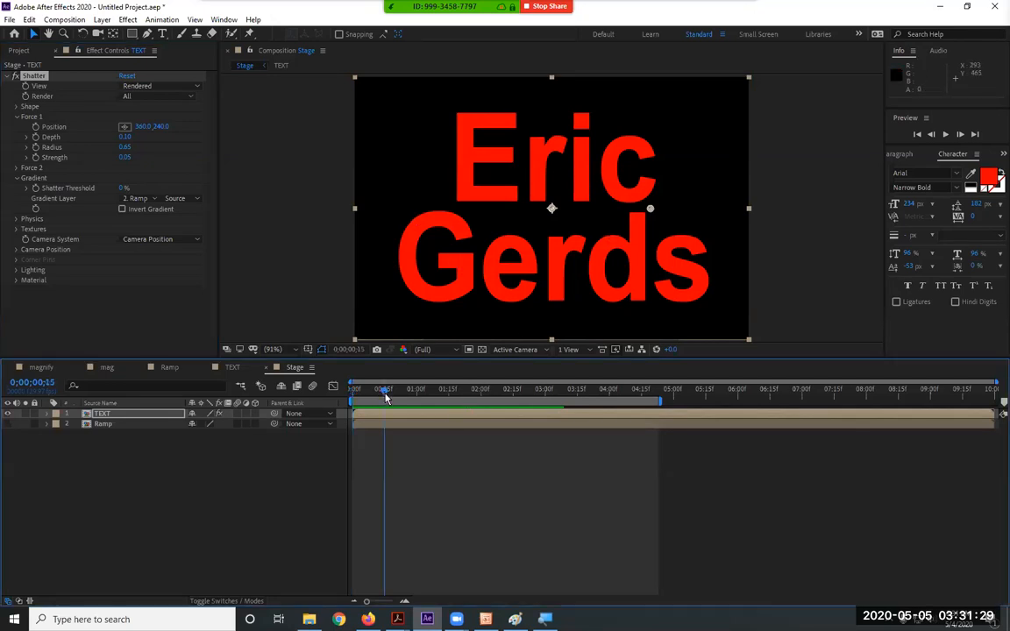
drag(385, 394, 394, 395)
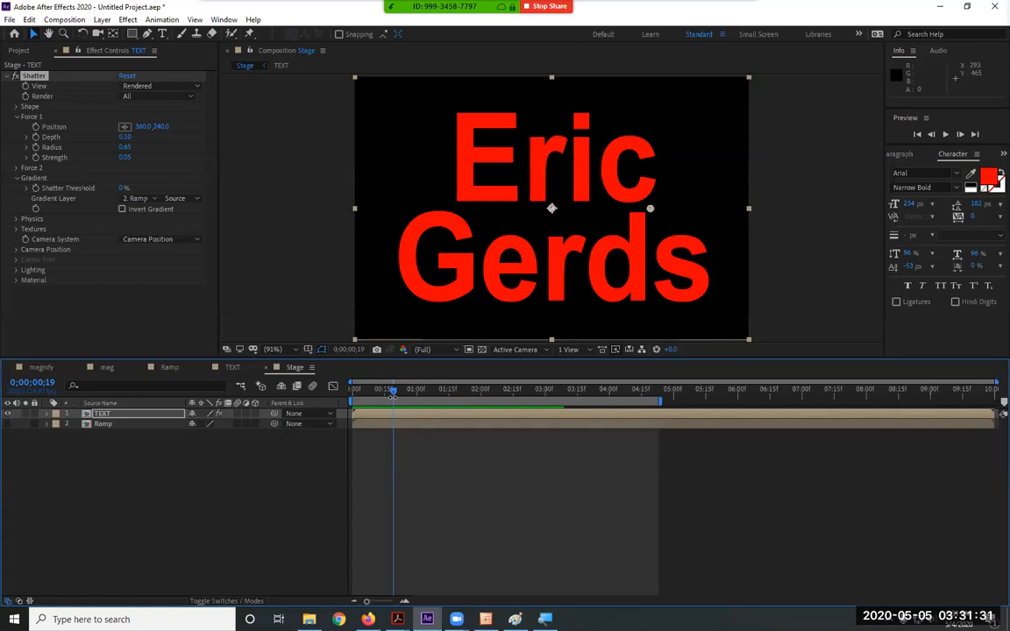
click(36, 188)
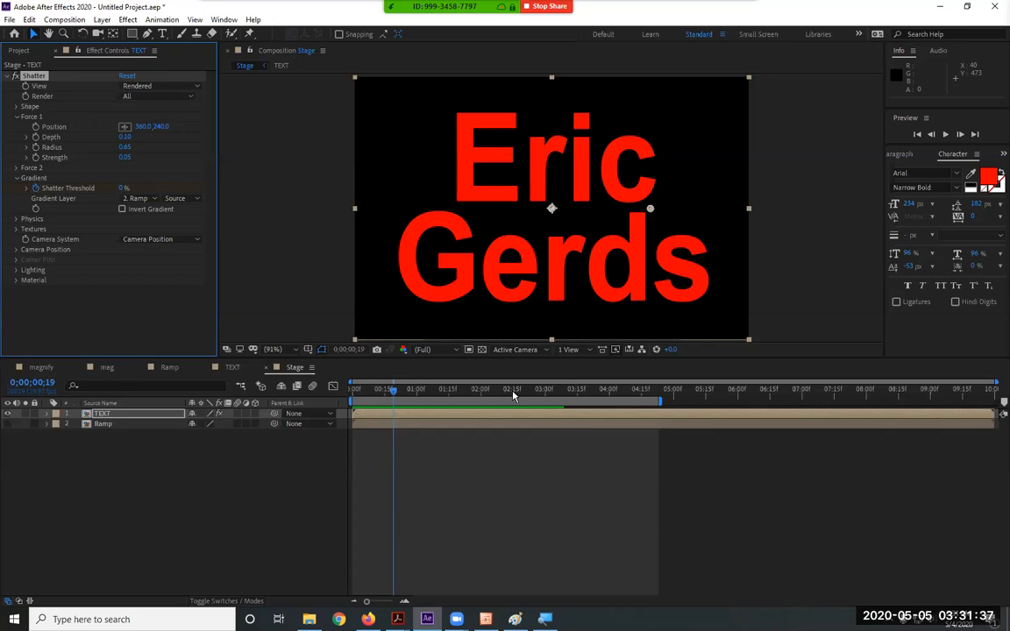
click(543, 394)
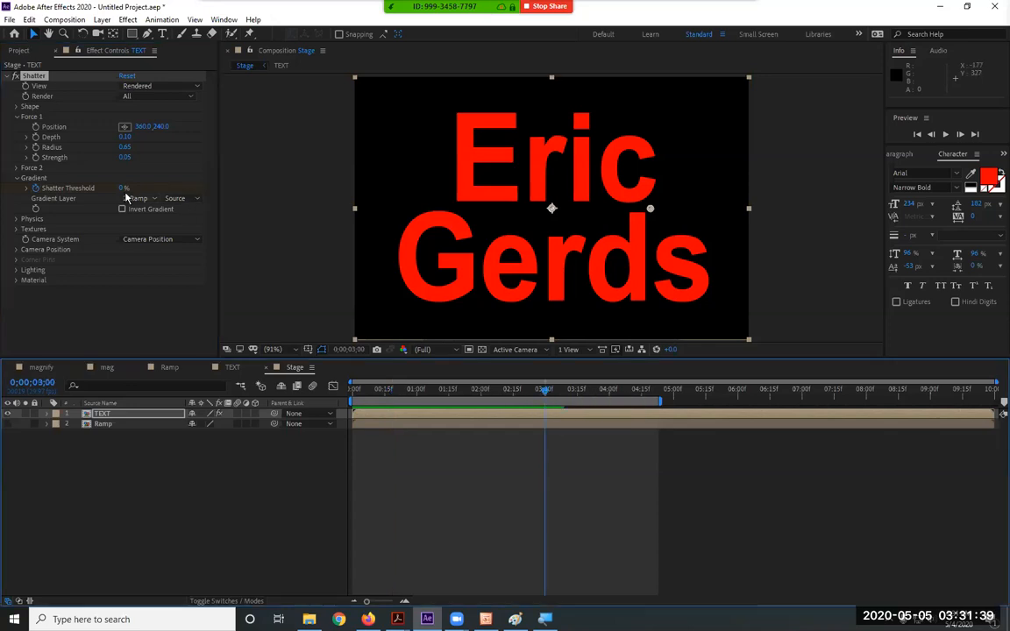
drag(123, 190, 313, 186)
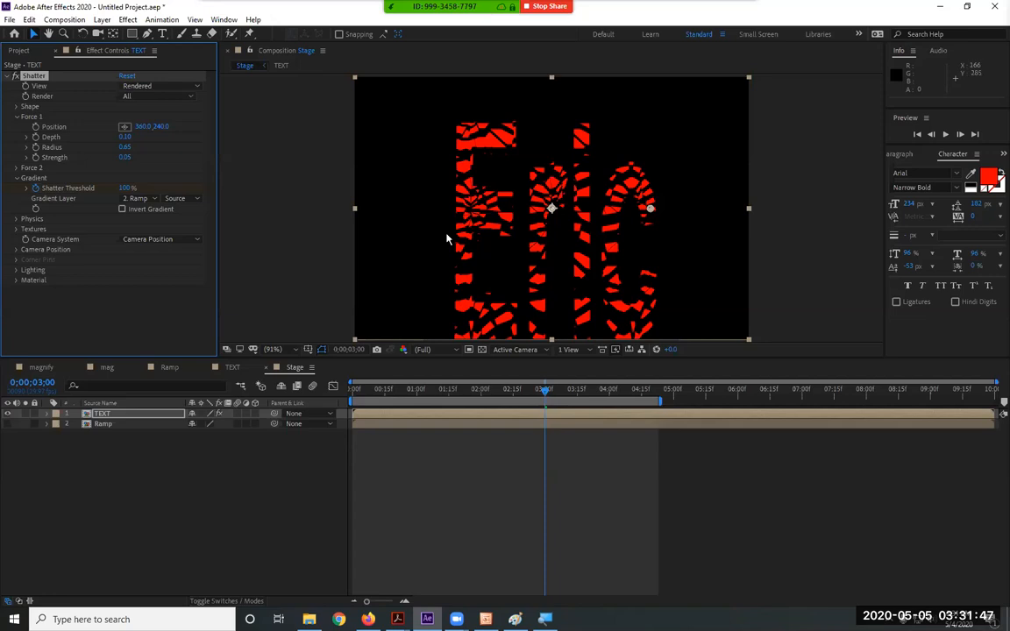
Extend the work area to about 5:12, return to 0:00, and deselect the text layer
drag(659, 399, 704, 400)
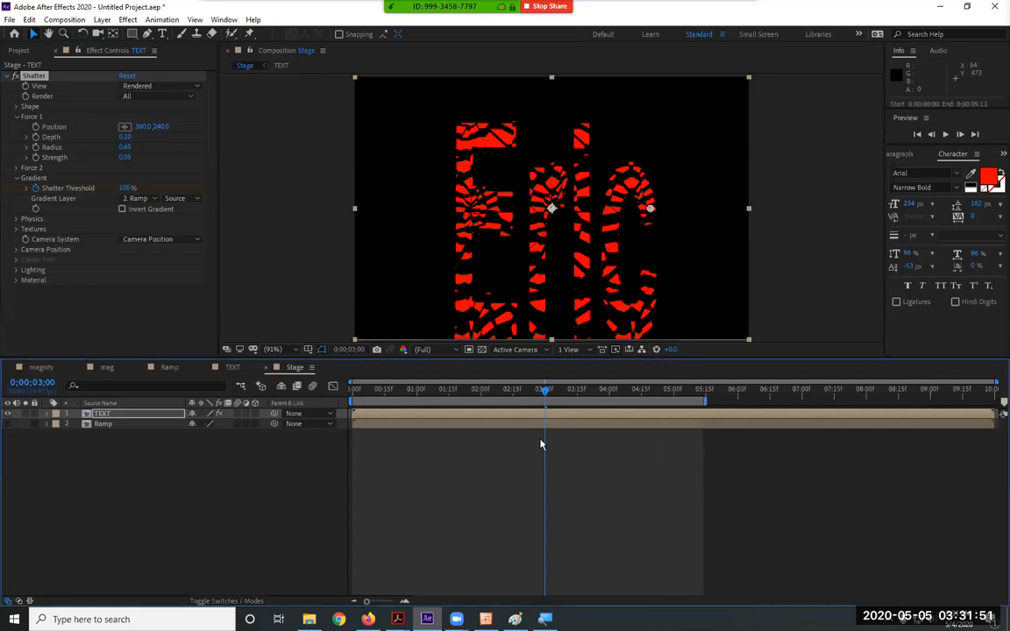
drag(544, 392, 257, 396)
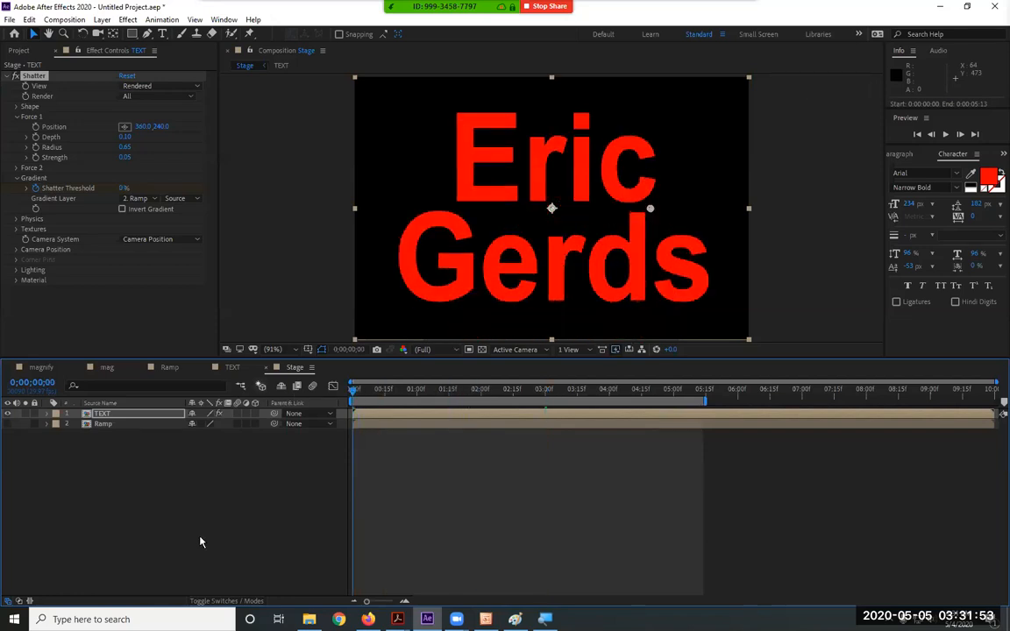
click(229, 528)
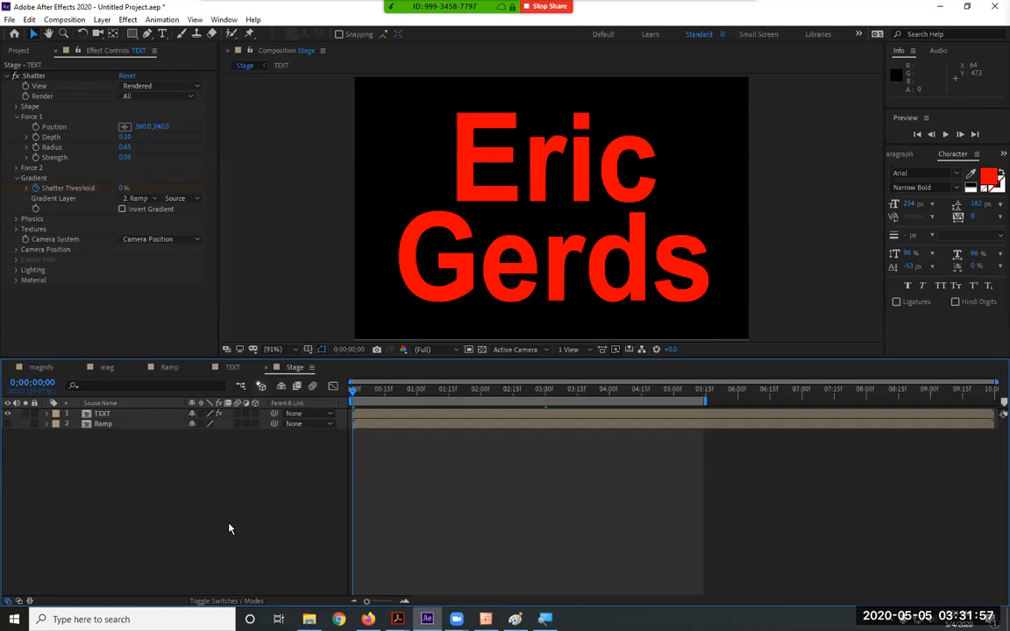
Preview the shatter and scrub through the frames where the text starts breaking
key(space)
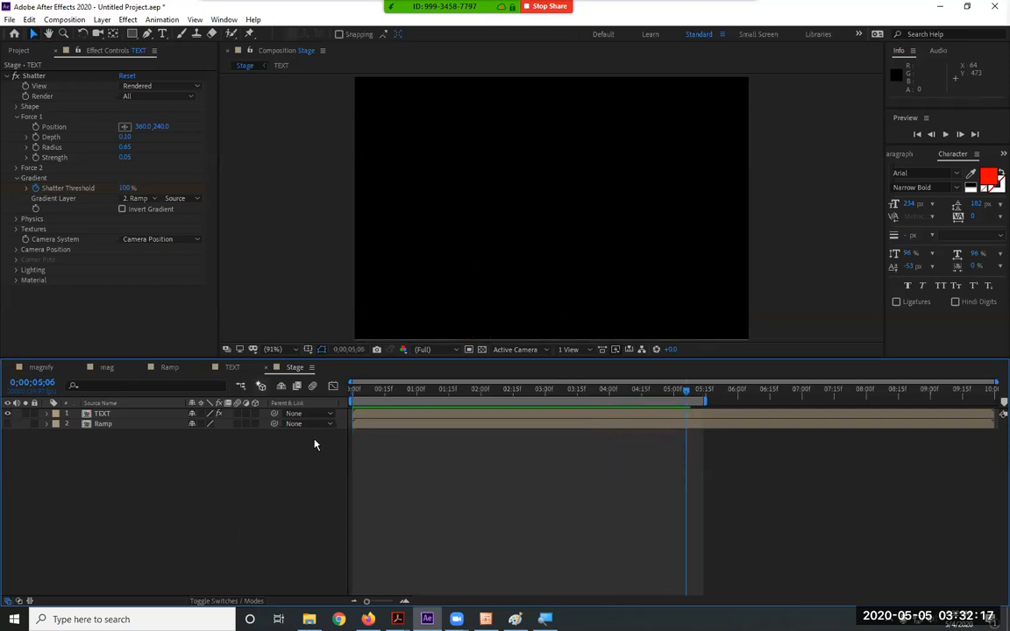
drag(394, 396, 359, 400)
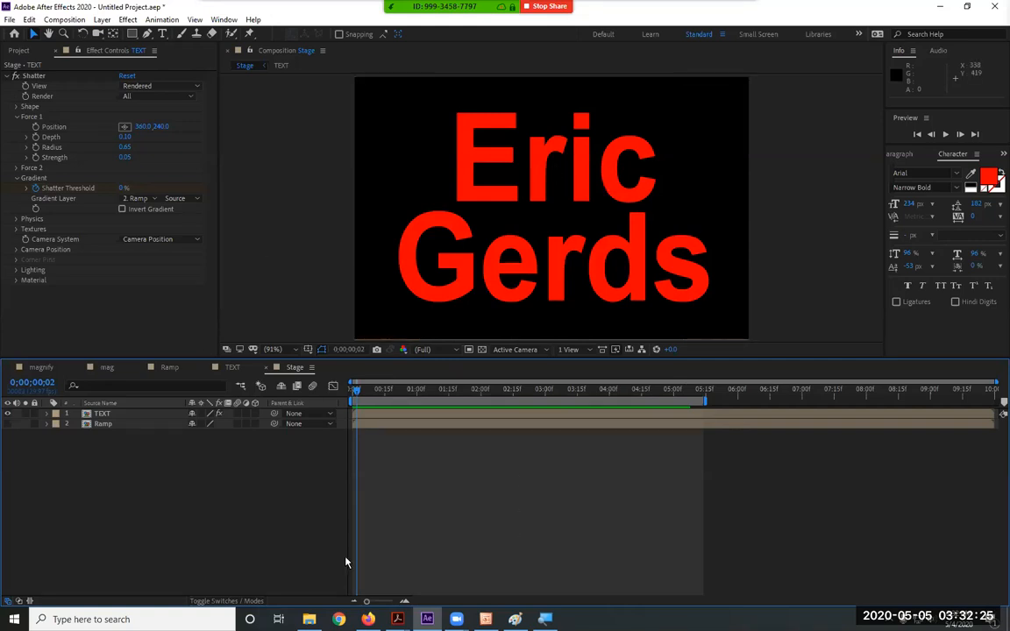
drag(358, 390, 466, 392)
Show the Ramp gradient layer, then preview and scrub the shatter spreading up the text
click(8, 424)
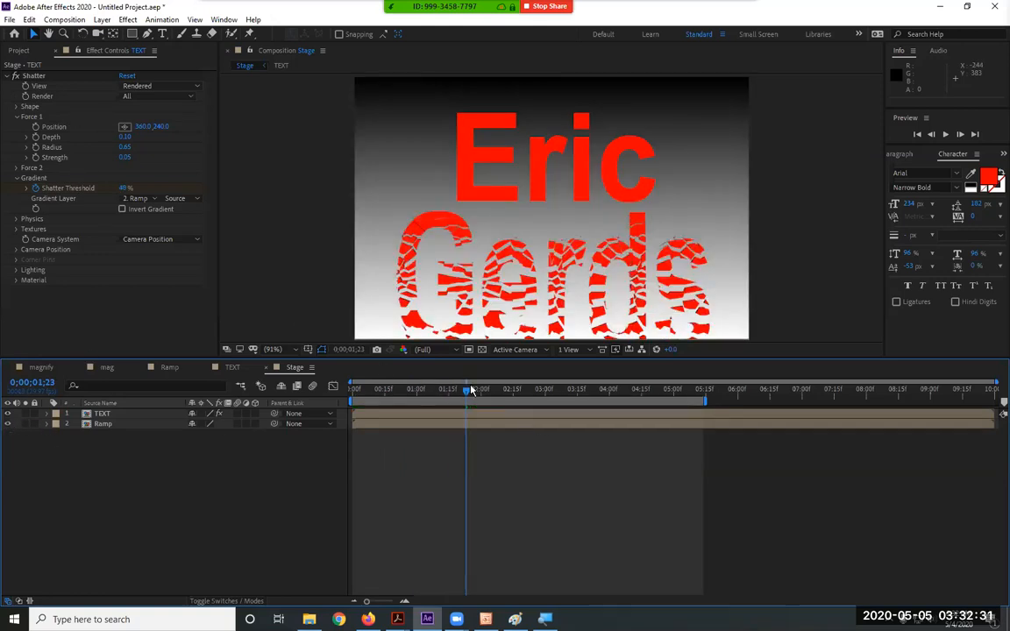
drag(465, 395, 427, 396)
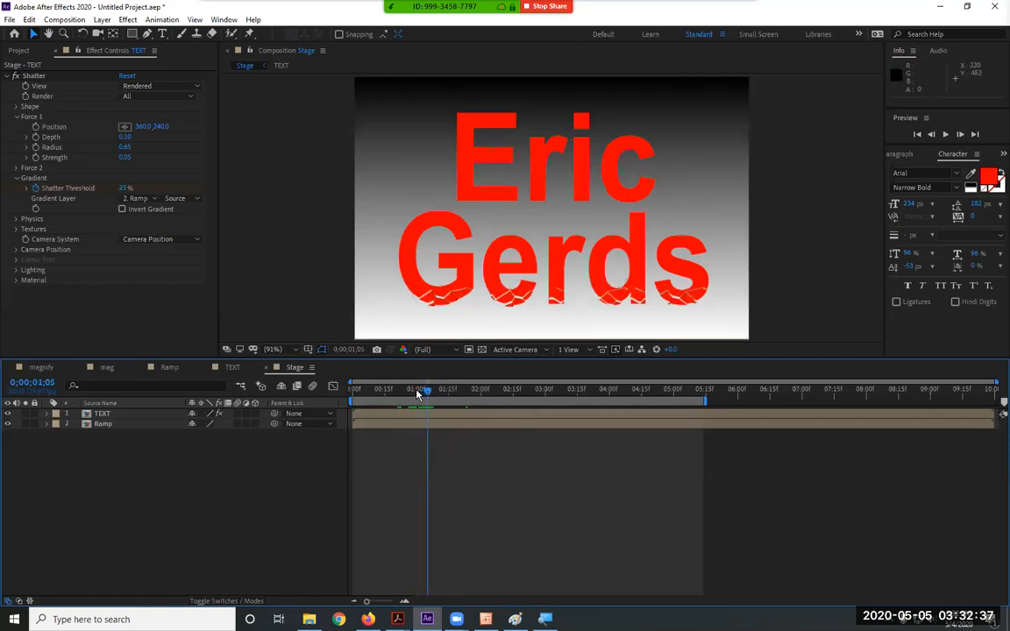
drag(418, 395, 357, 396)
key(space)
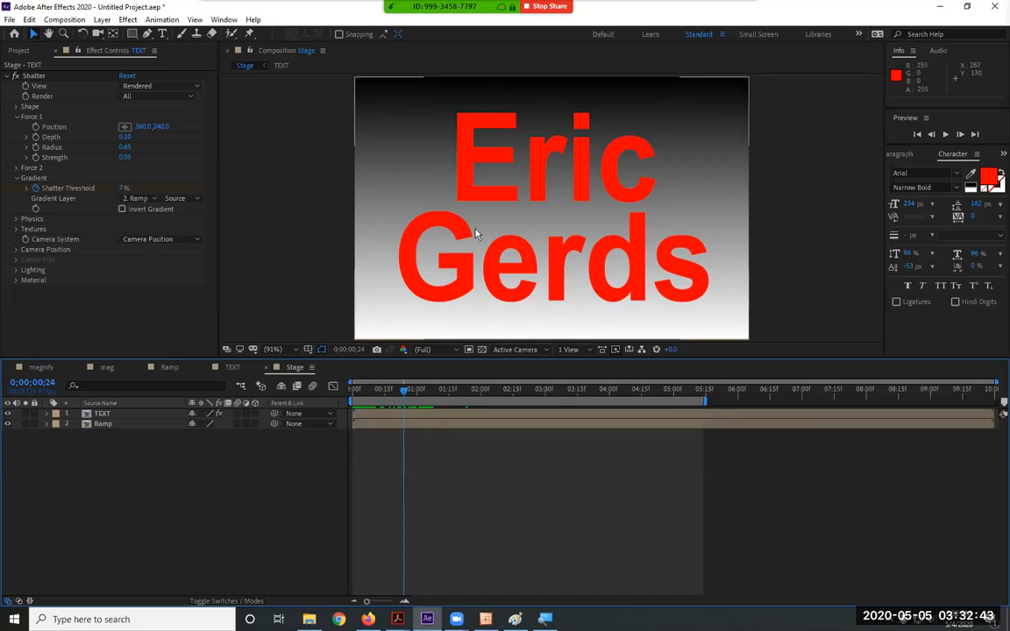
drag(403, 396, 373, 410)
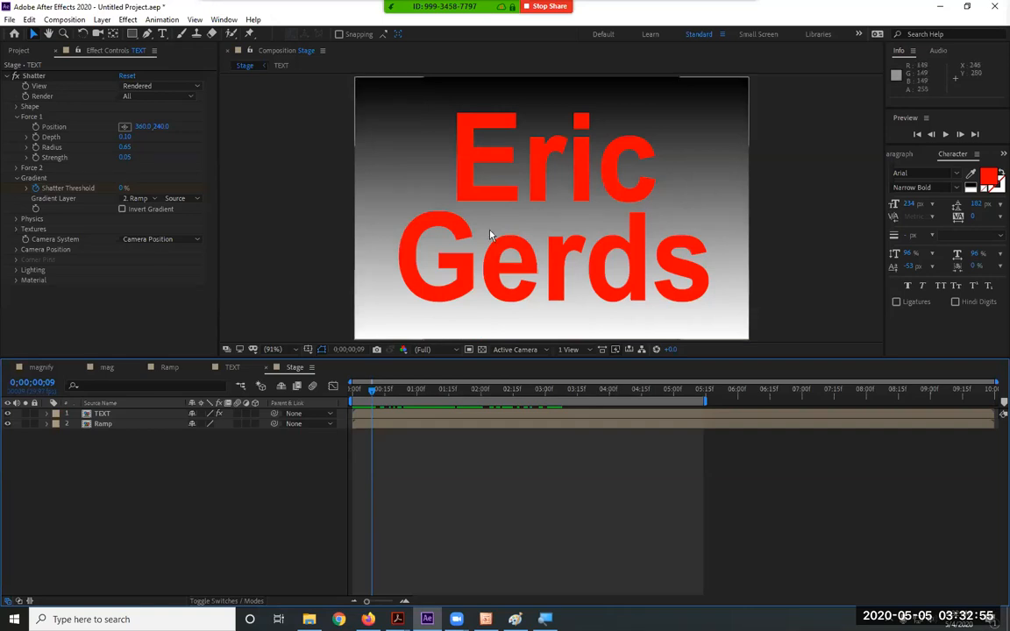
drag(374, 395, 316, 414)
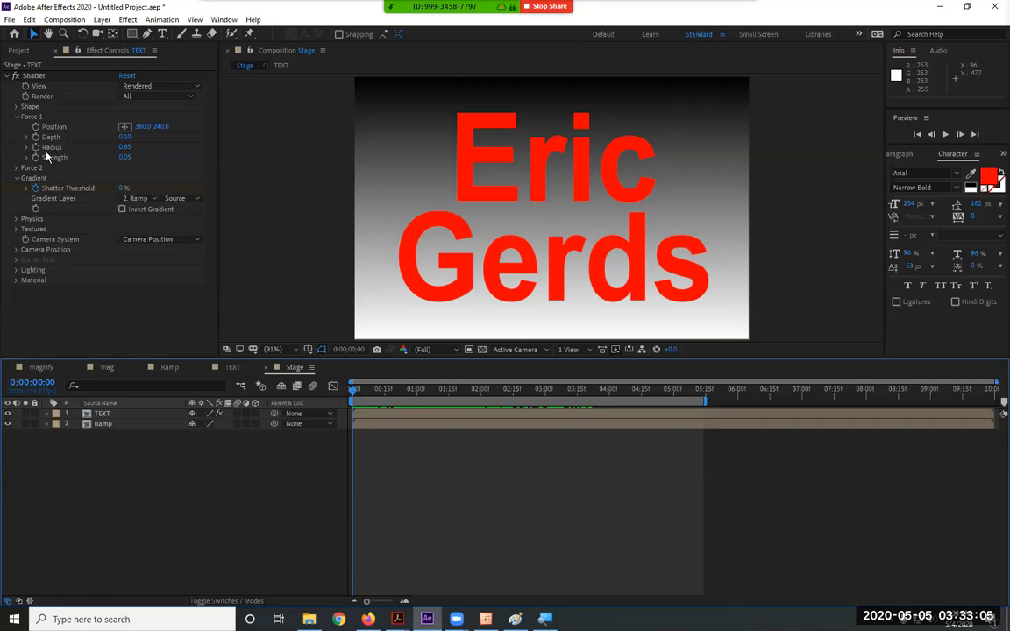
Set the Shatter Shape Repetitions to 90
click(19, 107)
click(18, 107)
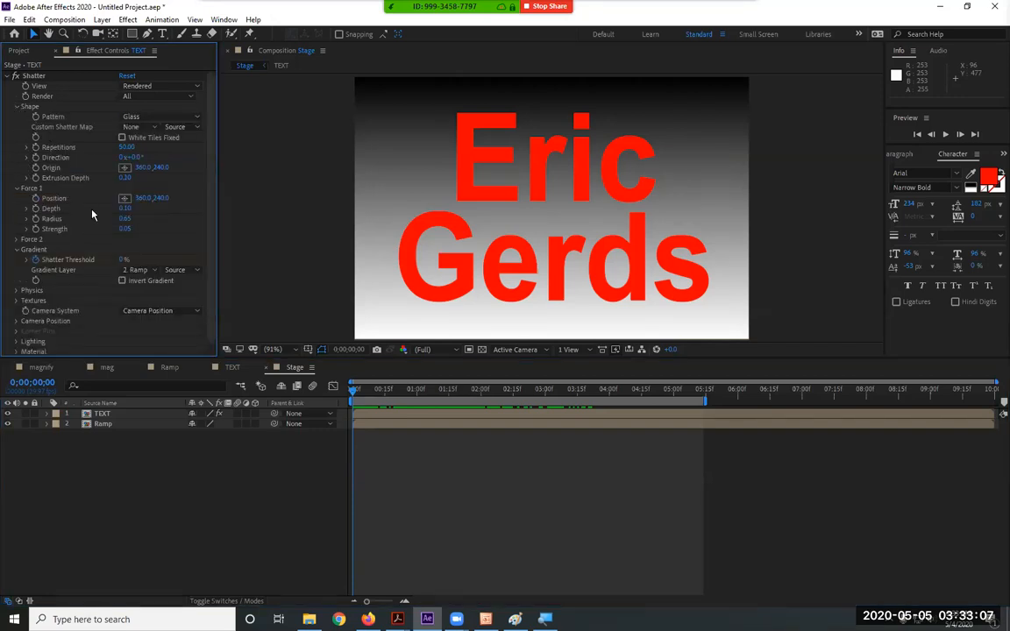
click(128, 147)
key(Return)
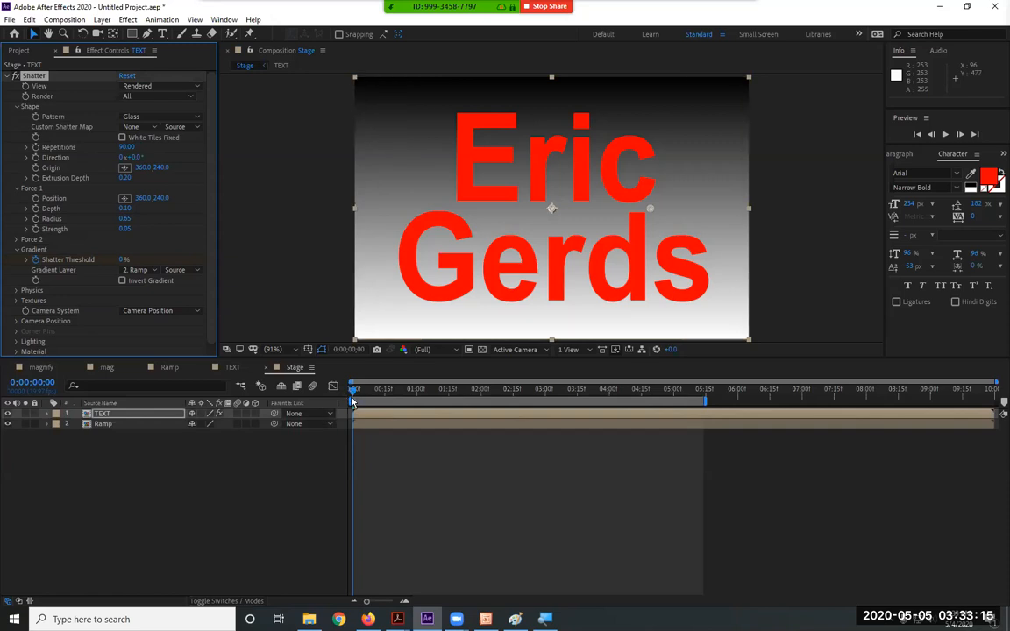
Preview the finer shatter, return to 0:00, and open the Ramp composition
key(space)
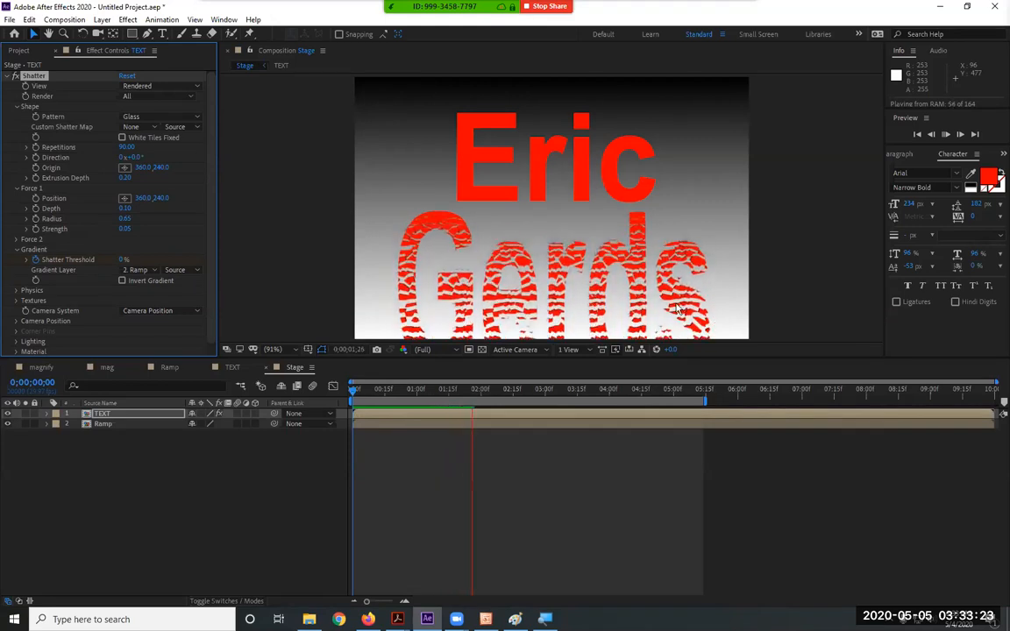
click(577, 280)
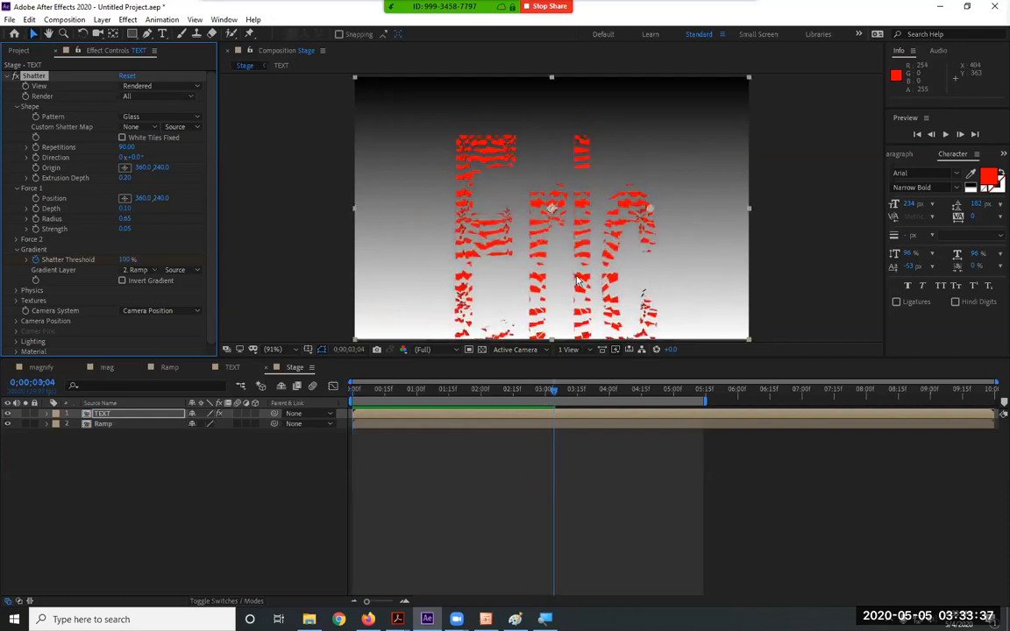
drag(548, 392, 301, 406)
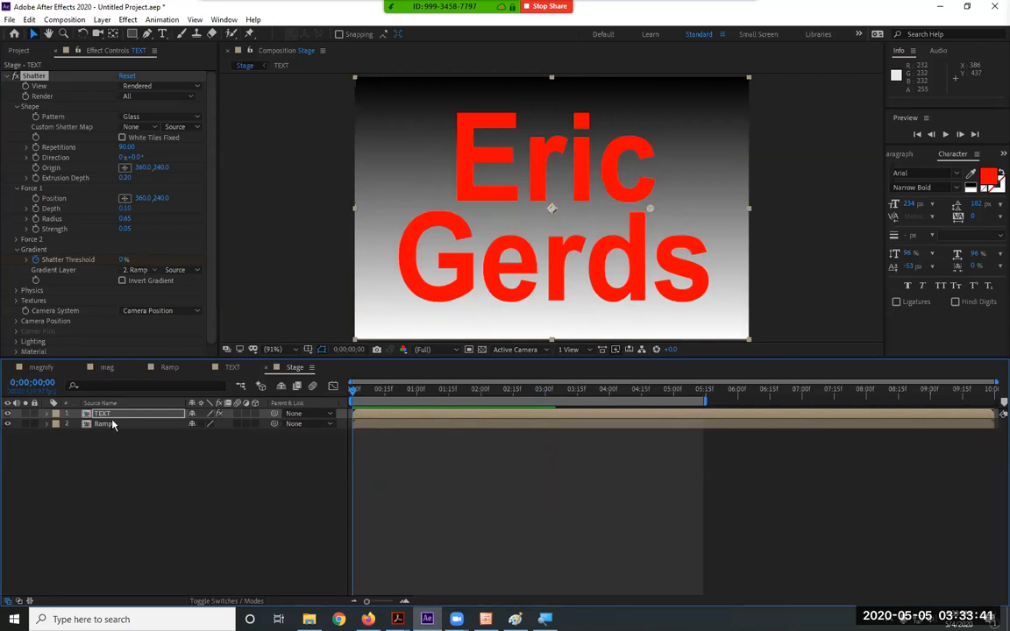
click(186, 368)
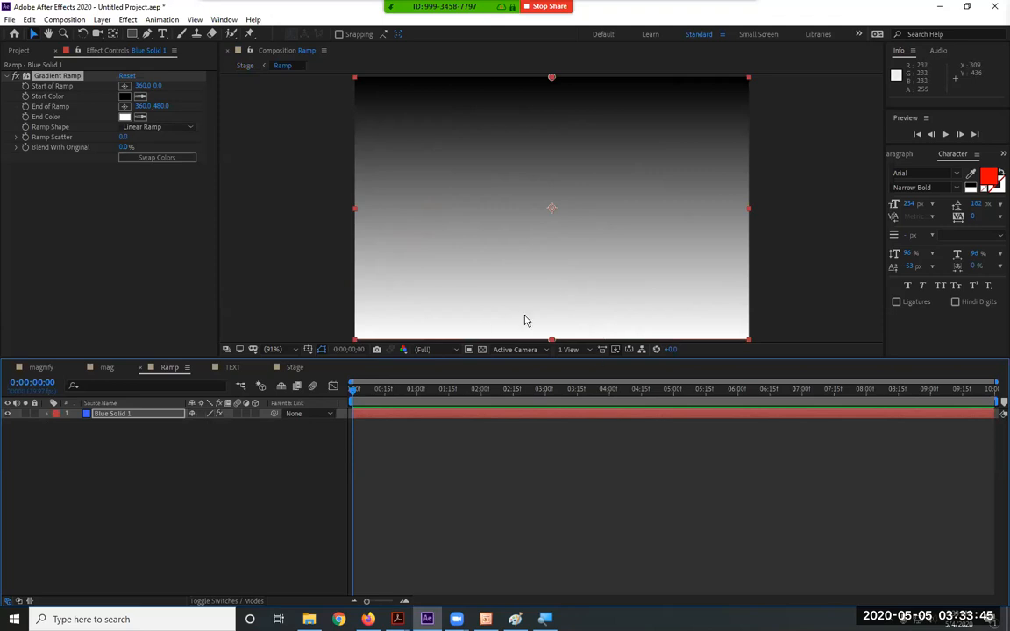
Place the Gradient Ramp start top-right (709.6, 7.7) and end bottom-left (6.6, 467.9)
click(124, 106)
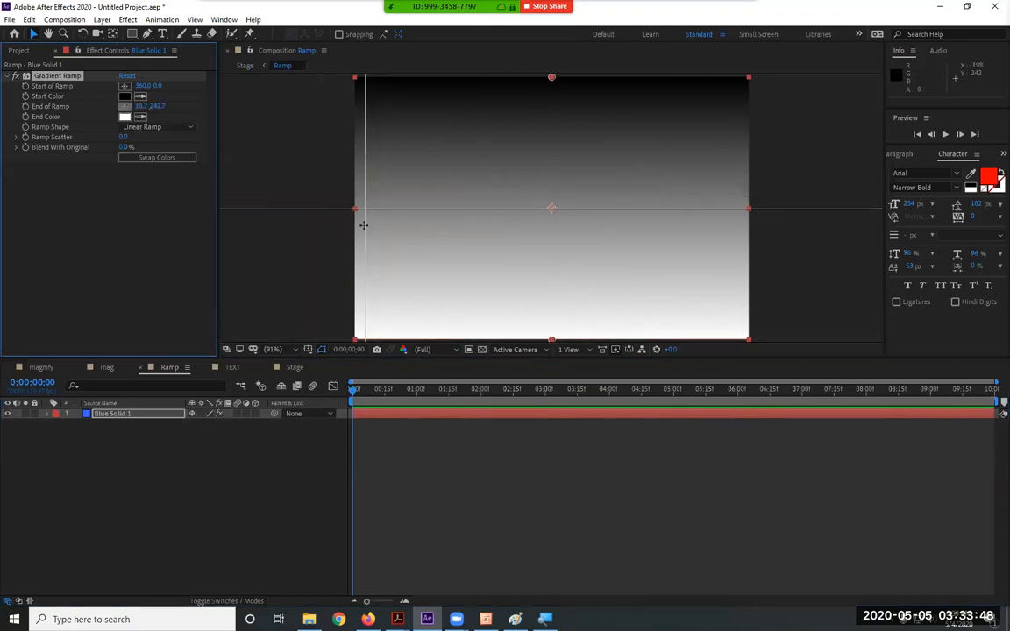
click(360, 335)
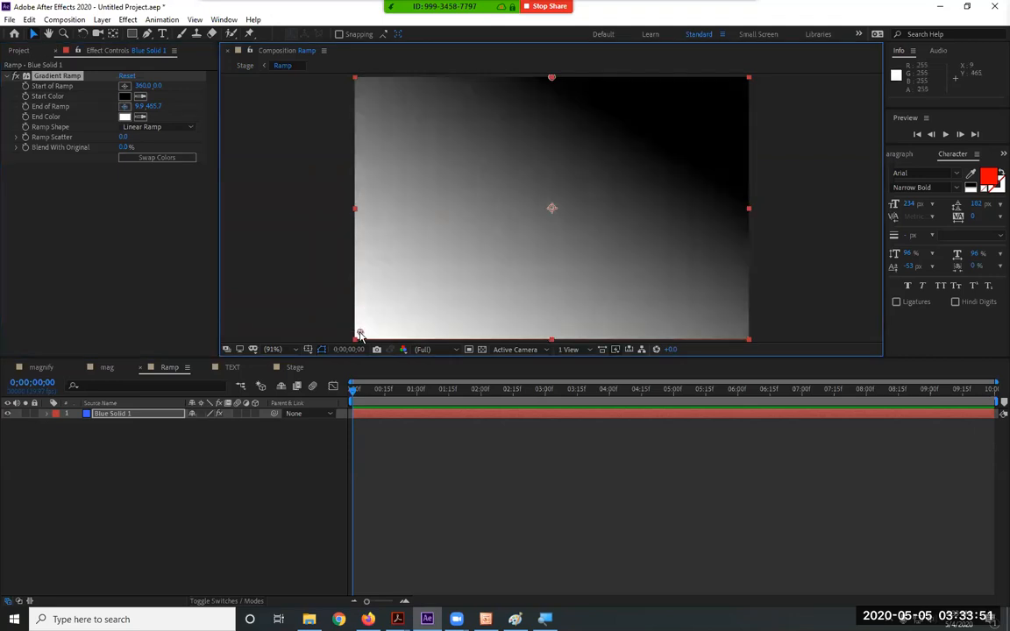
click(123, 85)
click(732, 83)
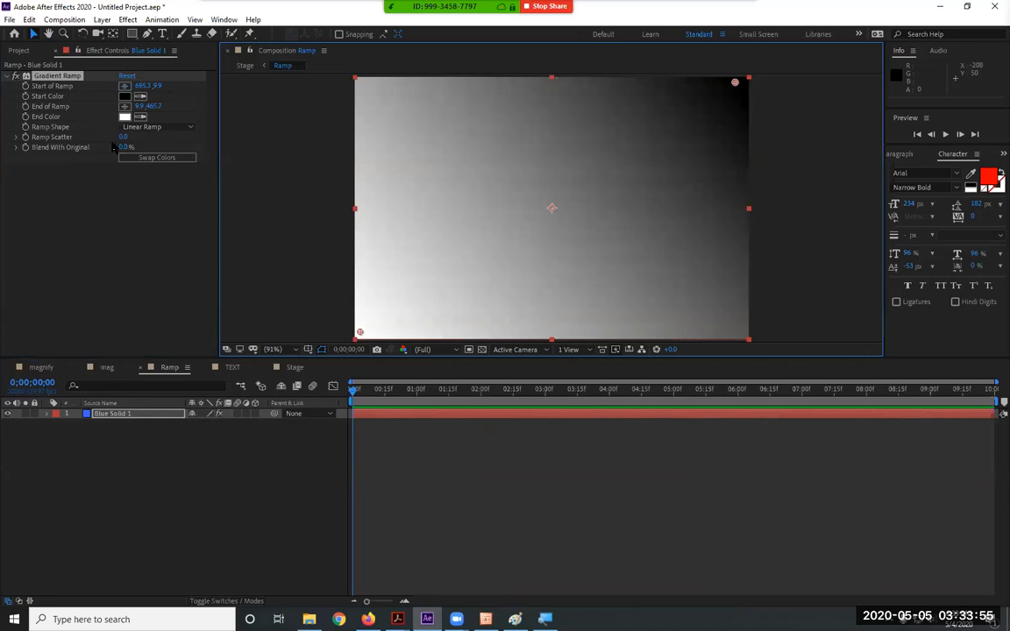
click(53, 90)
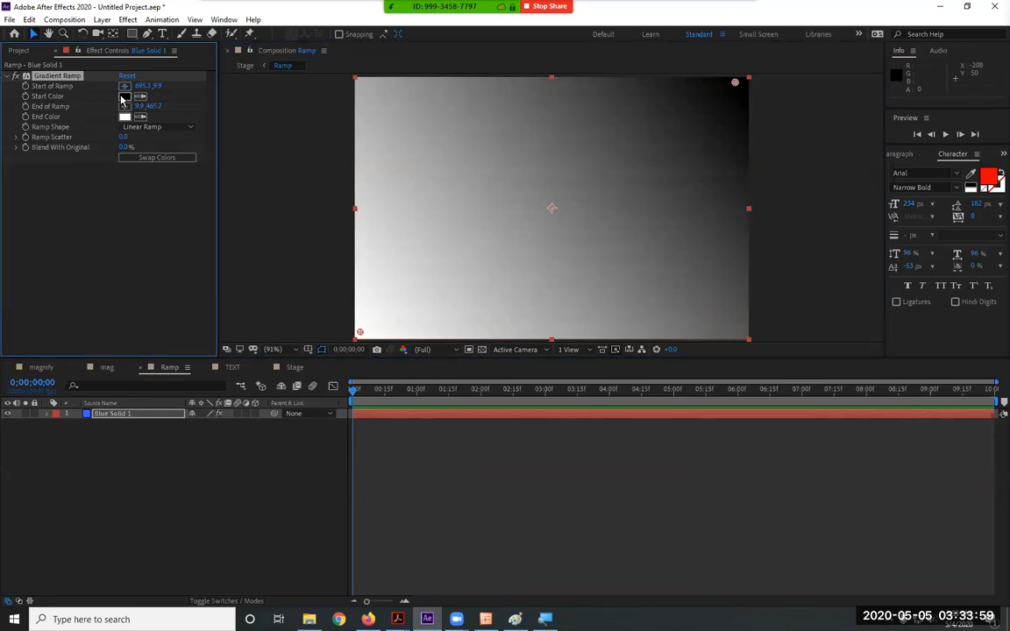
mouse_move(735, 84)
mouse_down()
mouse_move(570, 130)
mouse_move(723, 95)
mouse_move(742, 81)
mouse_up()
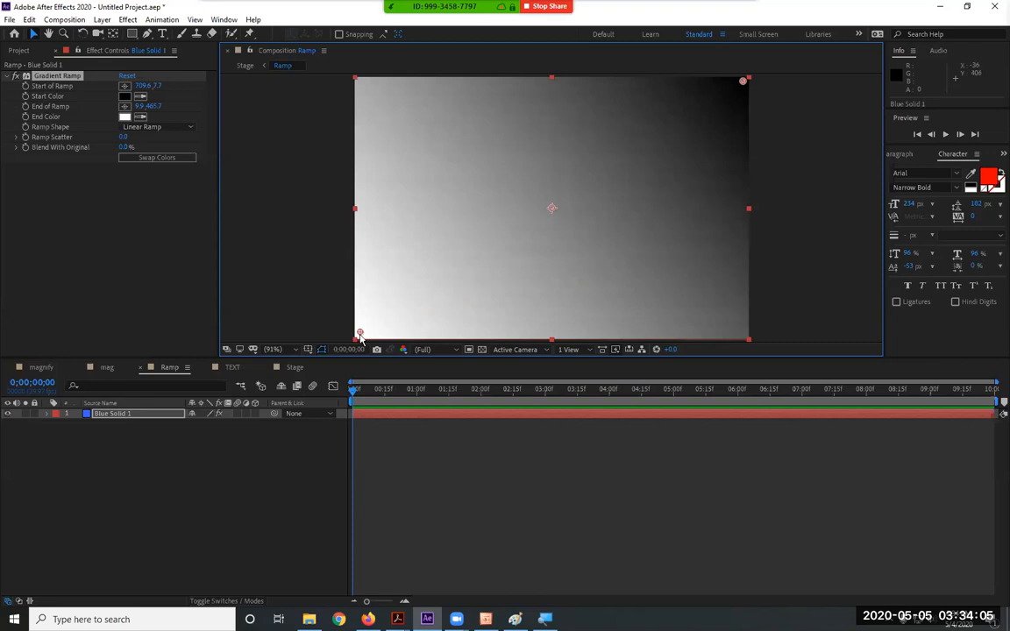
mouse_move(361, 331)
mouse_down()
mouse_move(355, 259)
mouse_move(363, 333)
mouse_up()
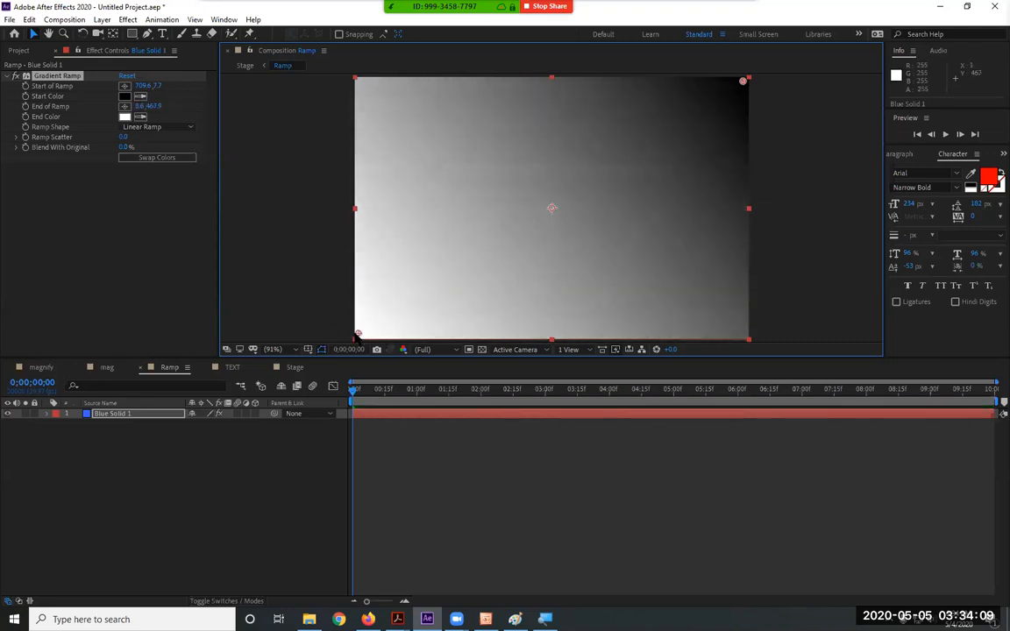
Back in the Stage comp, hide the Ramp layer and preview the diagonal shatter
click(293, 368)
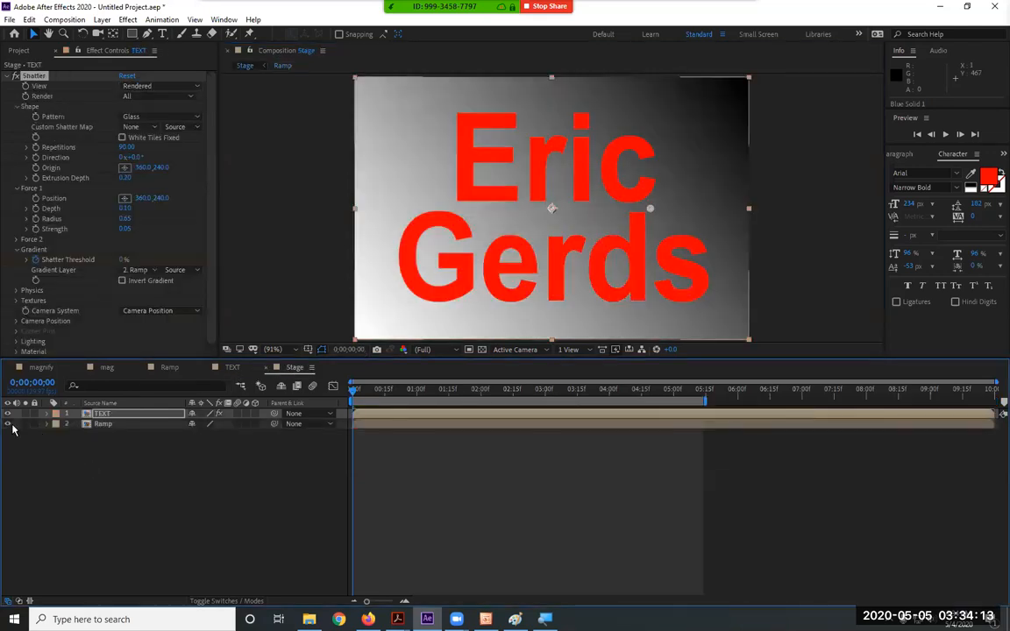
click(9, 424)
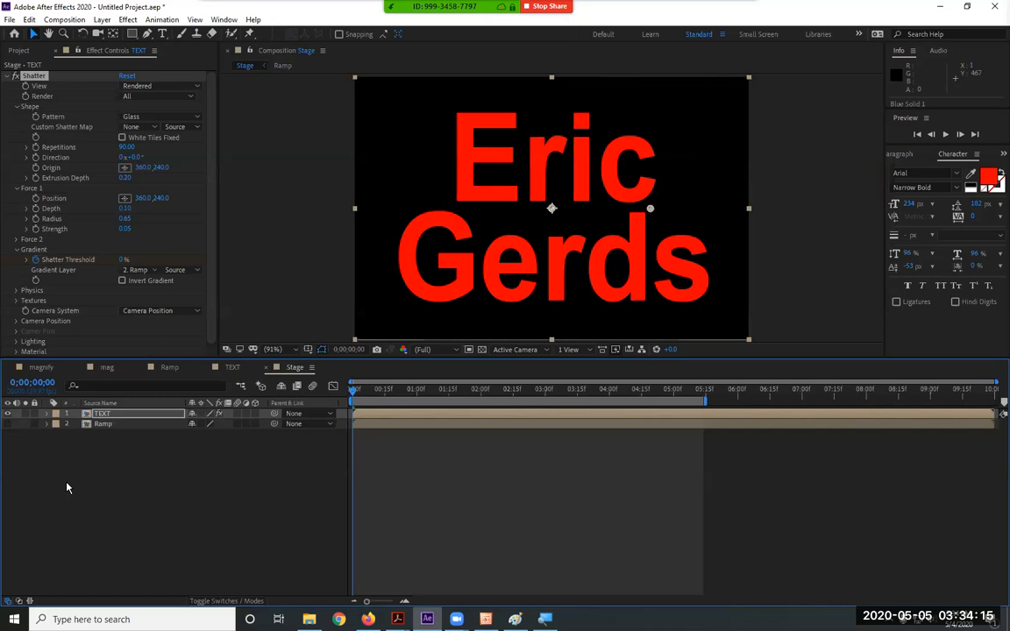
key(space)
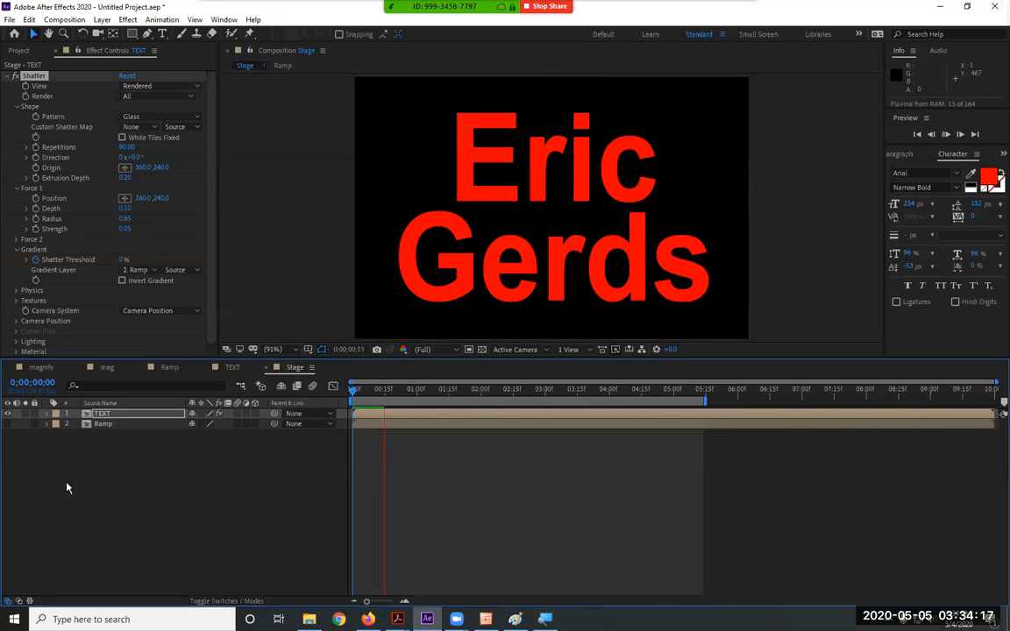
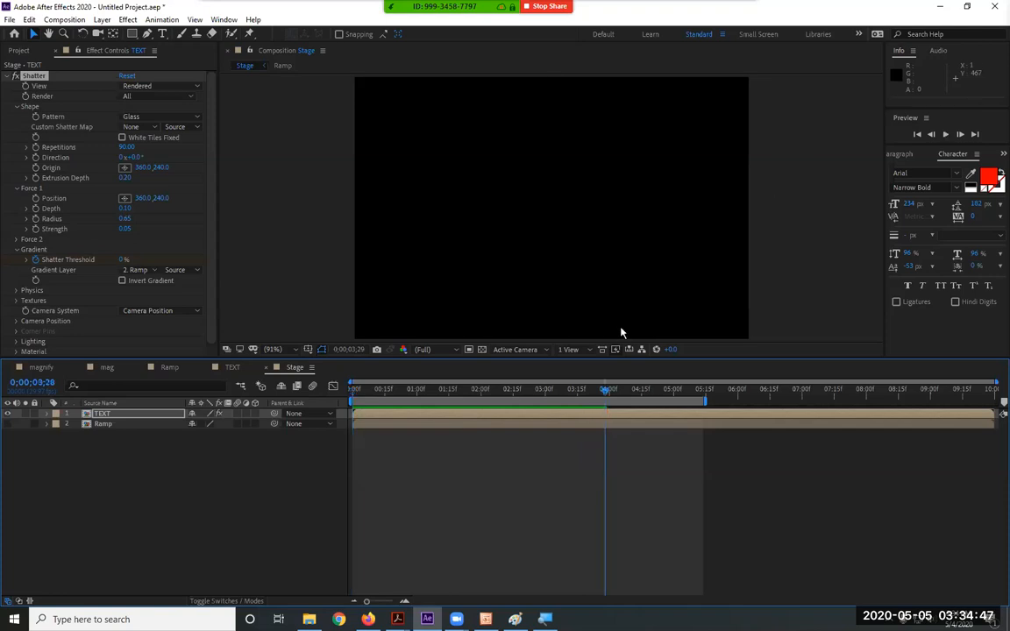
Stop the running preview and set Shatter Force 1 Strength to 0.80
key(space)
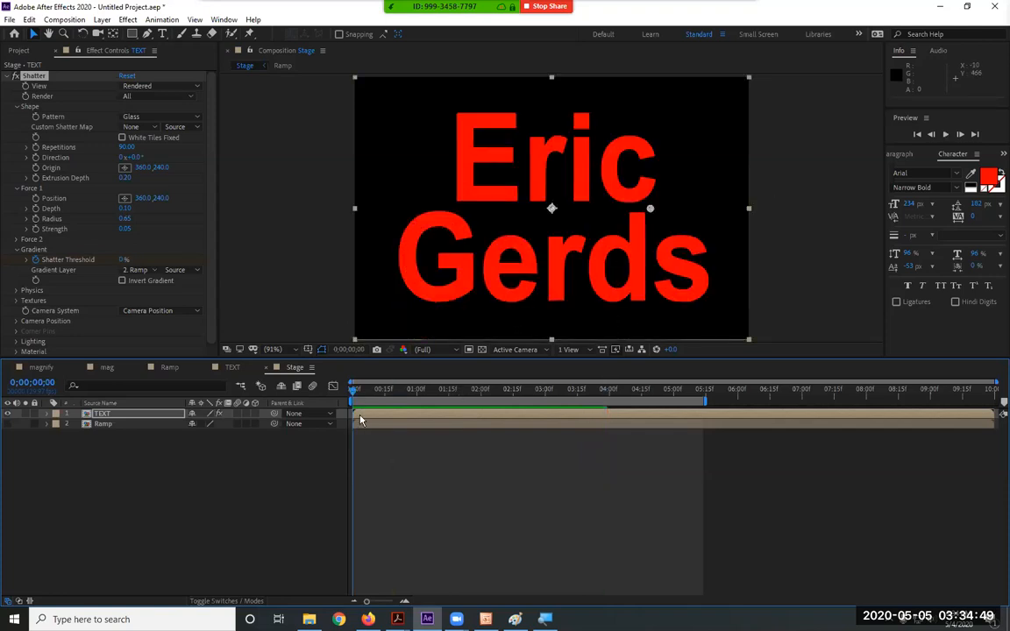
key(space)
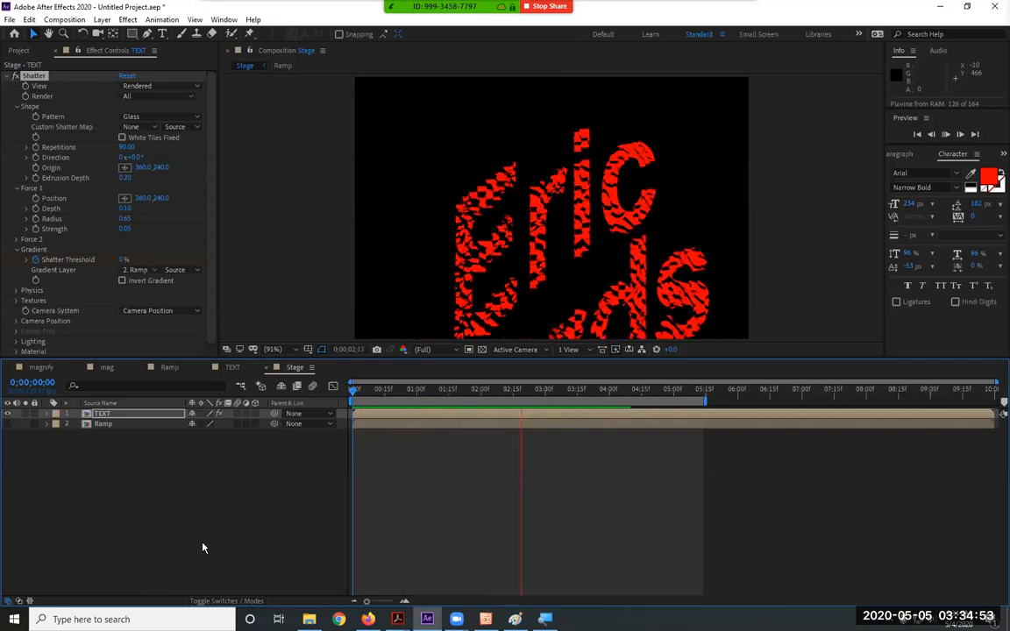
key(space)
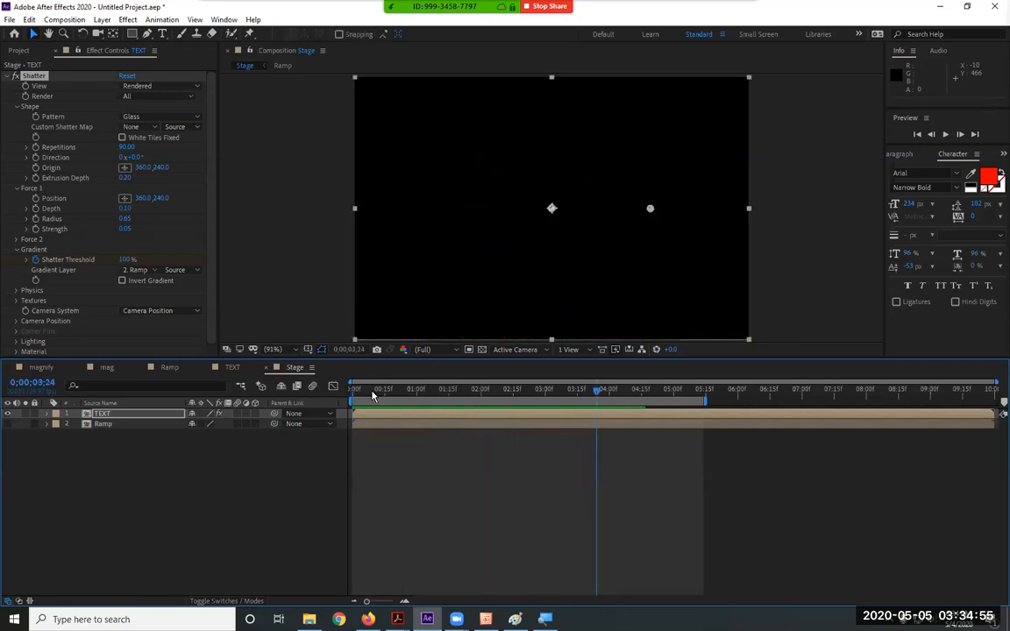
click(126, 229)
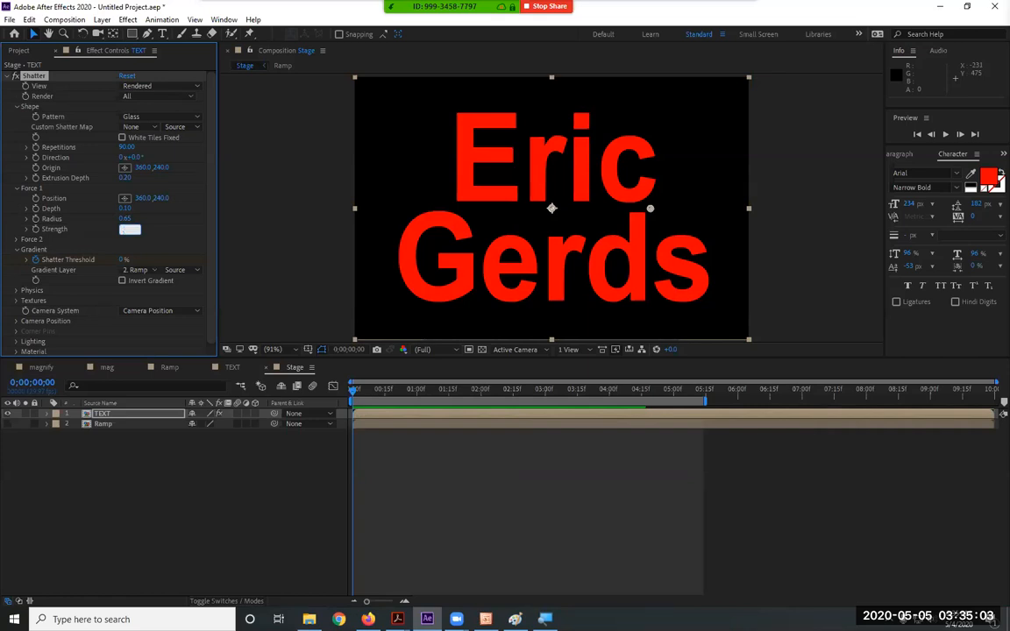
key(Return)
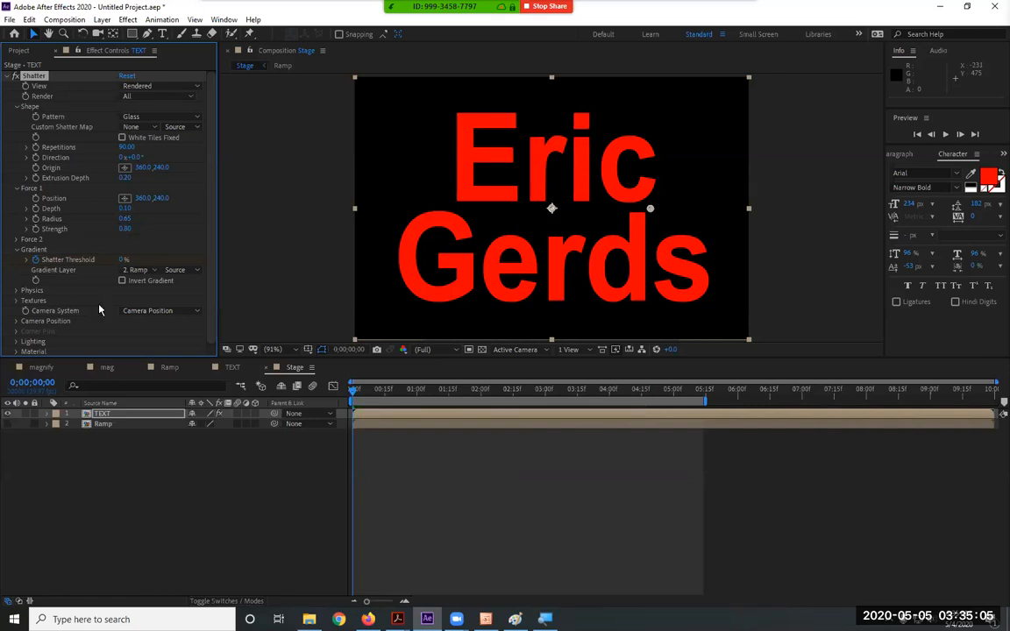
Preview the stronger shatter, scrub into the shattered frames, then return to the first frame
key(space)
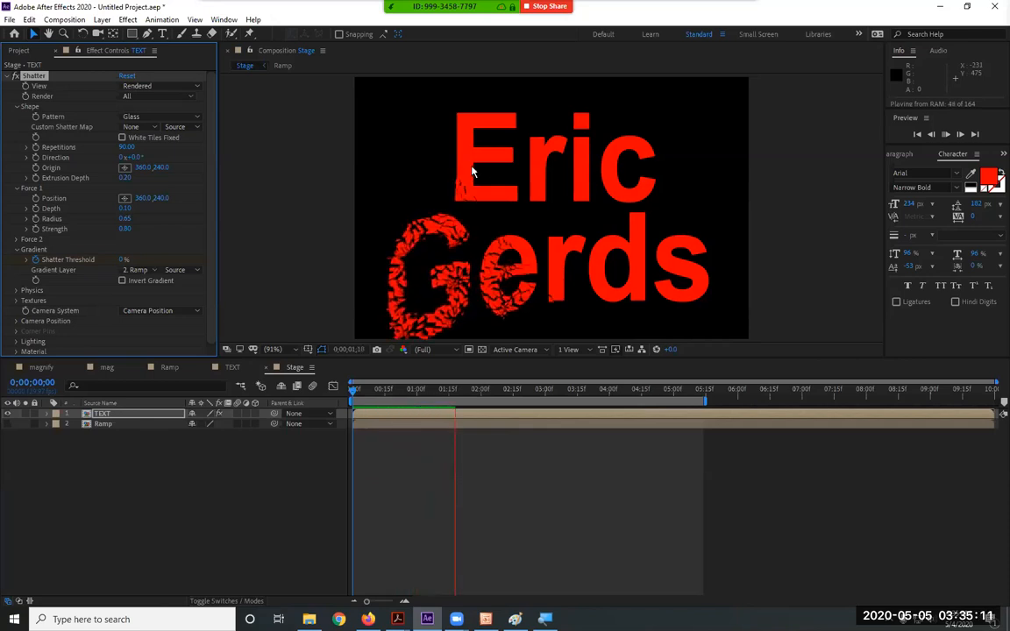
key(space)
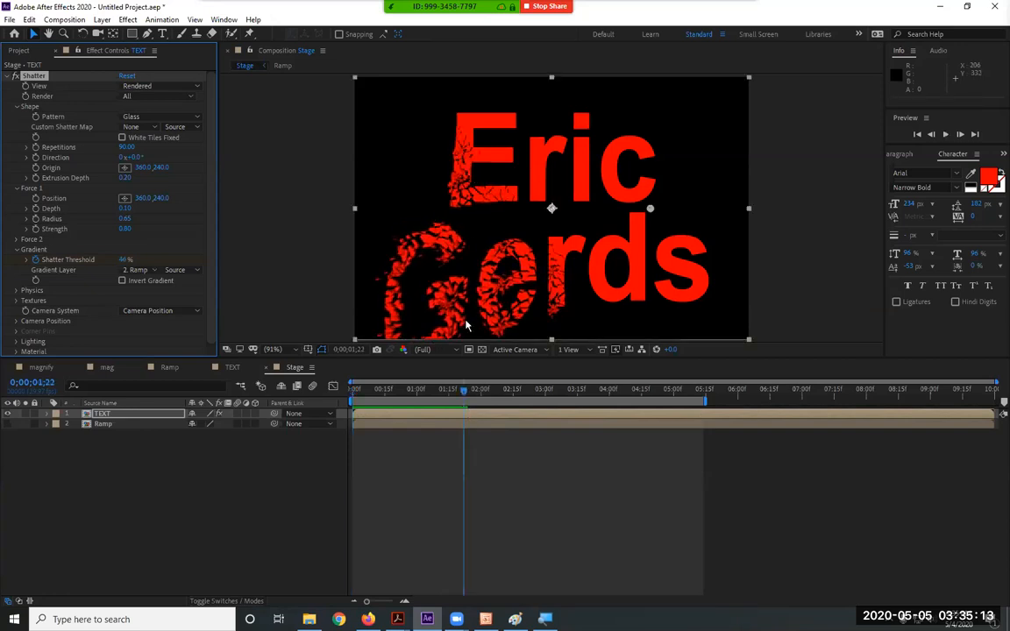
drag(453, 394, 476, 399)
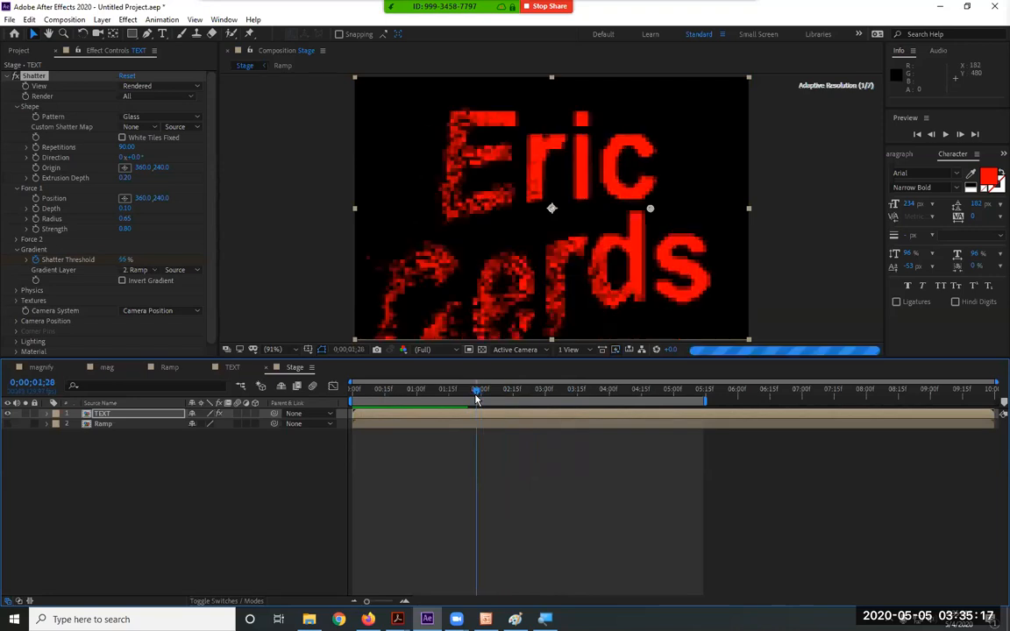
key(space)
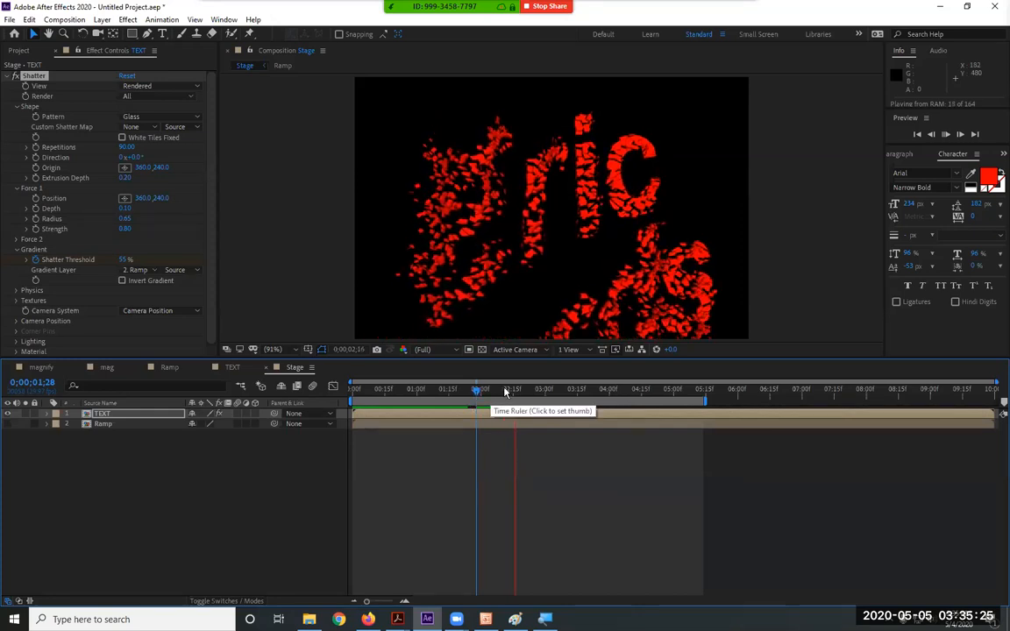
key(space)
key(Home)
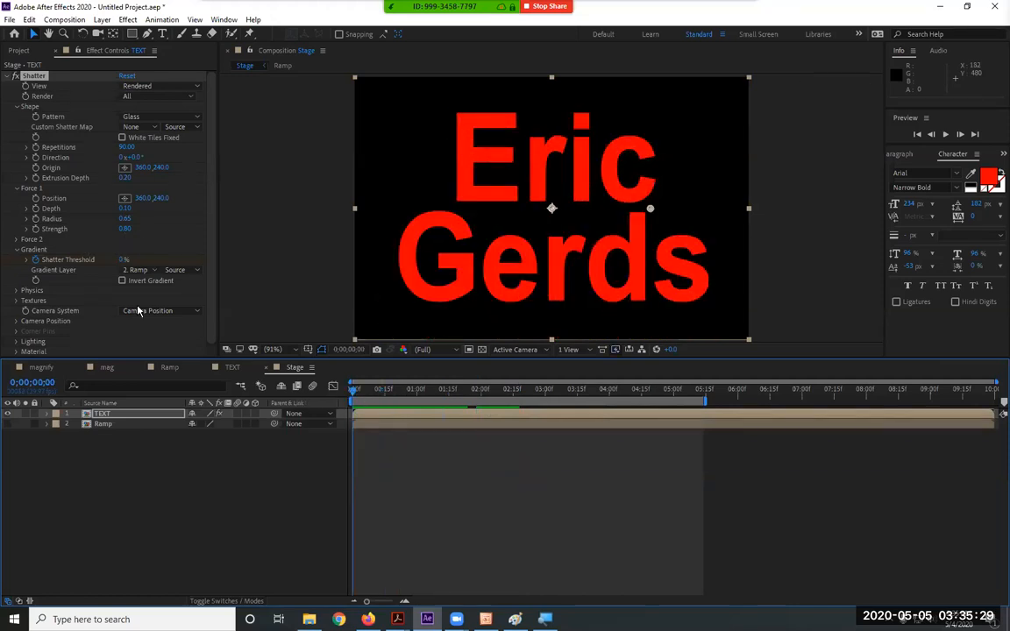
click(166, 368)
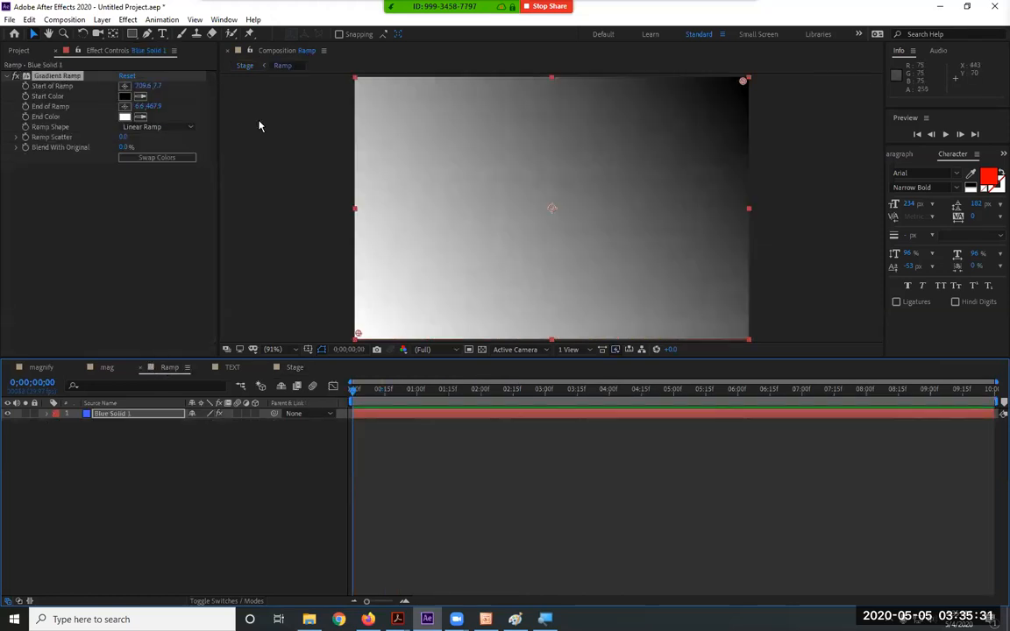
Make the Gradient Ramp a Radial Ramp, starting at the comp centre and ending at the left edge
click(153, 127)
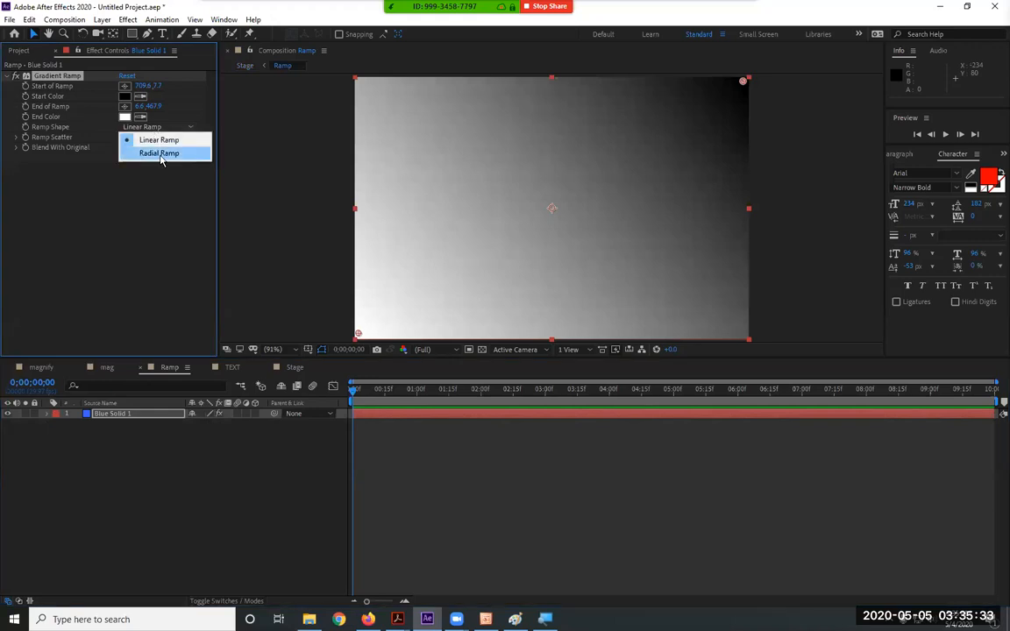
click(158, 154)
drag(743, 81, 550, 210)
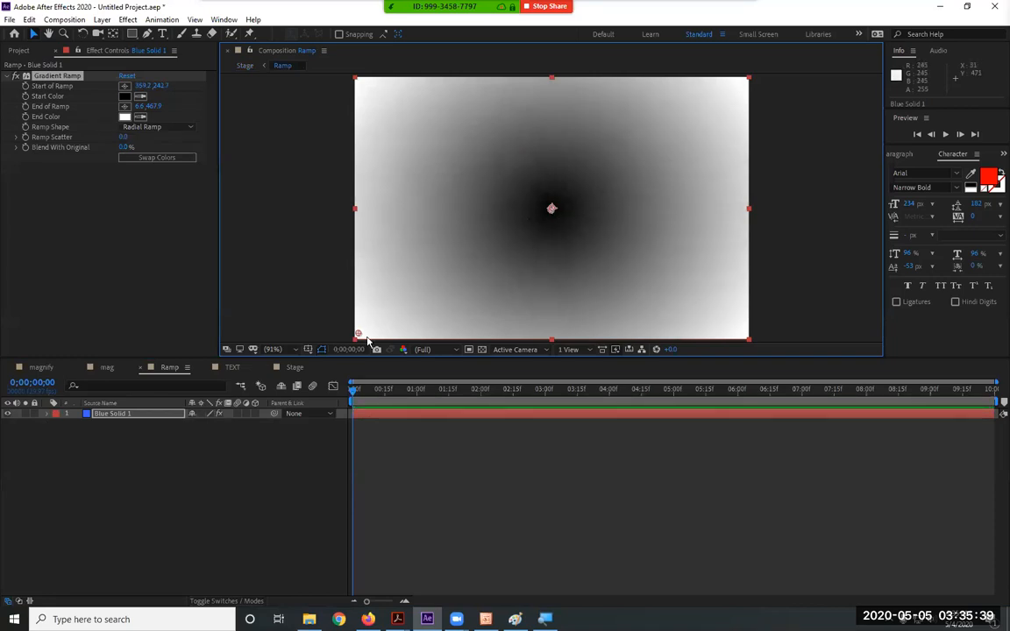
drag(357, 336, 356, 213)
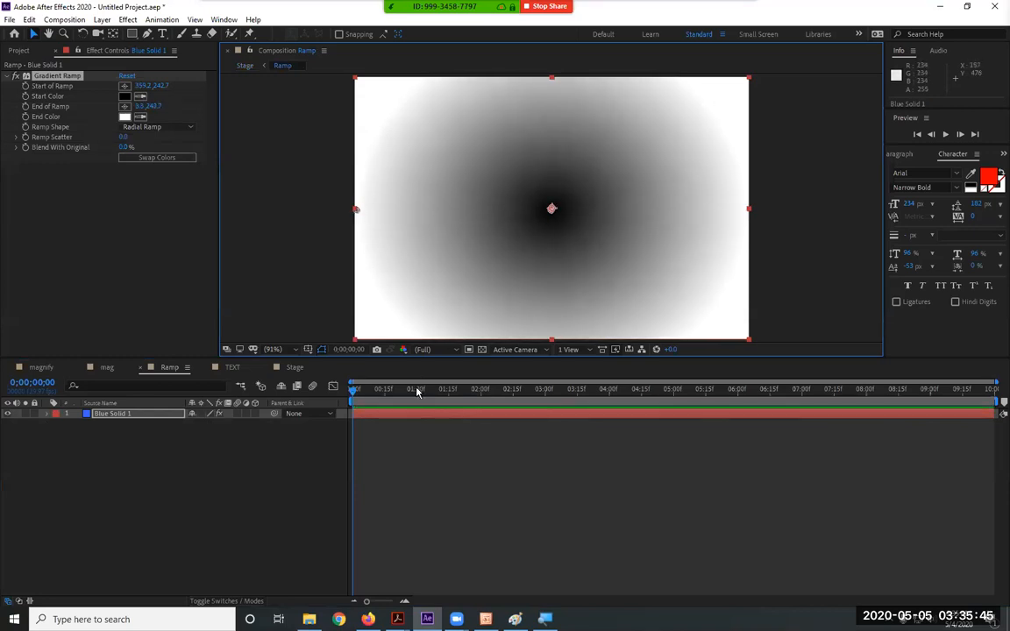
click(289, 373)
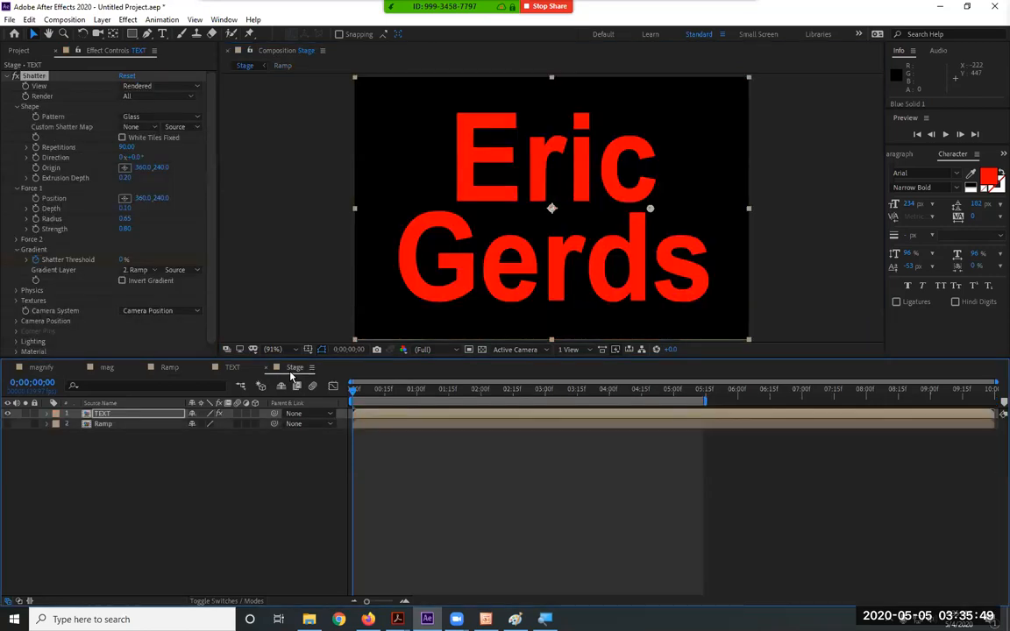
Preview the Stage text shattering under the radial ramp until about 2;21
key(space)
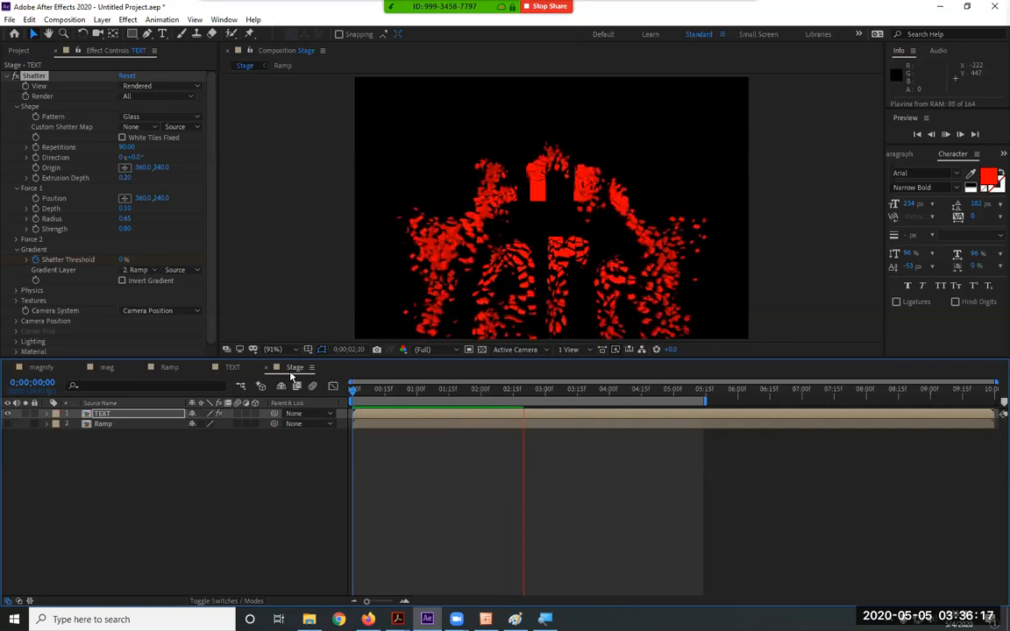
key(space)
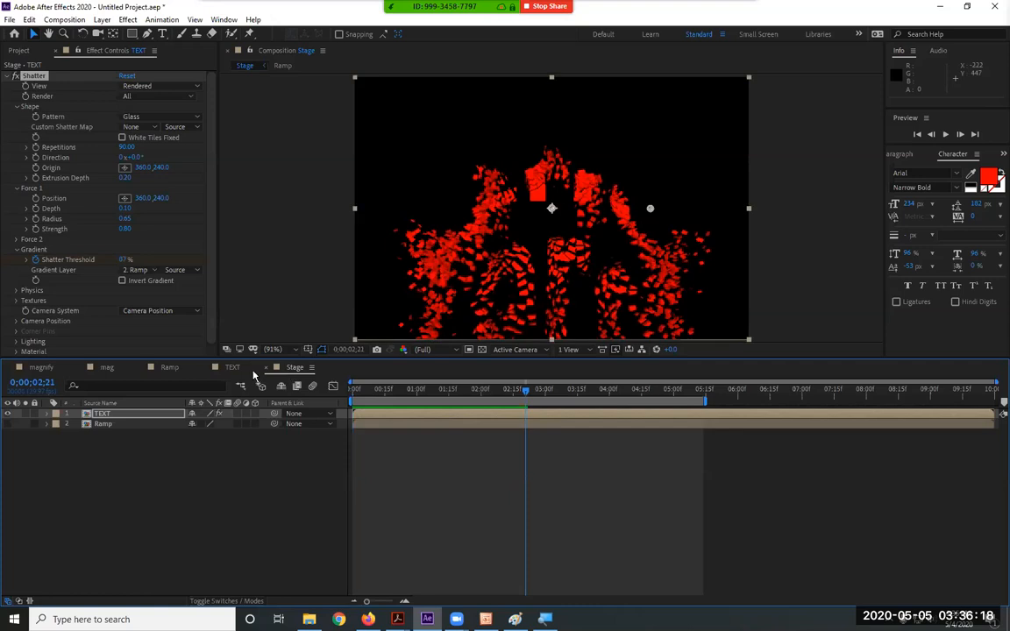
click(171, 367)
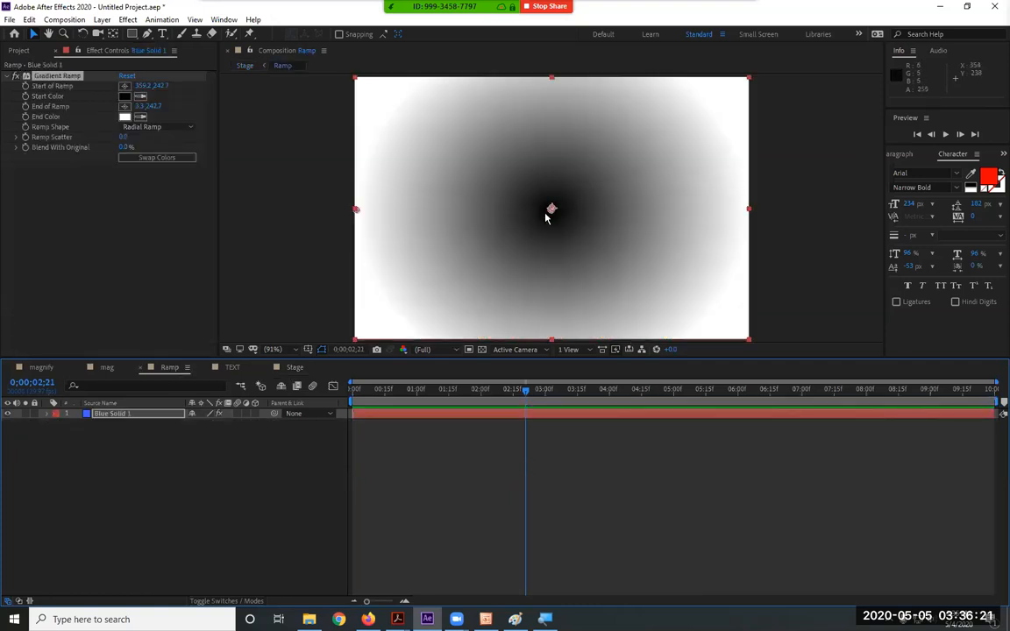
Shift the radial ramp's start point toward the left edge, then reset the Gradient Ramp
drag(550, 209, 437, 267)
drag(356, 209, 552, 211)
drag(437, 267, 357, 215)
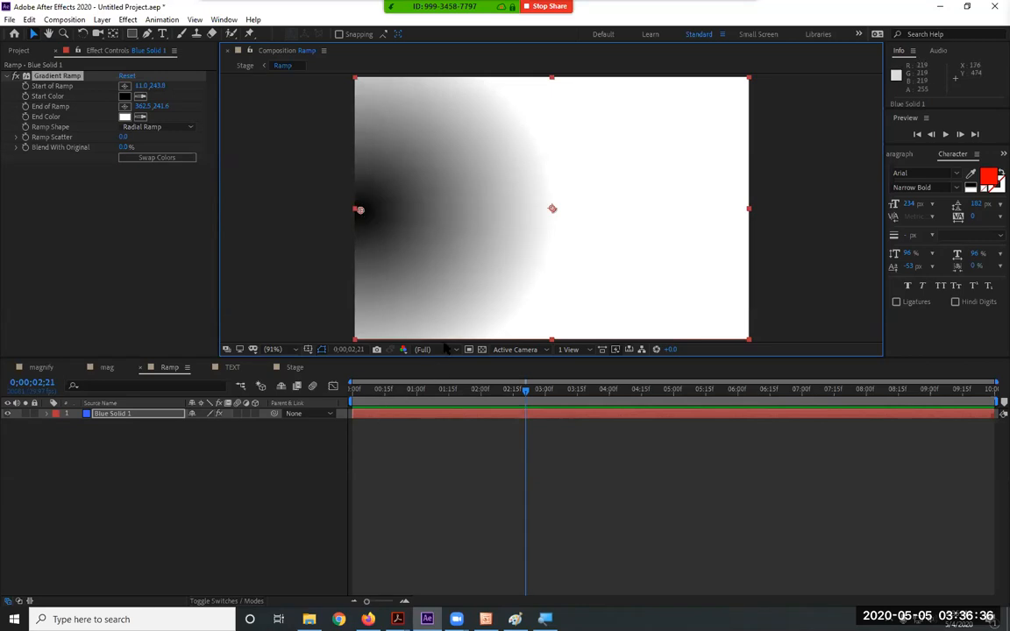
click(128, 76)
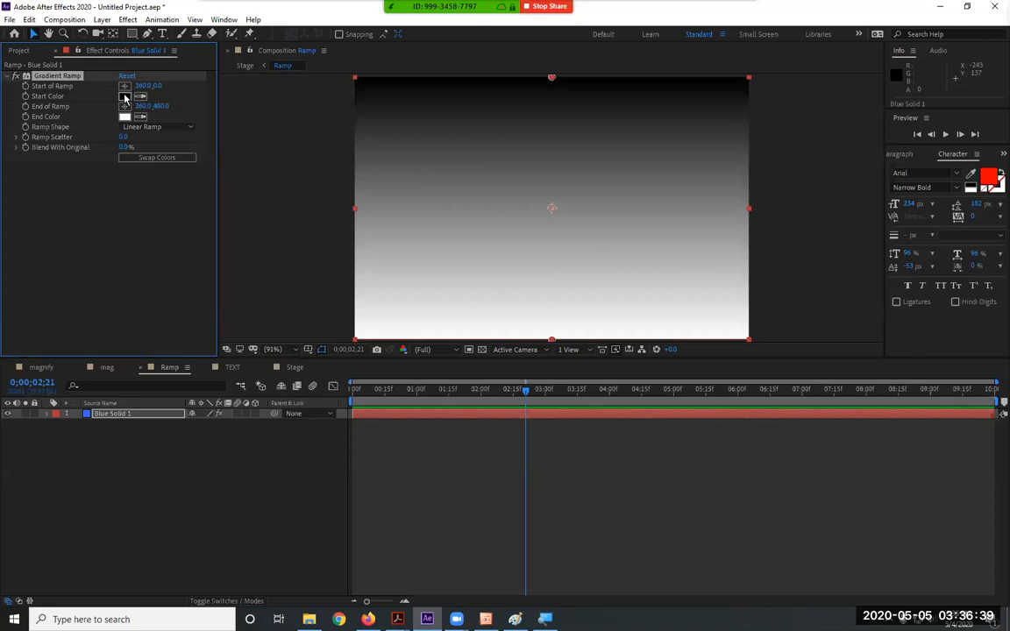
Set the Gradient Ramp Start Color to white and End Color to black
click(124, 96)
drag(399, 291, 315, 205)
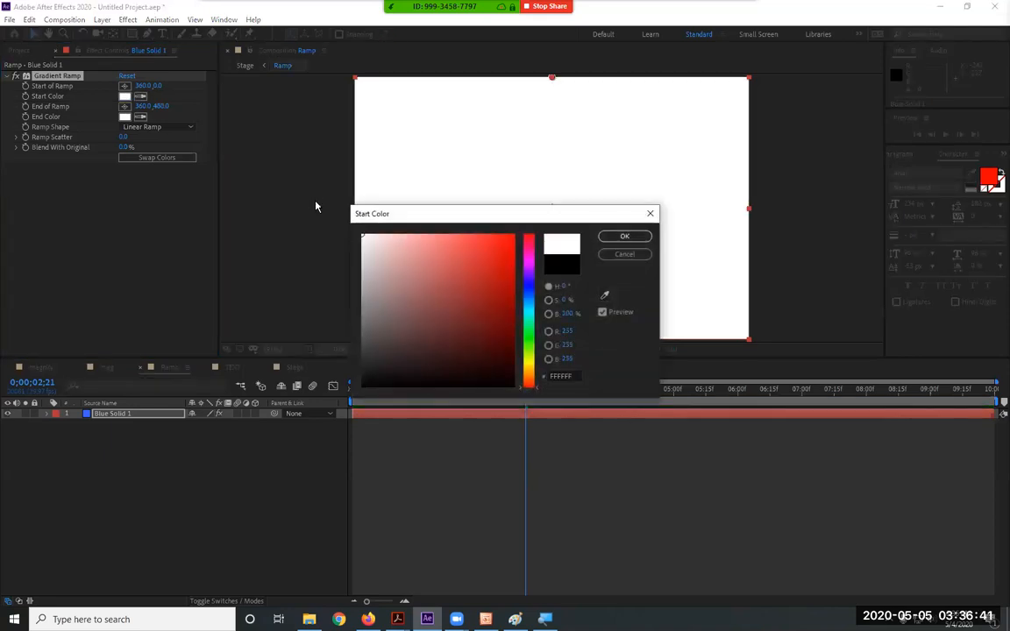
click(624, 236)
click(125, 117)
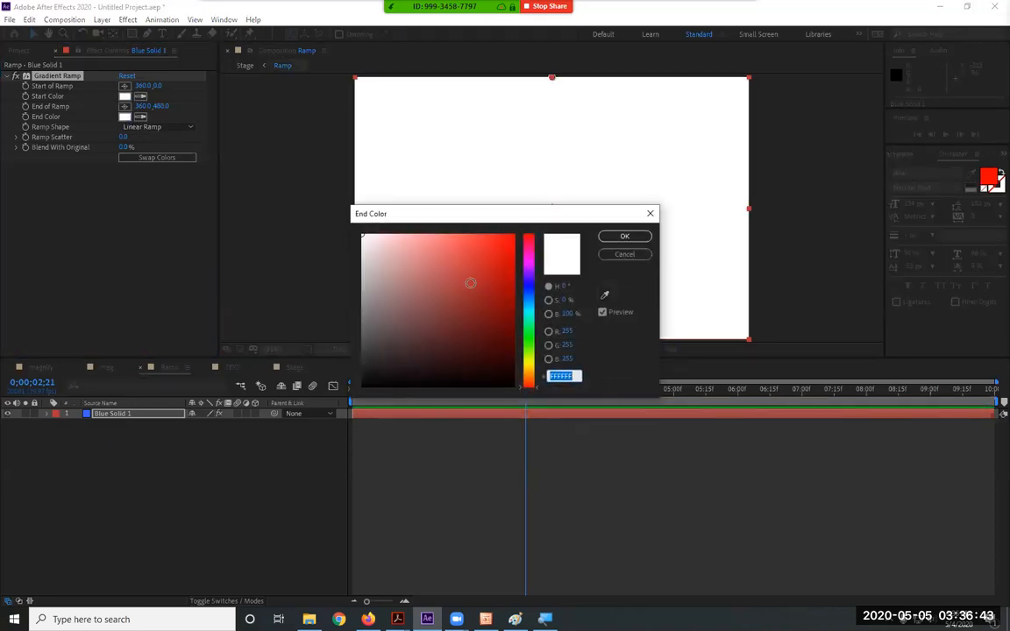
drag(377, 300, 344, 401)
click(617, 236)
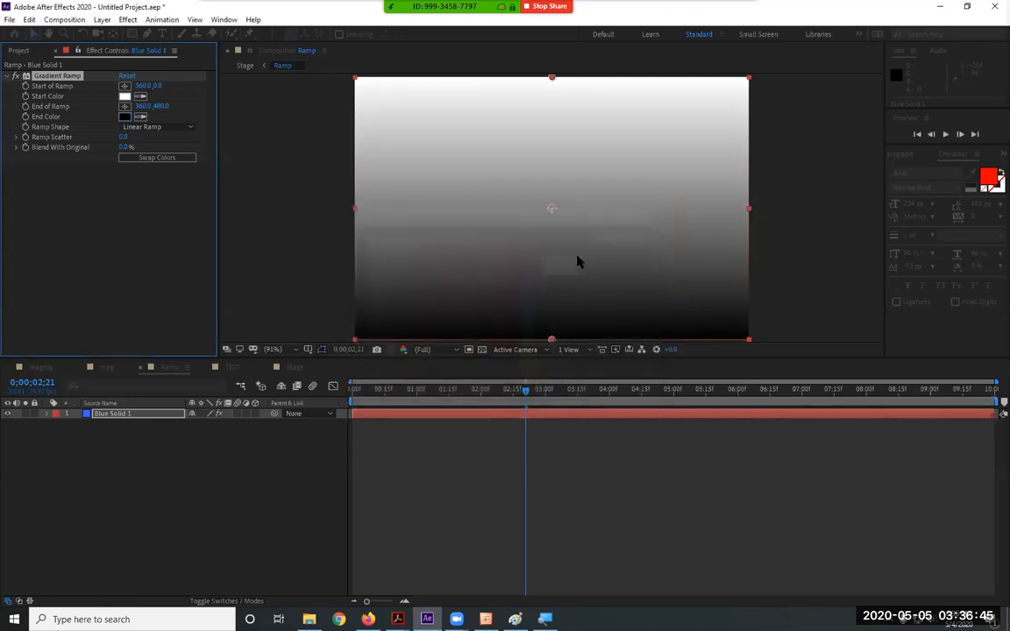
Make the ramp radial, starting at the comp centre and ending near the left edge
click(153, 126)
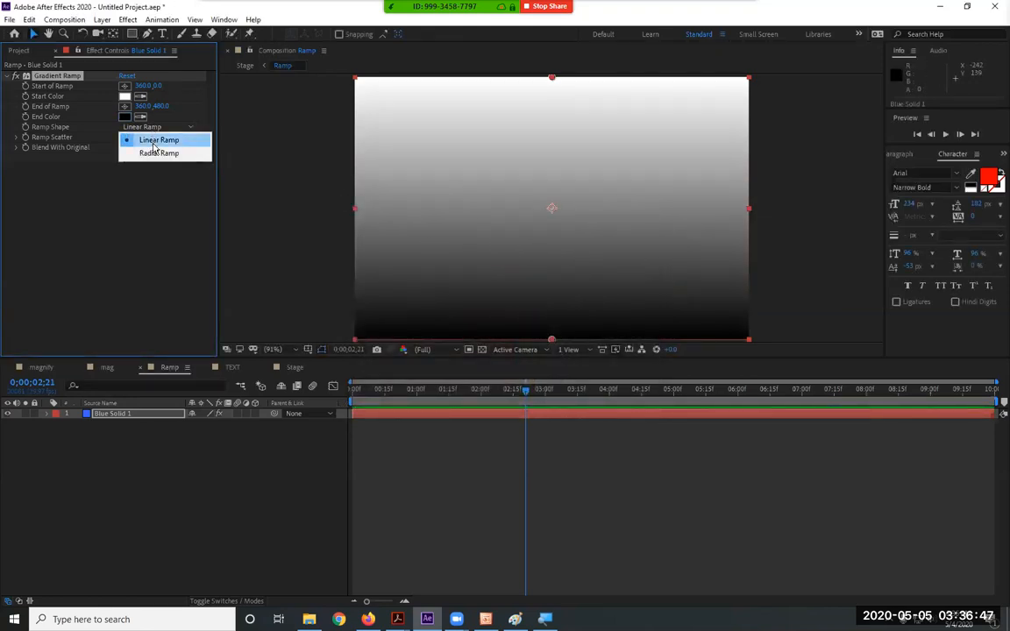
click(156, 153)
drag(551, 81, 550, 212)
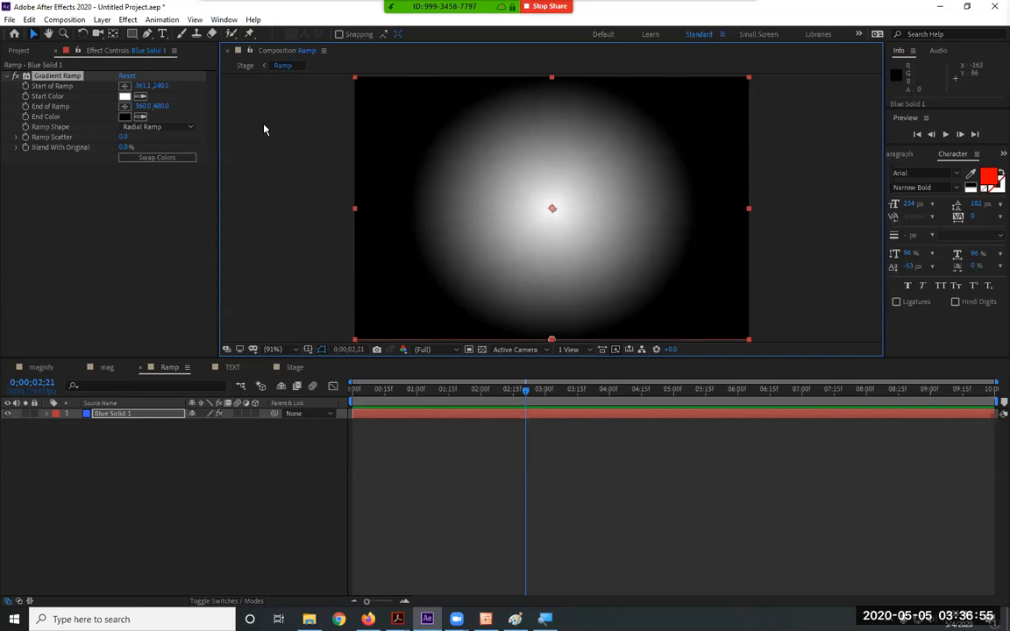
click(124, 106)
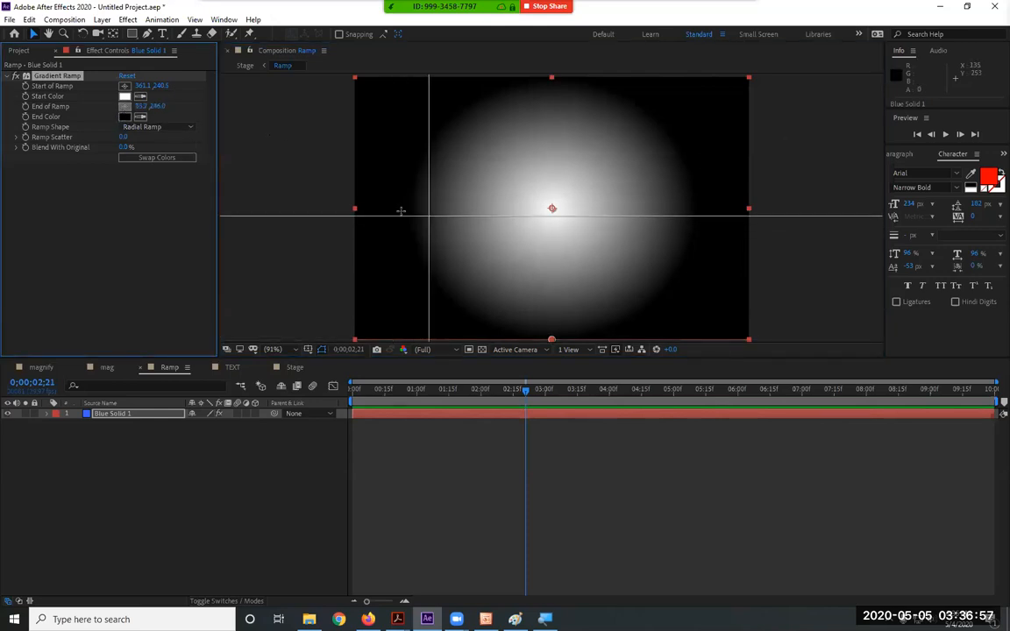
click(362, 213)
drag(361, 213, 358, 204)
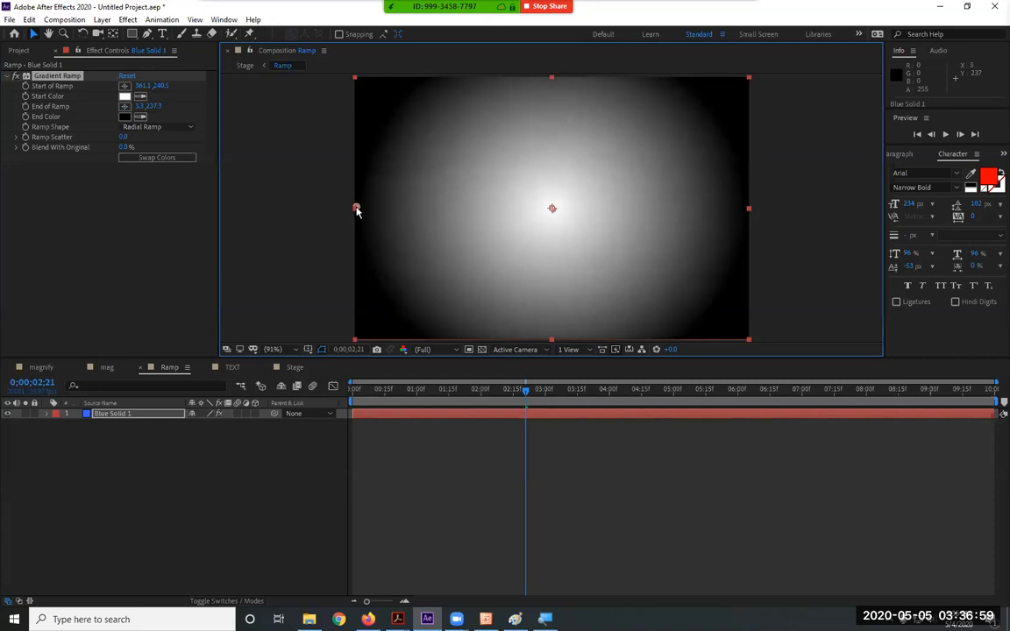
click(294, 367)
Preview the Stage comp from the first frame until the text has fully shattered away at 4;15
key(Home)
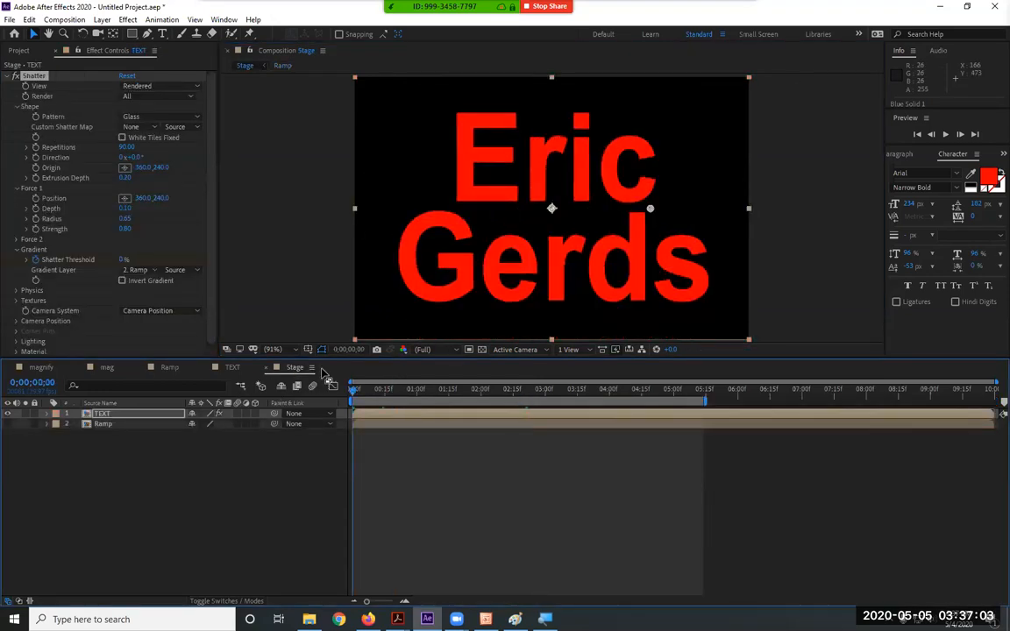
key(space)
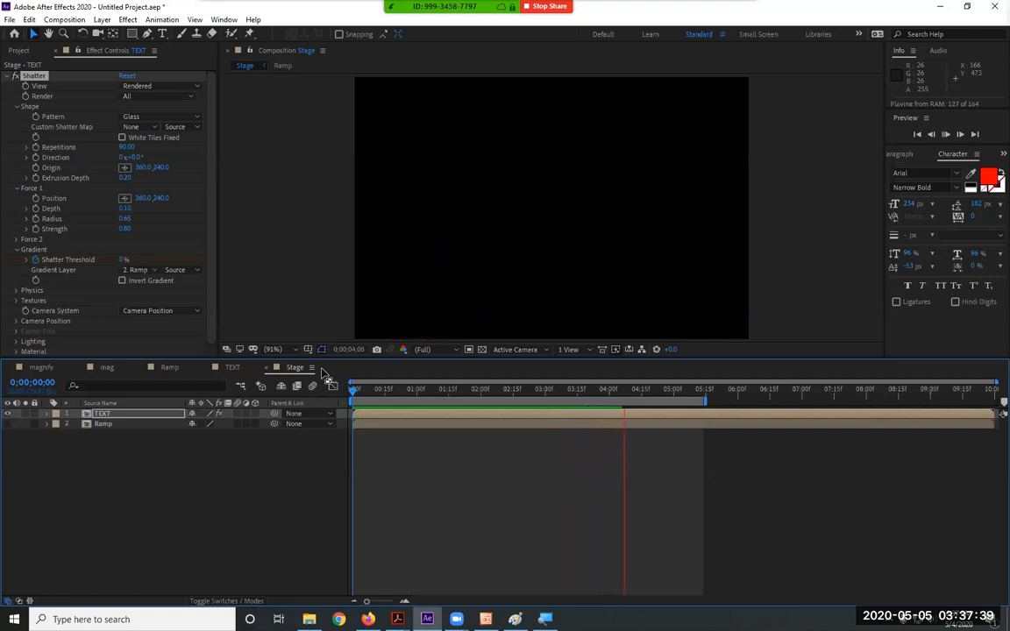
key(space)
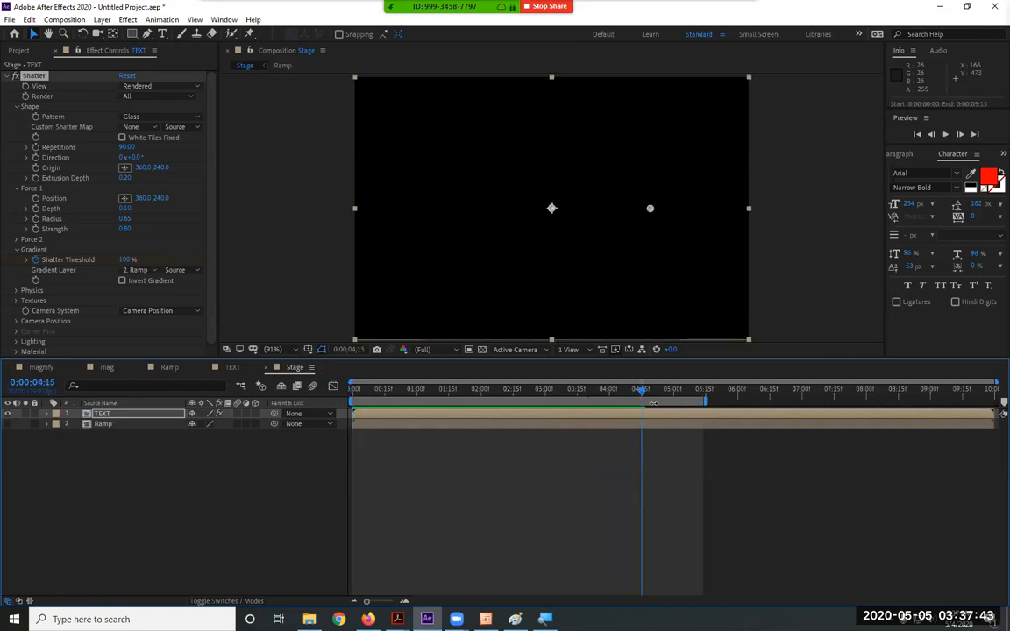
Trim the preview range, replay the shatter and stop at 2;20 with the fragments scattering outward
drag(702, 401, 643, 399)
key(space)
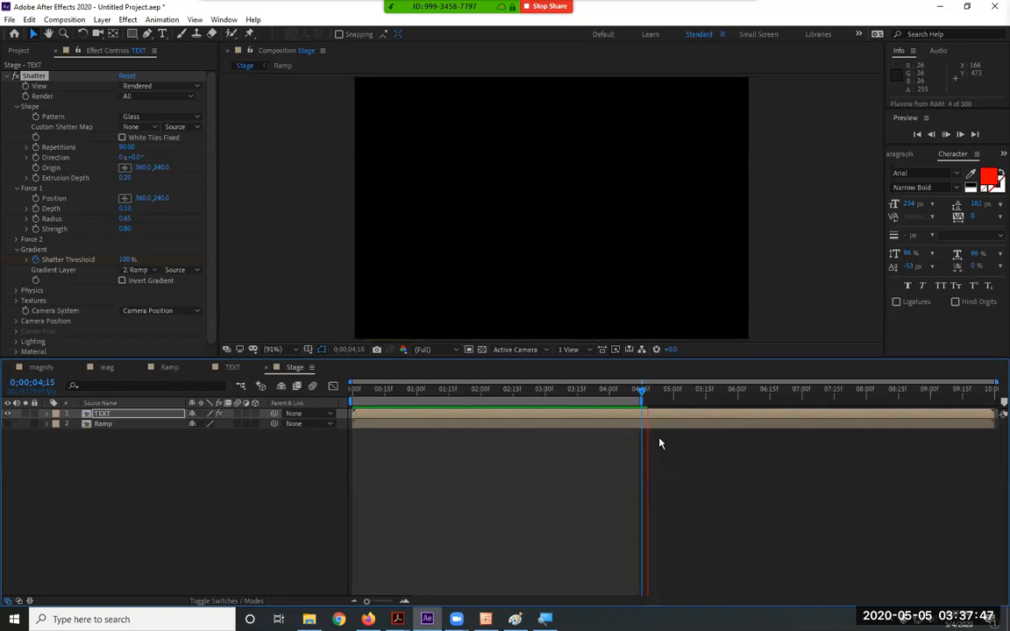
key(space)
key(space)
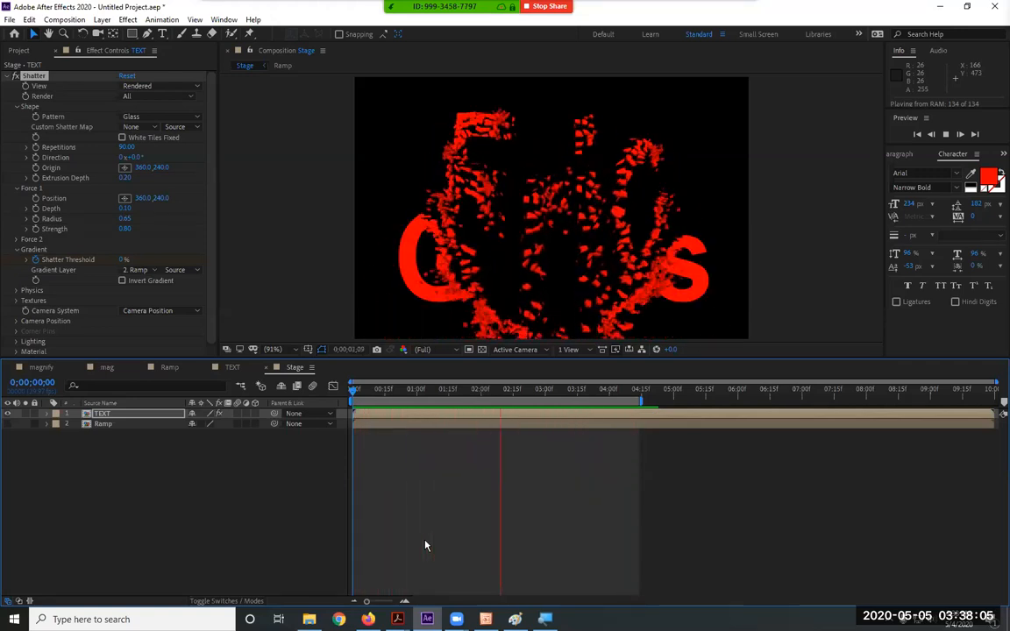
key(space)
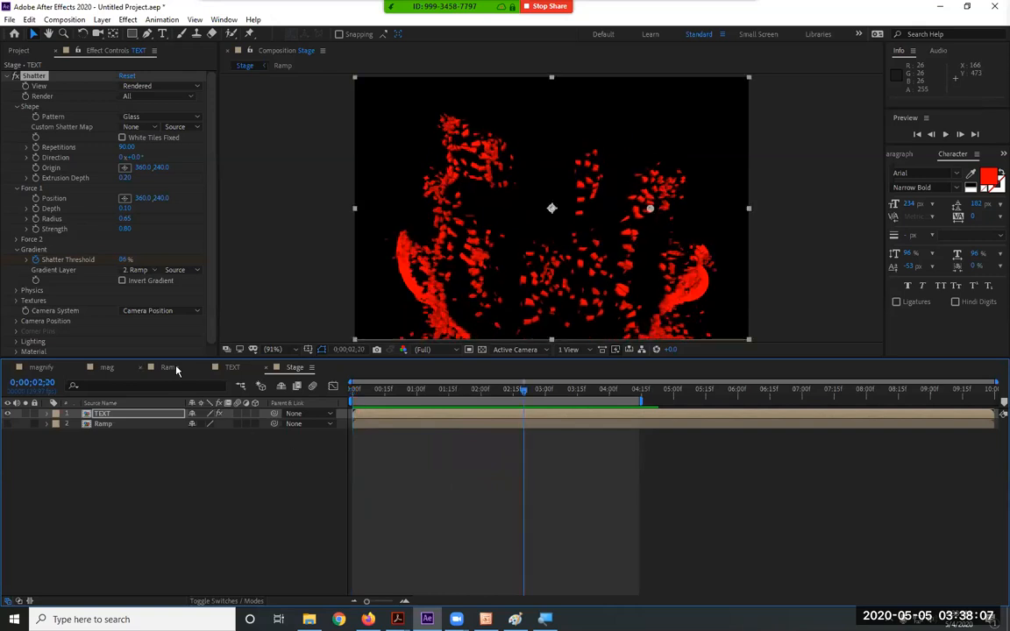
click(174, 368)
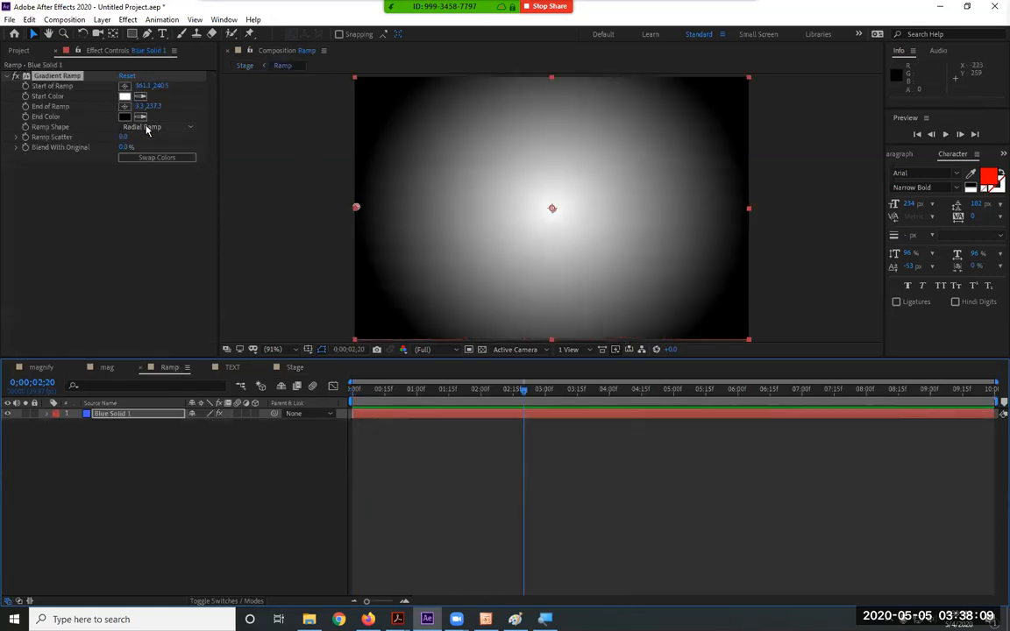
Switch the ramp to Linear Ramp, with its end at the left edge and start at the right edge
click(147, 129)
click(155, 140)
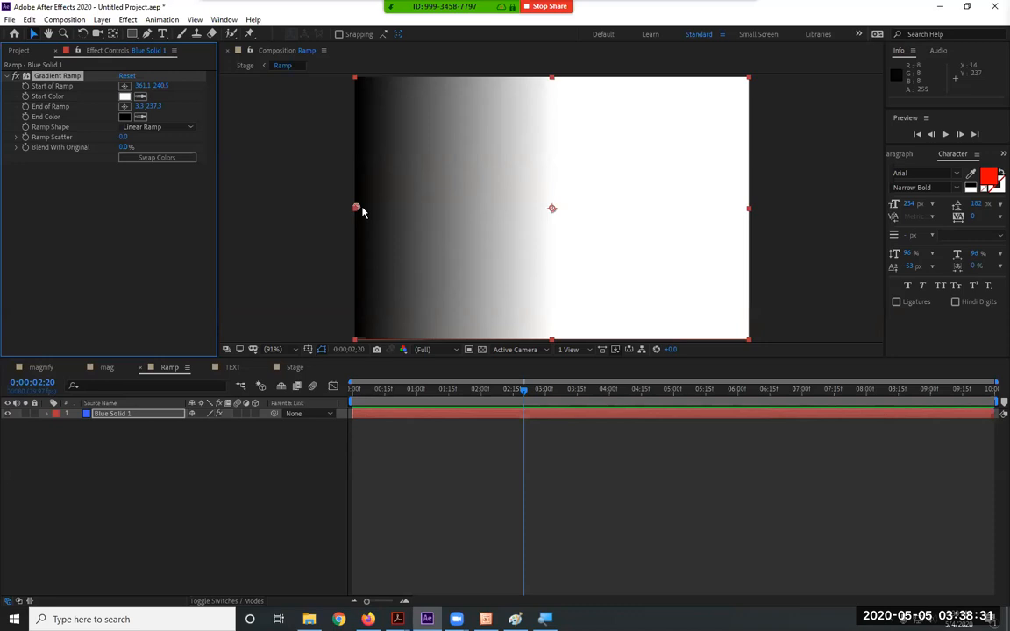
mouse_move(360, 209)
mouse_down()
mouse_move(498, 205)
mouse_move(345, 210)
mouse_move(356, 209)
mouse_up()
drag(552, 208, 745, 208)
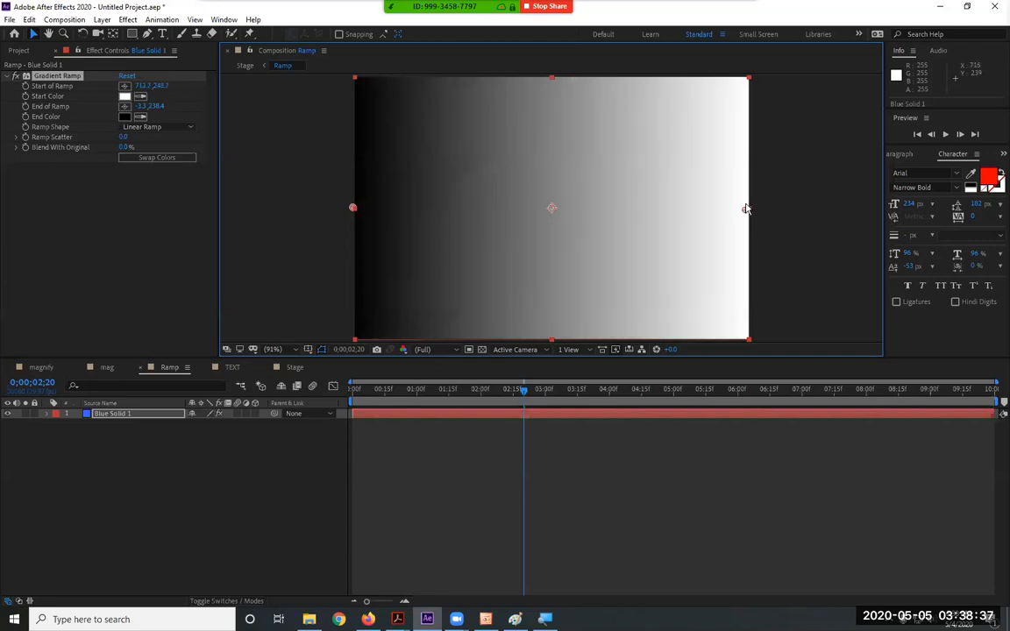
Reset the Gradient Ramp to defaults and preview the Stage text shattering from the bottom up
click(126, 77)
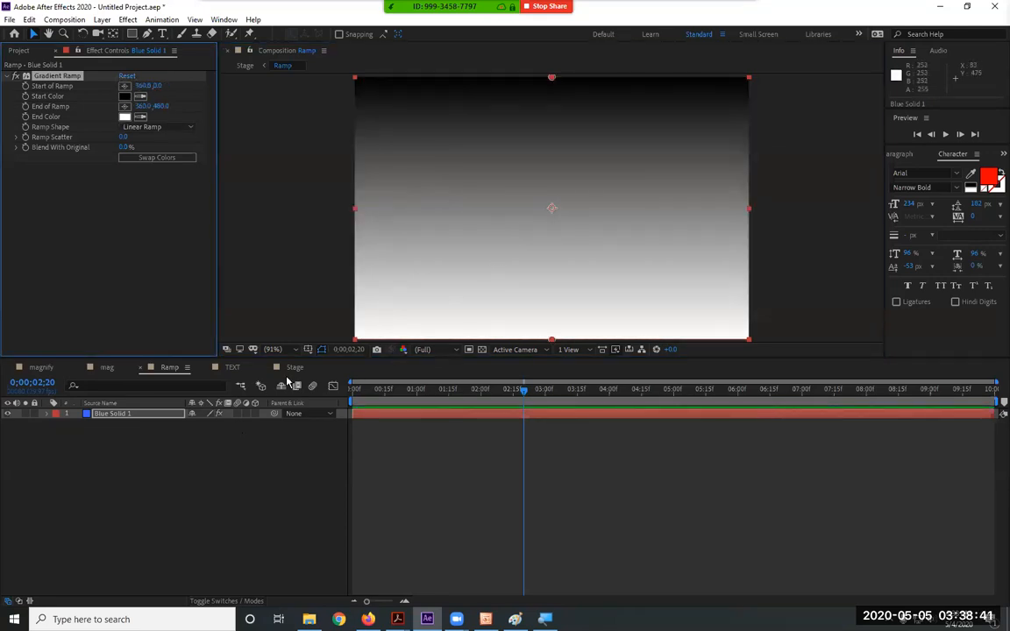
click(292, 368)
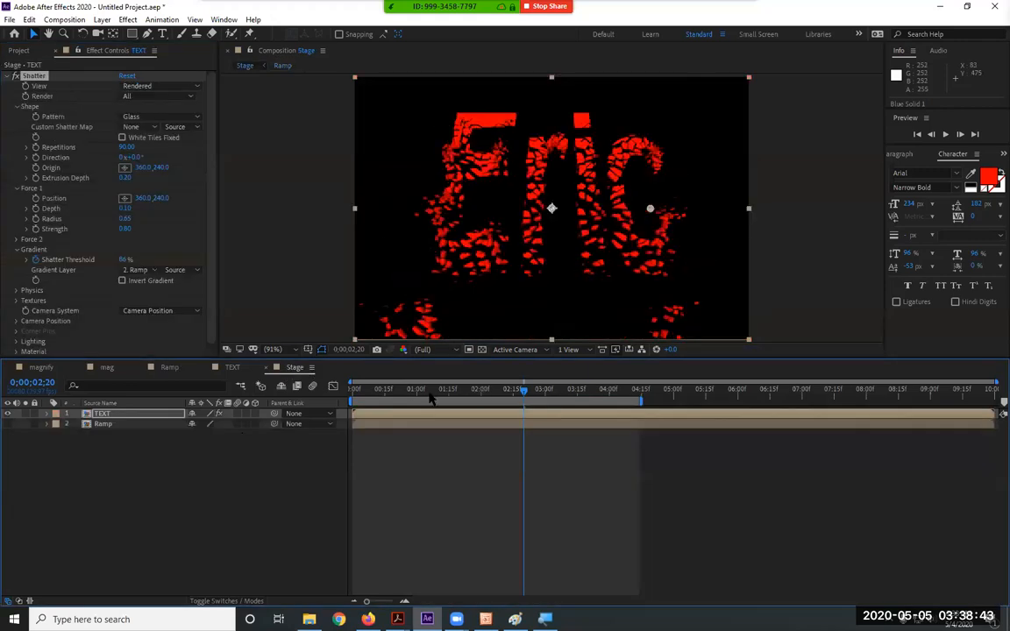
key(Home)
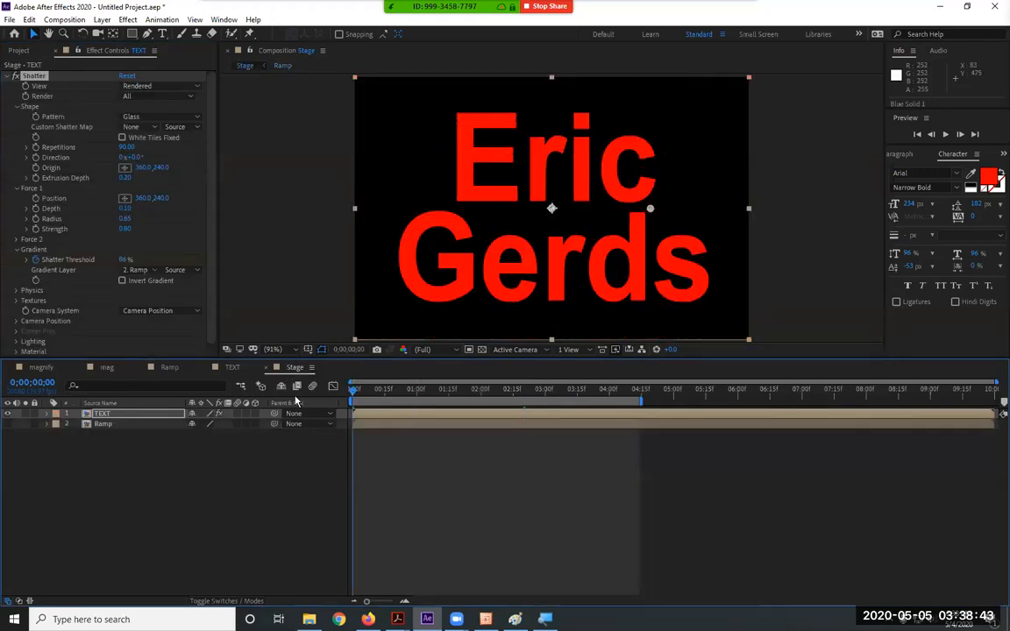
key(space)
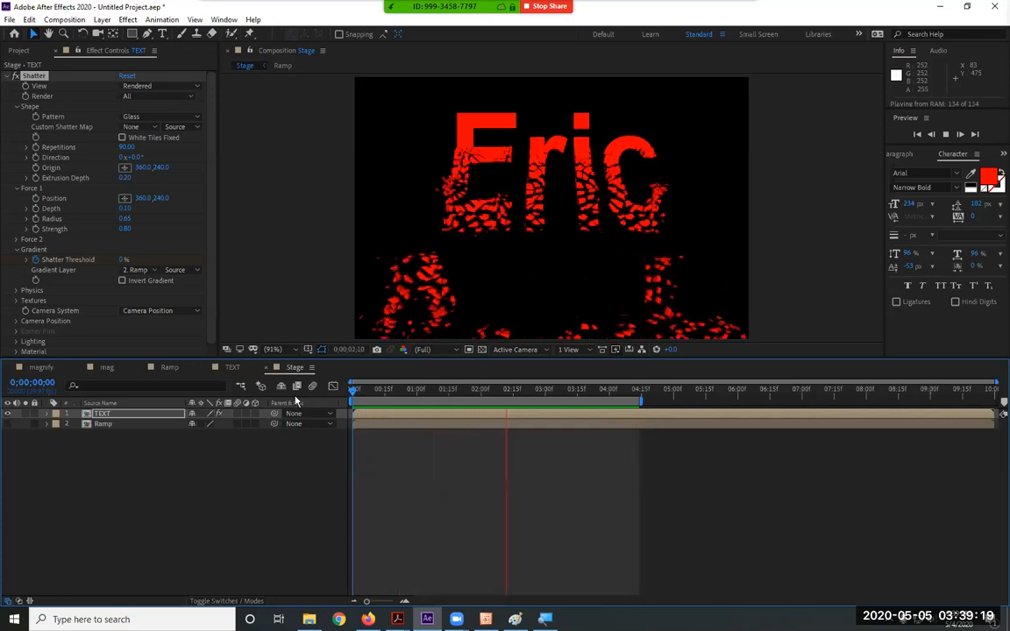
key(space)
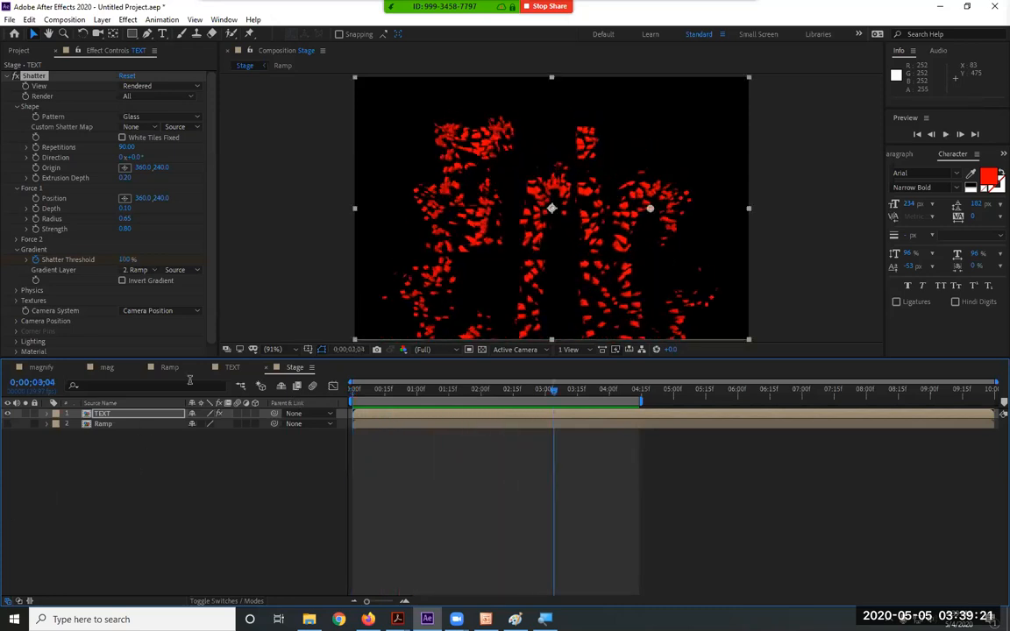
click(232, 367)
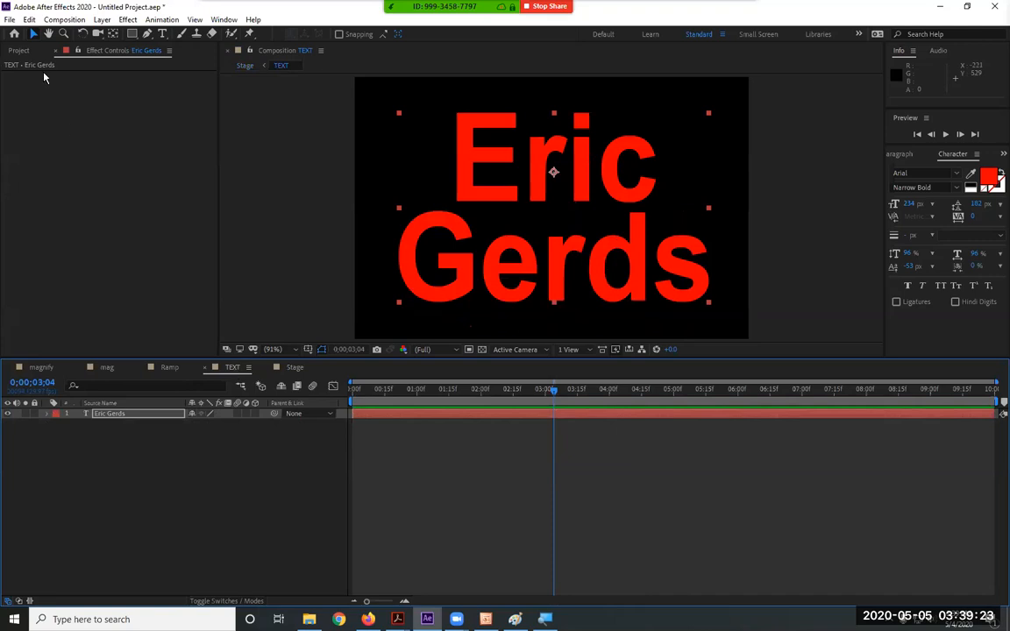
Add bridge and river.JPG as the top layer in TEXT and scale it down to 29%
click(17, 50)
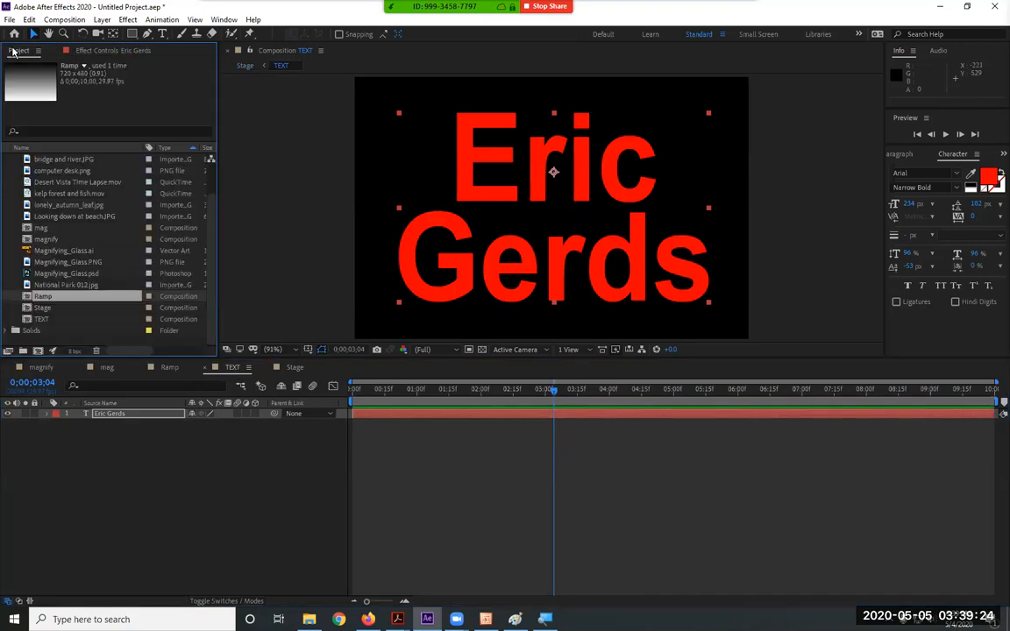
click(54, 160)
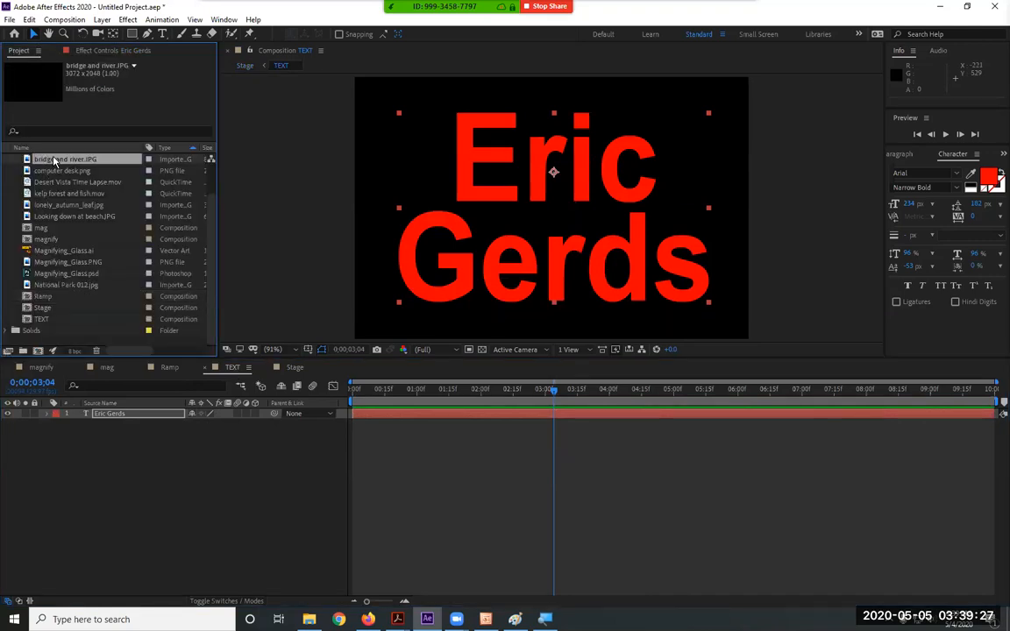
drag(54, 159, 111, 407)
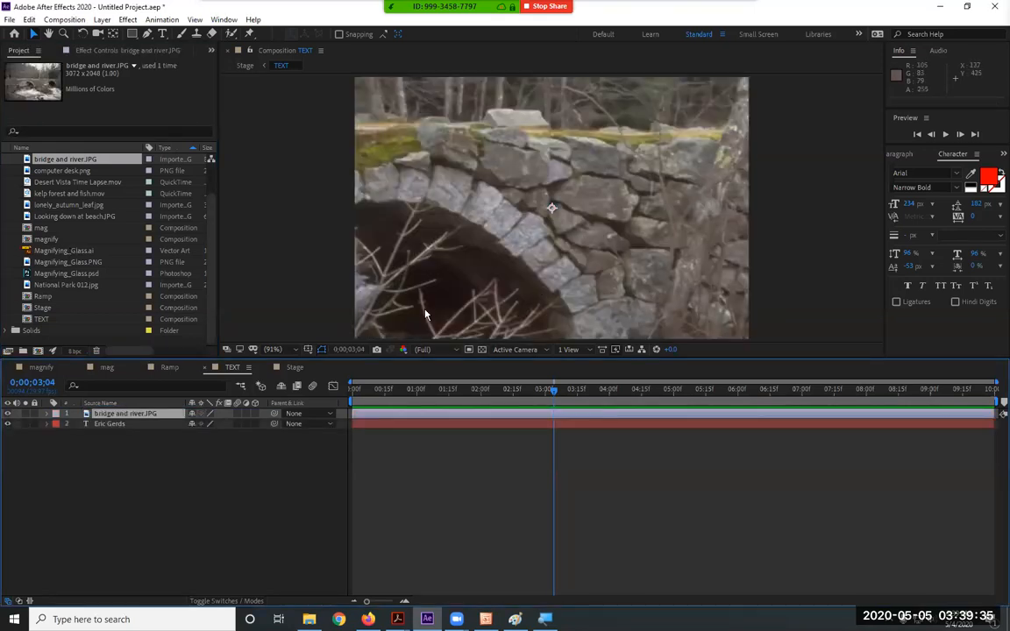
key(s)
drag(214, 423, 183, 413)
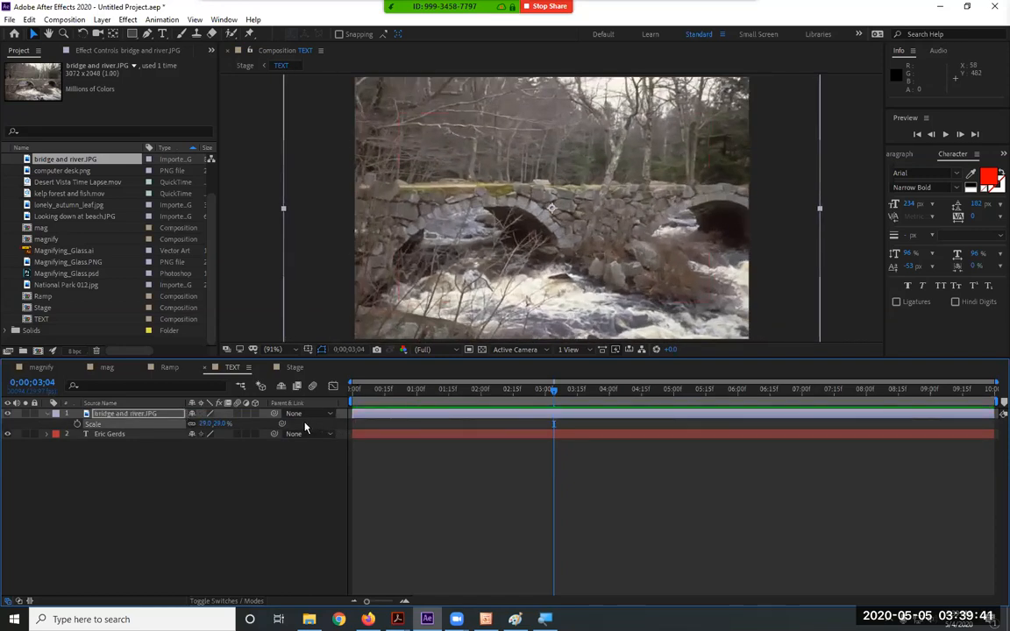
click(294, 367)
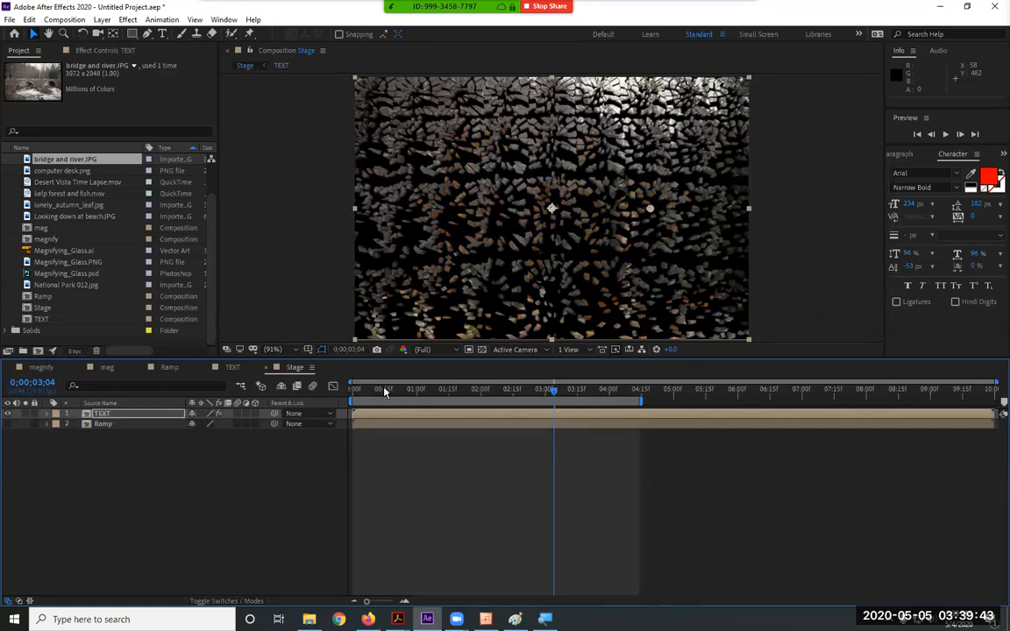
Play the Stage comp from frame 0 to watch the bridge photo break apart bottom-up
drag(384, 392, 286, 394)
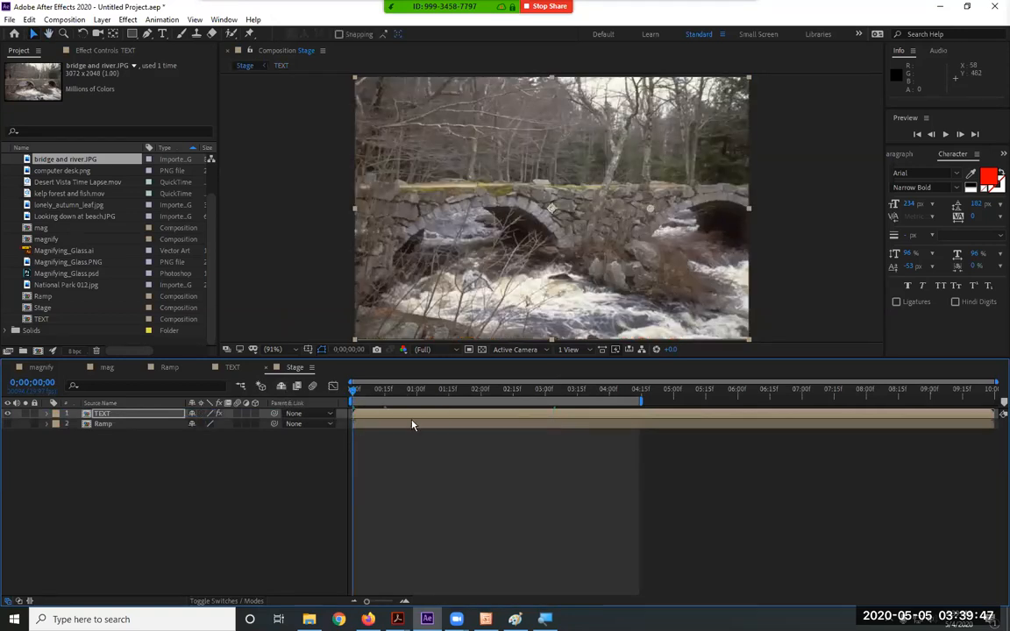
key(space)
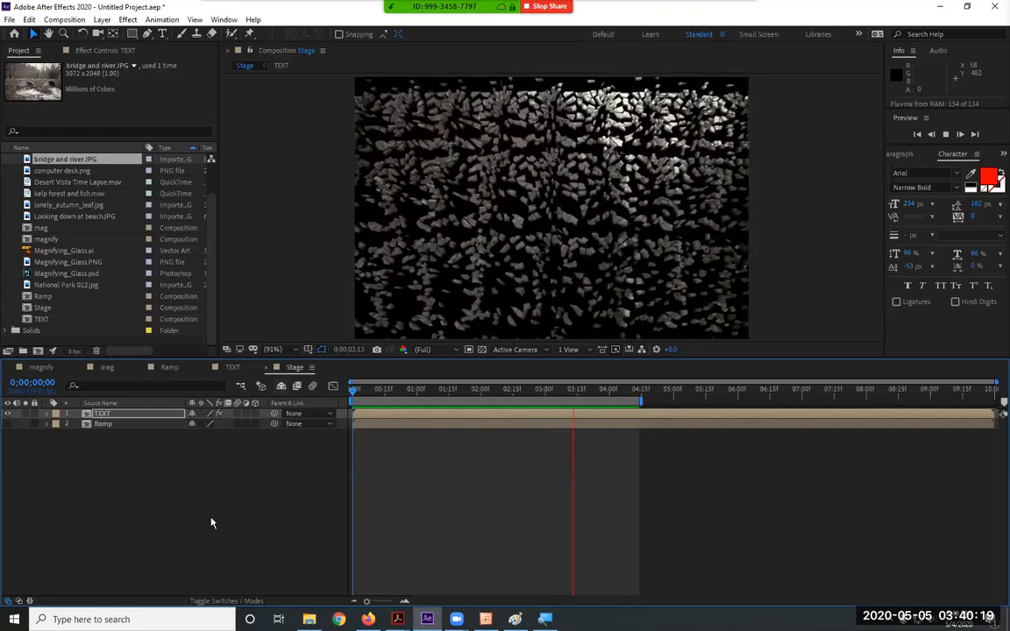
key(space)
key(space)
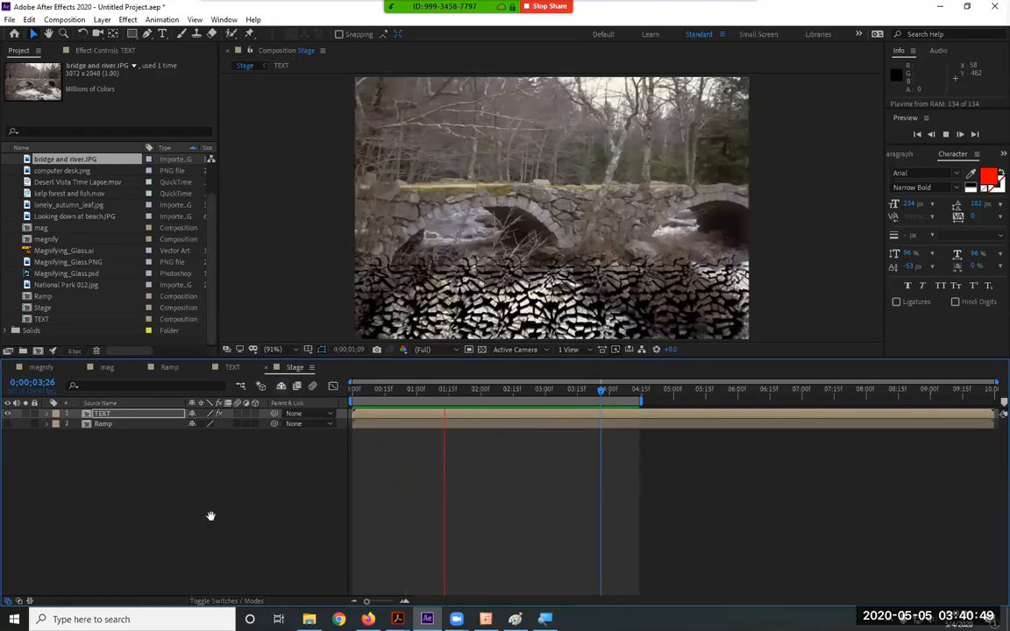
key(space)
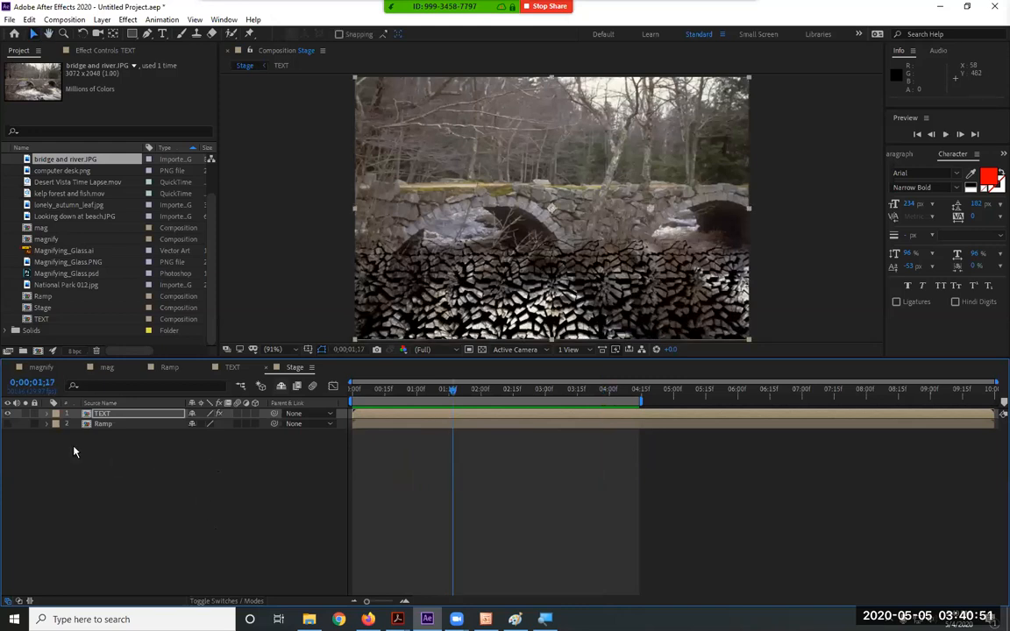
click(49, 414)
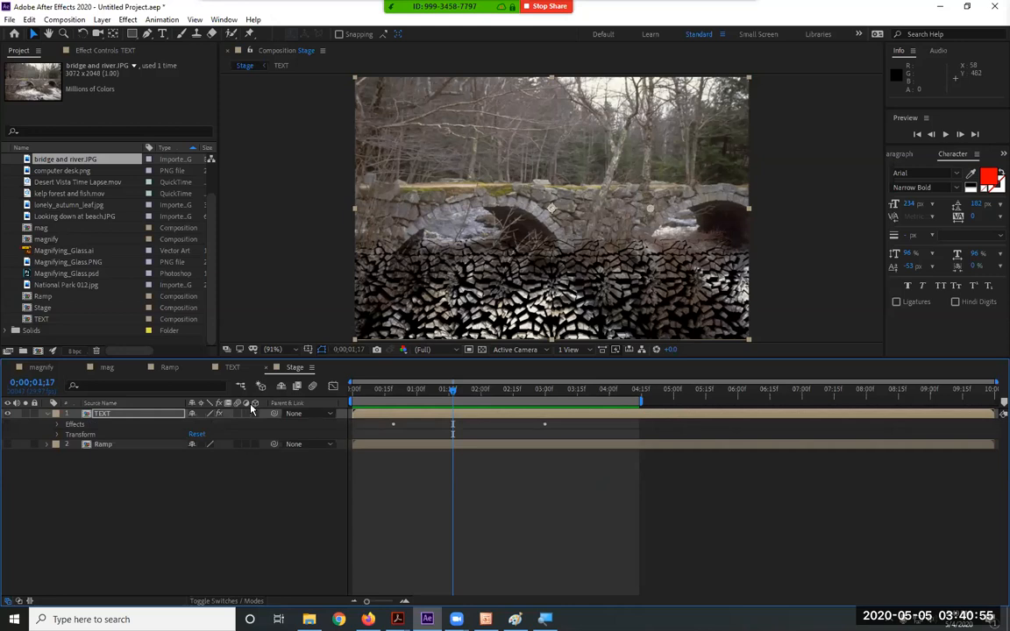
click(333, 388)
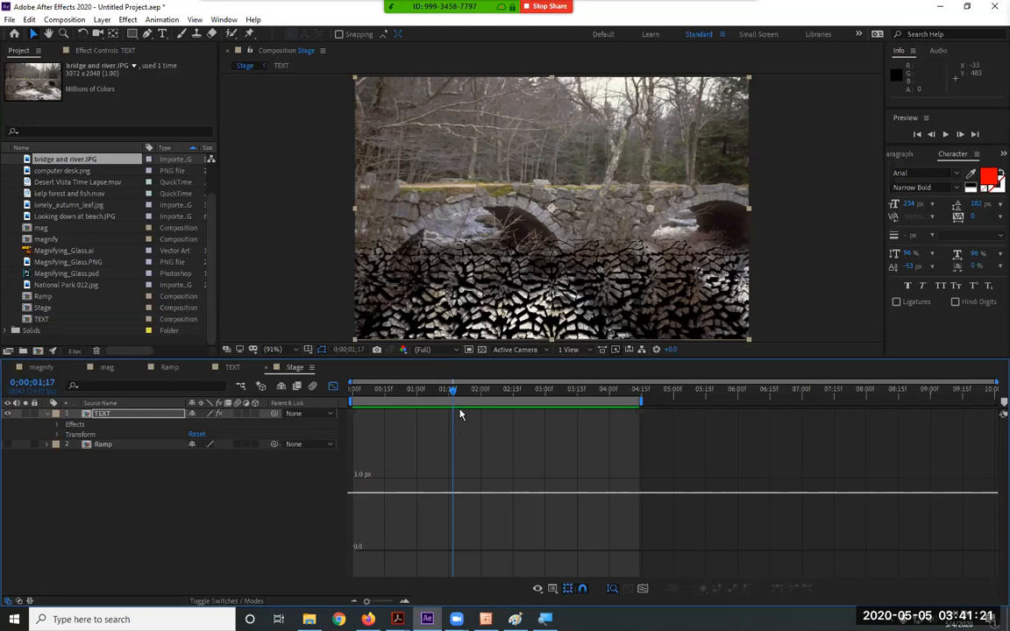
drag(429, 390, 311, 392)
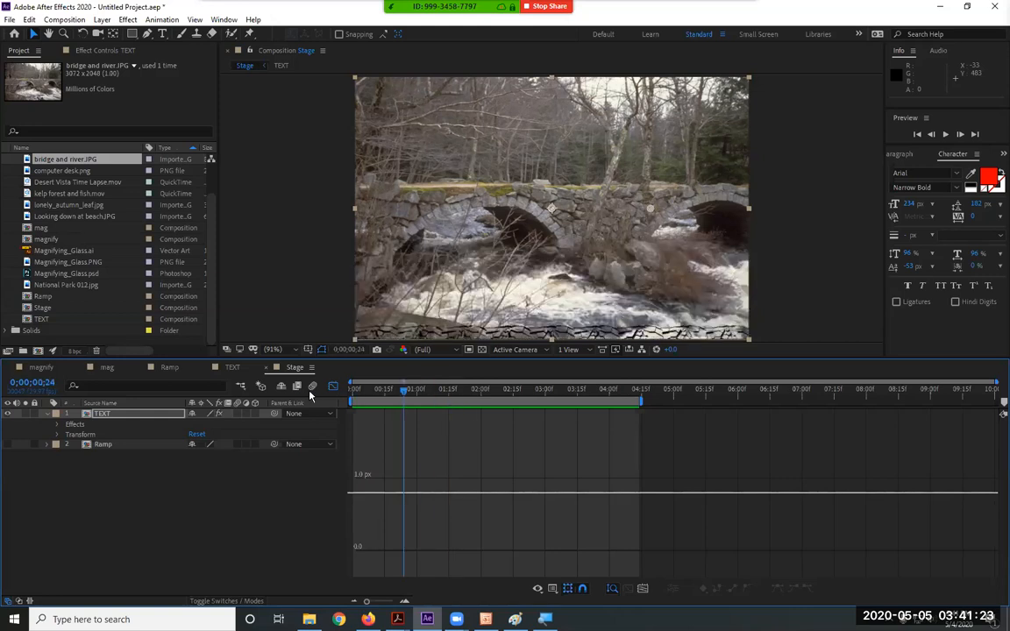
click(47, 414)
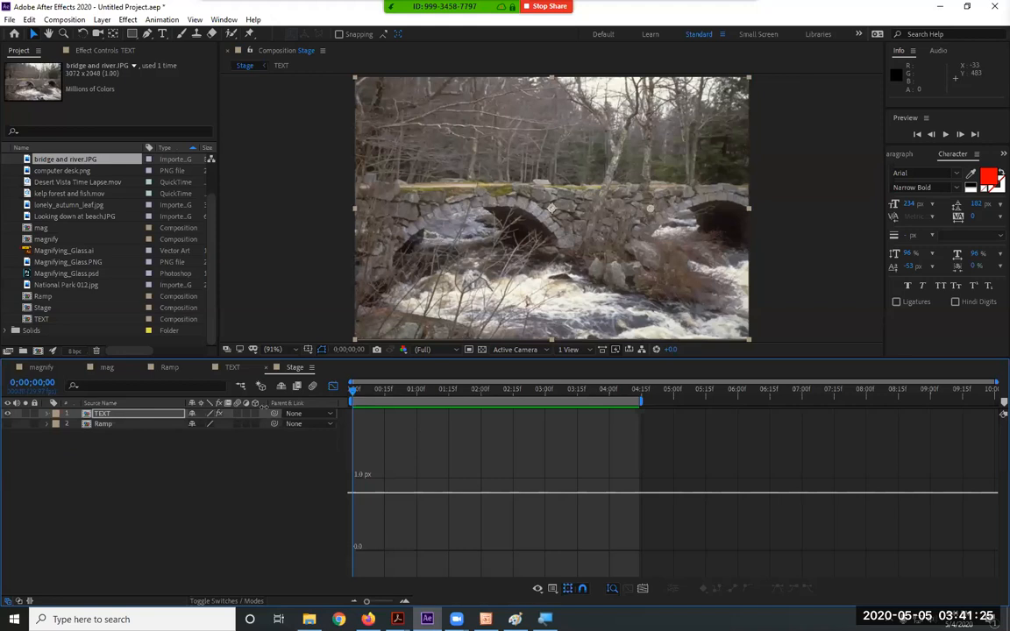
click(332, 385)
drag(207, 453, 79, 412)
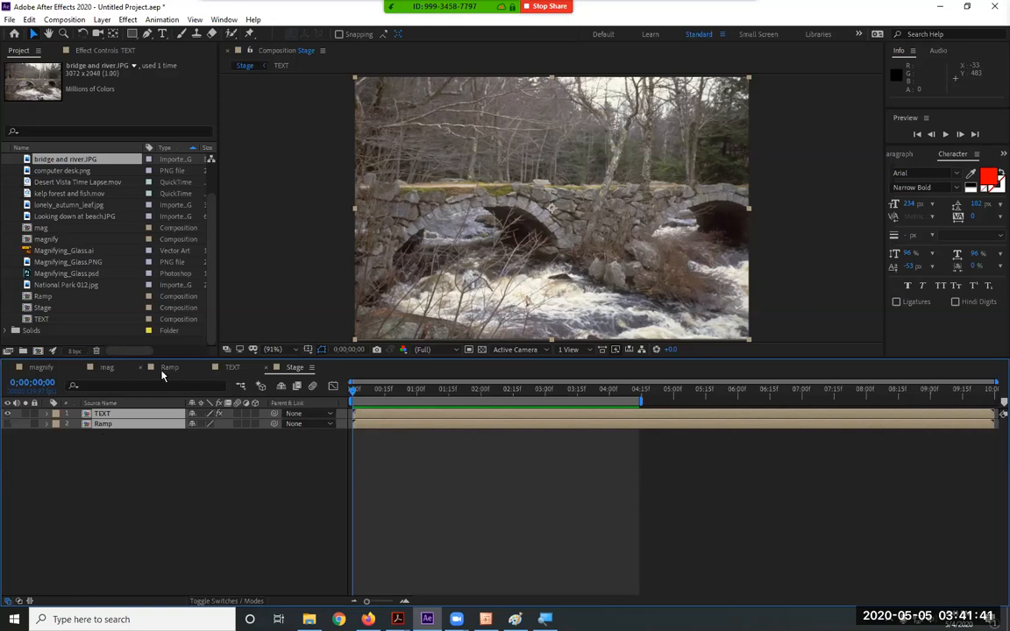
In the TEXT comp, replace the bridge photo layer with the AB_NaturesFury2.mov fire footage
click(231, 367)
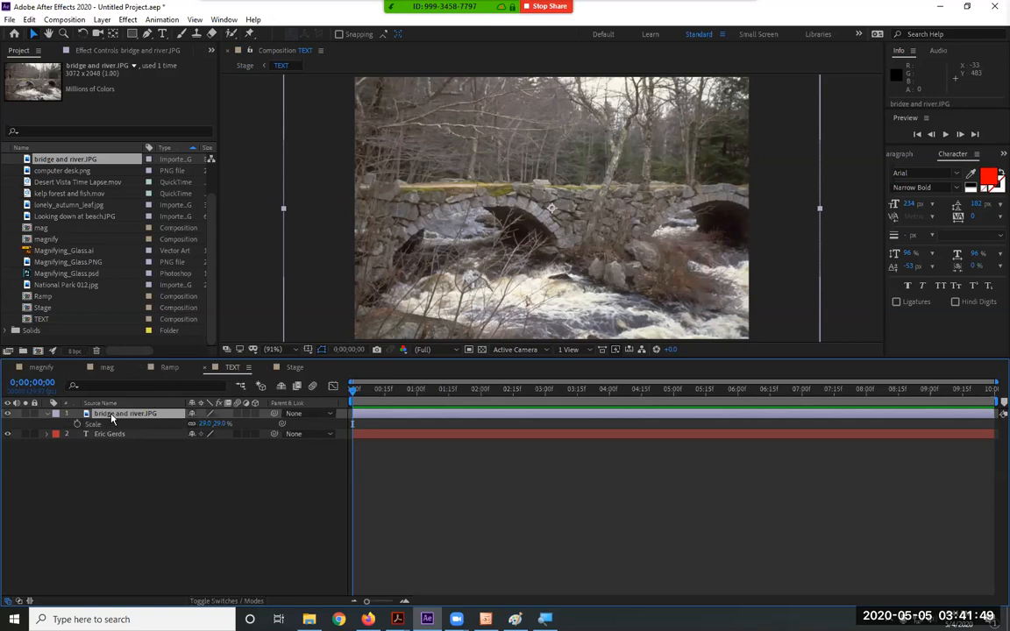
key(Delete)
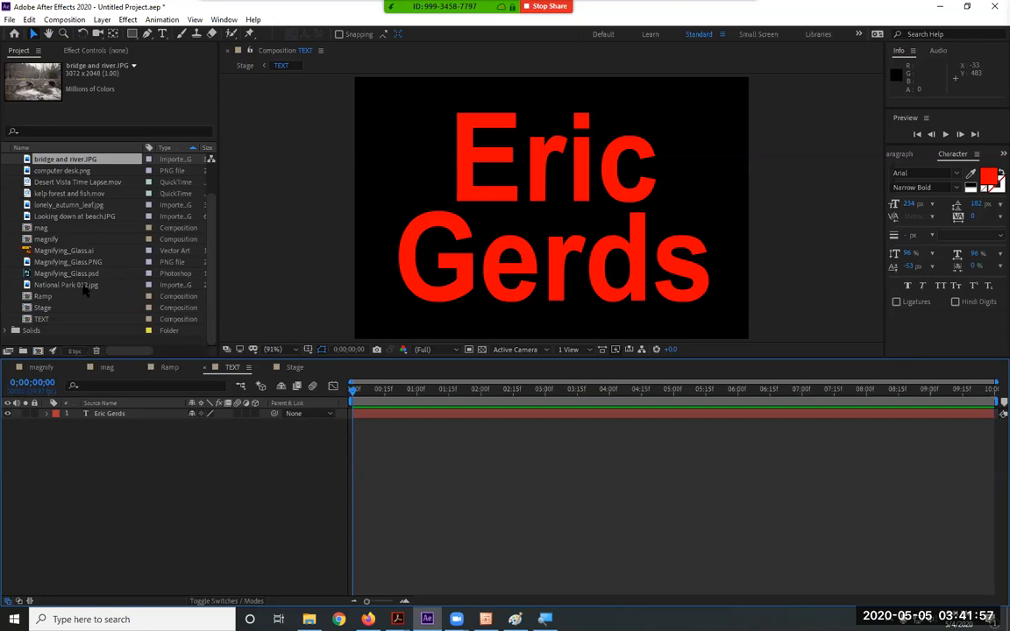
scroll(85, 291, up, 1)
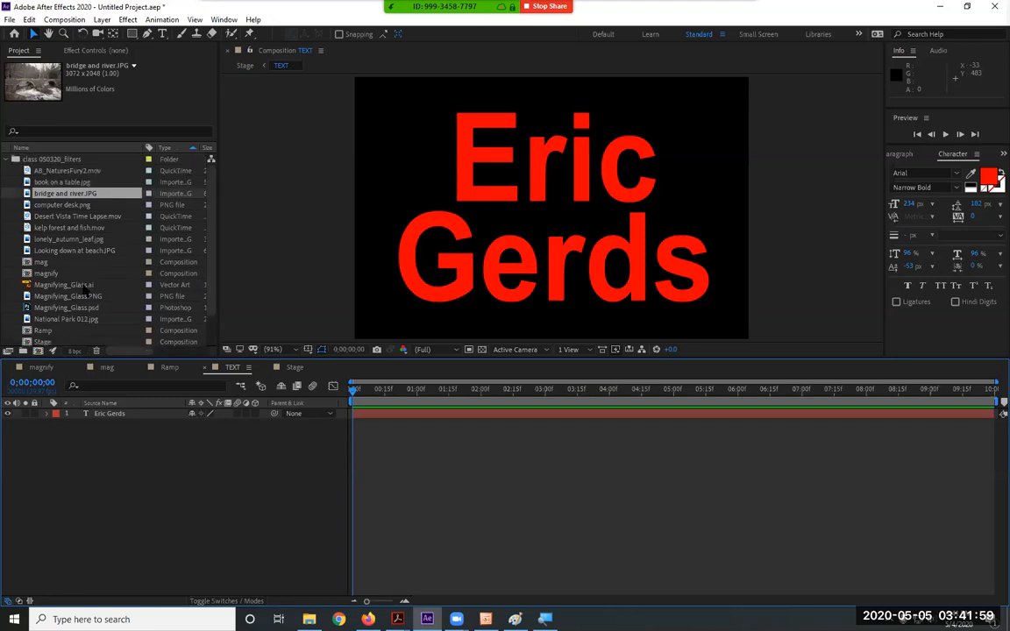
click(71, 170)
drag(123, 424, 123, 415)
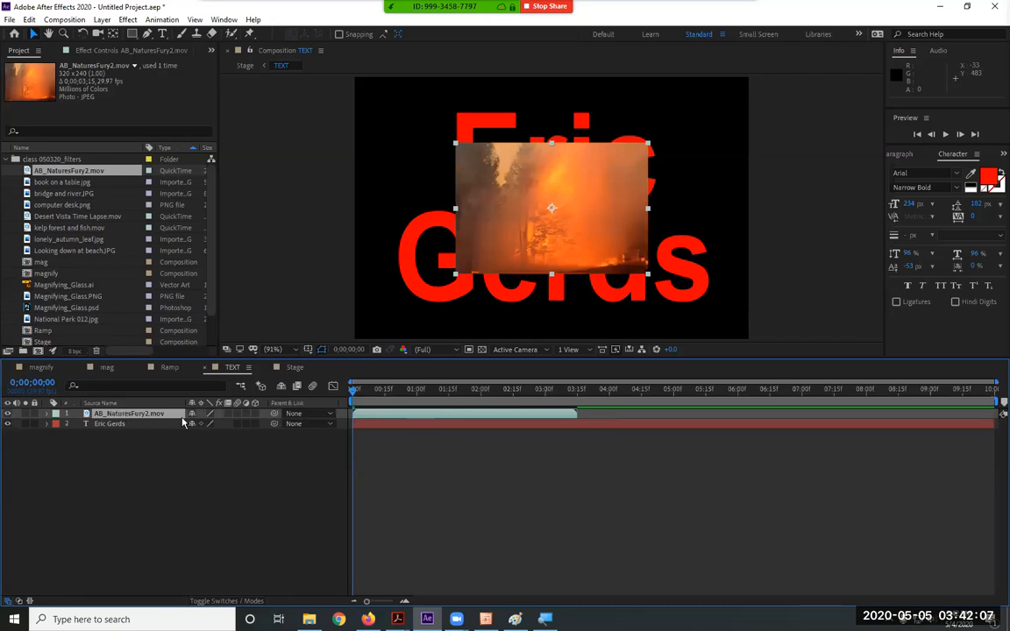
Scale the fire footage up to 210% to fill the frame, then return to Stage
key(s)
drag(207, 424, 615, 418)
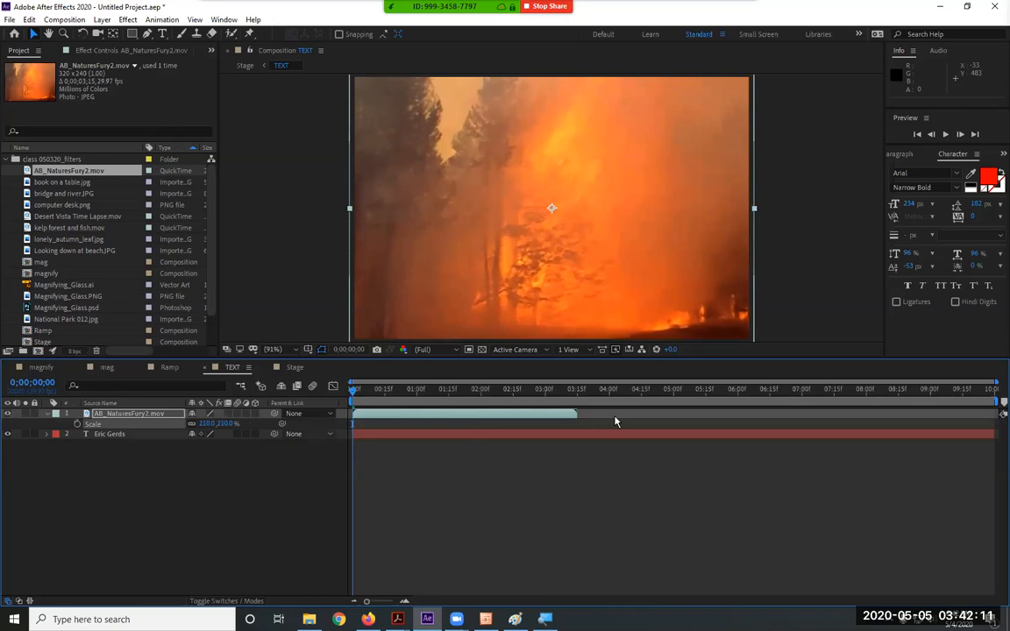
click(288, 368)
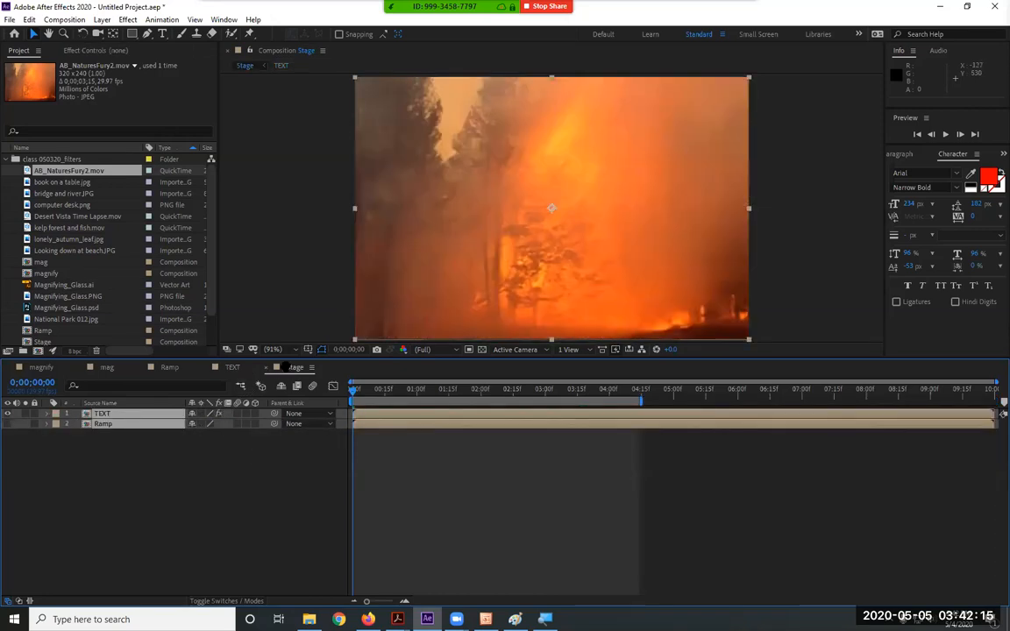
Preview the fire footage shattering in Stage several times, then go to the TEXT comp
key(space)
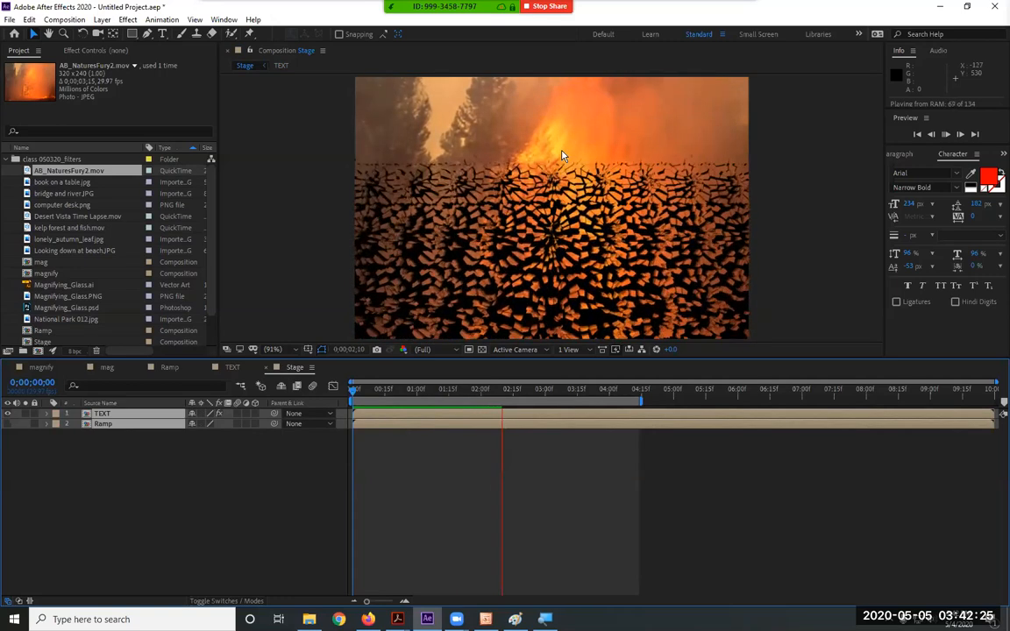
click(553, 226)
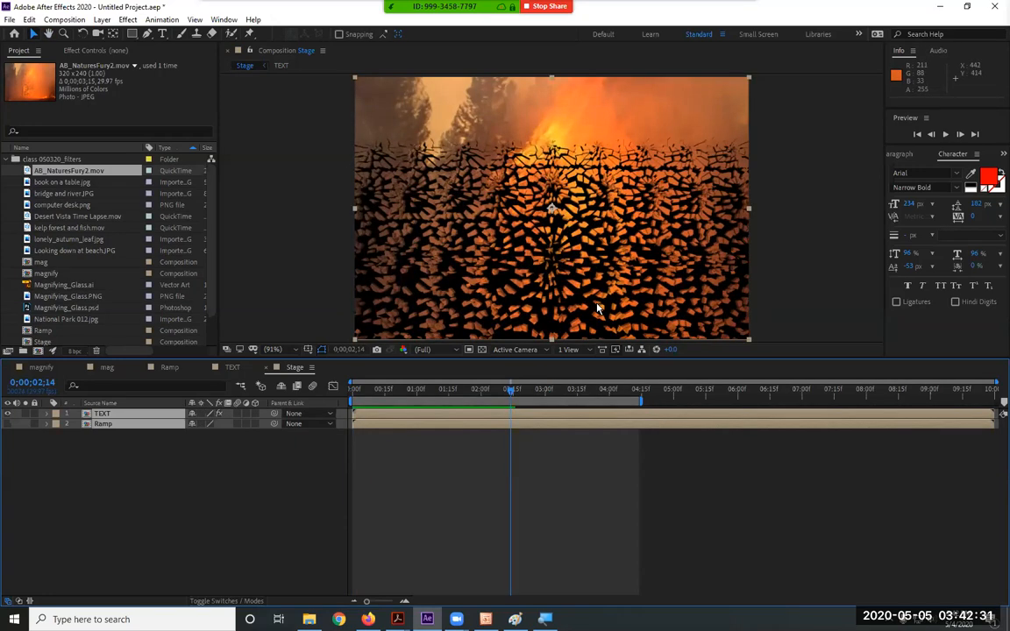
key(space)
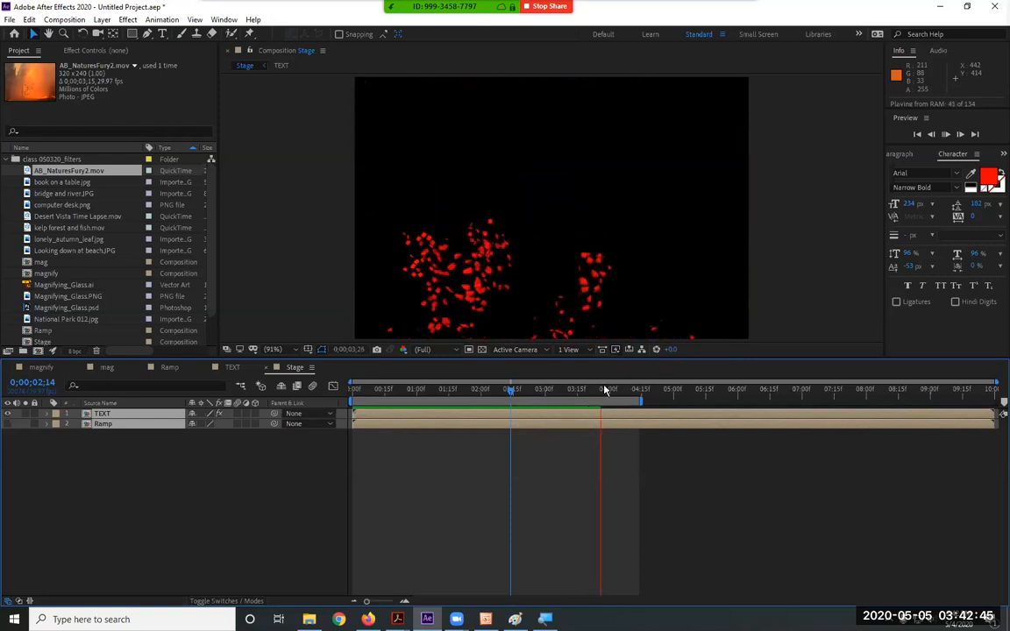
key(space)
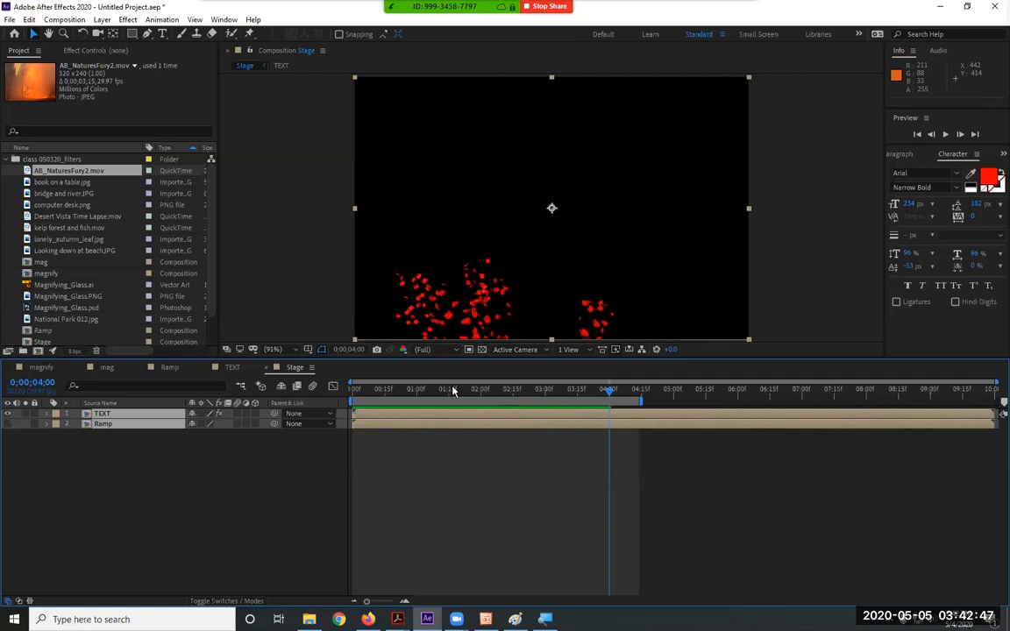
key(space)
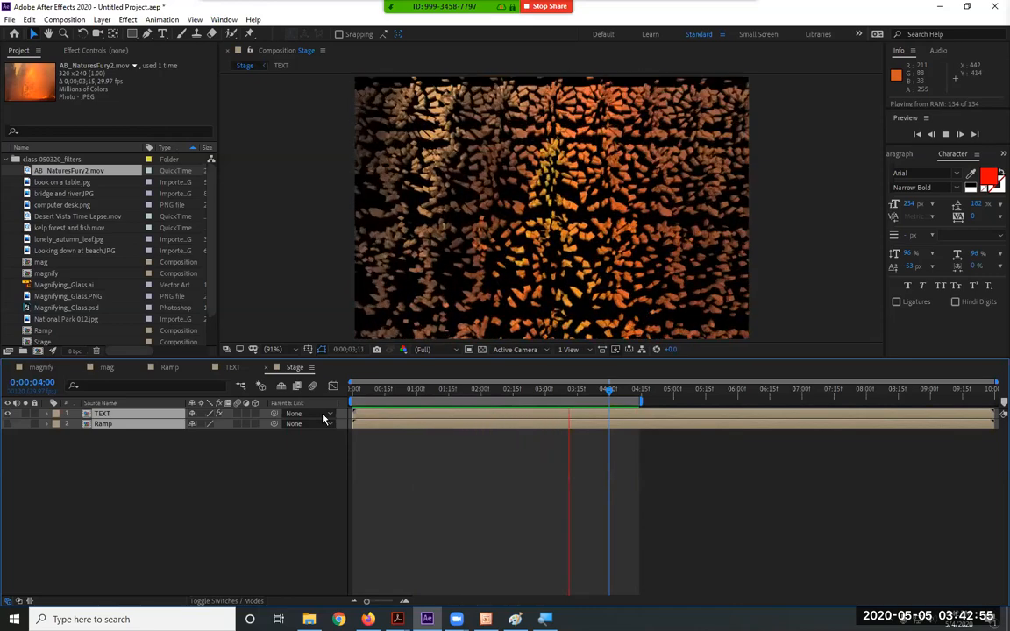
key(space)
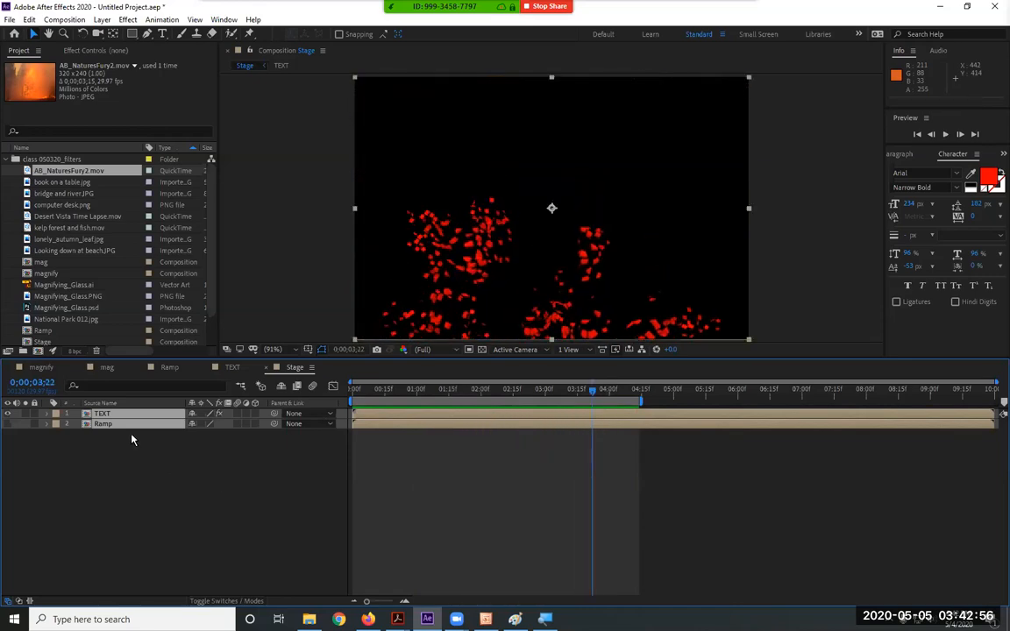
click(224, 368)
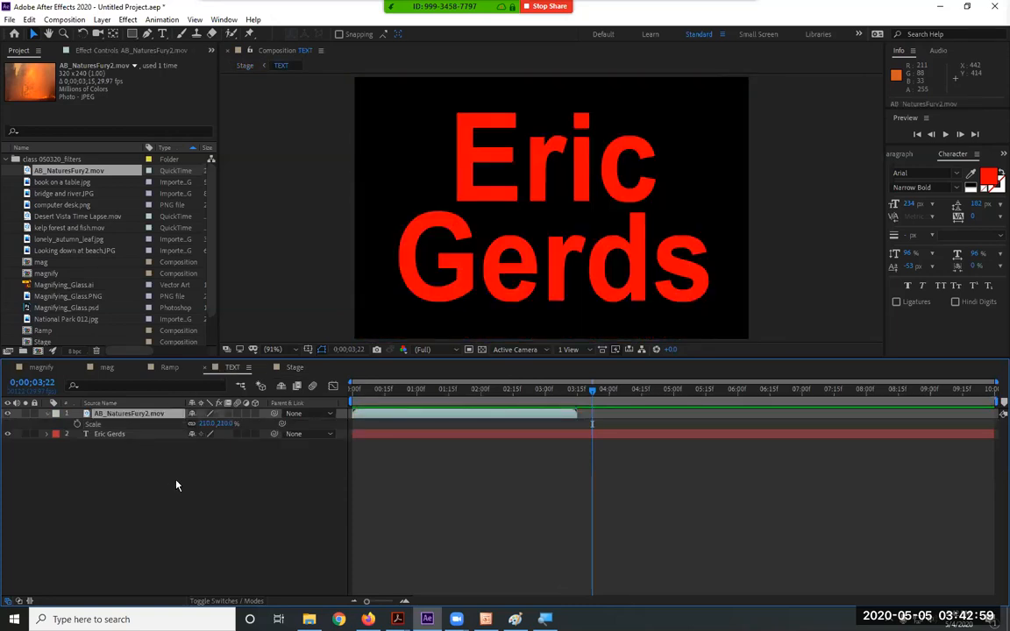
Delete AB_NaturesFury2.mov from TEXT, then show the TEXT layer's Shatter settings at frame 0 in Stage
key(Delete)
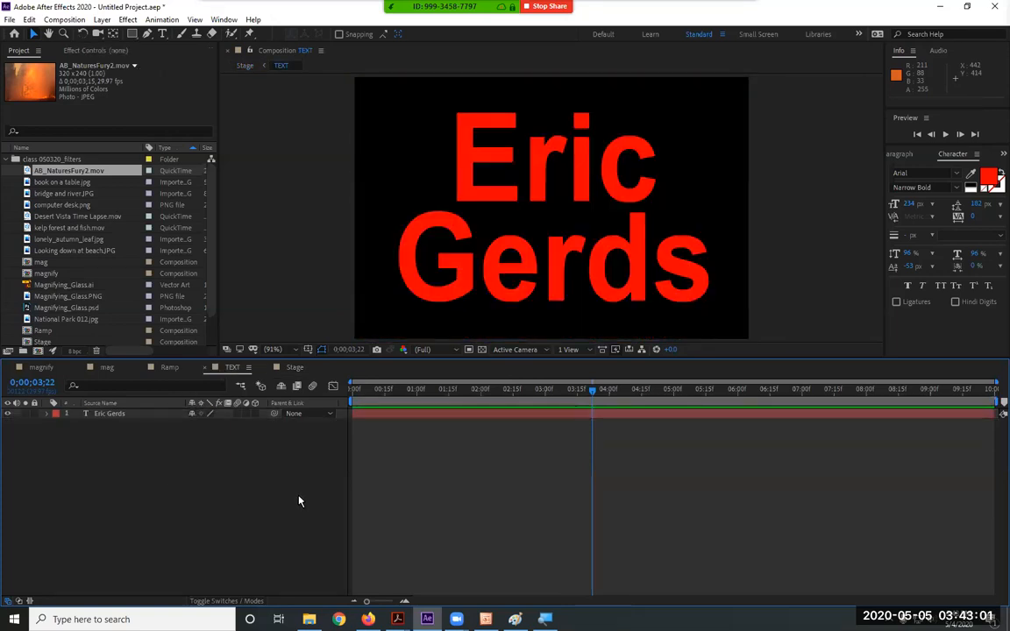
click(292, 367)
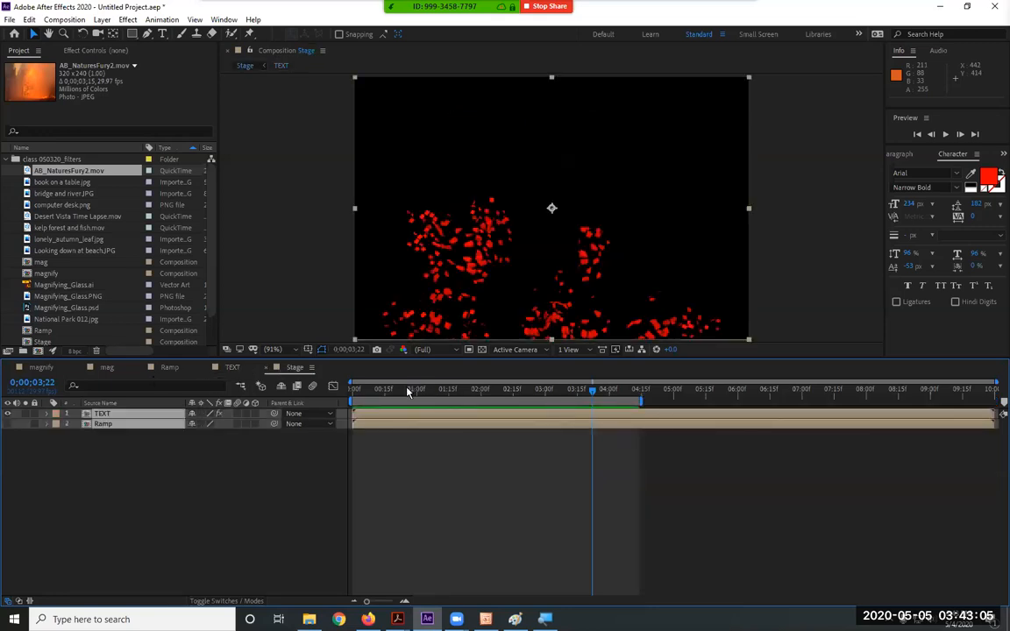
drag(407, 392, 296, 399)
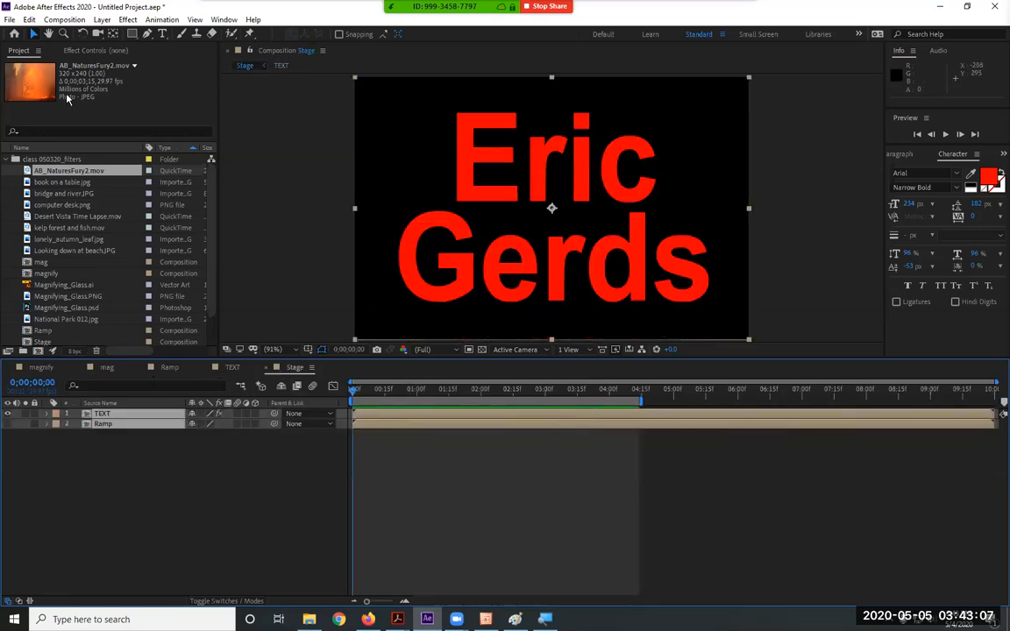
click(89, 51)
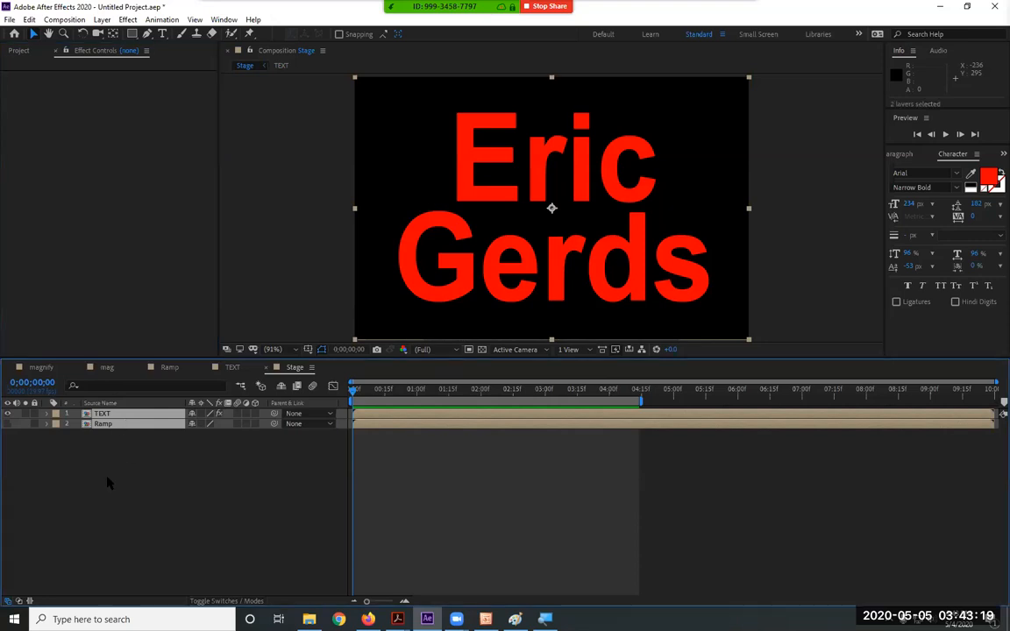
click(115, 414)
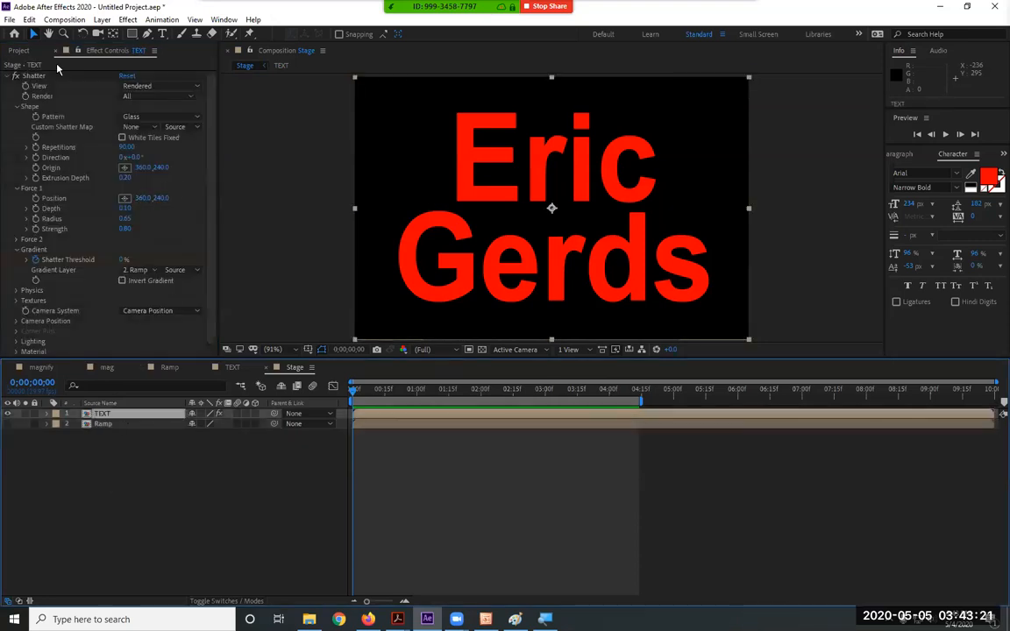
Inspect Shatter's Physics settings while previewing the shatter animation
scroll(79, 261, down, 1)
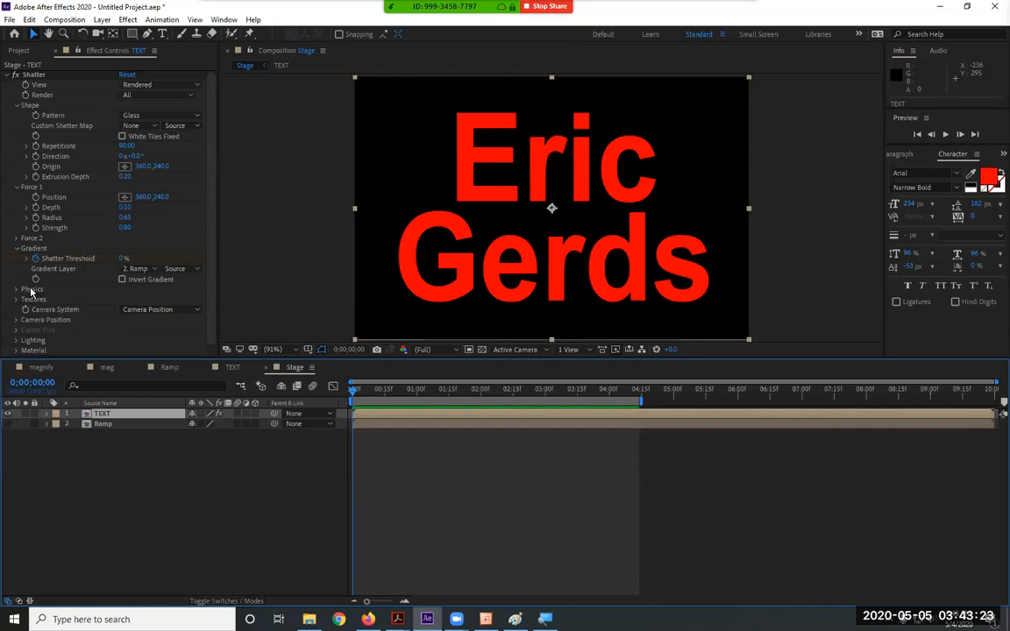
click(16, 289)
scroll(85, 264, down, 1)
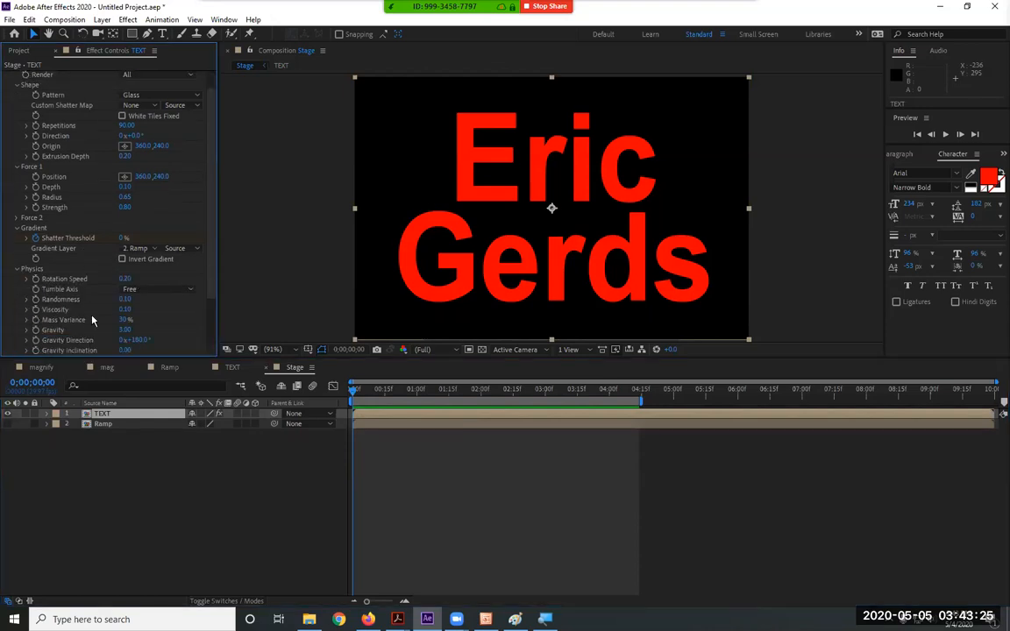
key(space)
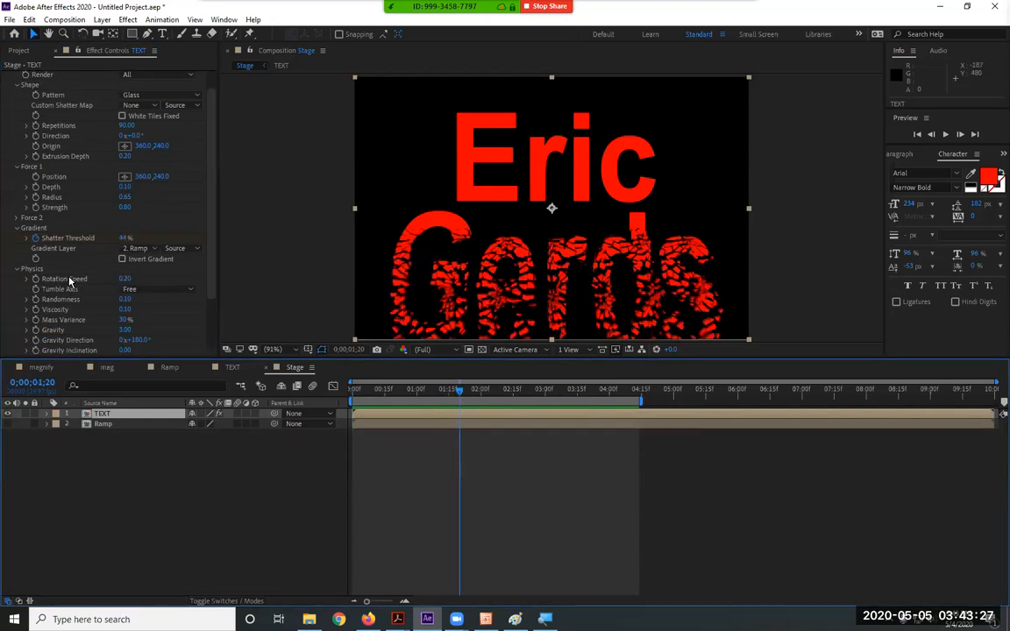
click(16, 269)
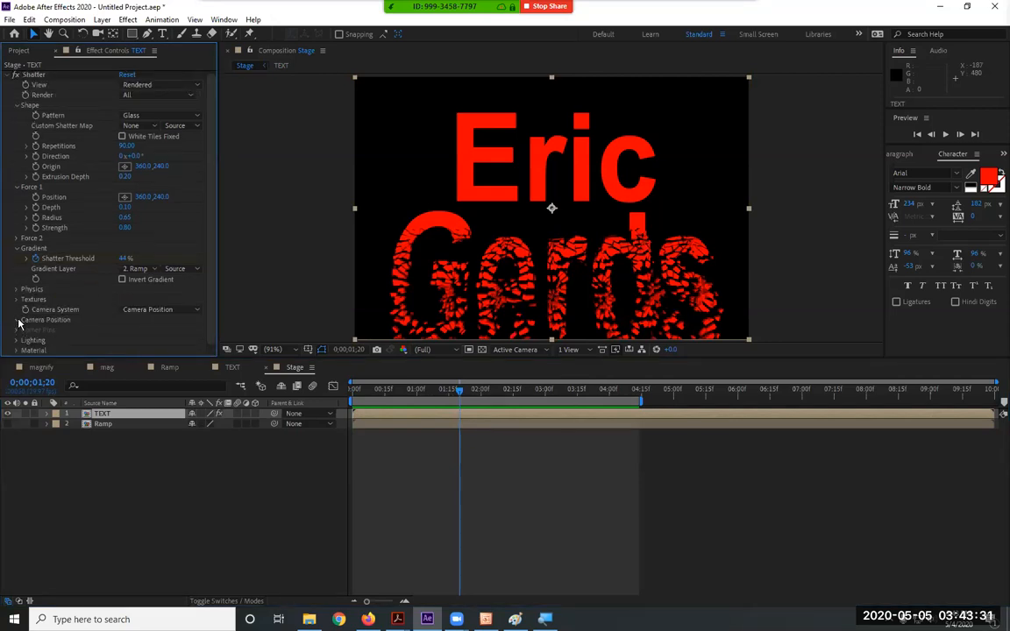
Rotate the Shatter camera to Y Rotation 41° and X Rotation -74°
click(17, 320)
scroll(135, 283, down, 2)
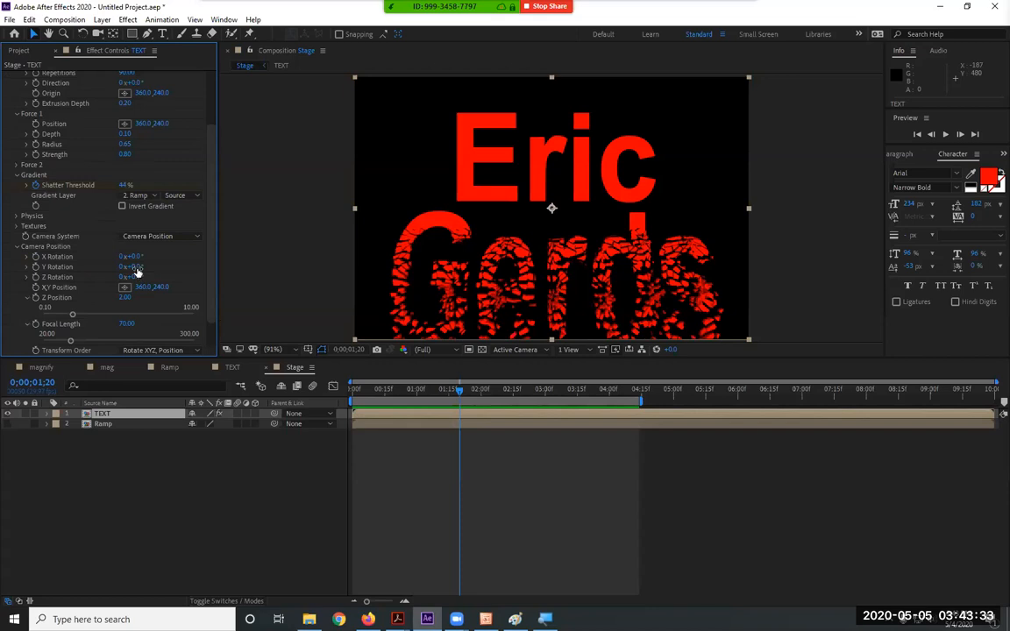
drag(132, 266, 81, 255)
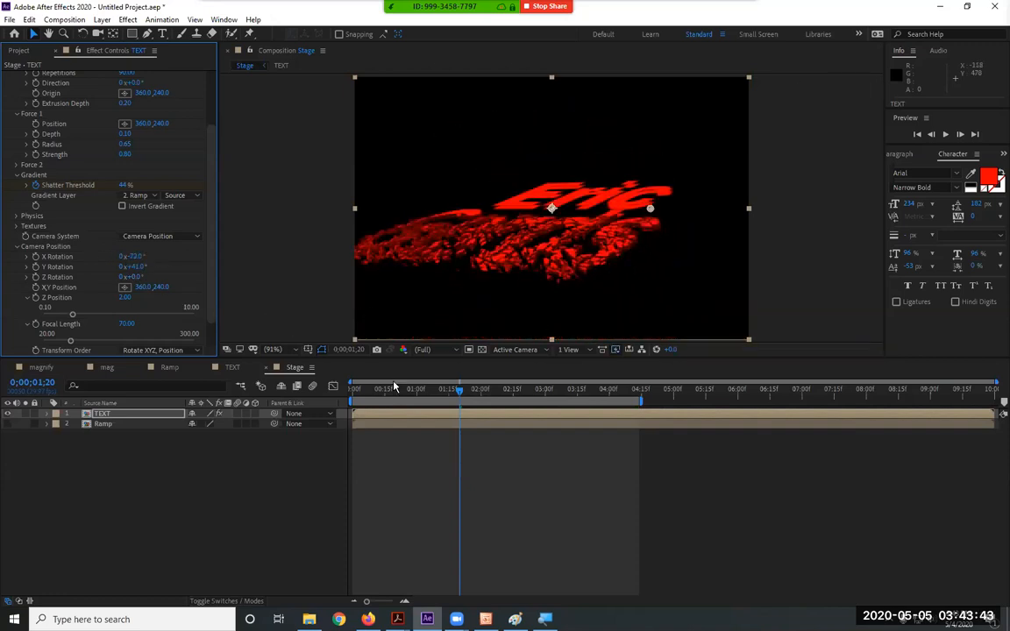
drag(386, 396, 435, 396)
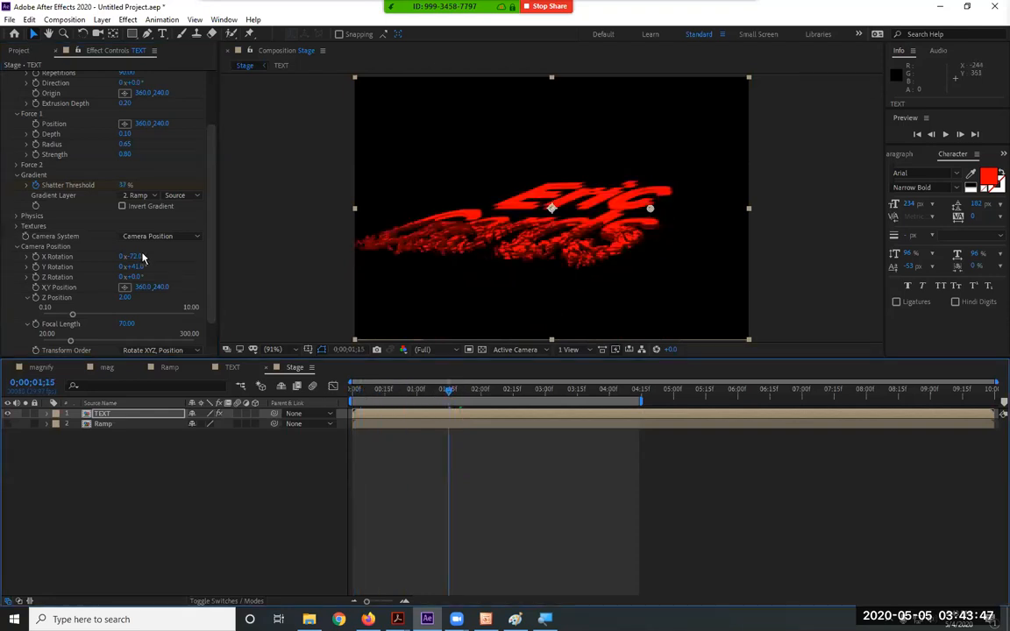
drag(133, 256, 126, 256)
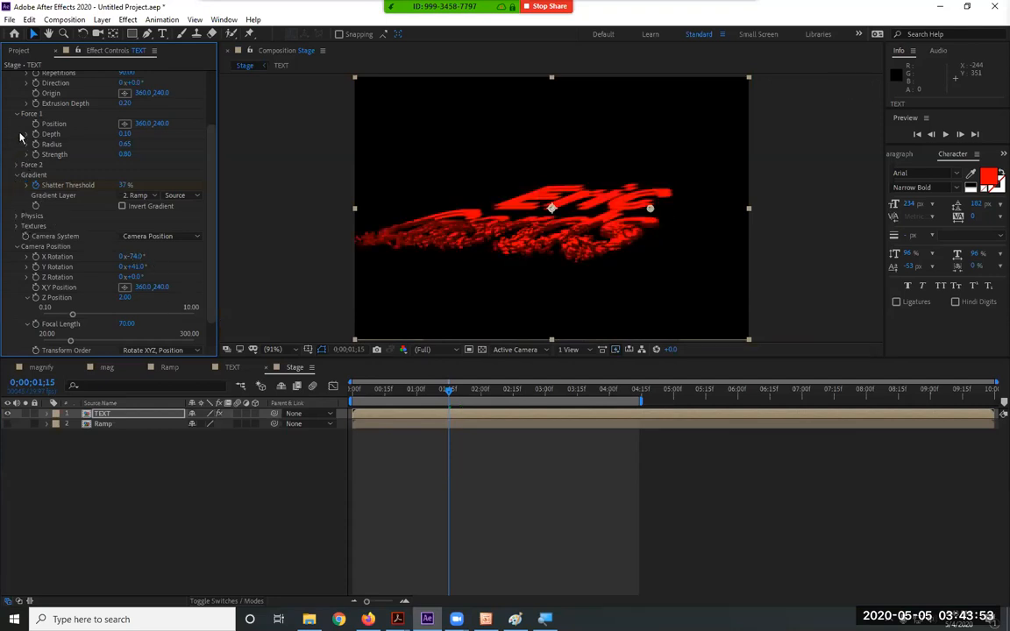
click(17, 175)
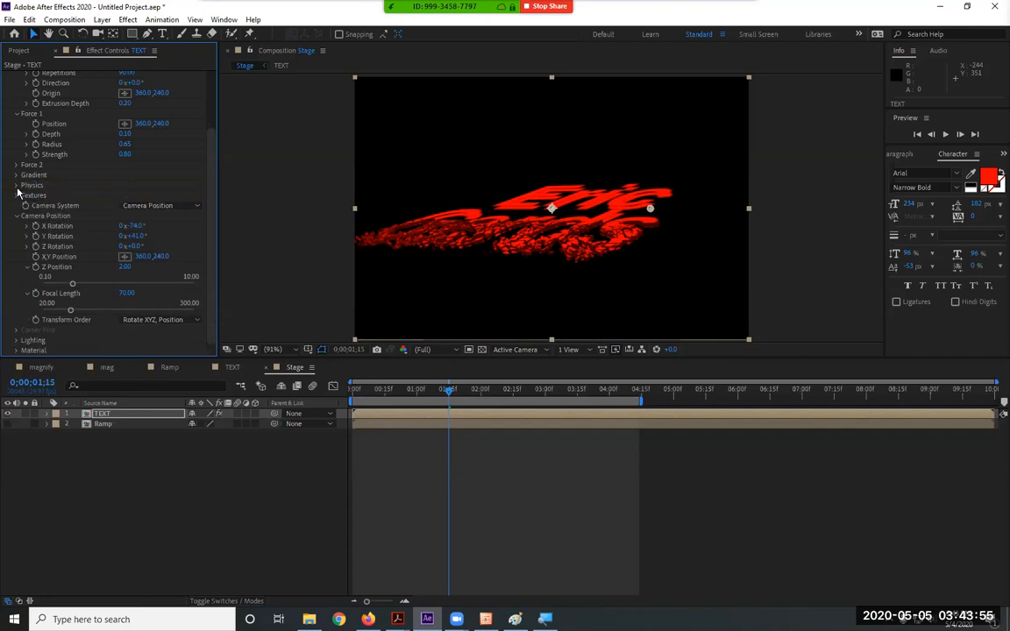
Set Shatter's Gravity Direction to 0°
click(17, 185)
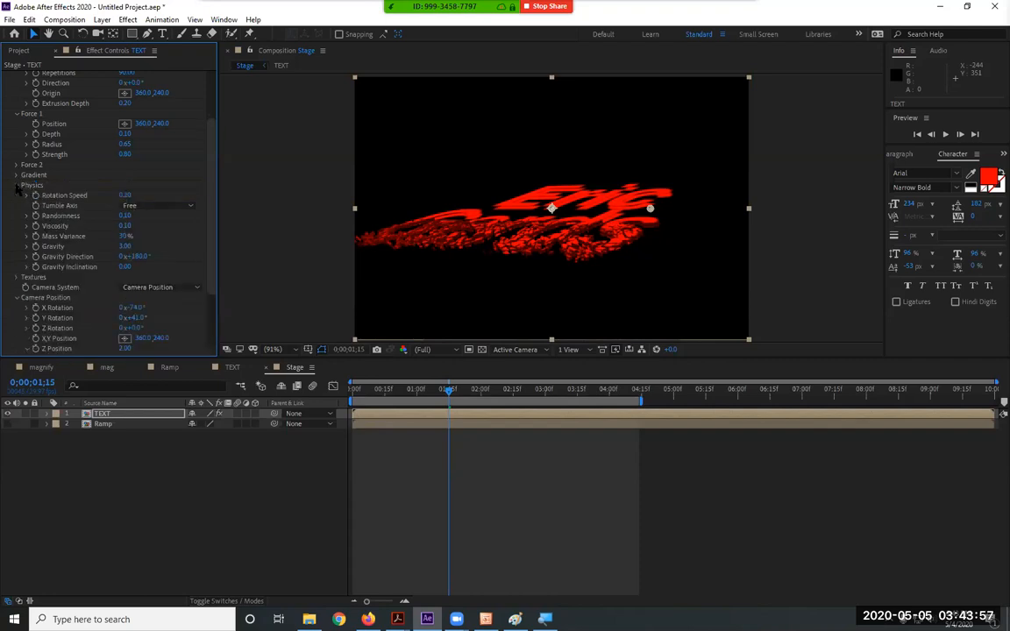
click(140, 256)
text(0)
key(Return)
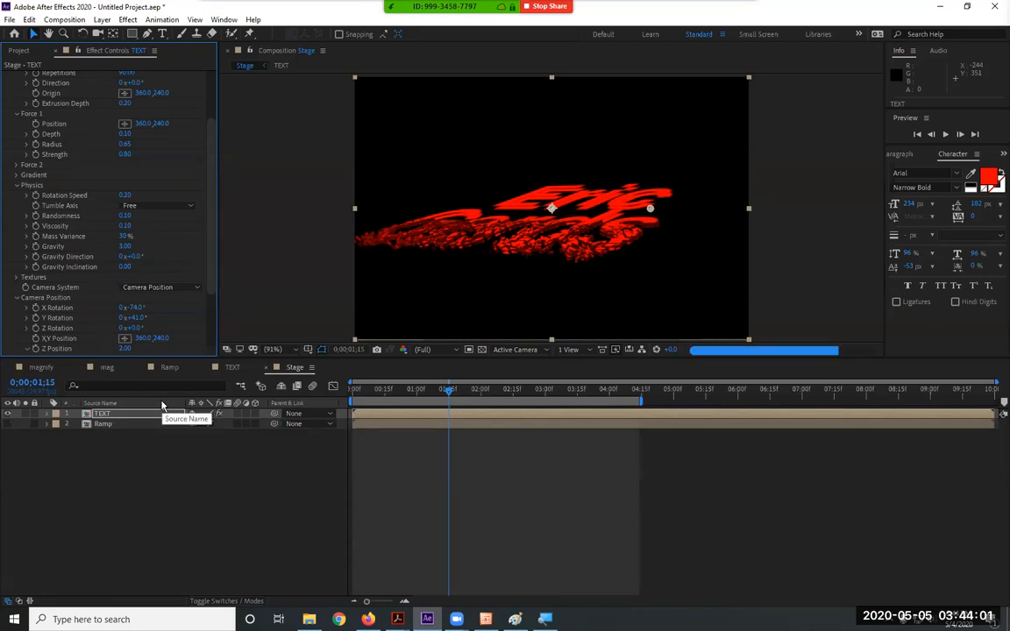
drag(371, 397, 431, 395)
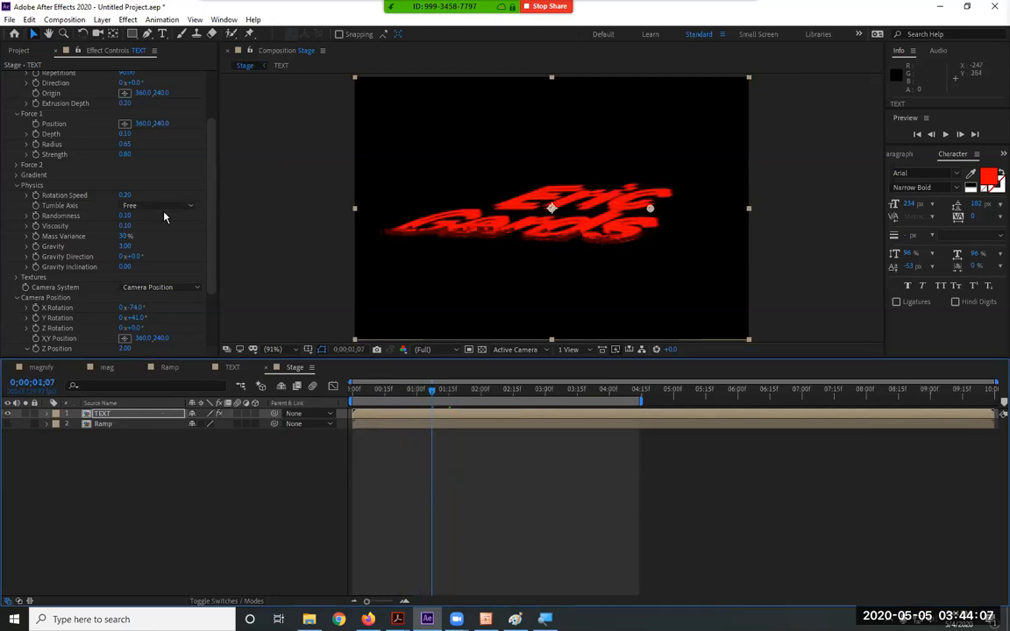
Raise Force 1 Strength to 27.10 and preview the wider scatter from the start
click(124, 154)
text(1)
key(Return)
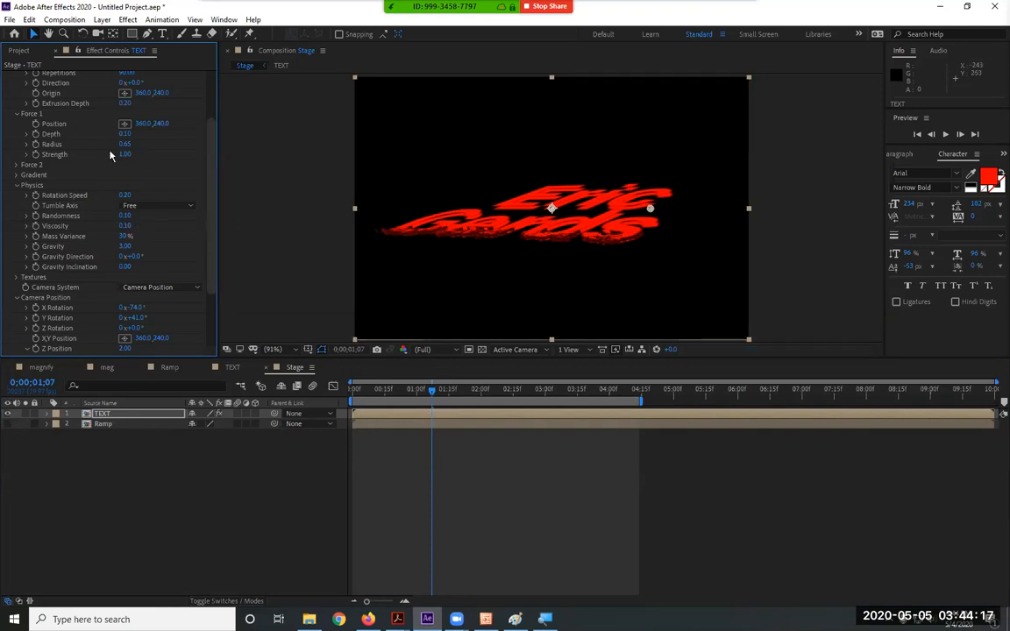
drag(124, 154, 263, 158)
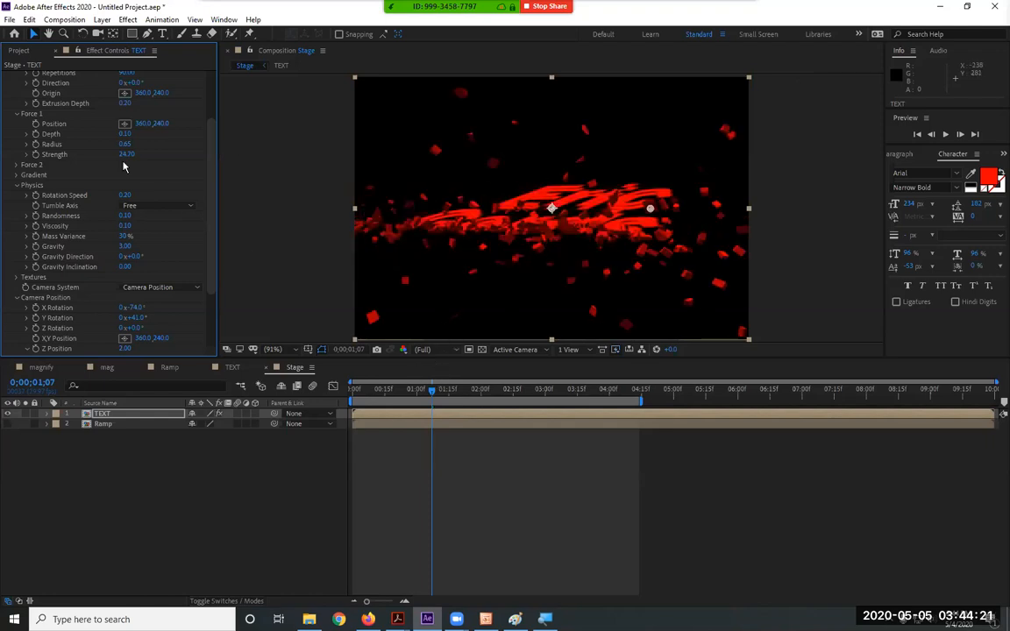
drag(132, 154, 146, 155)
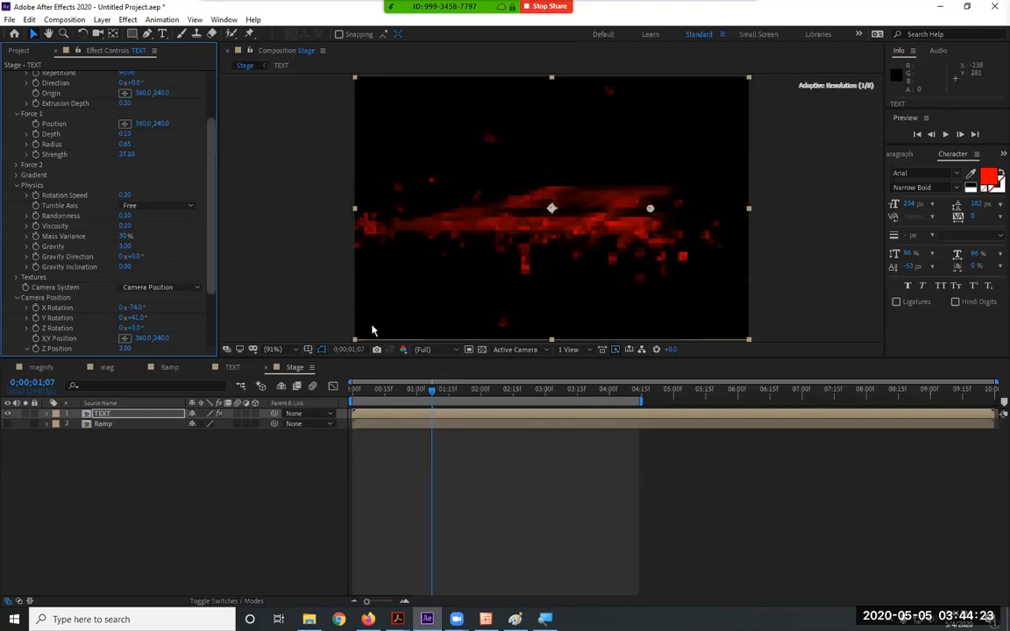
key(Home)
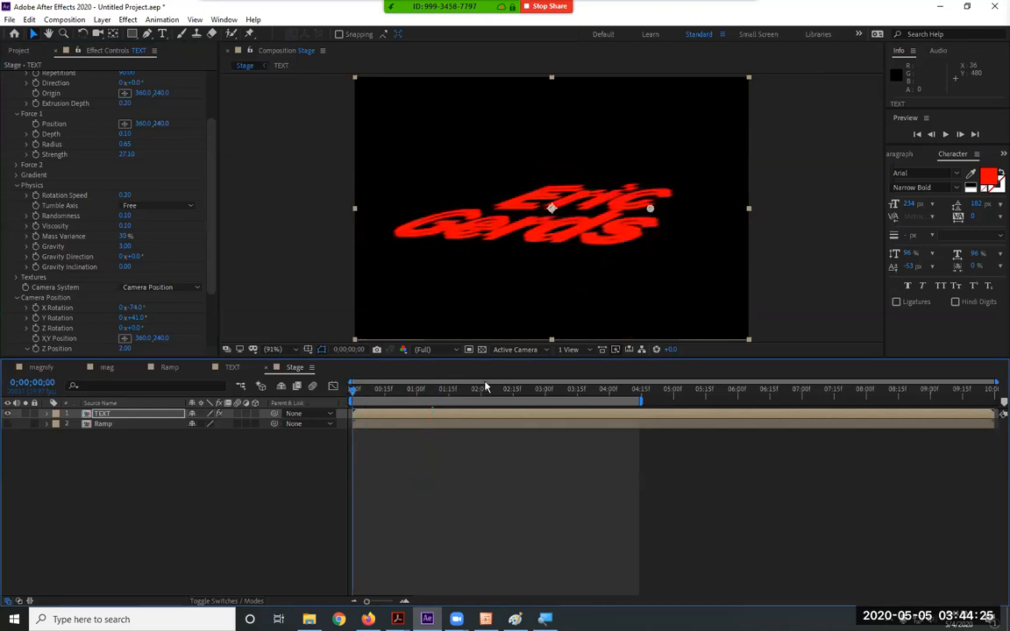
key(space)
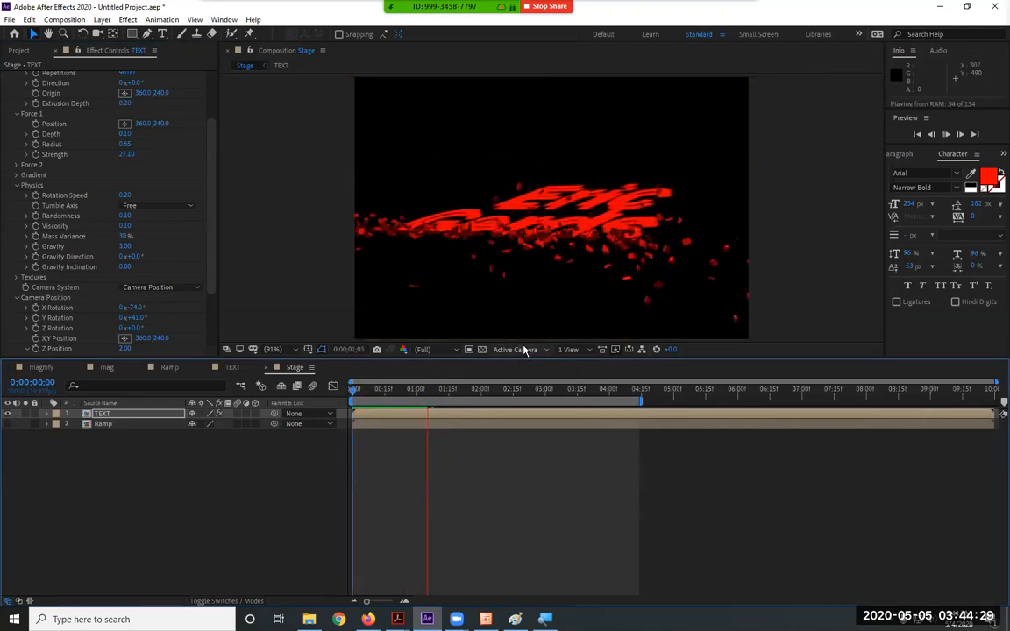
key(space)
scroll(194, 308, down, 1)
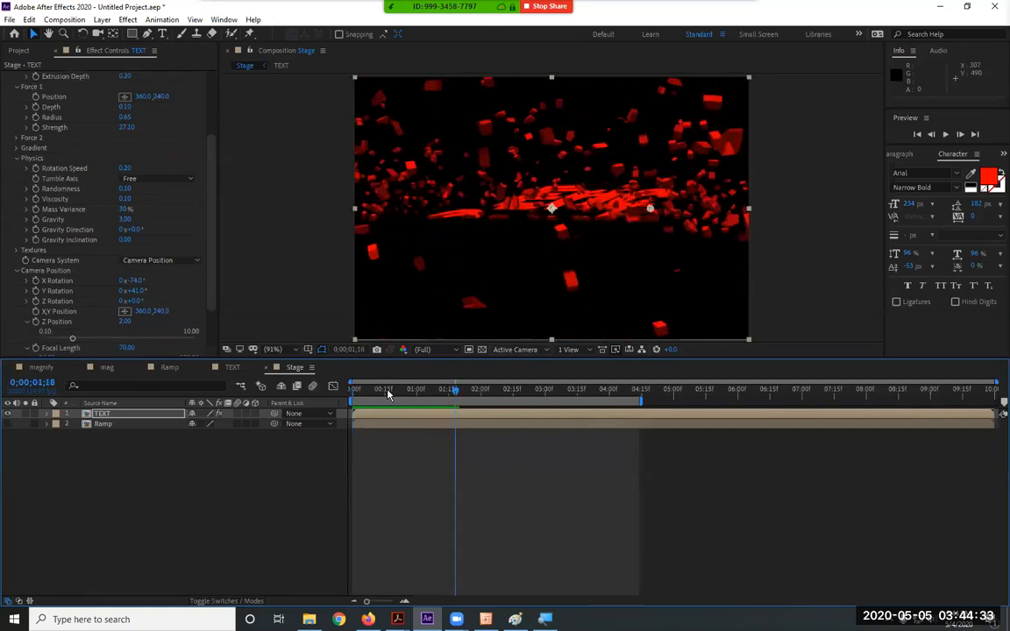
key(Home)
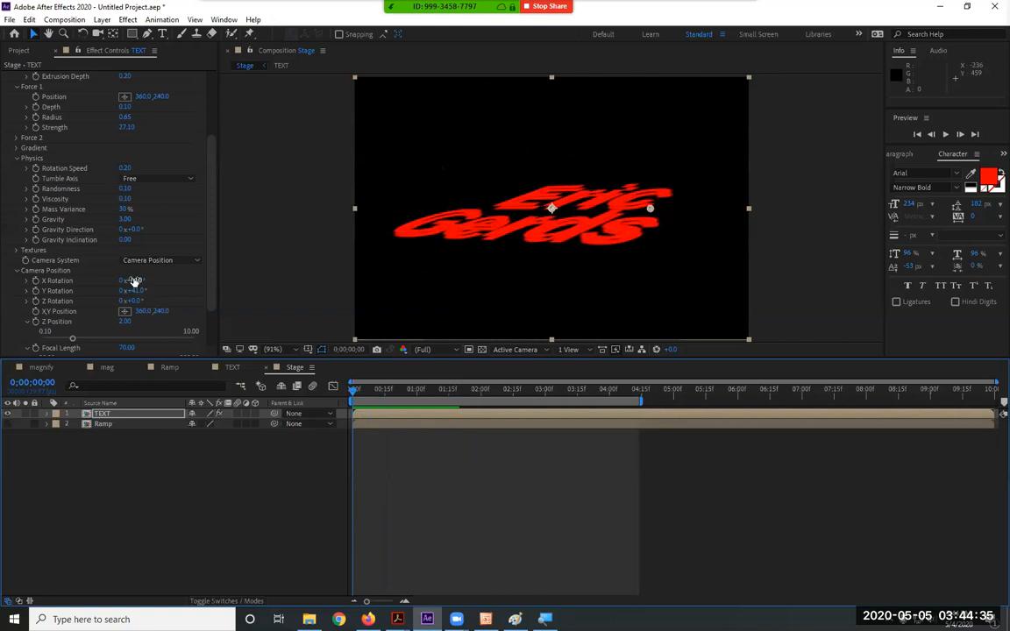
Set the Shatter camera to X Rotation -22° and Y Rotation 29°, then preview the shatter
drag(135, 281, 171, 284)
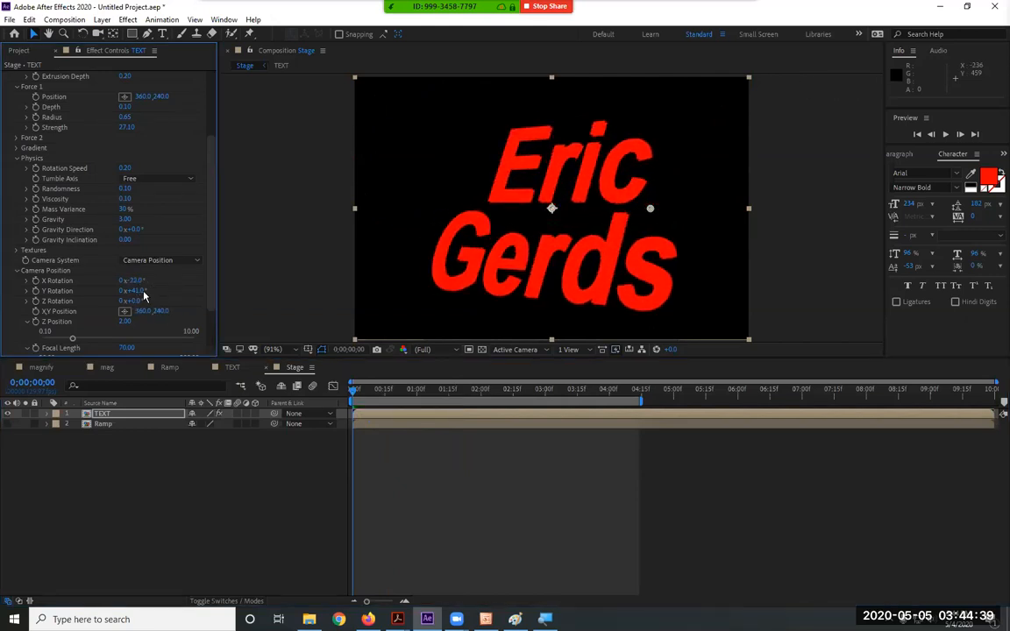
drag(136, 290, 129, 290)
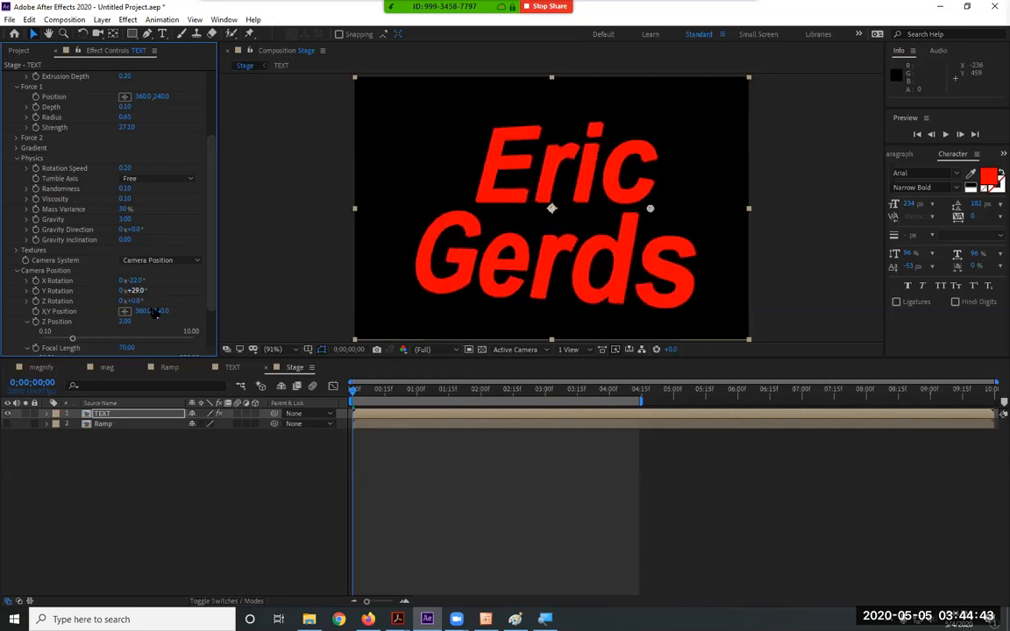
key(space)
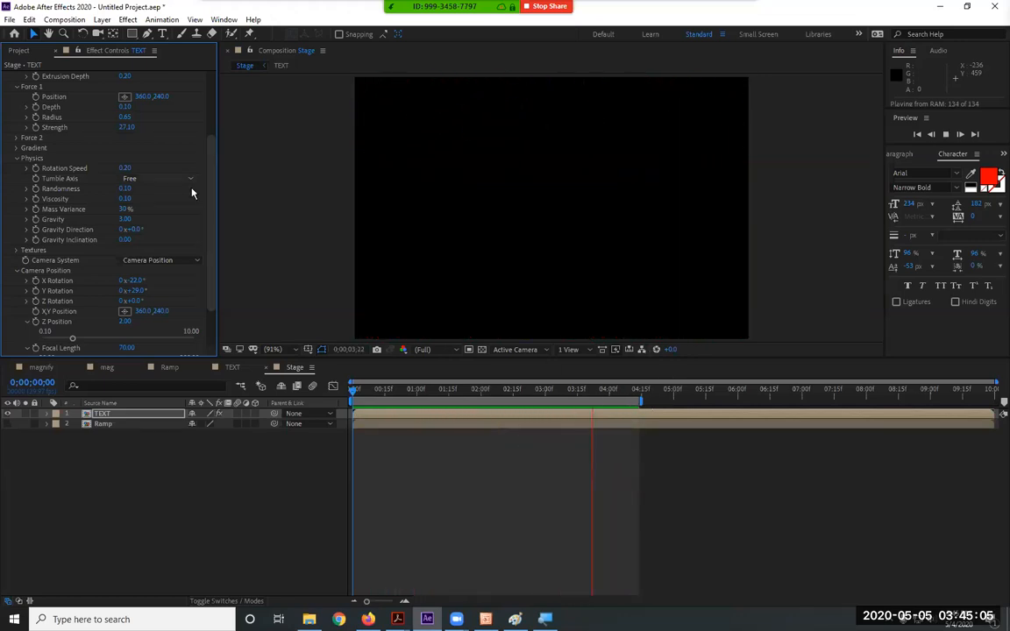
click(128, 127)
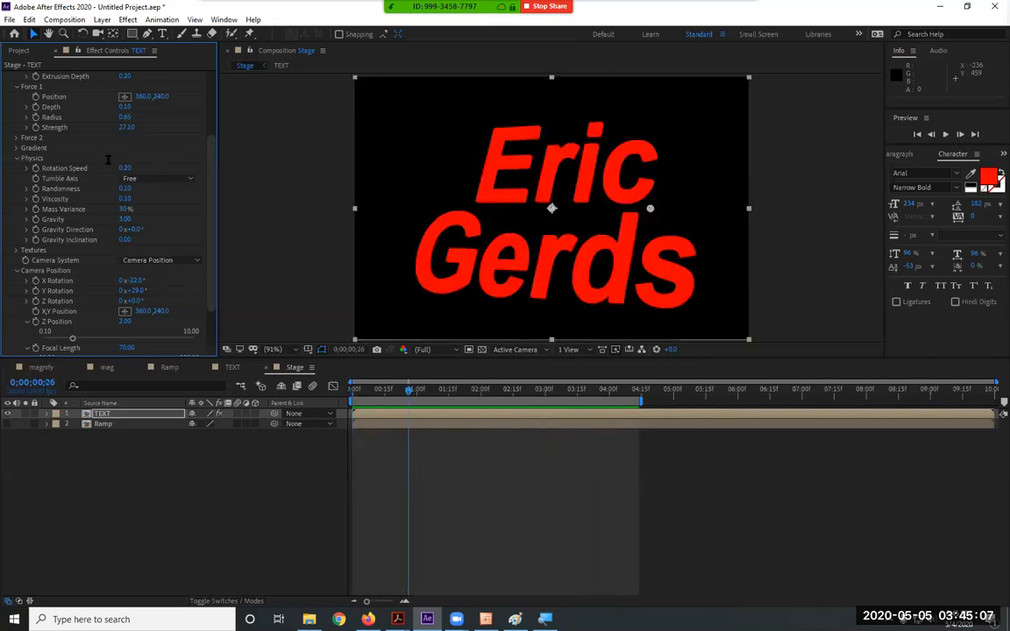
Enter 10 for Force 1 Strength and review frames around 1;15, where only the lower line shatters
text(10)
key(Return)
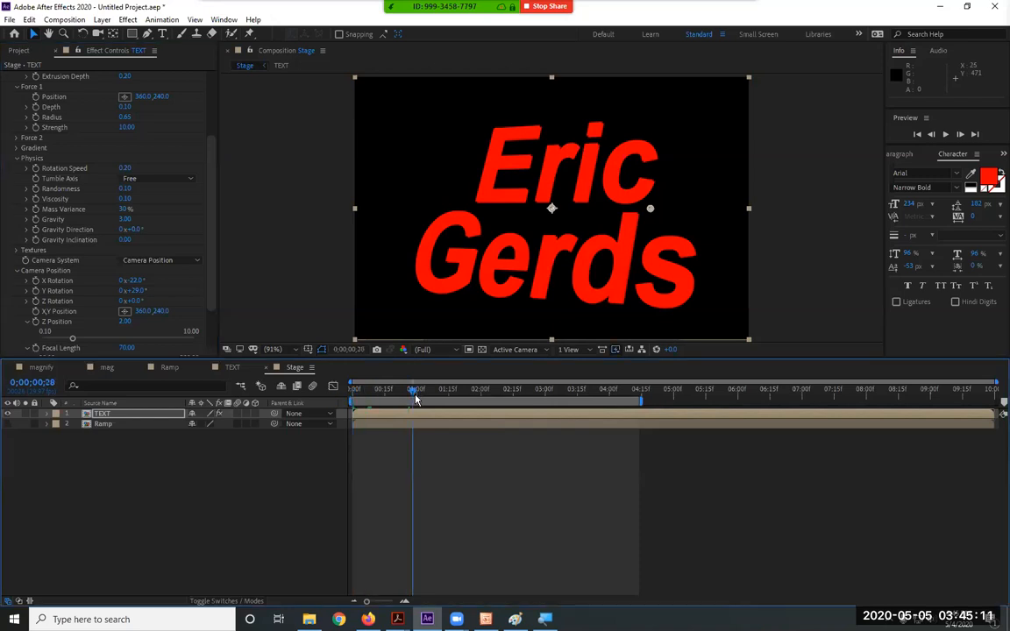
key(space)
mouse_move(440, 399)
mouse_down()
mouse_move(427, 391)
mouse_move(438, 397)
mouse_up()
key(space)
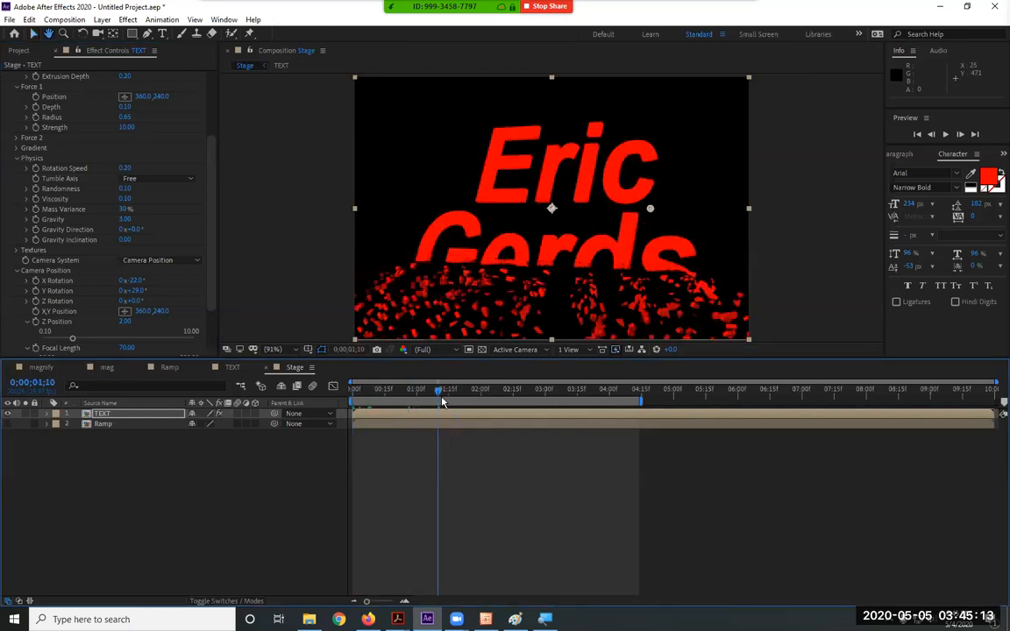
key(space)
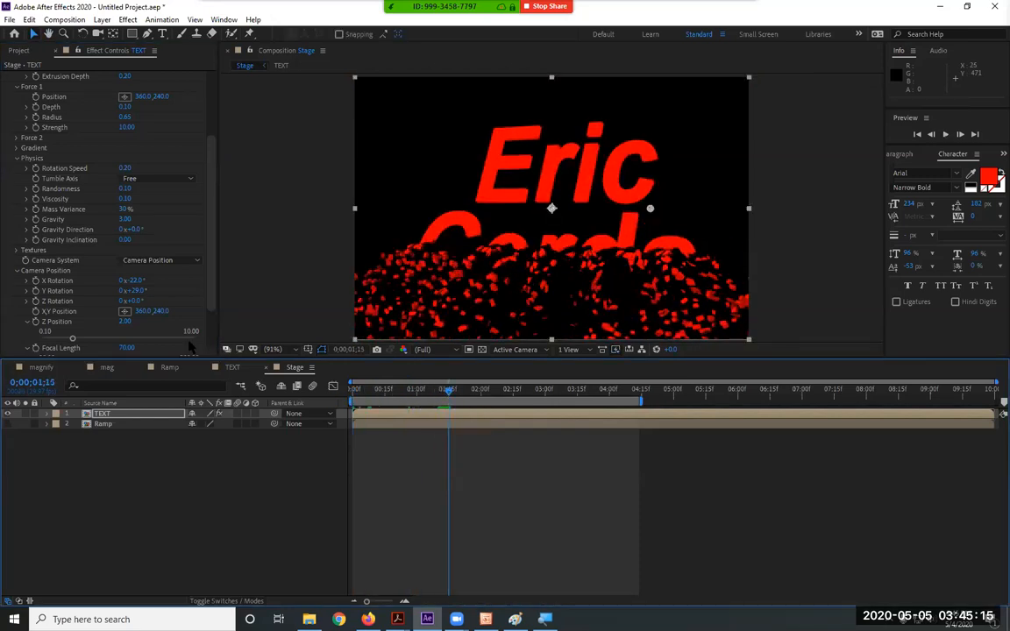
drag(451, 392, 452, 393)
Scrub Gravity Inclination to -90°, increase Viscosity, and preview the shatter
click(14, 270)
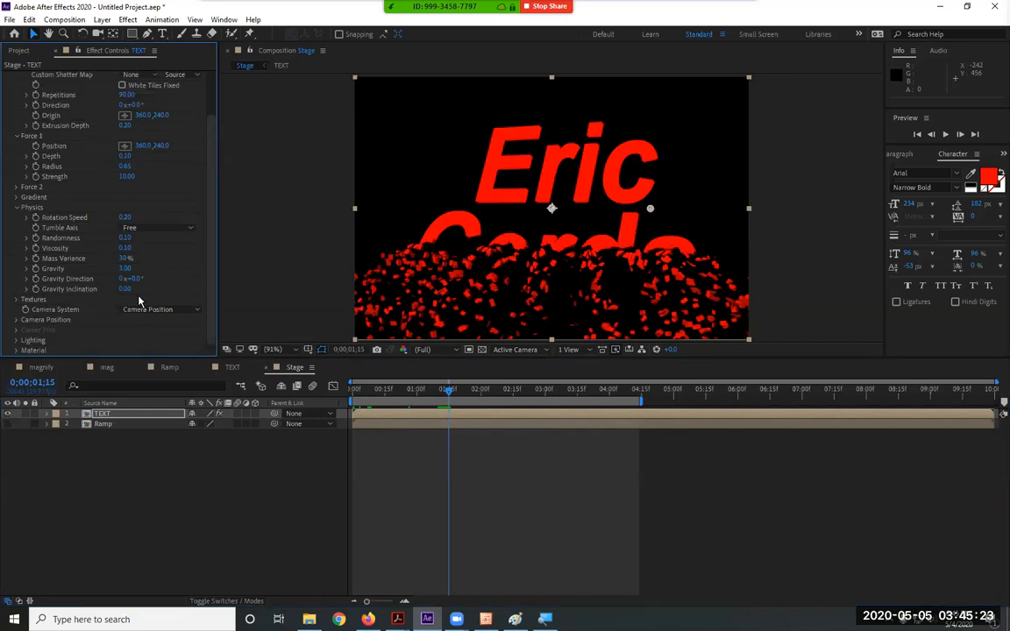
drag(145, 293, 3, 289)
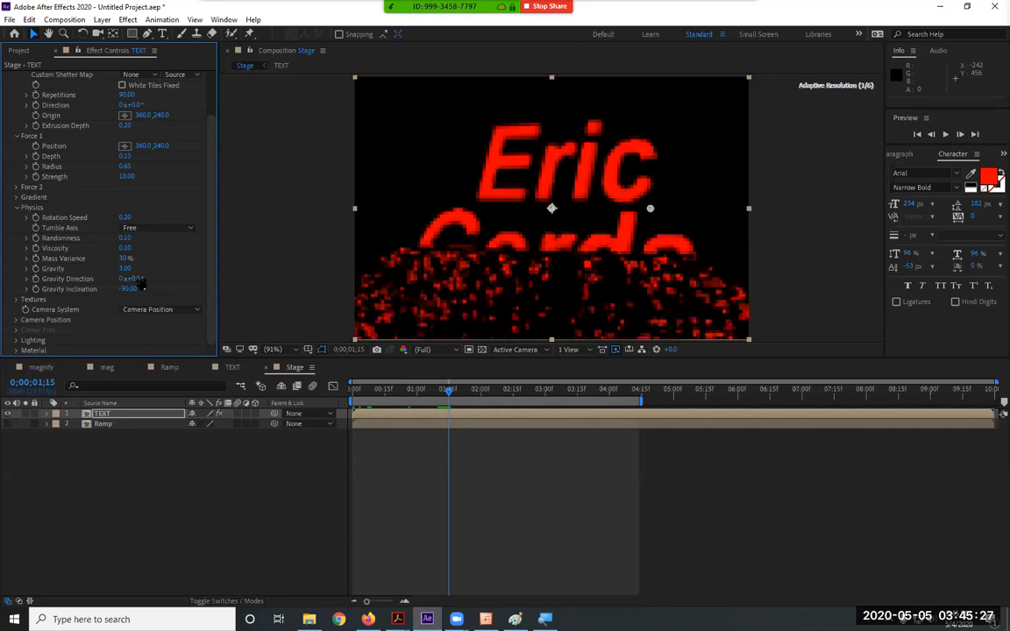
drag(196, 281, 85, 280)
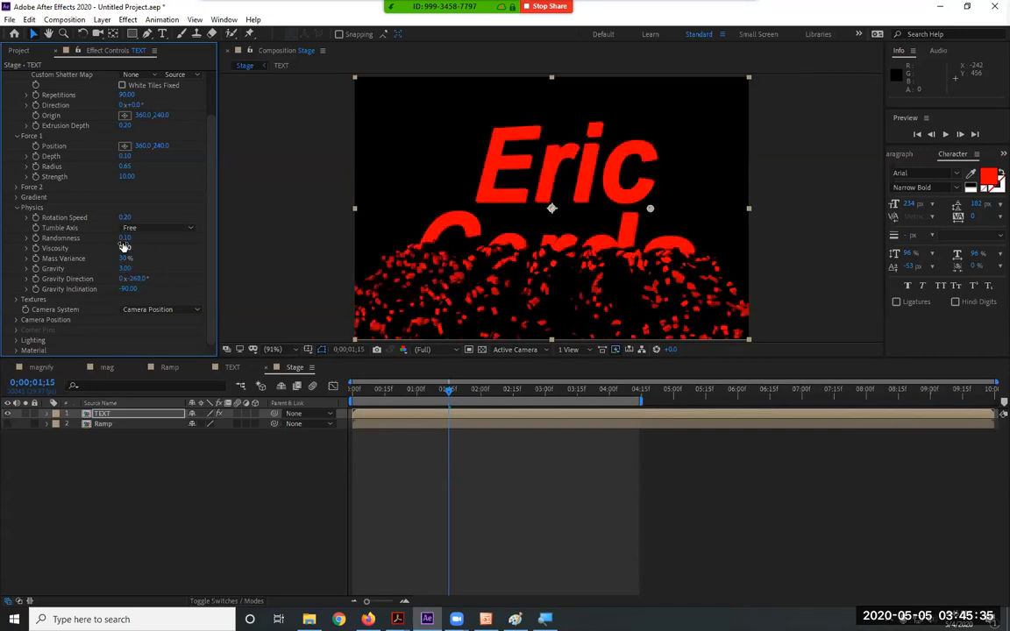
drag(125, 248, 162, 249)
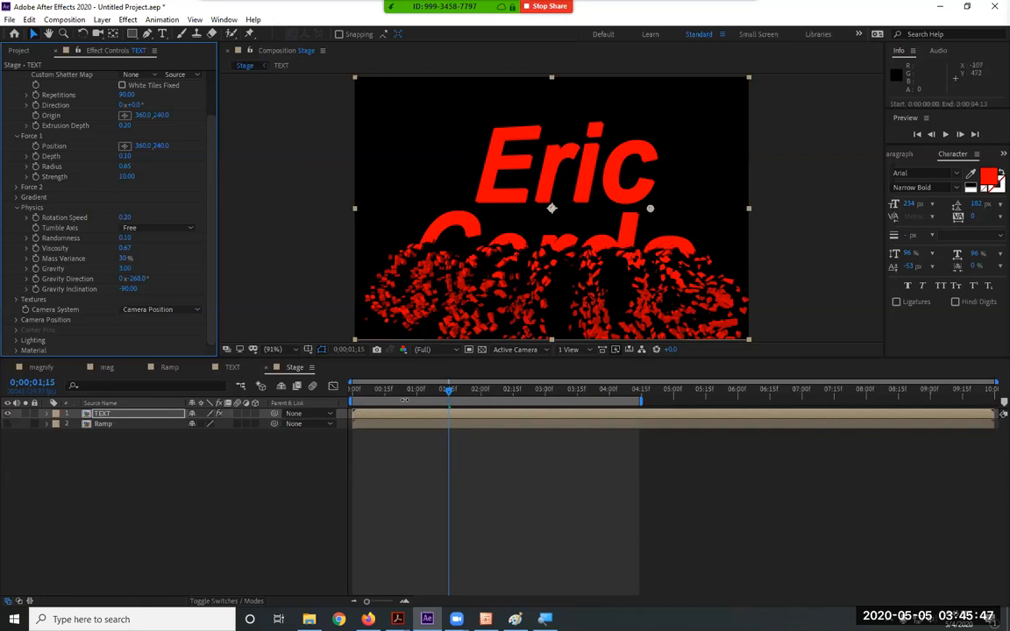
key(space)
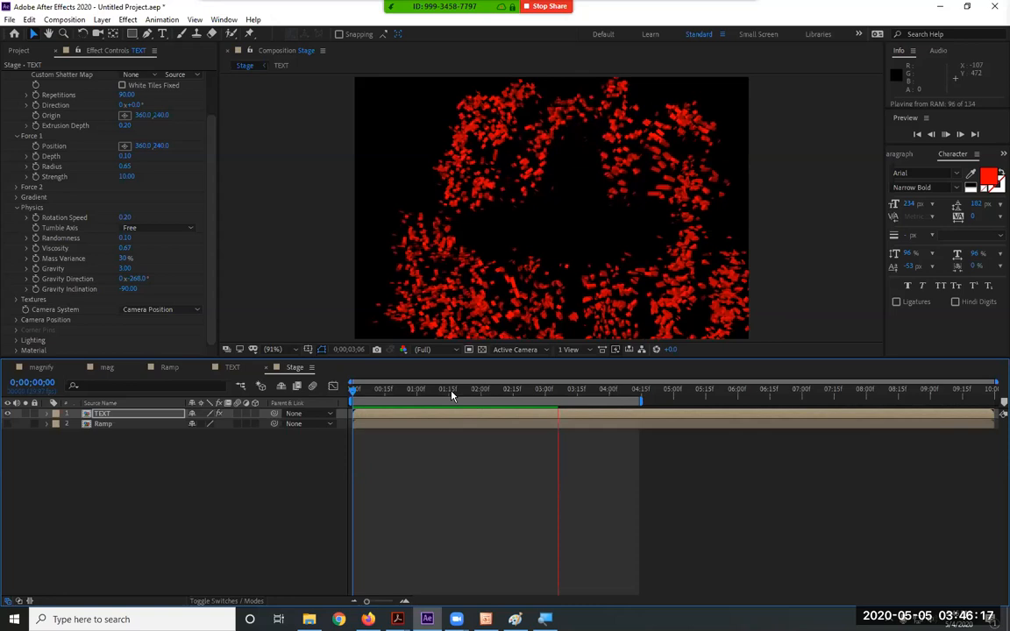
key(space)
Set Gravity Direction to 0° and Viscosity to 1.00, then scrub through the result
drag(137, 278, 175, 277)
click(132, 277)
text(0)
key(Return)
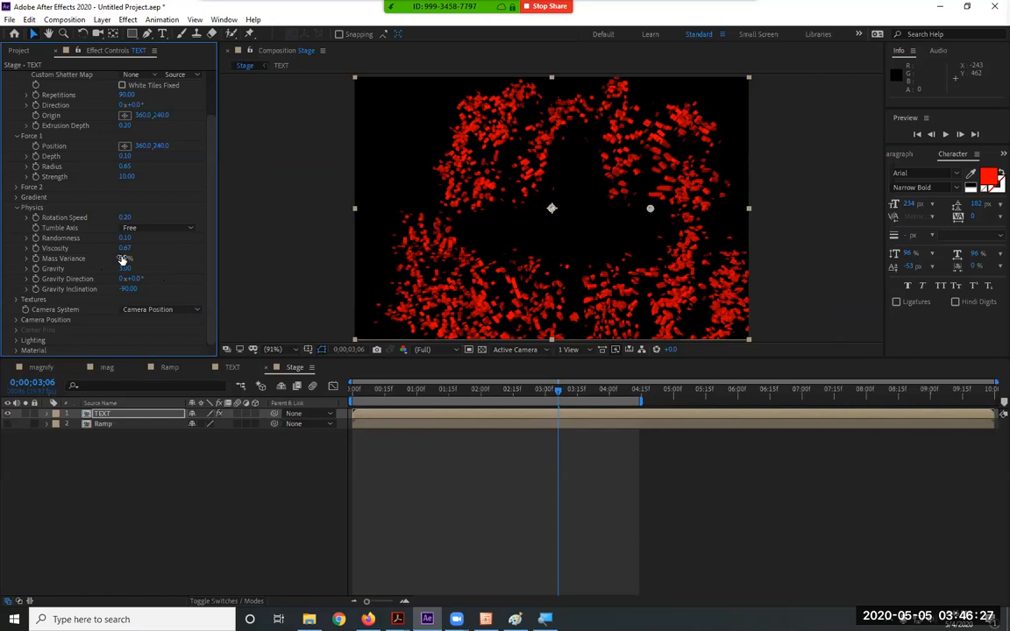
drag(119, 248, 142, 252)
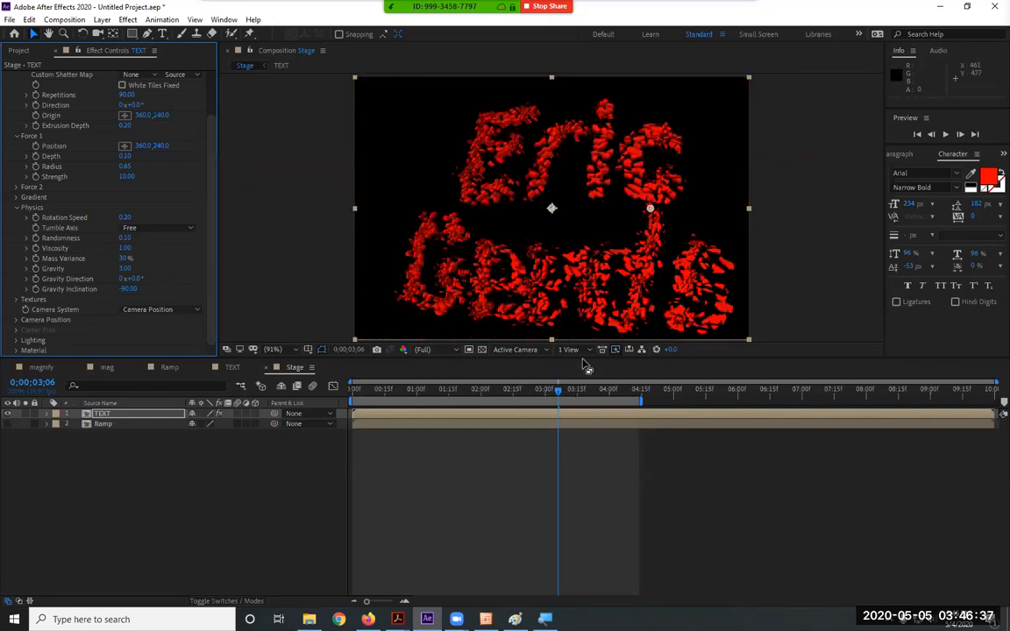
drag(559, 394, 585, 404)
drag(632, 410, 261, 426)
click(136, 416)
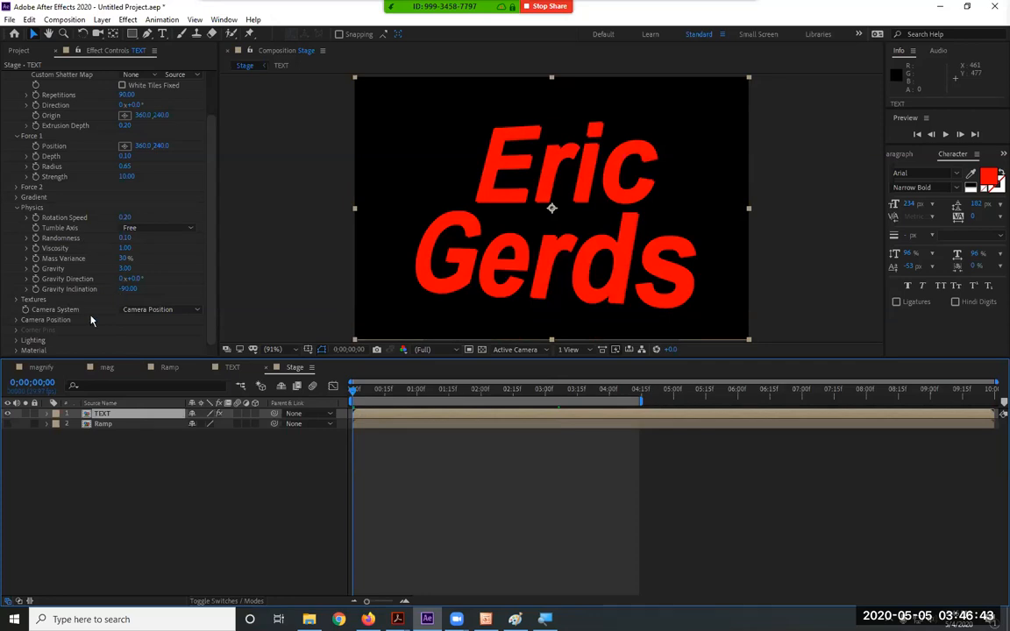
Enter 0° for both Shatter camera X and Y Rotation, then scrub ahead to watch the text dissolve
click(17, 320)
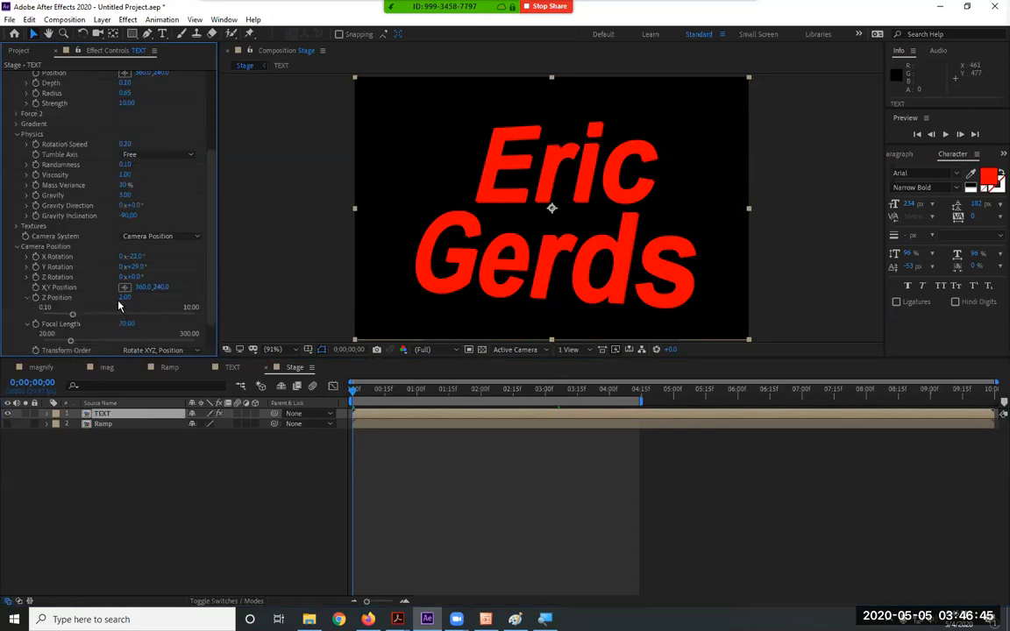
drag(137, 259, 141, 257)
click(138, 256)
text(0)
key(Tab)
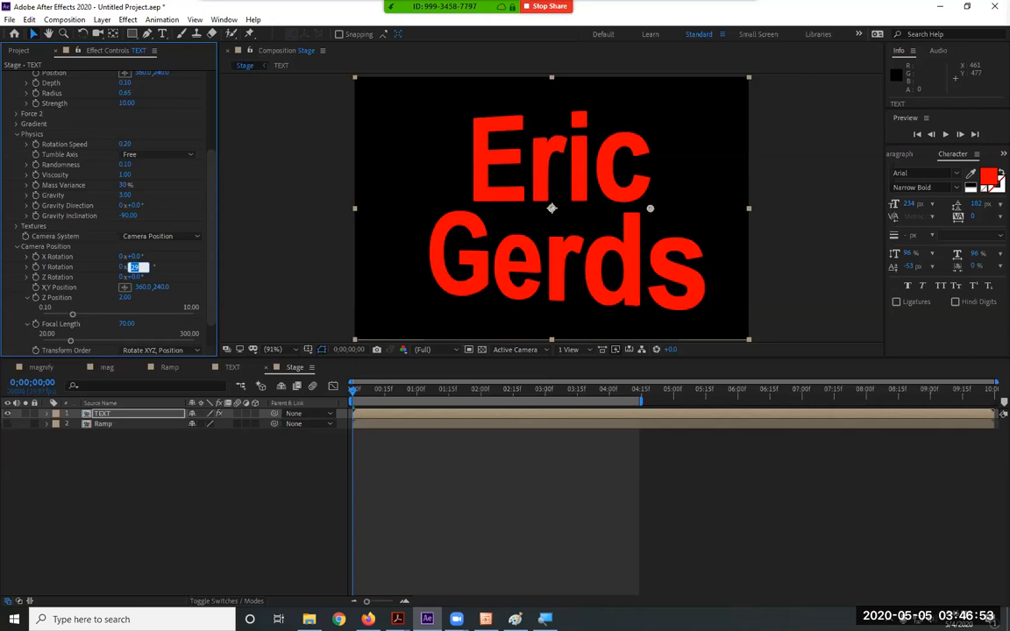
text(0x+0.0°)
key(Return)
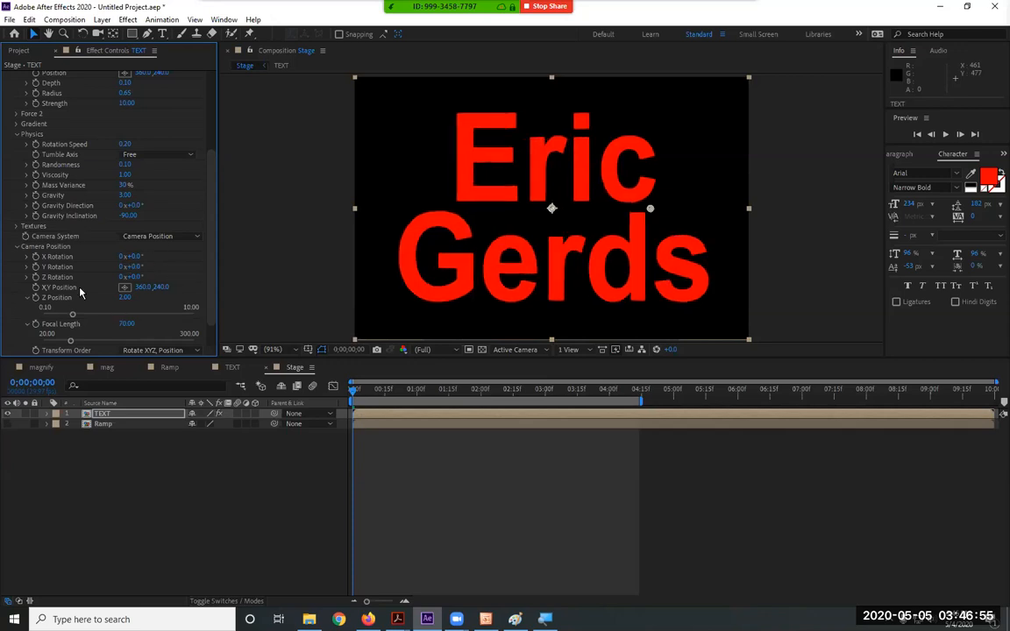
drag(358, 392, 413, 396)
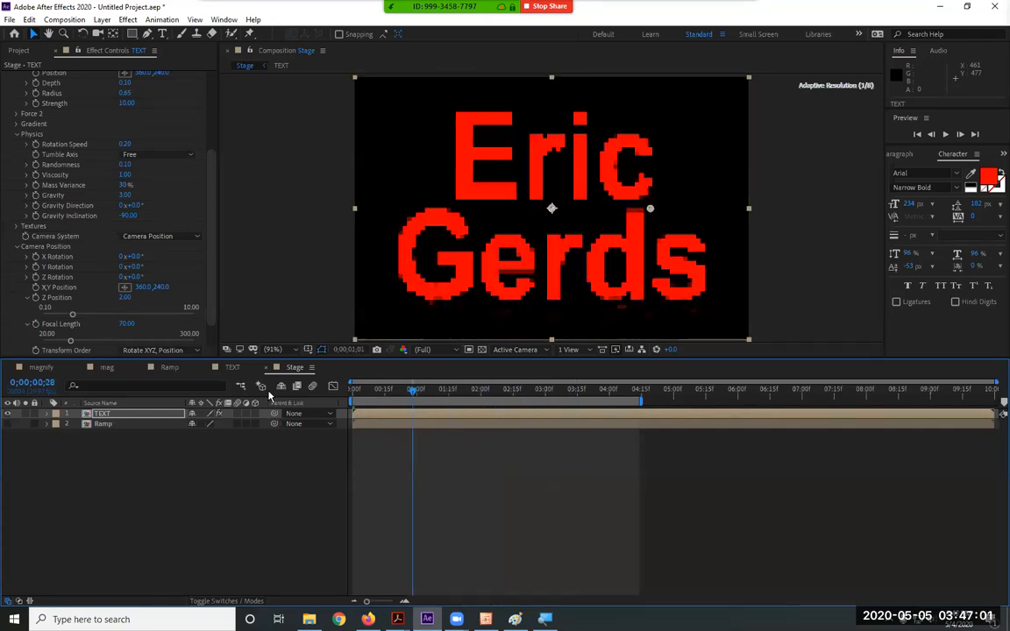
Lower the Shatter Mass Variance from 30% to 3%
drag(270, 396, 262, 390)
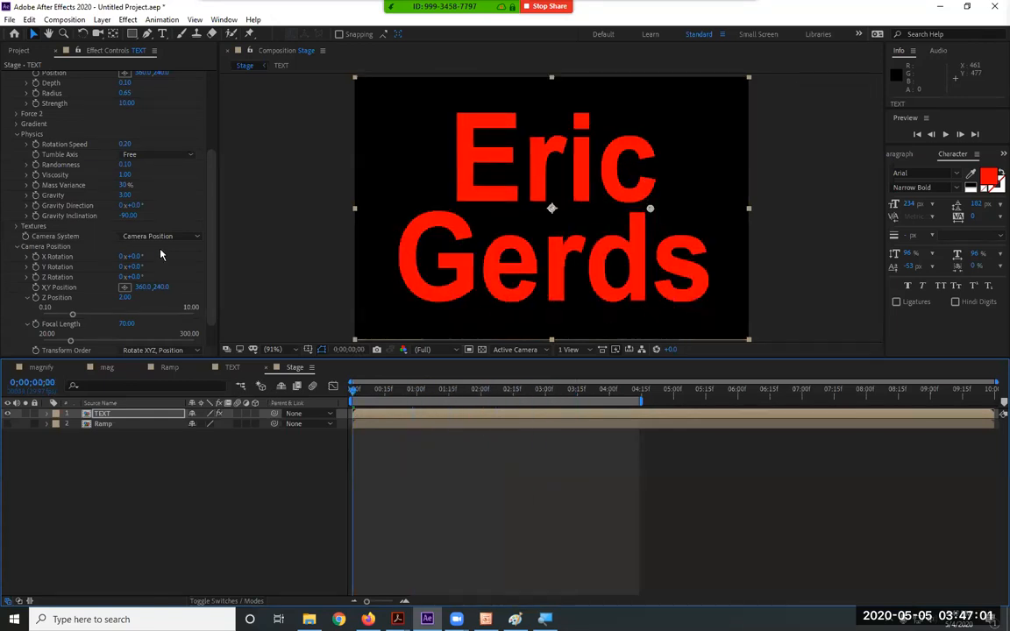
click(126, 184)
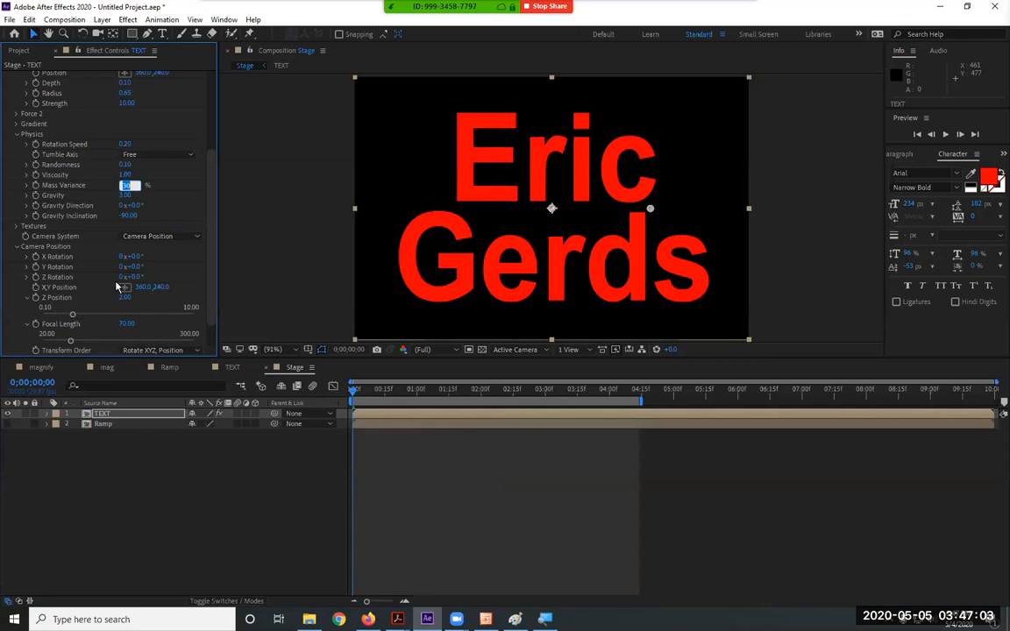
text(1)
click(425, 391)
Preview the text breaking into particles around the three-second mark
drag(425, 394, 563, 391)
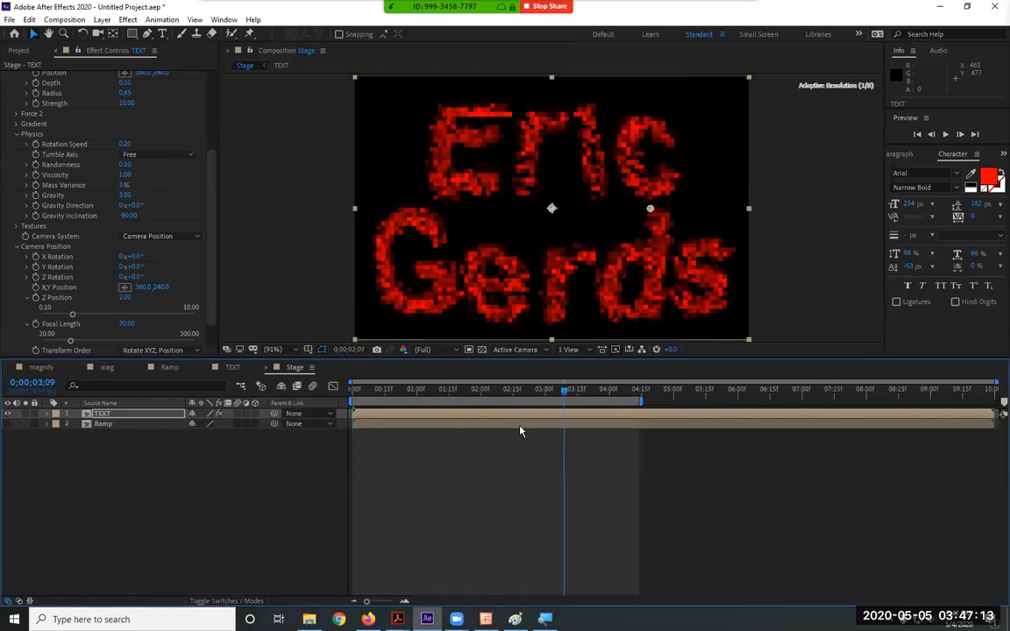
key(space)
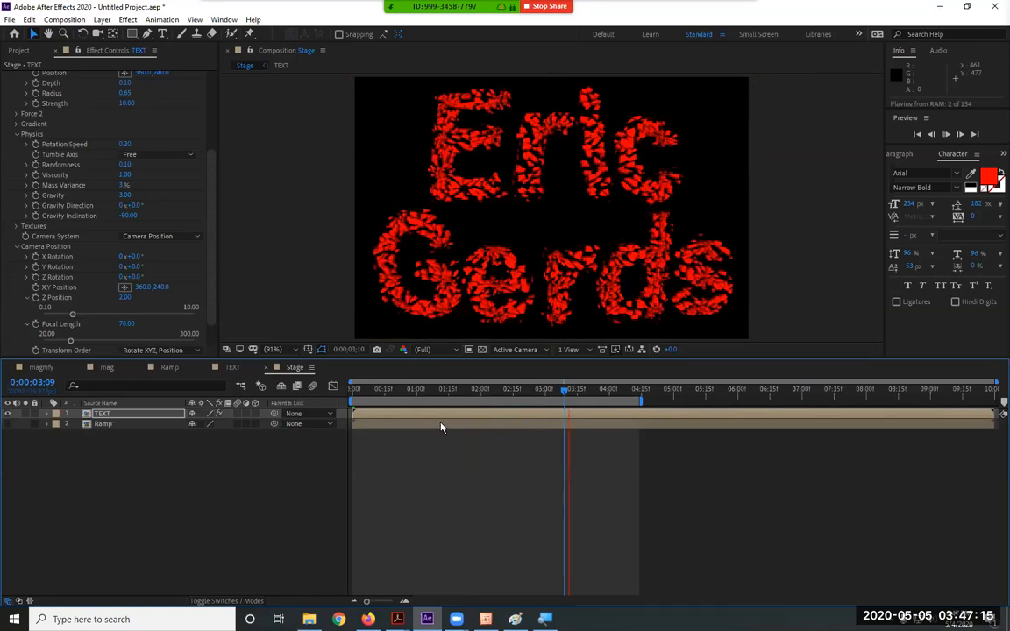
drag(462, 389, 328, 391)
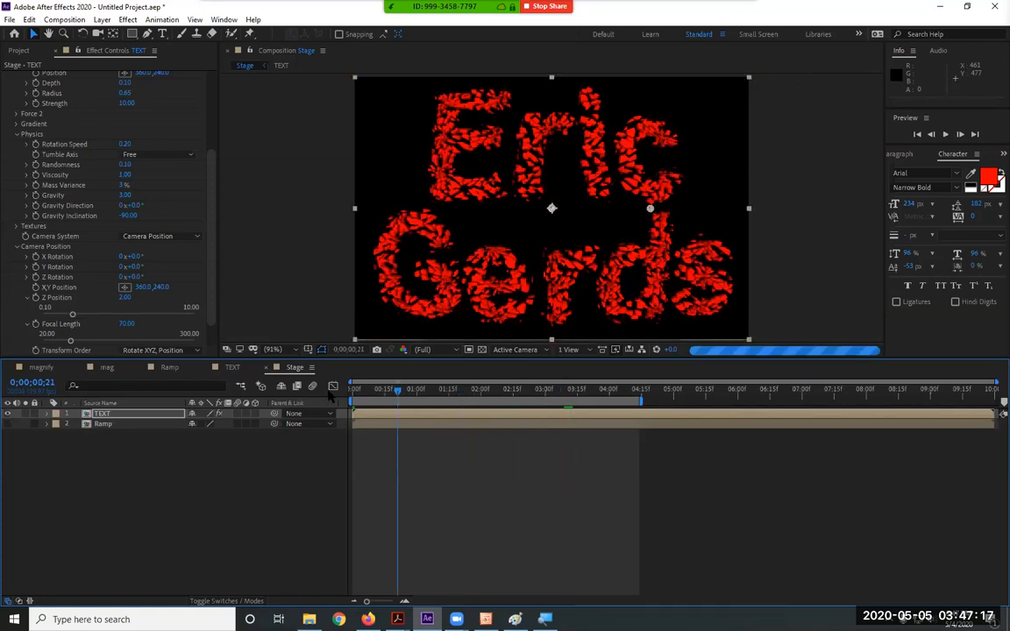
click(124, 196)
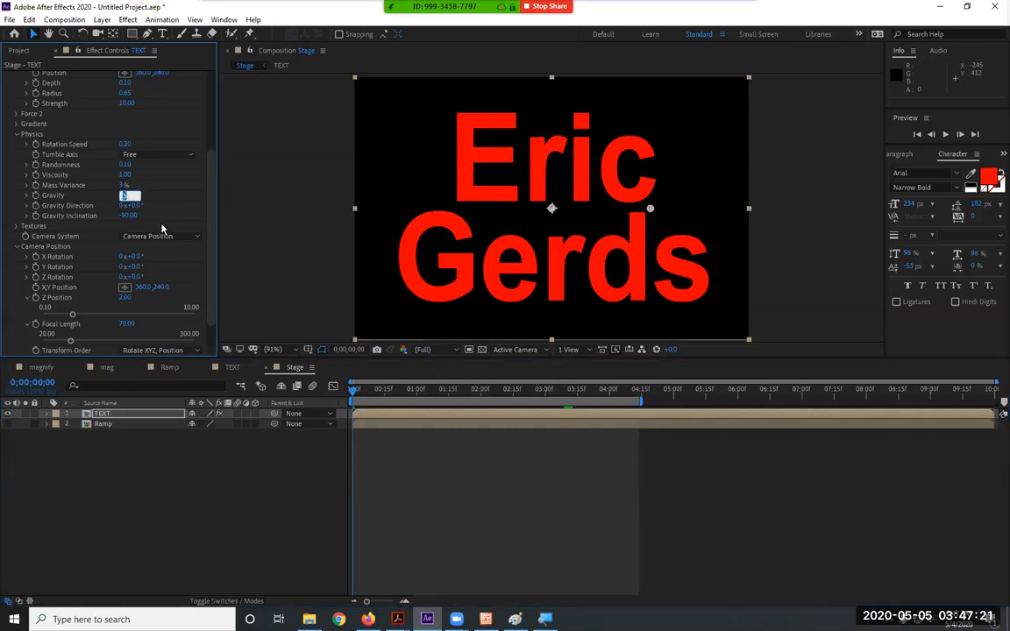
Set Shatter Gravity to 25 and preview the stronger fall
text(10)
text(2)
text(5)
key(Return)
key(space)
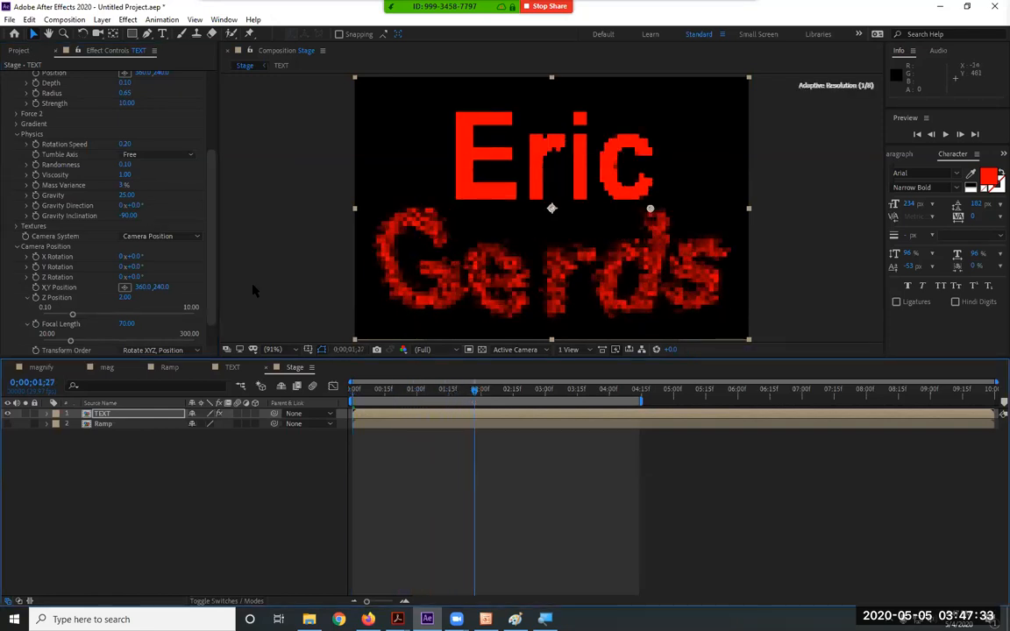
Set Viscosity to 0, preview the pieces falling away, and return to the start
click(126, 175)
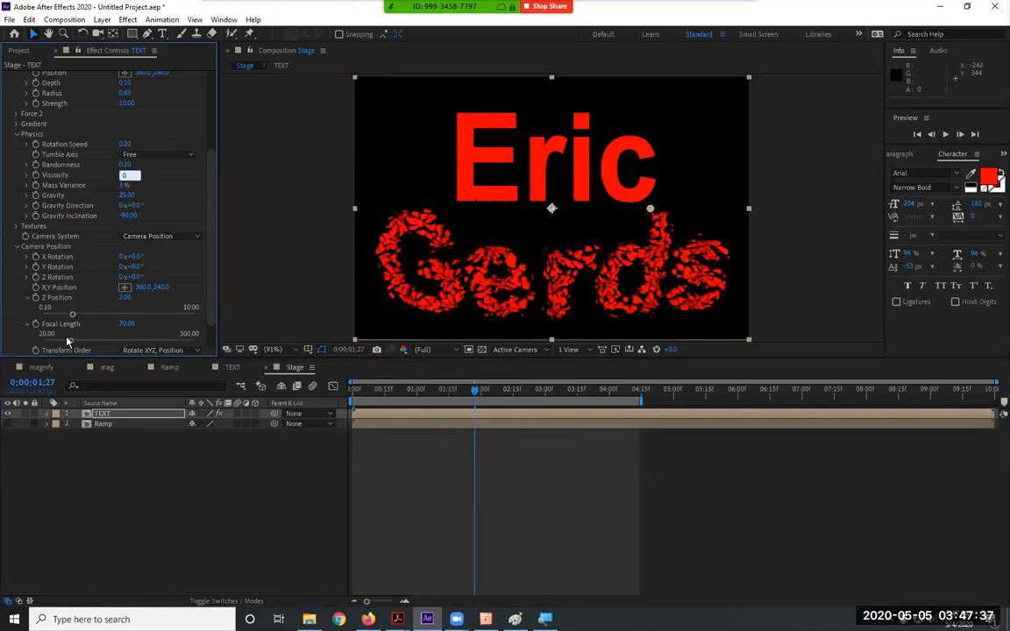
key(Return)
drag(475, 391, 369, 391)
key(space)
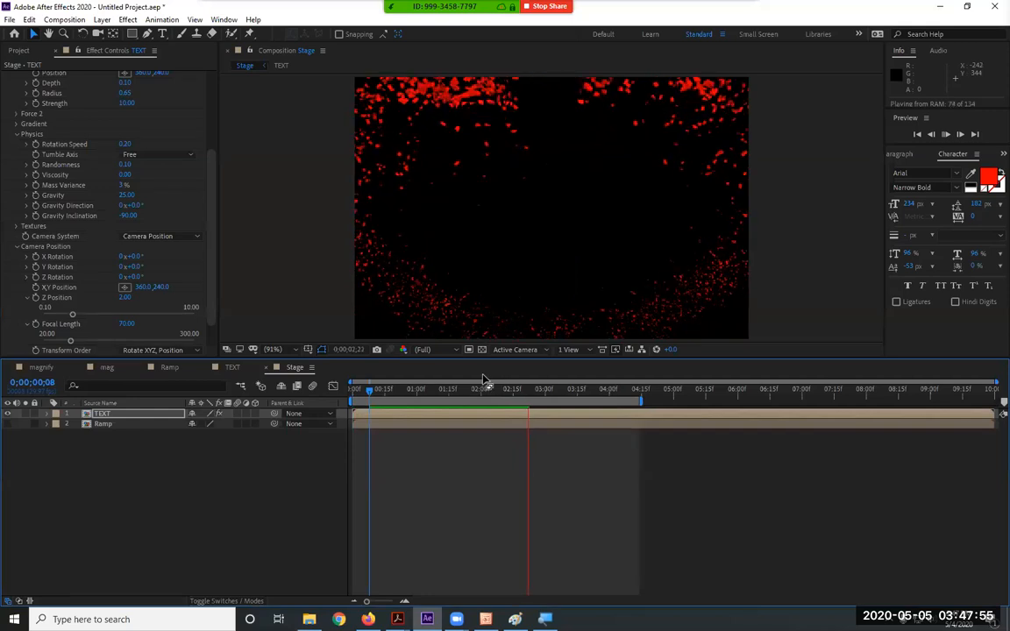
key(space)
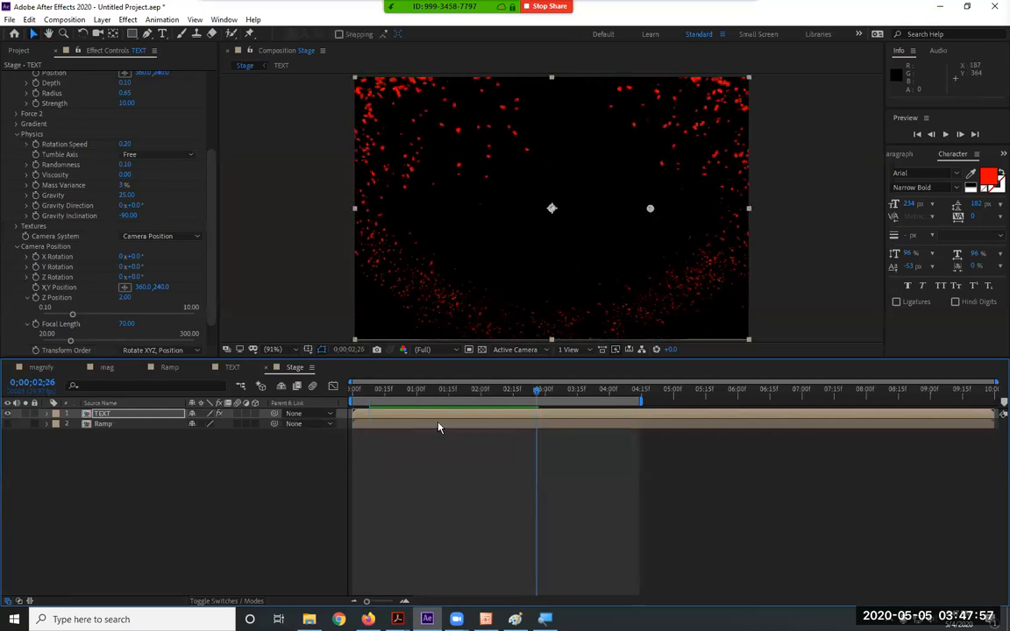
key(Home)
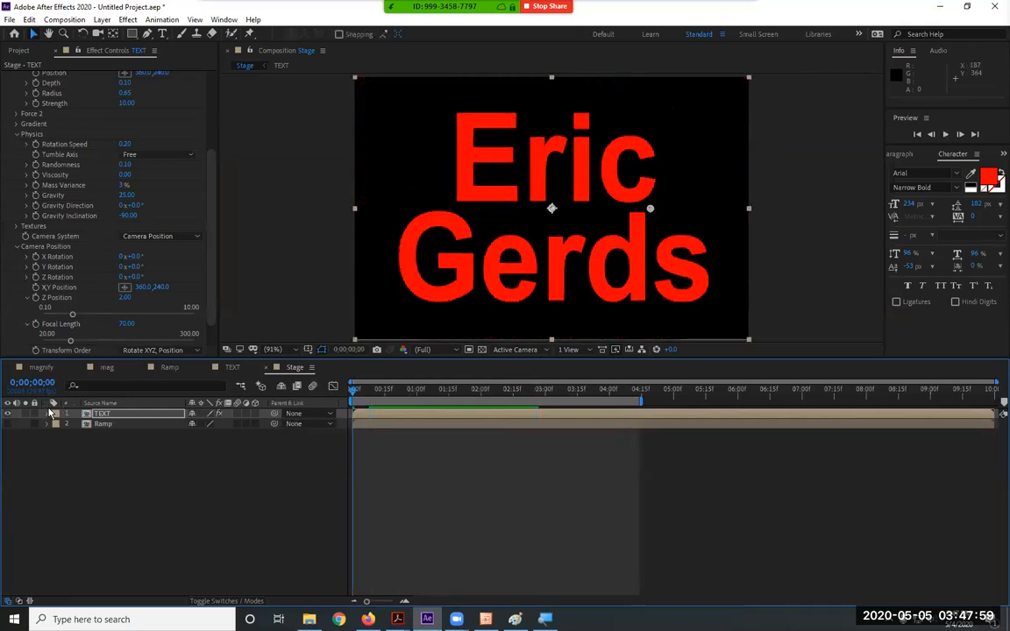
Duplicate the TEXT layer and move to about two seconds in
click(101, 414)
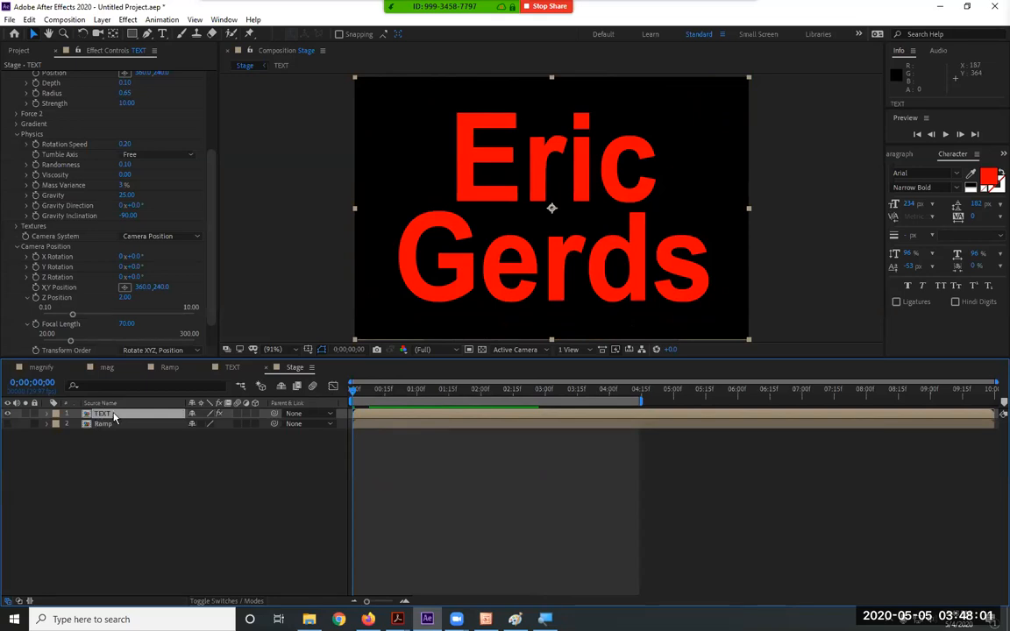
key(ctrl+d)
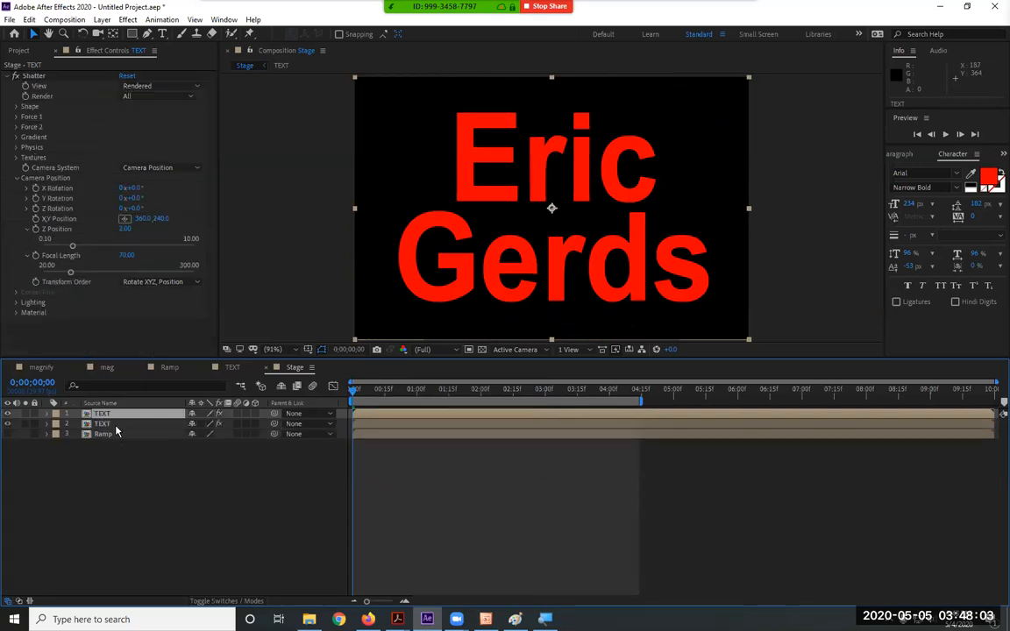
drag(418, 391, 484, 397)
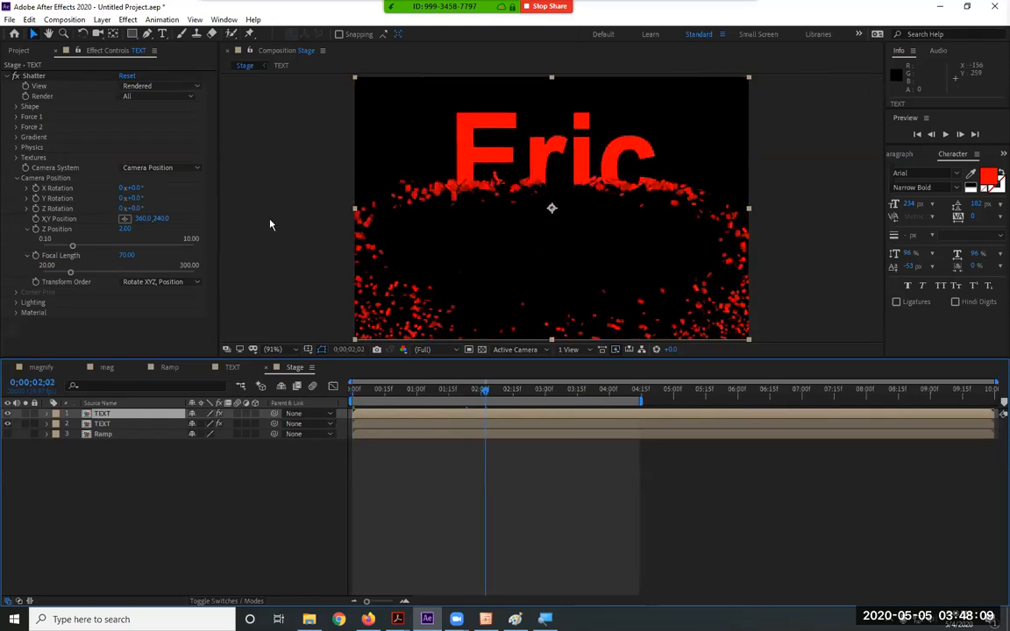
Collapse Camera Position and expand the Shatter Physics and Shape groups
click(15, 177)
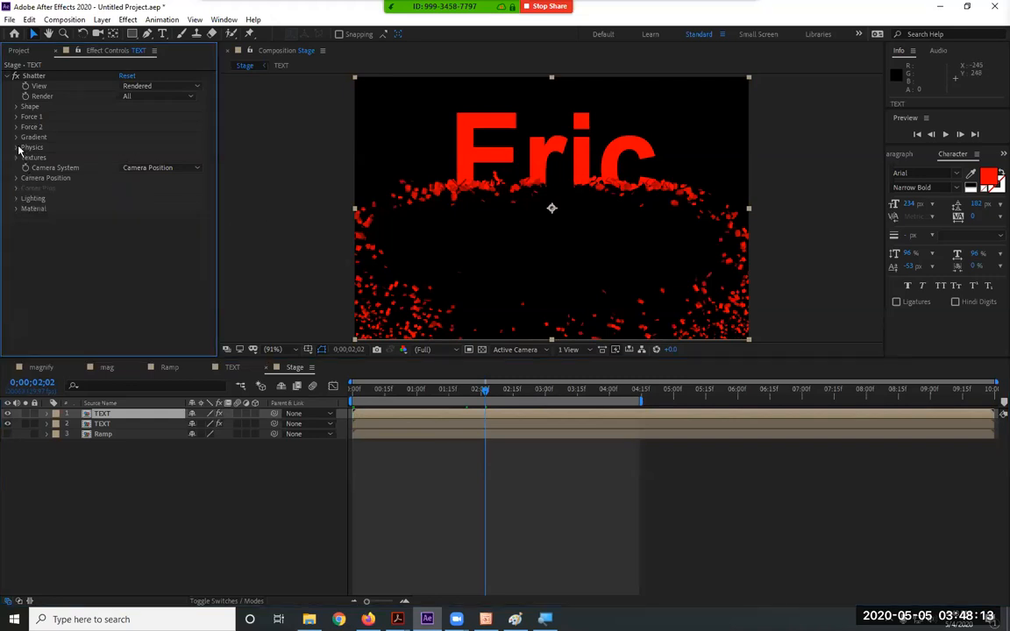
click(17, 148)
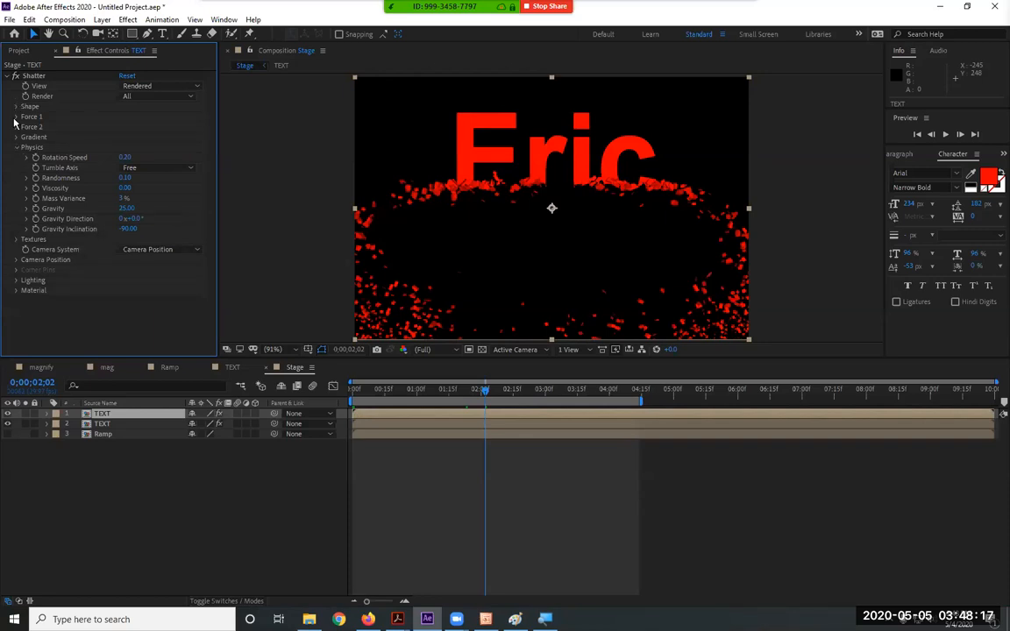
click(16, 107)
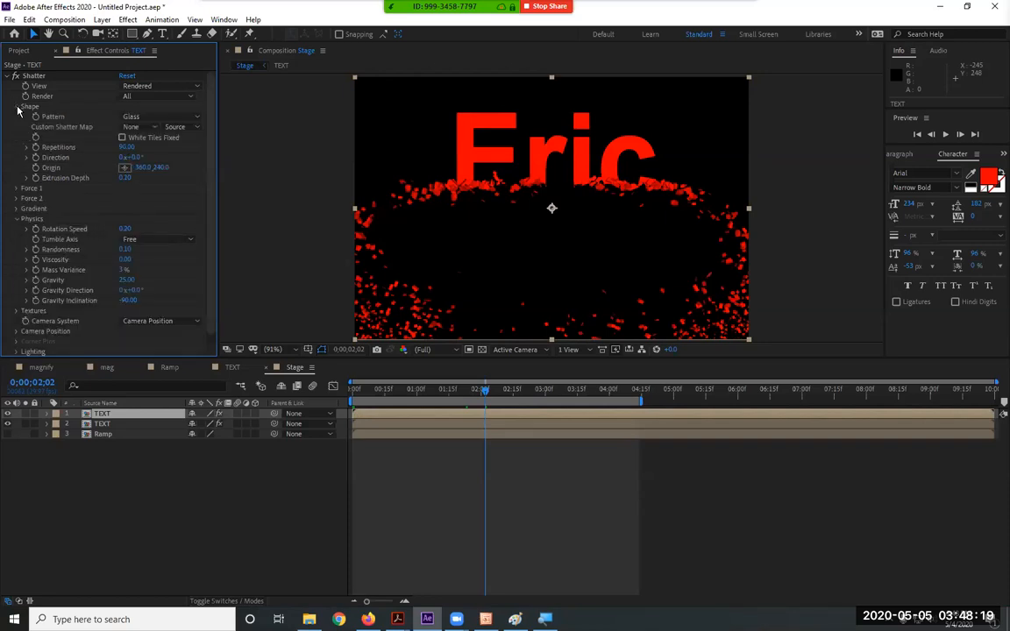
Raise Shatter Shape Repetitions to 200 for more pieces
drag(126, 146, 110, 133)
click(124, 146)
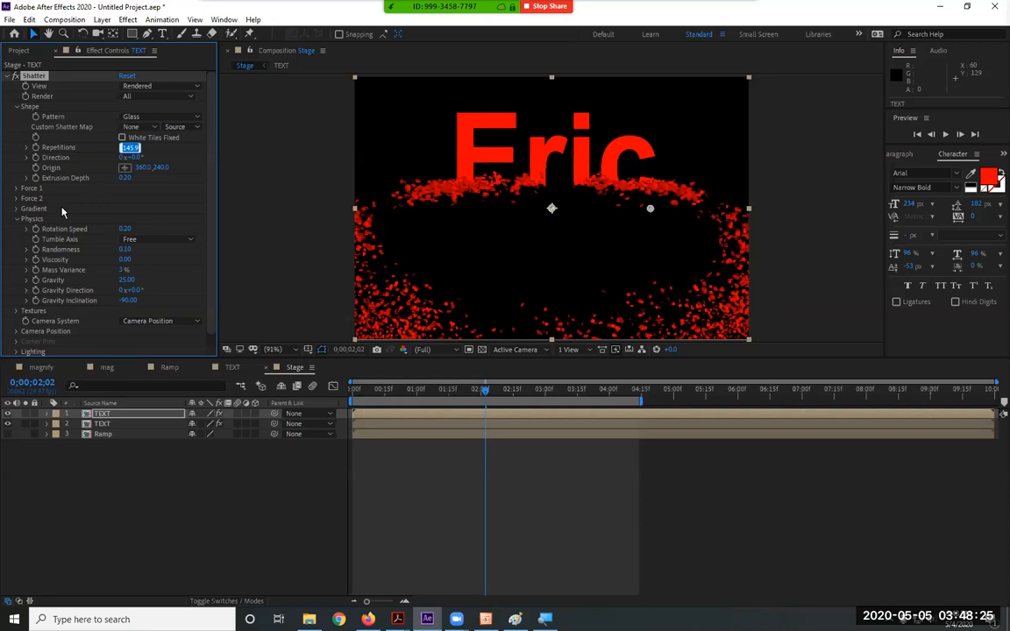
text(500)
key(Return)
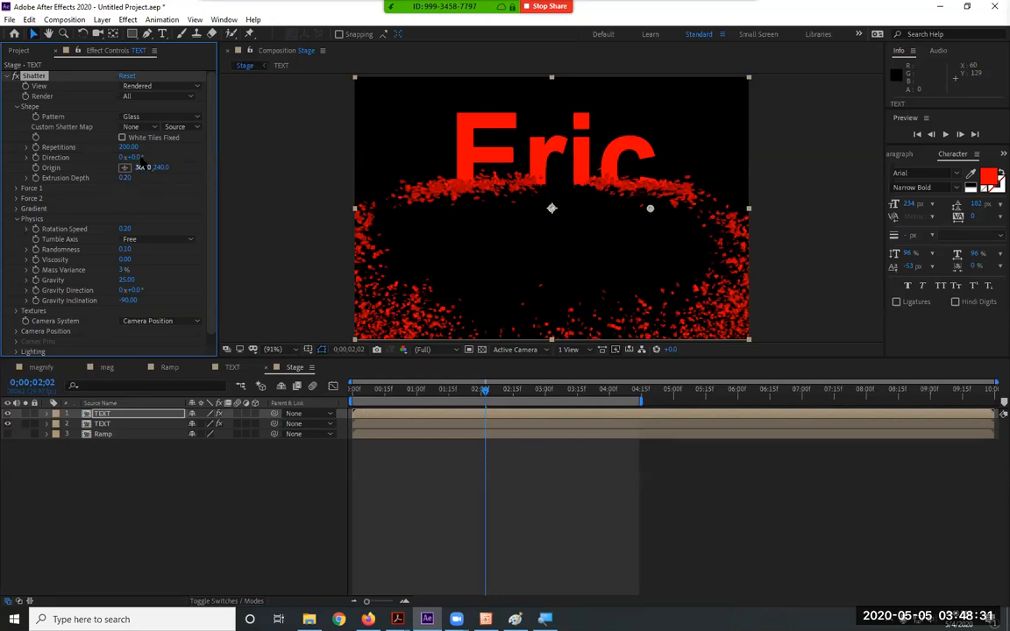
Rotate Direction to 0x+333° and set Extrusion Depth to 0.10
drag(138, 157, 213, 161)
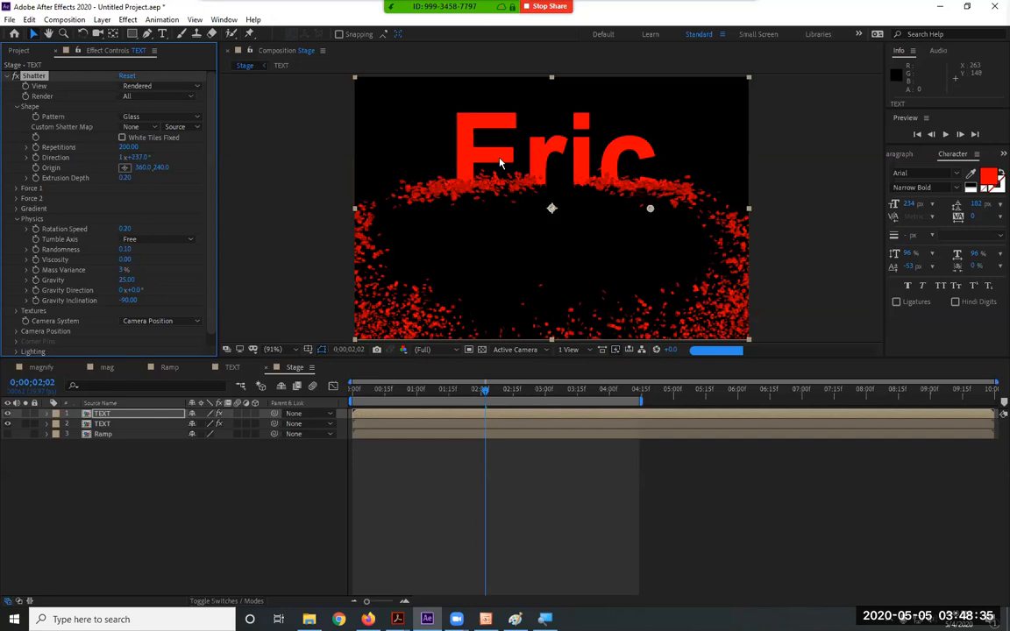
drag(127, 157, 121, 198)
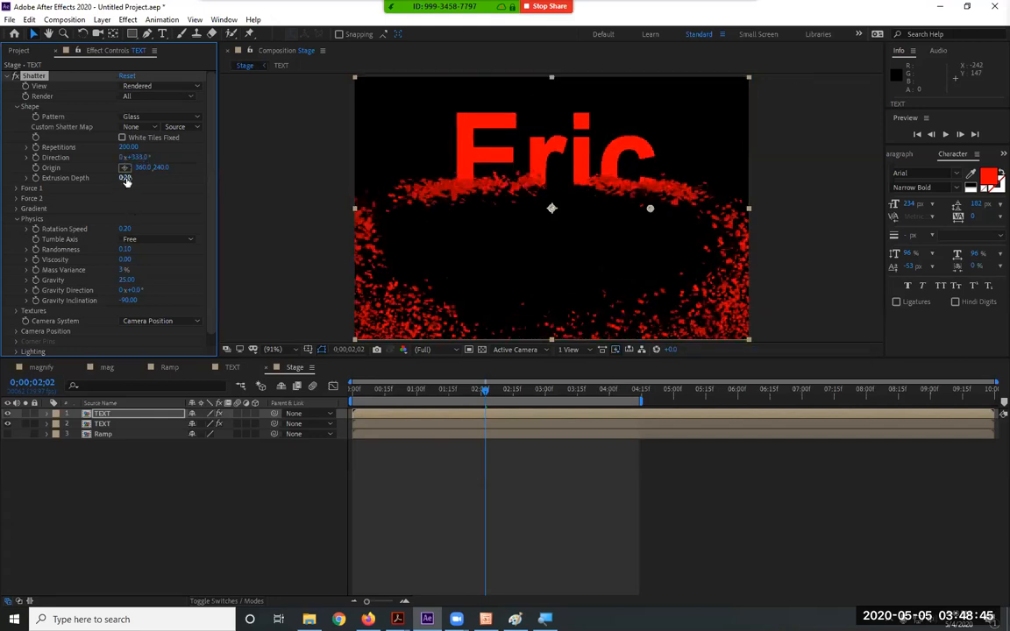
click(125, 177)
text(0.1)
key(Return)
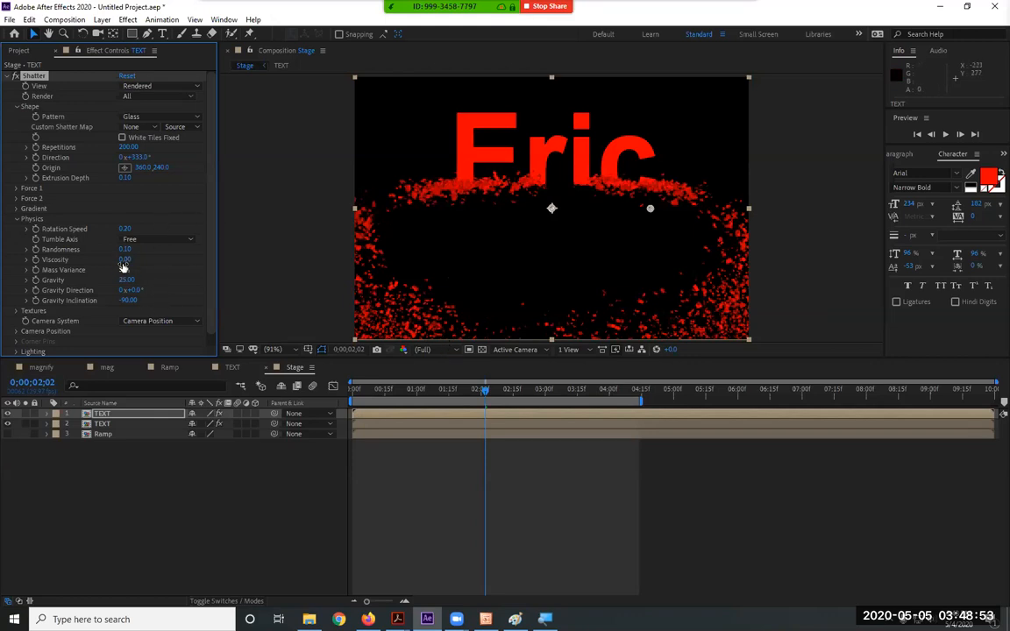
Raise Shatter Viscosity to 0.61 and set Gravity to 0.00
drag(126, 263, 167, 265)
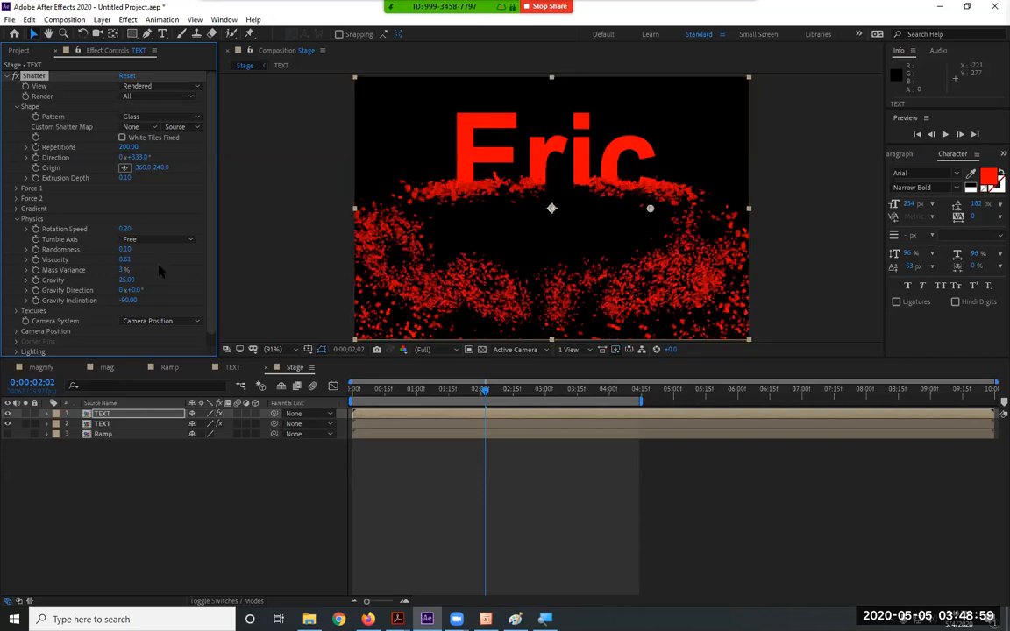
drag(127, 280, 82, 307)
click(127, 280)
text(0)
key(Return)
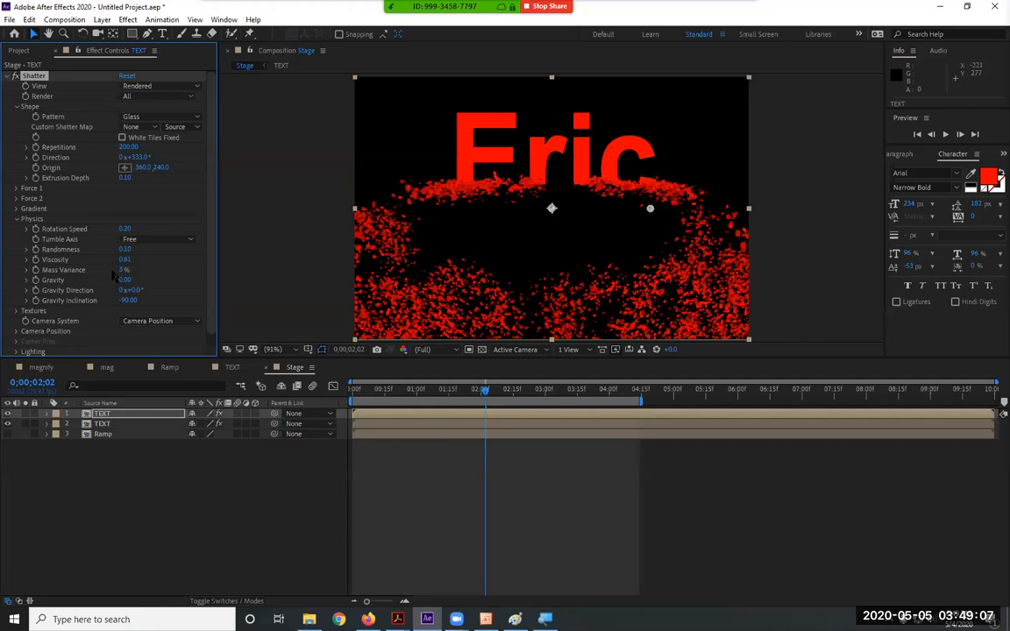
Drop Mass Variance to 0% and preview the shatter from the start
drag(122, 272, 85, 271)
drag(417, 390, 293, 393)
key(space)
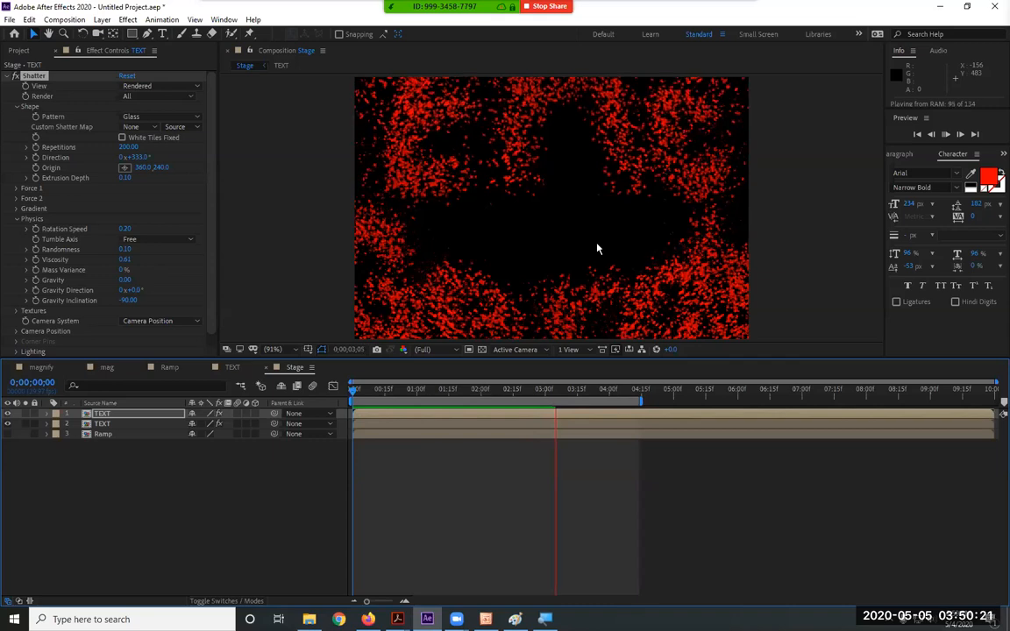
Stop and replay the shatter preview once more
key(space)
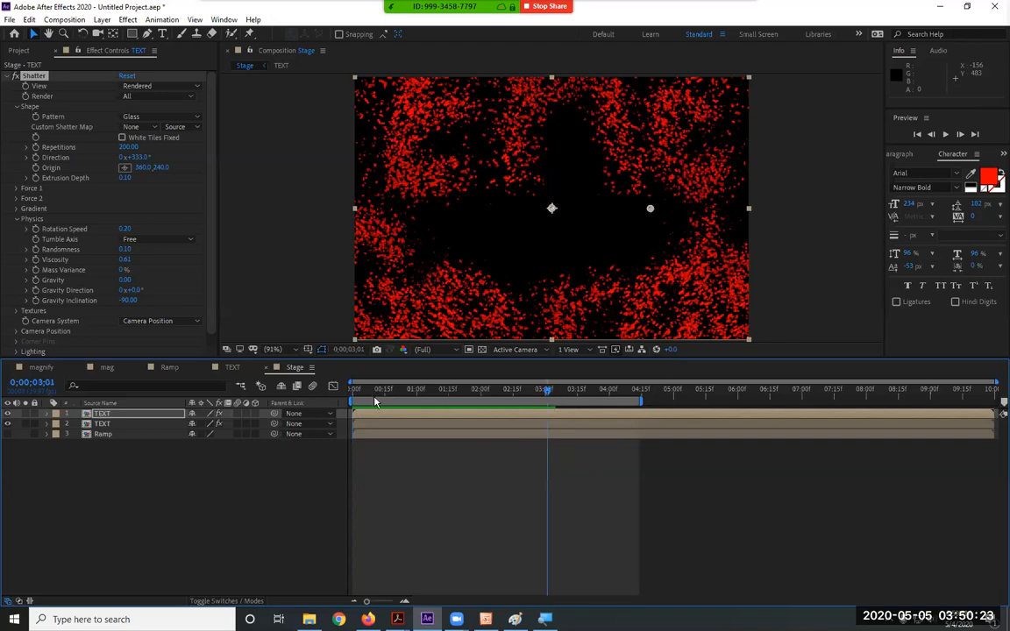
key(space)
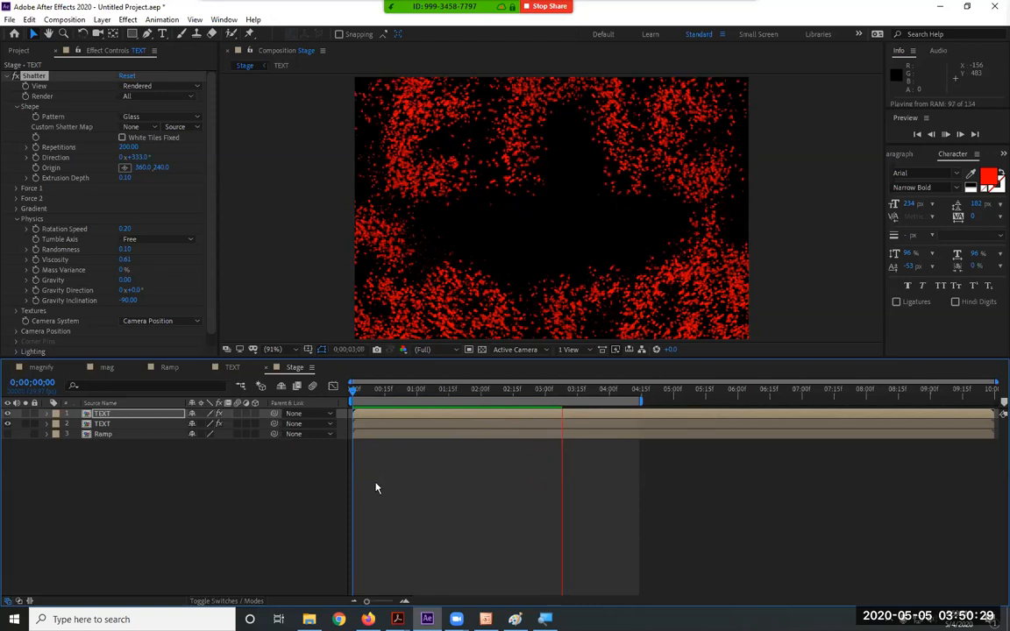
key(space)
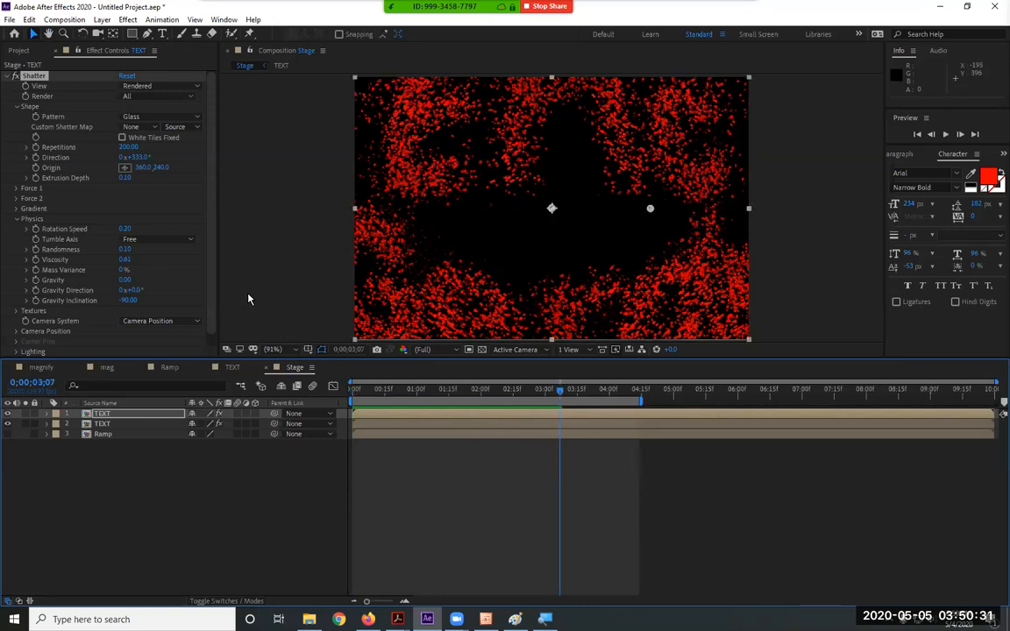
Set Shatter Viscosity to 0 and scrub through the drifting particles
click(135, 414)
click(124, 261)
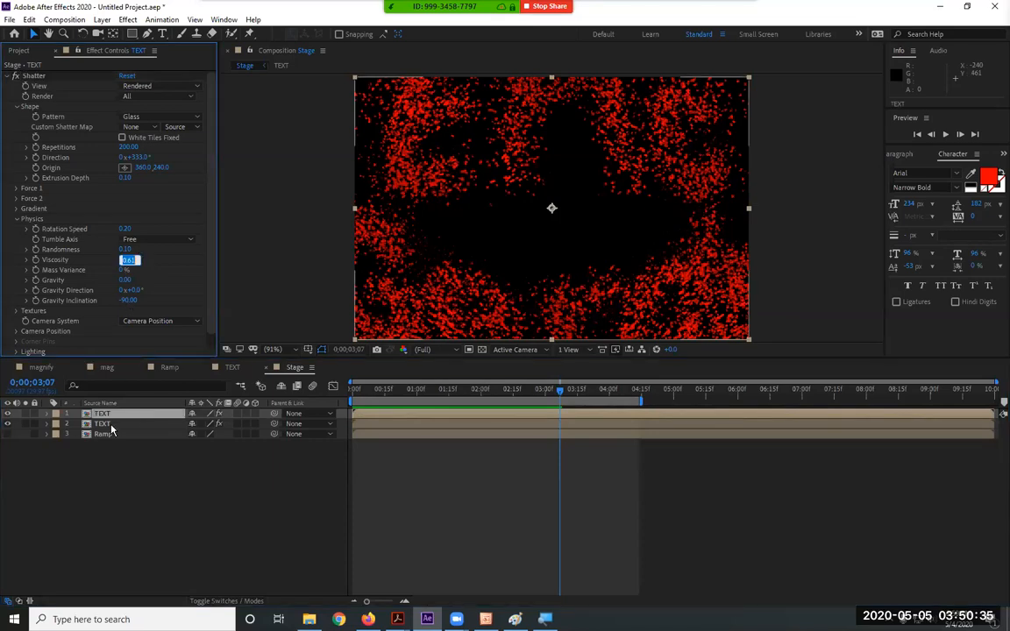
text(0)
key(Return)
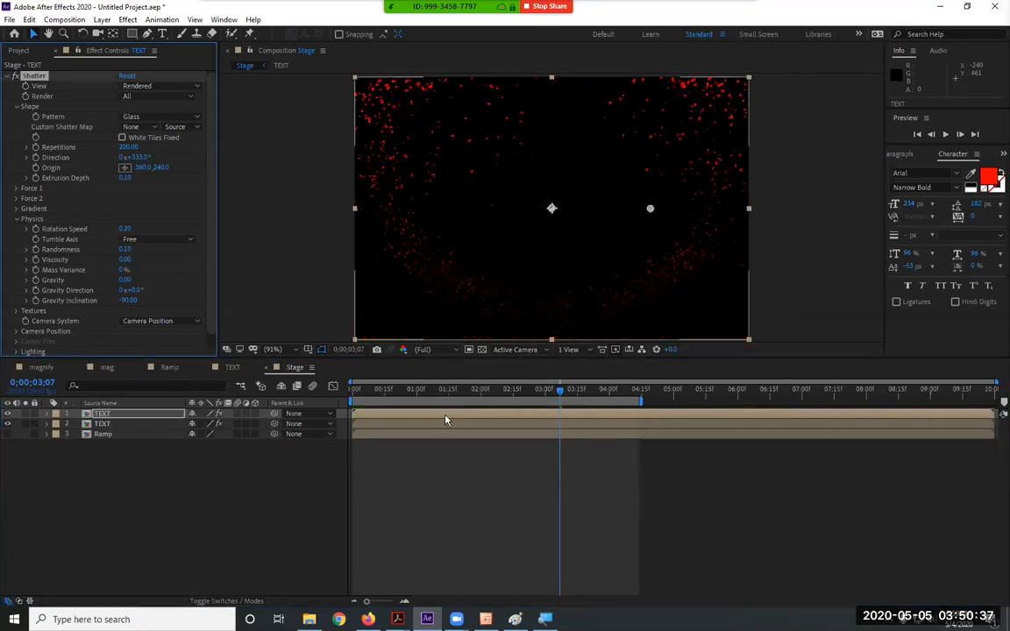
drag(560, 392, 540, 414)
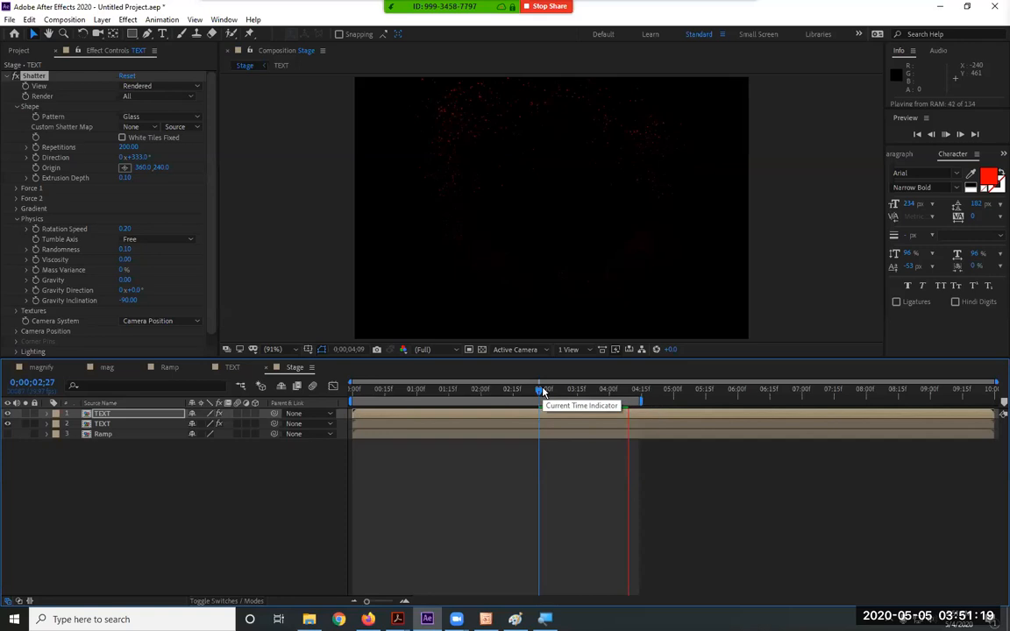
Play the Stage preview from frame 0 to watch the text dissolve
key(Home)
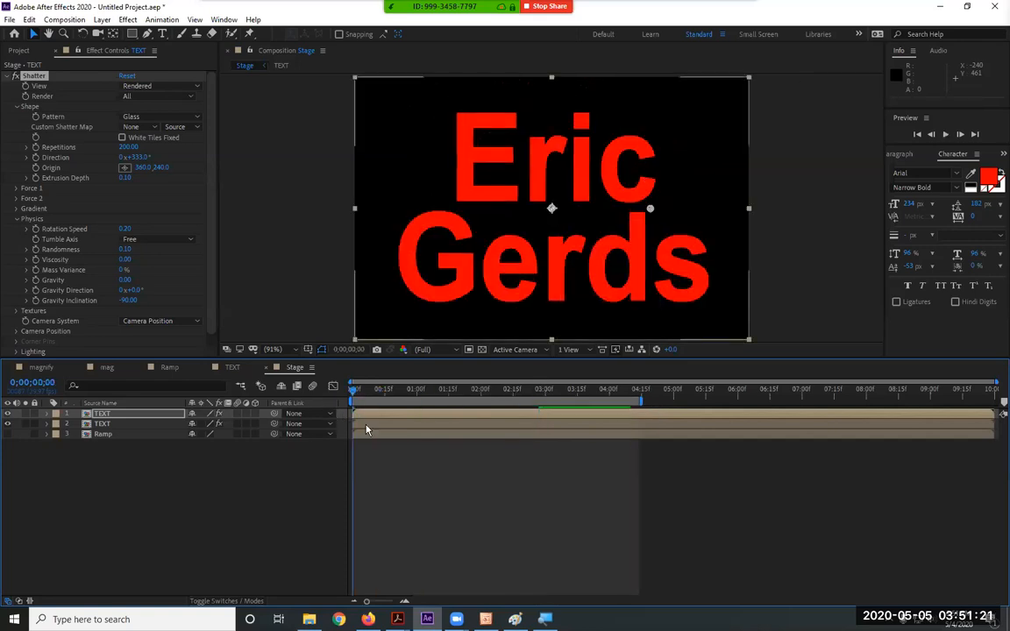
key(space)
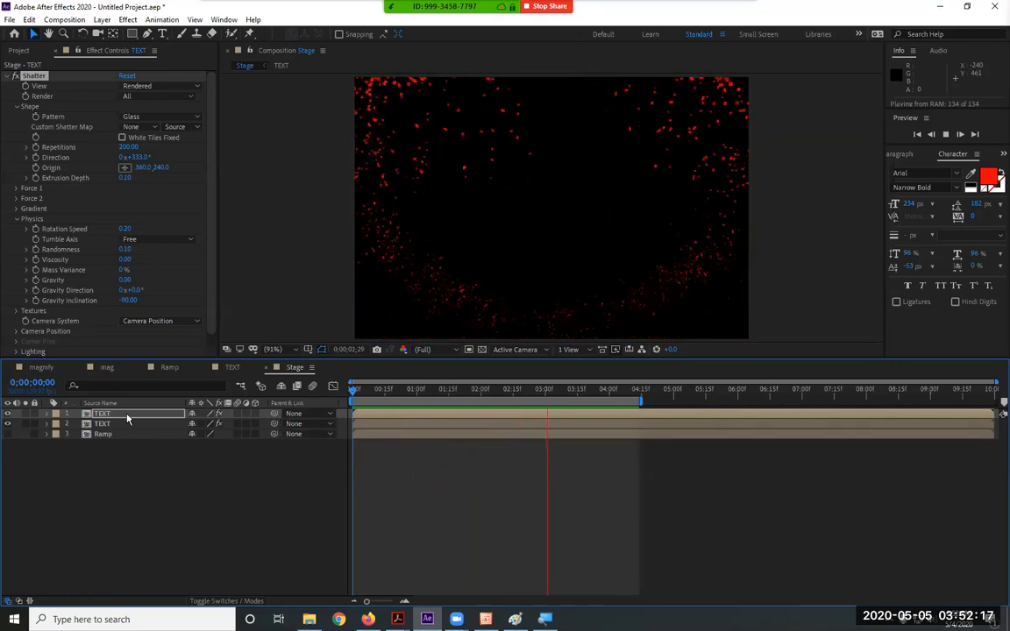
Collapse Shape, expand the Ramp-driven Gradient settings, hide the Ramp layer, and stop playback
click(14, 106)
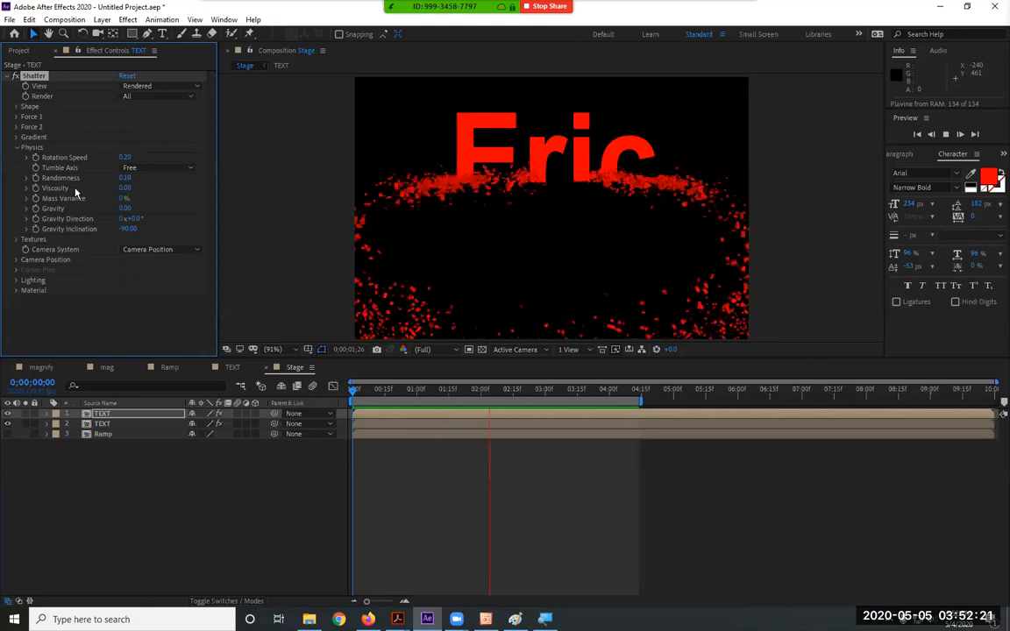
click(16, 136)
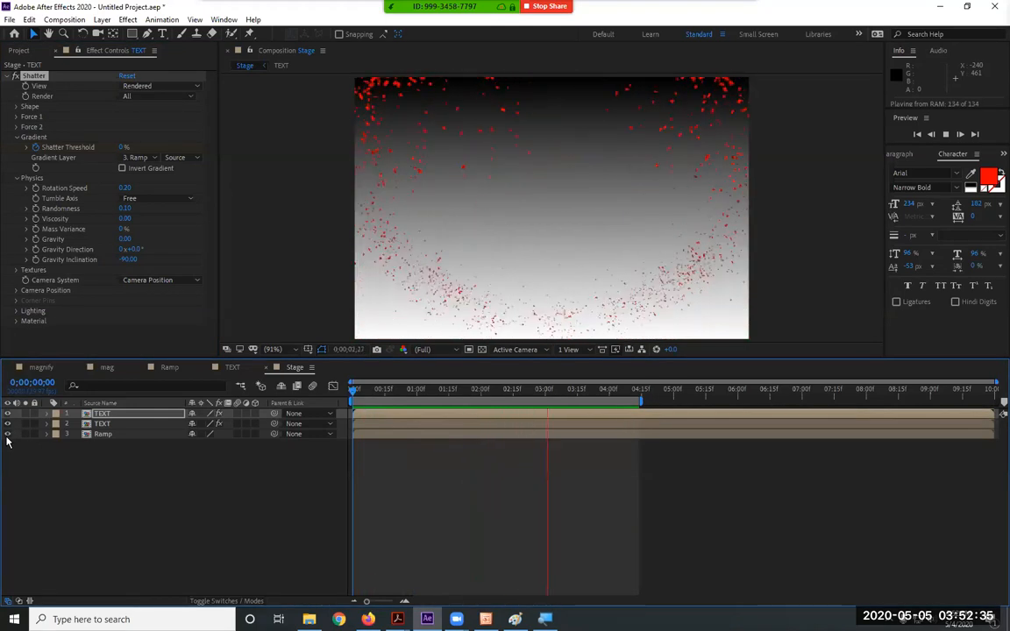
click(7, 433)
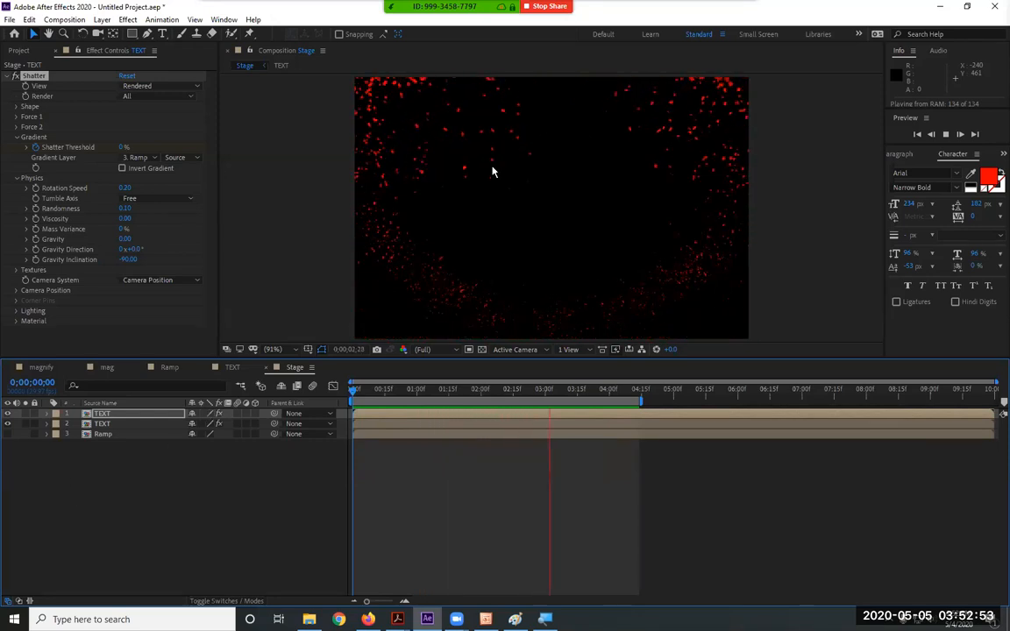
key(space)
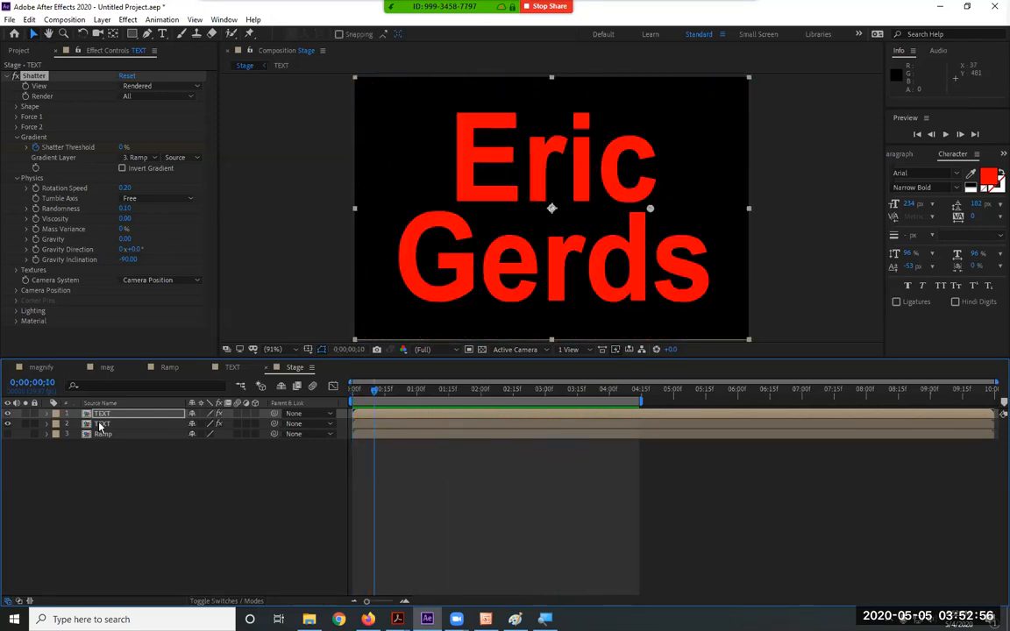
click(231, 368)
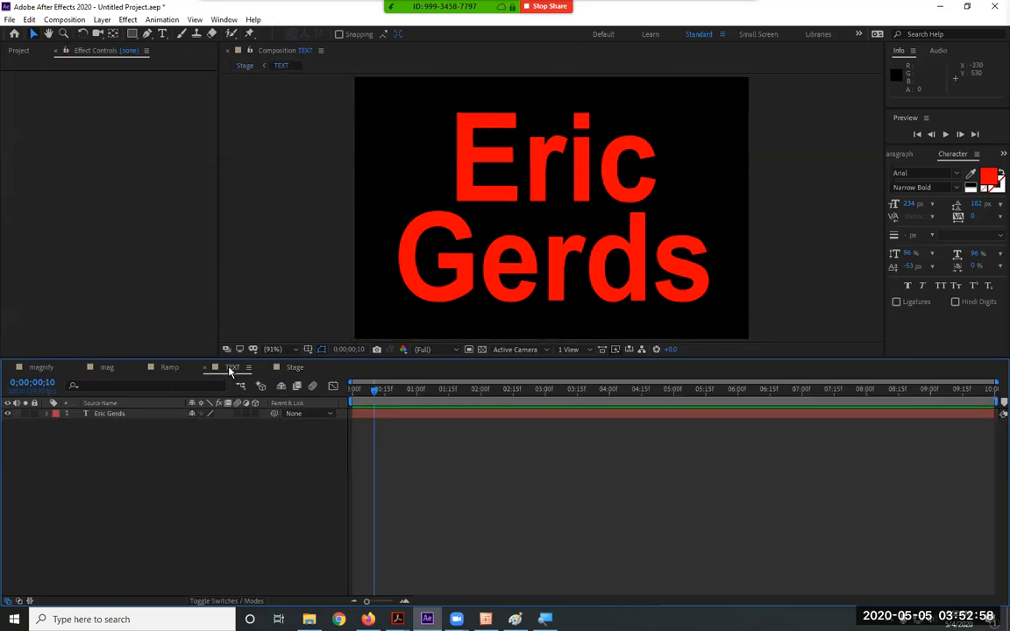
Retype the text layer as 'I' over 'Love You' on separate lines, then select all
double_click(101, 413)
text(I)
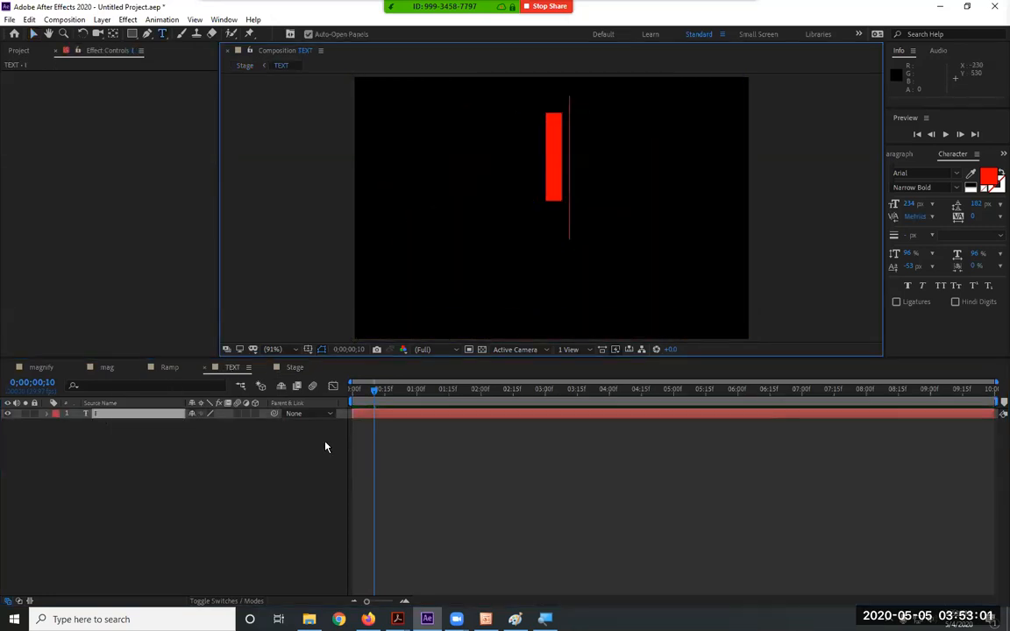
key(Return)
text(LOve)
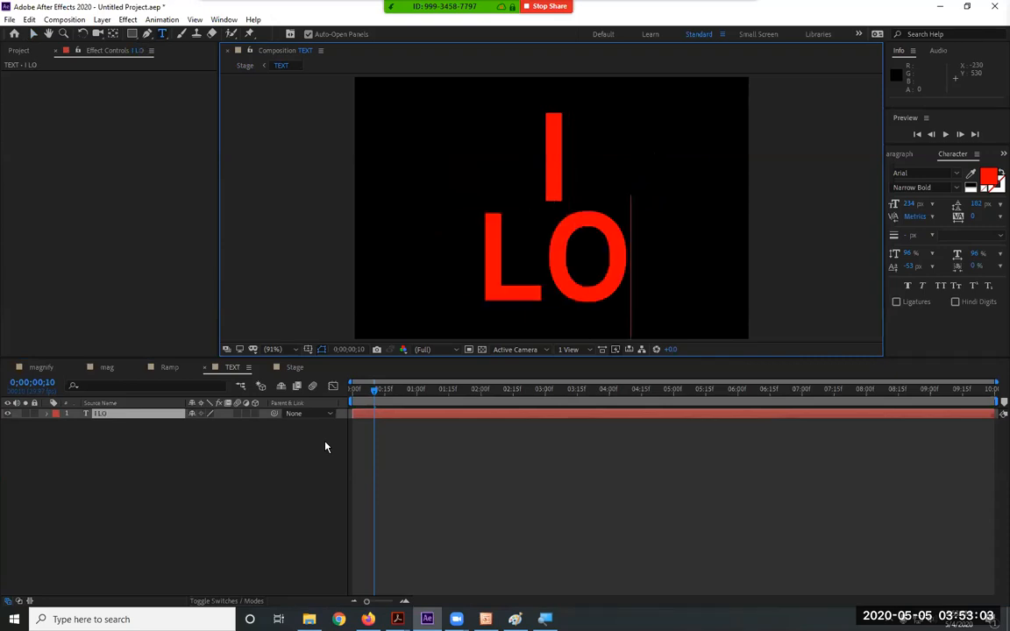
key(BackSpace)
key(BackSpace)
key(BackSpace)
key(BackSpace)
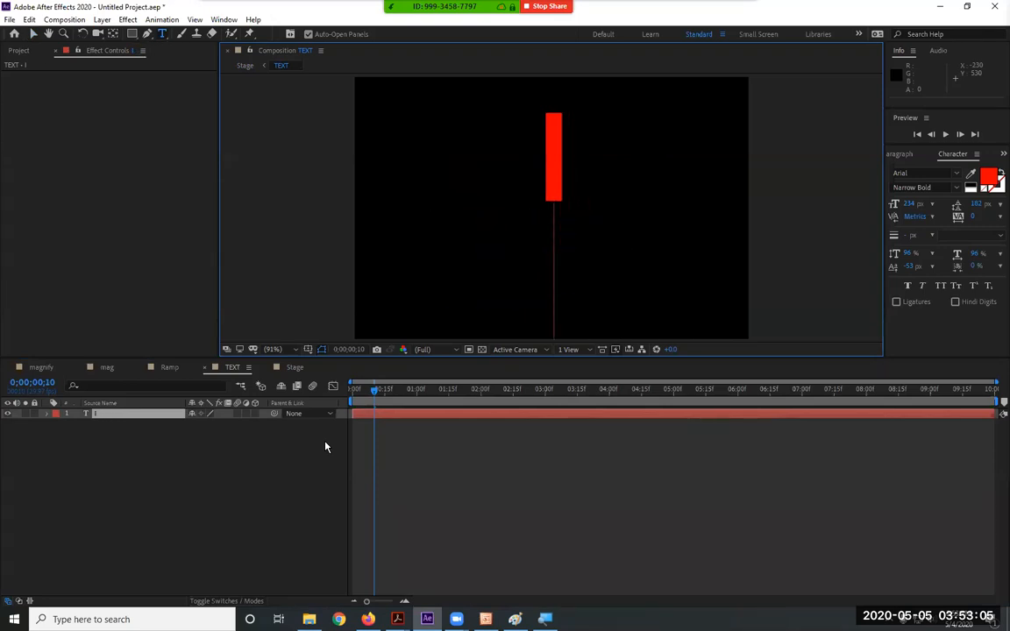
text(o)
key(BackSpace)
text(Lo)
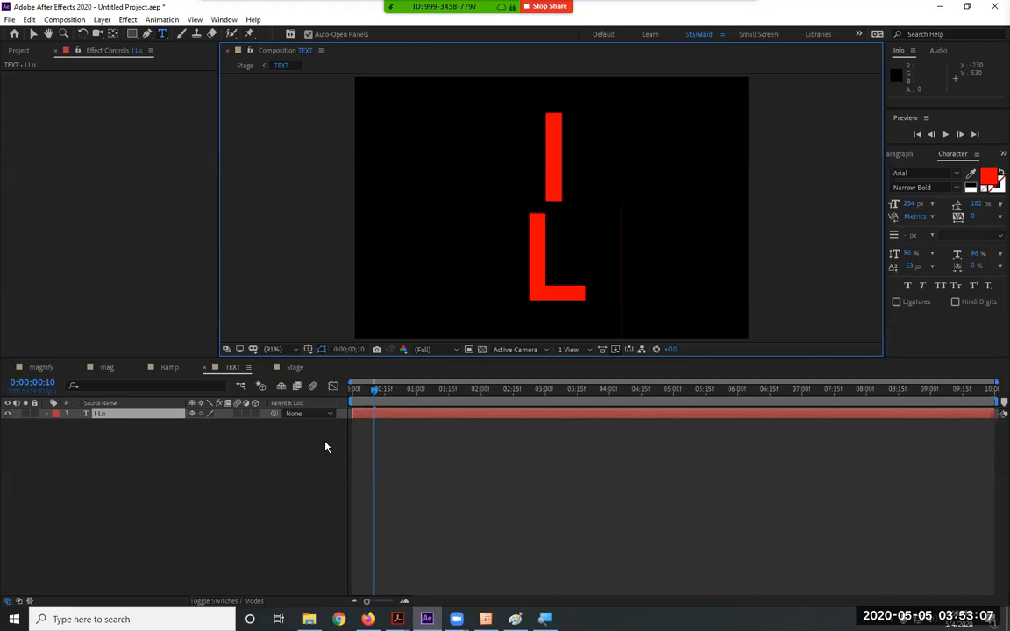
text(ve You)
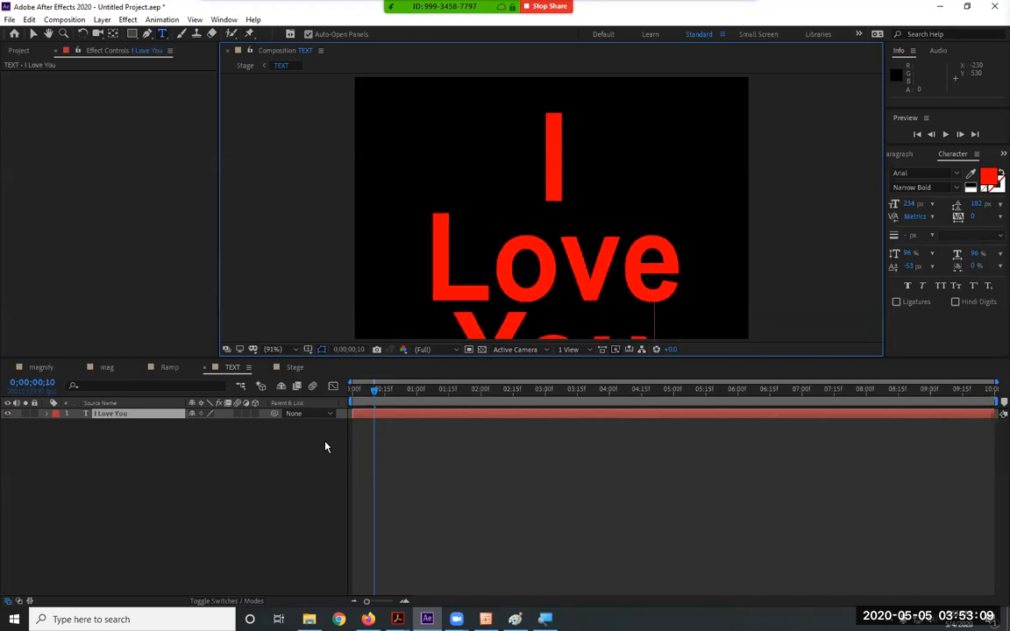
key(ctrl+a)
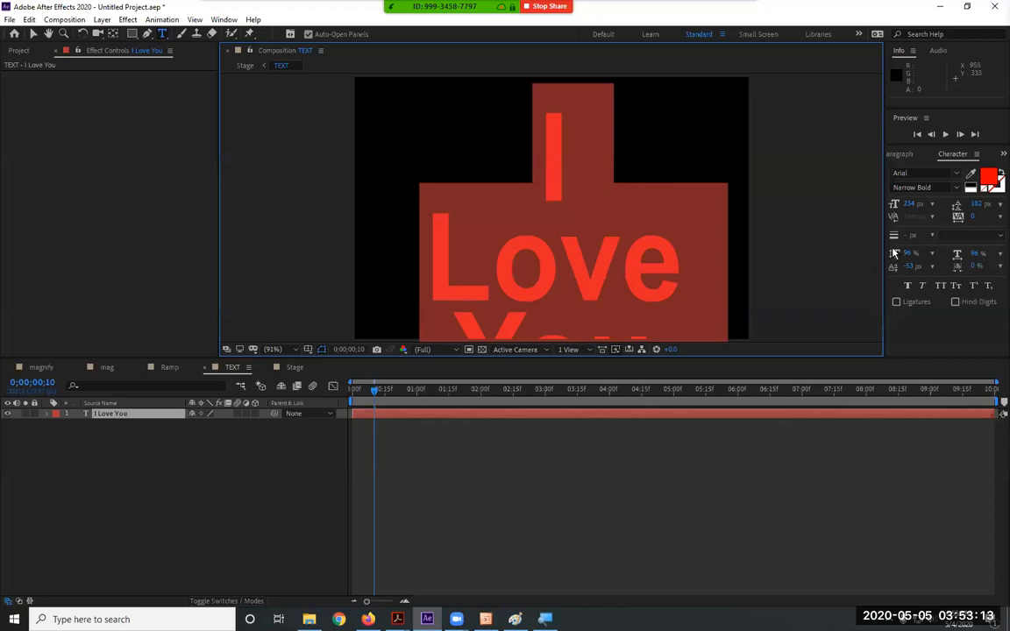
Shrink the text to about 210 px and move it up in the frame
drag(893, 203, 815, 202)
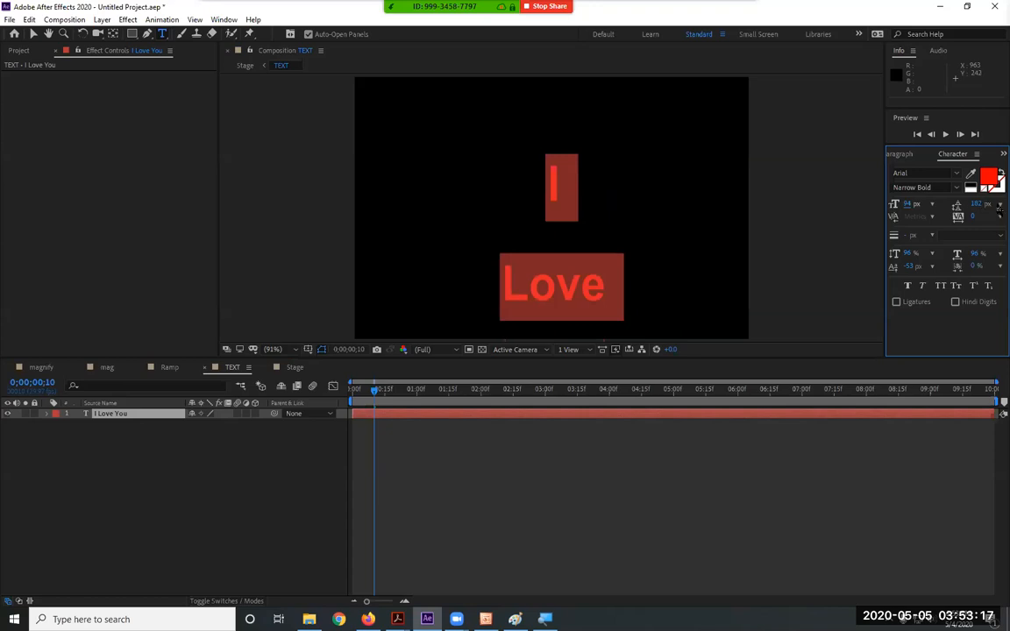
click(999, 205)
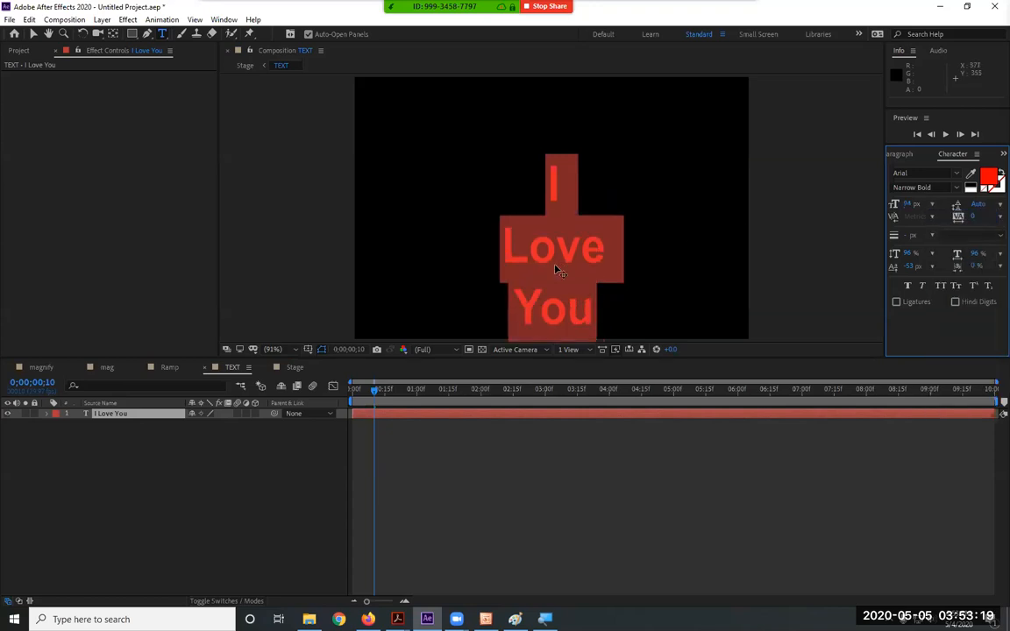
click(33, 33)
drag(576, 312, 564, 262)
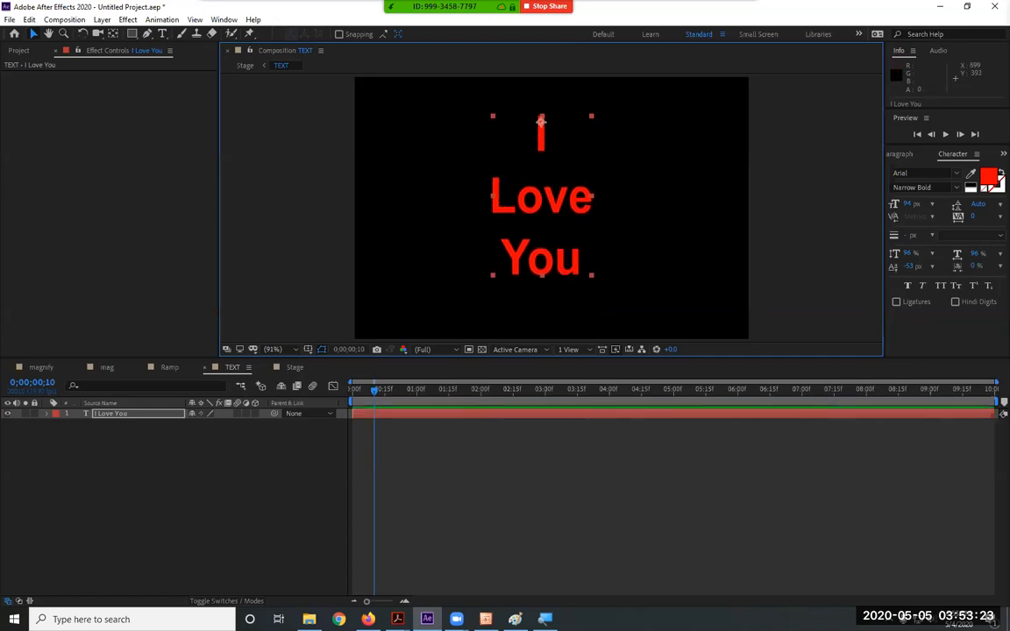
Set the text to 187 px with 129 px leading and nudge it down slightly
drag(913, 204, 943, 214)
click(999, 203)
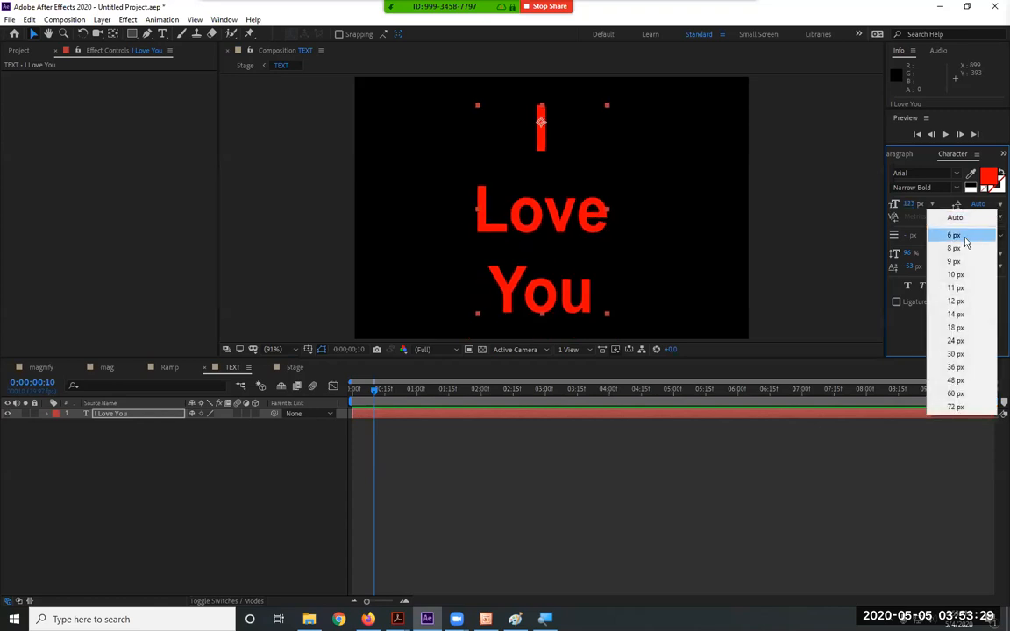
click(960, 313)
mouse_move(975, 204)
mouse_down()
mouse_move(1004, 204)
mouse_move(990, 210)
mouse_up()
drag(916, 208, 1005, 209)
drag(915, 206, 959, 205)
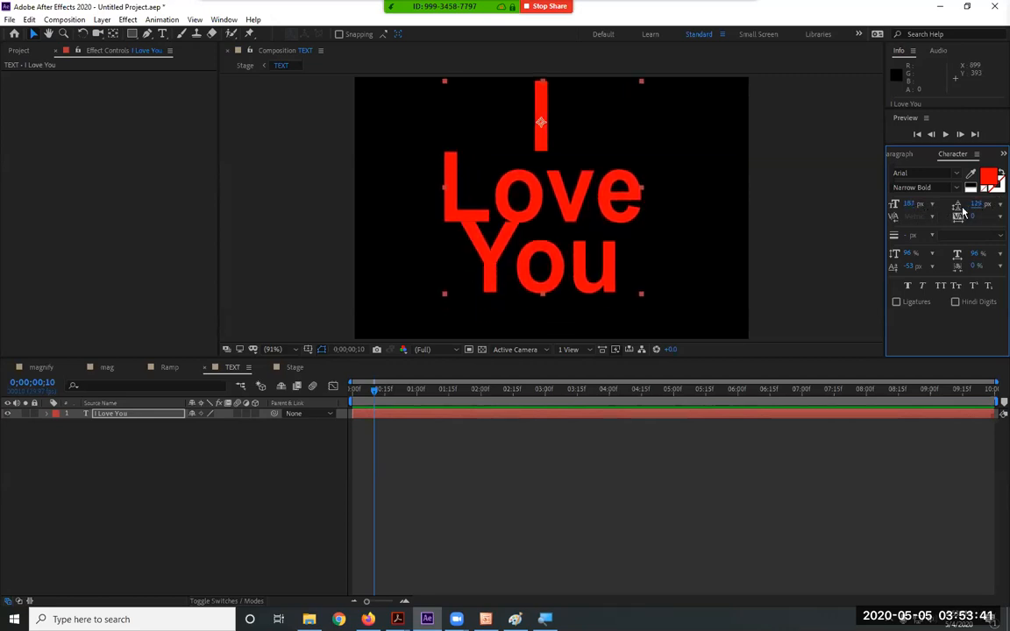
drag(550, 149, 551, 164)
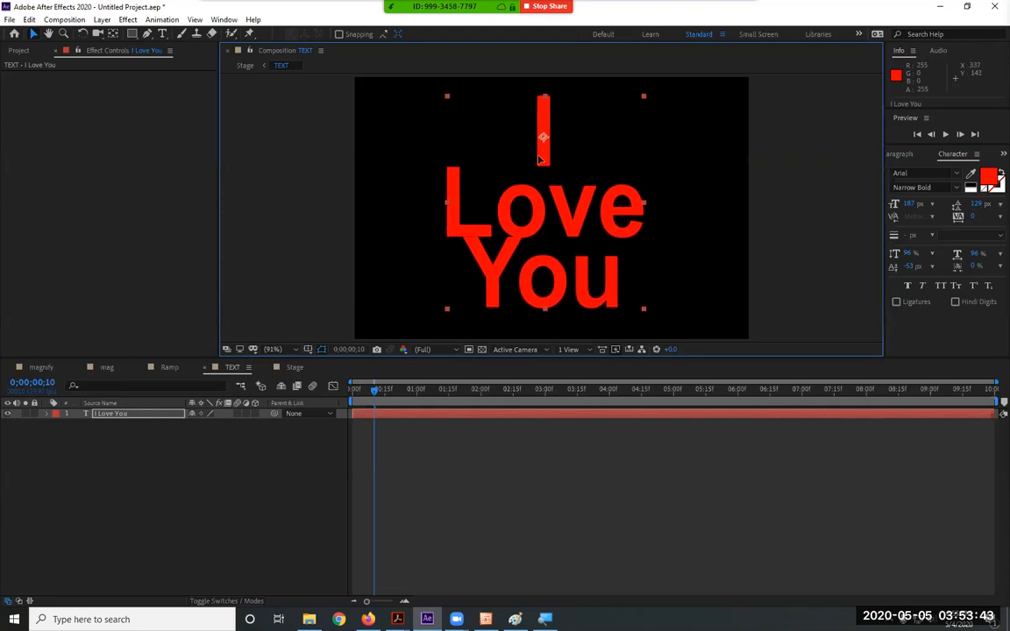
click(295, 366)
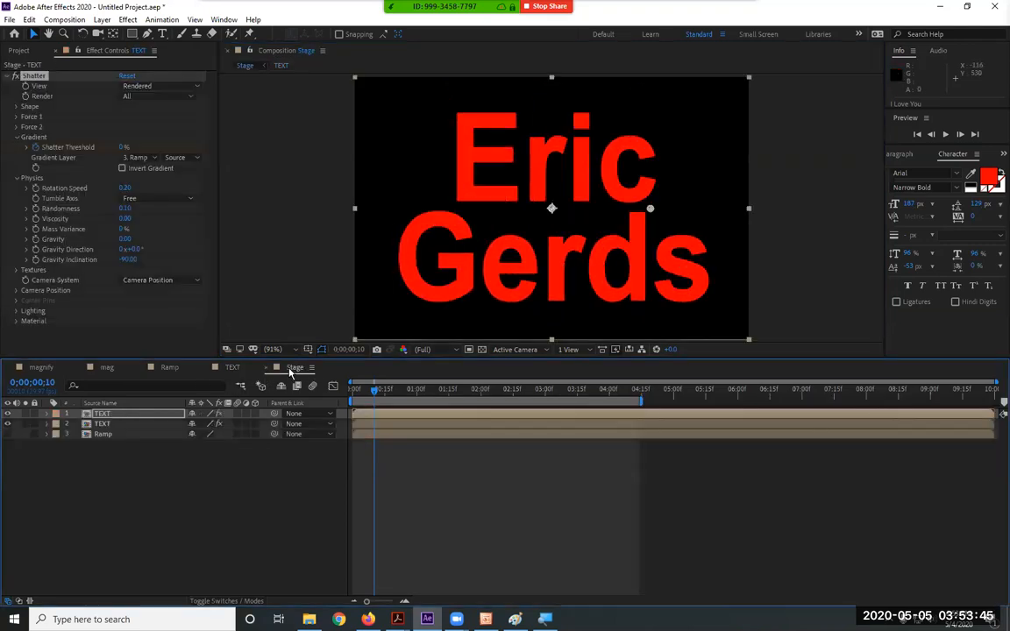
Rewind to frame 5 and play the Stage comp preview of the shatter, then stop it
drag(375, 391, 318, 388)
key(space)
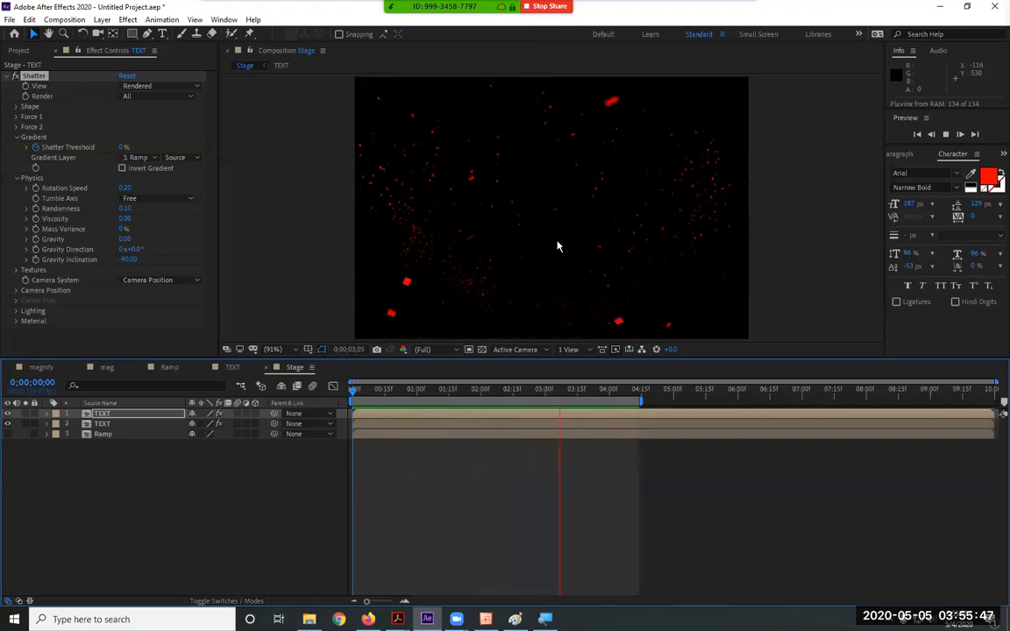
key(space)
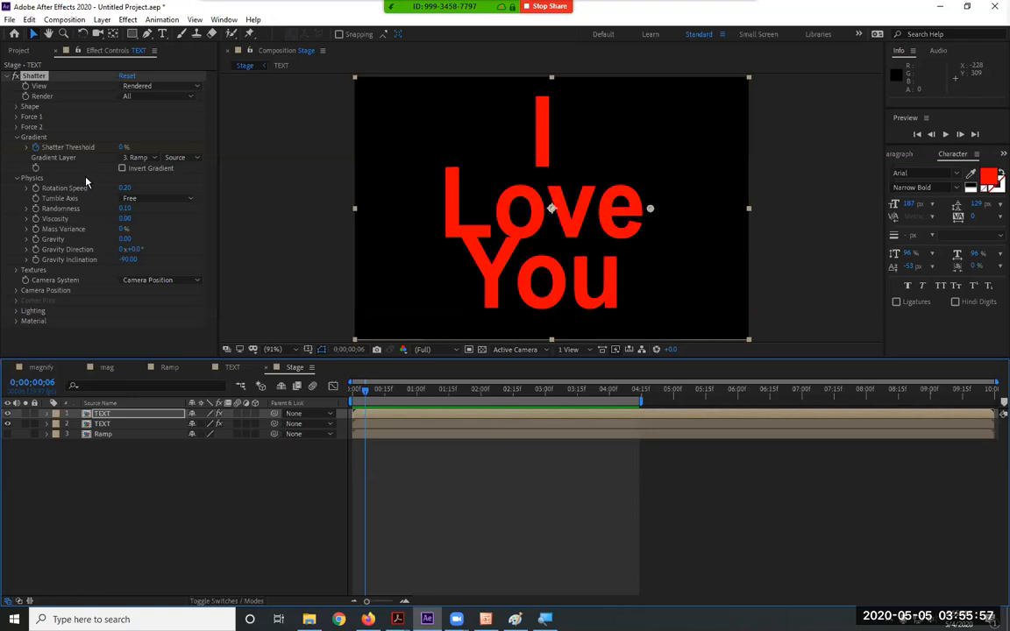
Expand Force 2 and set the Shatter effect's Gradient Layer to None
click(18, 128)
click(18, 128)
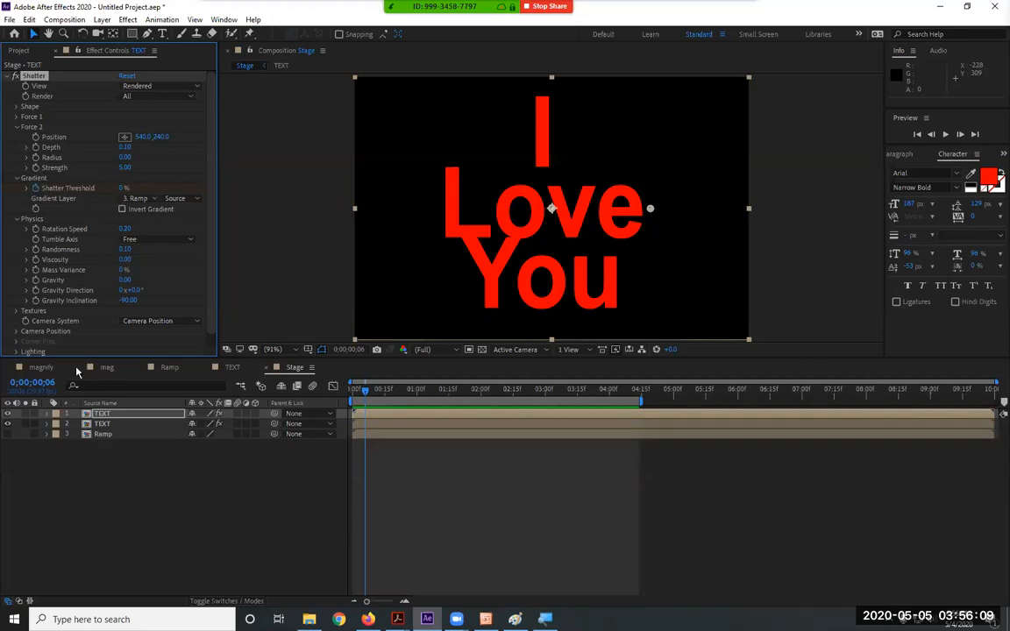
click(112, 414)
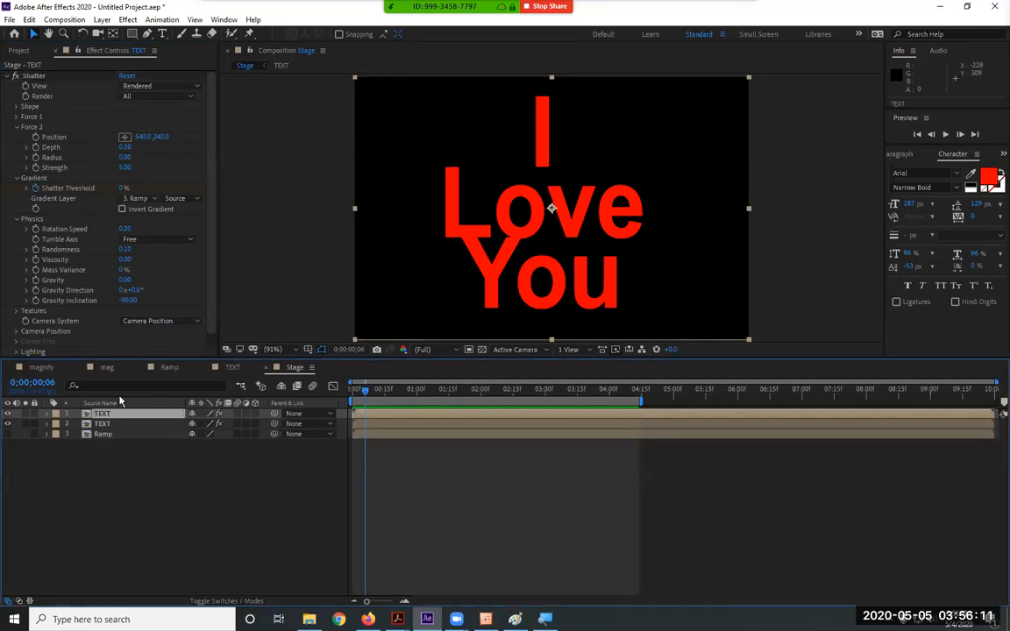
click(137, 205)
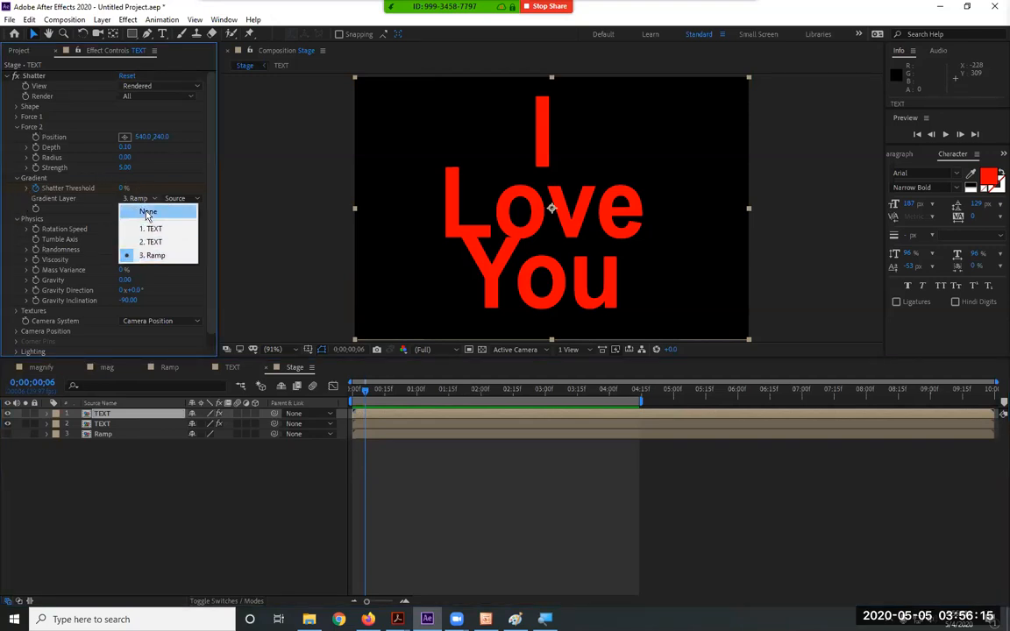
click(147, 212)
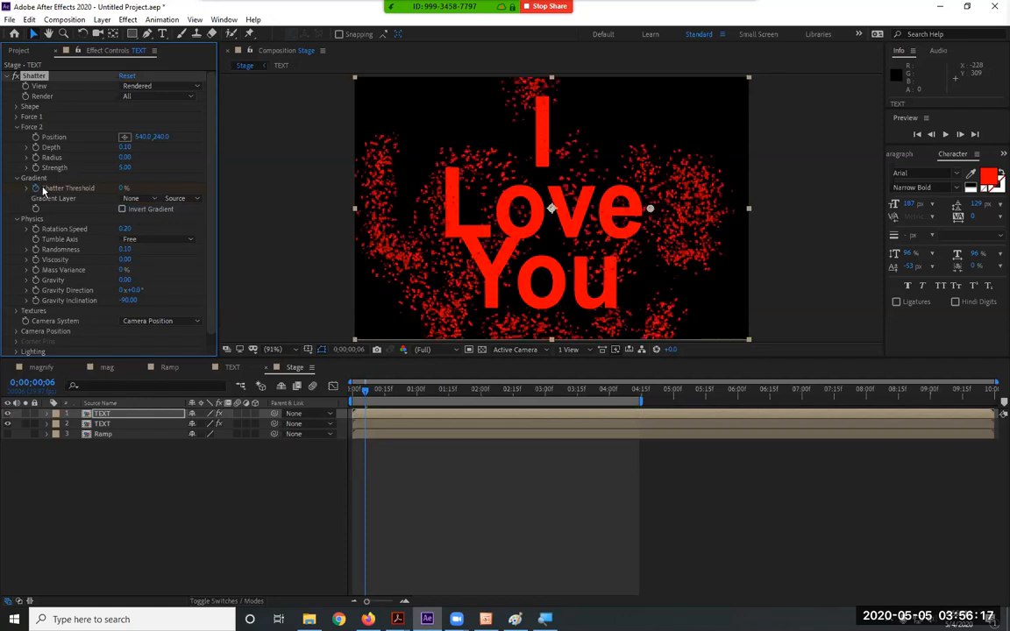
Return to 0;00;00;00 and preview the shatter, stopping on an early frame
drag(363, 394, 321, 398)
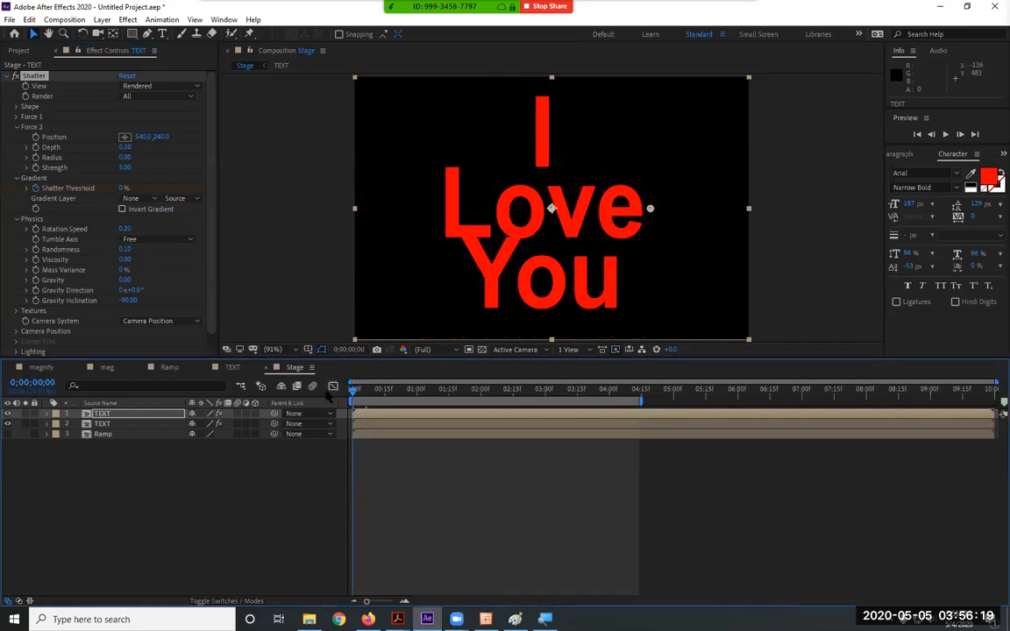
key(space)
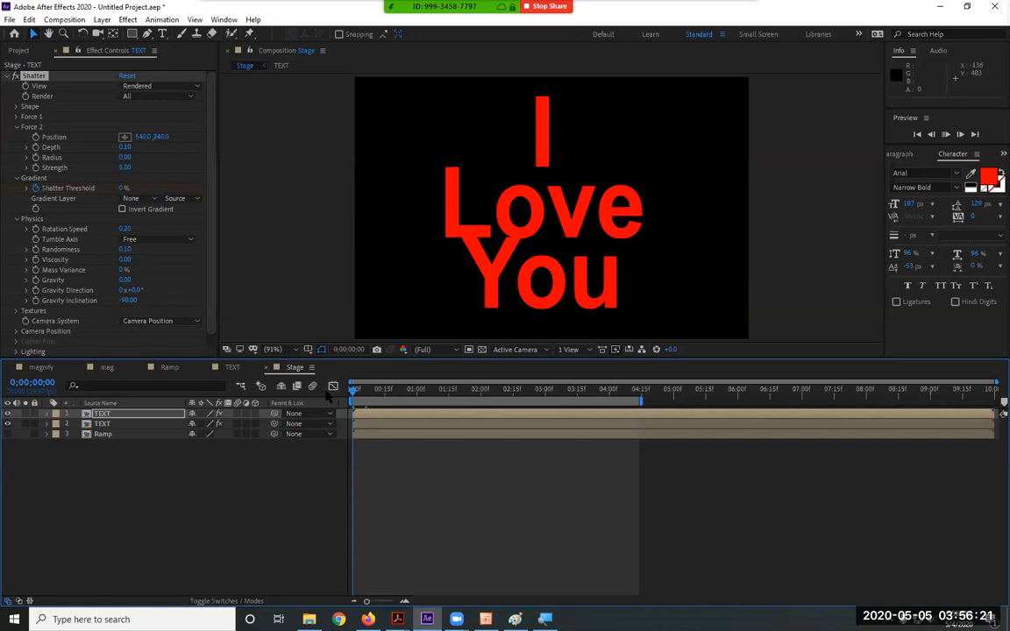
key(space)
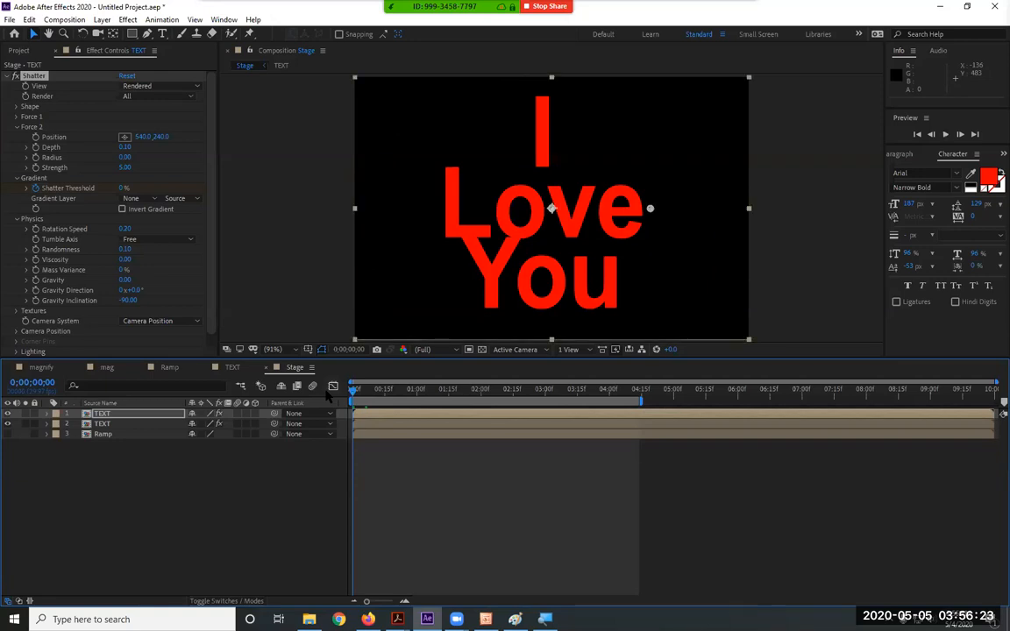
key(space)
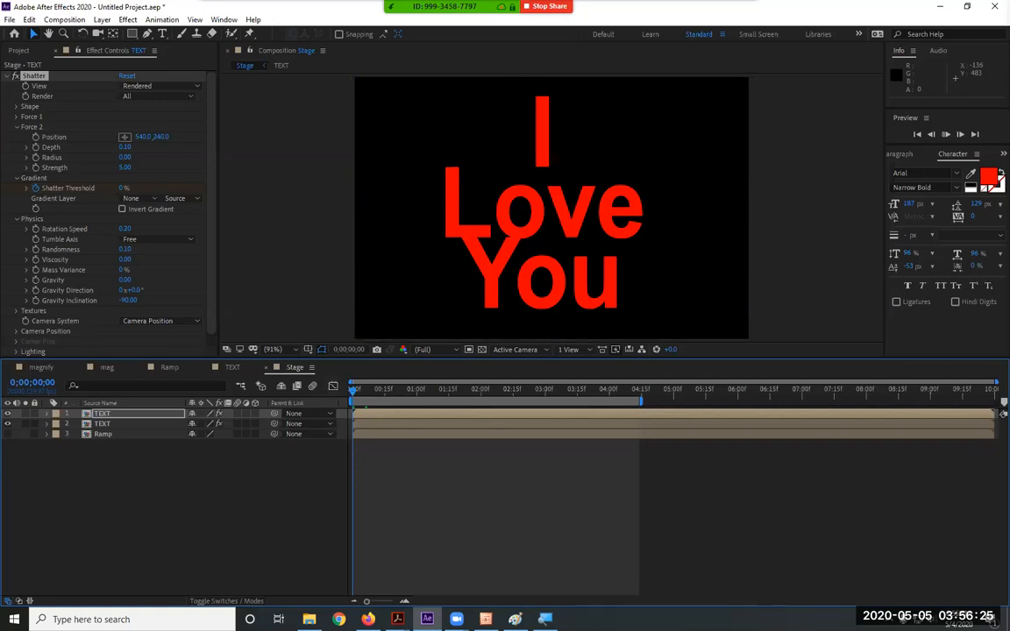
click(959, 135)
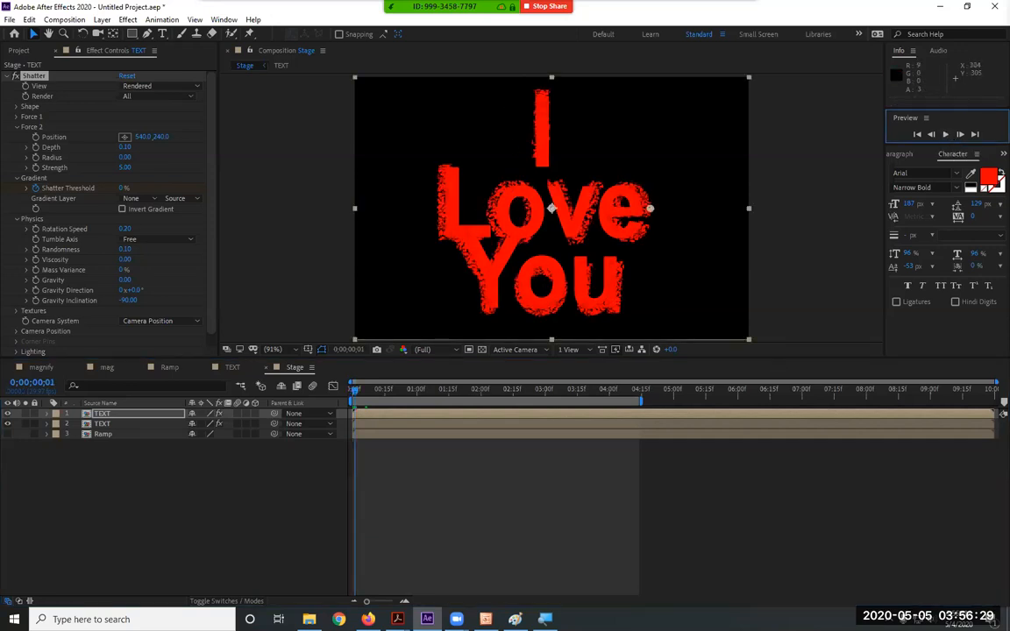
Play and stop the preview twice, halting near 0;00;00;01 as the letters' edges crumble
click(945, 134)
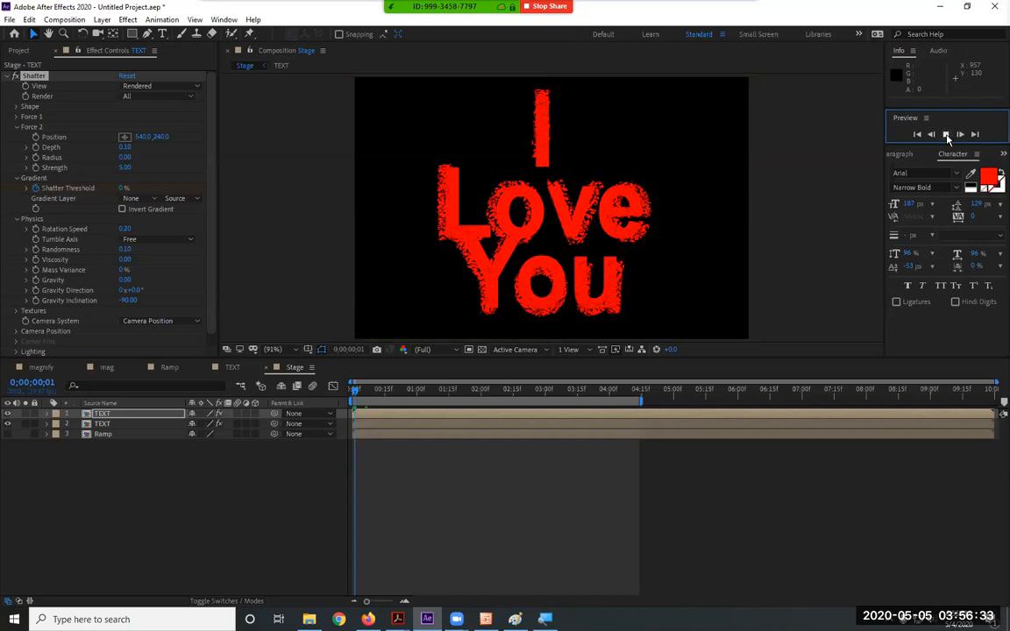
click(945, 136)
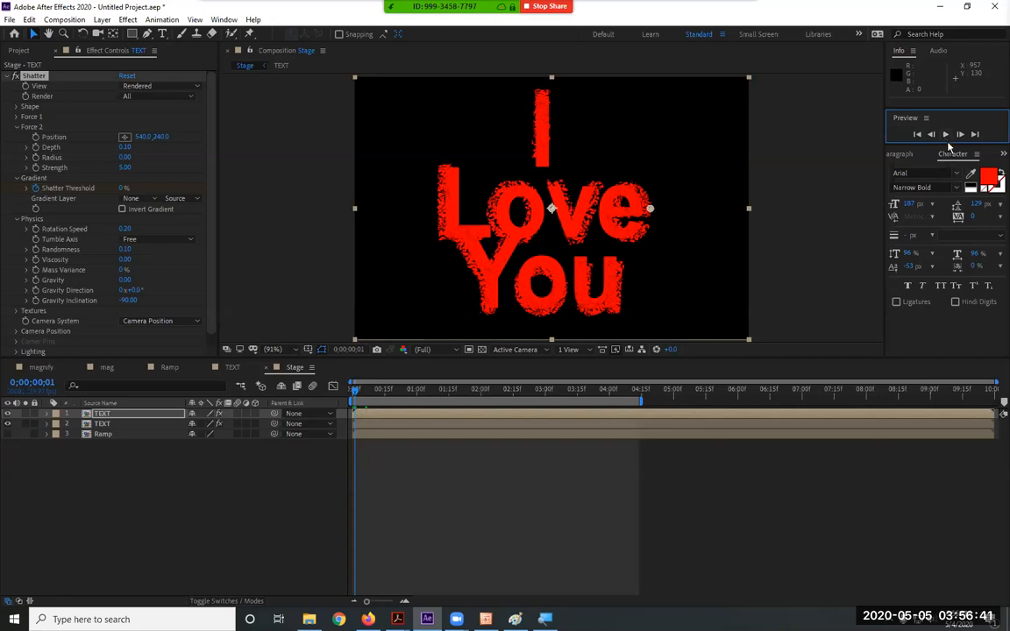
click(946, 137)
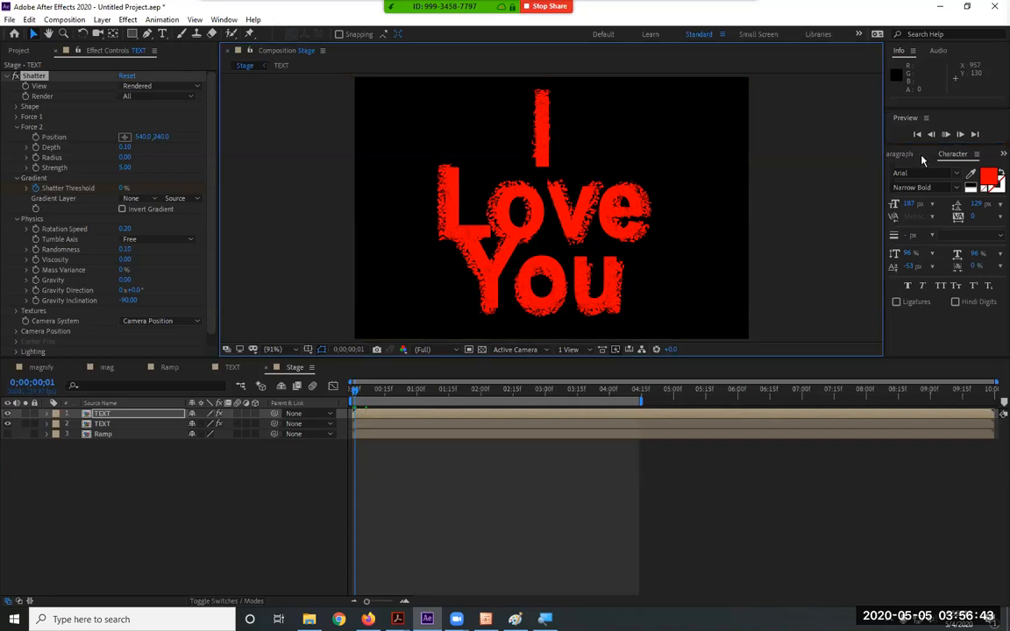
key(space)
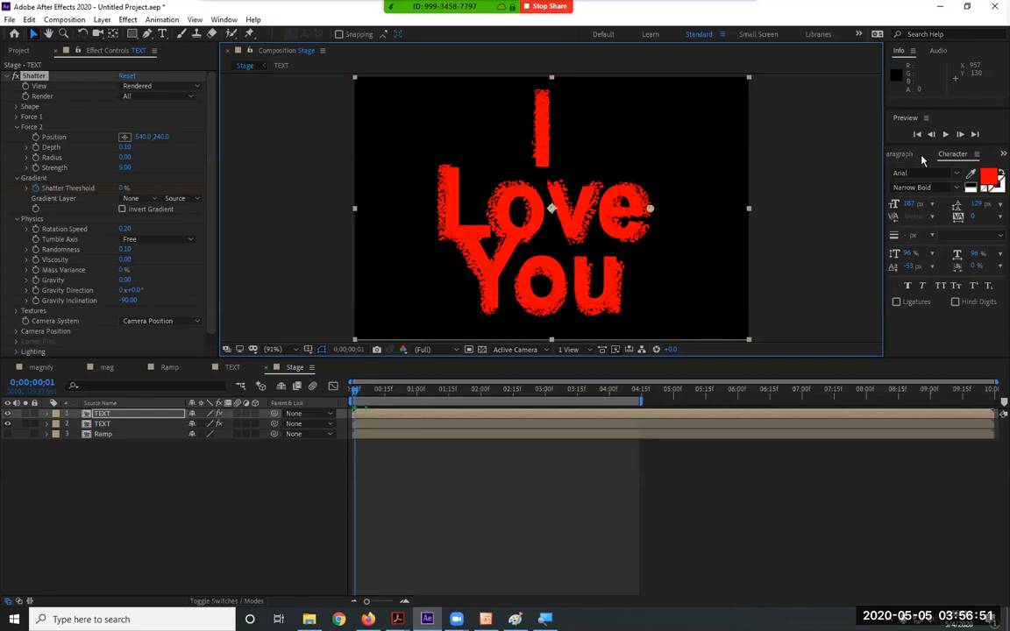
Scrub to about 0;00;01;28 and set the Shatter Gradient Layer back to 3. Ramp
drag(354, 391, 476, 404)
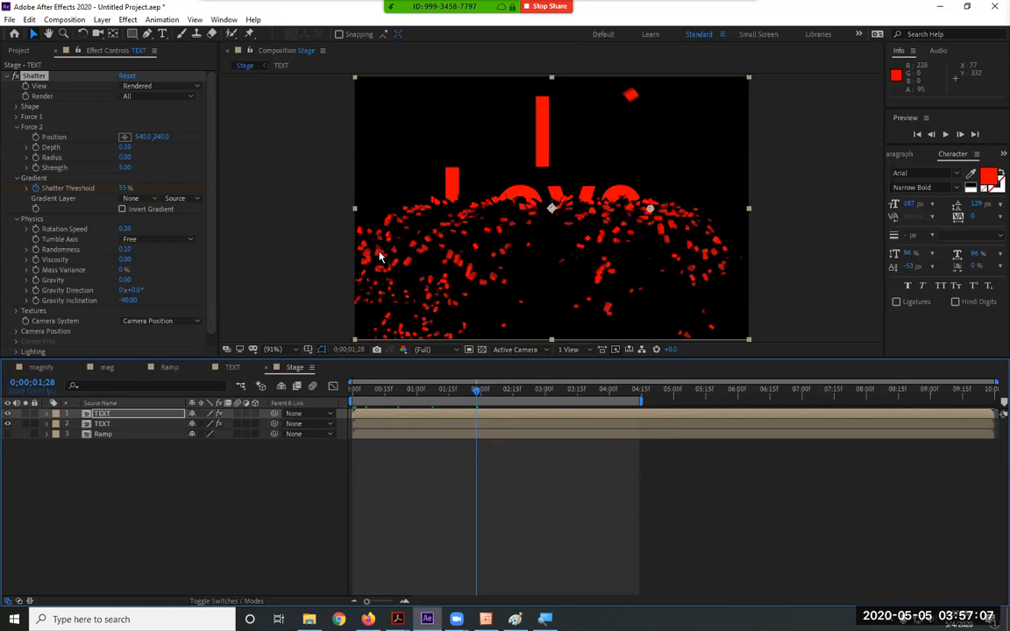
click(133, 199)
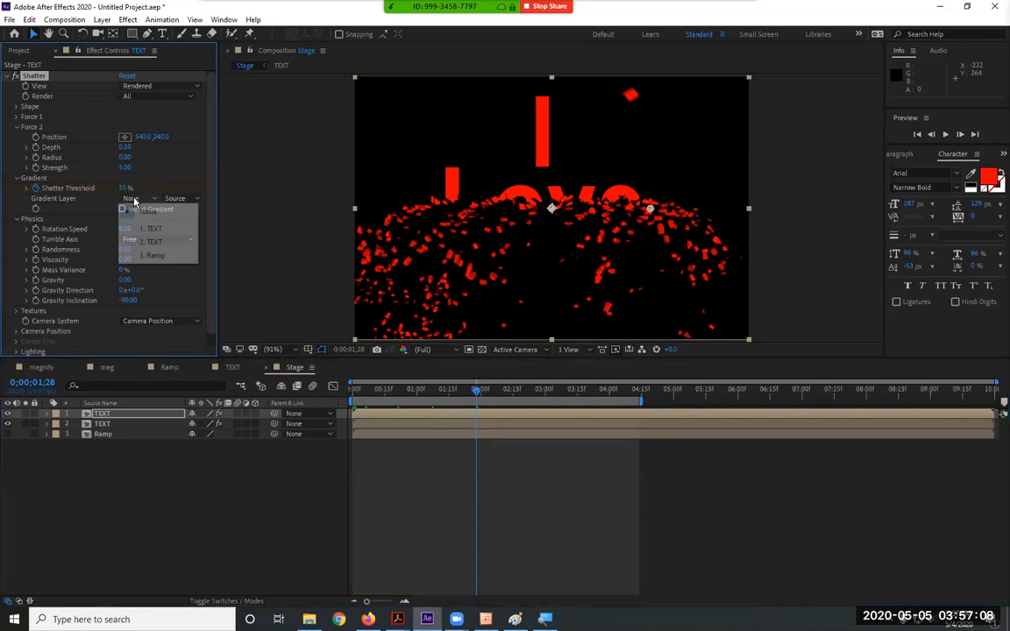
click(158, 255)
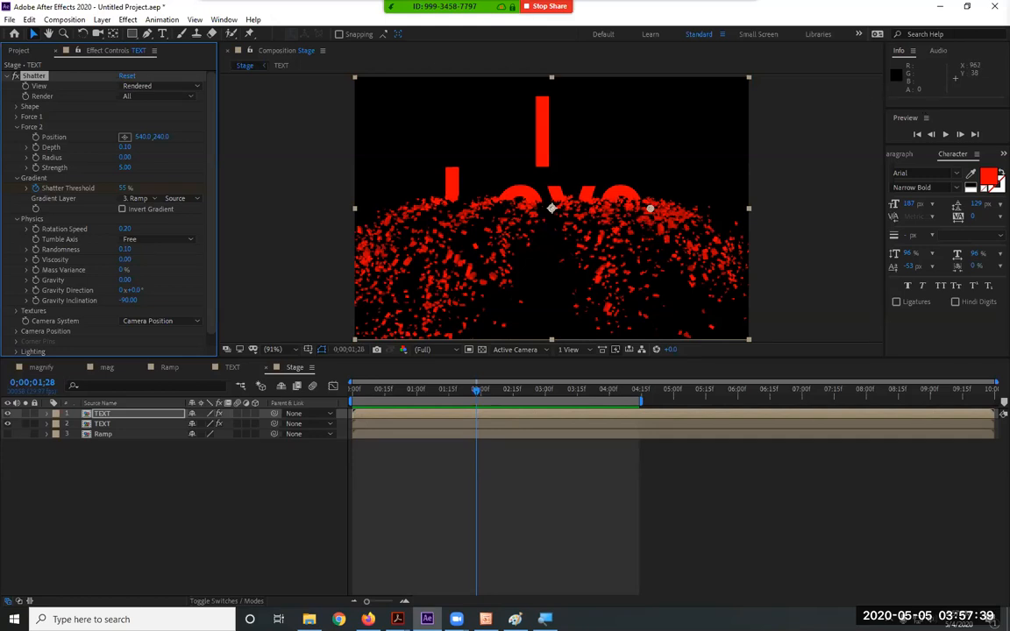
key(alt+a)
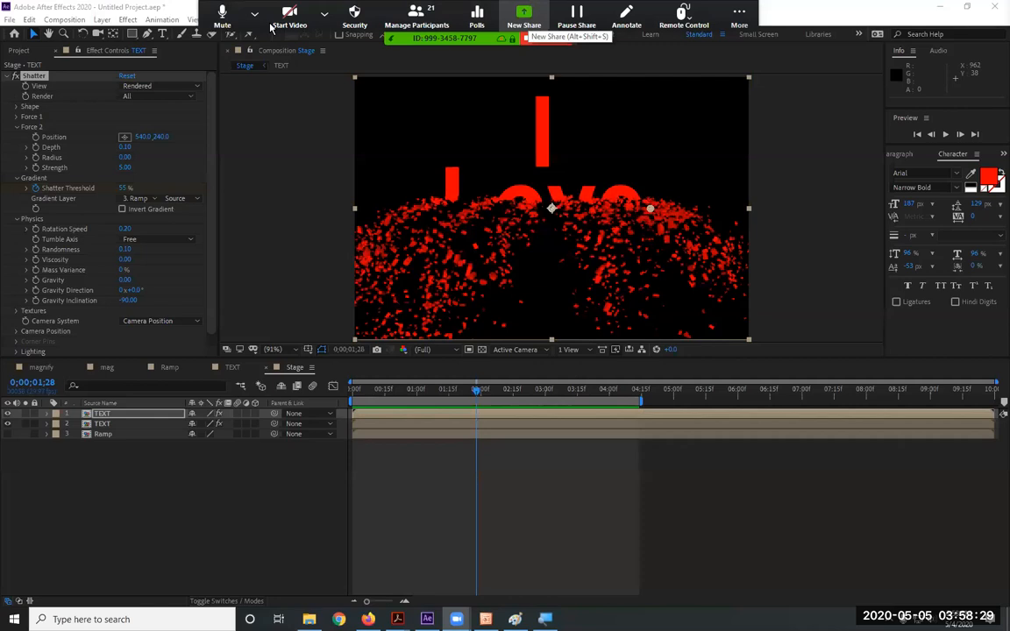
click(524, 14)
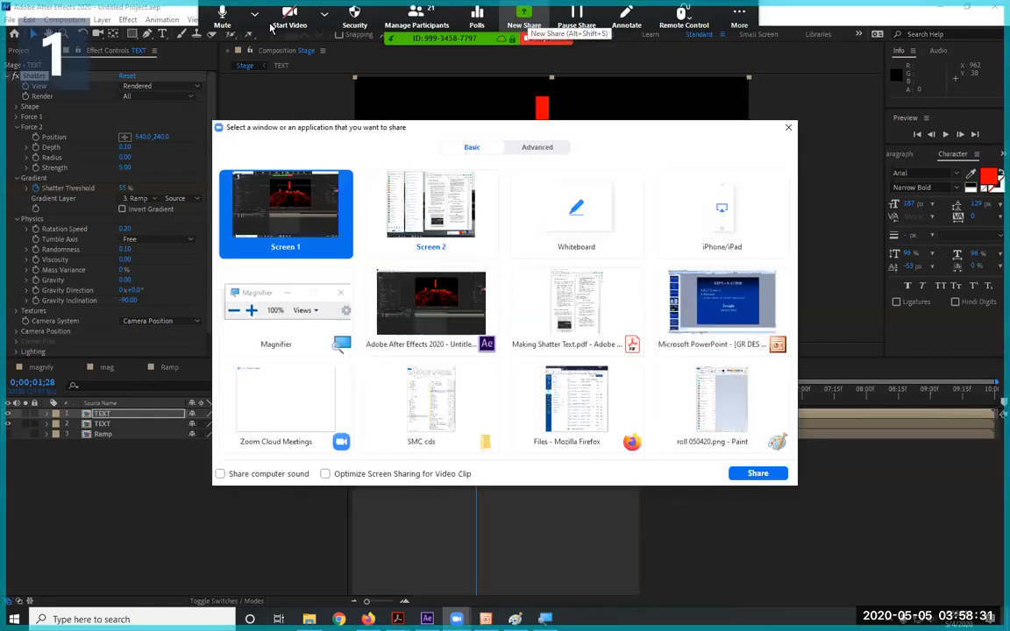
click(786, 128)
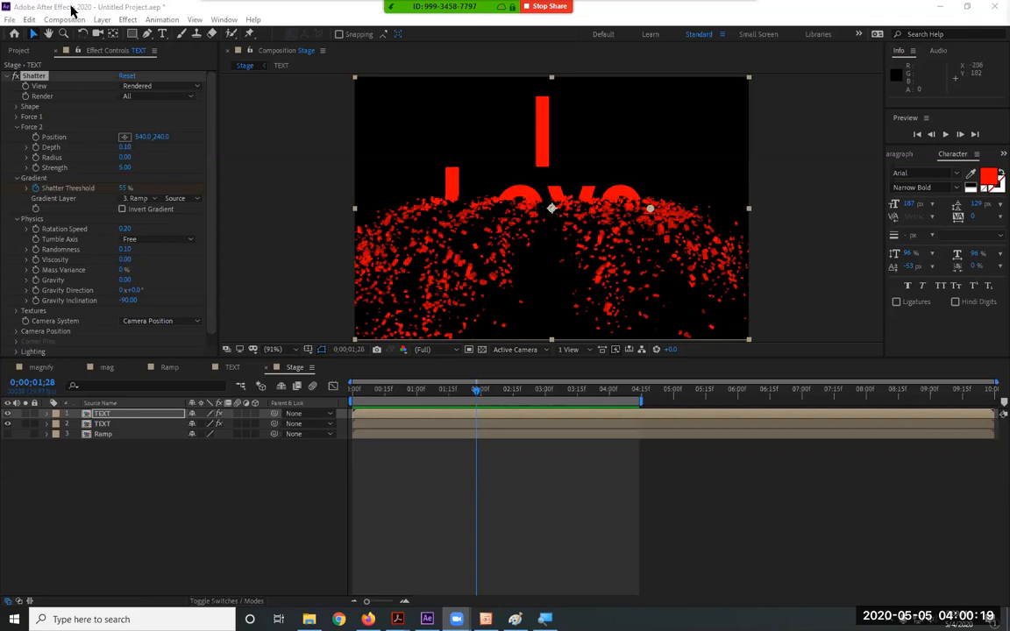
Make a new composition called alpha and drop Desert Vista Time Lapse.mov into it as its only layer
click(64, 20)
click(88, 33)
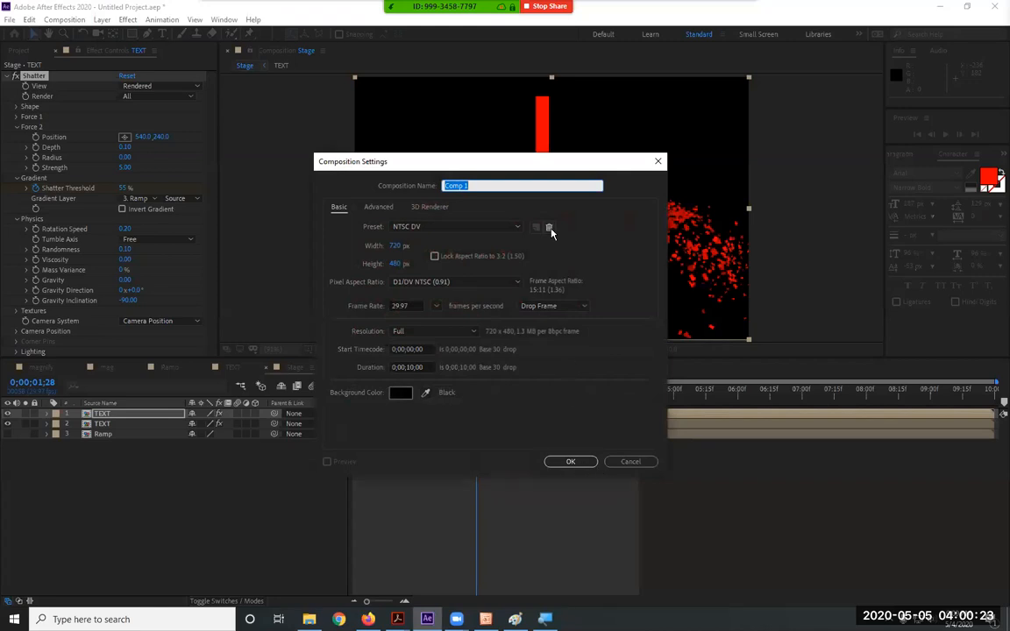
text(alpha)
key(Return)
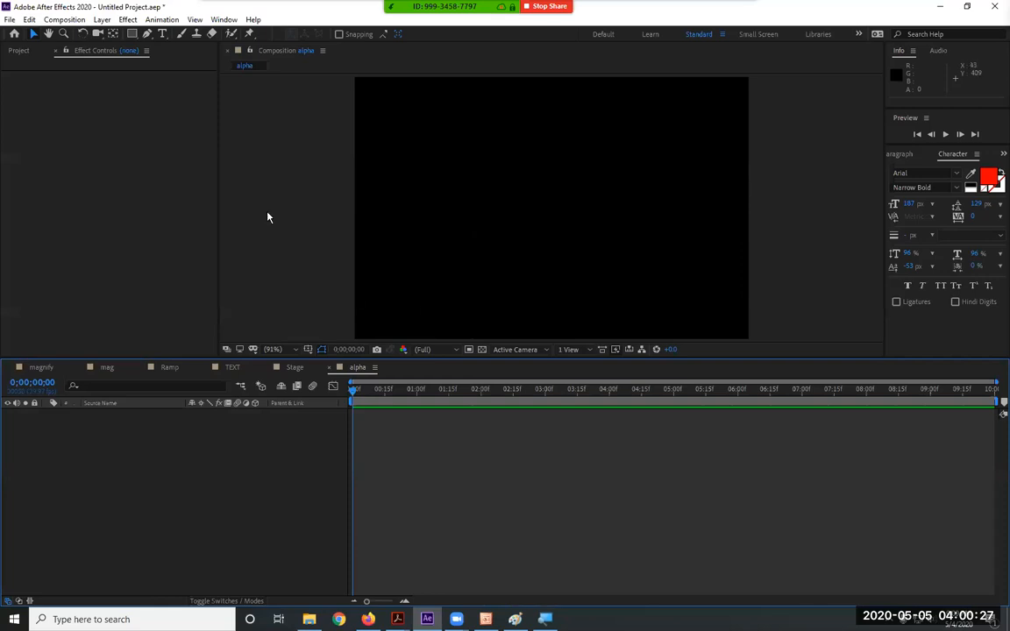
click(21, 51)
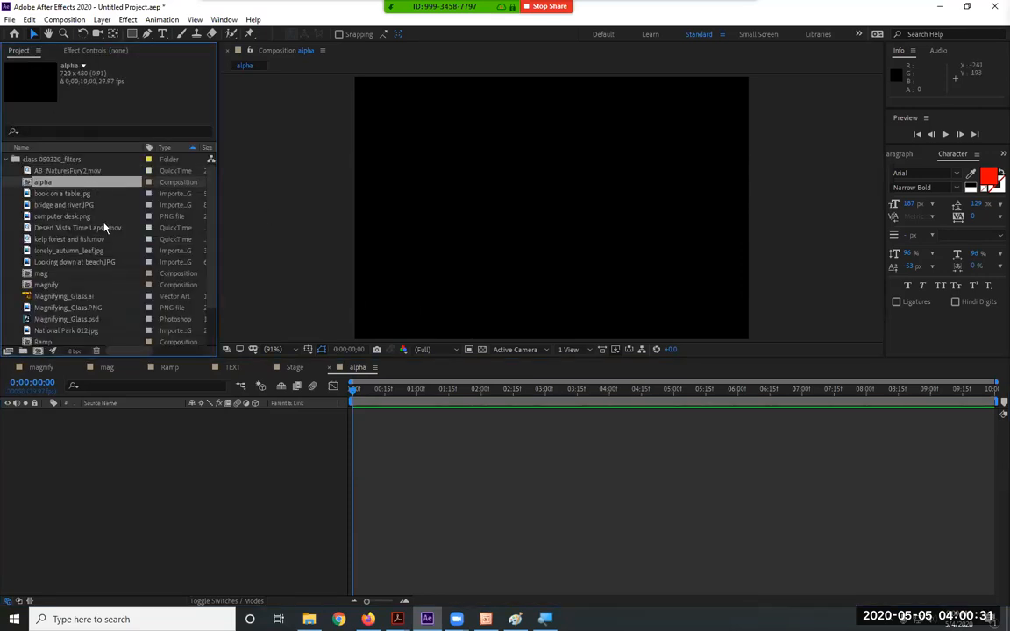
drag(94, 229, 543, 208)
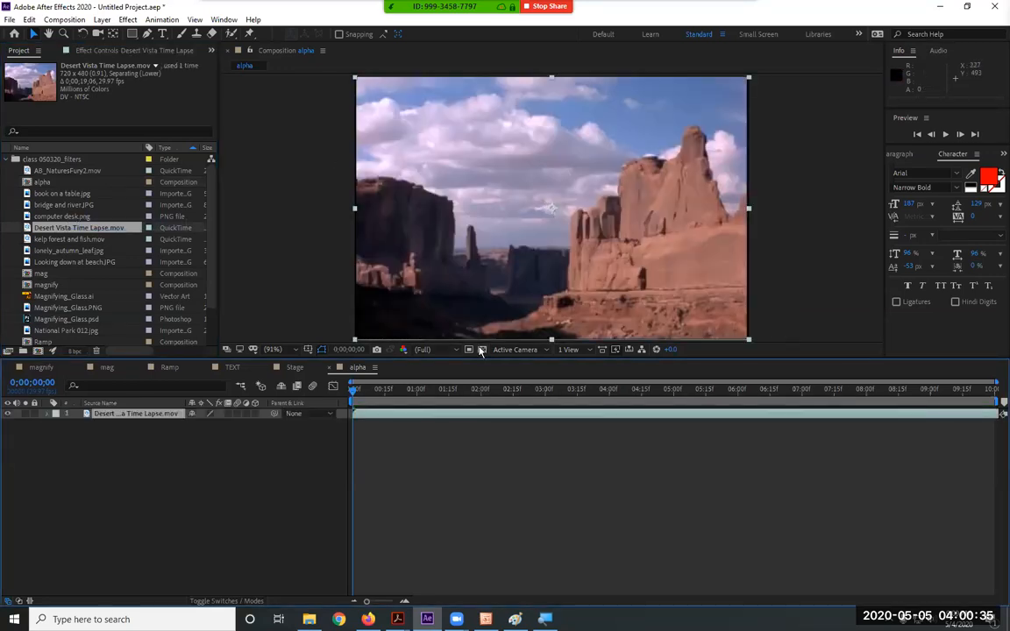
Preview the desert clip, stop at about 0;00;04;06, and start a text layer in the viewer
key(space)
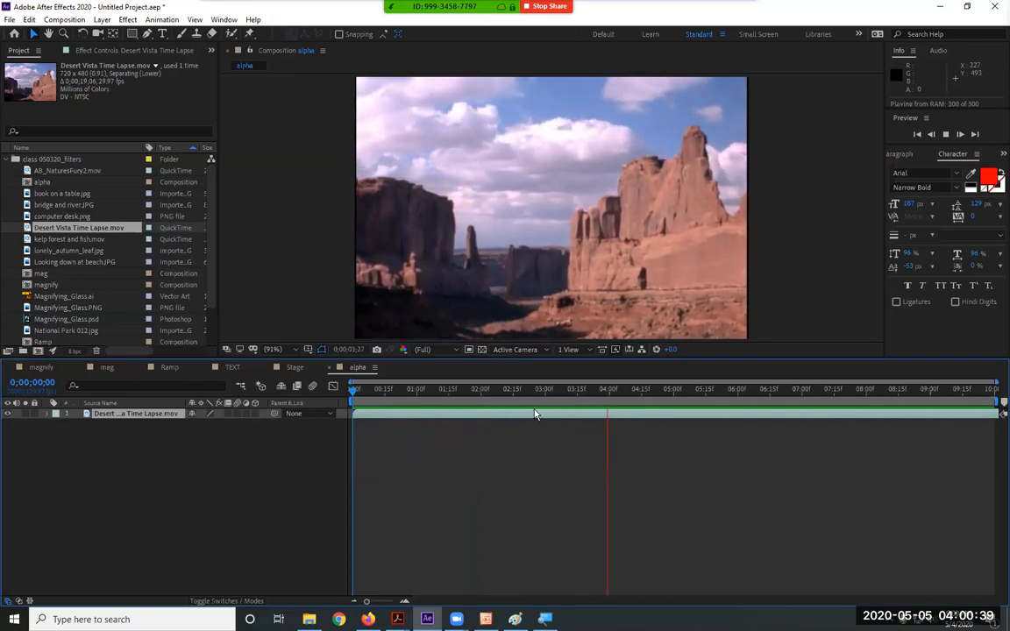
click(536, 414)
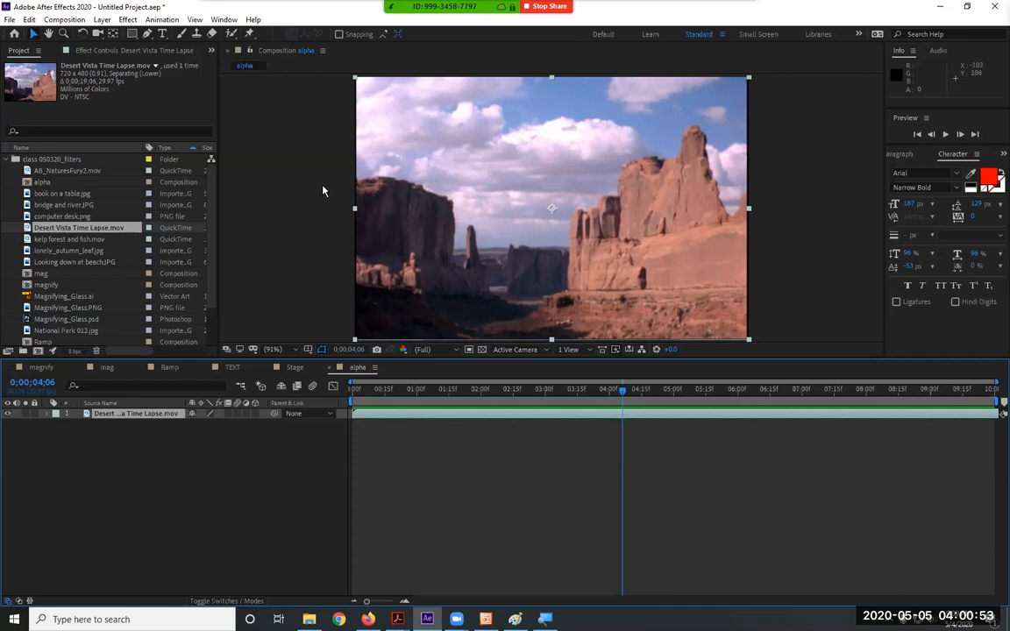
click(162, 33)
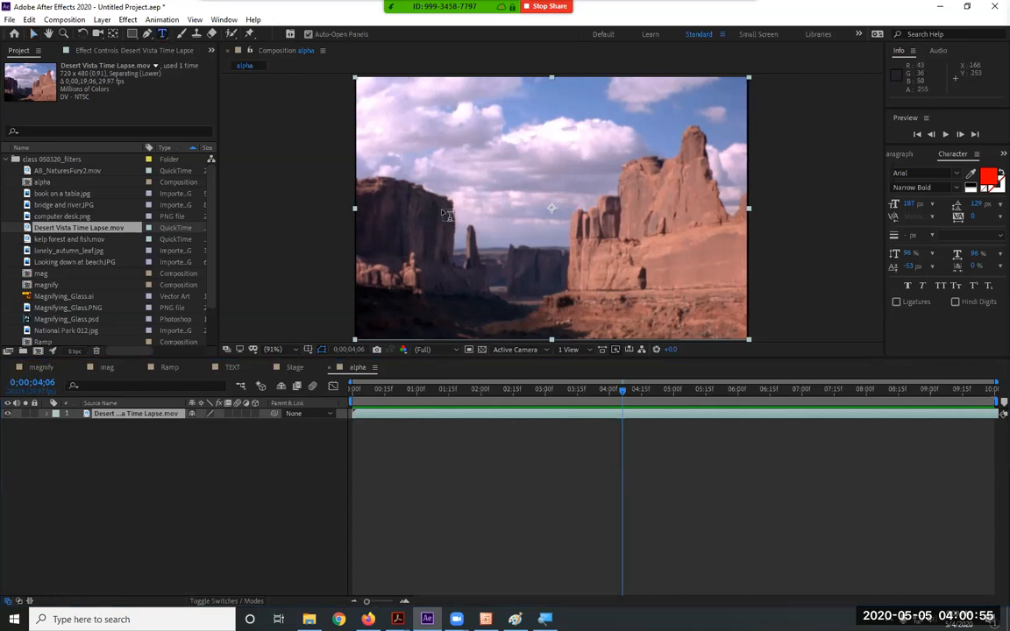
click(424, 229)
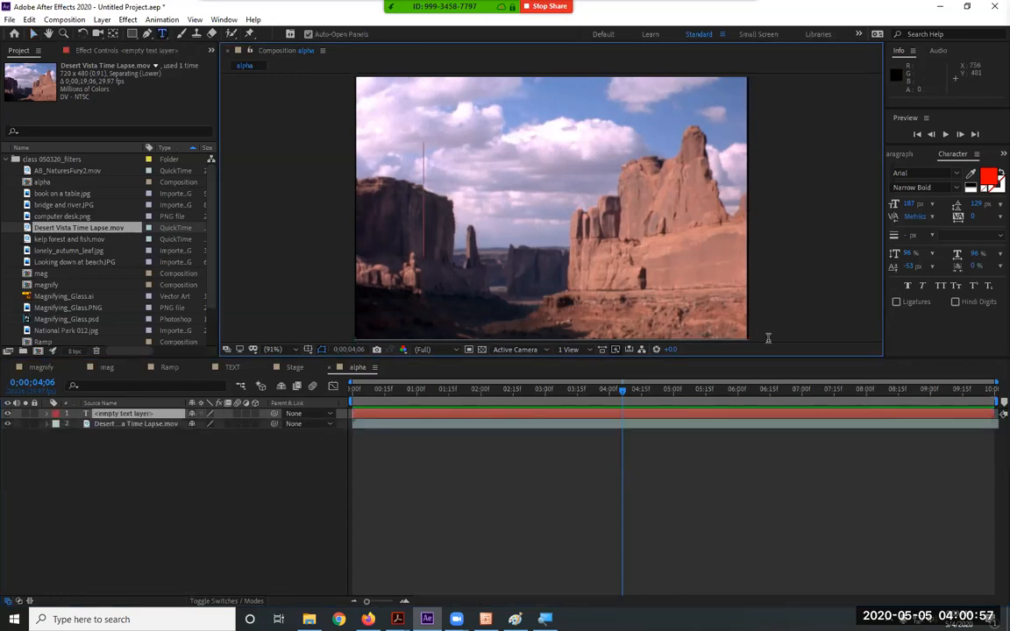
Type HELLO and centre it, viewing it over the transparency grid with the desert hidden
text(HELLO)
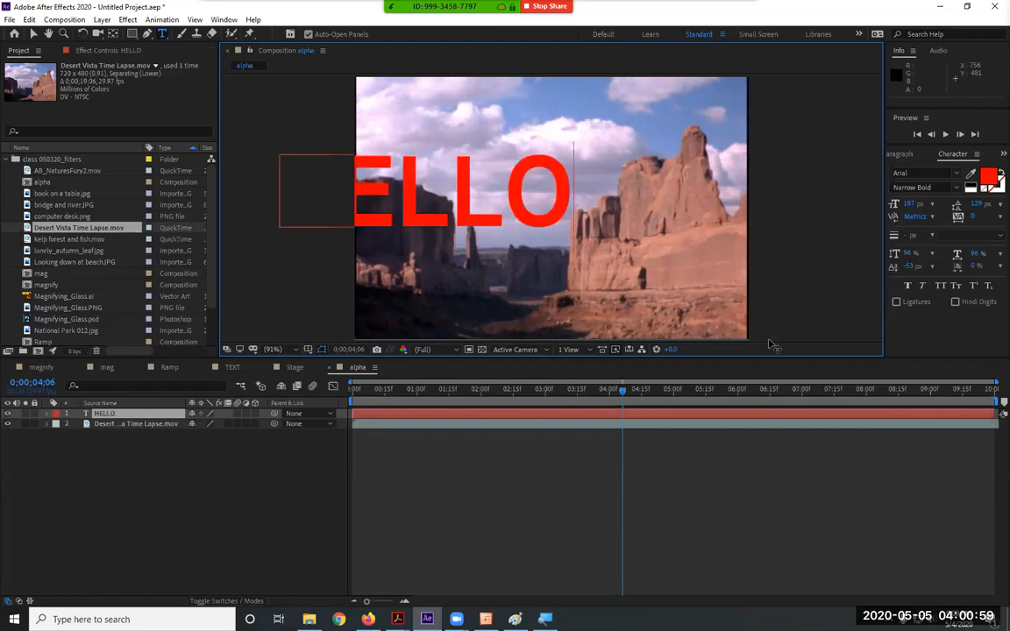
click(33, 33)
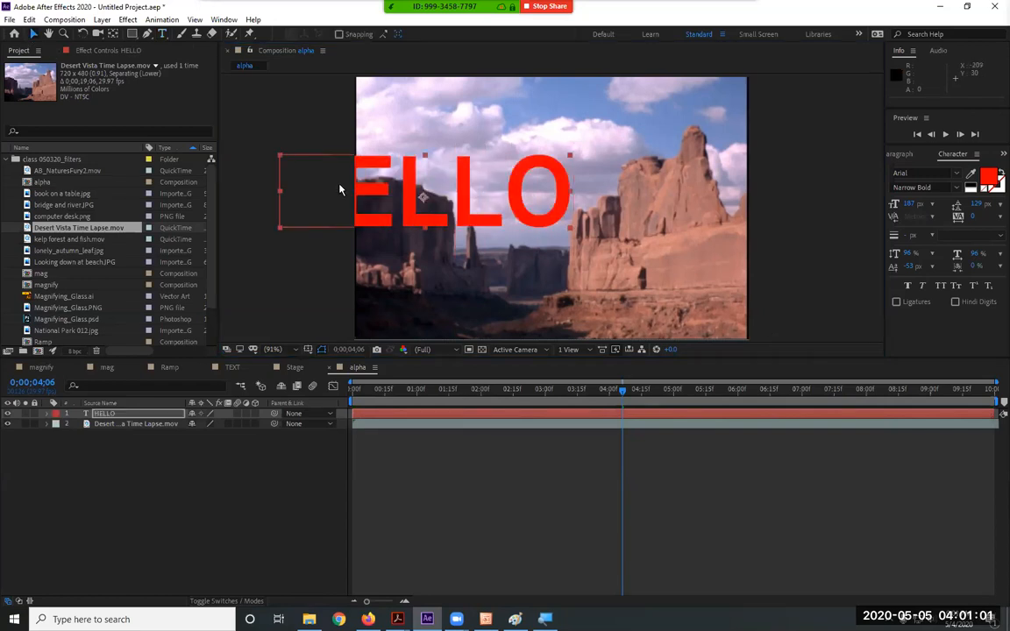
drag(421, 226, 553, 235)
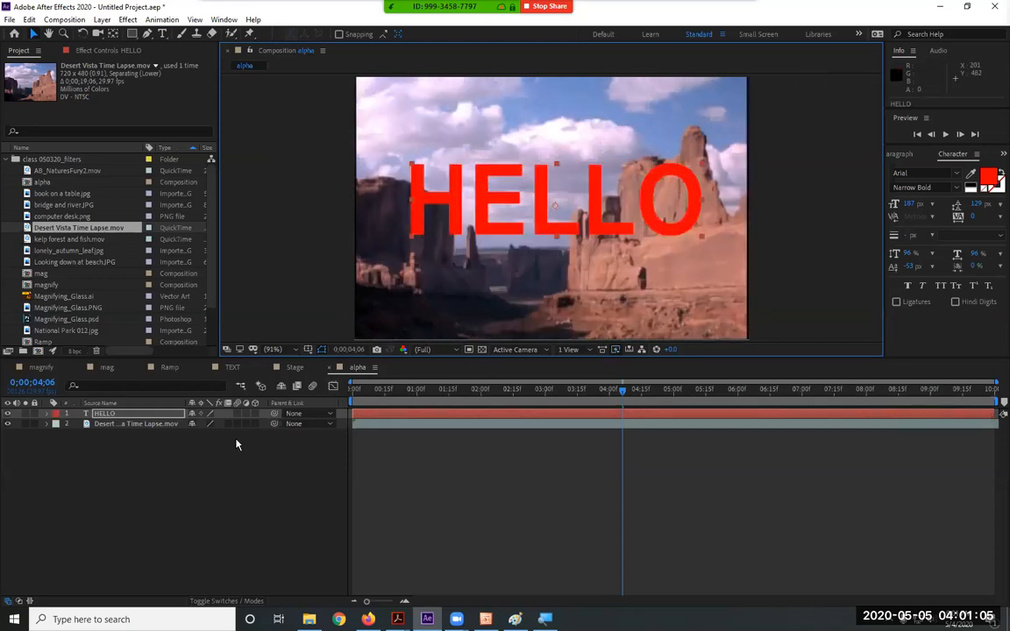
click(8, 423)
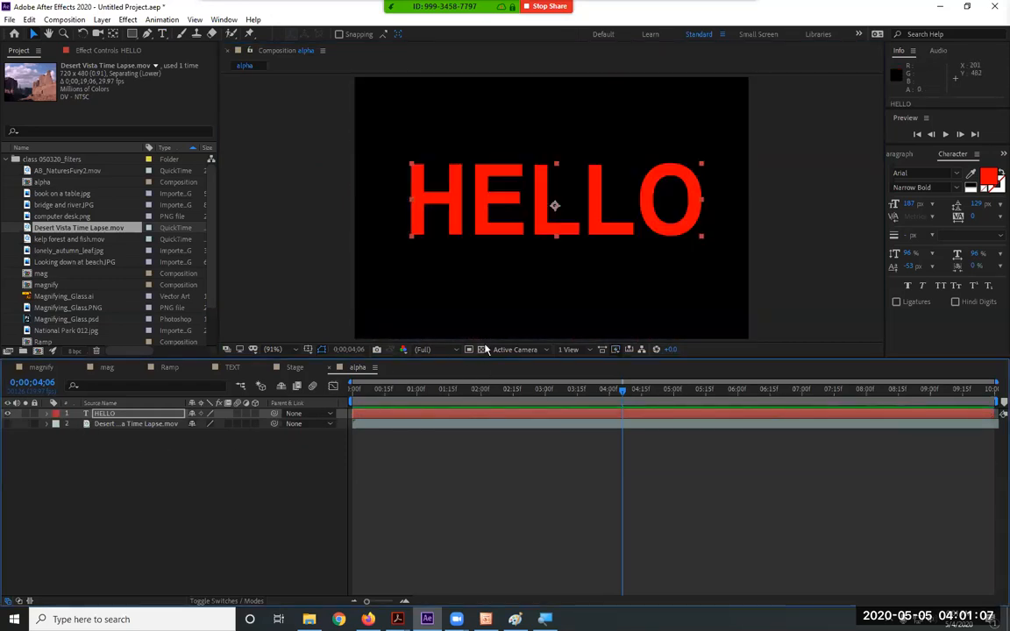
click(481, 350)
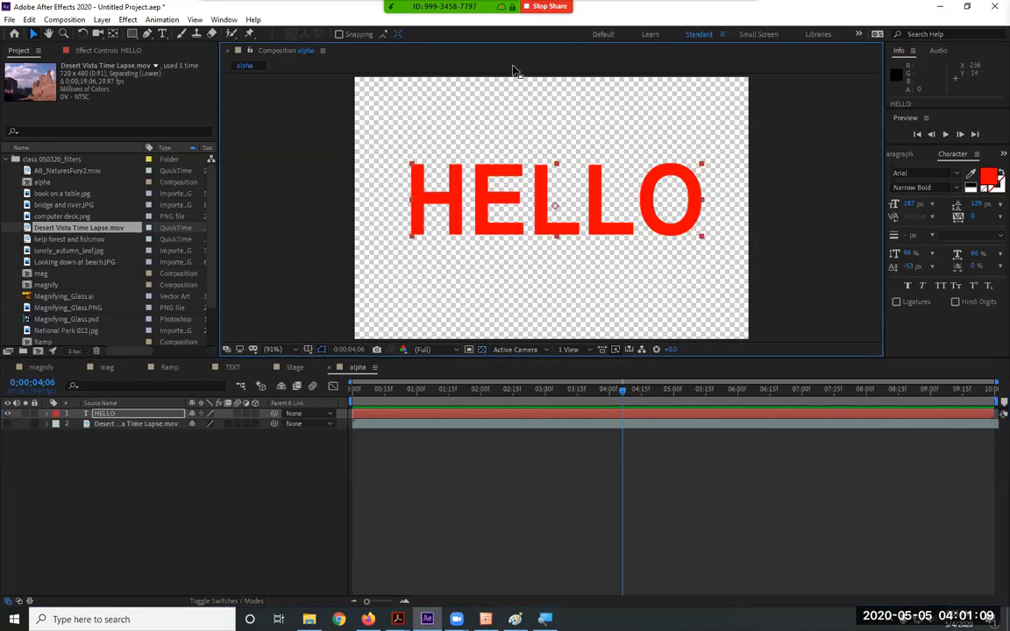
mouse_move(613, 234)
mouse_down()
mouse_move(622, 248)
mouse_move(611, 242)
mouse_up()
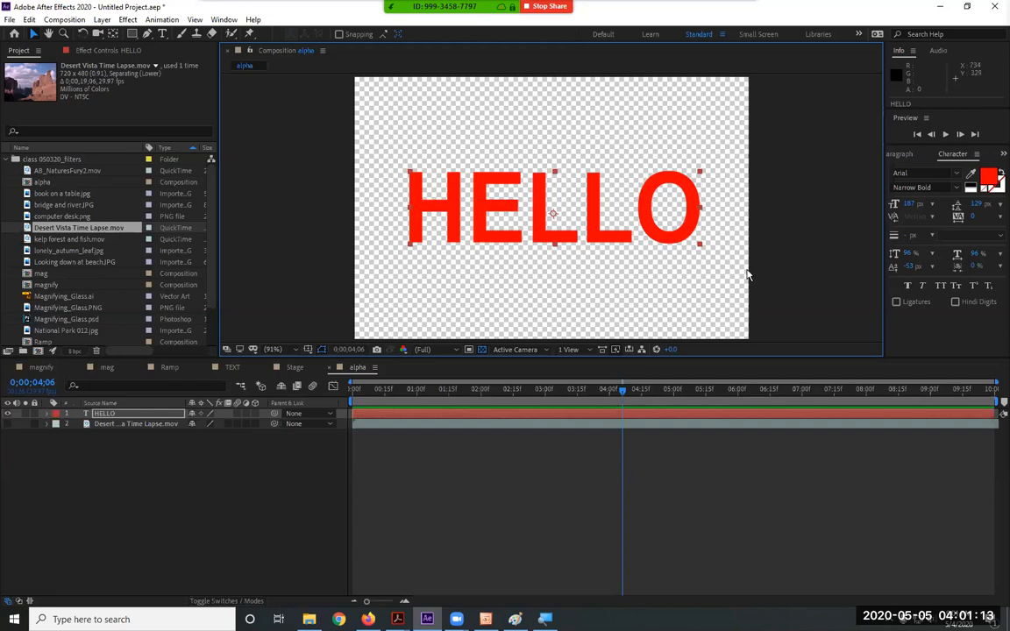
Set HELLO's font style to Bold and show the desert footage again
double_click(88, 414)
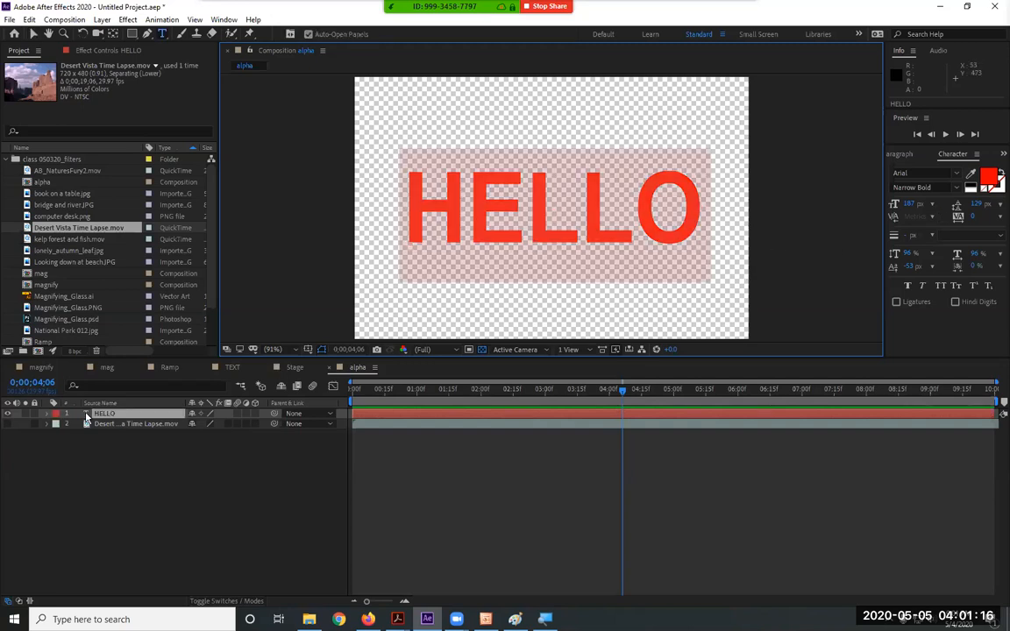
click(955, 188)
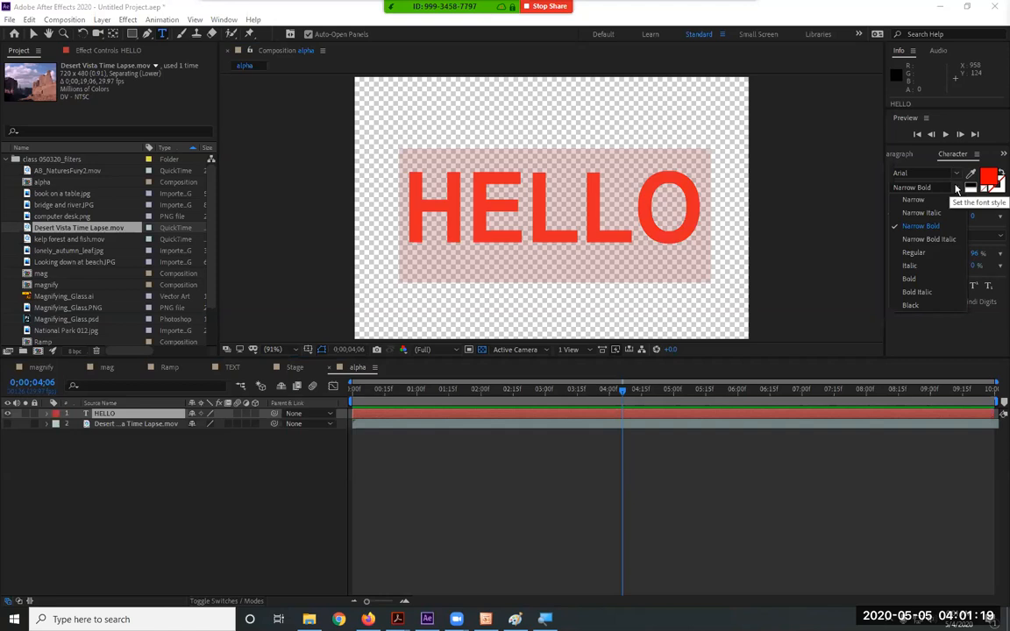
click(916, 279)
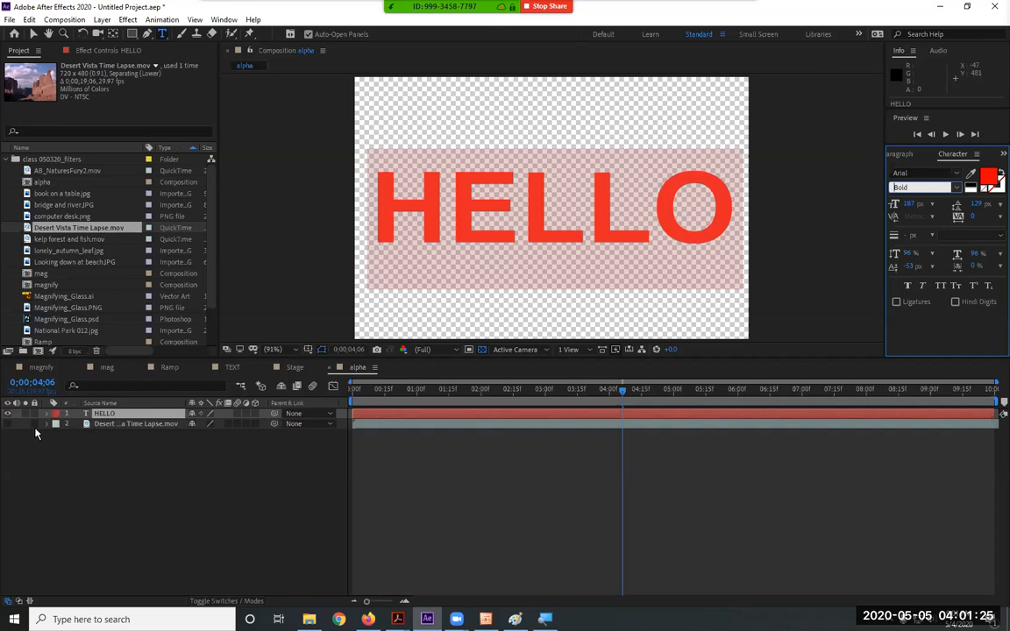
click(7, 424)
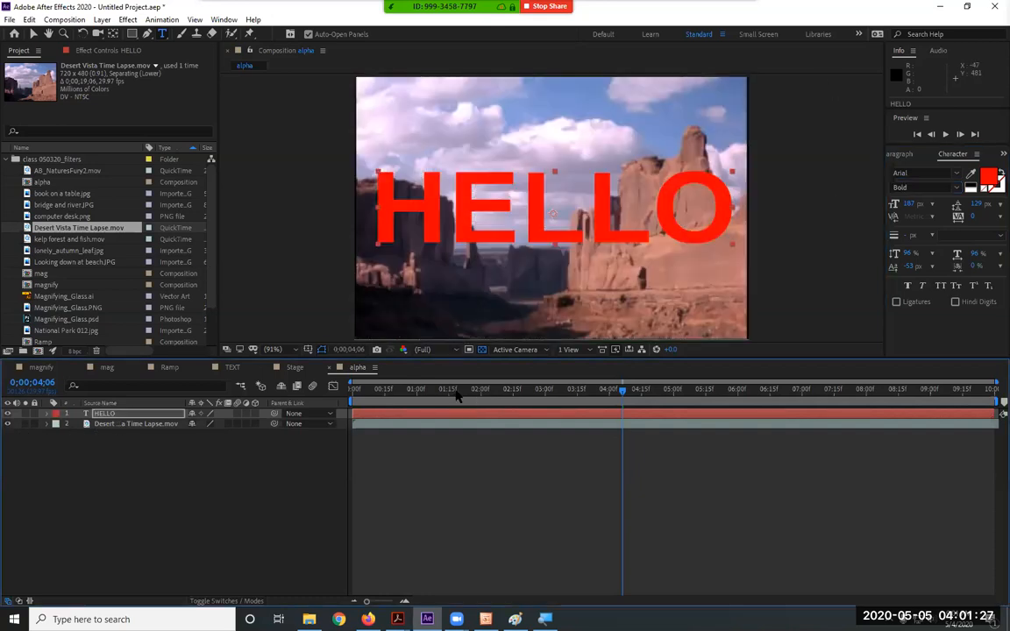
Scrub through the footage and drag HELLO up toward the top of the frame
click(363, 390)
drag(379, 391, 568, 391)
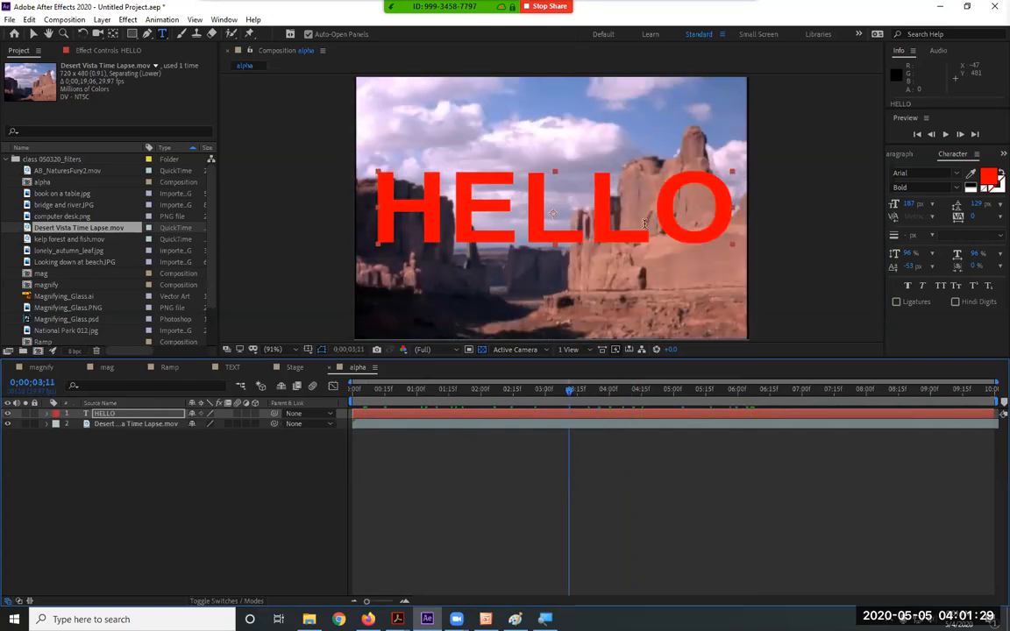
click(32, 34)
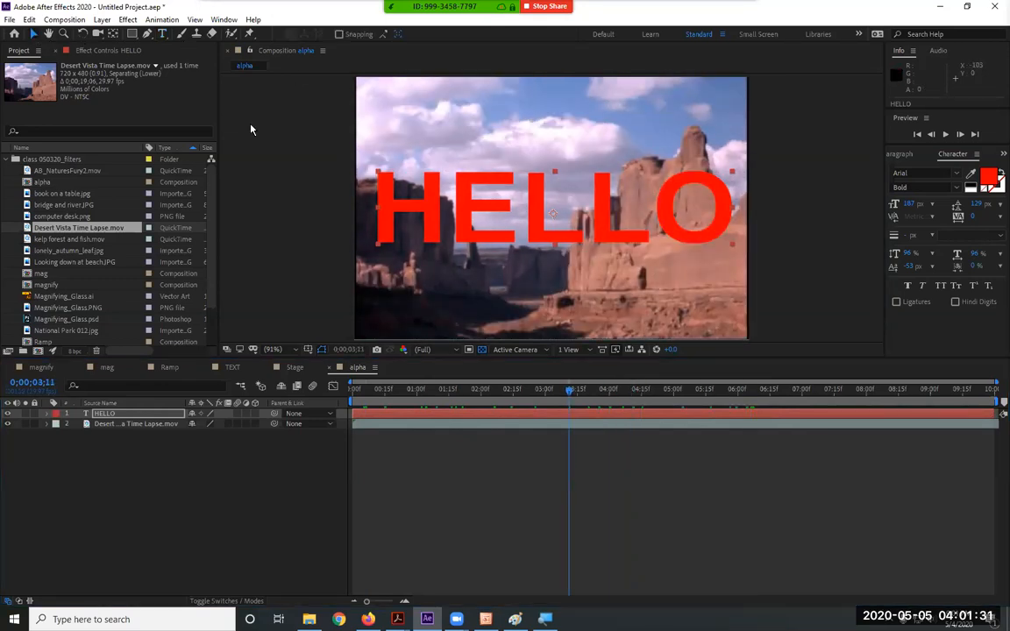
drag(609, 240, 602, 186)
Preview the comp and fine-tune HELLO's position across the top of the desert footage
key(space)
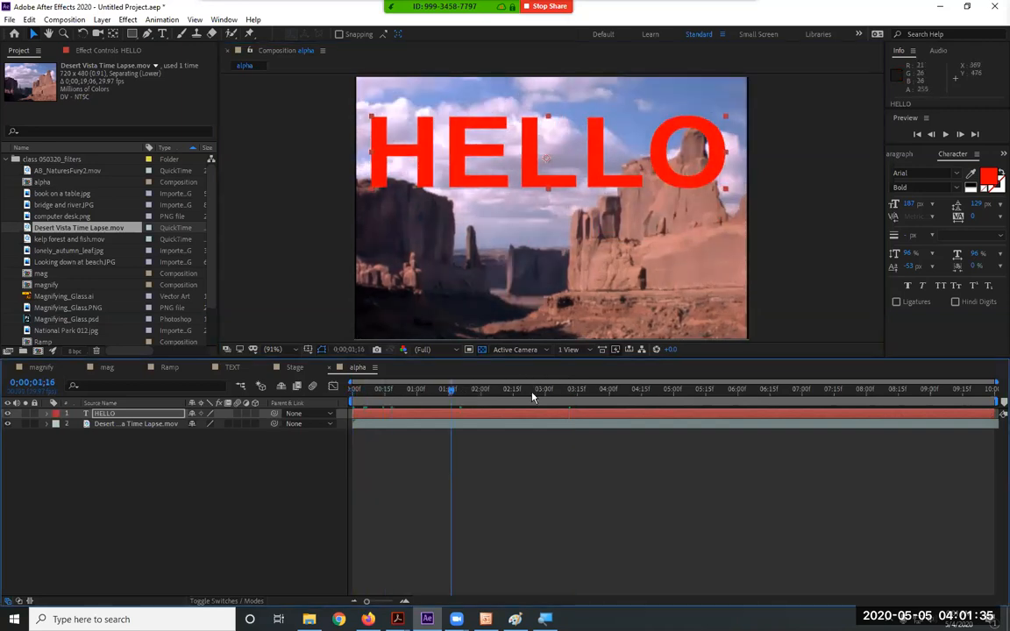
drag(692, 184, 650, 170)
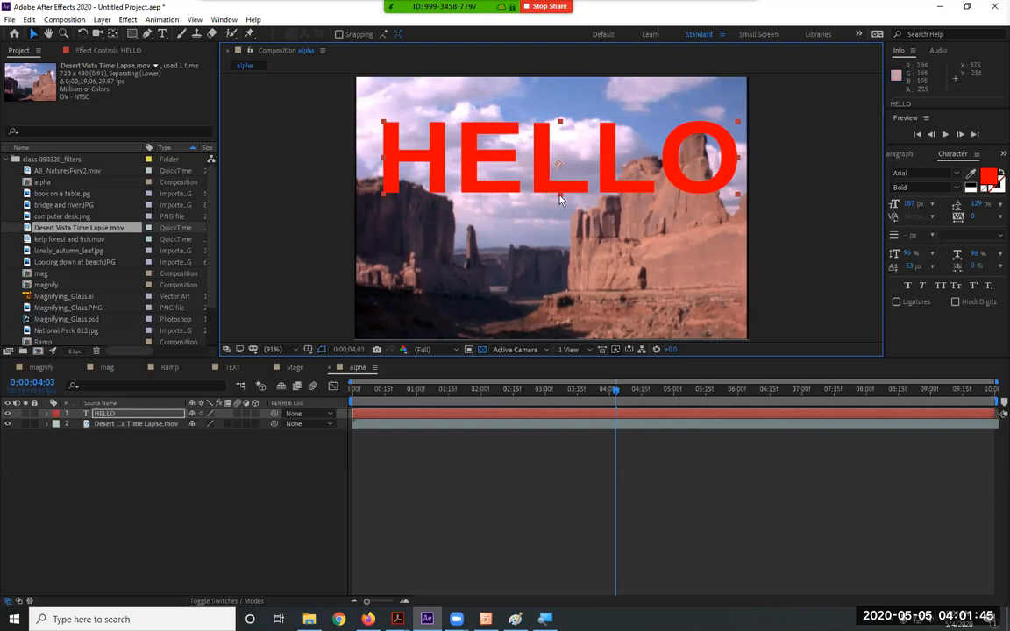
drag(564, 183, 560, 182)
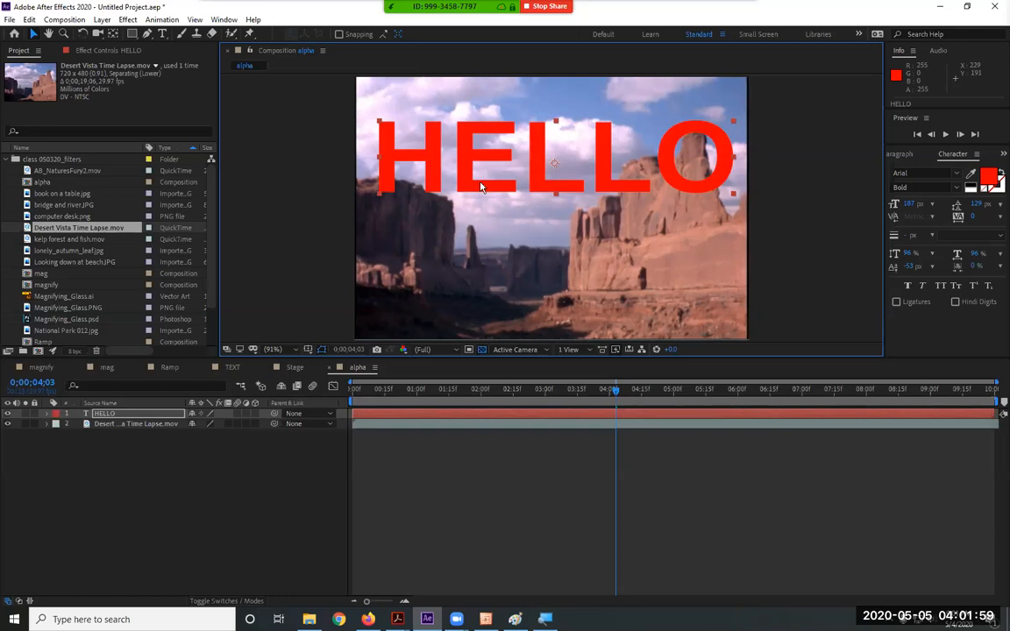
drag(483, 186, 481, 187)
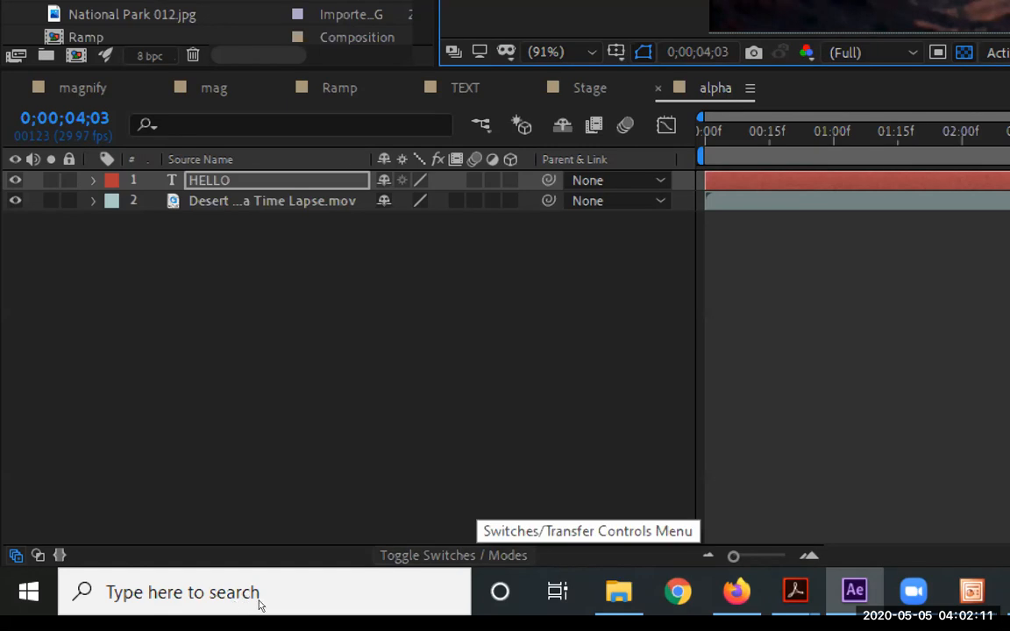
key(F4)
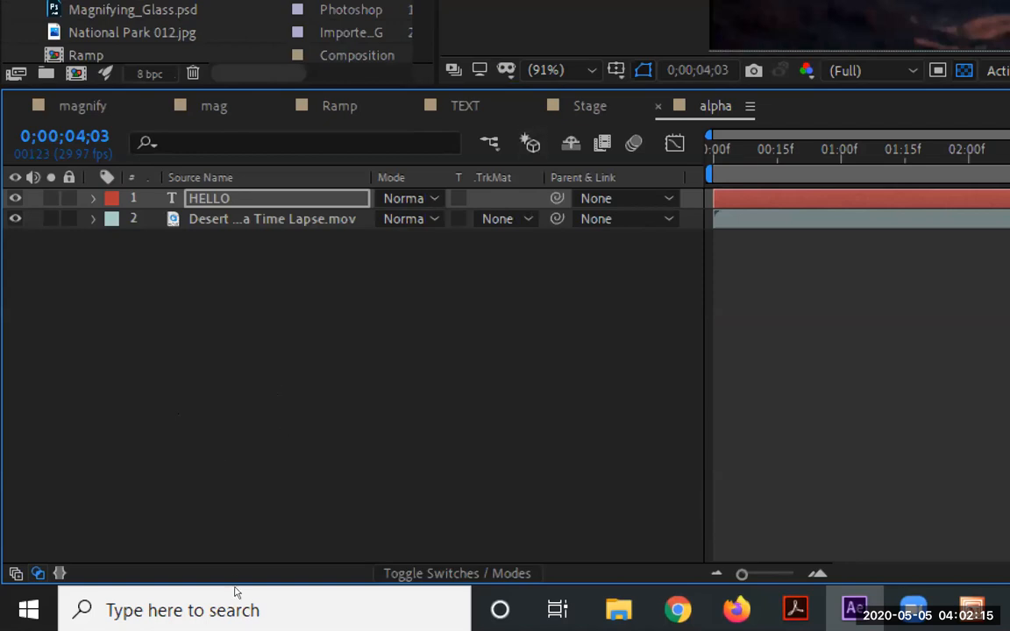
key(F4)
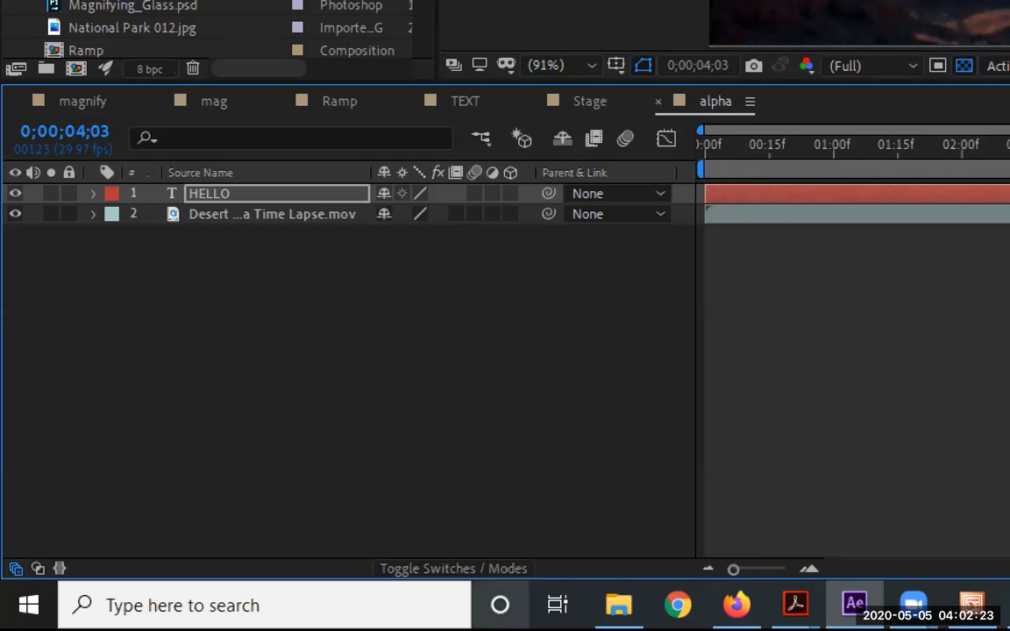
key(F4)
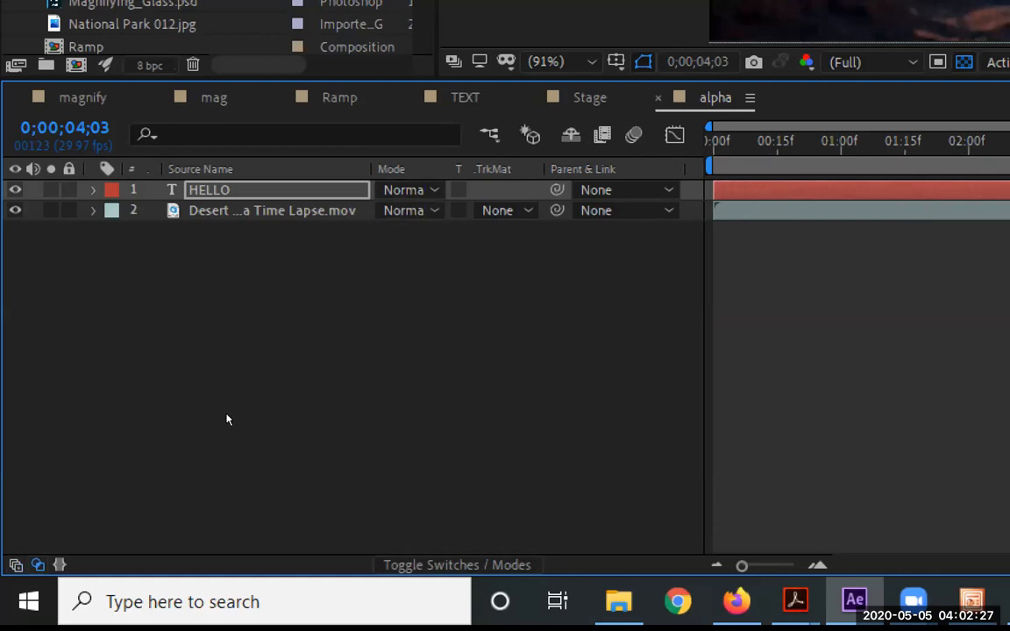
click(433, 191)
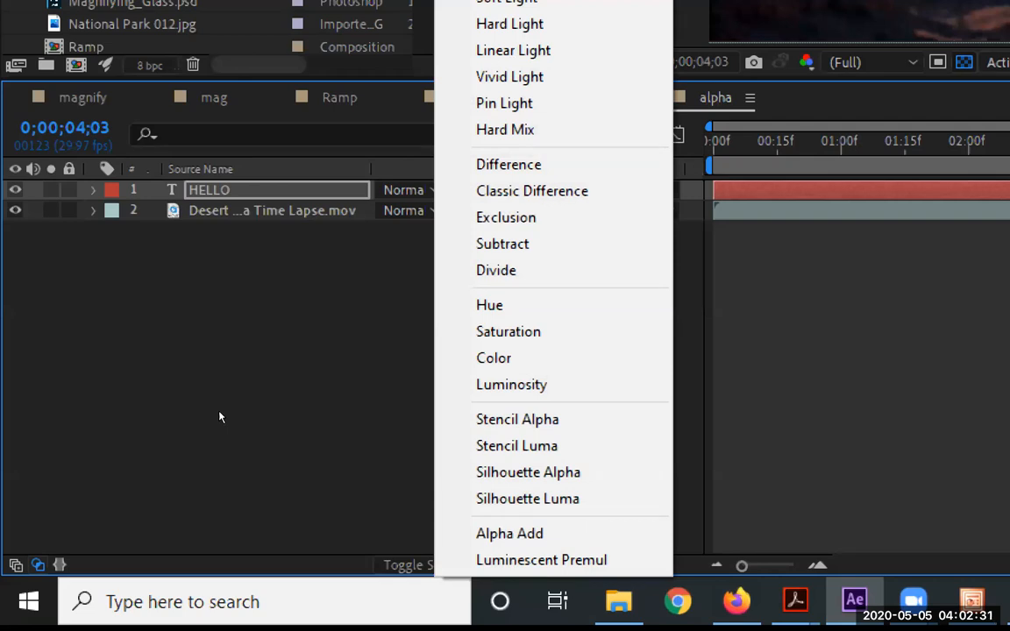
key(Escape)
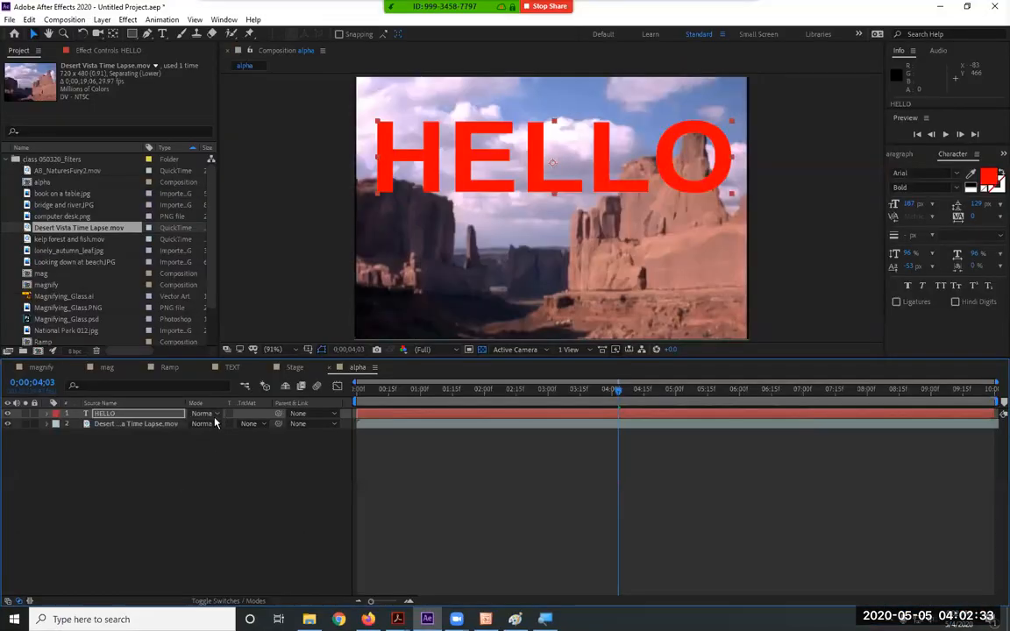
click(203, 423)
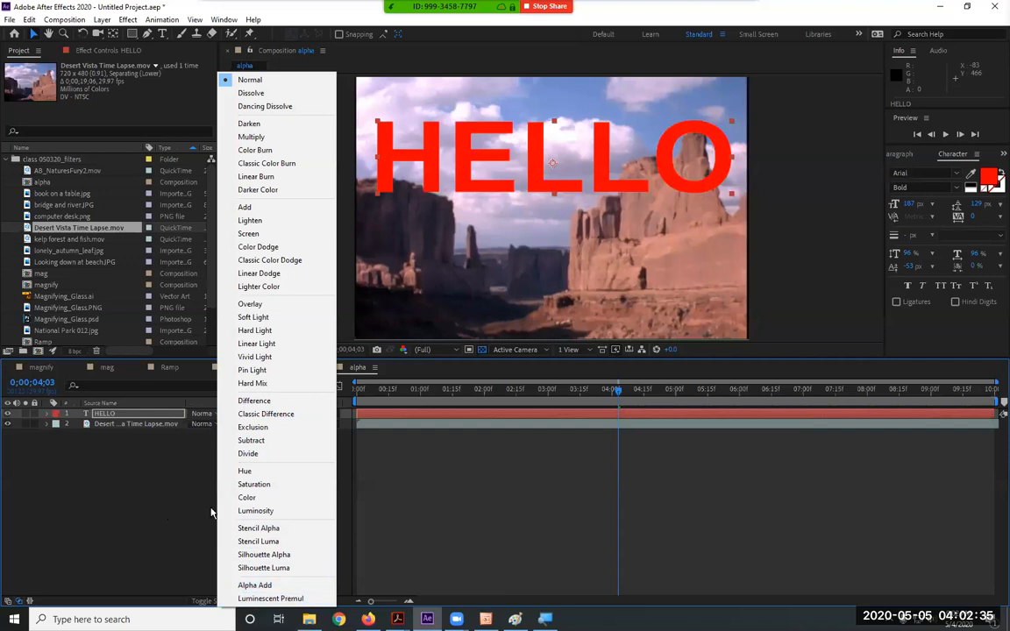
click(168, 531)
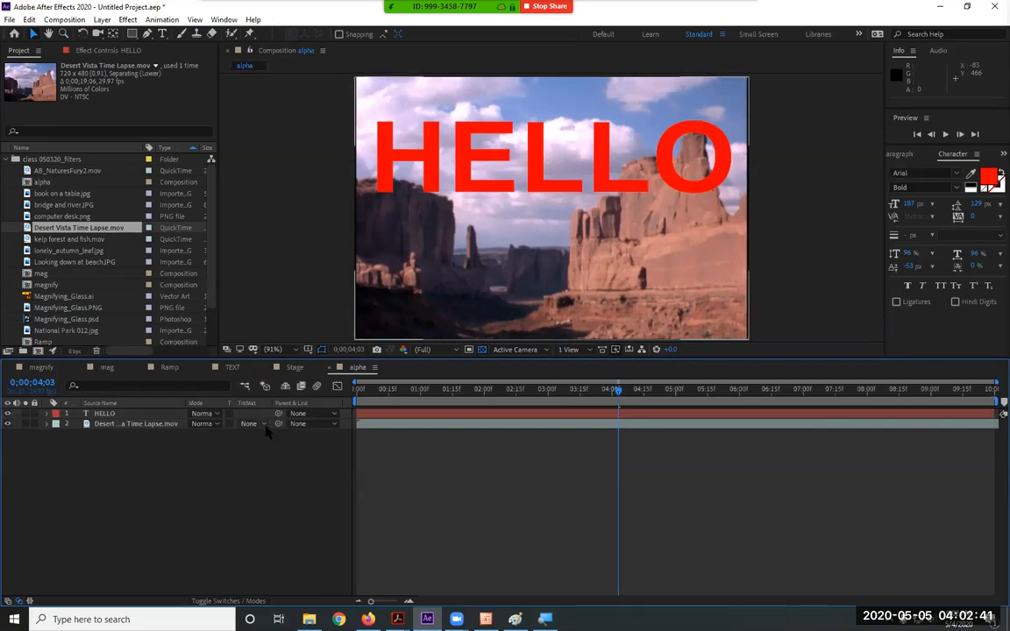
click(167, 423)
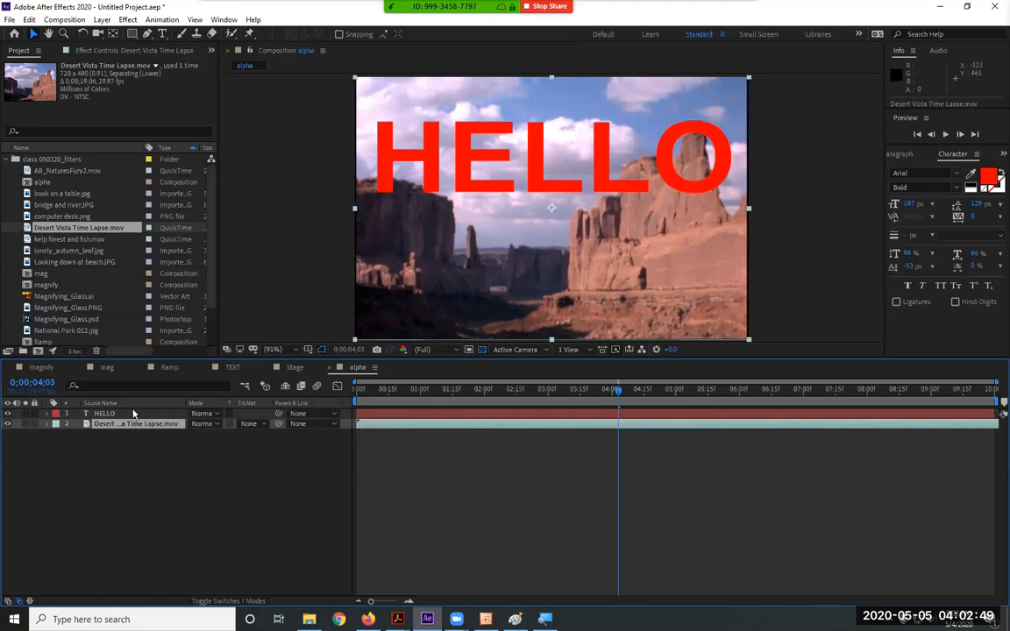
key(ctrl+Up)
Set the desert layer's TrkMat to Alpha Matte "HELLO" and preview from the start
click(137, 427)
click(251, 425)
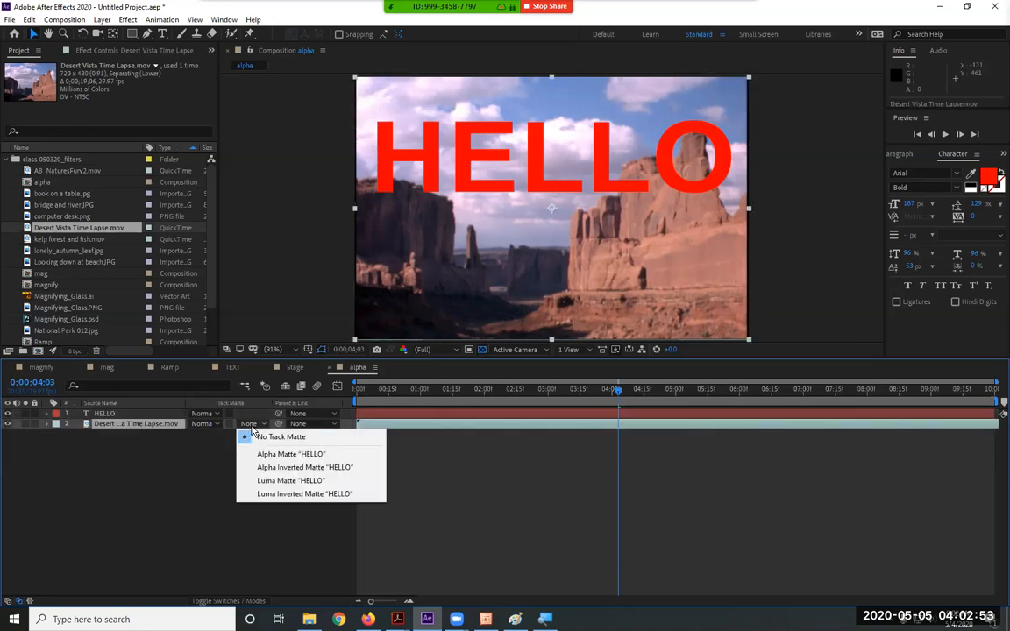
click(204, 424)
click(192, 473)
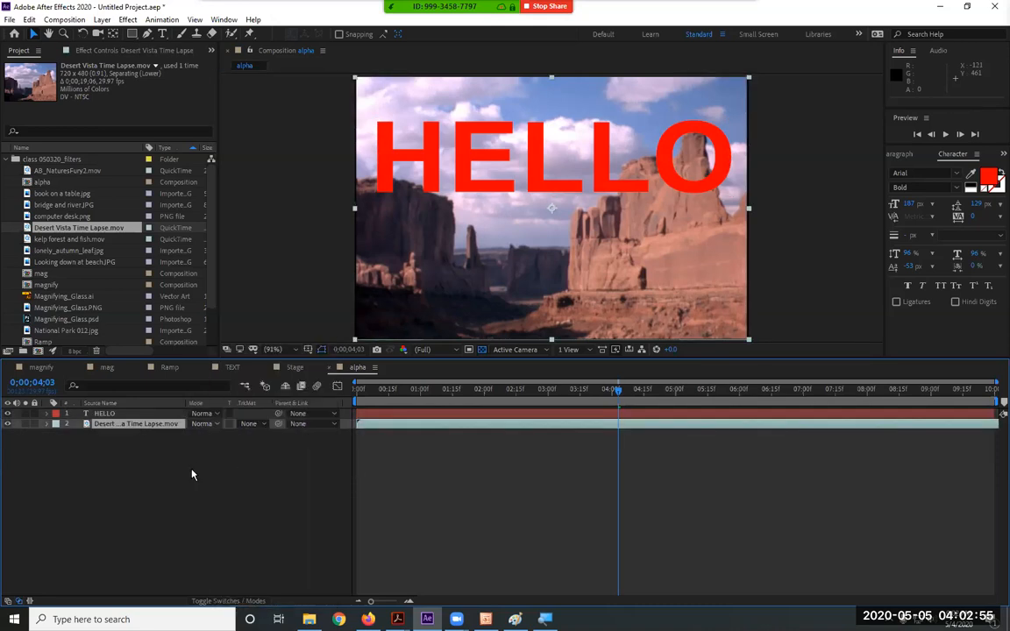
click(250, 425)
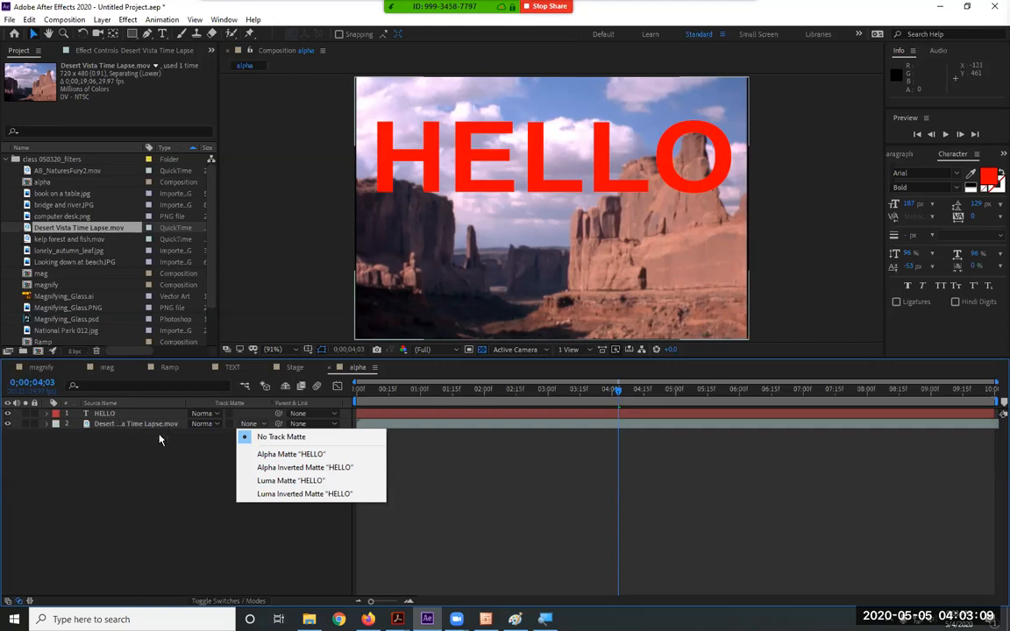
click(292, 454)
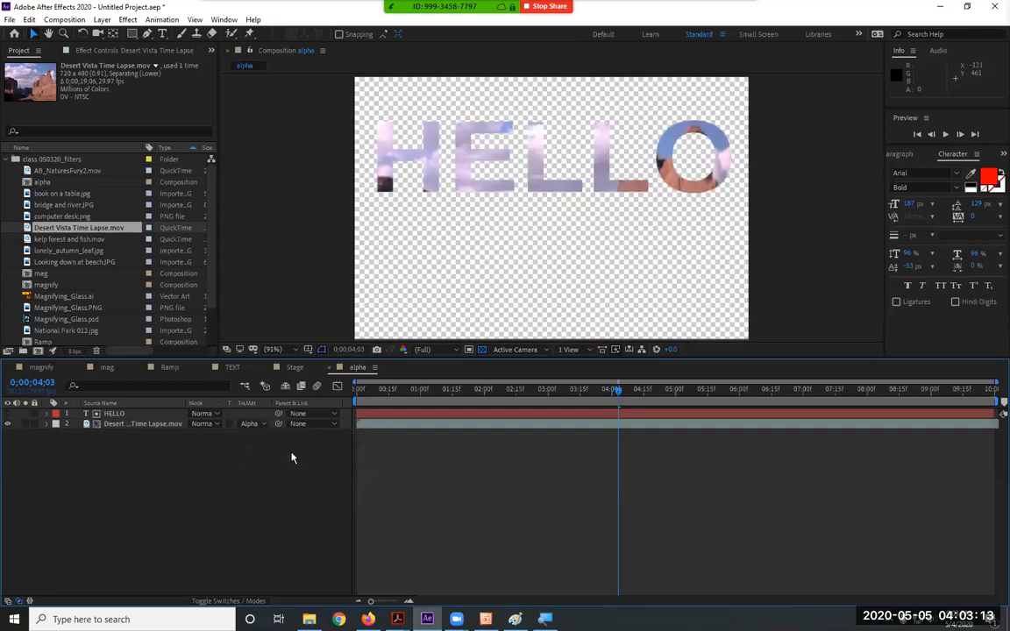
key(Home)
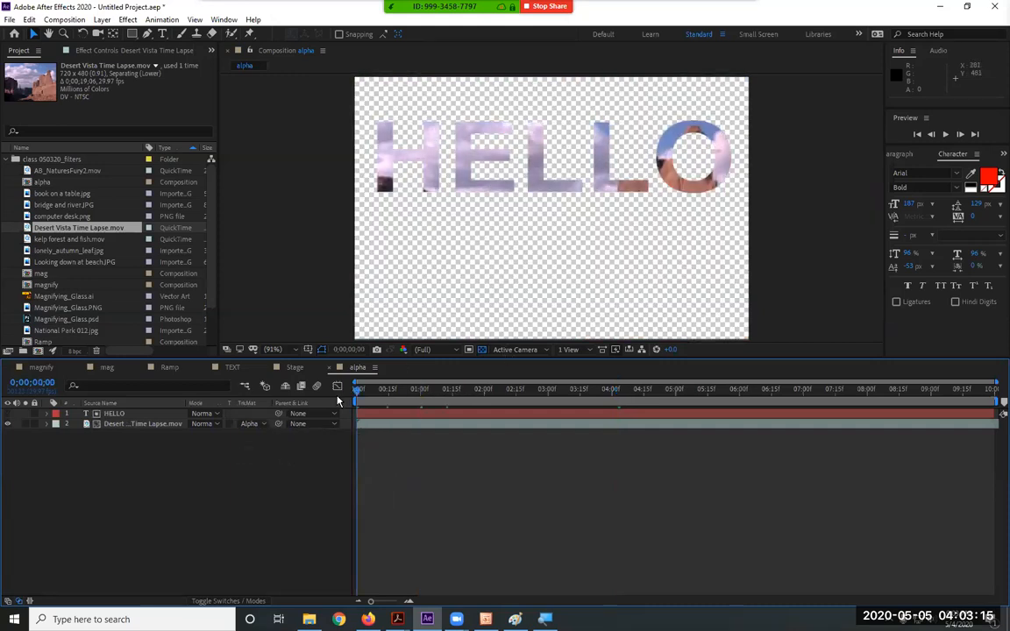
key(space)
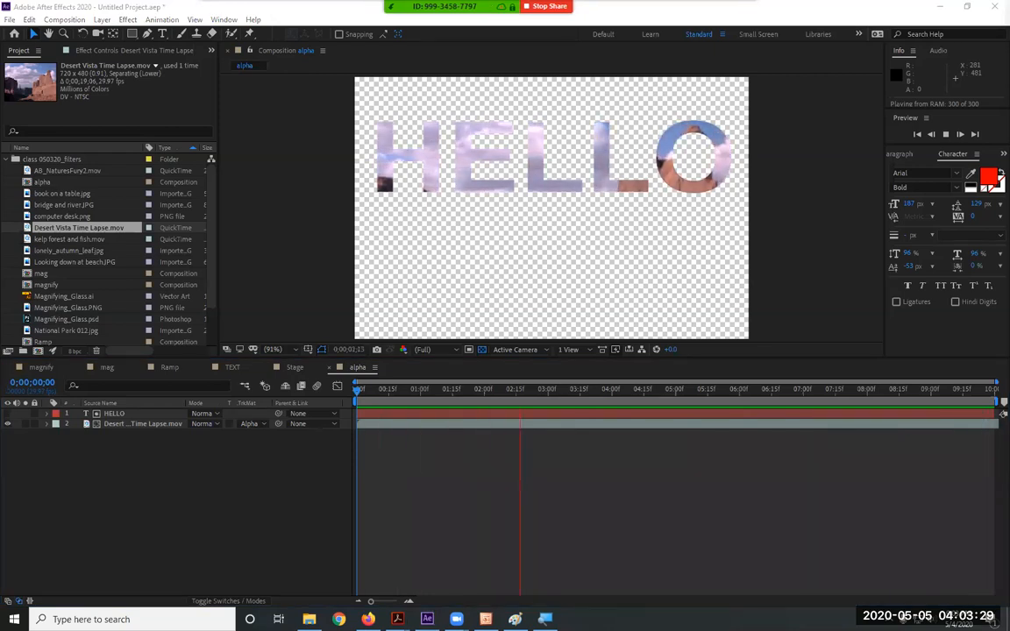
Try a Luma Matte, settle on Alpha Inverted Matte "HELLO", and add computer desk.png below
click(249, 424)
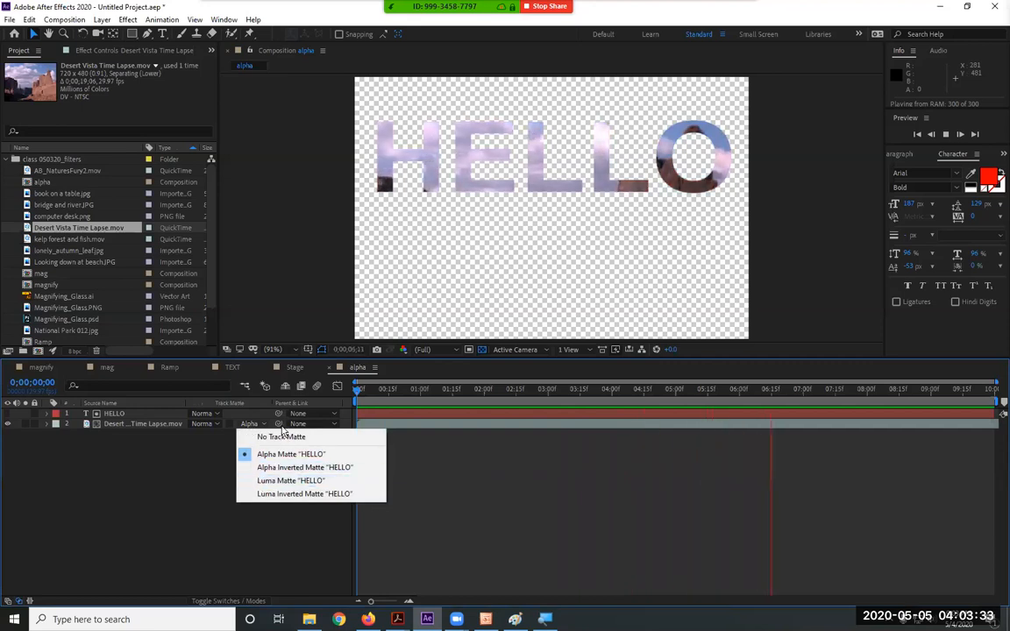
click(317, 481)
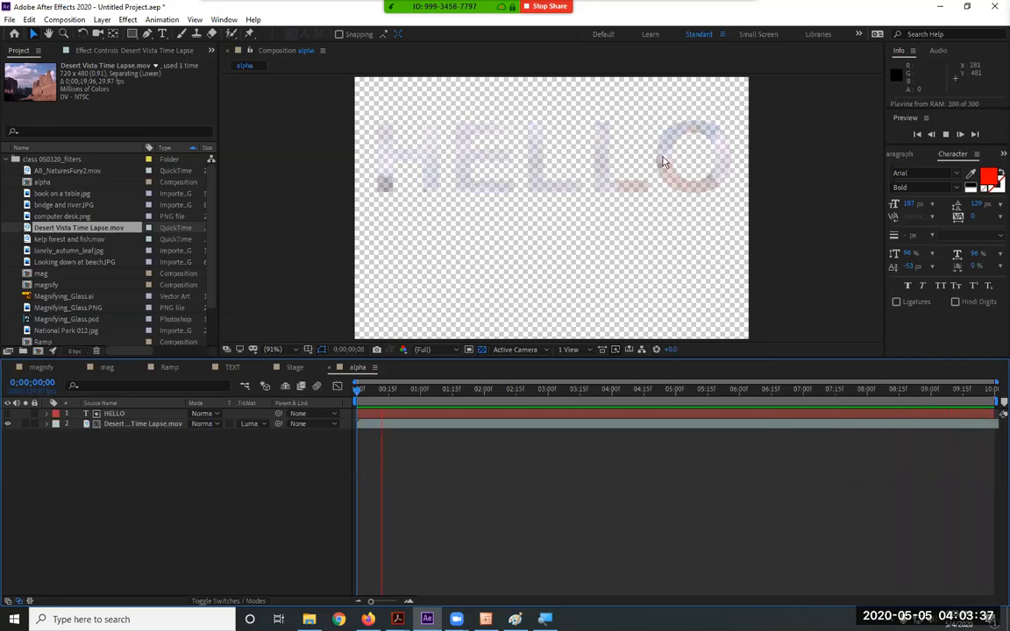
click(261, 426)
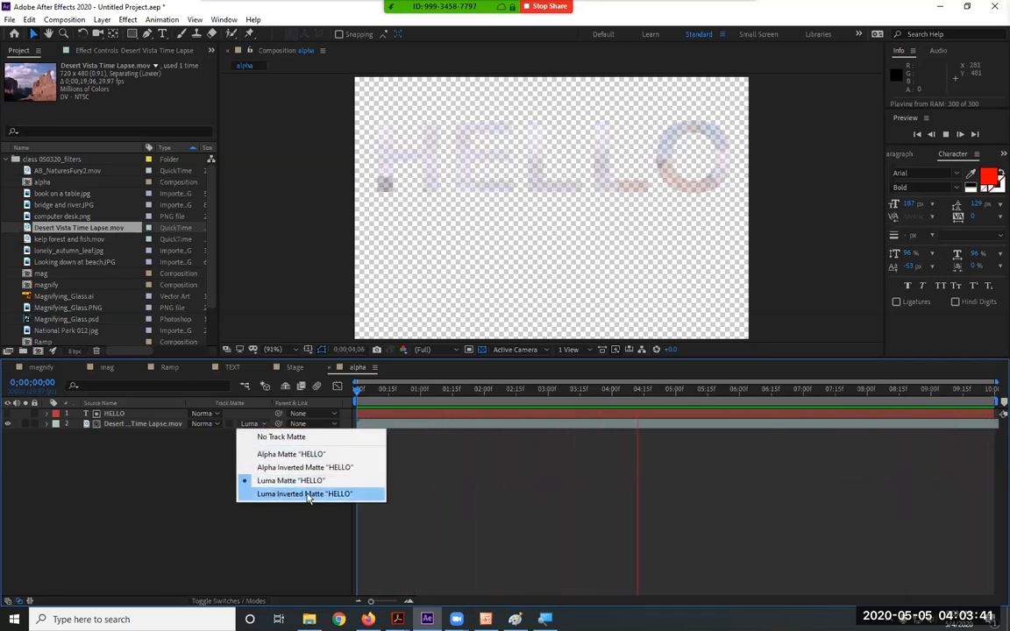
click(291, 454)
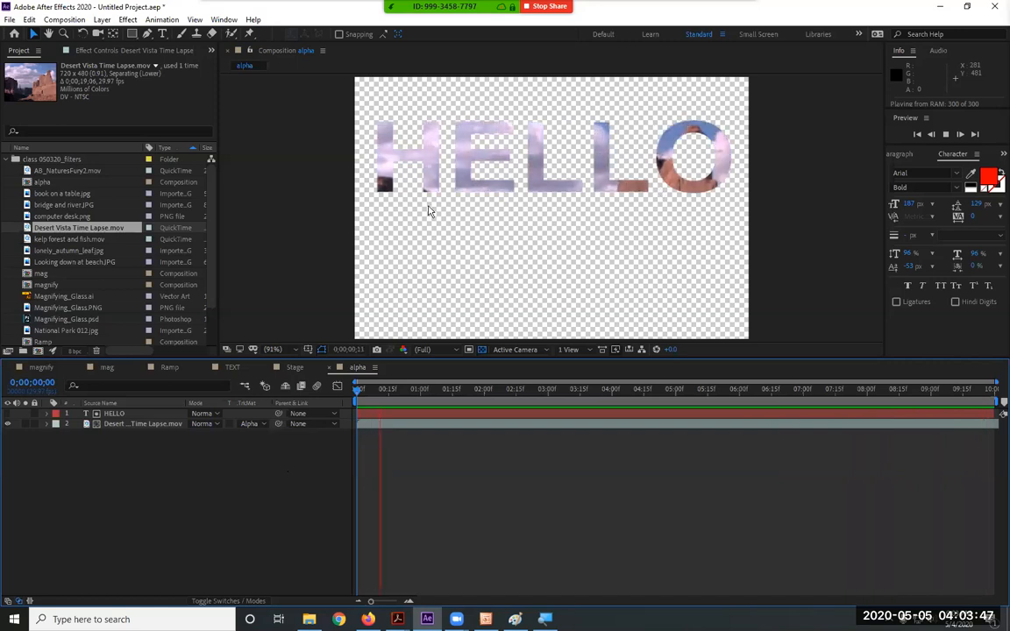
click(256, 424)
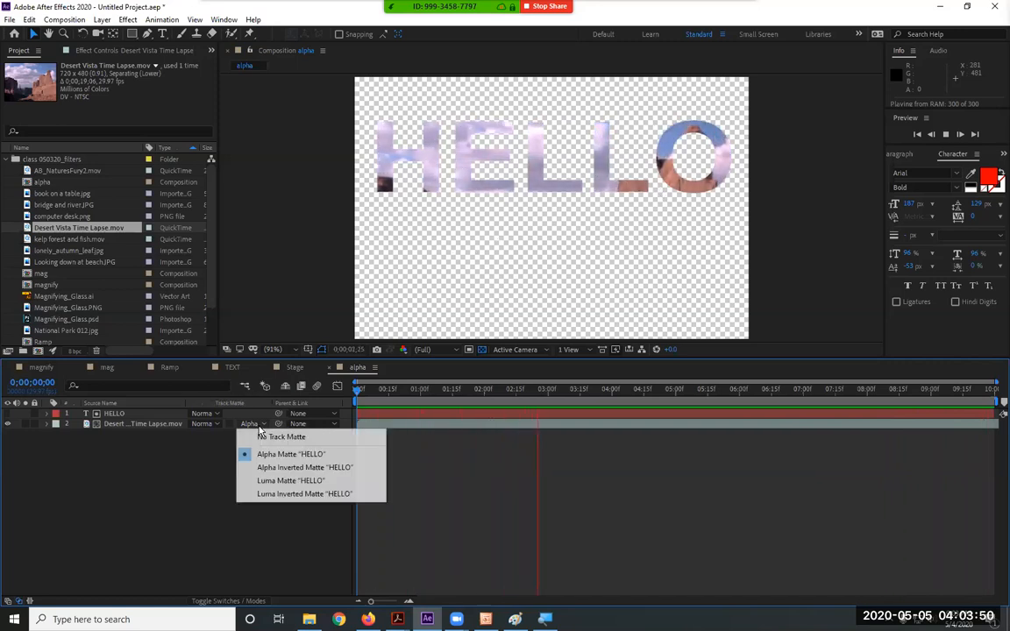
click(281, 470)
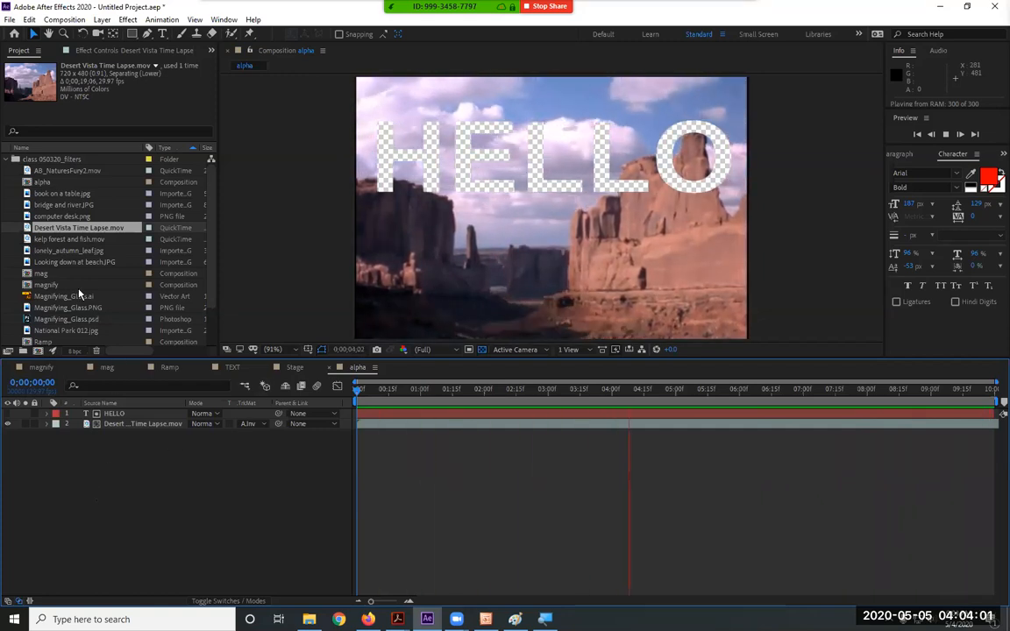
drag(79, 216, 97, 555)
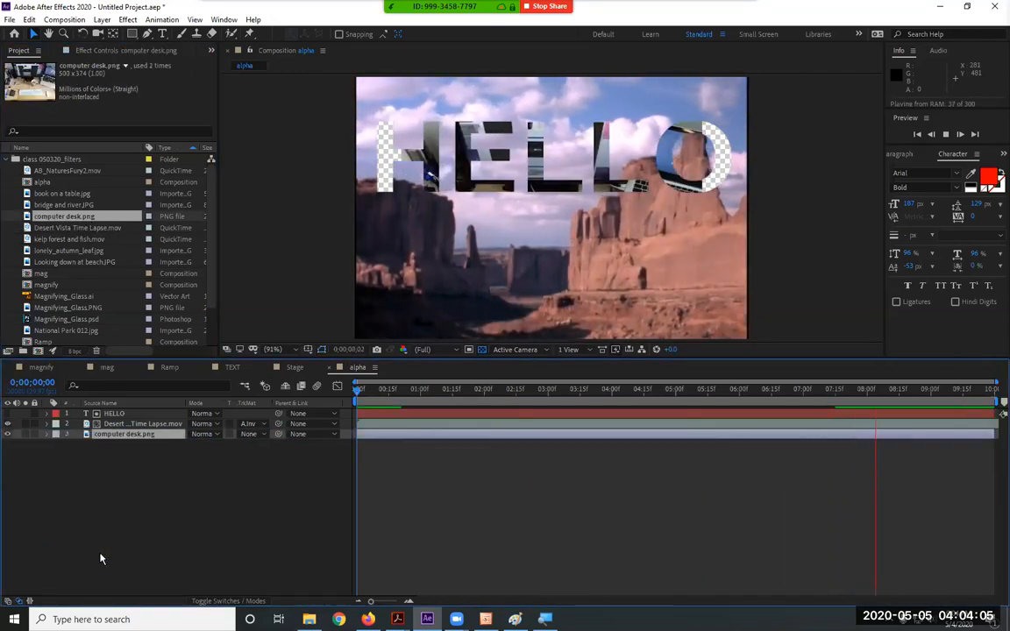
Enlarge the computer desk.png layer's Scale, then delete that layer
key(s)
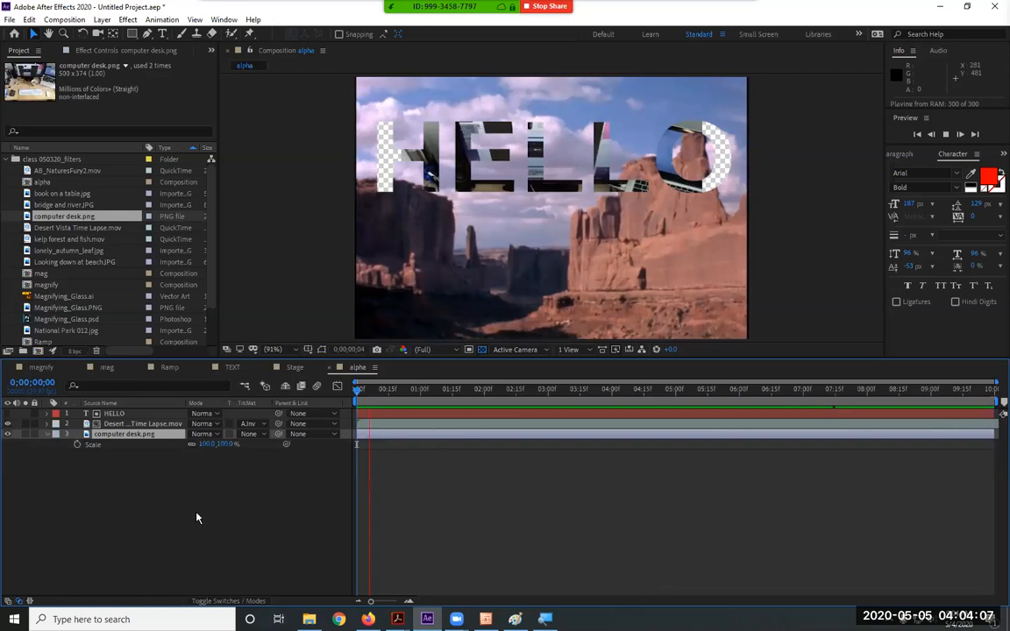
drag(232, 444, 266, 445)
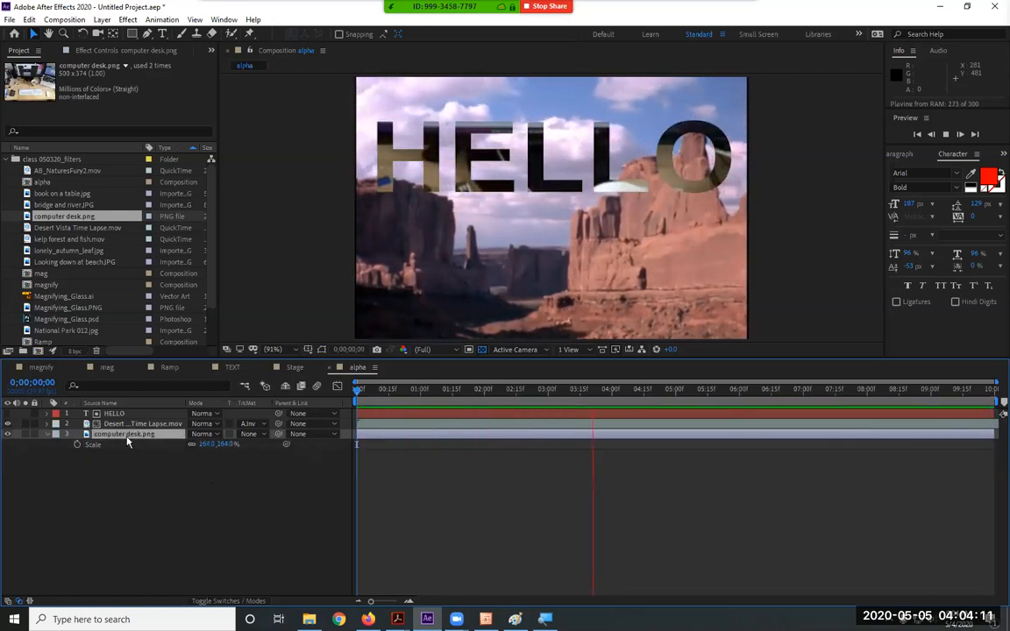
key(Delete)
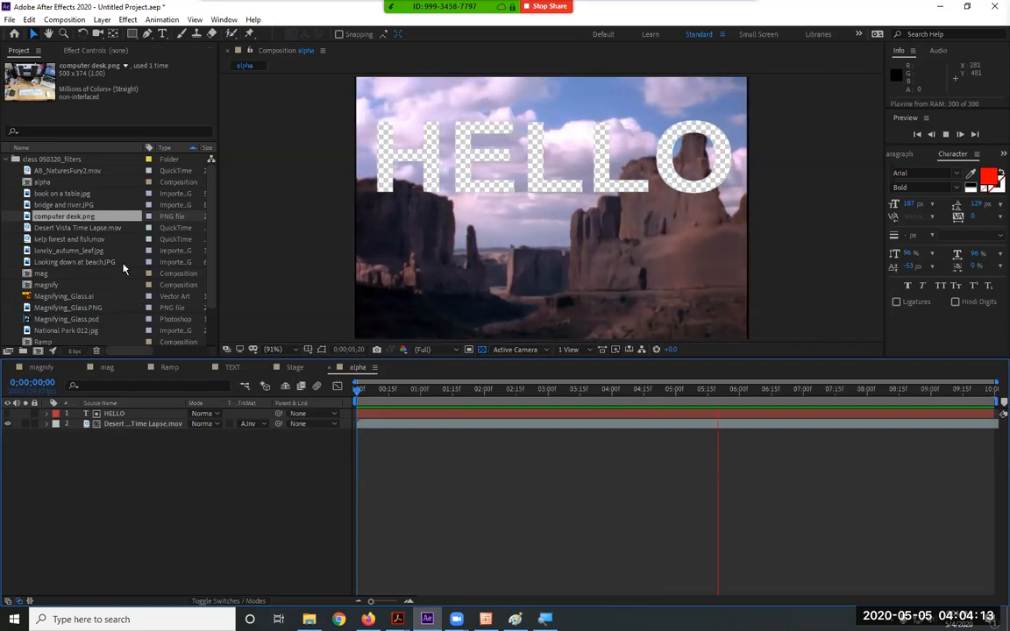
Place kelp forest and fish.mov beneath the desert layer as the third layer
click(88, 240)
drag(87, 240, 105, 500)
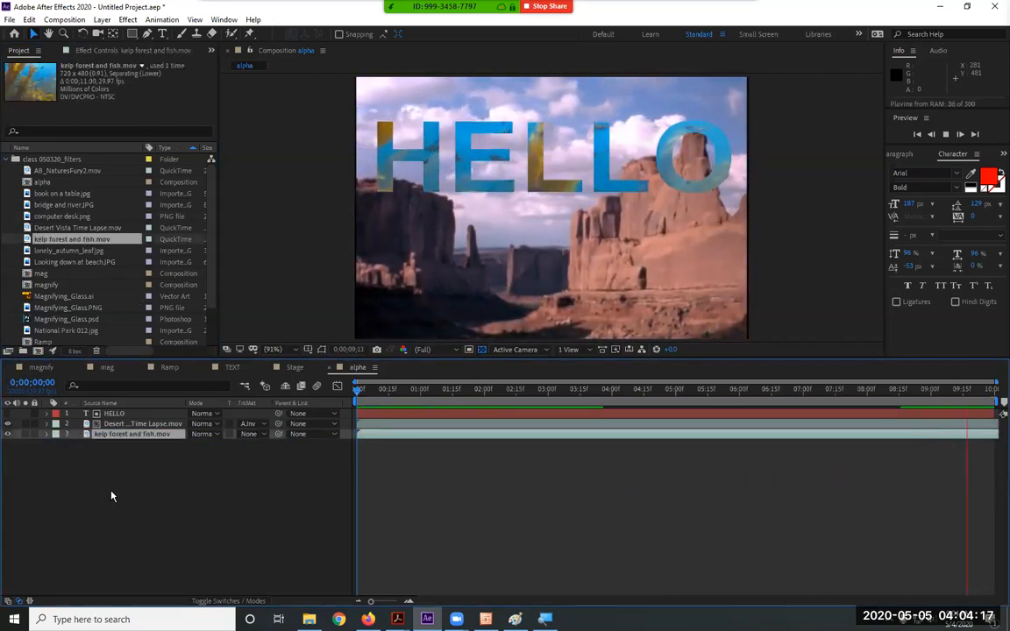
click(128, 425)
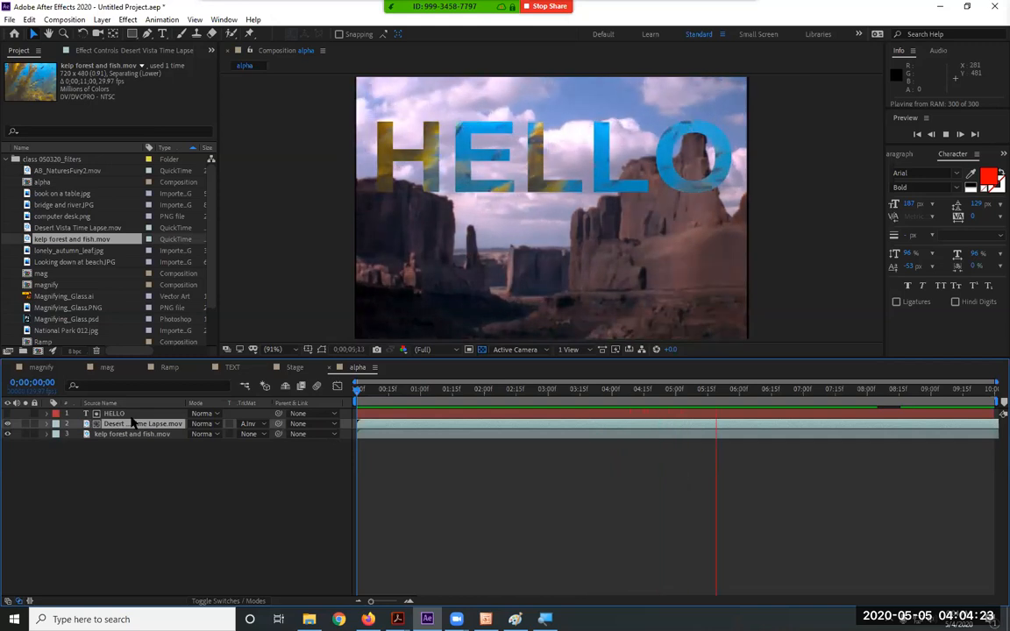
click(105, 412)
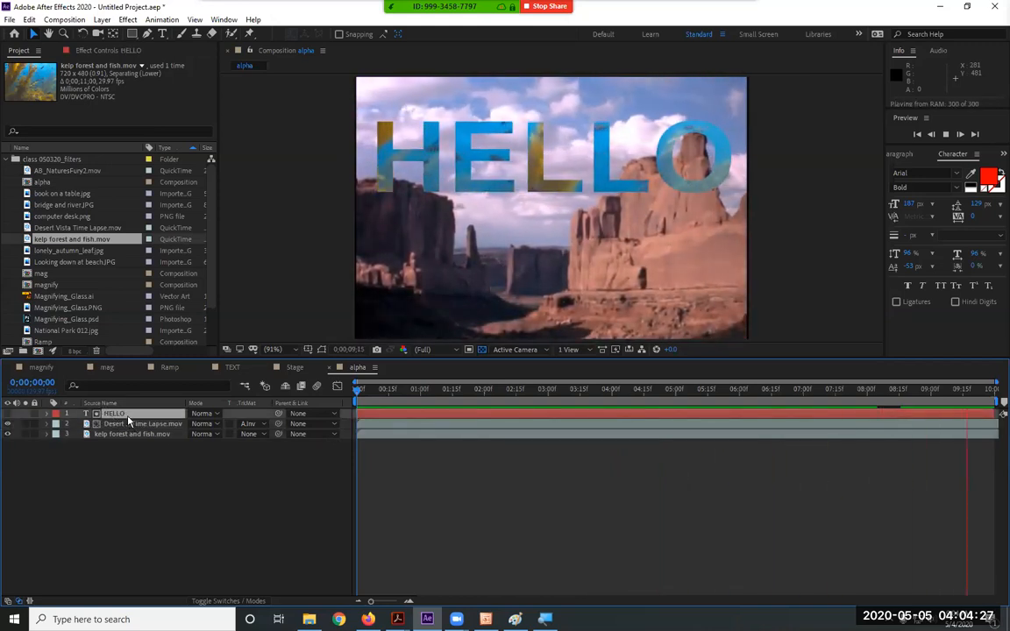
Switch the desert layer's TrkMat back to Alpha Matte "HELLO" and hide the kelp layer
click(249, 424)
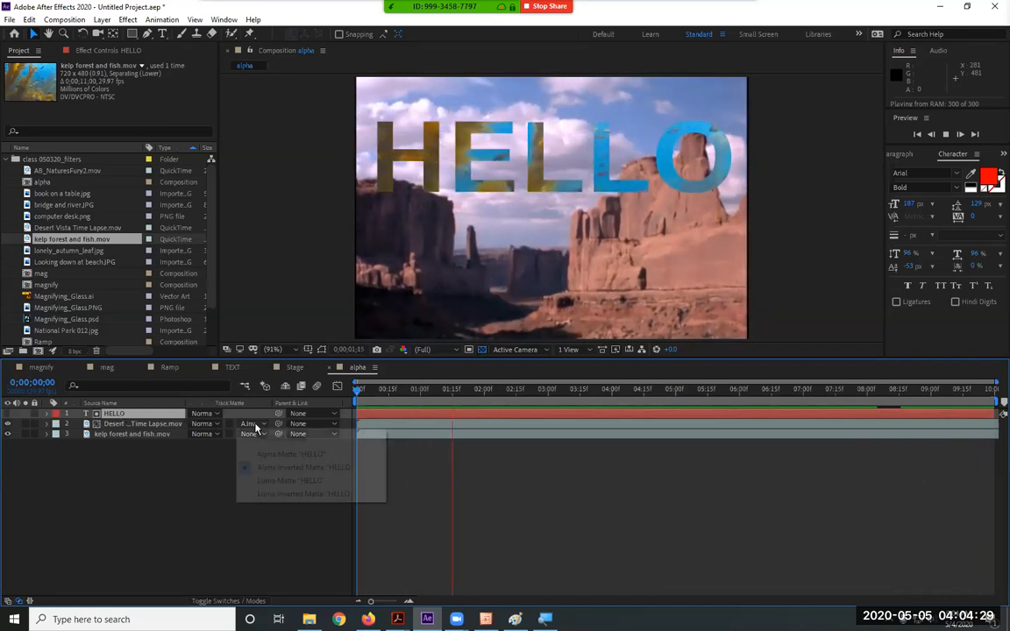
click(277, 455)
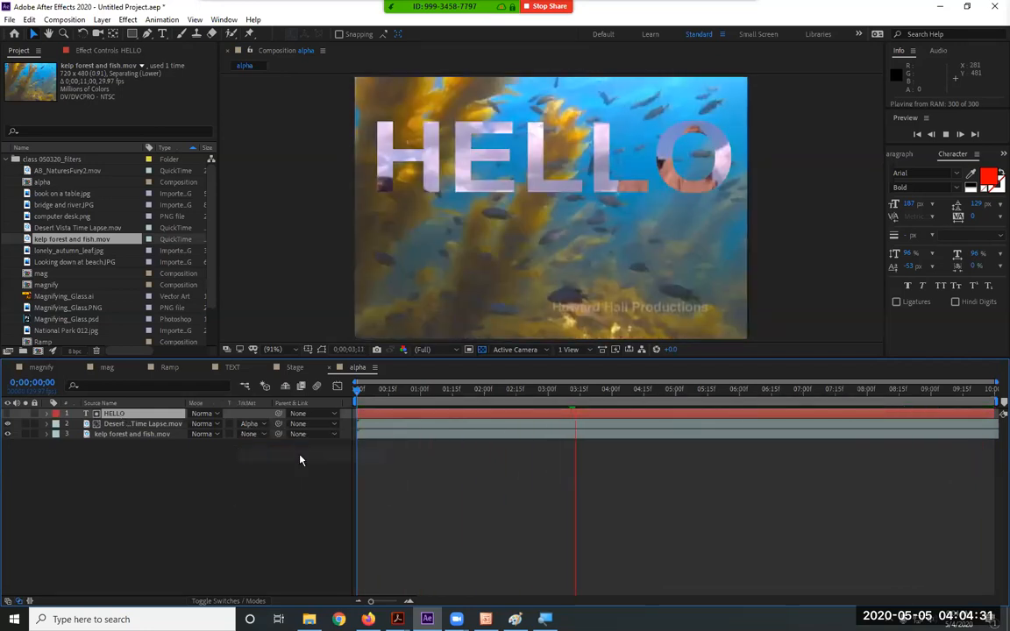
click(8, 434)
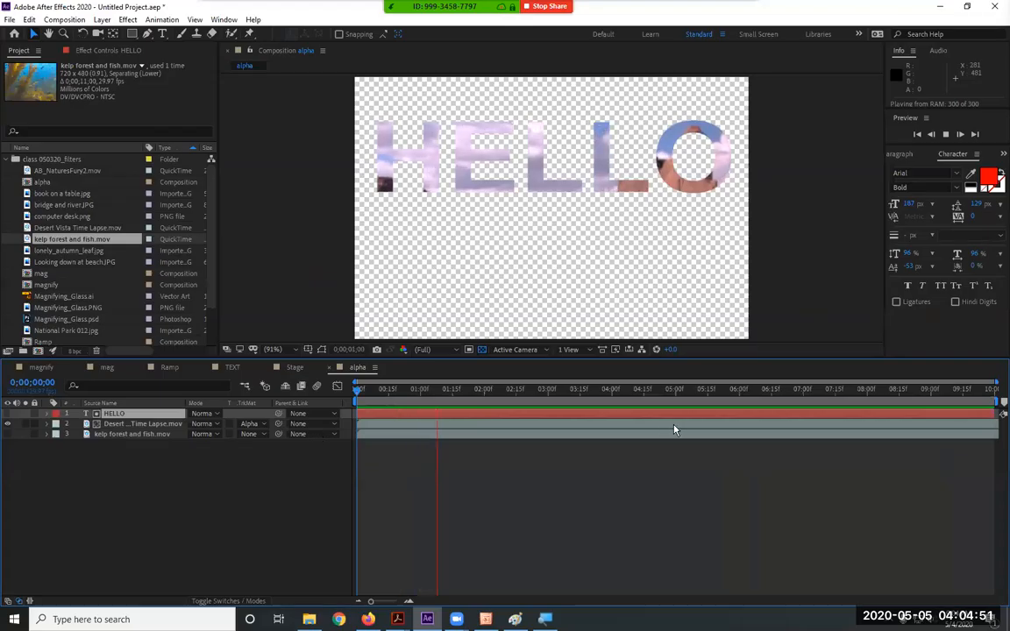
Adjust the work area so it ends at about 0;00;07;11
drag(991, 403, 666, 427)
drag(993, 403, 623, 408)
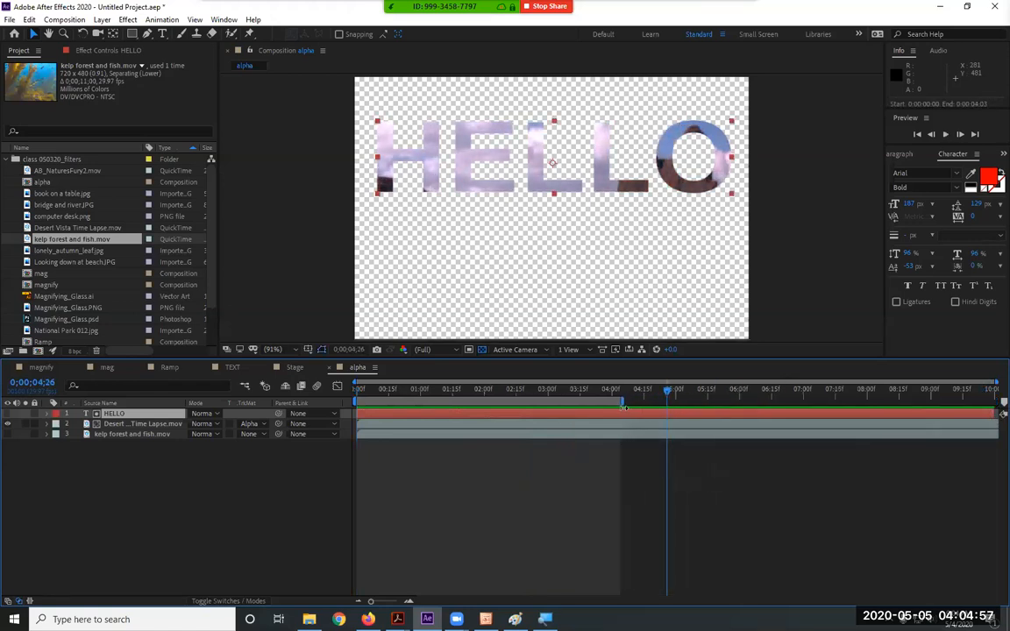
drag(396, 396, 554, 397)
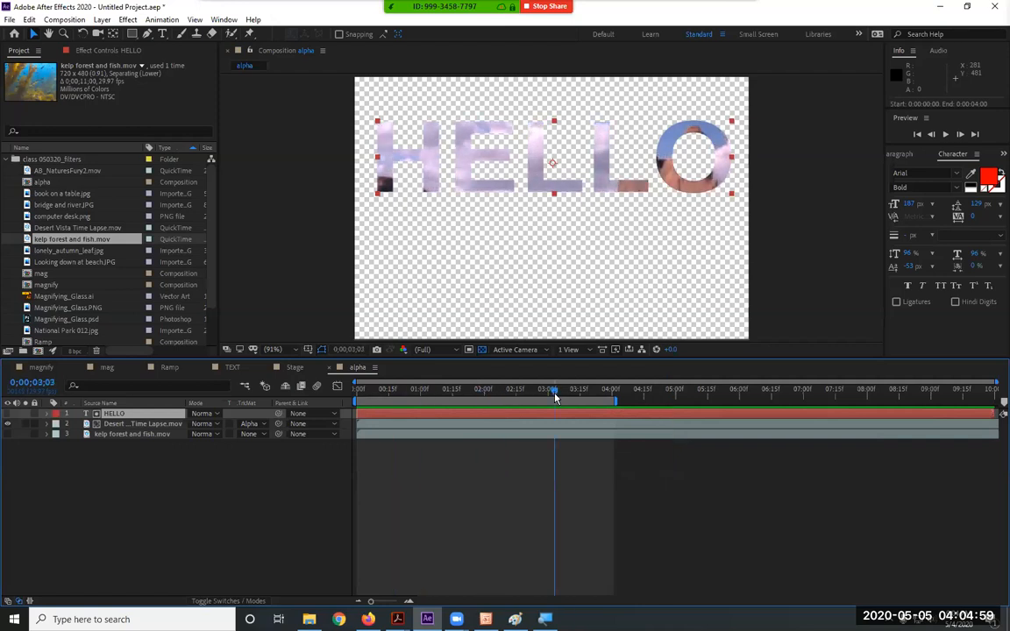
drag(617, 402, 830, 401)
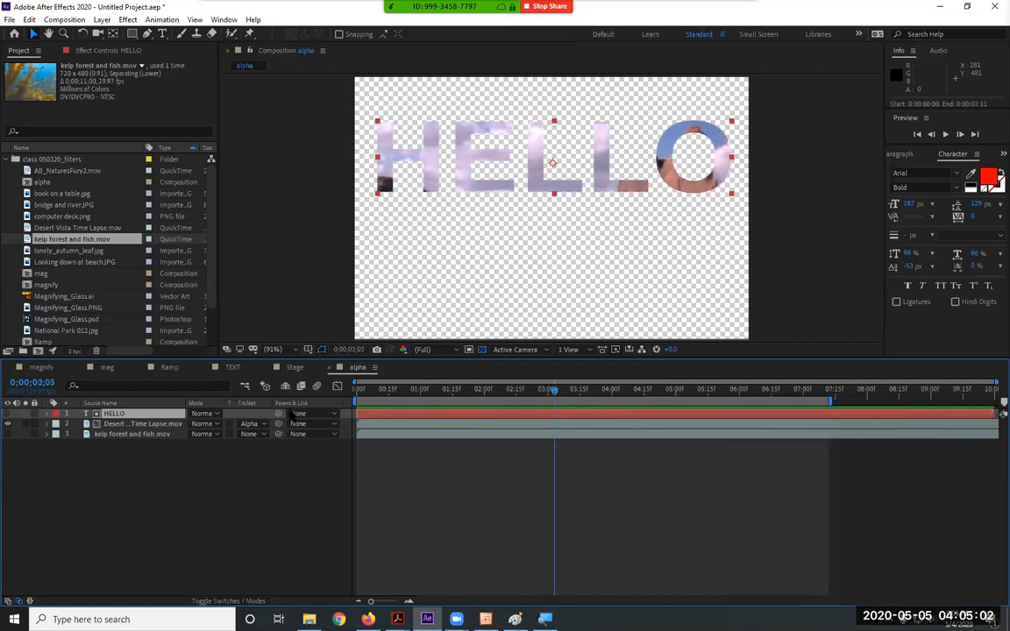
Set the desert layer's TrkMat to Alpha Inverted Matte "HELLO"
click(136, 424)
click(250, 424)
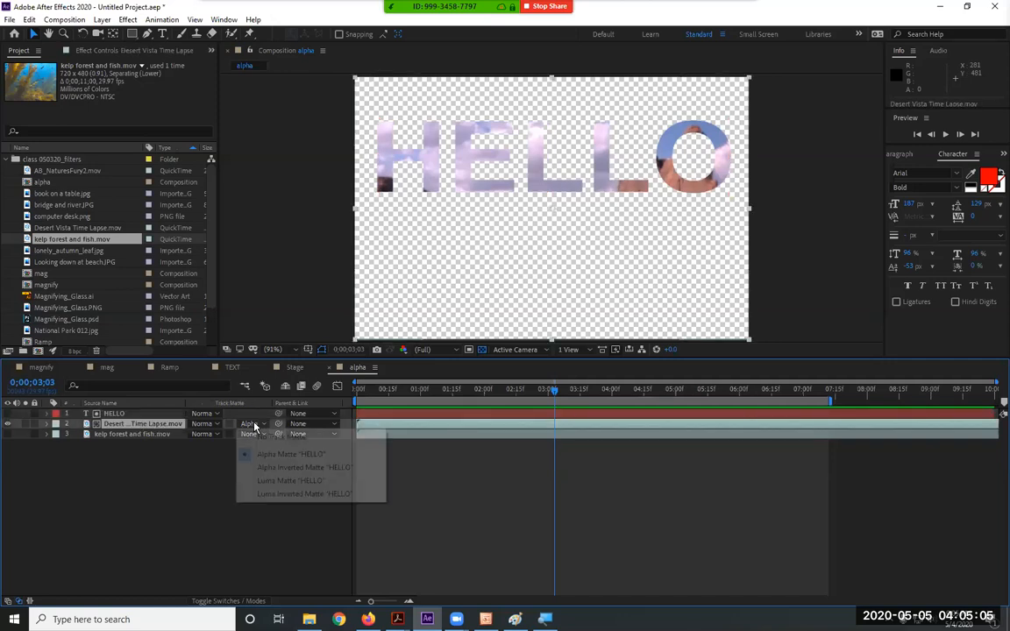
click(272, 467)
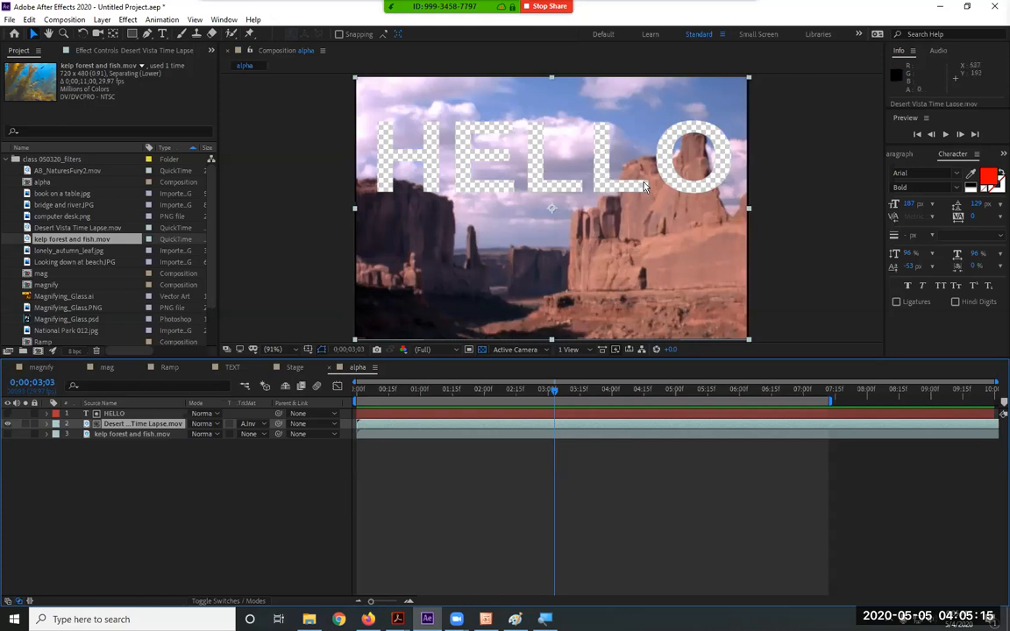
Preview the comp with the kelp layer visible, then hide the kelp layer again
click(140, 413)
shift+click(137, 423)
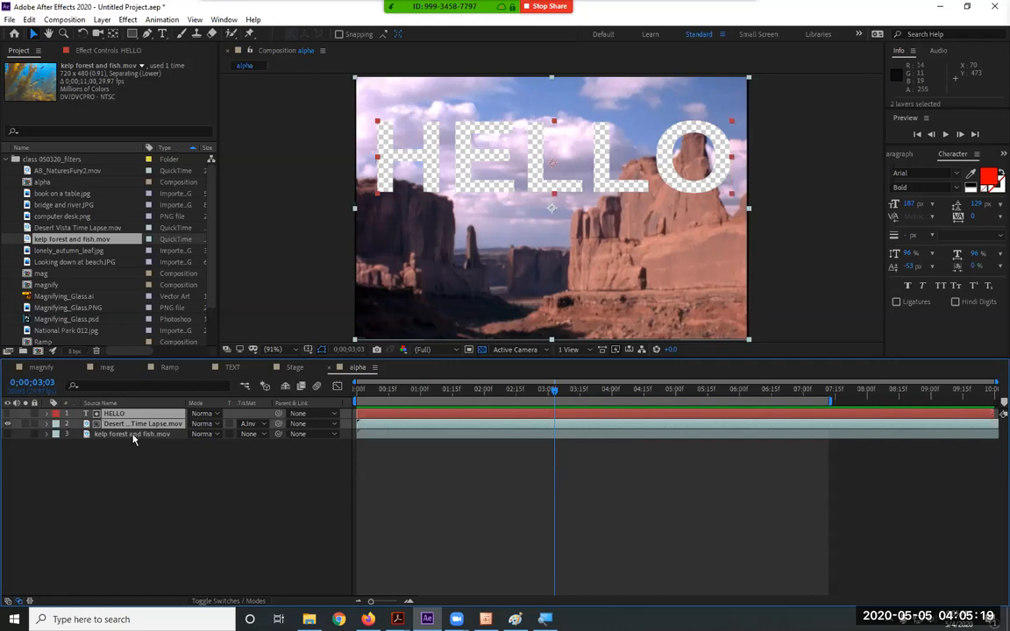
click(8, 434)
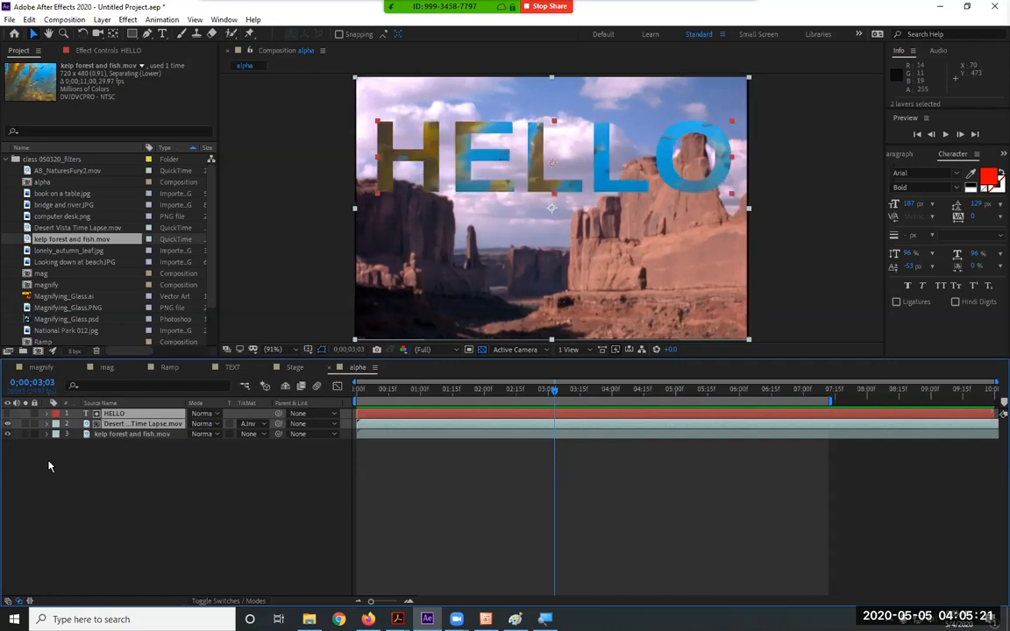
key(space)
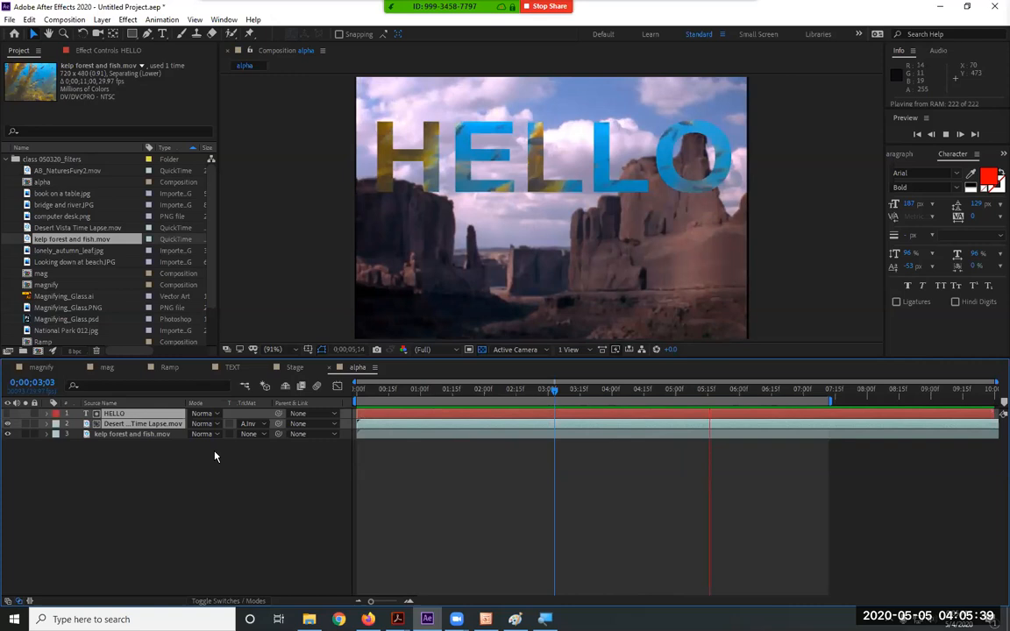
key(space)
click(7, 434)
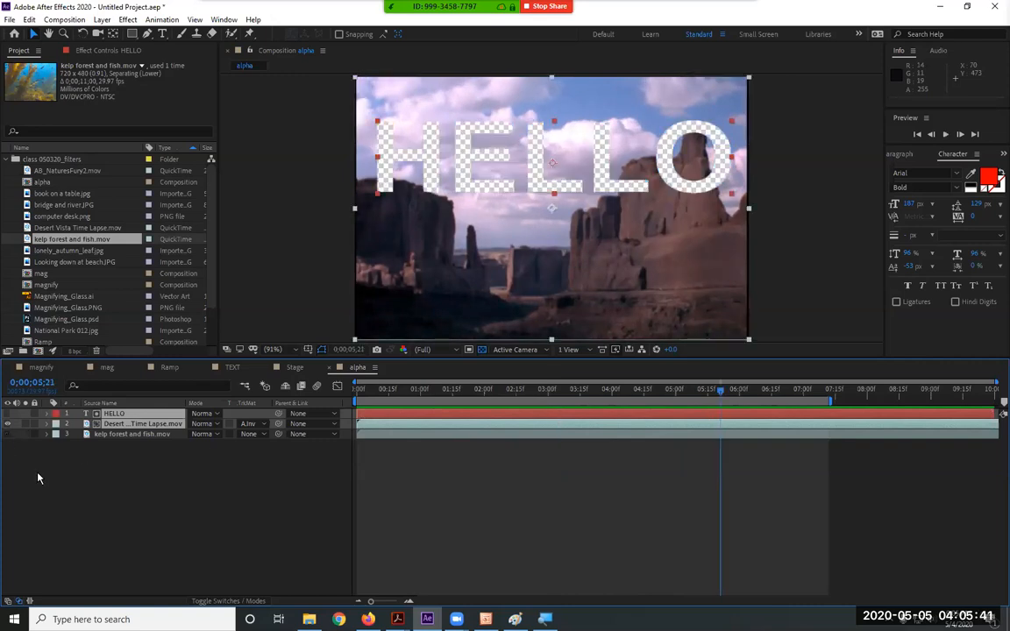
Return the desert TrkMat to Alpha Matte "HELLO", undoing a trial move of HELLO
click(252, 424)
click(263, 451)
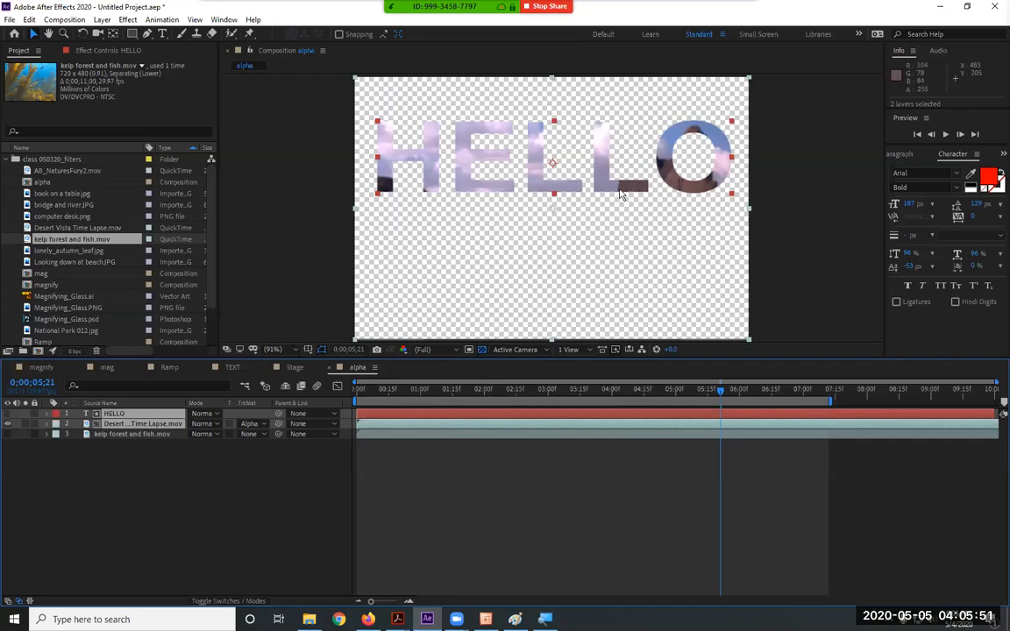
drag(620, 194, 616, 286)
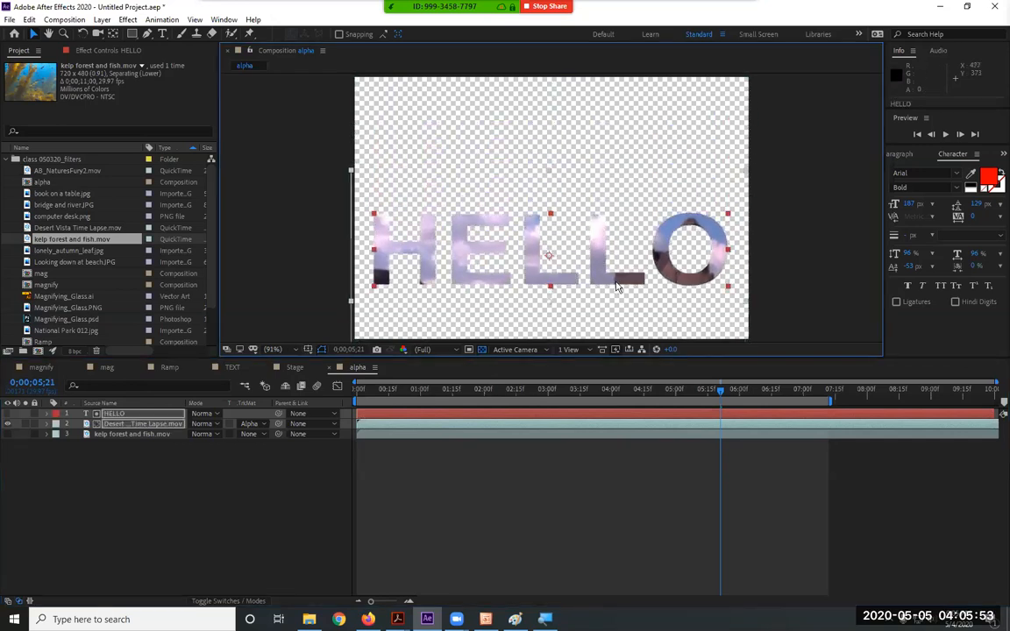
key(ctrl+z)
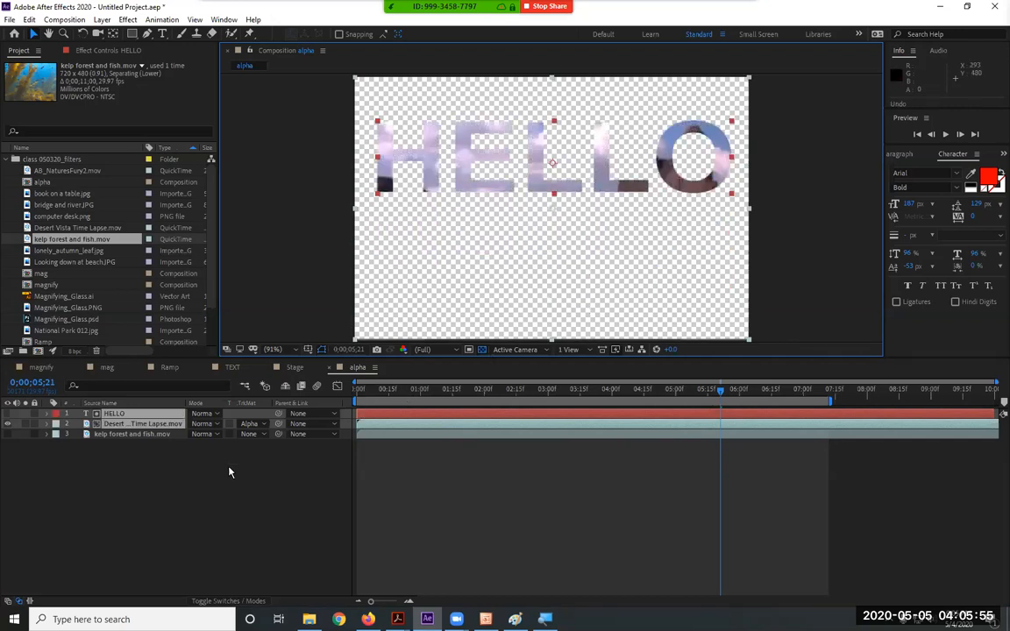
click(149, 458)
click(128, 417)
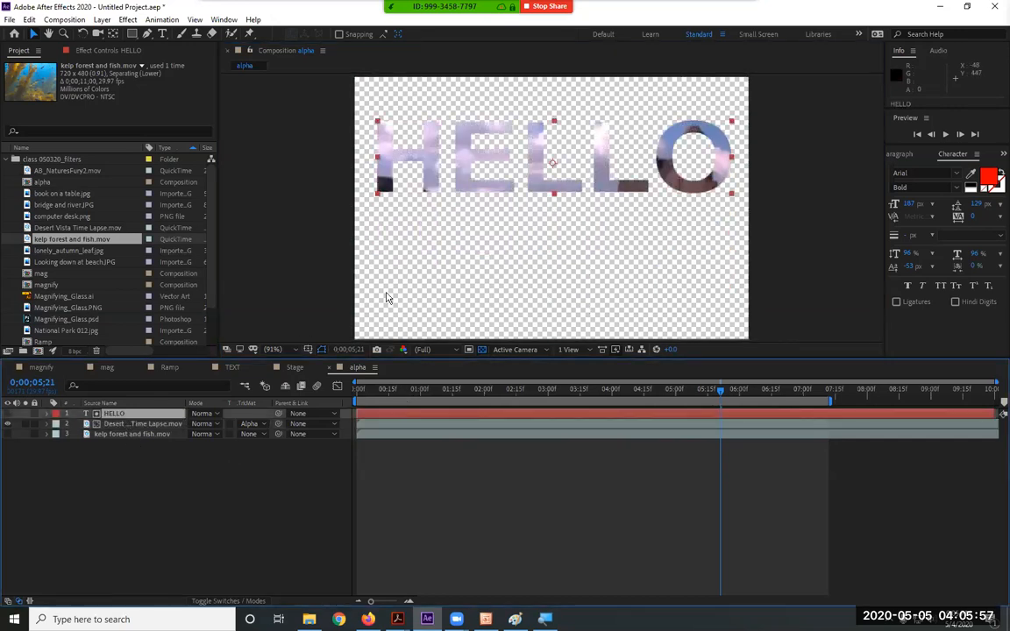
Preview HELLO lower in the frame, then move it back up to the top
drag(468, 193, 462, 267)
key(space)
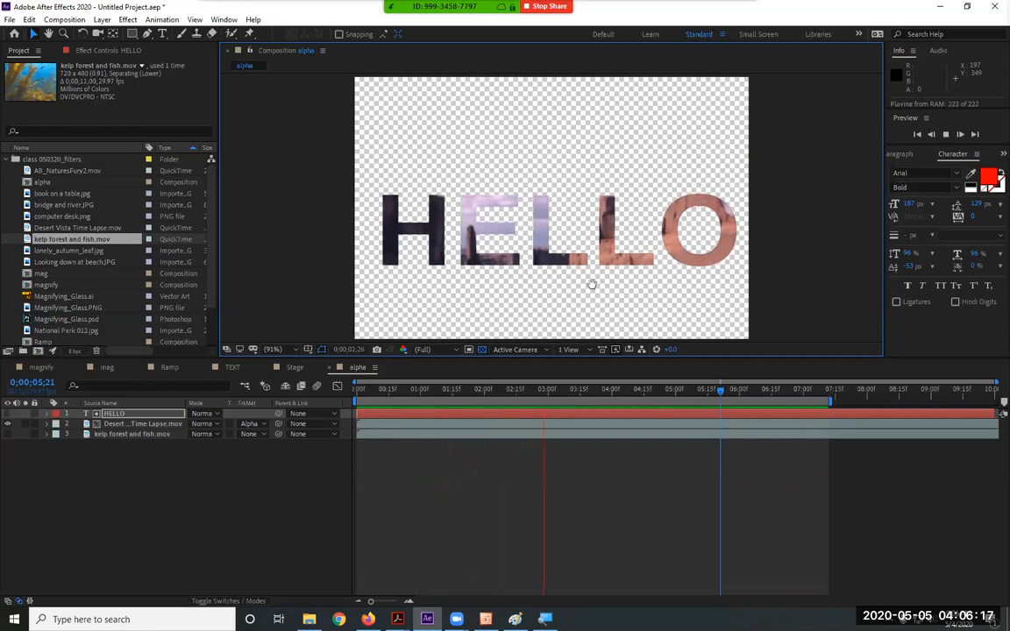
key(space)
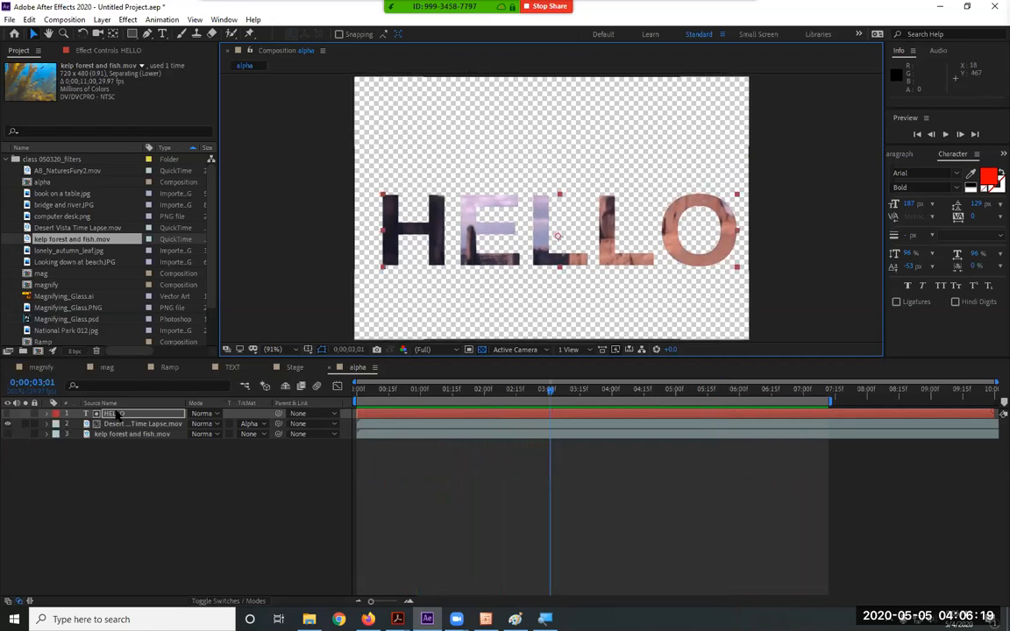
mouse_move(471, 189)
mouse_down()
mouse_move(471, 155)
mouse_move(471, 178)
mouse_up()
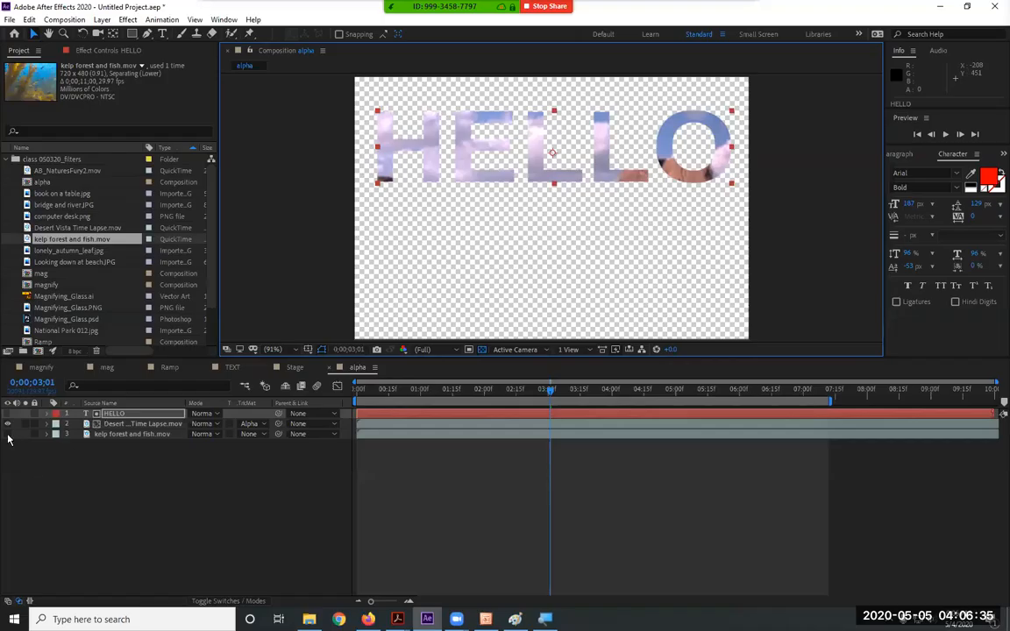
Show the kelp forest and fish layer and preview the combined composition
click(8, 434)
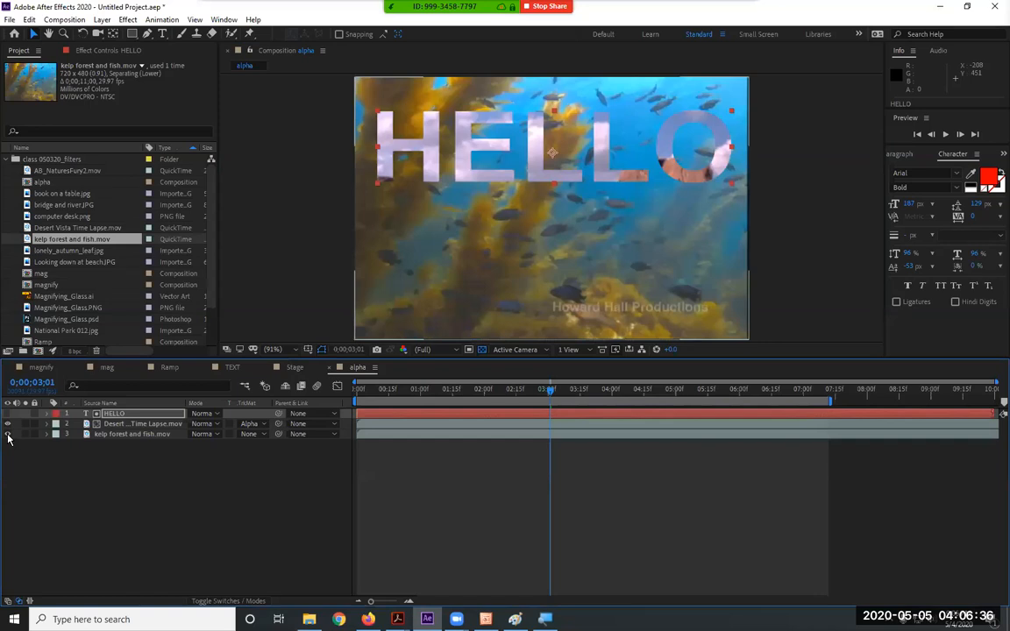
click(135, 414)
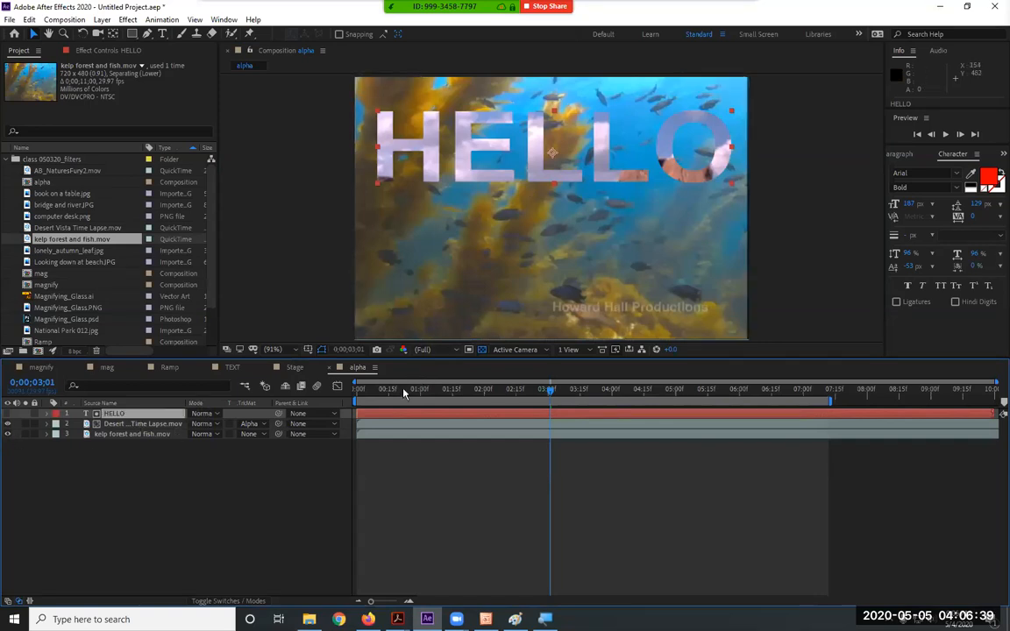
key(space)
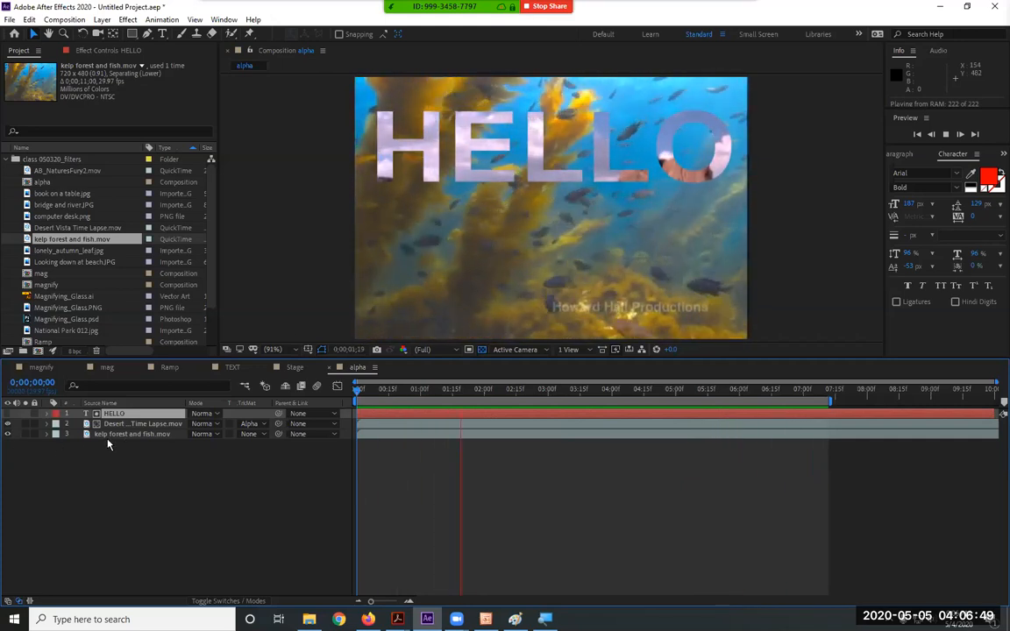
Hide the kelp layer and check the desert layer's track matte, leaving it unchanged
click(7, 434)
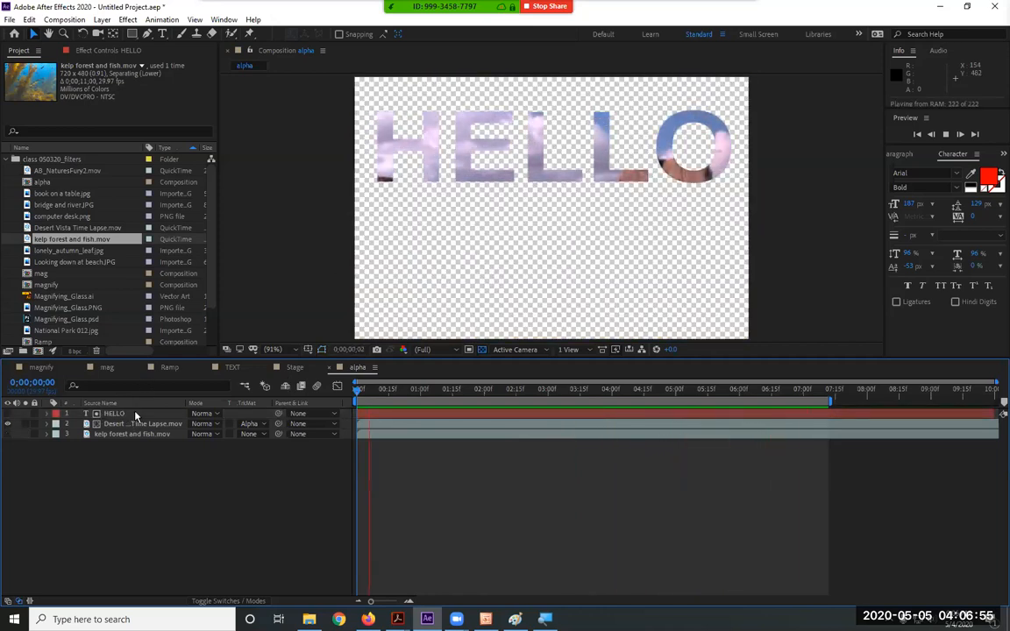
click(250, 423)
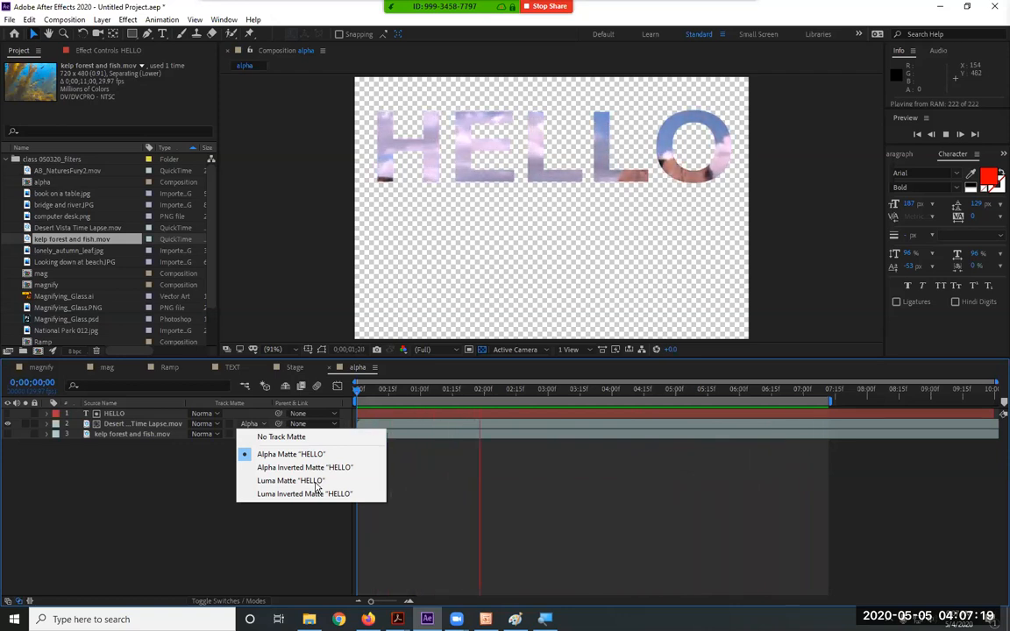
click(249, 513)
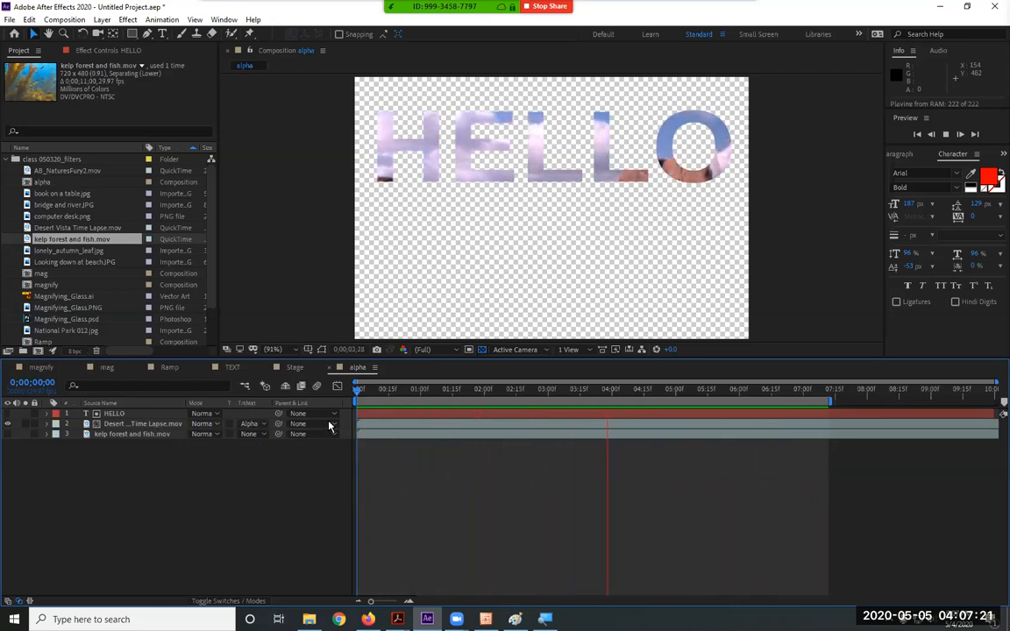
click(397, 390)
Keyframe HELLO's Position from the frame bottom at 0:00 to the top at 6;01, then preview
drag(376, 393, 351, 394)
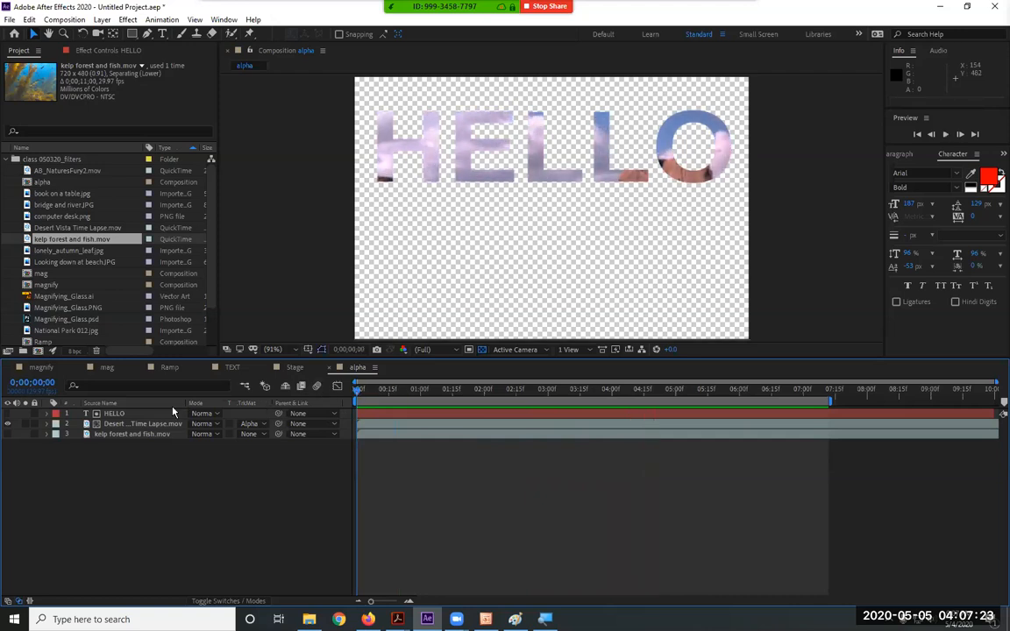
click(128, 415)
drag(566, 200, 554, 322)
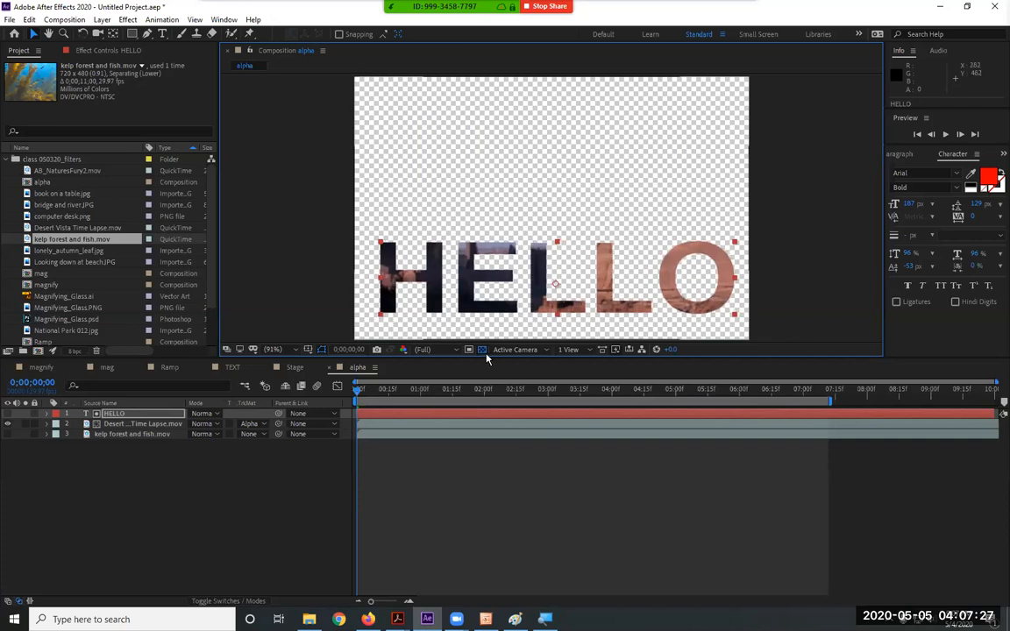
key(p)
click(77, 424)
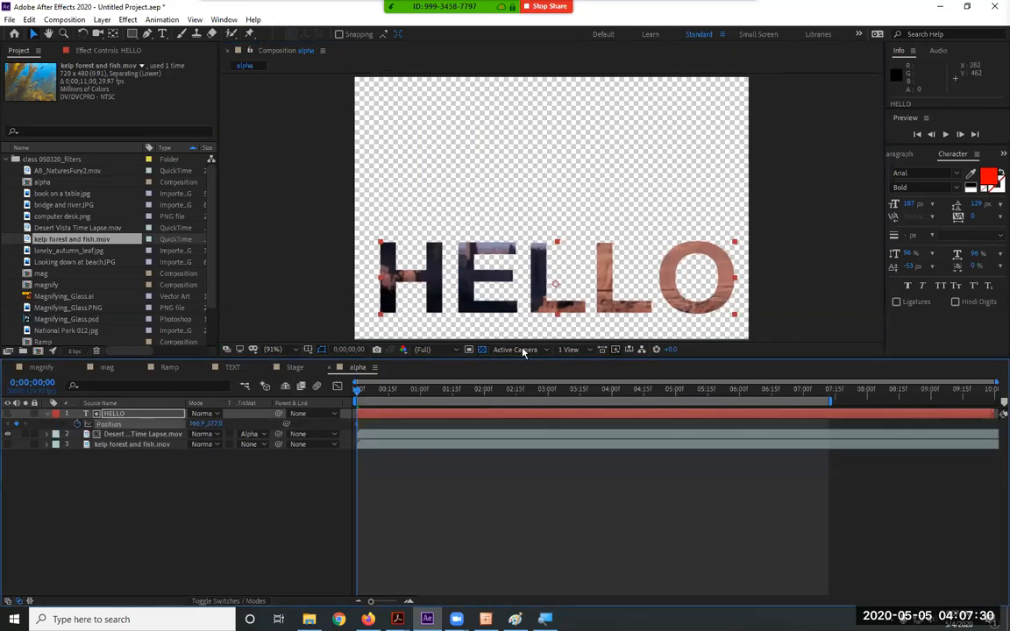
click(741, 392)
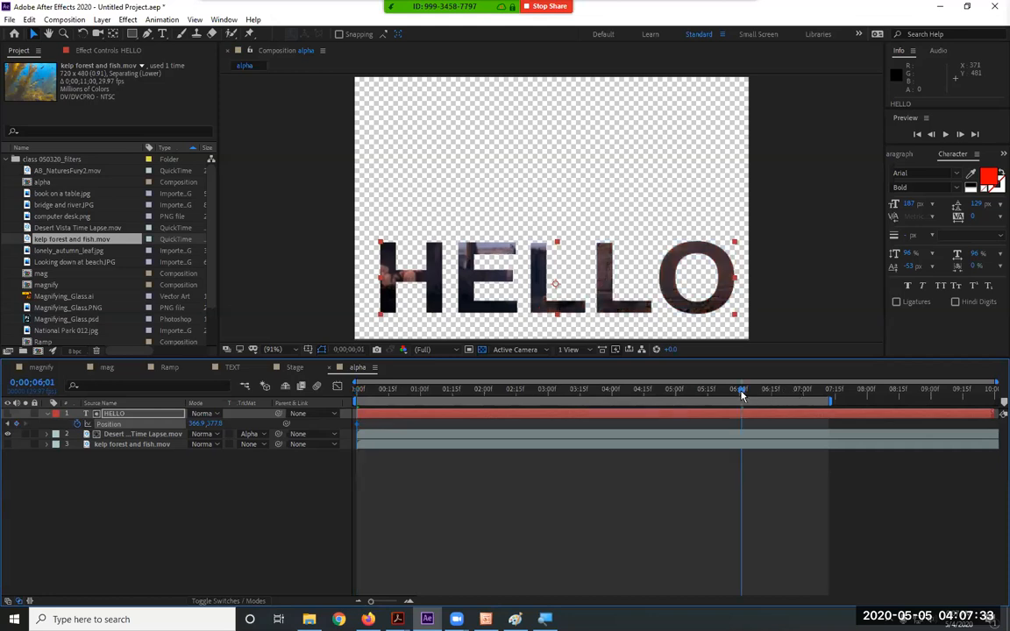
drag(618, 259, 617, 172)
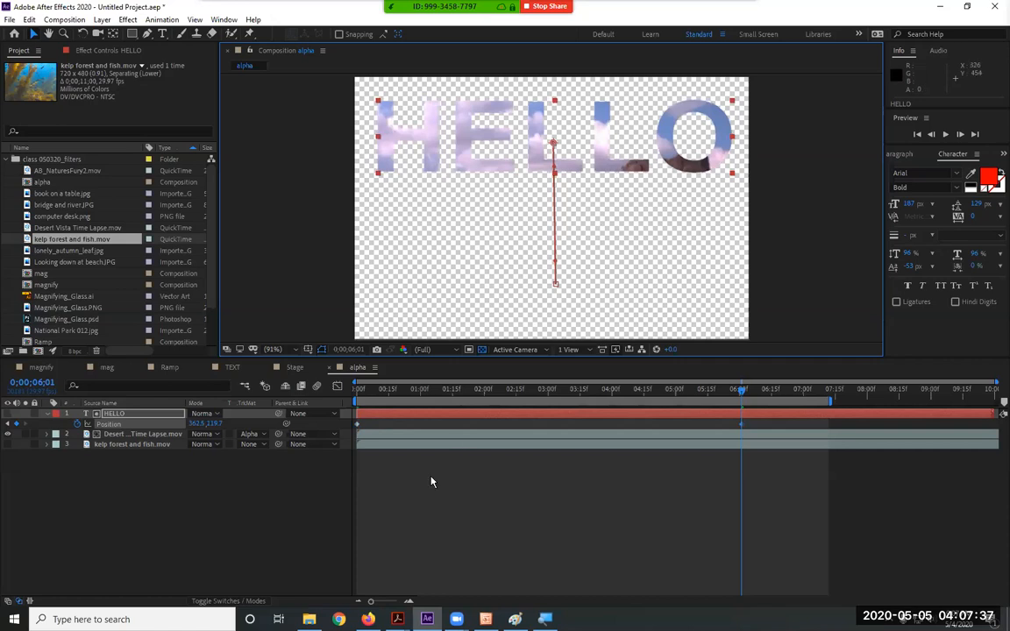
key(space)
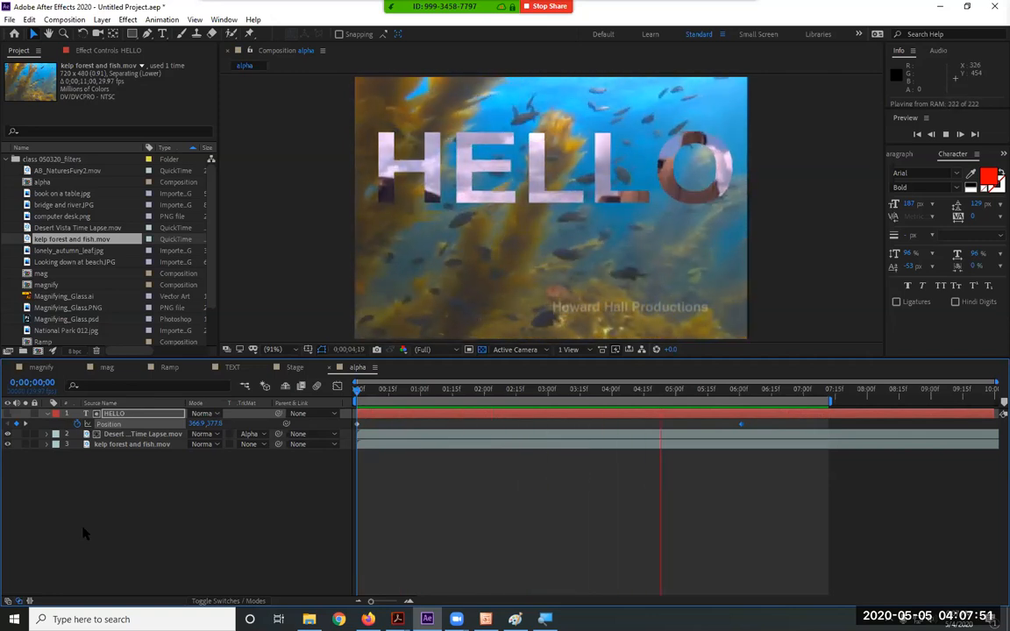
key(space)
Apply Effect > Blur & Sharpen > Radial Blur to the HELLO layer
click(133, 416)
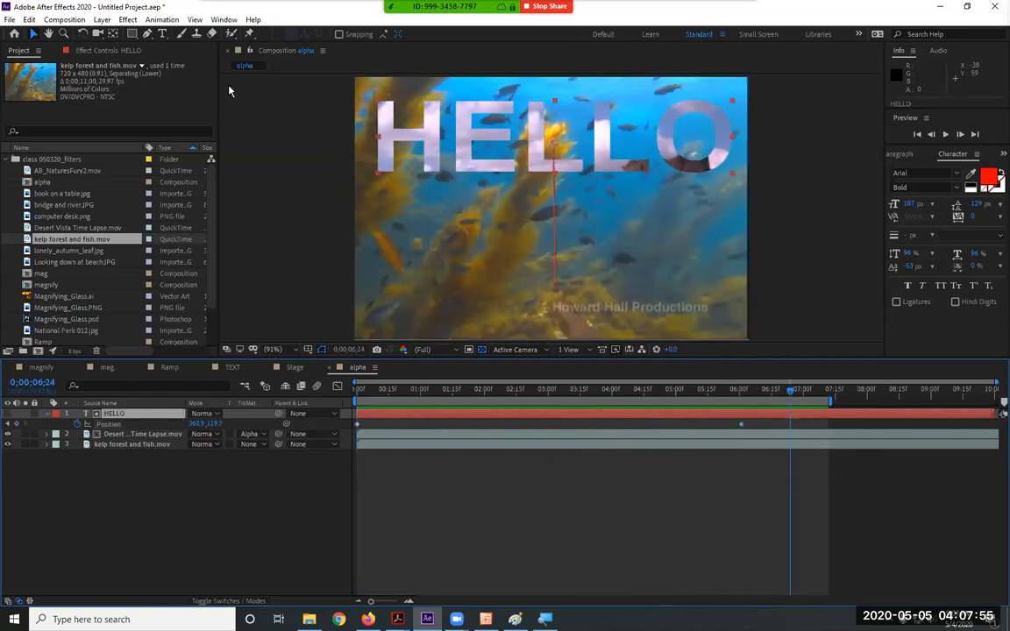
click(121, 19)
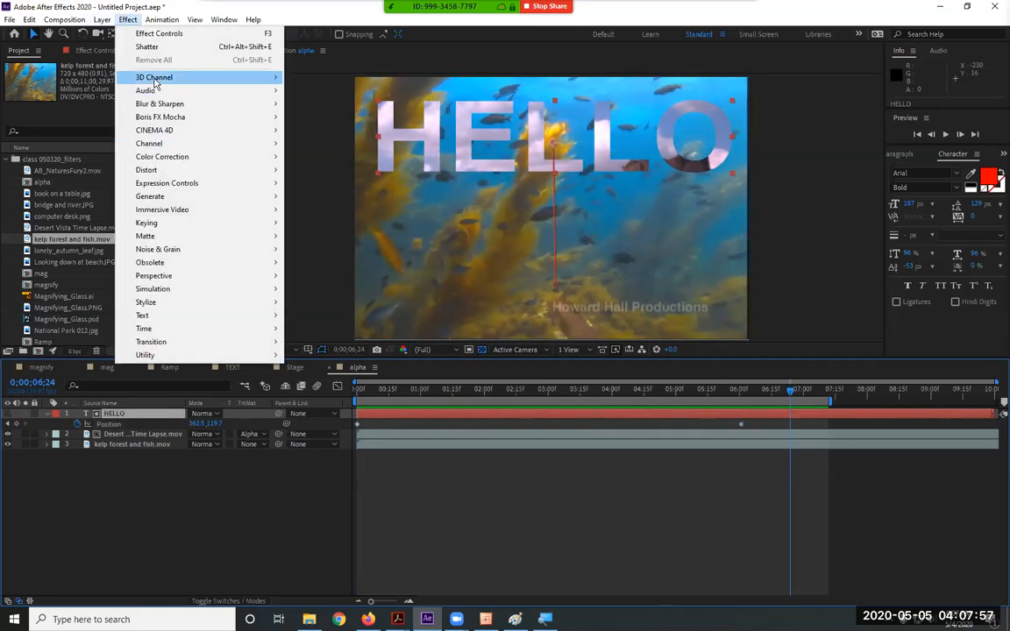
mouse_move(155, 84)
mouse_move(145, 104)
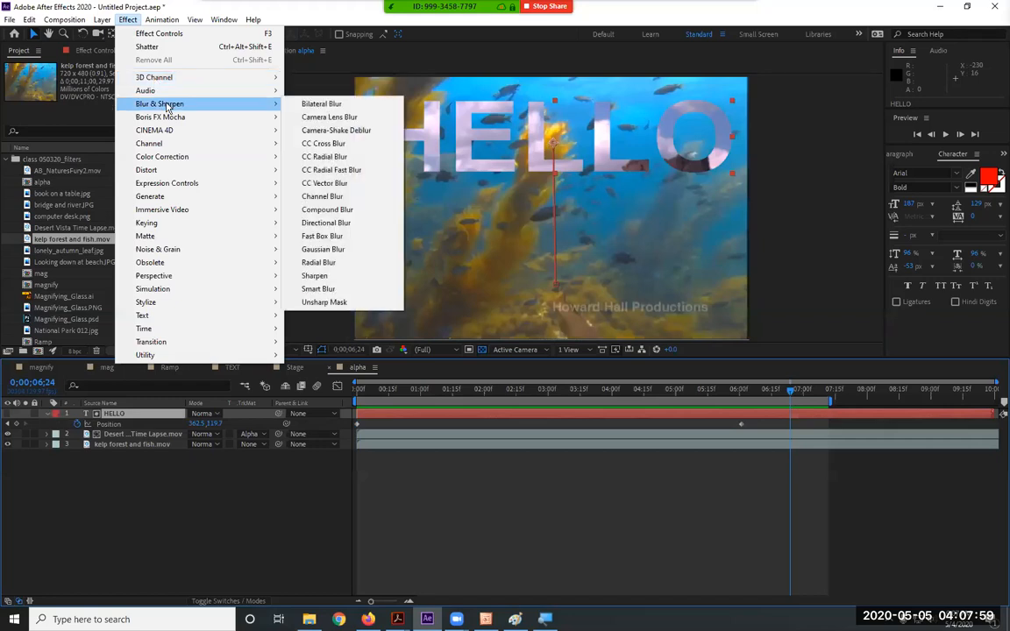
click(319, 263)
Preview the blurred text and adjust the Radial Blur Amount to 10.0
key(space)
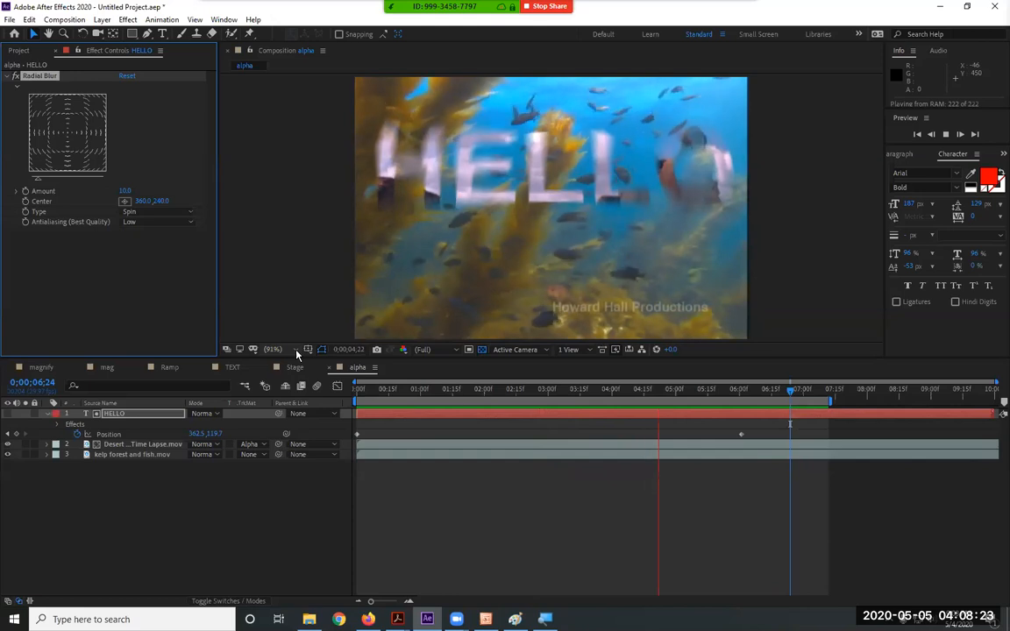
key(space)
mouse_move(127, 196)
mouse_down()
mouse_move(136, 192)
mouse_move(114, 190)
mouse_move(121, 193)
mouse_up()
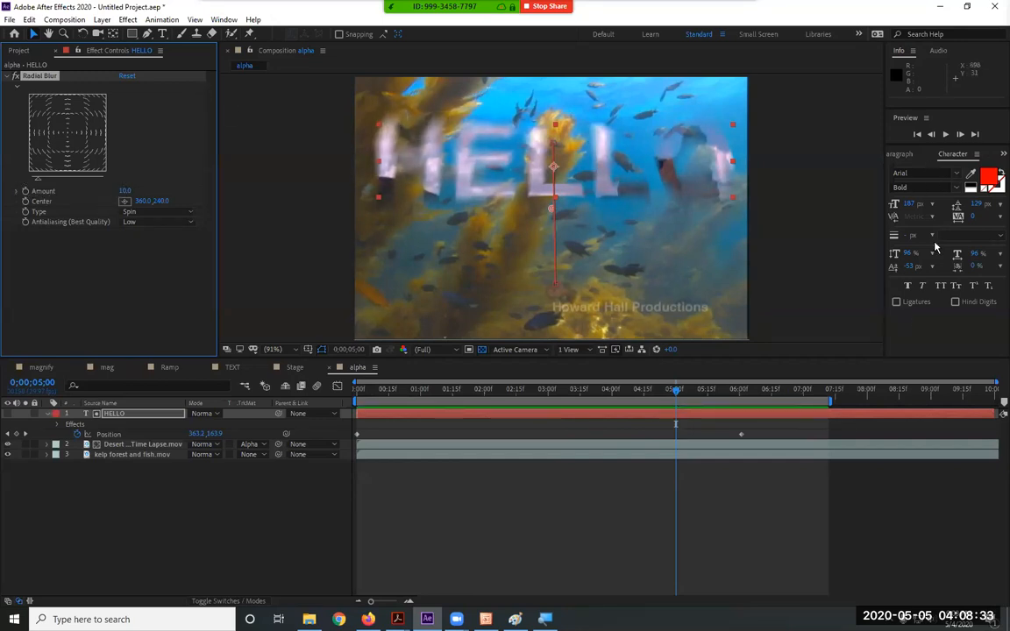
click(223, 20)
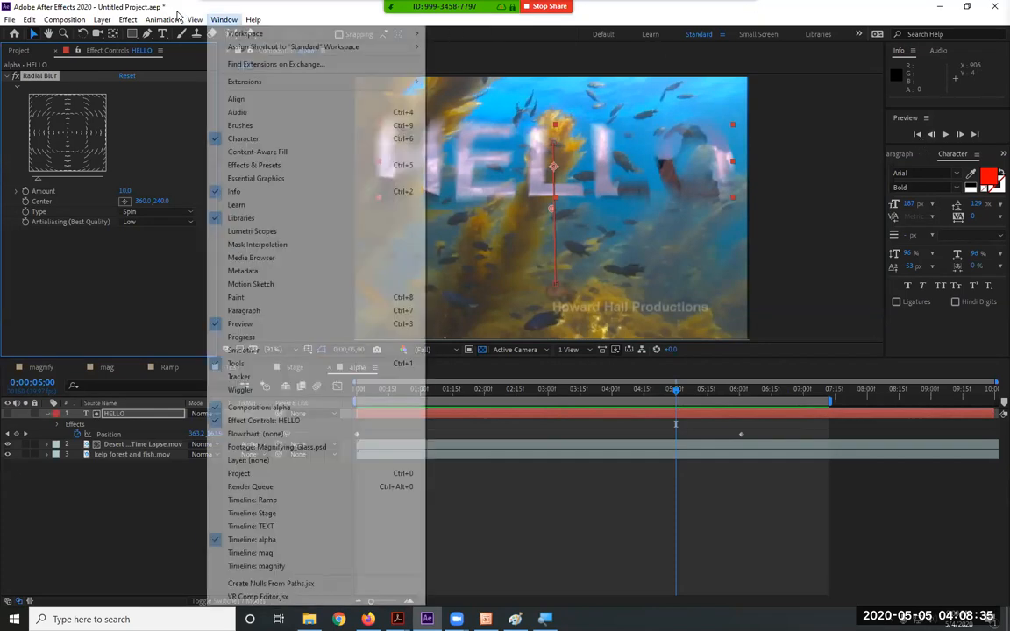
Search Effects & Presets for 'wav' and apply Wave World to HELLO, then preview
click(254, 164)
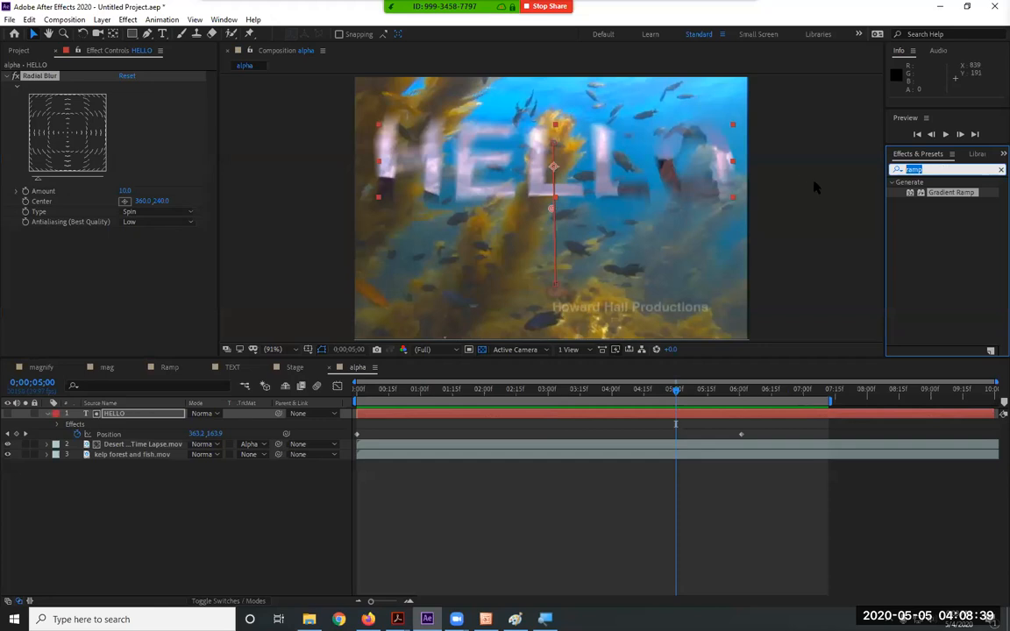
text(wav)
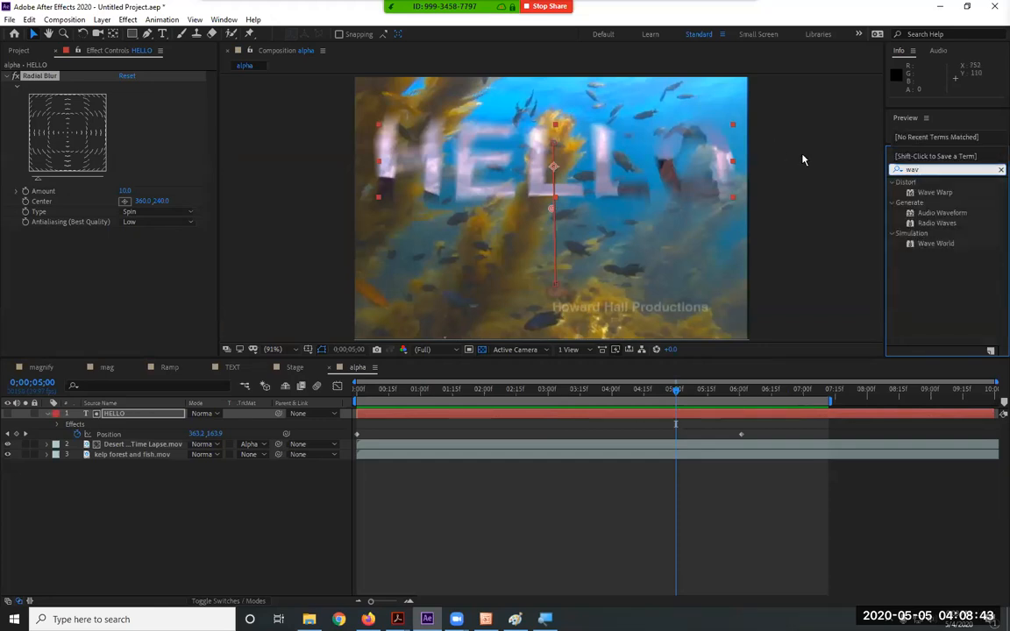
click(949, 260)
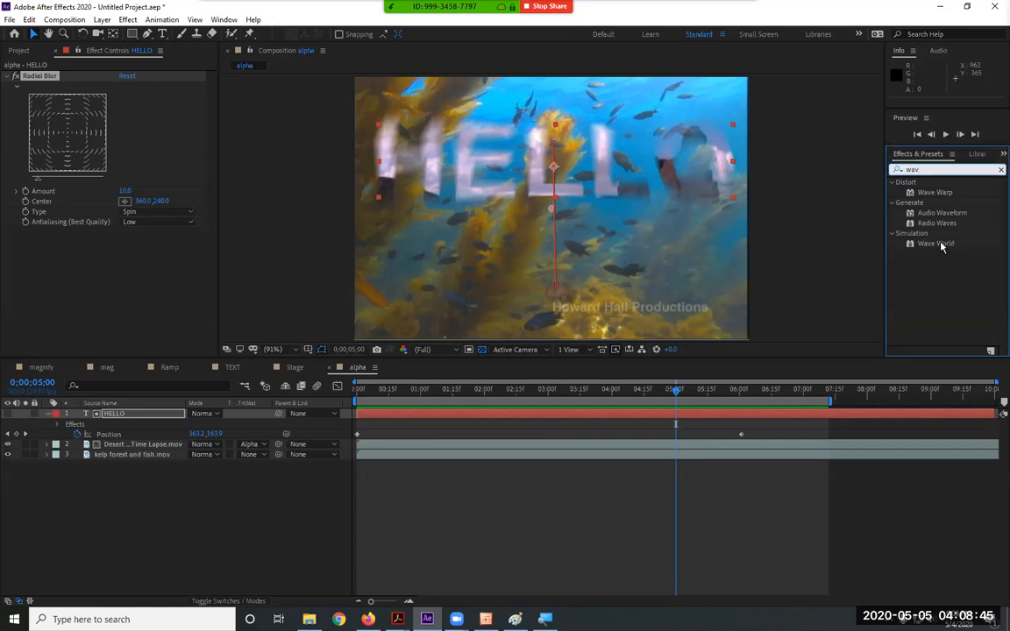
click(938, 244)
drag(182, 382, 143, 417)
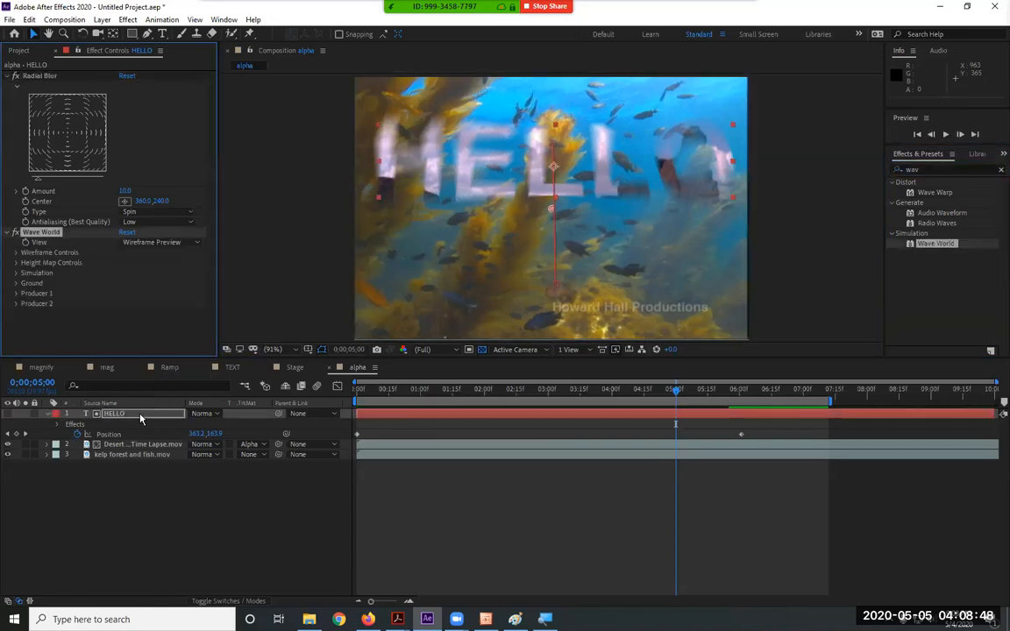
click(380, 397)
key(space)
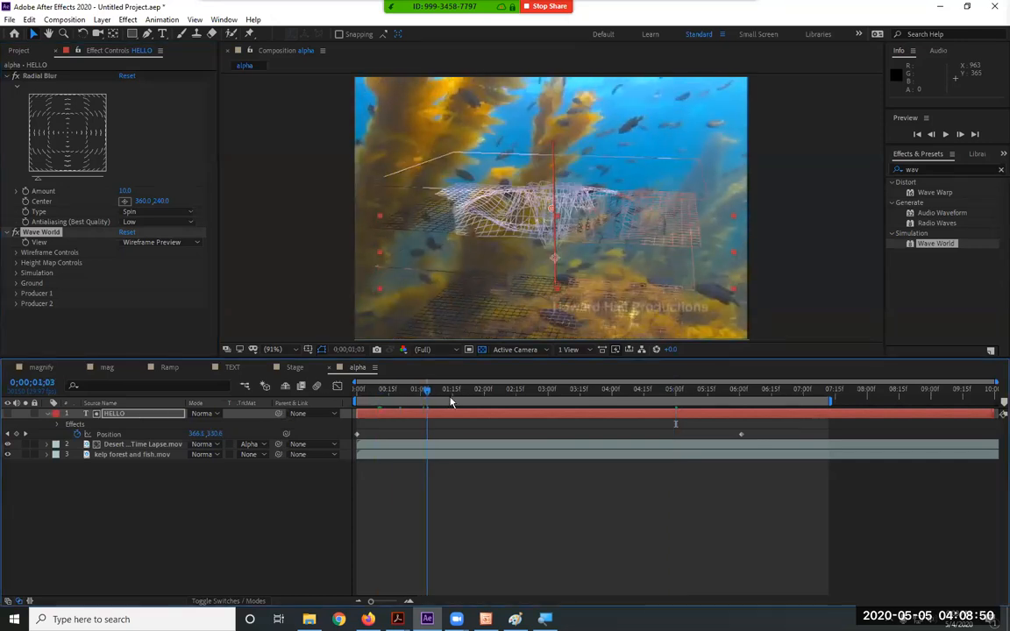
Delete Wave World from HELLO and apply Wave Warp instead, then preview the wavy text
click(39, 241)
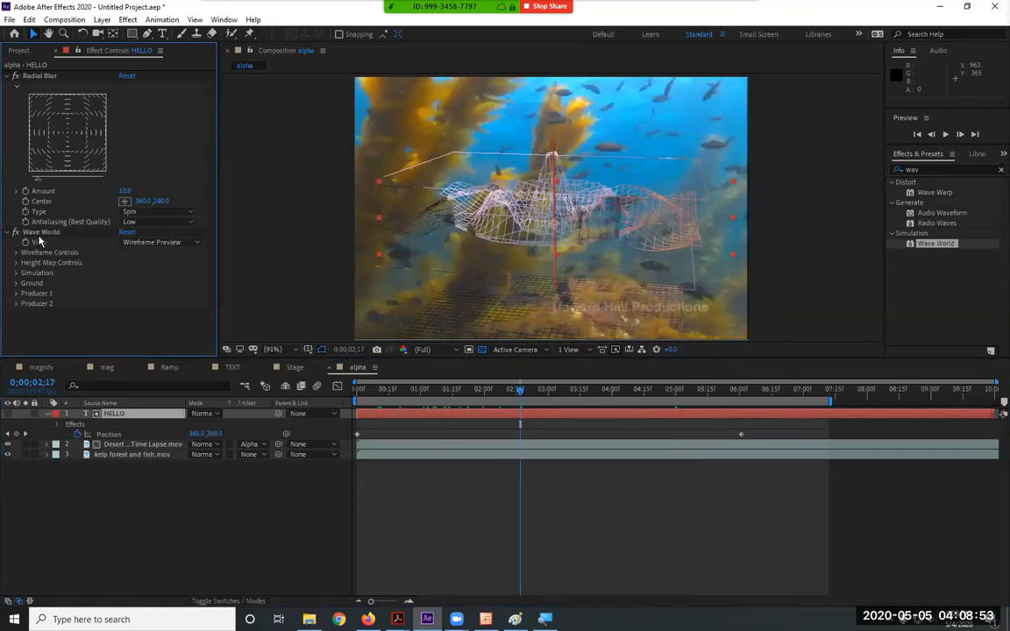
click(40, 231)
key(Delete)
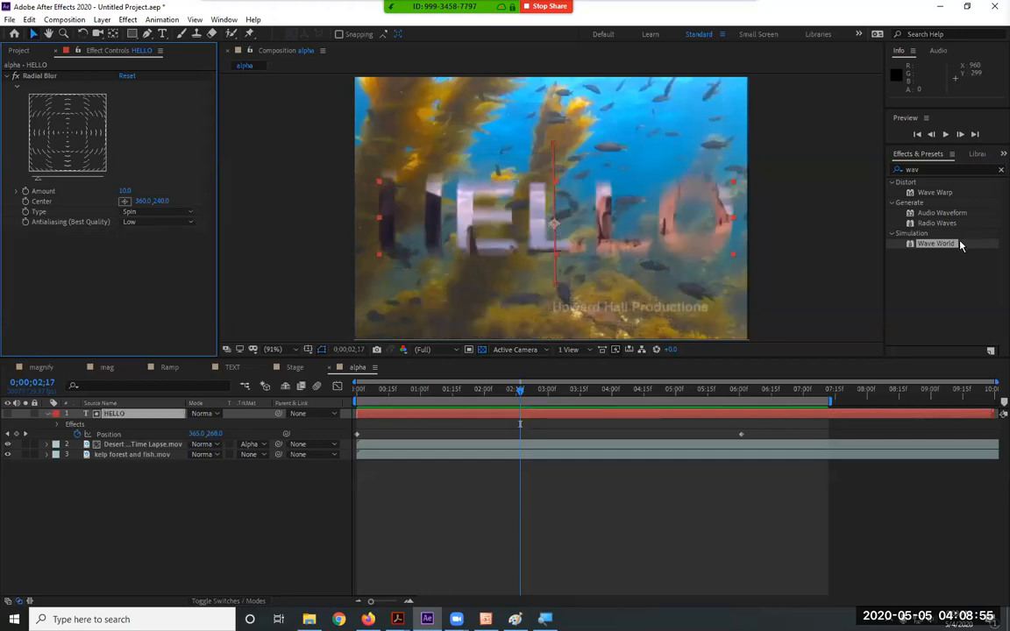
drag(935, 194, 133, 415)
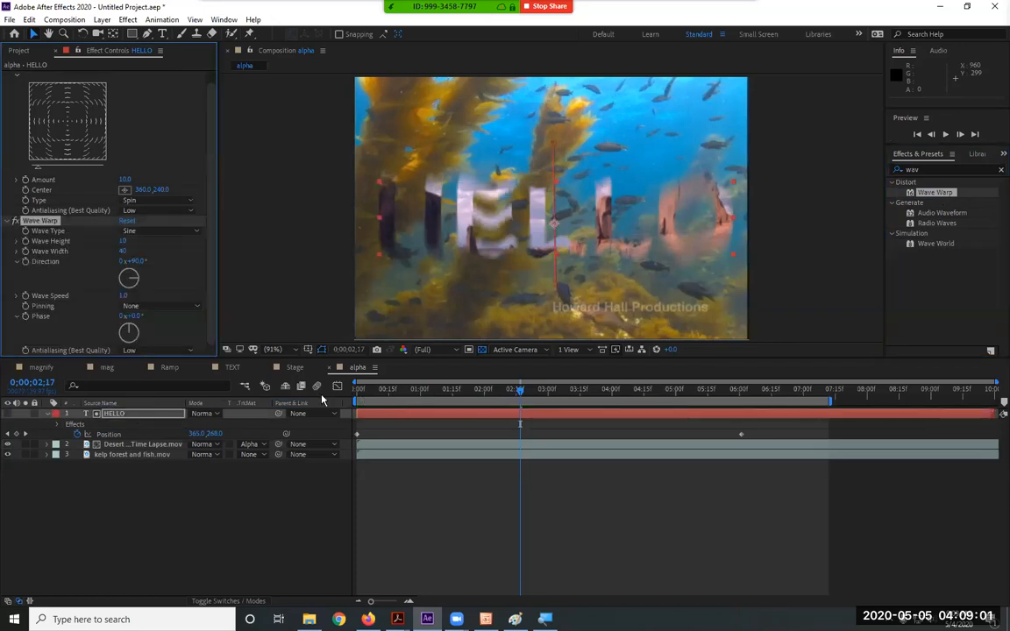
key(space)
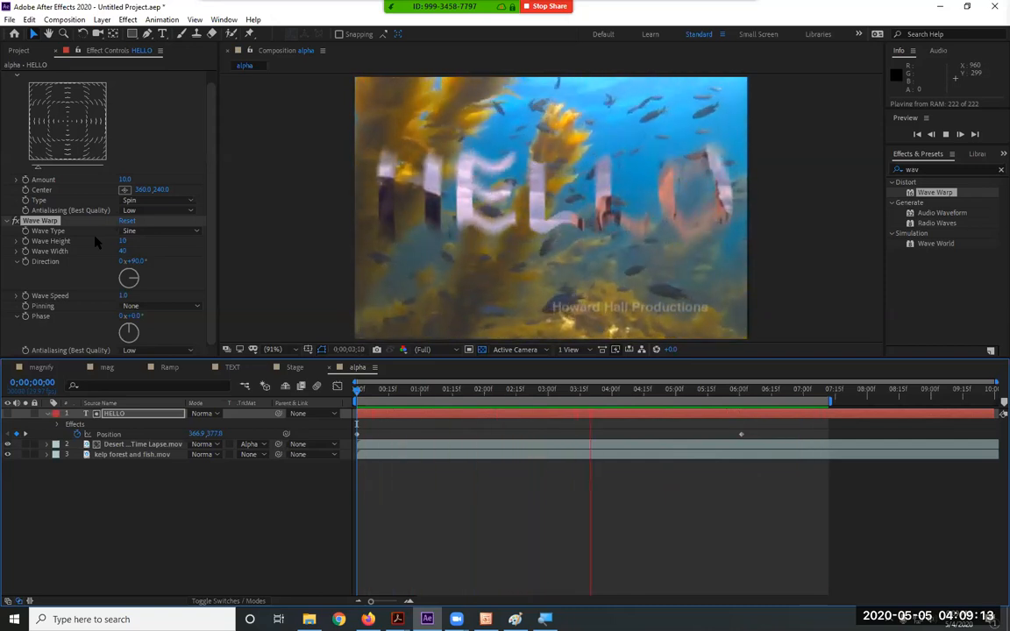
Keyframe HELLO's Position from the frame top at 0:00 down to the lower part at 6:00, then preview
key(space)
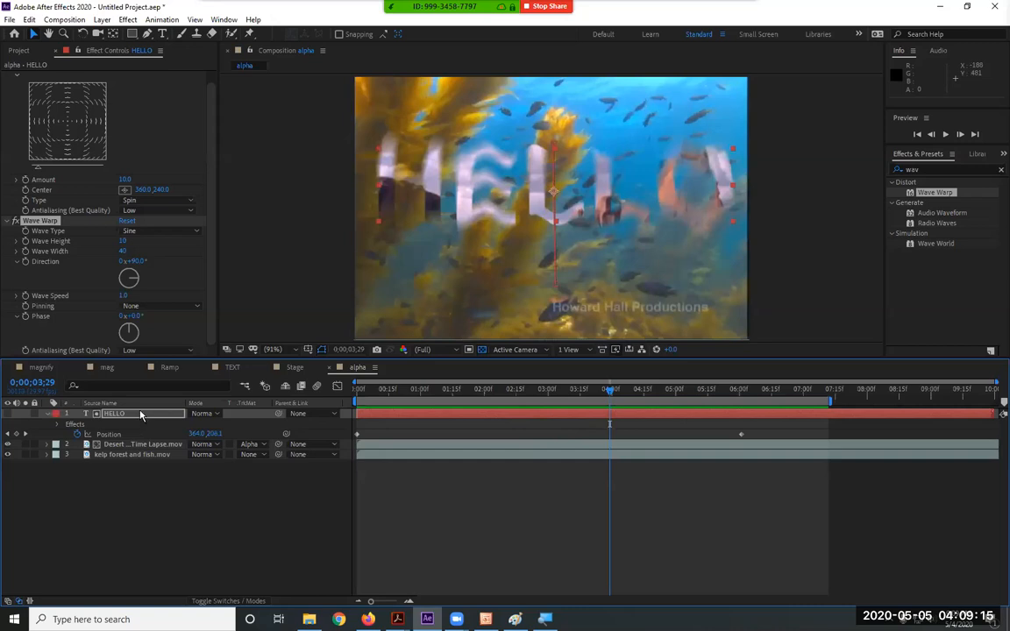
key(Home)
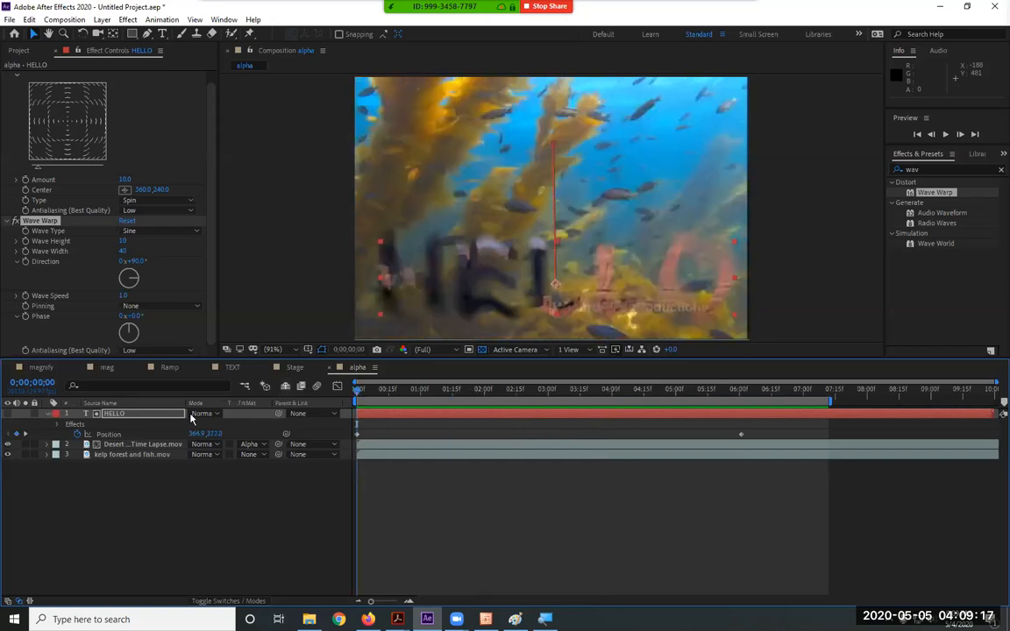
key(u)
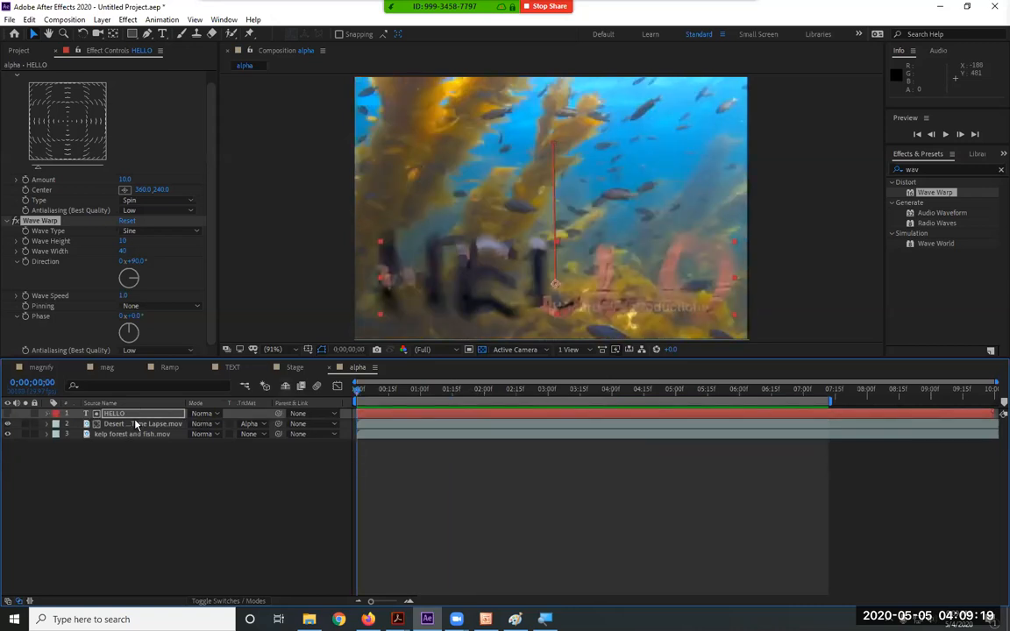
key(p)
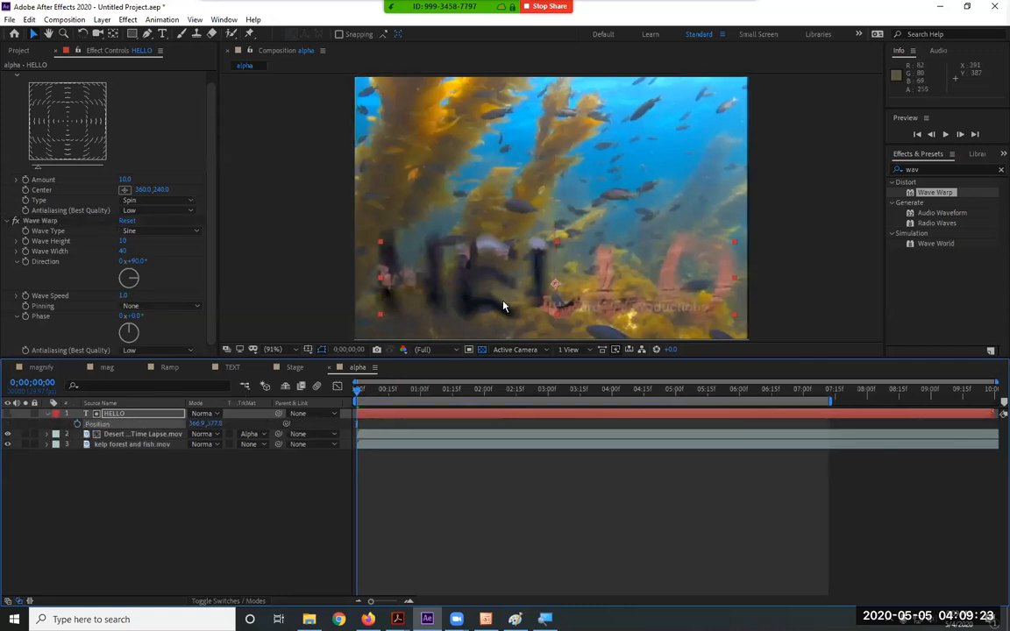
drag(444, 276, 478, 166)
click(77, 423)
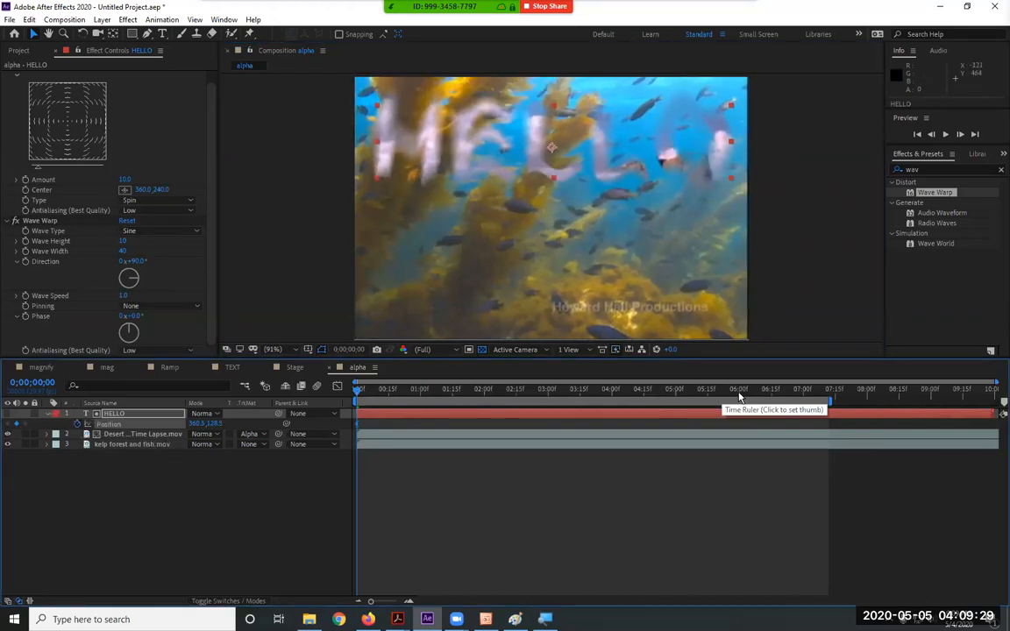
click(739, 389)
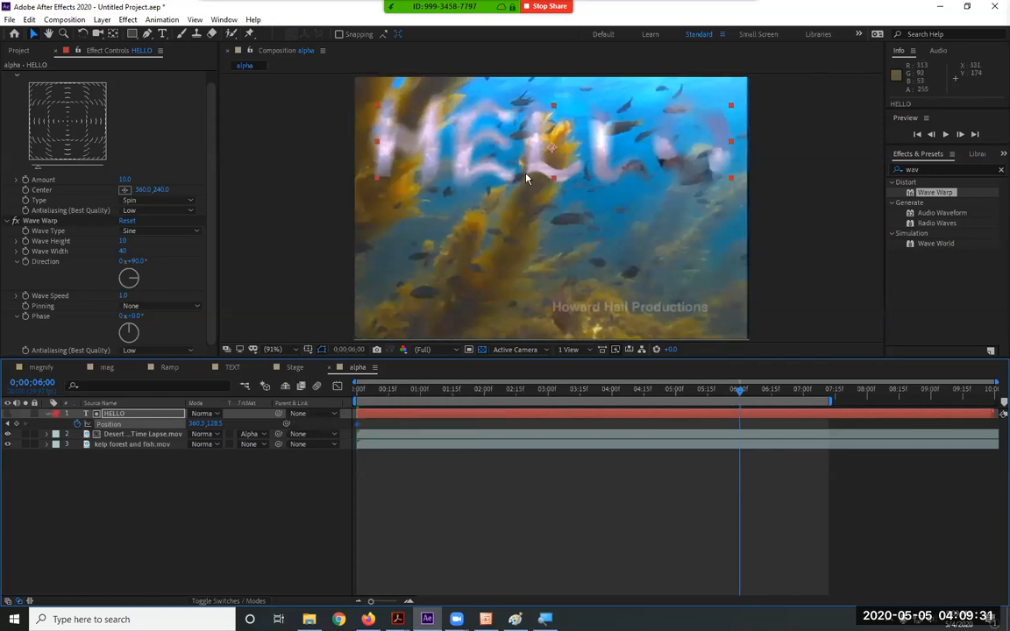
drag(544, 175, 542, 306)
key(Home)
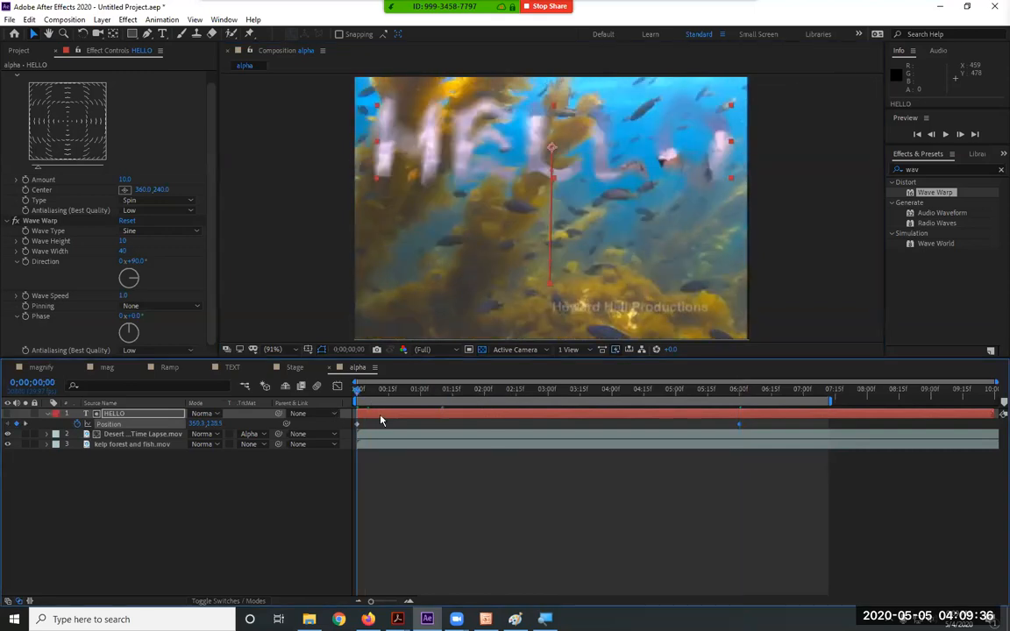
key(space)
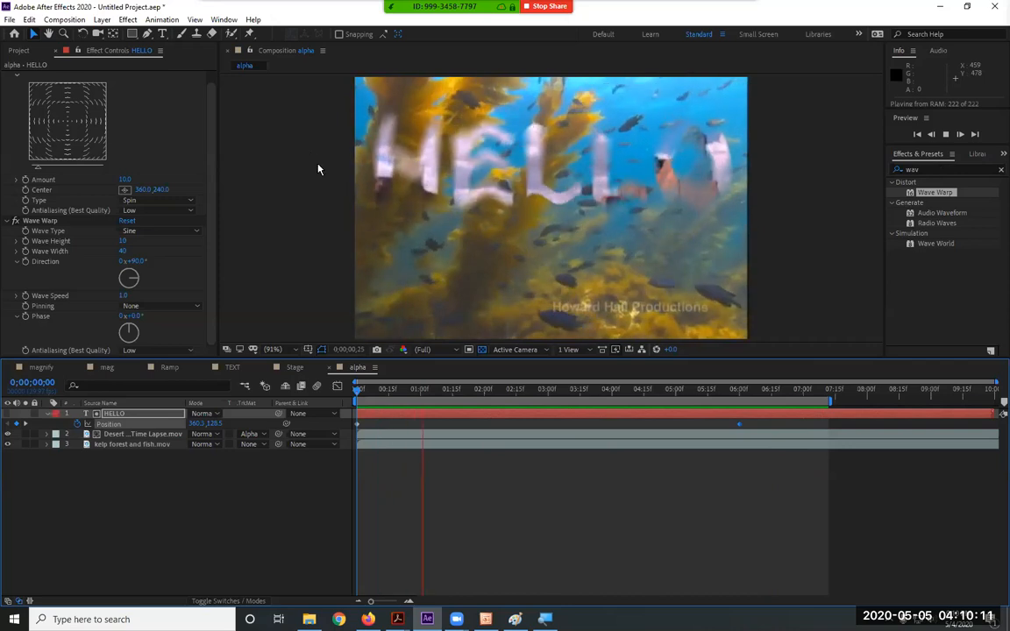
click(162, 20)
mouse_move(138, 22)
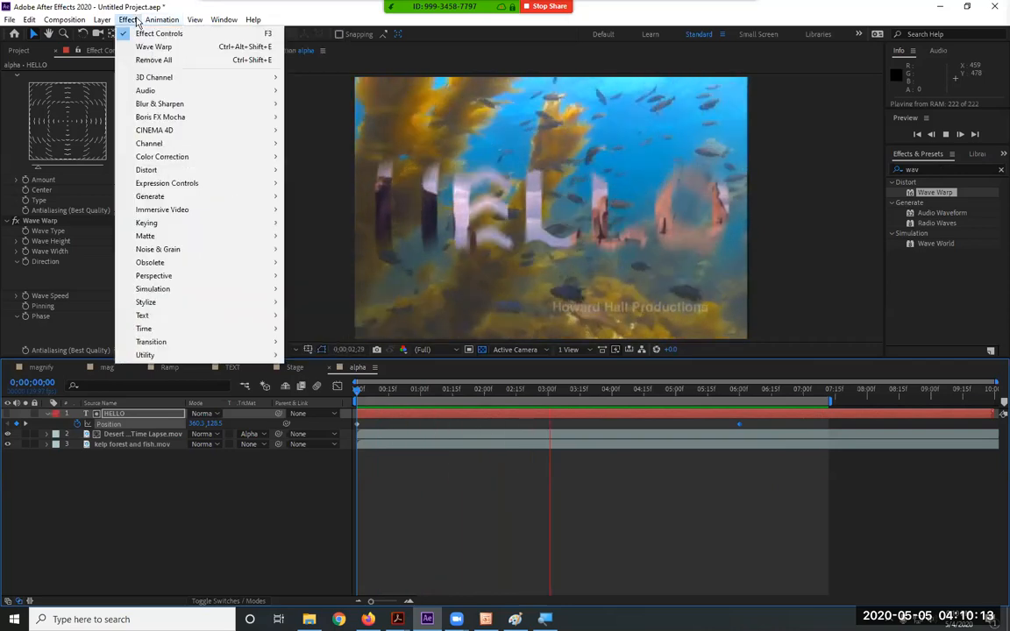
mouse_move(209, 196)
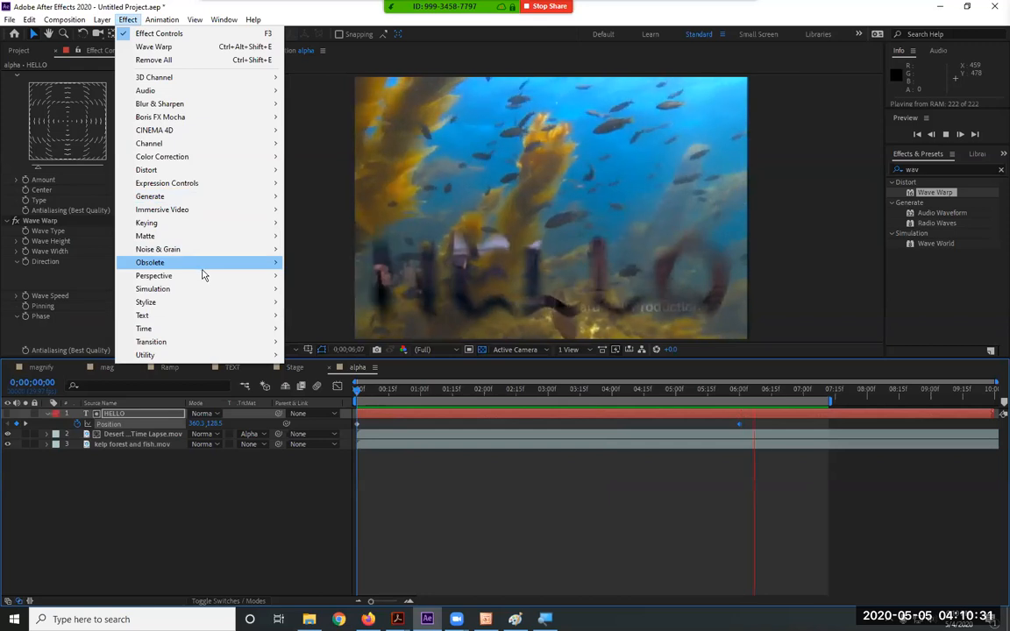
mouse_move(202, 284)
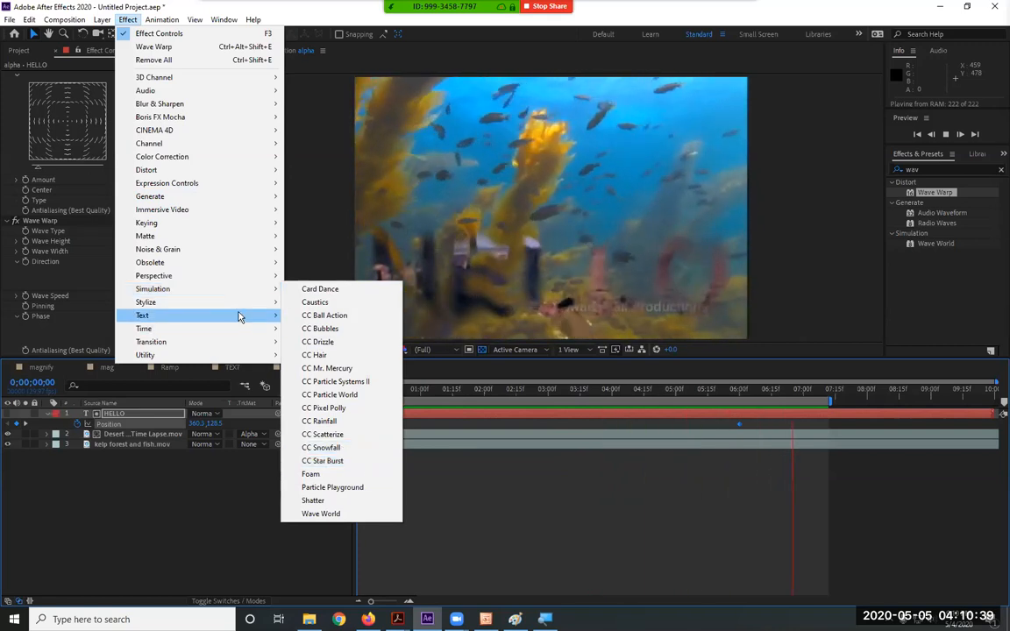
mouse_move(238, 307)
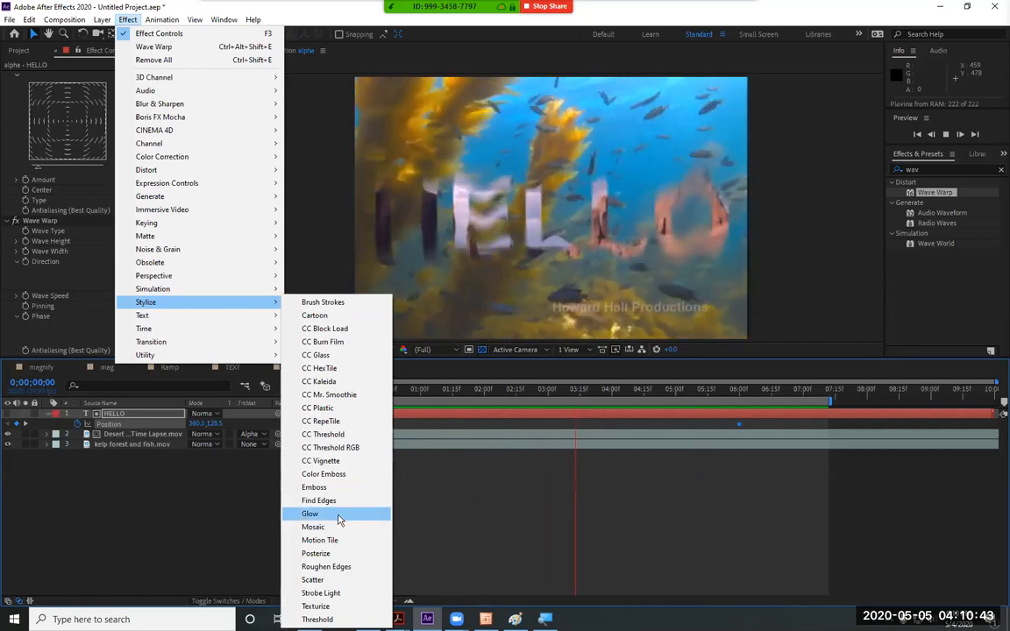
mouse_move(200, 320)
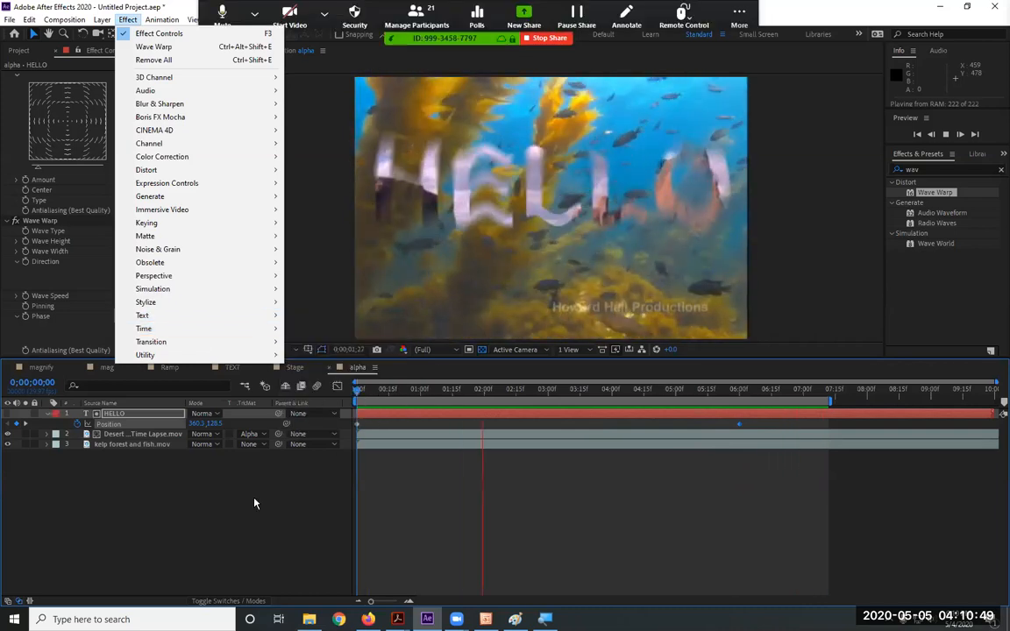
click(250, 502)
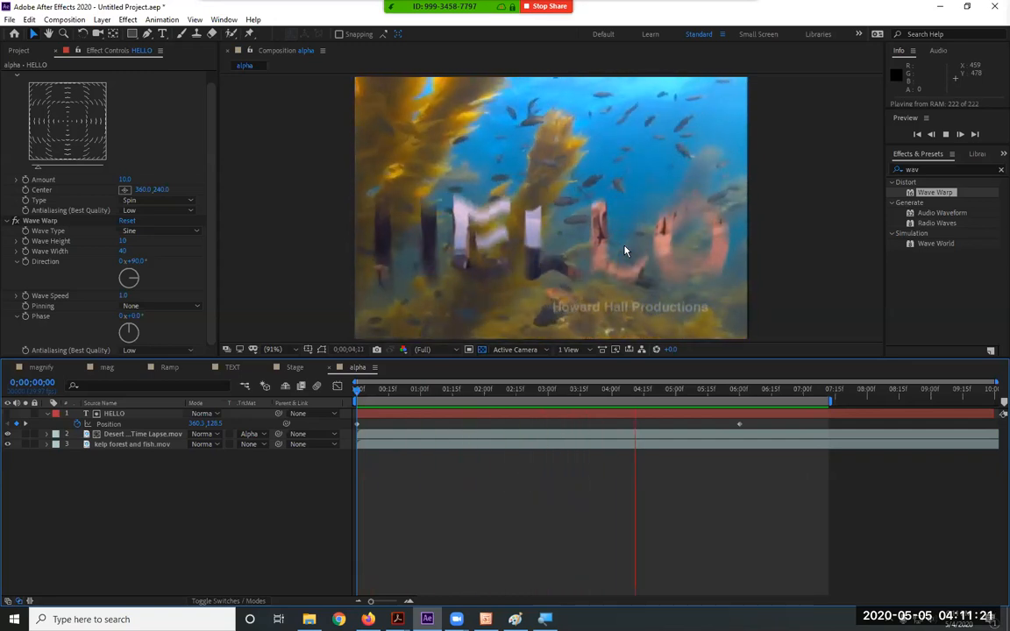
key(space)
Set HELLO's fill to none, keeping the 3 px red stroke, and preview from about 01:24
click(163, 417)
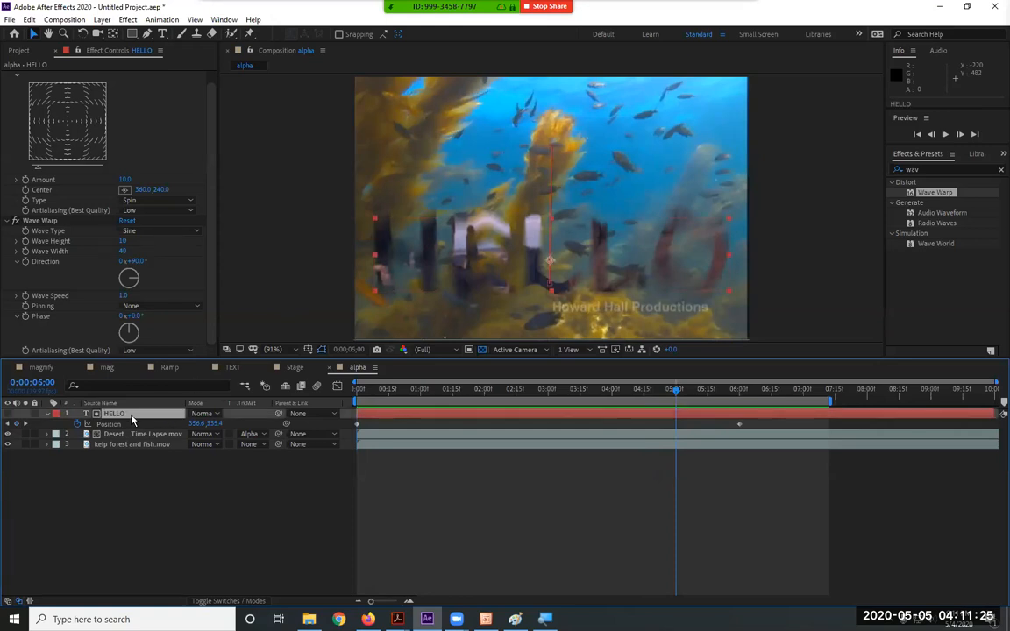
double_click(131, 419)
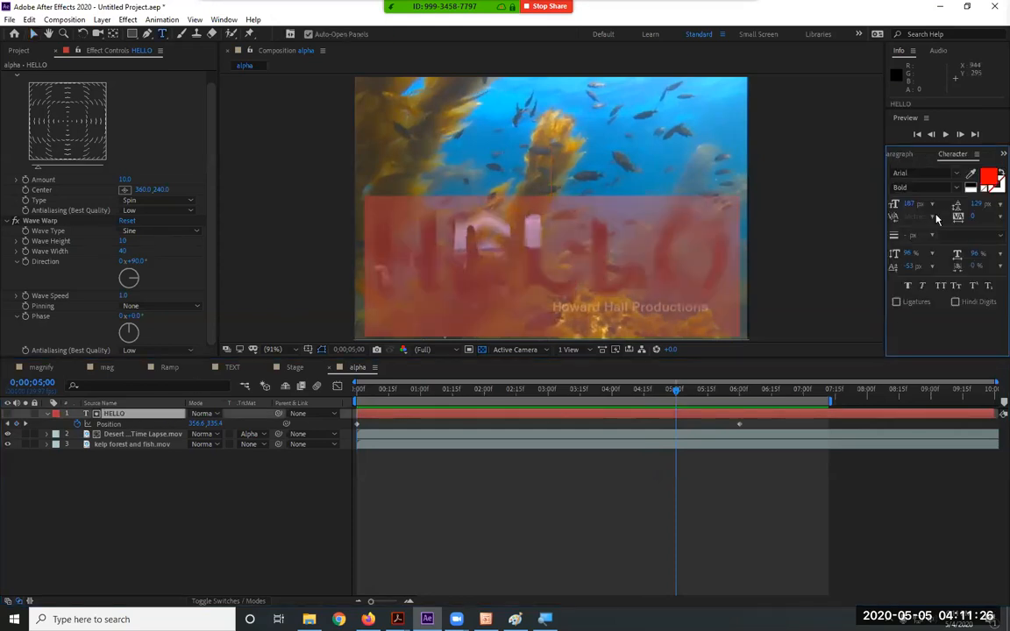
click(1000, 173)
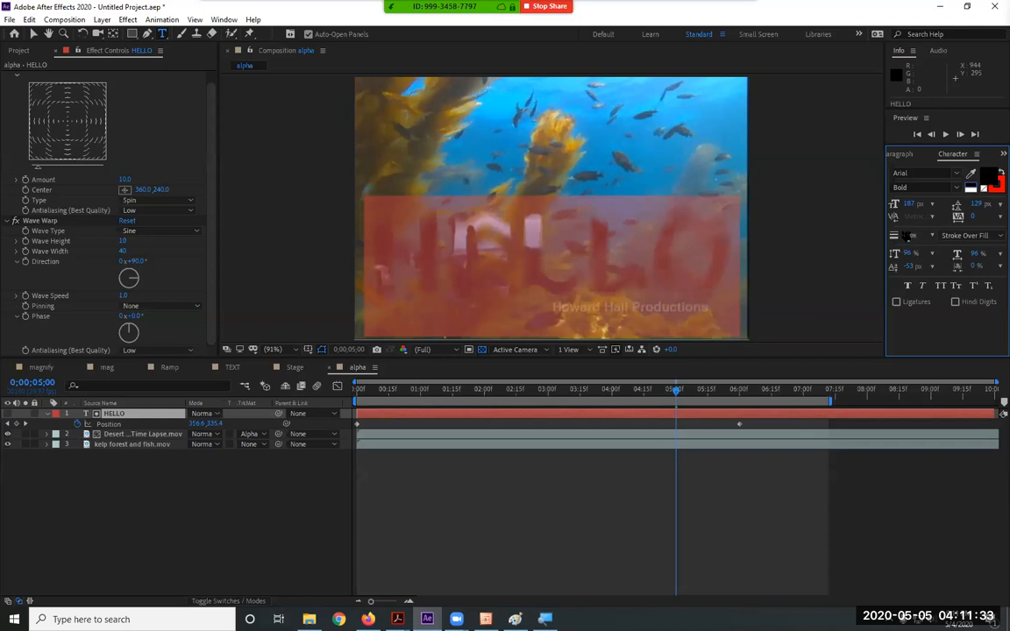
click(469, 392)
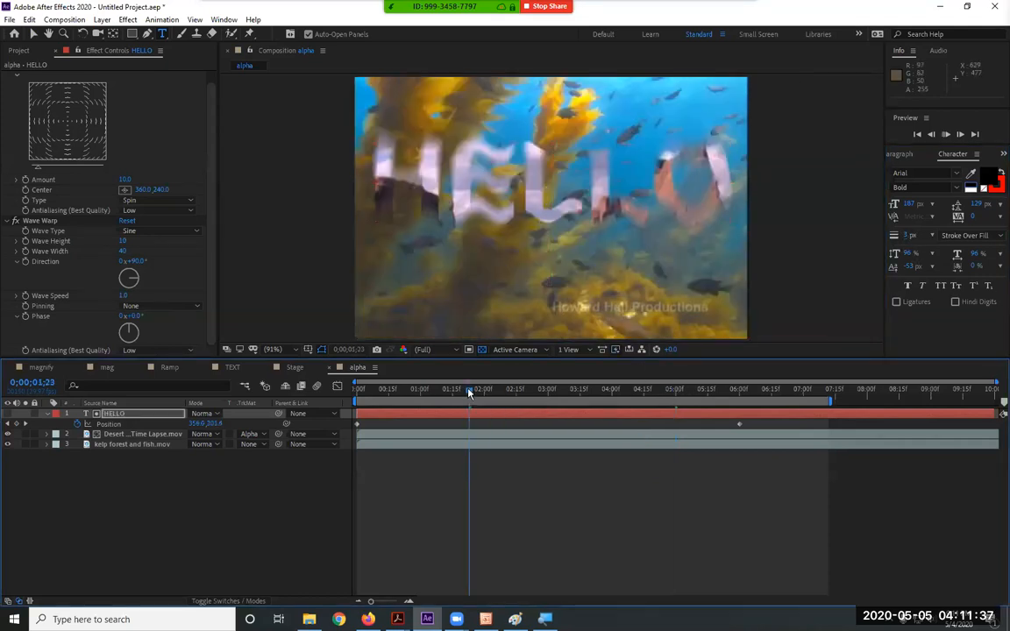
key(space)
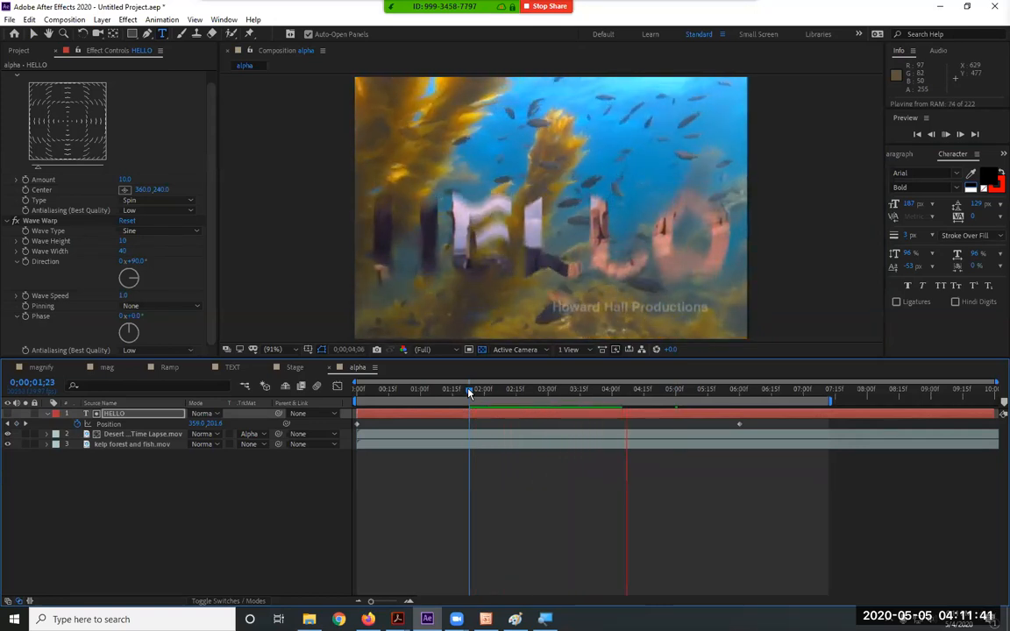
key(space)
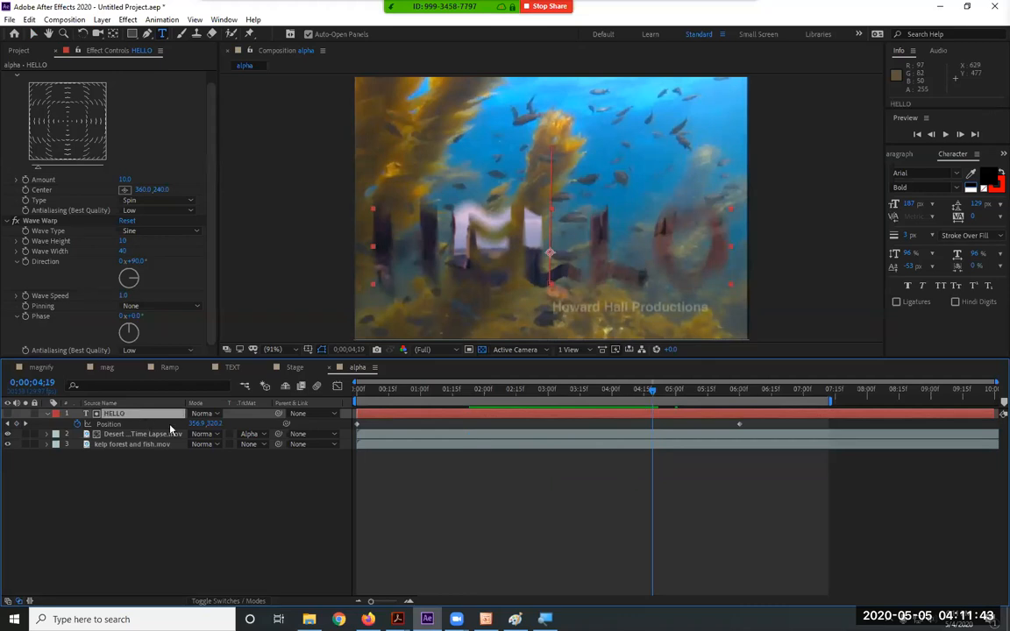
Add a Drop Shadow layer style to HELLO, preview it, and collapse the layer's properties
click(101, 20)
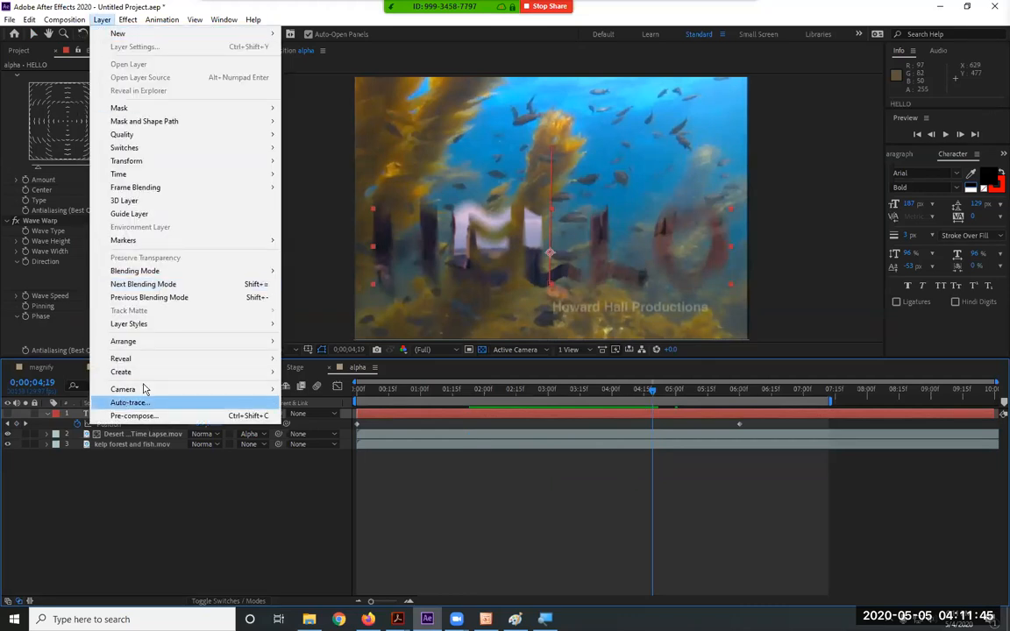
mouse_move(171, 328)
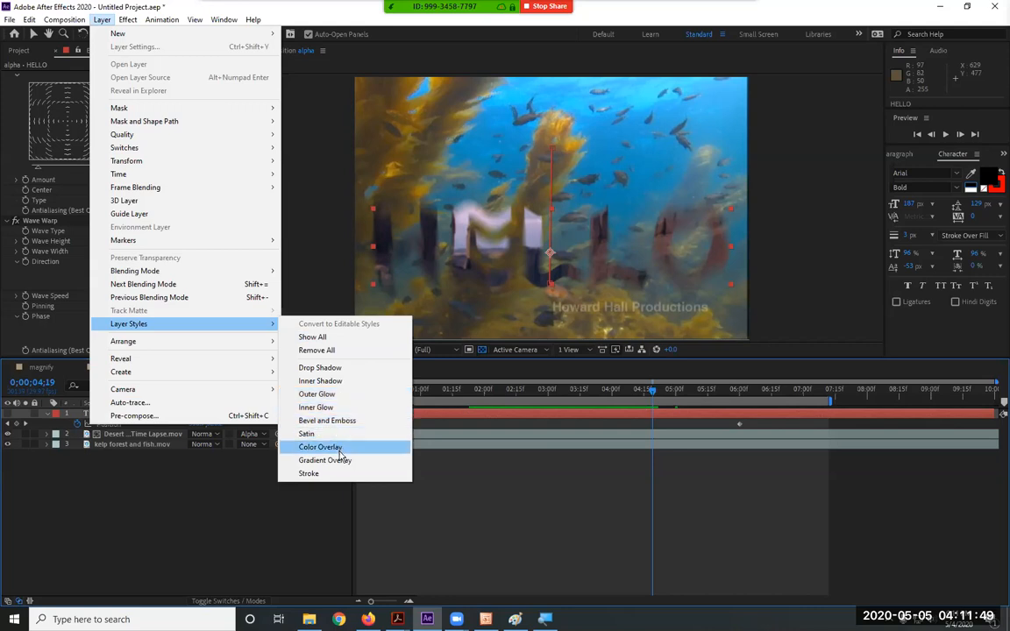
click(345, 369)
key(space)
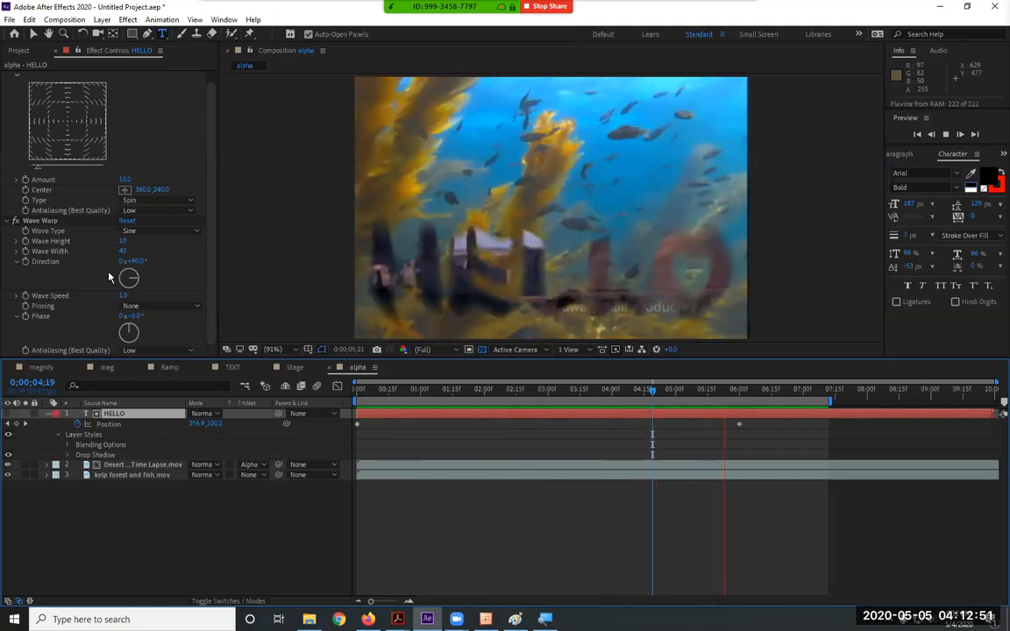
key(space)
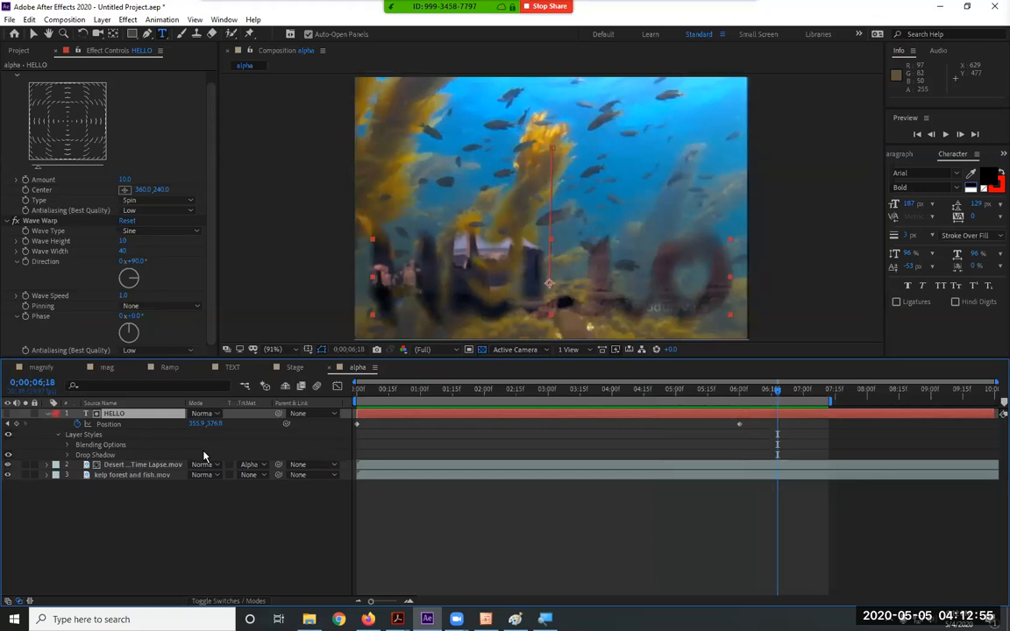
click(48, 414)
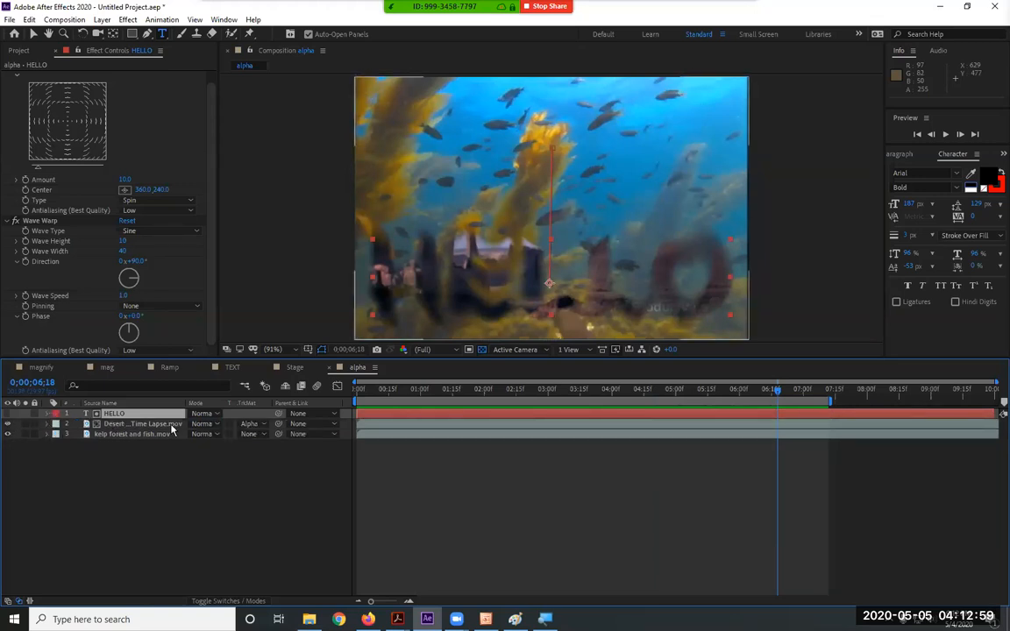
Set the desert layer to No Track Matte, make HELLO visible again, and preview from the start
click(259, 426)
click(269, 437)
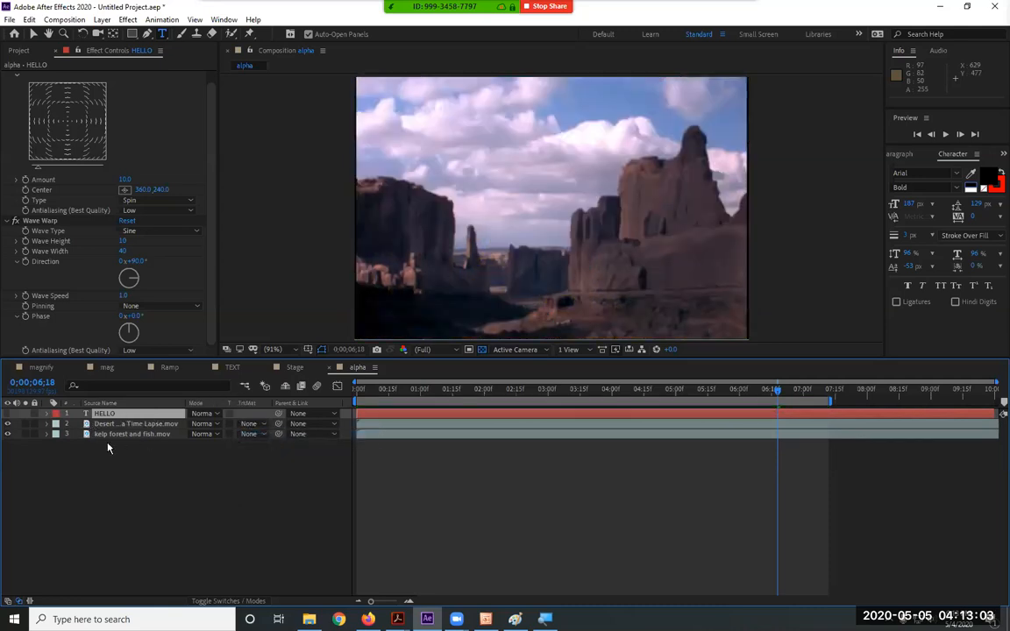
click(8, 413)
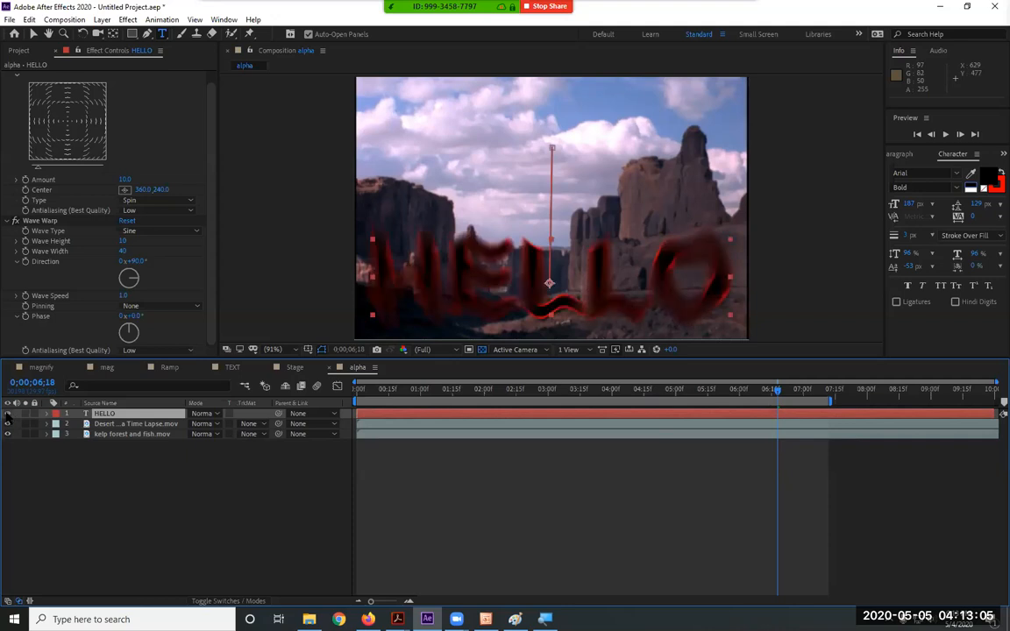
drag(388, 394, 313, 393)
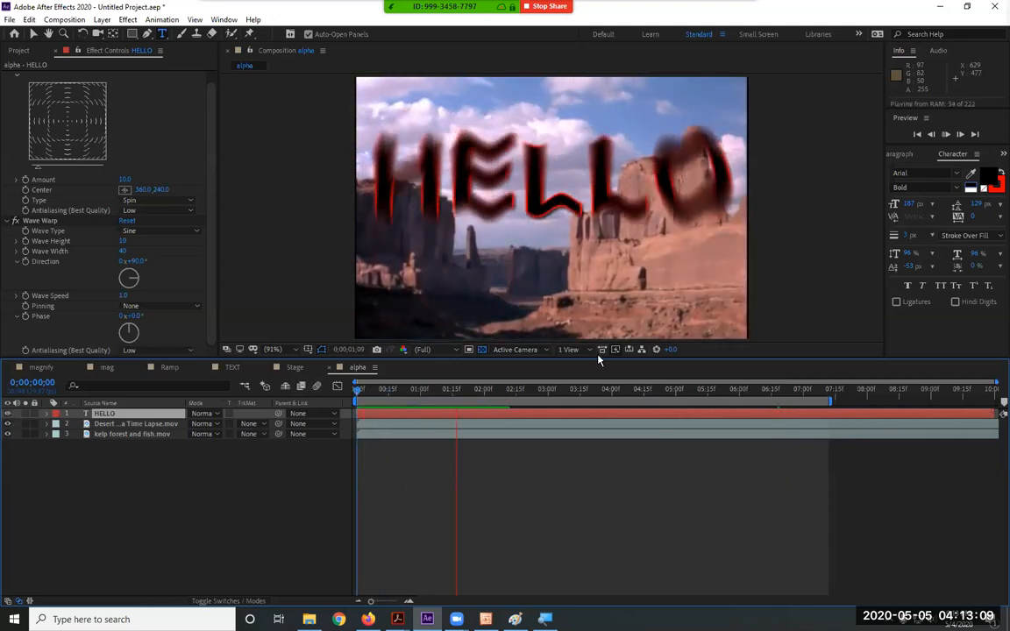
key(space)
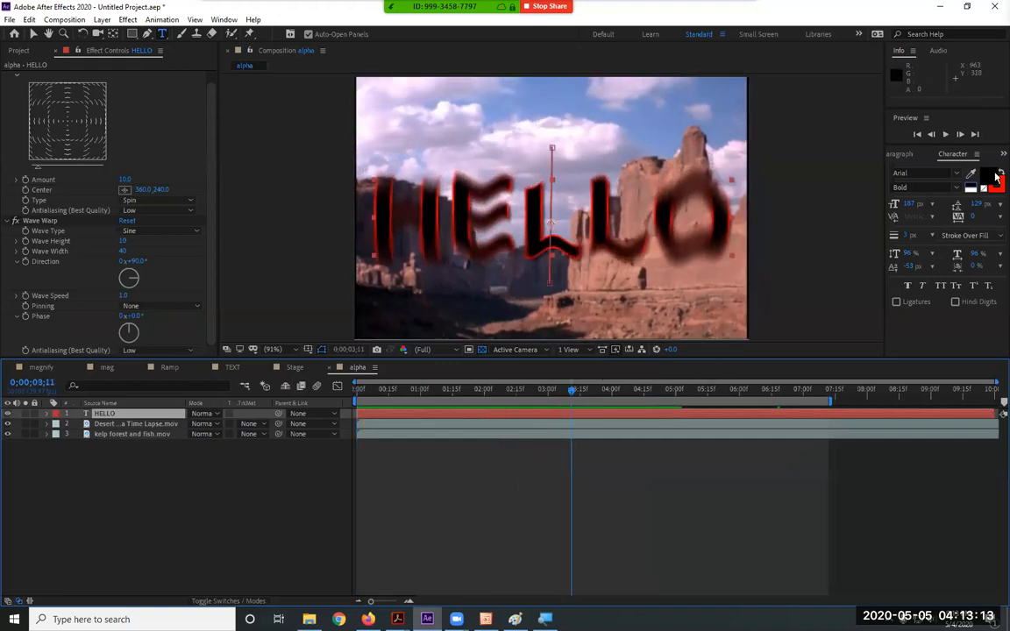
click(102, 21)
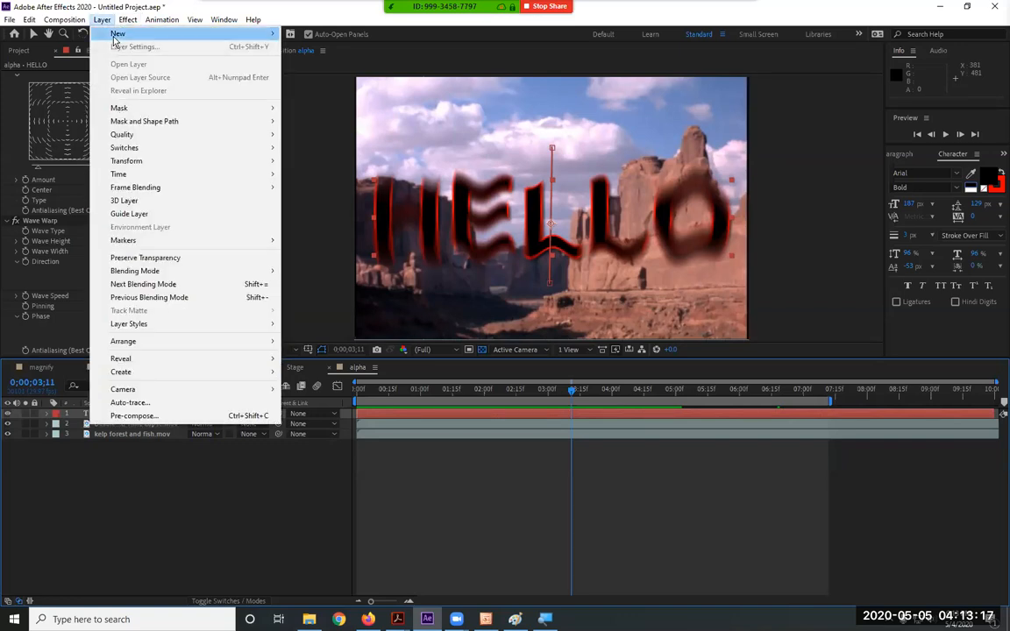
Create a new blue solid, Blue Solid 2, and place it below HELLO
mouse_move(115, 35)
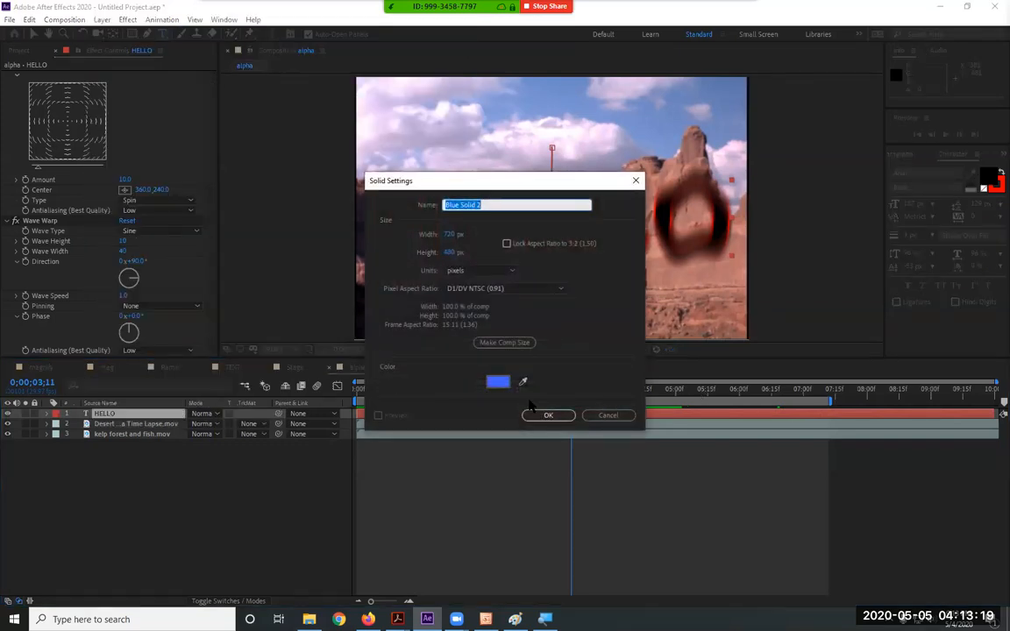
click(543, 415)
drag(140, 414, 152, 434)
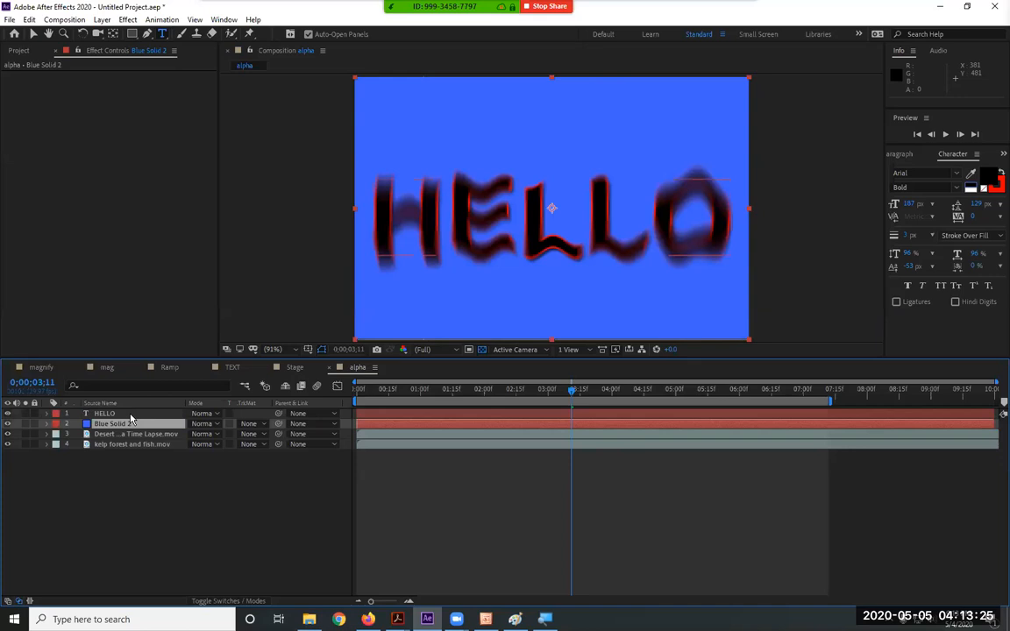
Set Blue Solid 2's track matte to Alpha Matte "HELLO" and return to the start
click(131, 424)
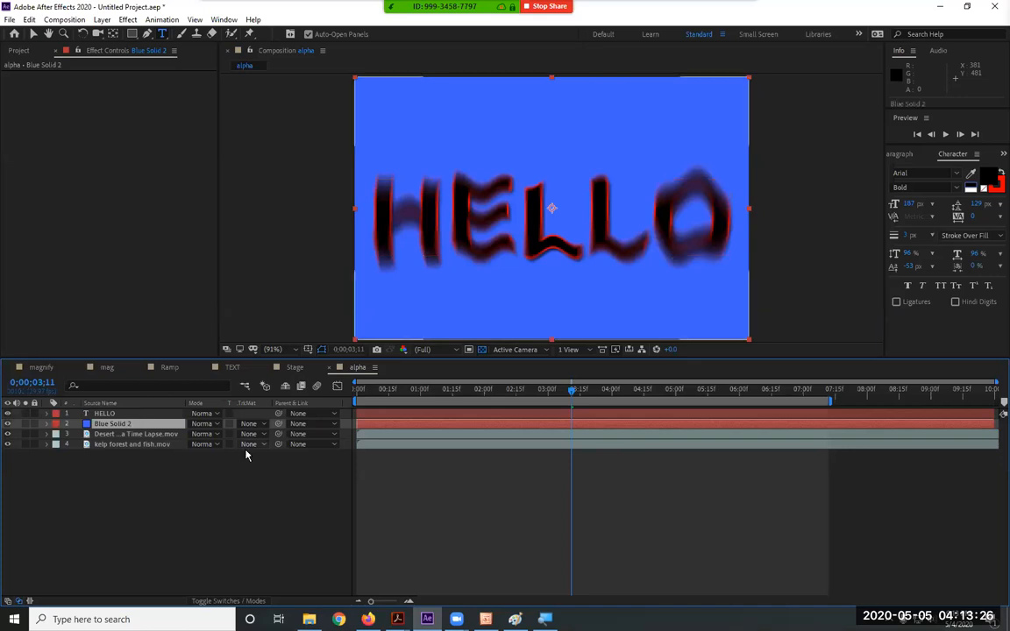
click(10, 436)
click(114, 424)
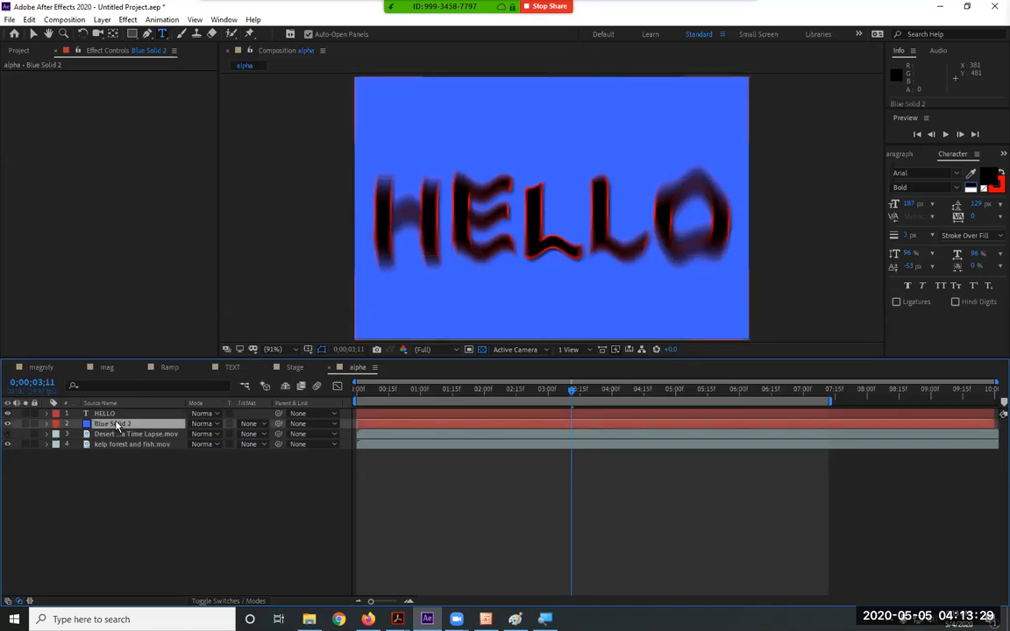
click(261, 428)
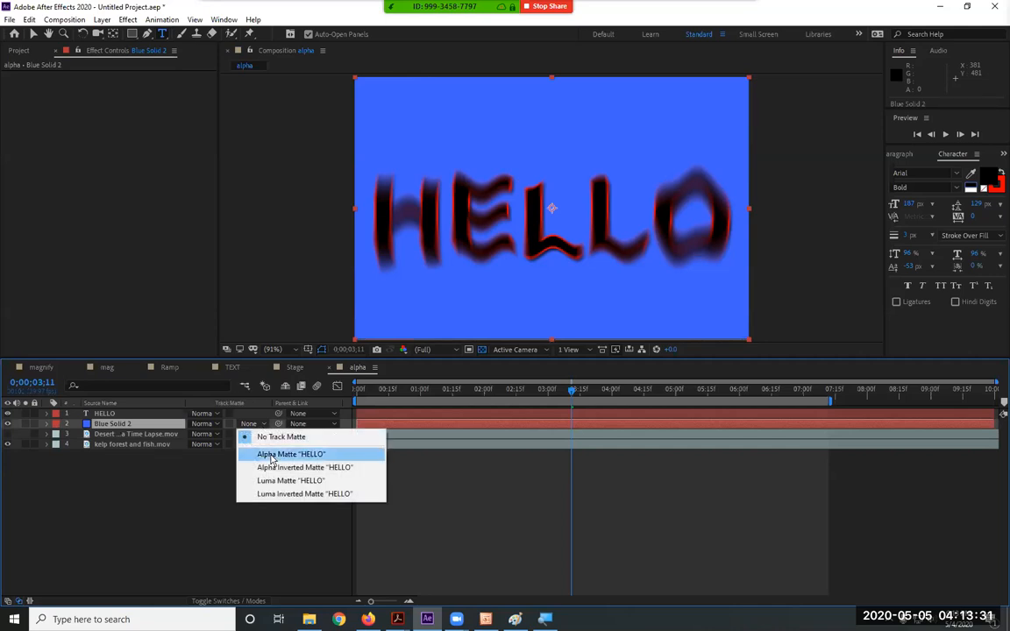
click(271, 454)
drag(422, 392, 306, 391)
key(space)
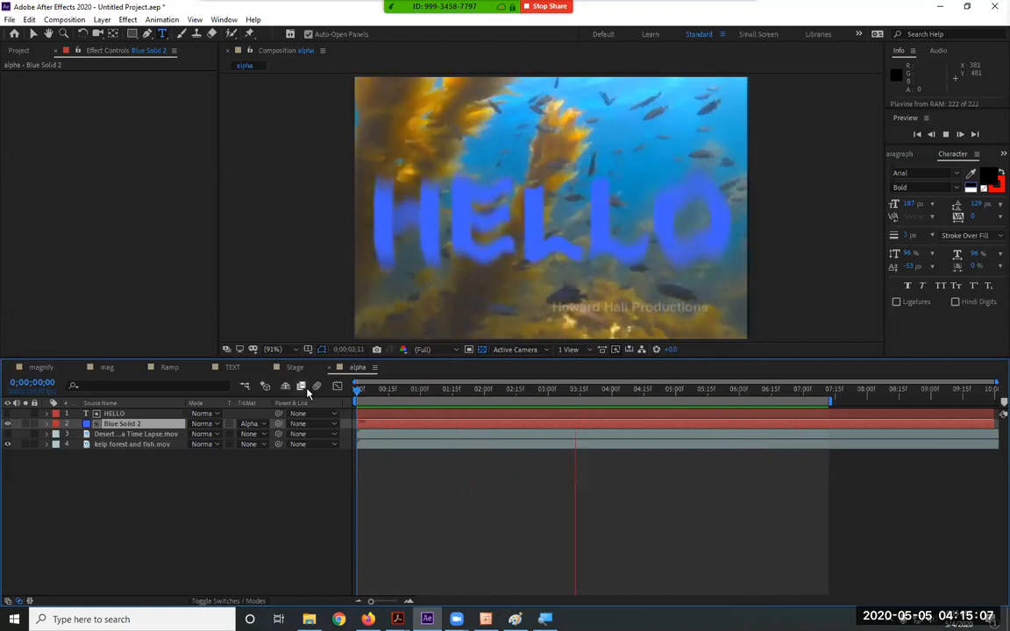
key(space)
click(294, 367)
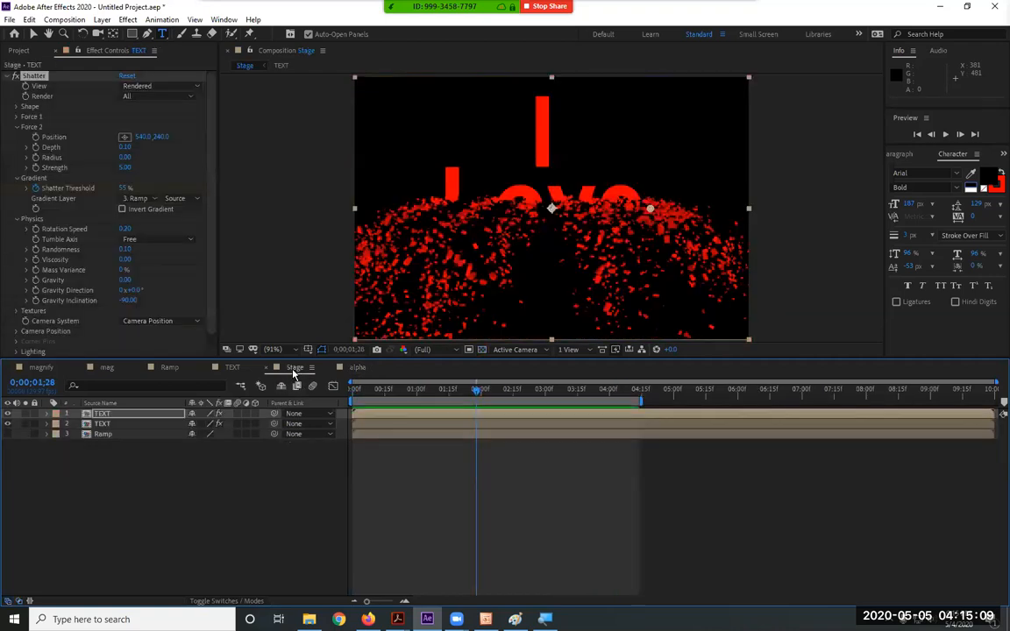
key(Home)
key(space)
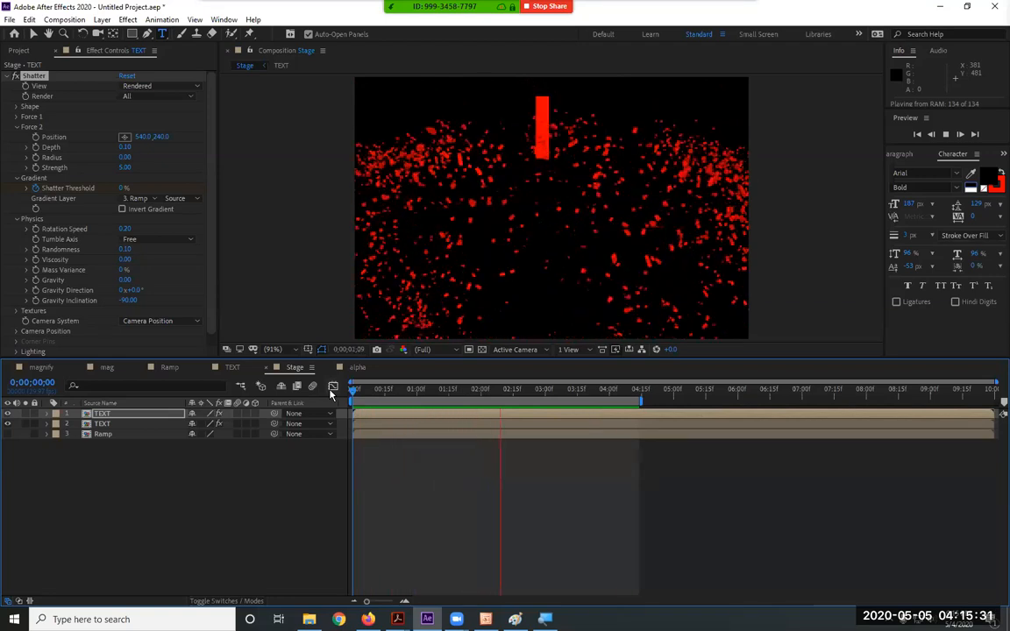
click(360, 369)
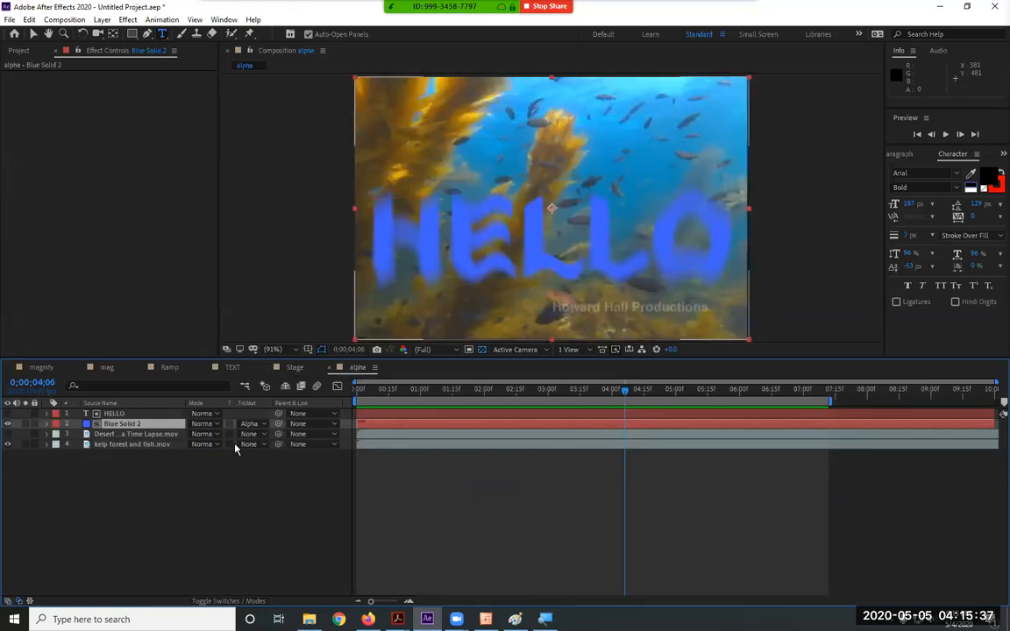
Try luma and Luma Inverted mattes from HELLO on Blue Solid 2, then choose Alpha Matte "HELLO"
click(252, 424)
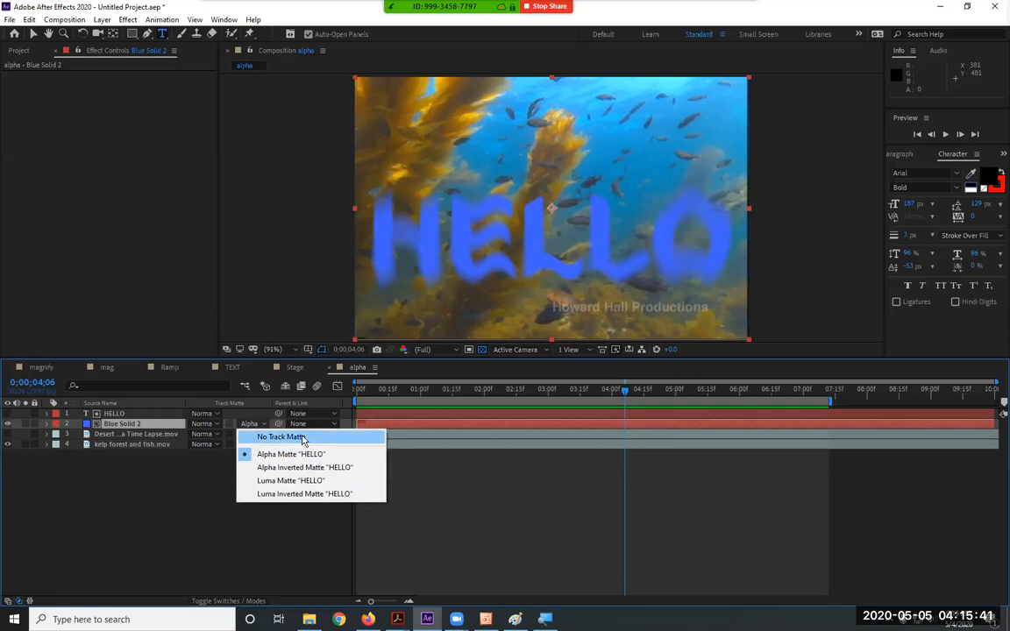
click(303, 481)
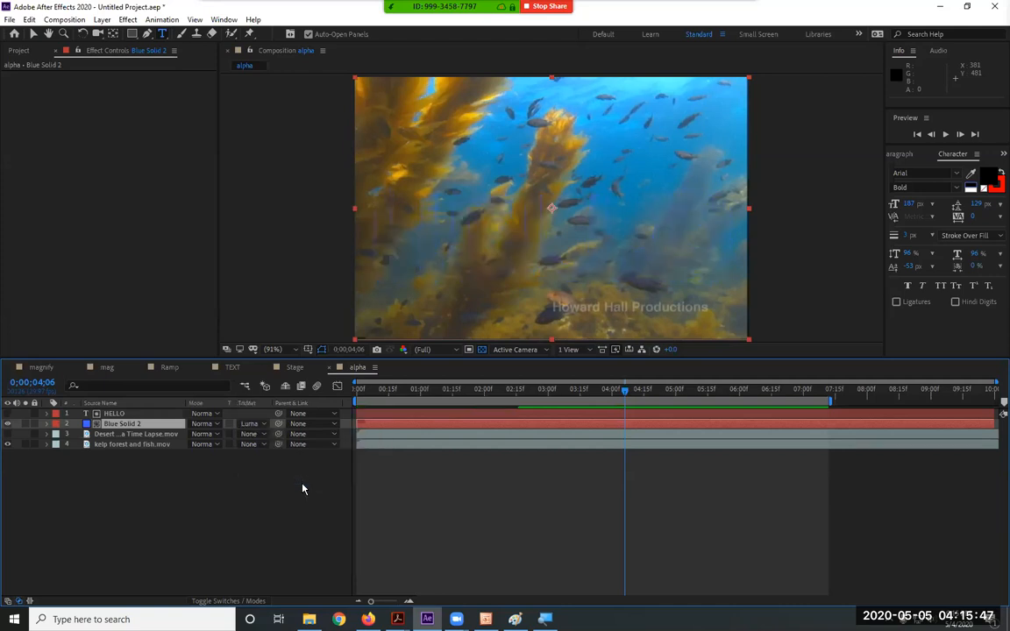
drag(506, 391, 451, 389)
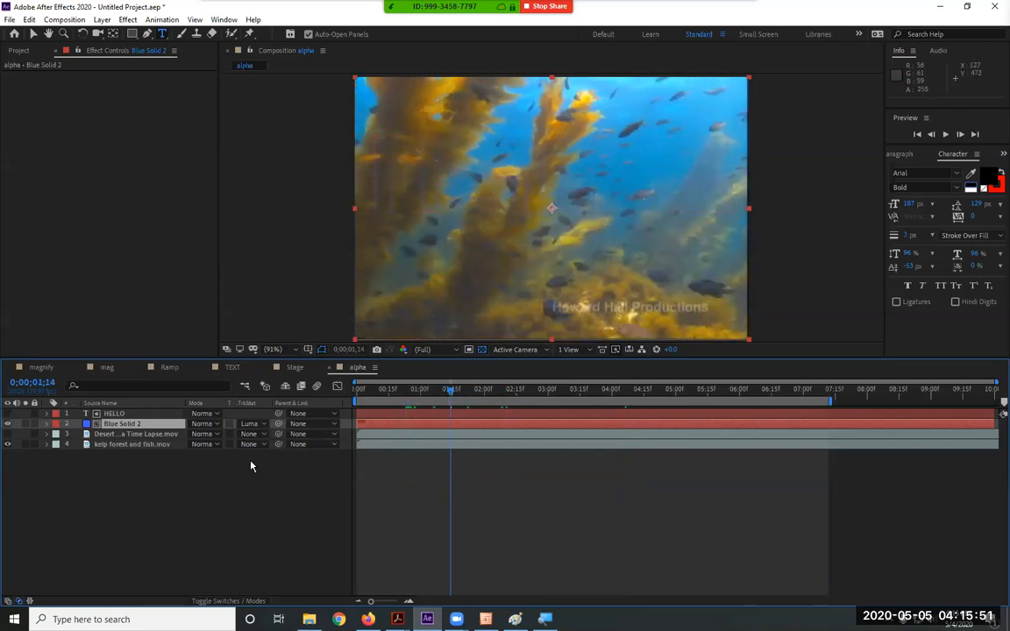
click(250, 424)
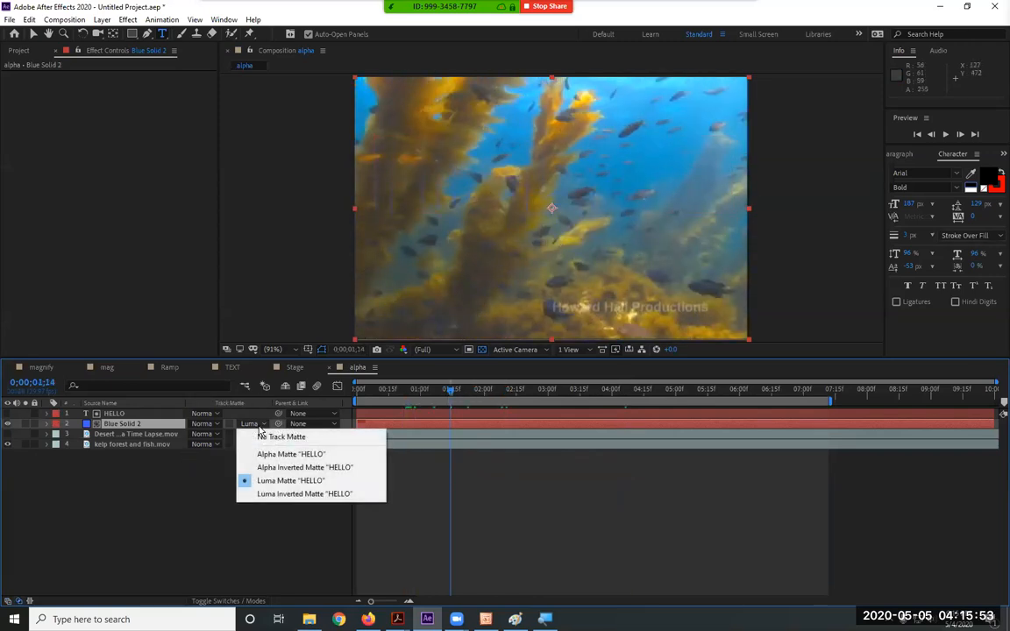
click(267, 496)
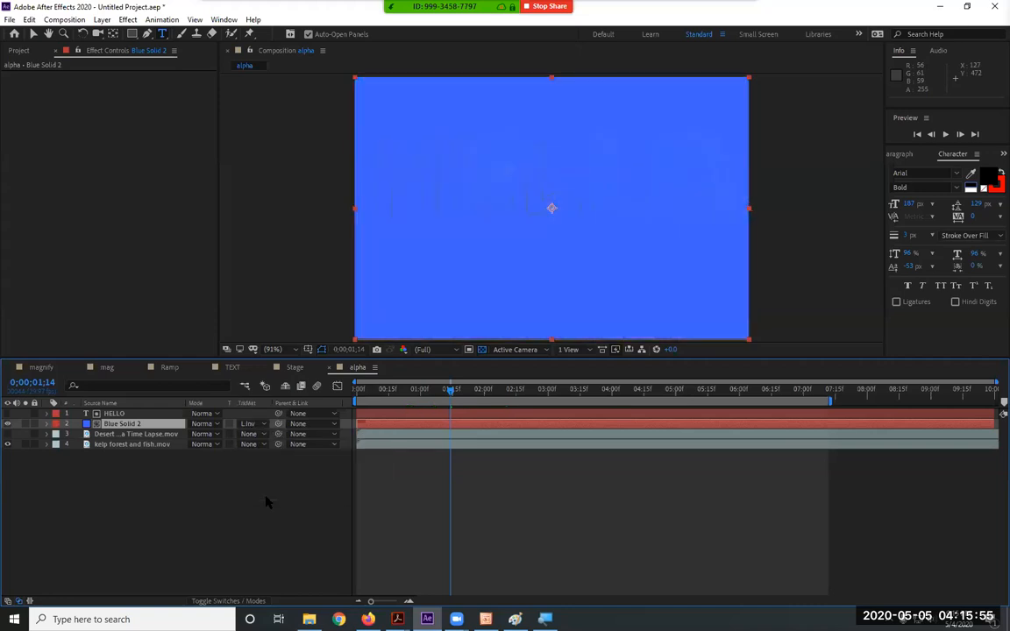
click(251, 423)
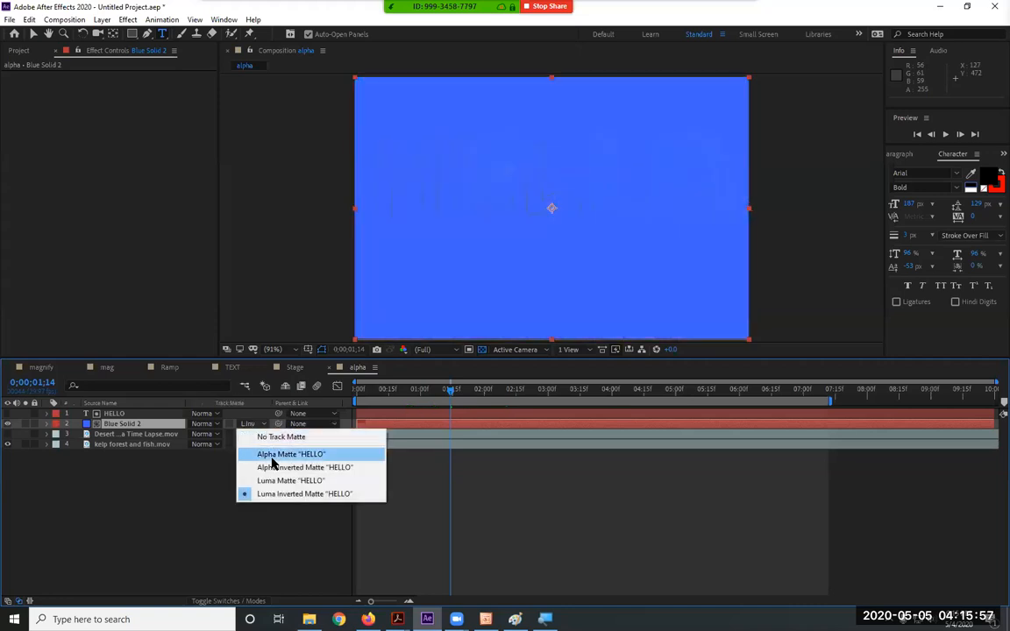
click(265, 453)
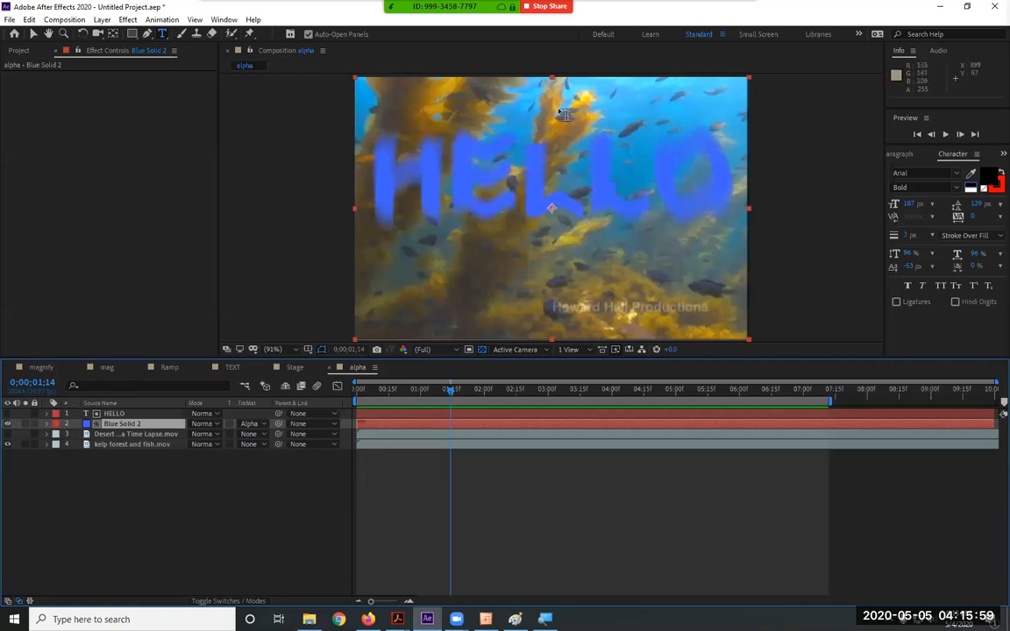
Preview, then switch off HELLO's Radial Blur and Wave Warp effects
drag(365, 392, 529, 402)
key(space)
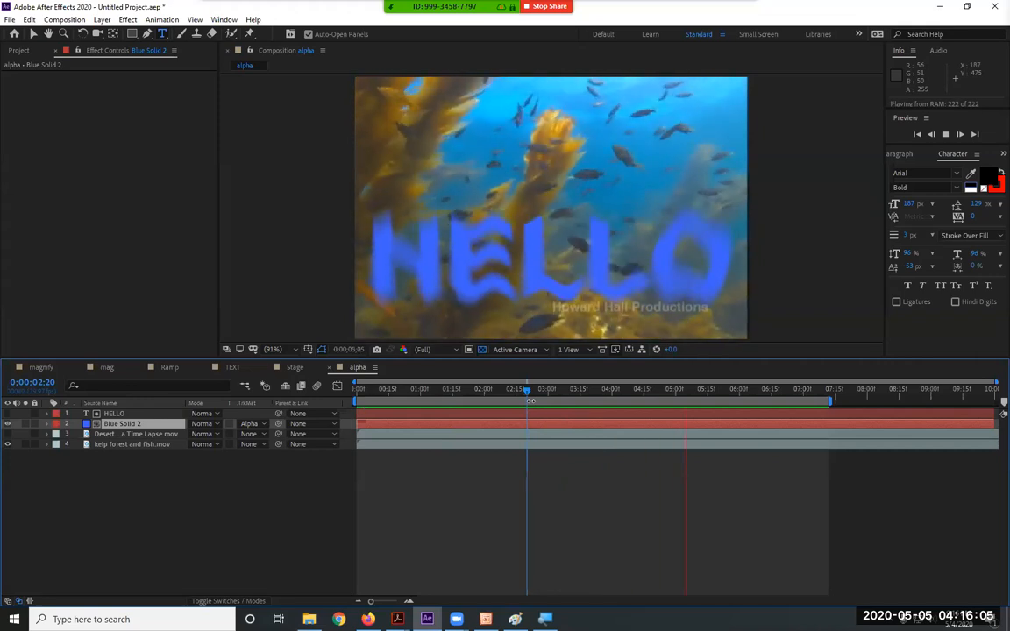
key(space)
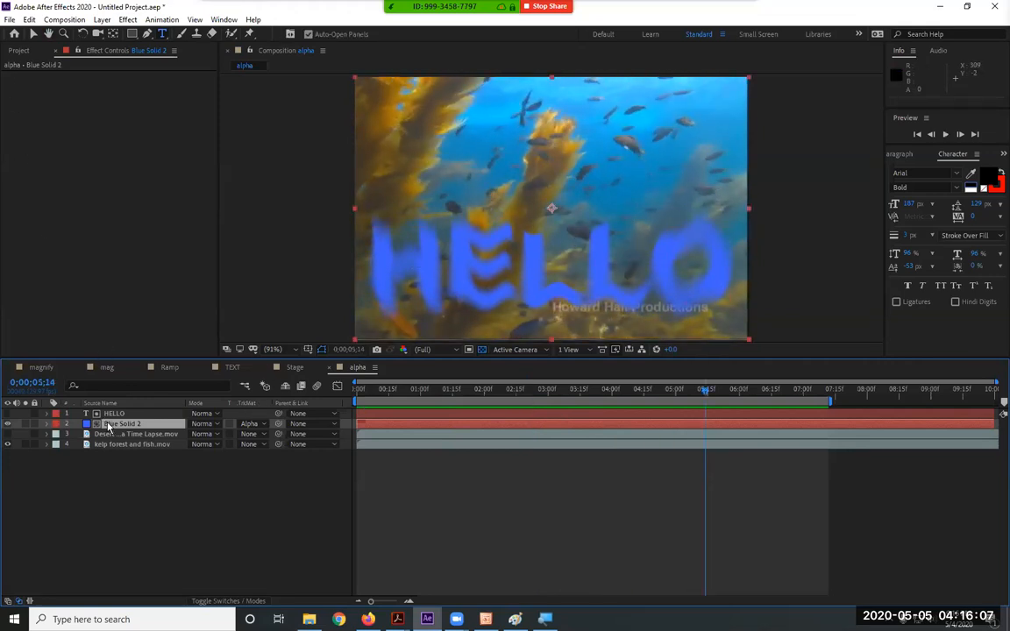
click(111, 413)
click(15, 76)
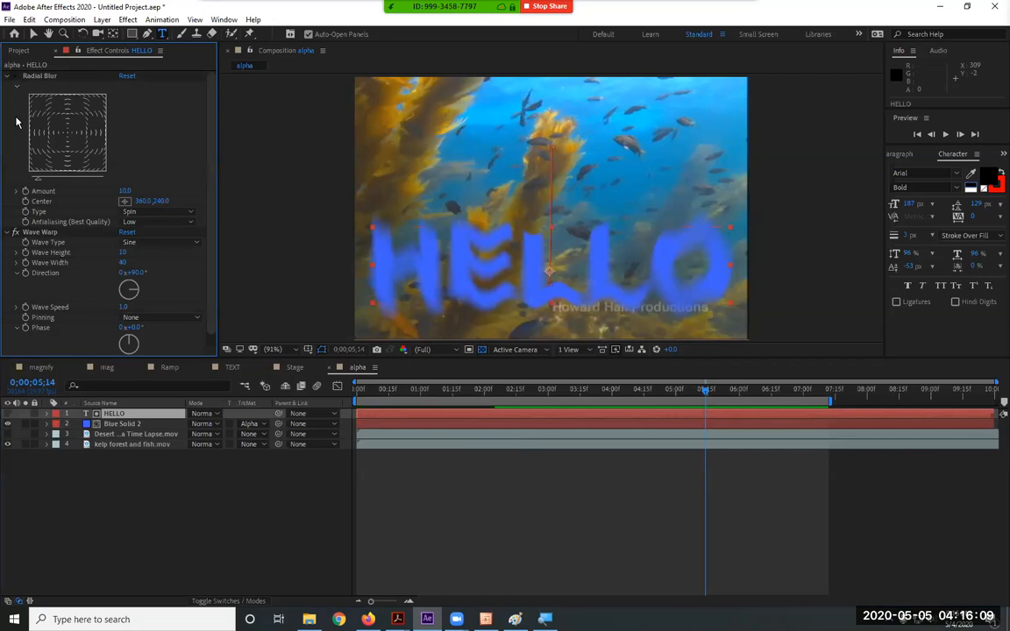
click(16, 232)
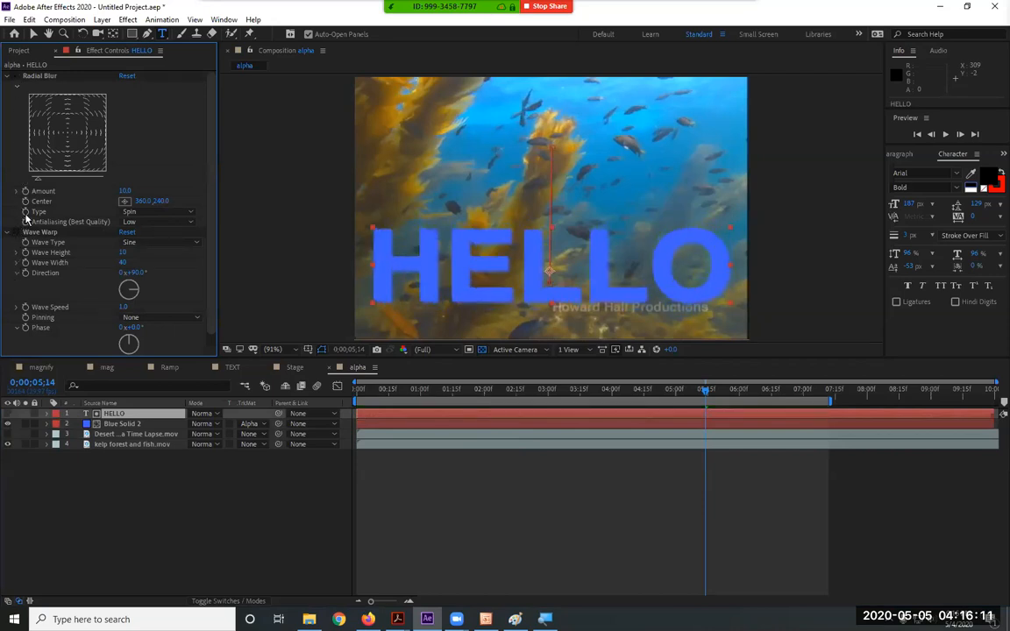
click(7, 77)
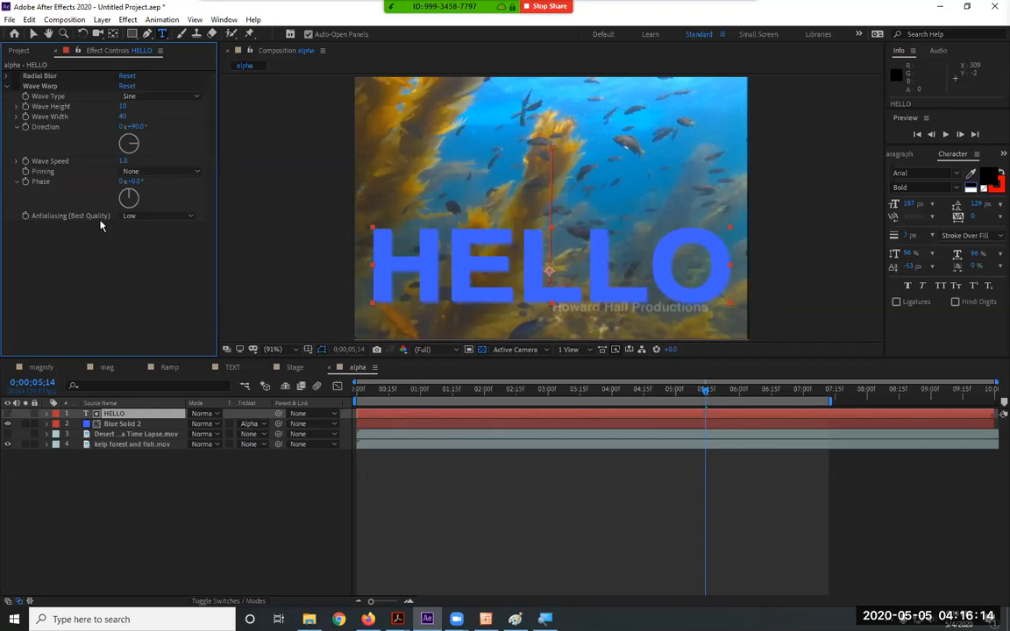
Hide Blue Solid 2, remove its track matte, and move it to the bottom of the stack
click(8, 423)
click(100, 424)
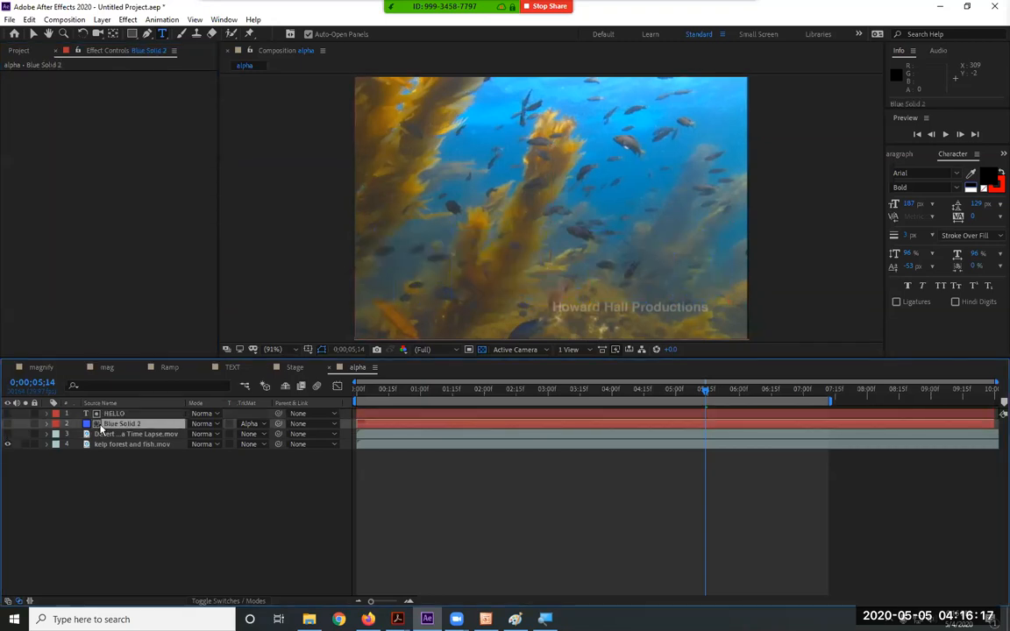
click(249, 423)
click(253, 435)
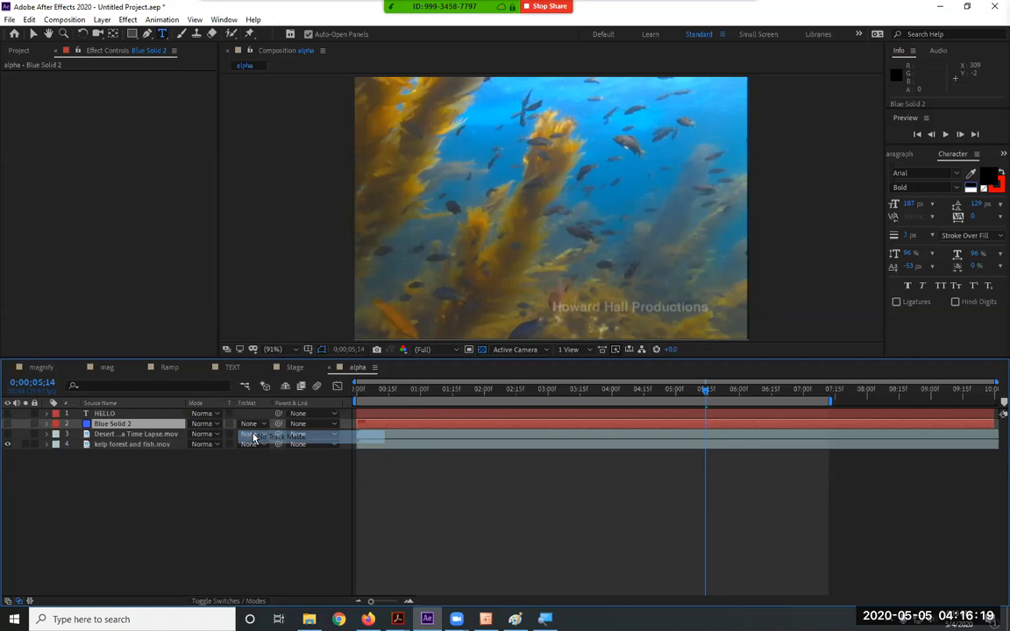
drag(131, 427, 135, 488)
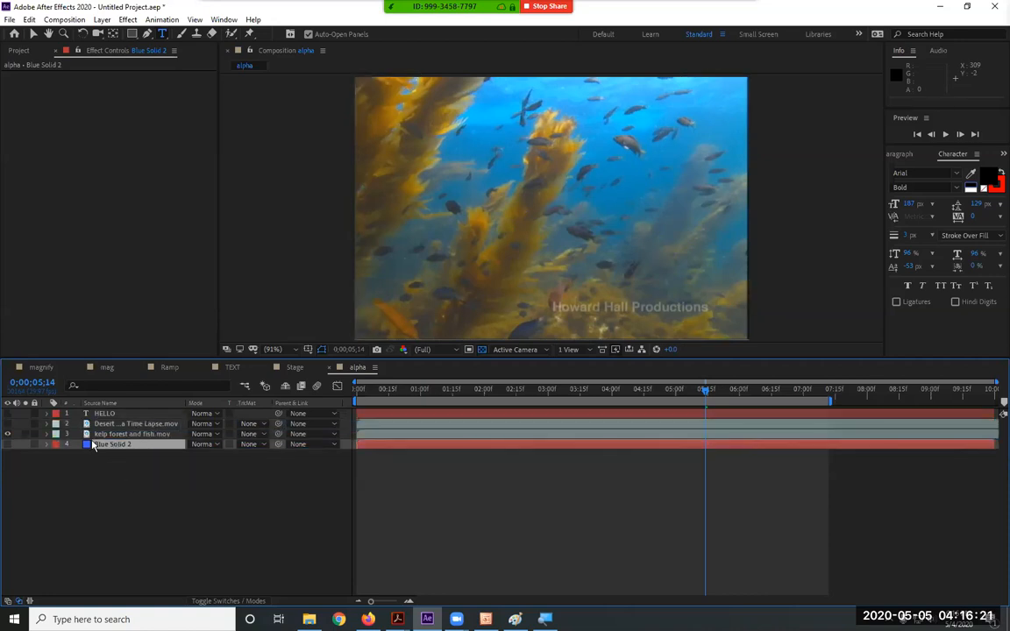
Show the desert layer, set its track matte to Alpha Matte "HELLO", and preview
click(7, 424)
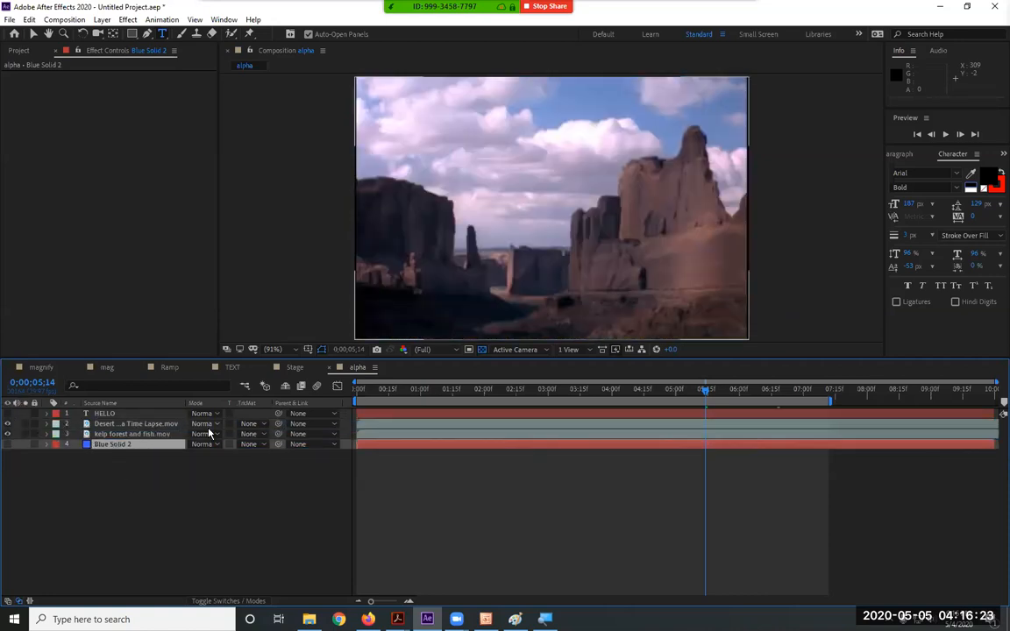
click(251, 424)
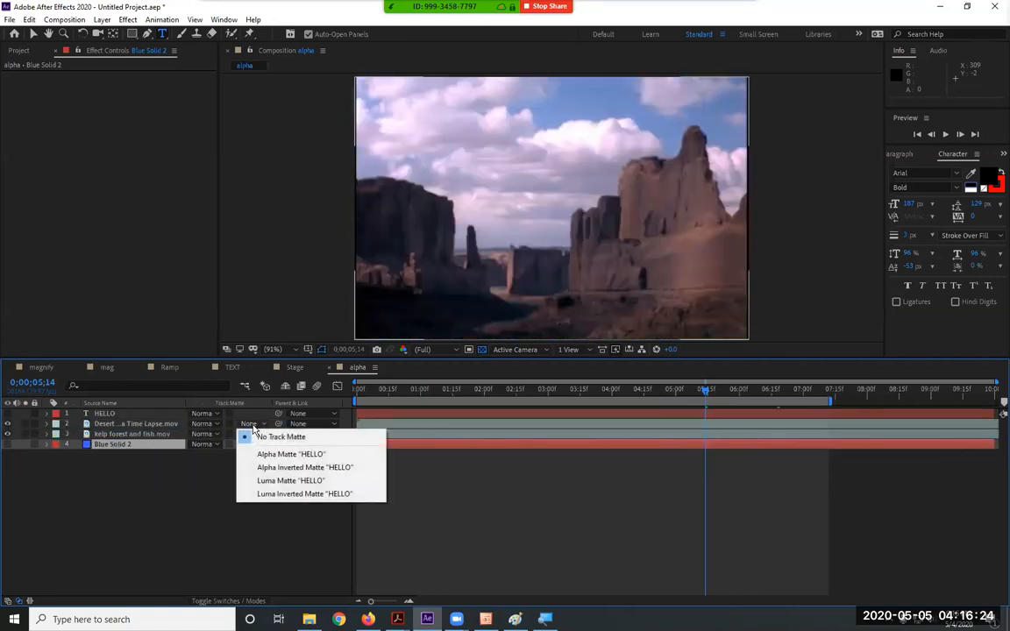
click(290, 454)
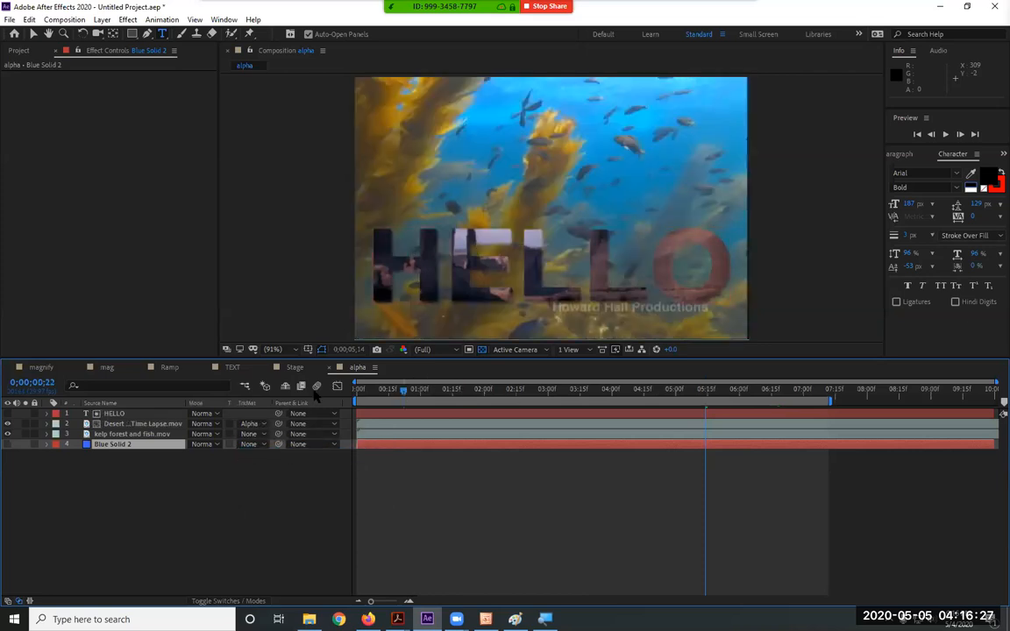
key(space)
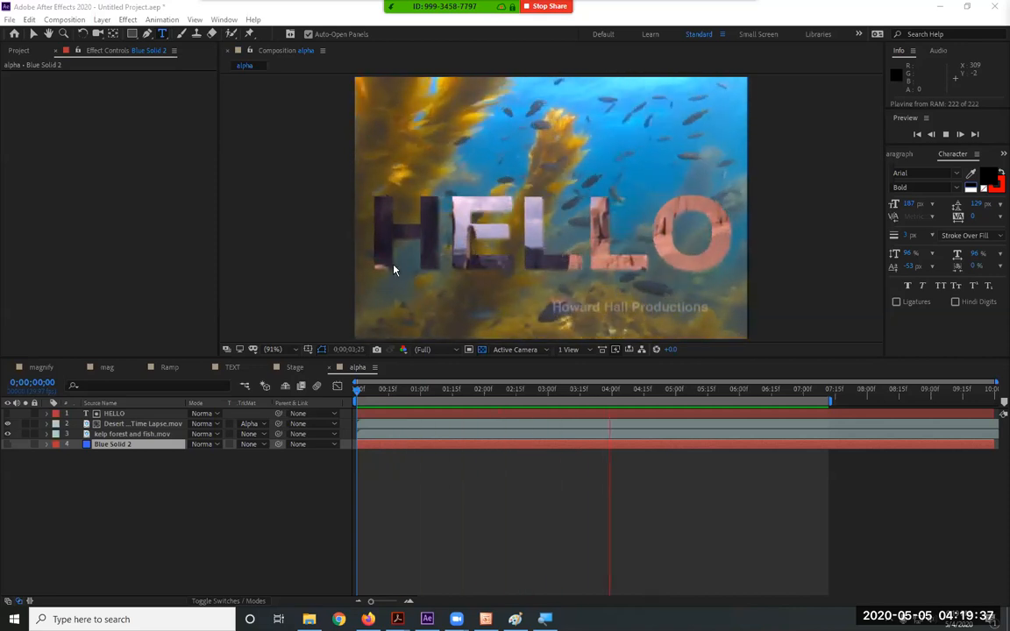
Stop the RAM preview of HELLO over the kelp and switch to the mag composition
click(106, 368)
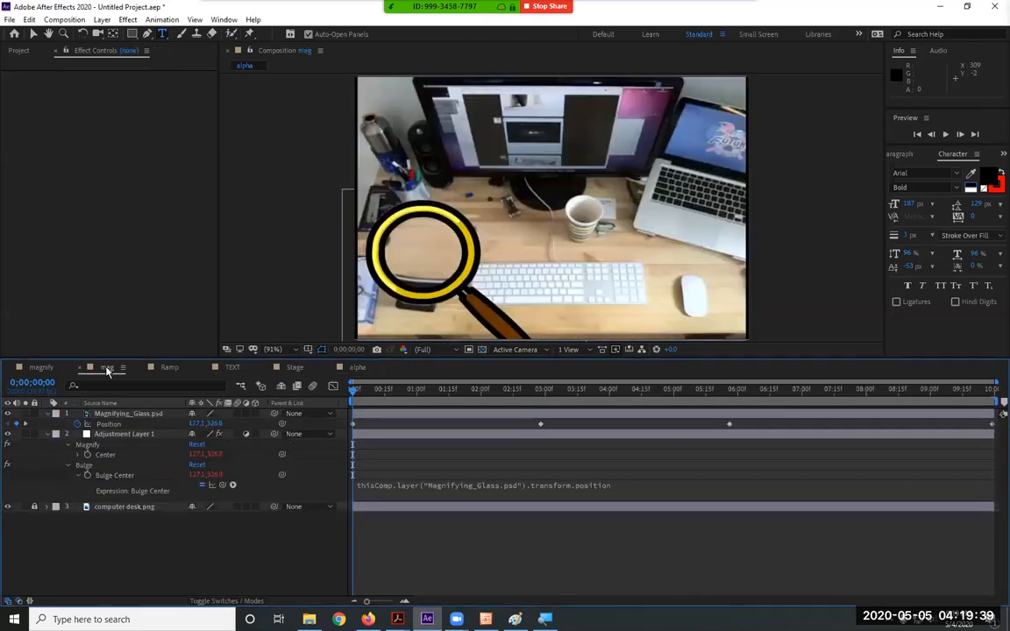
Drag Magnifying_Glass.psd right so it sits over the keyboard at about 351.4, 349.8
click(34, 34)
drag(429, 282, 473, 284)
drag(590, 316, 552, 332)
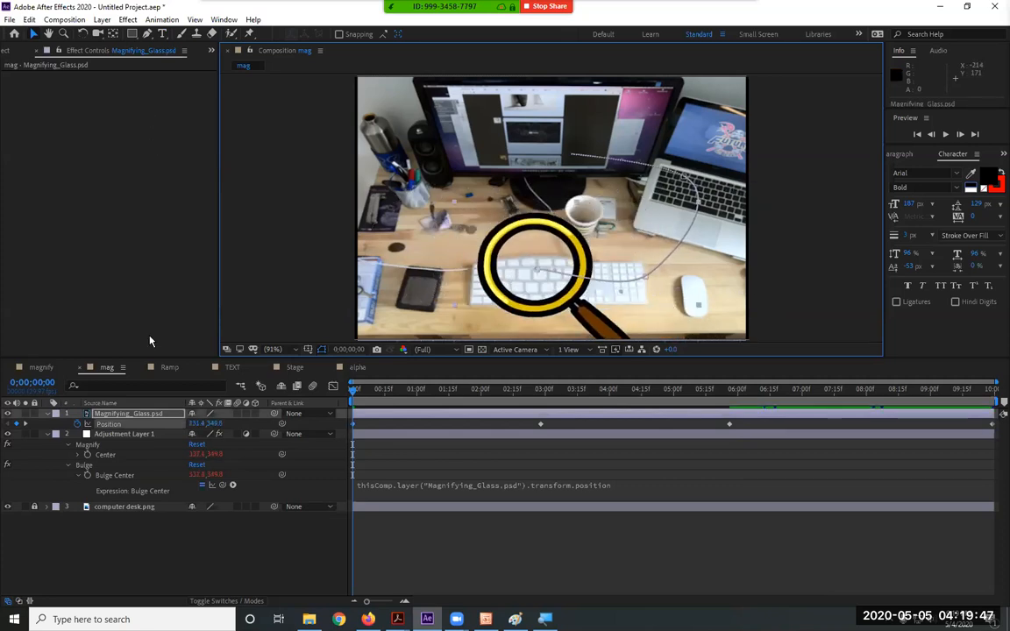
Show layer names instead of source names and select Adjustment Layer 1 to view its effects
click(123, 402)
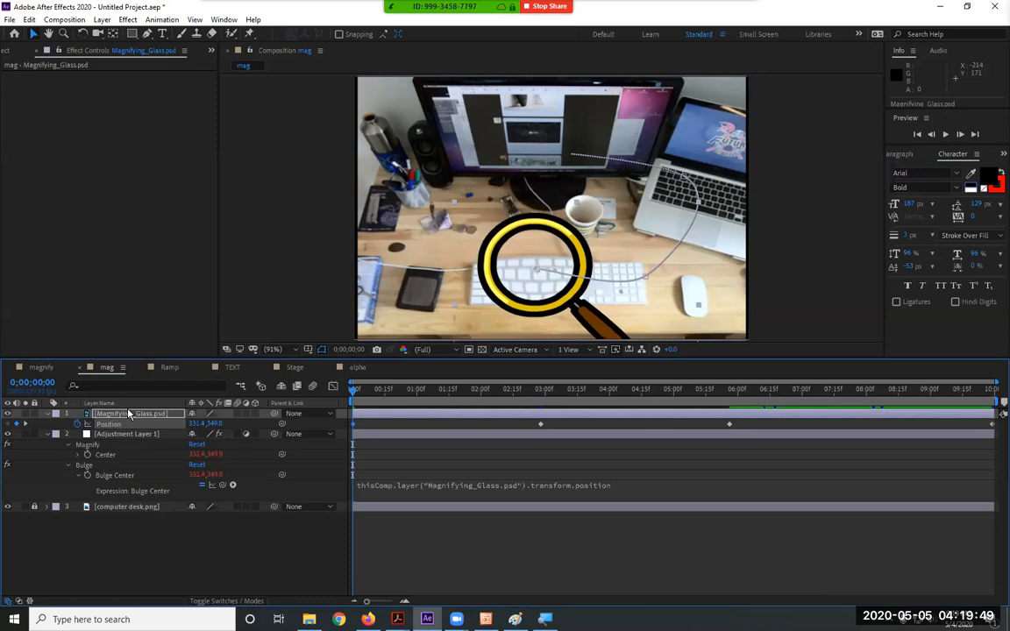
click(128, 413)
click(79, 49)
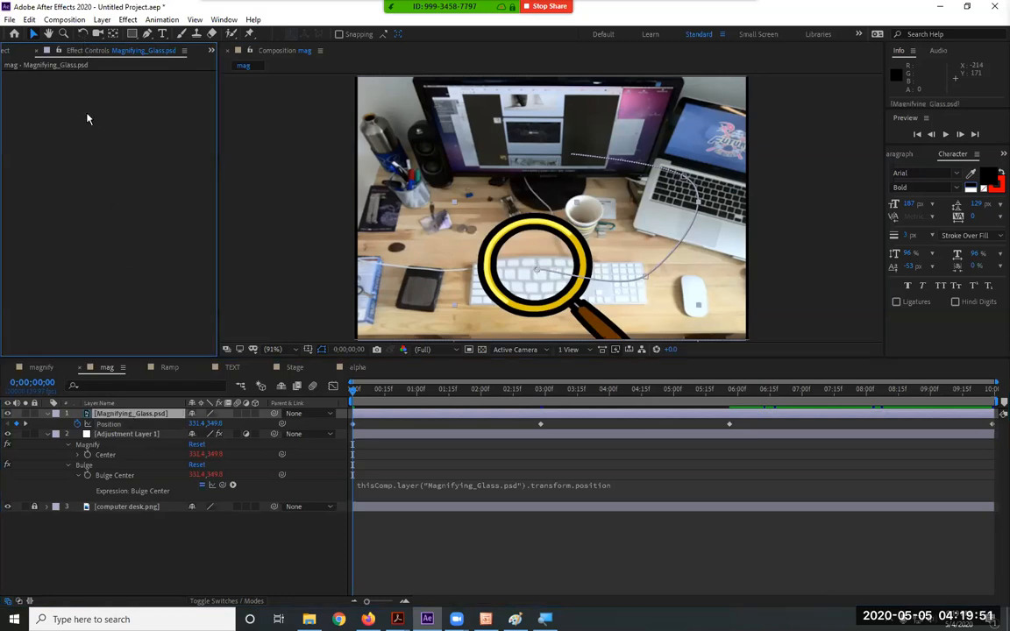
click(125, 435)
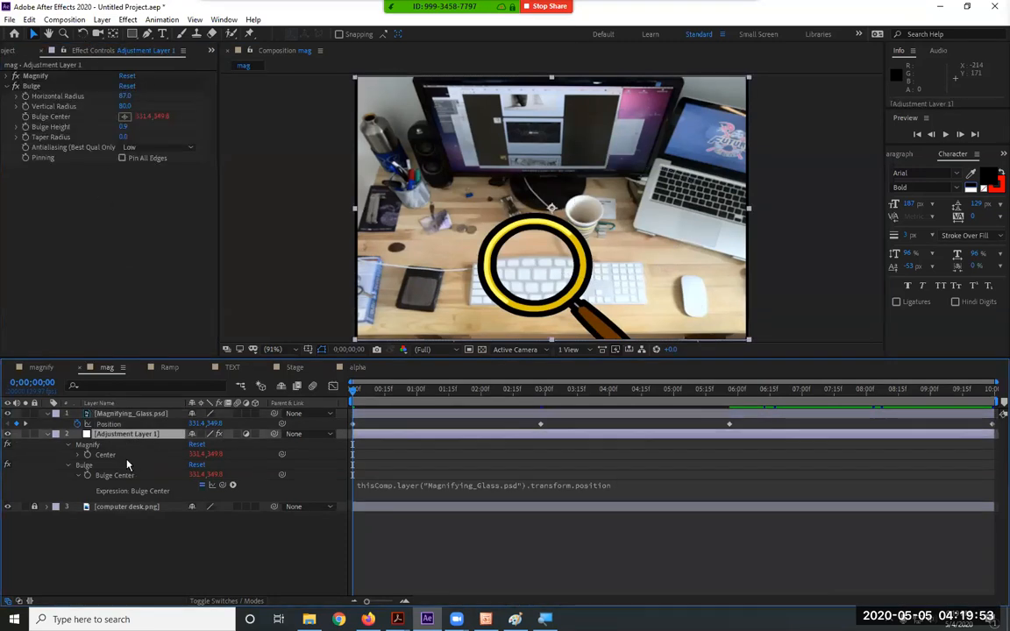
Expand the Magnify effect and scrub Magnification up from 150 to roughly 333
click(11, 76)
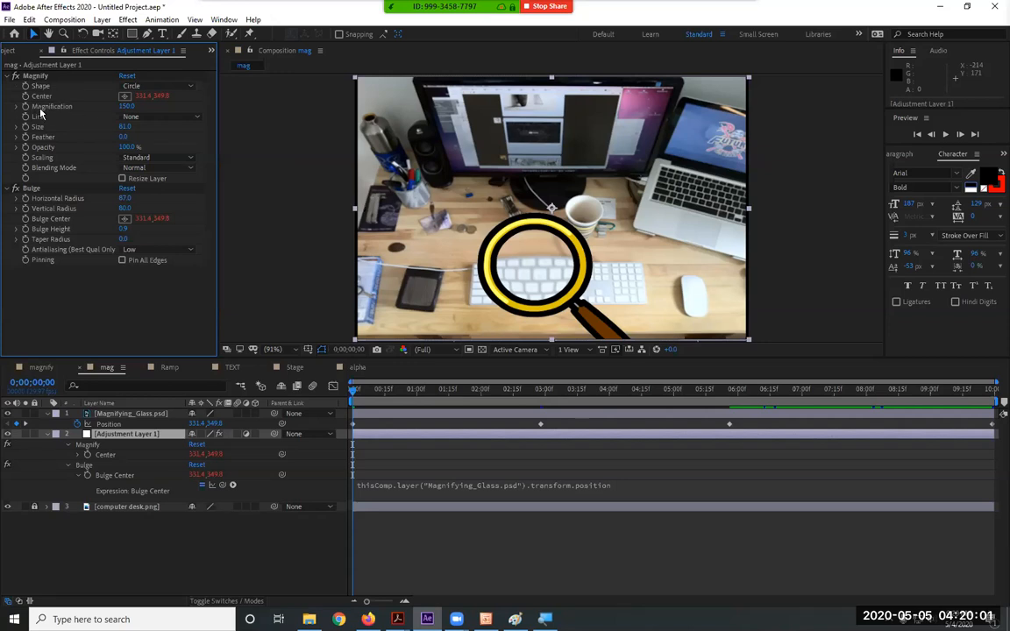
drag(127, 107, 194, 122)
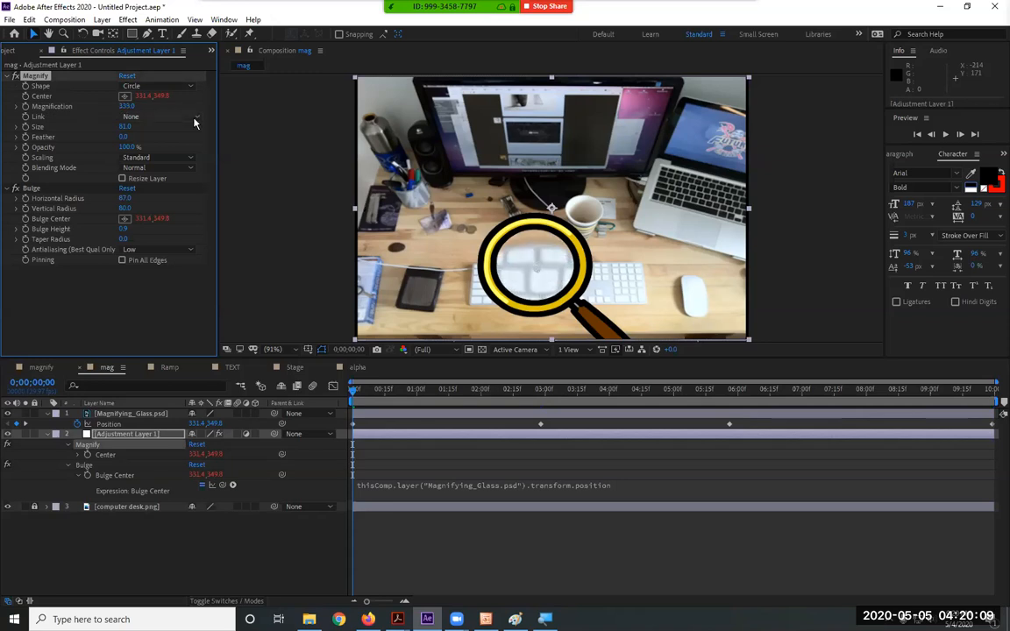
Scroll-zoom the composition viewer, then fit the composition back into view
click(280, 350)
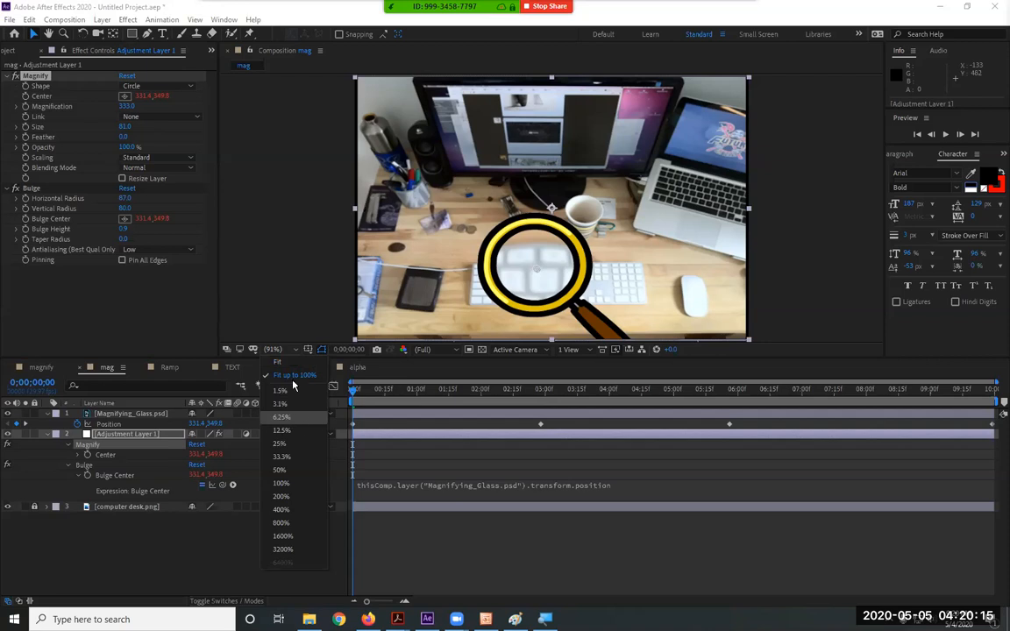
click(292, 362)
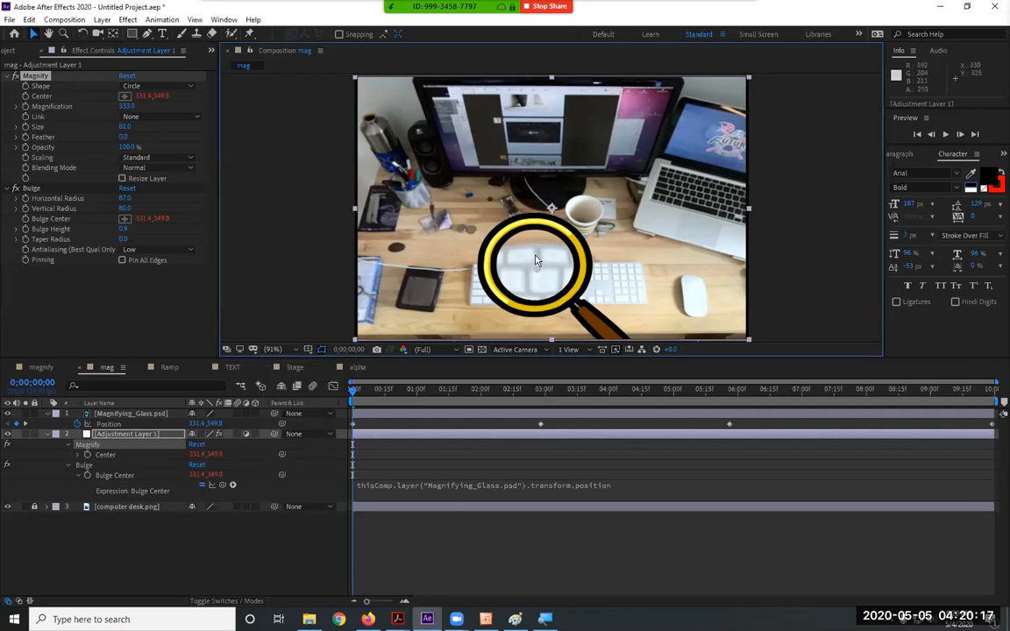
scroll(536, 260, up, 4)
scroll(536, 260, down, 5)
scroll(537, 260, up, 2)
scroll(536, 260, up, 3)
scroll(536, 261, down, 4)
click(296, 350)
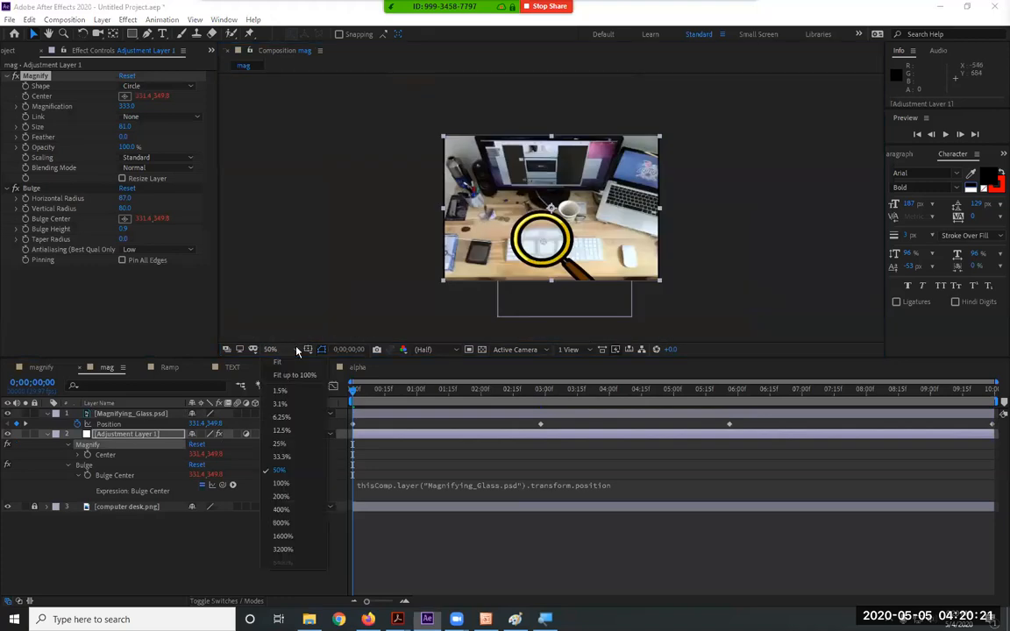
click(278, 362)
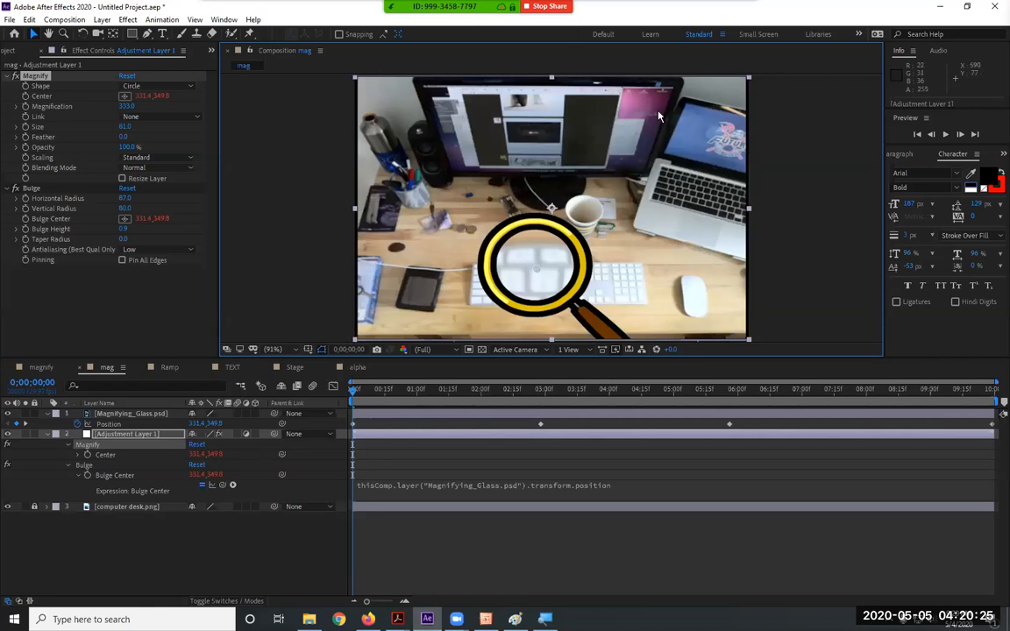
Try viewer zoom levels 200%, 1600%, 1.5% and 12.5%, then return to Fit
click(273, 349)
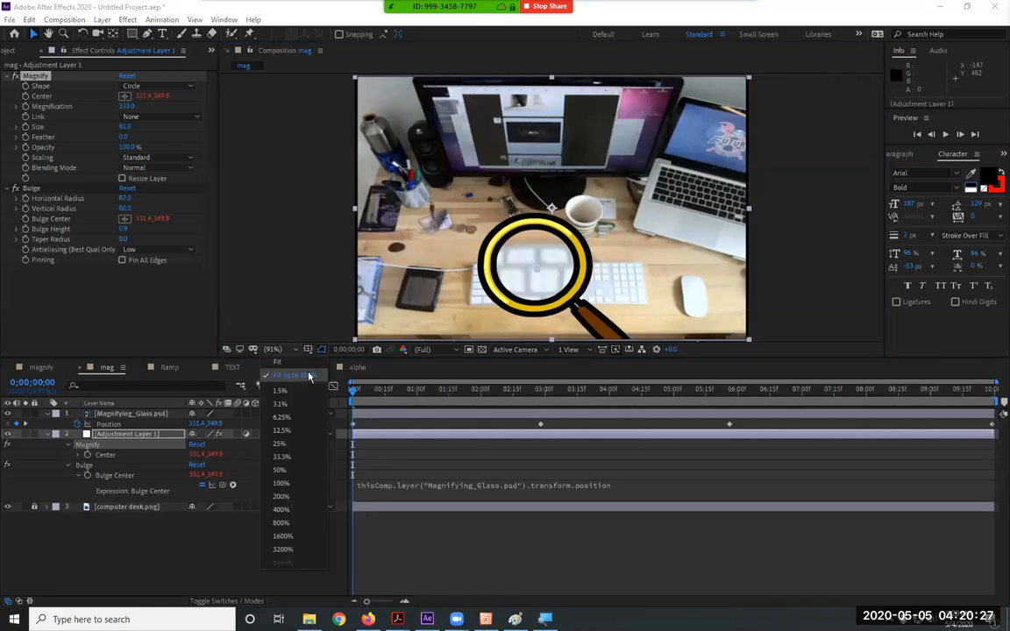
click(288, 497)
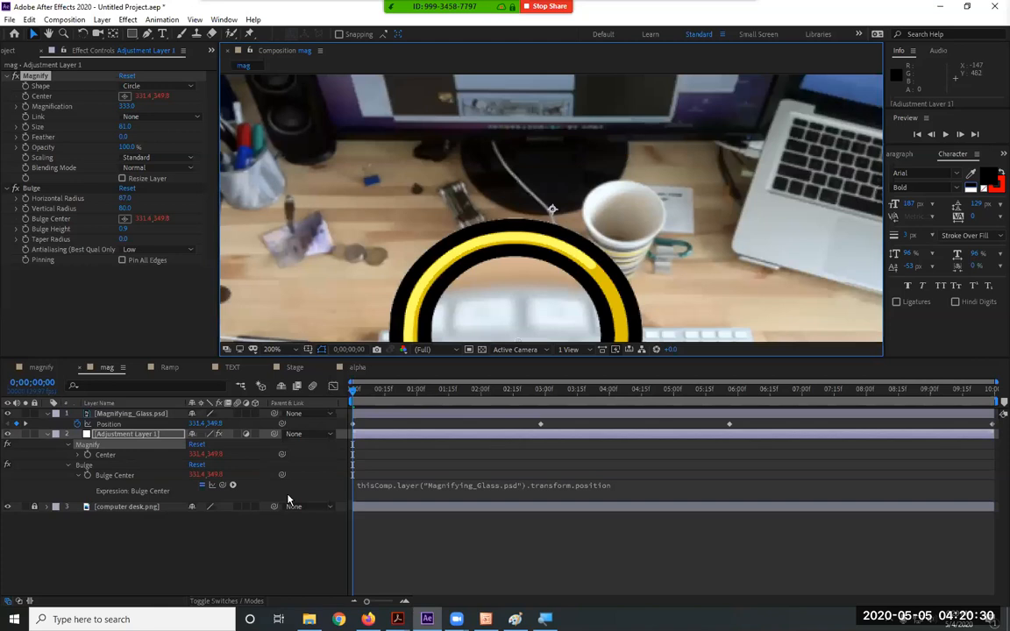
click(280, 350)
click(293, 537)
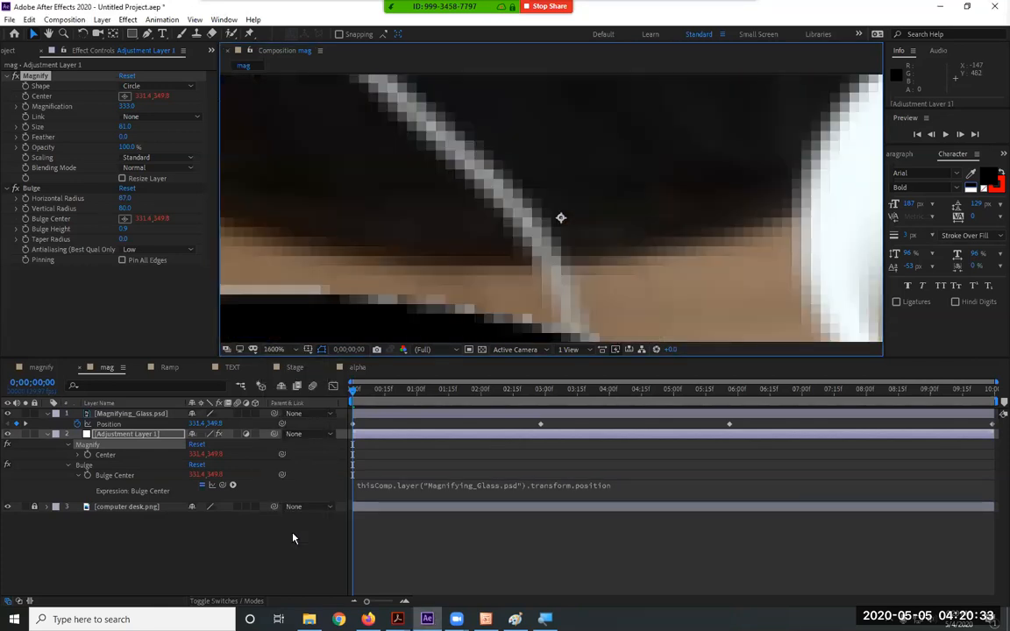
click(275, 349)
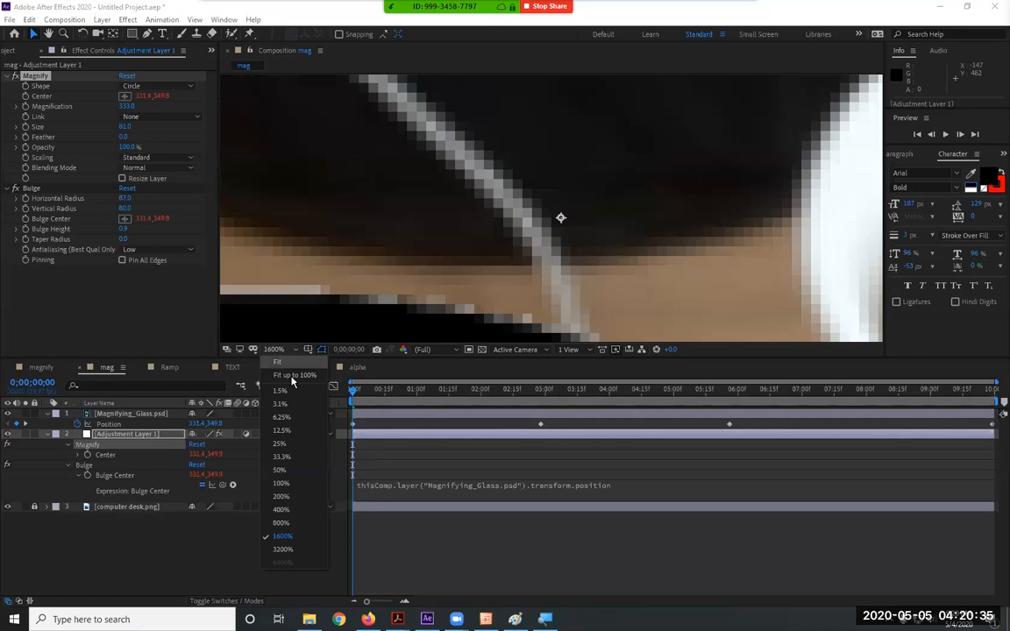
click(282, 390)
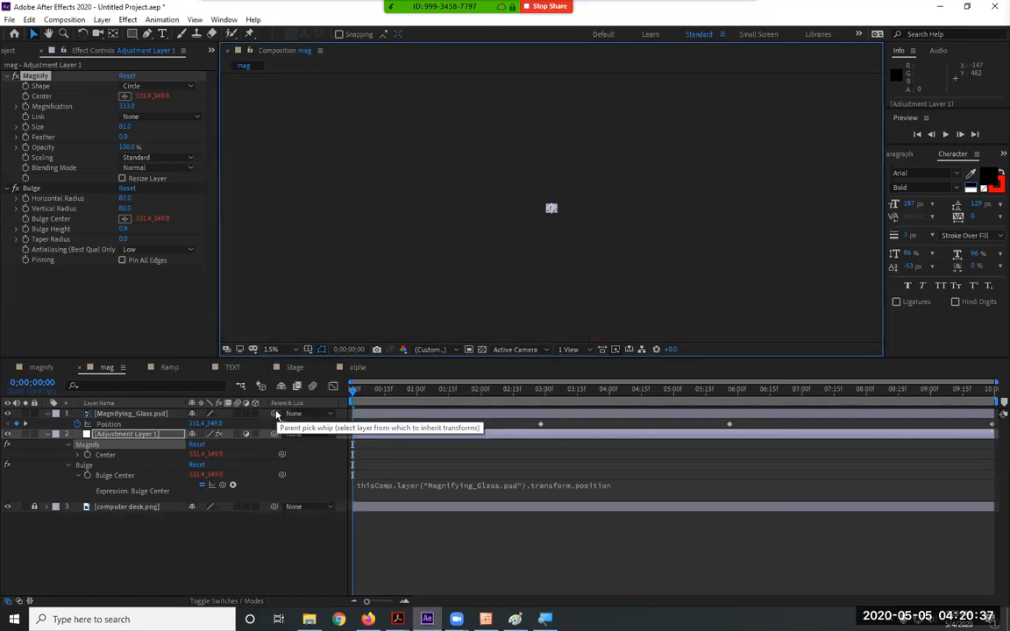
click(274, 349)
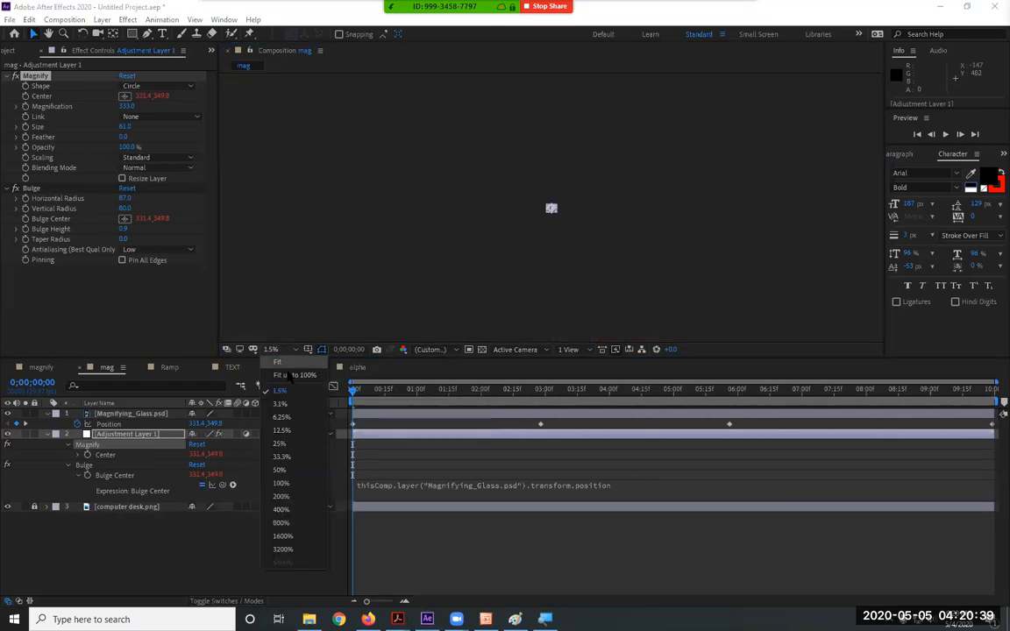
click(284, 429)
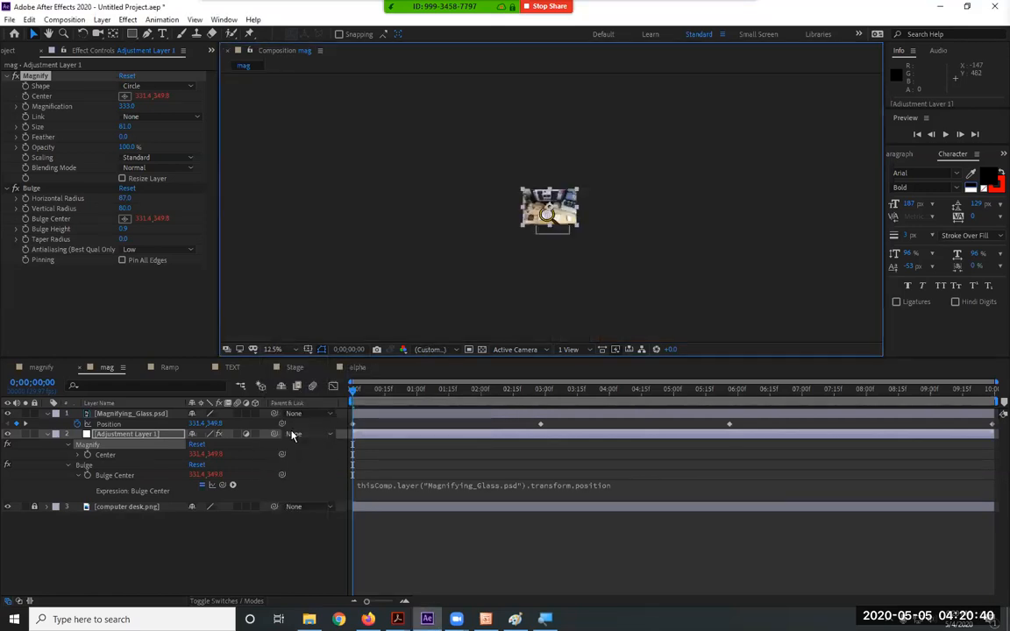
click(274, 349)
click(298, 317)
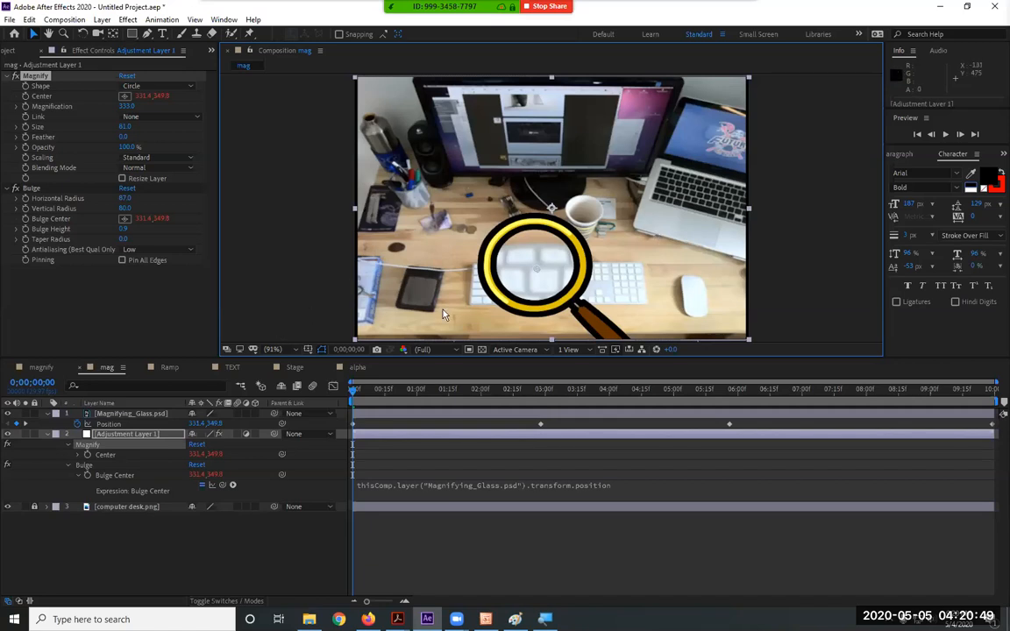
scroll(614, 263, up, 4)
scroll(614, 263, down, 4)
scroll(614, 263, up, 4)
scroll(615, 263, down, 3)
scroll(614, 263, down, 2)
scroll(614, 263, down, 4)
scroll(614, 263, up, 4)
scroll(614, 262, down, 2)
scroll(615, 263, up, 2)
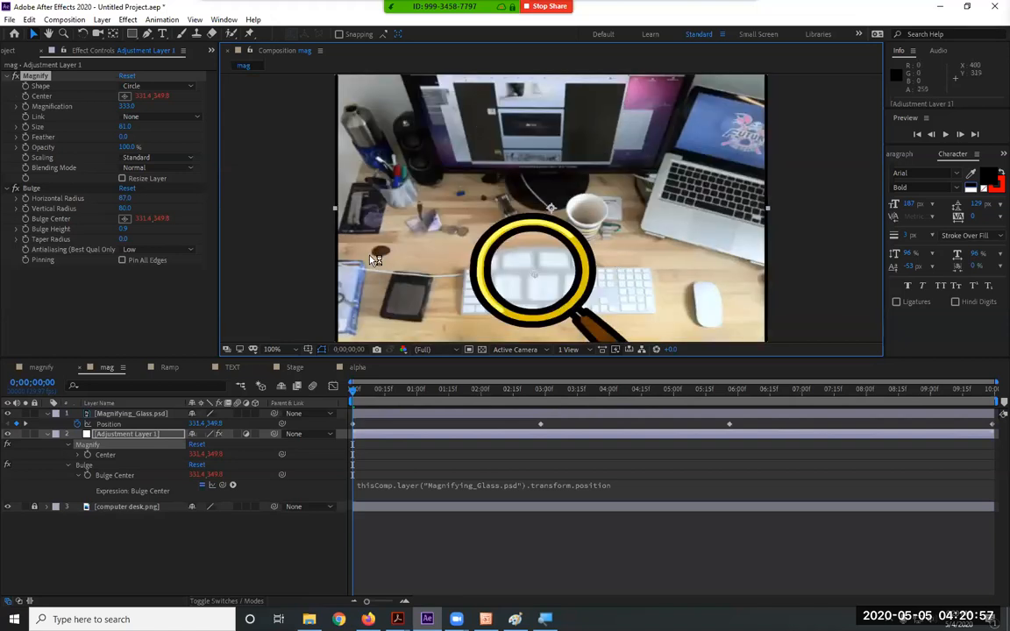
scroll(378, 158, up, 2)
scroll(361, 159, down, 4)
scroll(422, 155, up, 4)
click(273, 348)
click(296, 375)
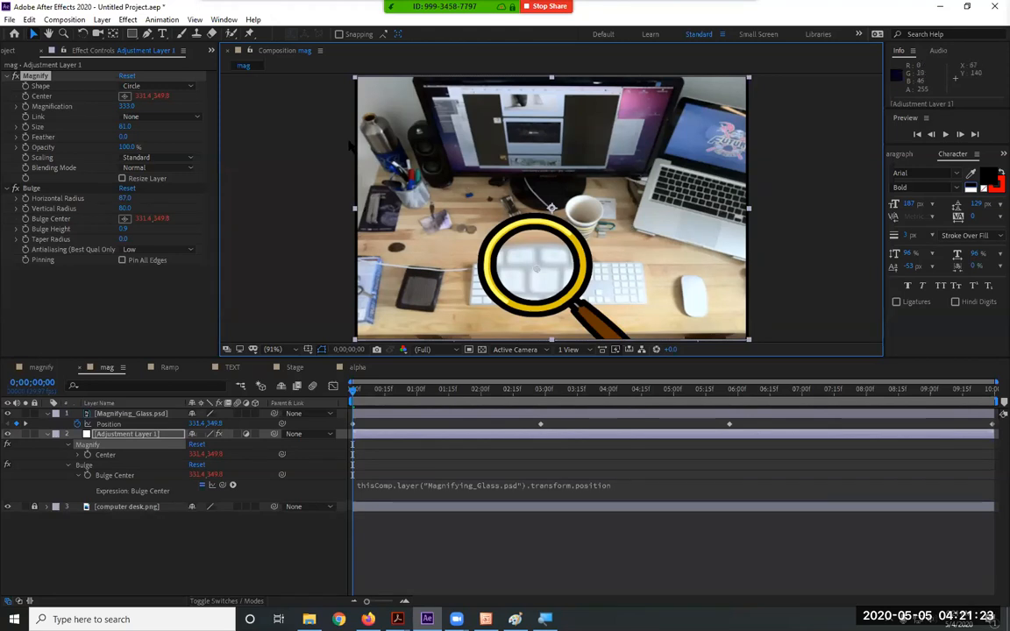
click(273, 348)
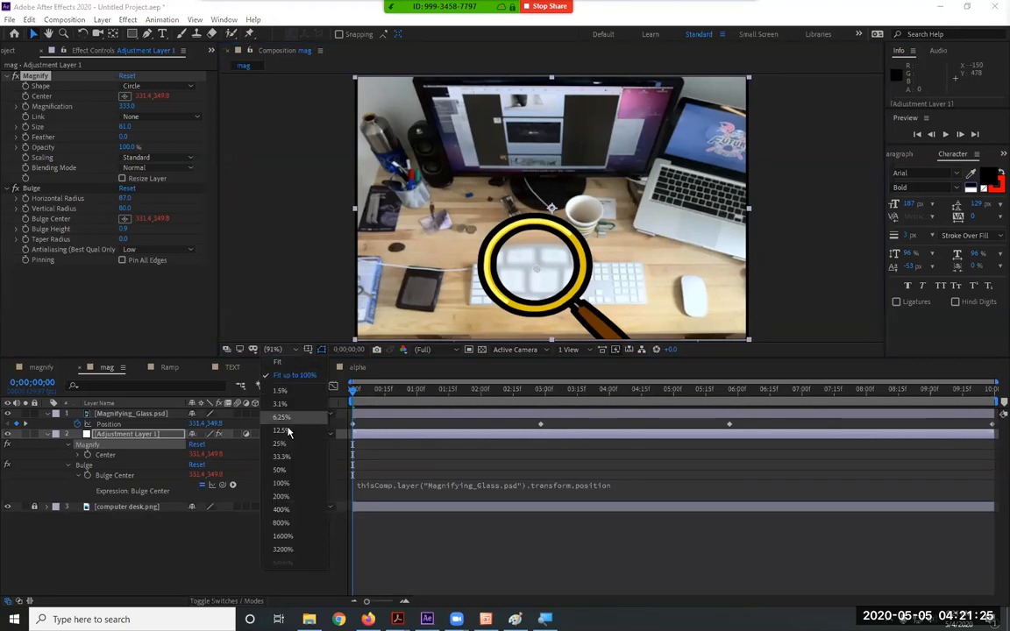
click(274, 350)
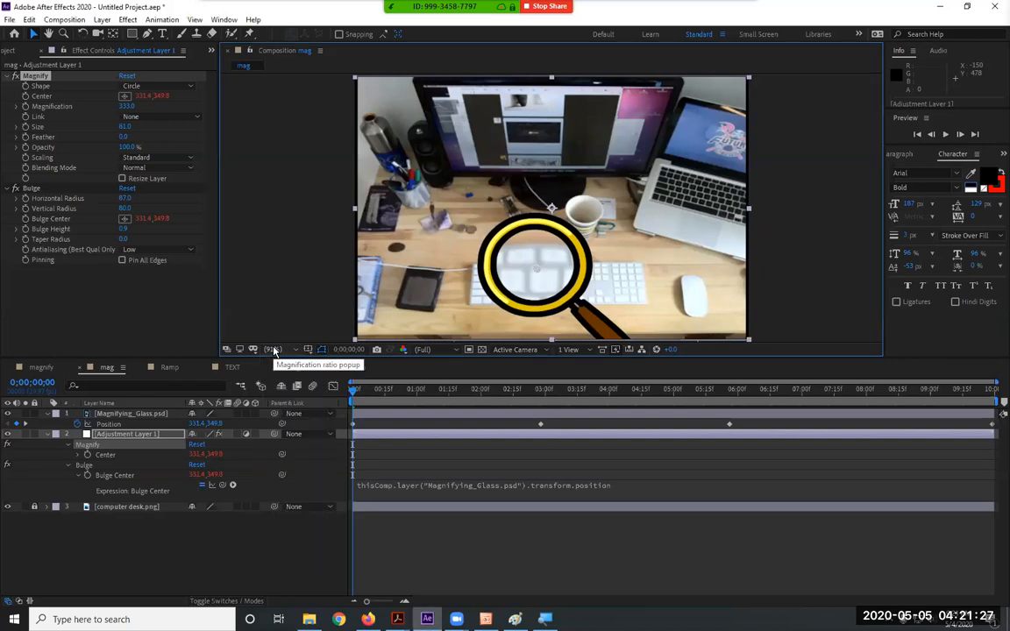
click(273, 349)
click(278, 350)
click(279, 349)
click(280, 349)
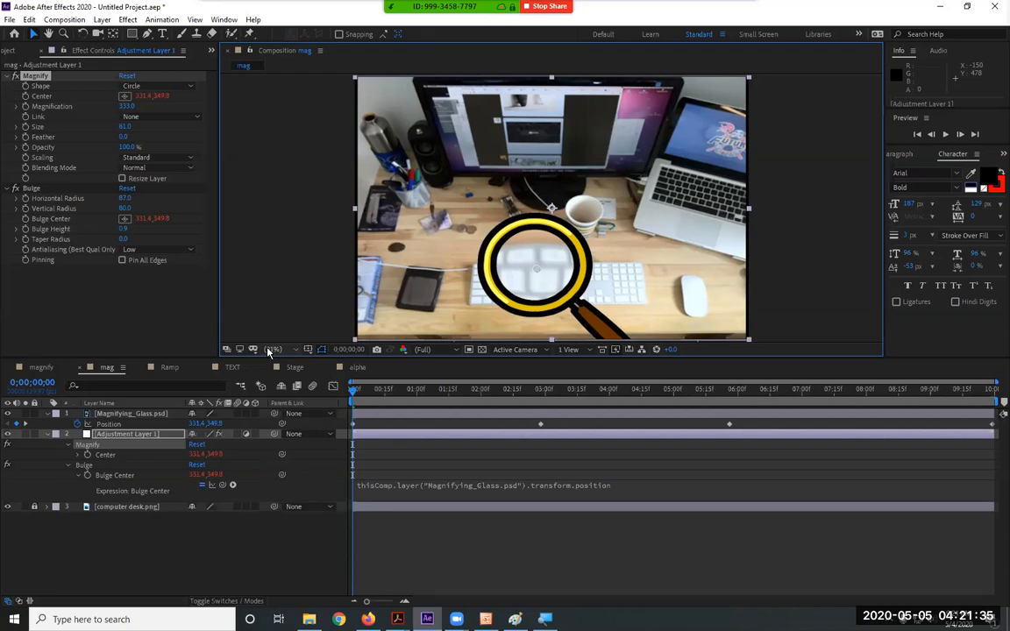
click(269, 349)
click(270, 349)
click(271, 349)
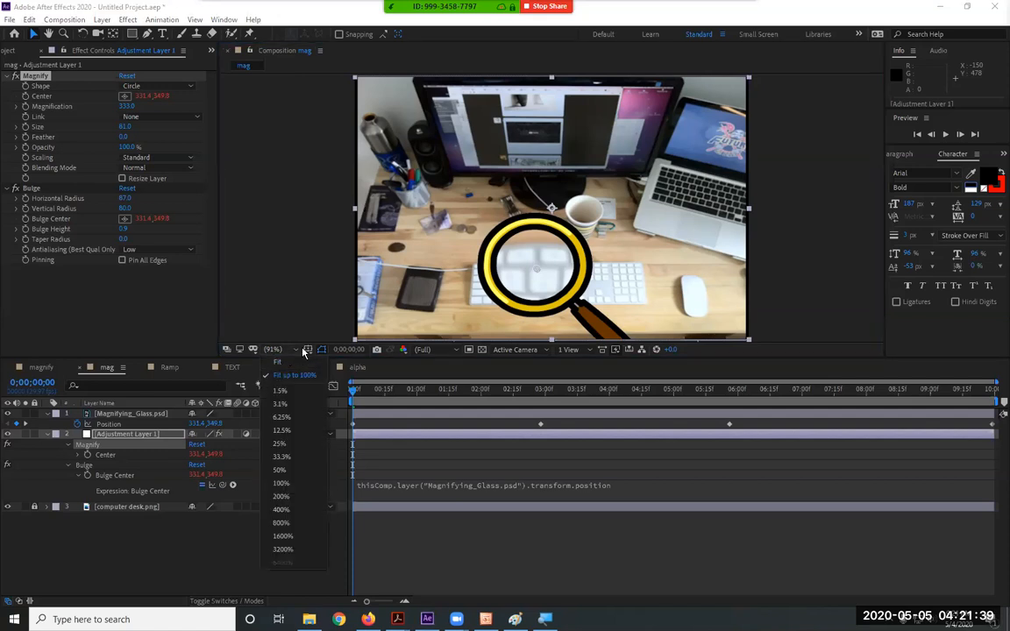
click(302, 349)
click(298, 351)
click(296, 350)
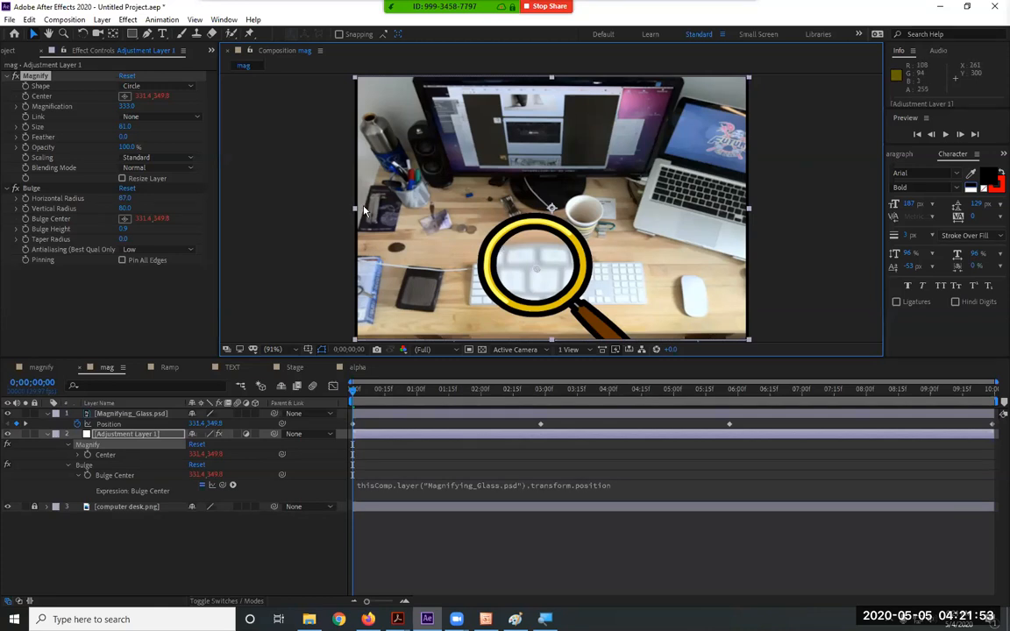
scroll(499, 249, up, 7)
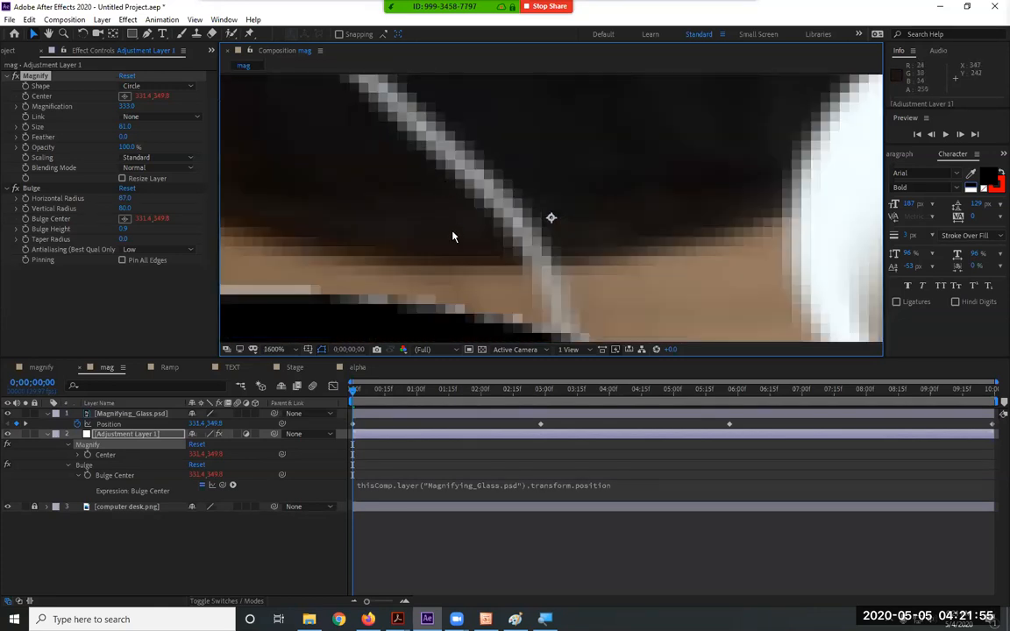
Move Magnifying_Glass.psd right over the keyboard to Position 389.2, 350.3
scroll(464, 232, down, 6)
scroll(515, 298, up, 2)
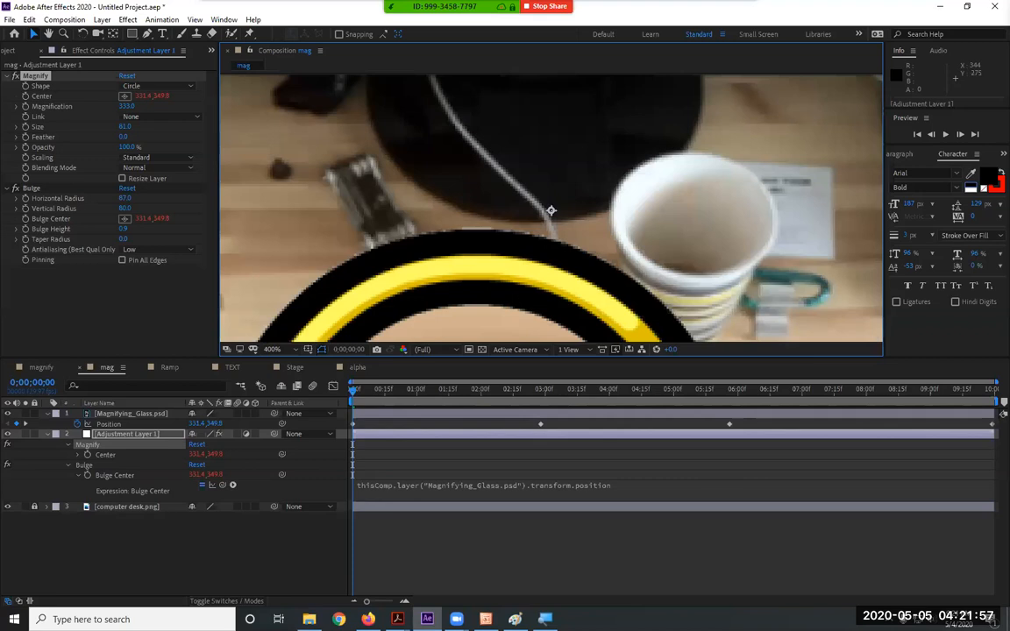
drag(482, 303, 564, 63)
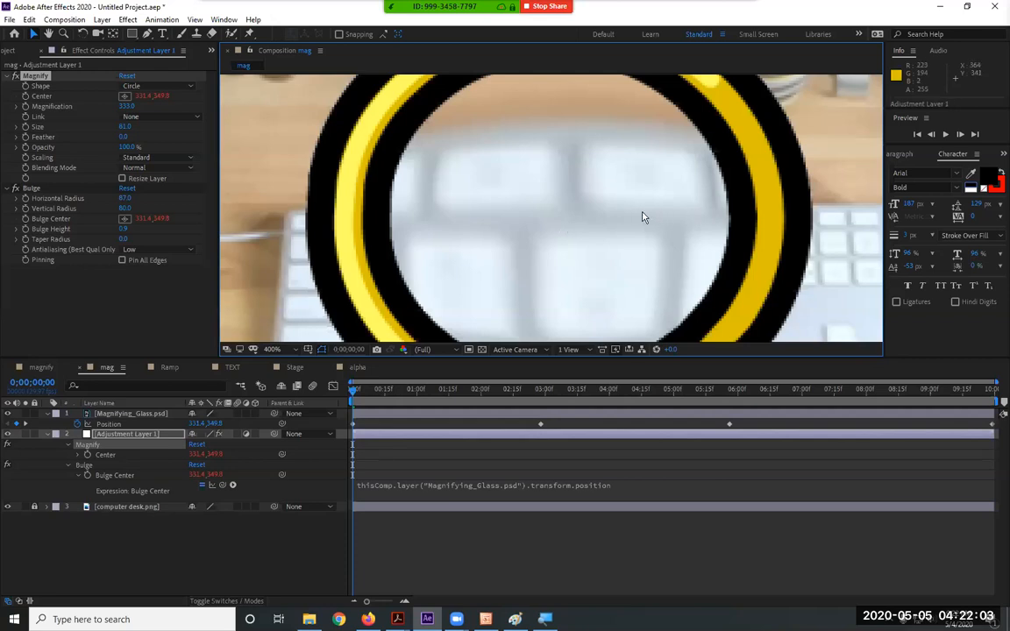
click(140, 414)
drag(372, 275, 504, 274)
Zoom the viewer in to 200%, then fit the whole composition back into view
scroll(380, 221, down, 3)
scroll(380, 220, up, 1)
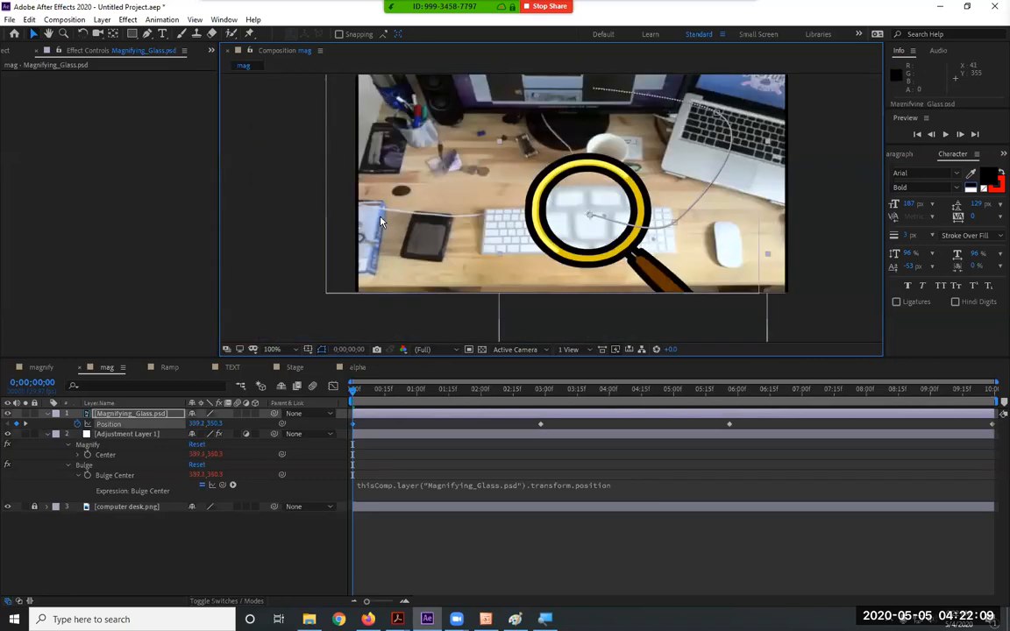
key(period)
click(273, 350)
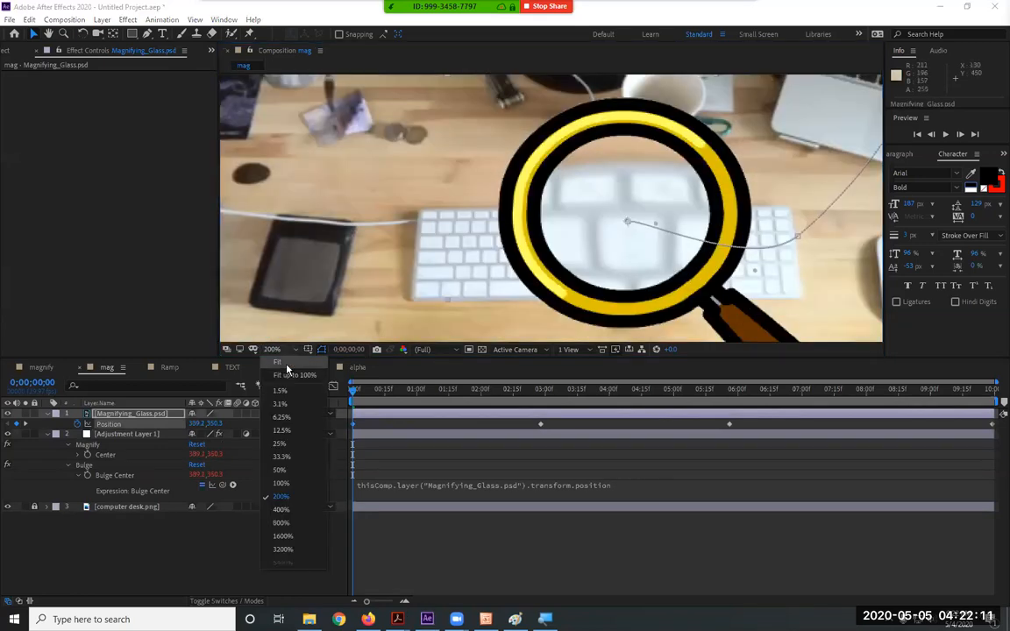
click(305, 362)
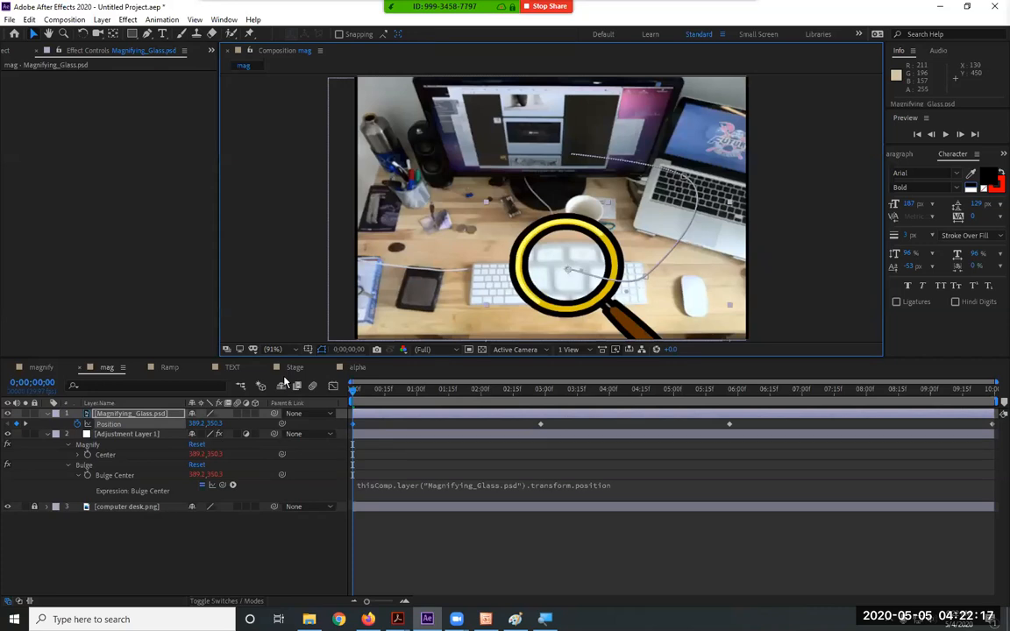
click(104, 21)
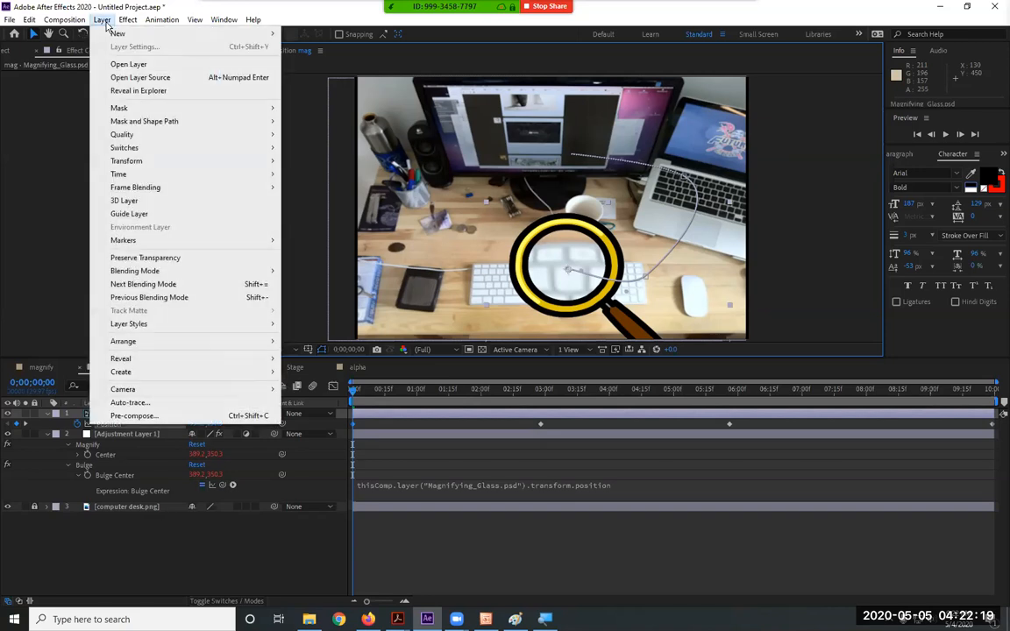
mouse_move(186, 24)
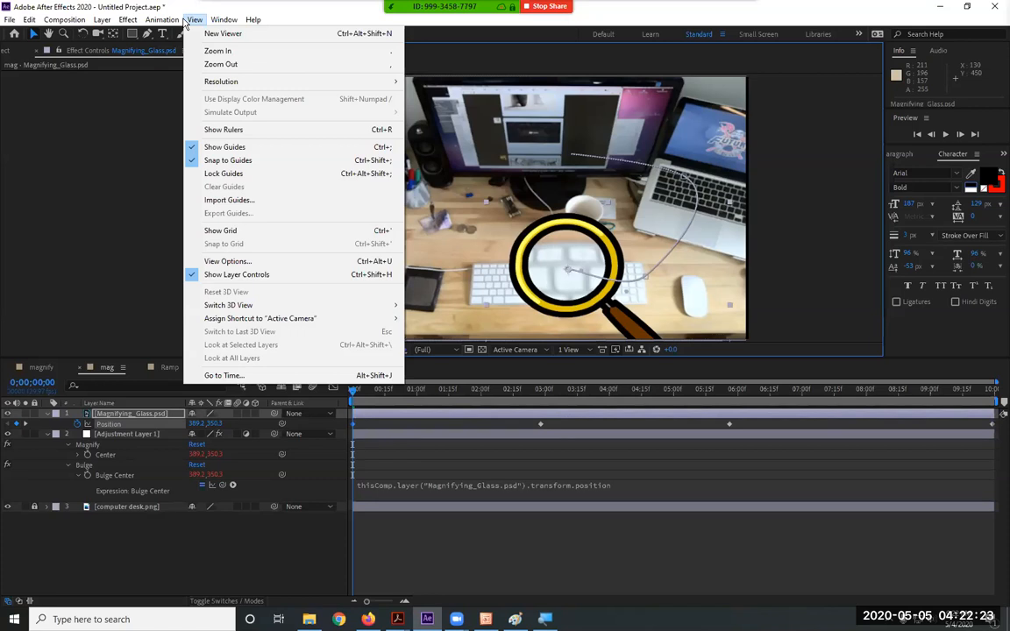
click(219, 34)
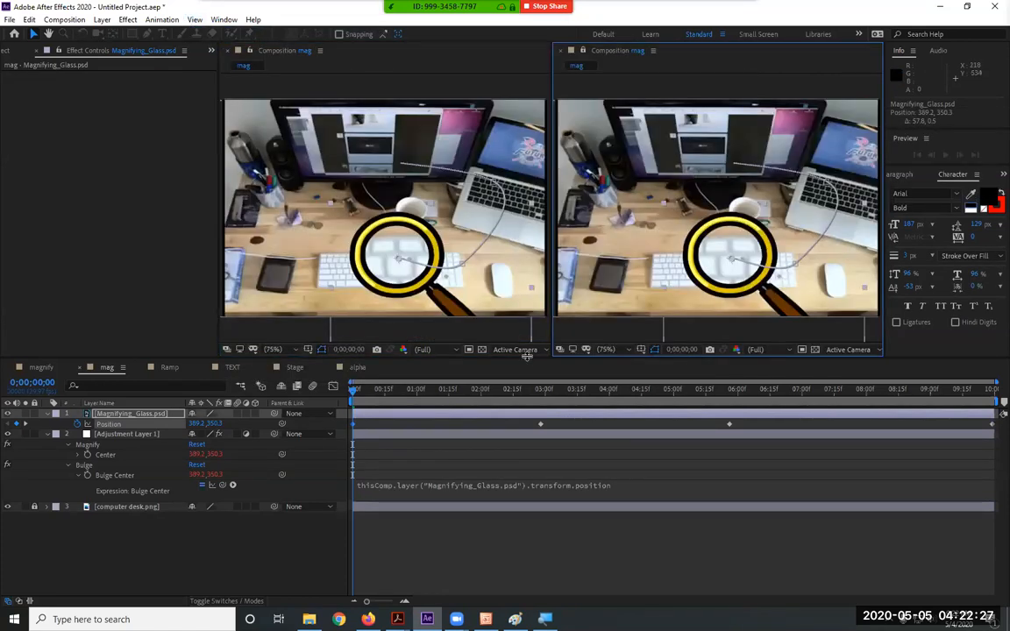
click(560, 49)
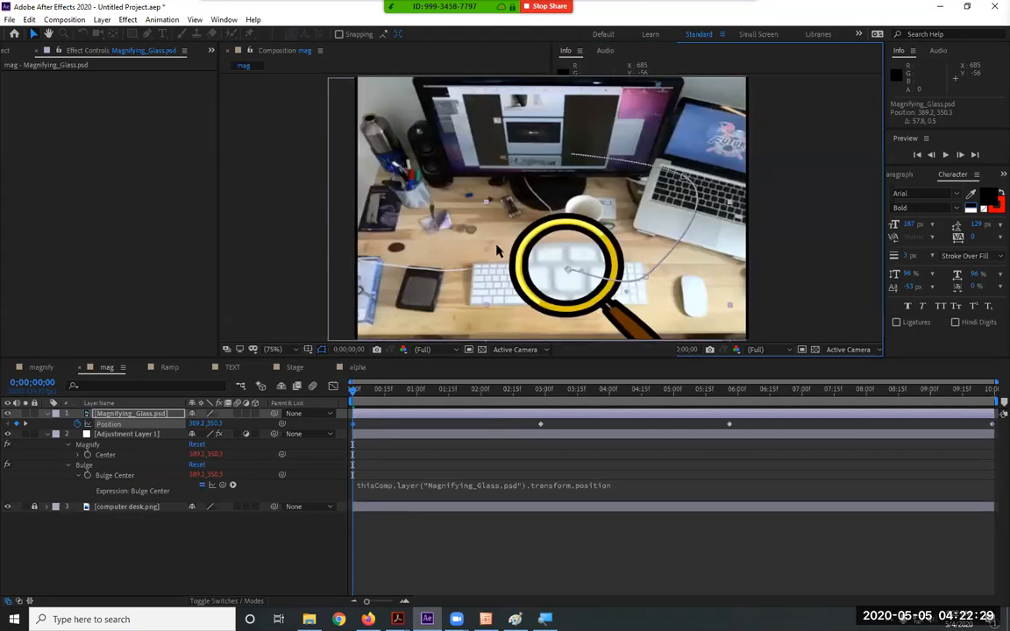
click(193, 19)
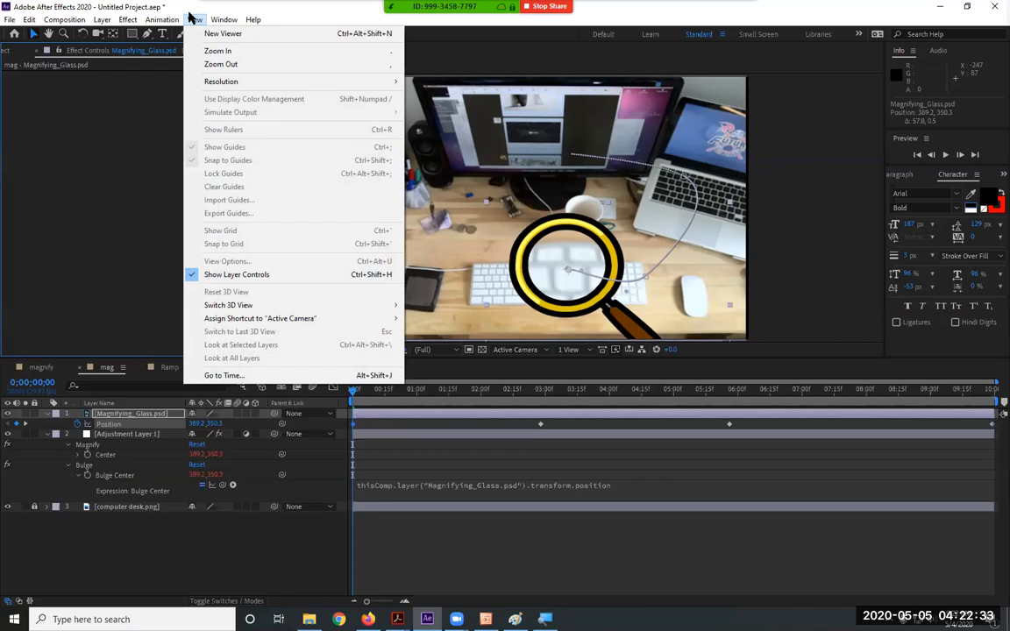
mouse_move(238, 82)
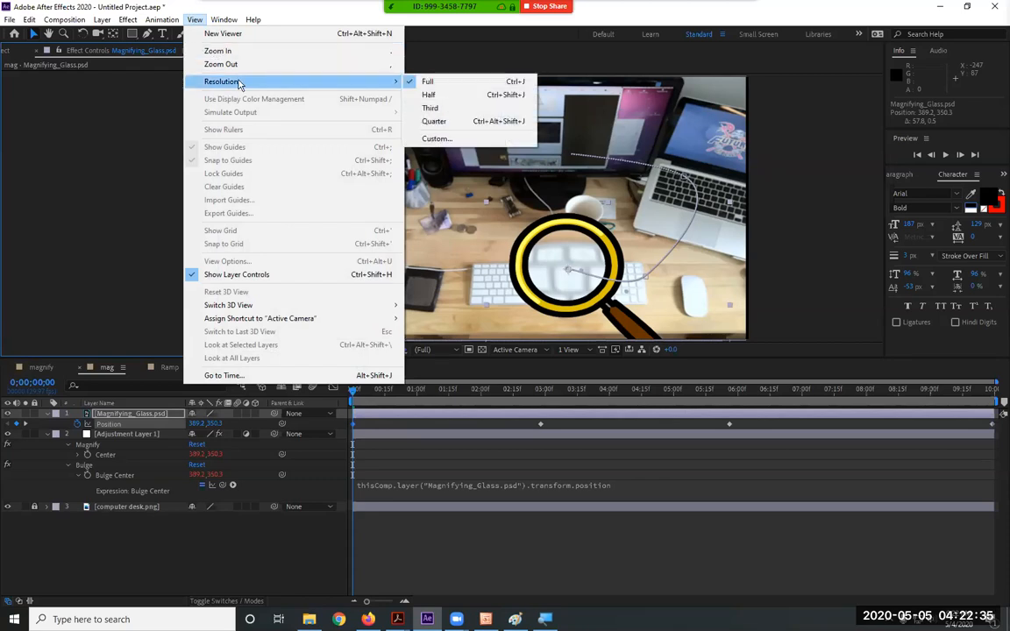
click(605, 58)
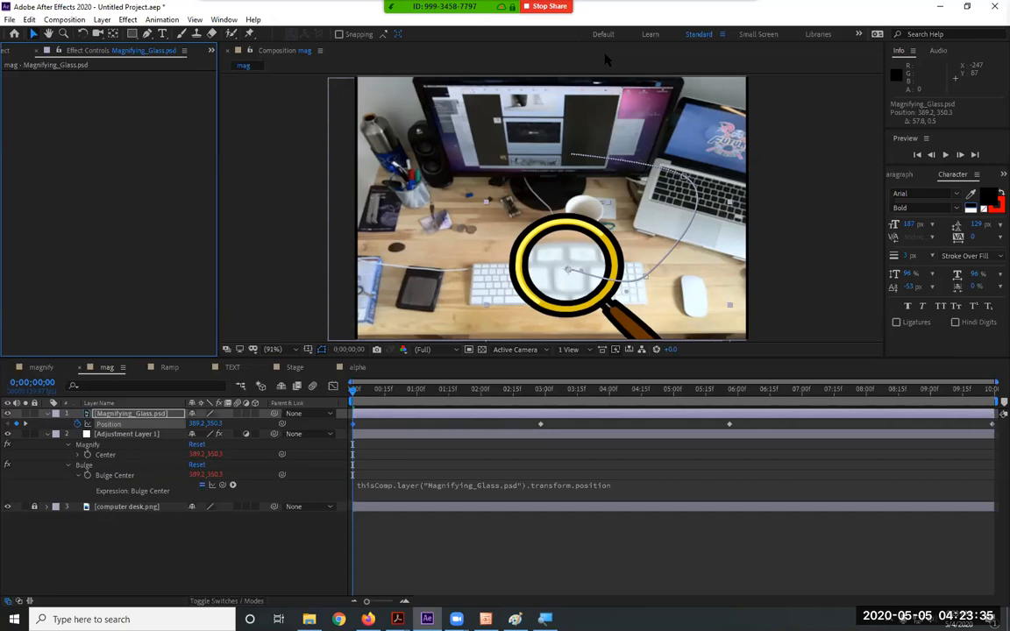
click(738, 16)
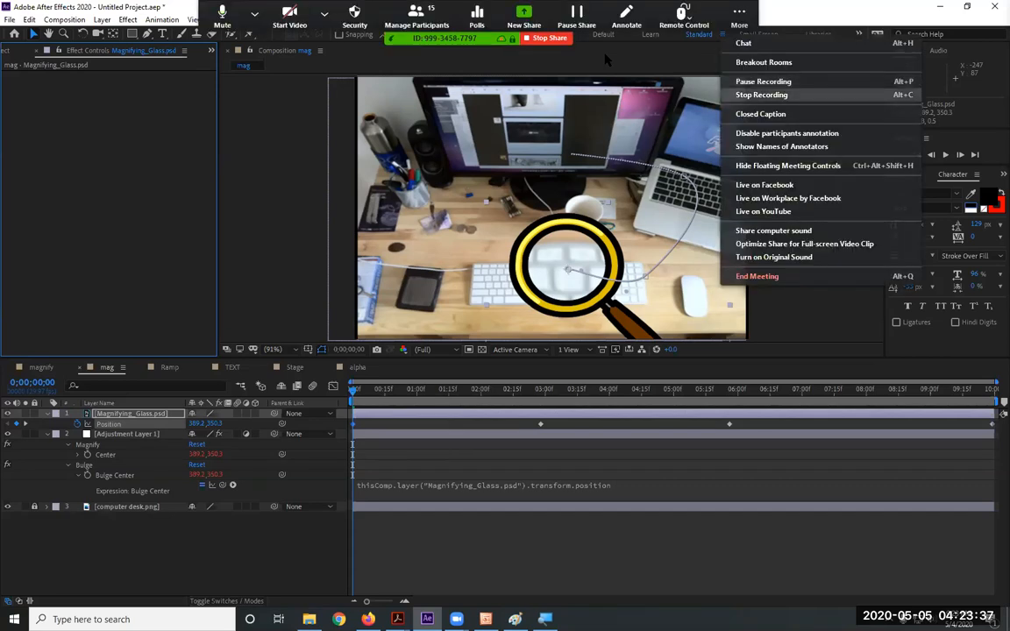